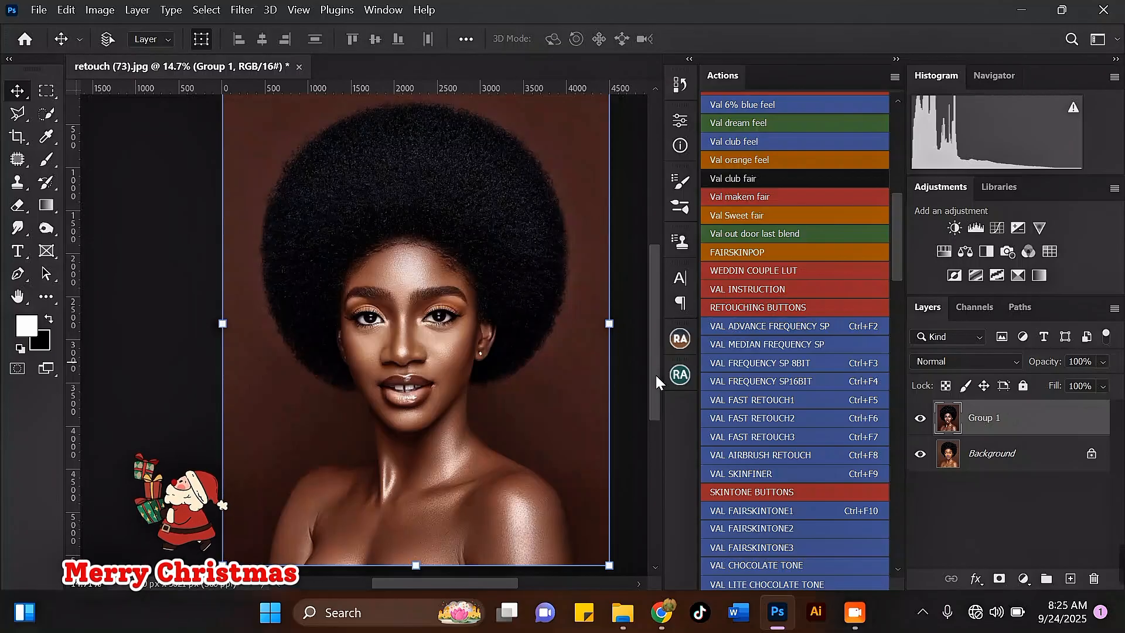
scroll(384, 321, "up", 1)
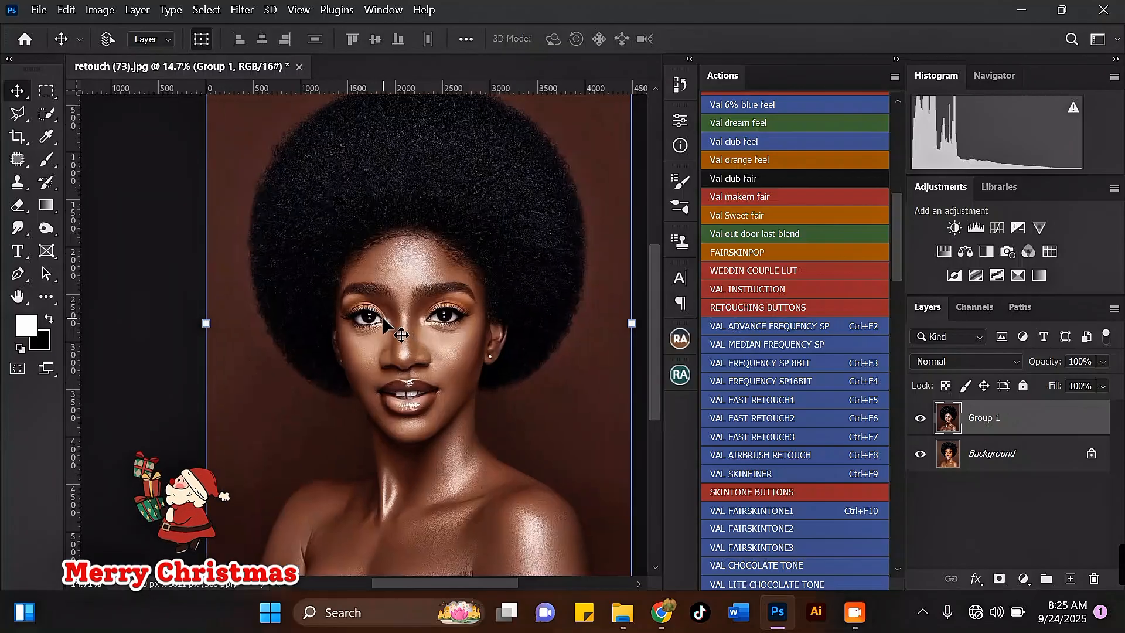
scroll(326, 313, "up", 1)
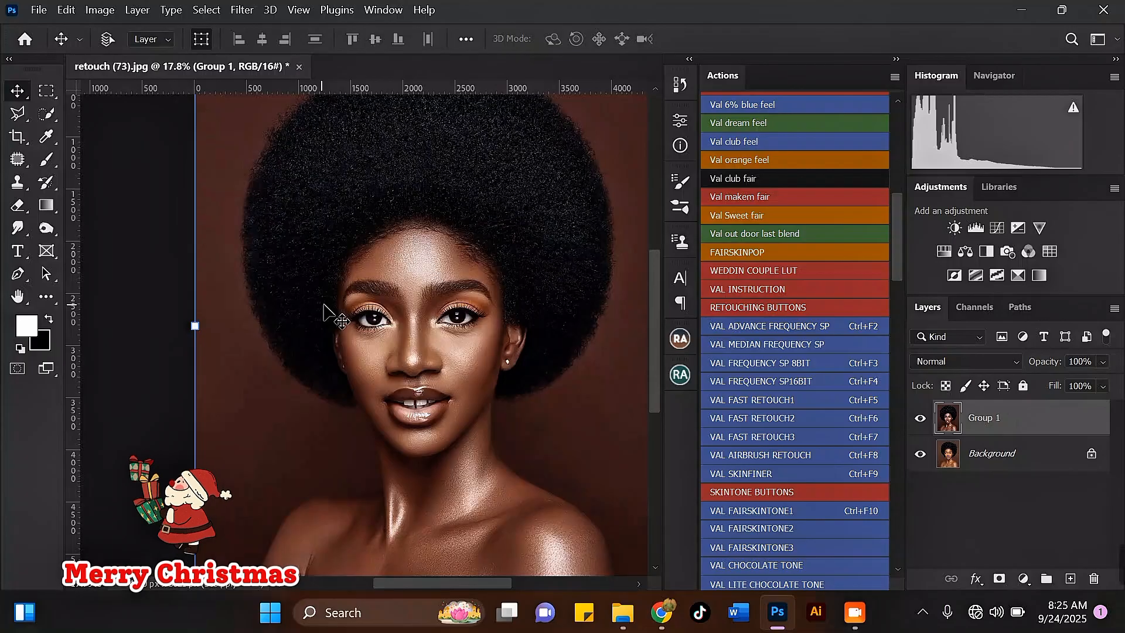
scroll(375, 322, "down", 1)
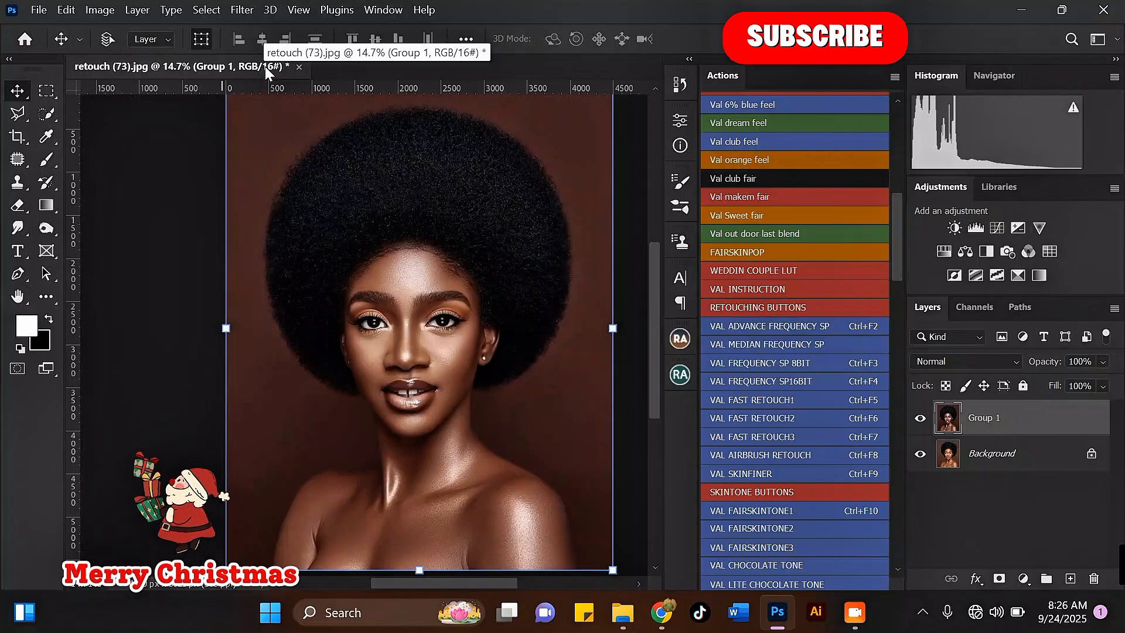
scroll(504, 187, "down", 1)
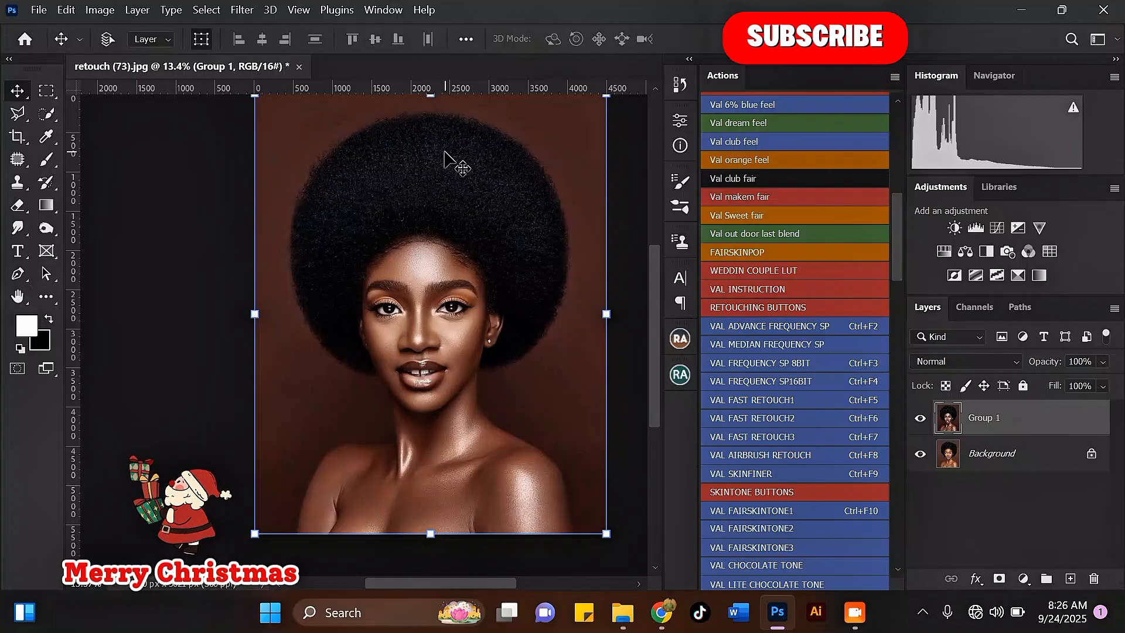
scroll(447, 158, "up", 1)
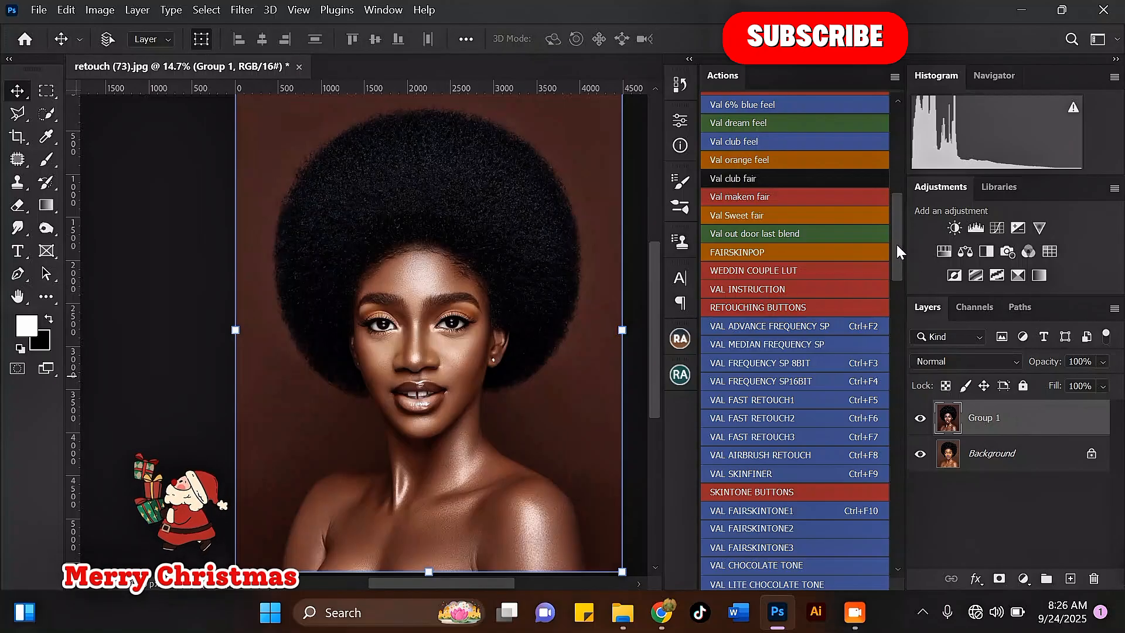
mouse_move(896, 246)
left_mouse_down()
mouse_move(898, 265)
mouse_move(901, 229)
mouse_move(902, 546)
mouse_move(892, 277)
left_mouse_up()
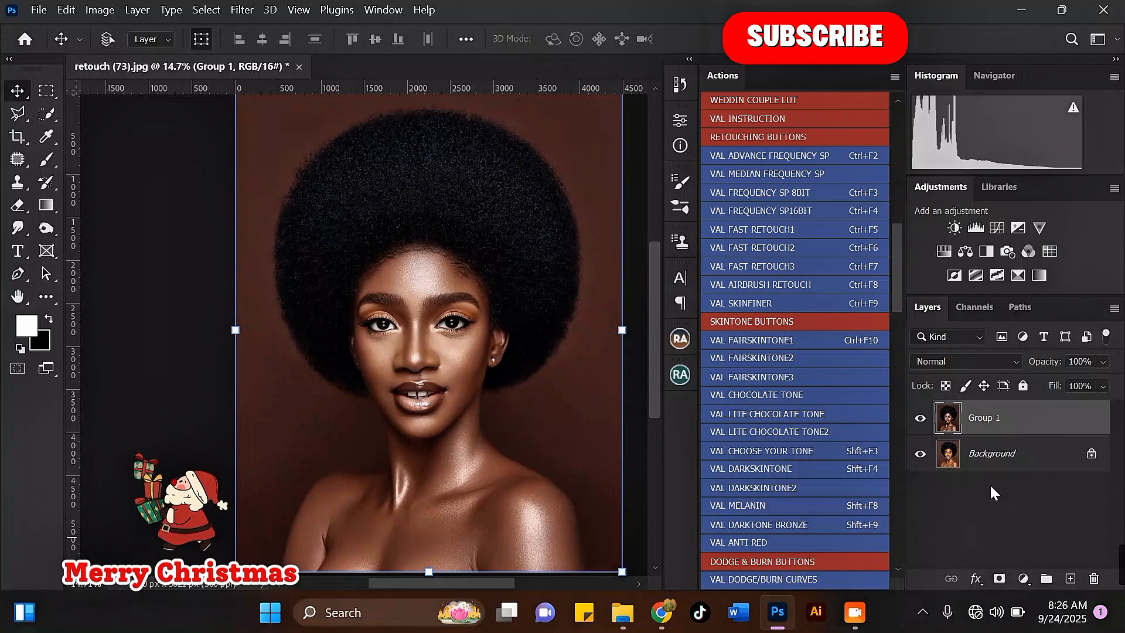
Hide the retouched Group 1 layer to reveal the original photo, and delete it together with its duplicate.
left_click(920, 417)
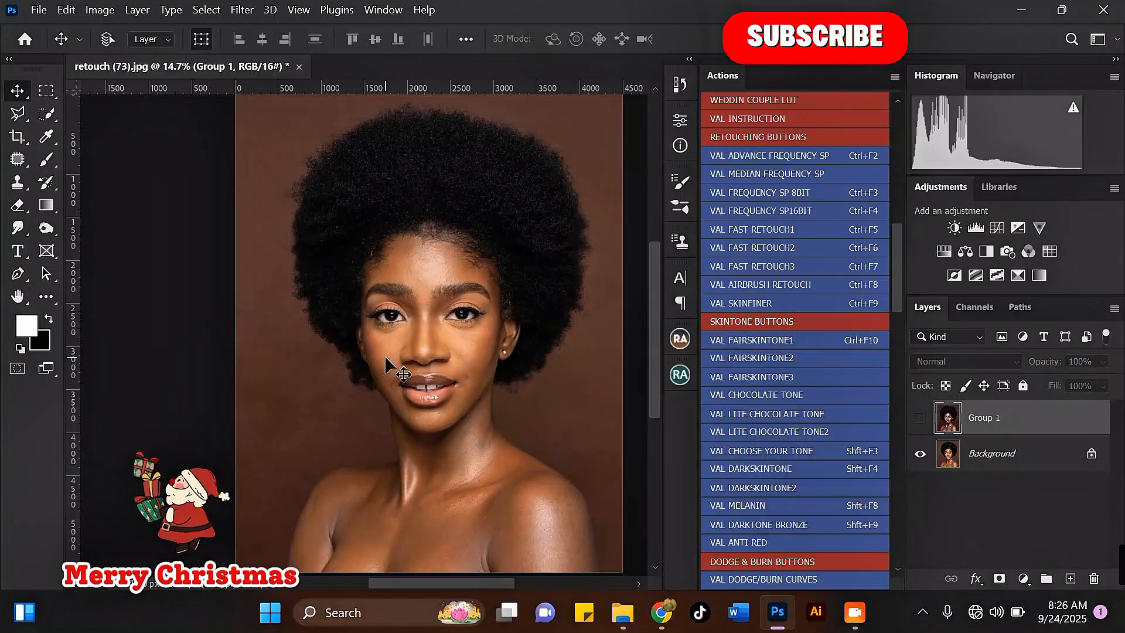
scroll(482, 217, "down", 1)
scroll(451, 258, "up", 1)
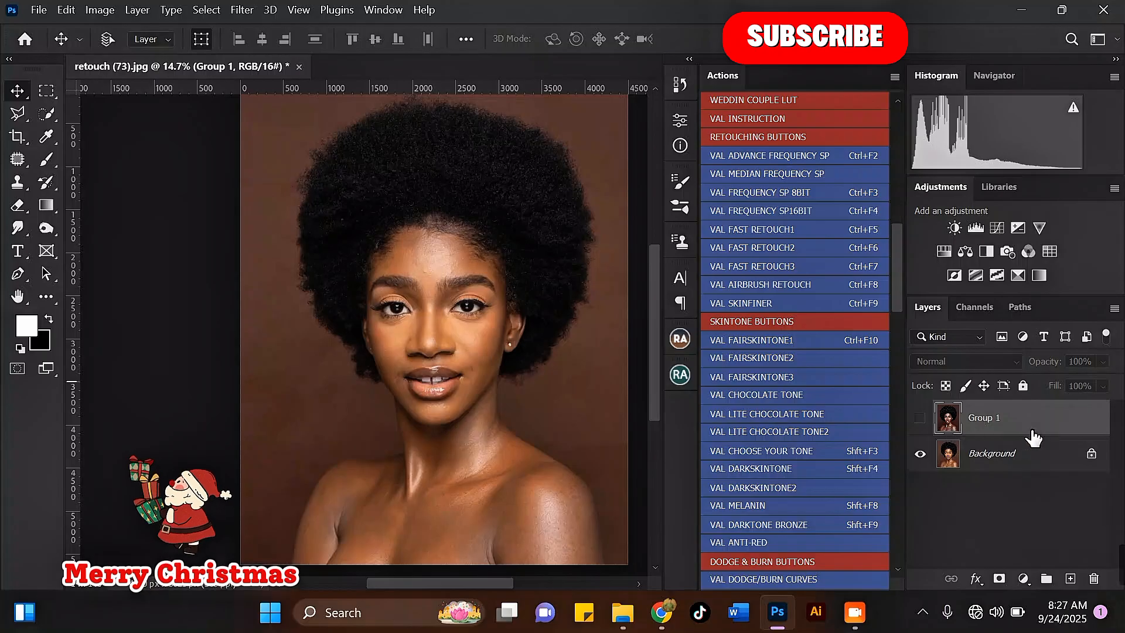
left_click_drag(1045, 422, 1070, 578)
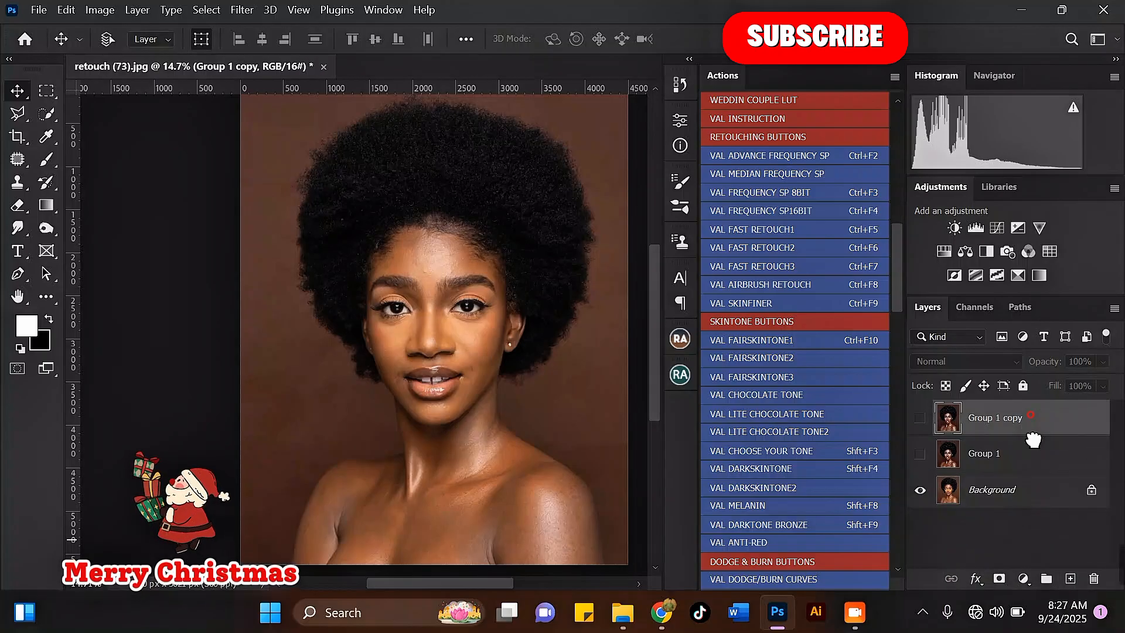
left_click_drag(1029, 427, 1093, 579)
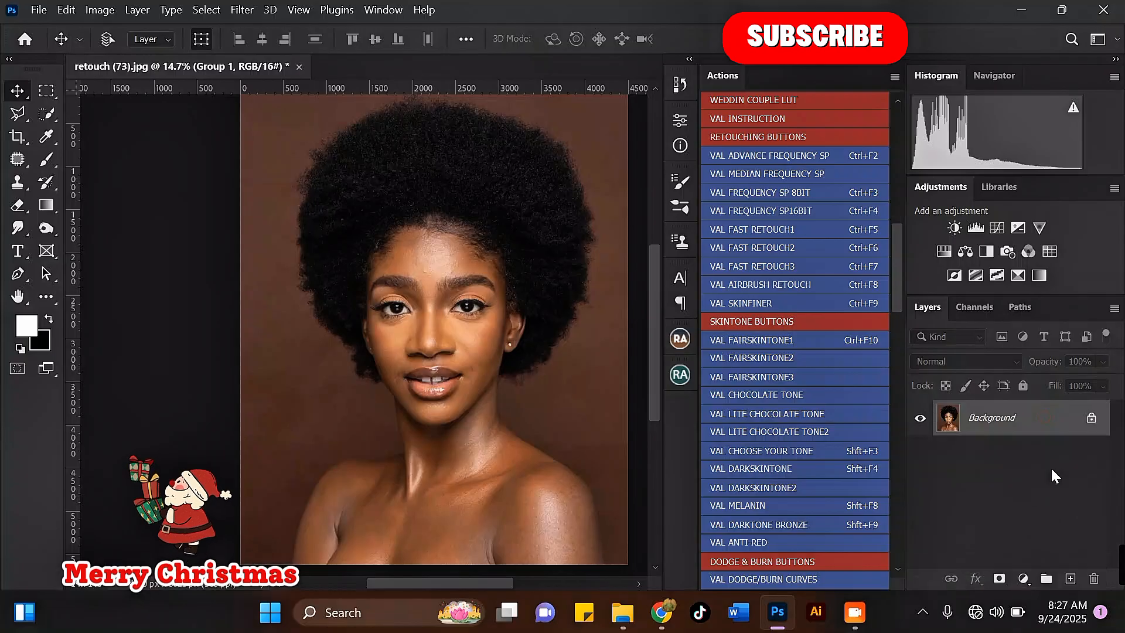
Duplicate the Background layer twice.
scroll(436, 333, "up", 1)
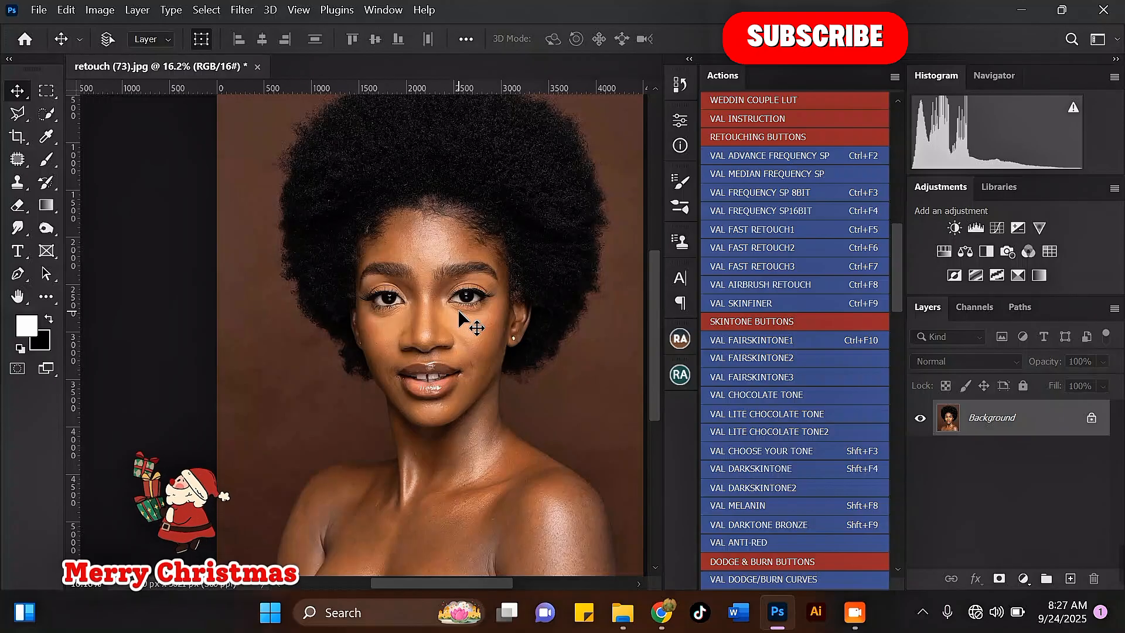
key("ctrl+j")
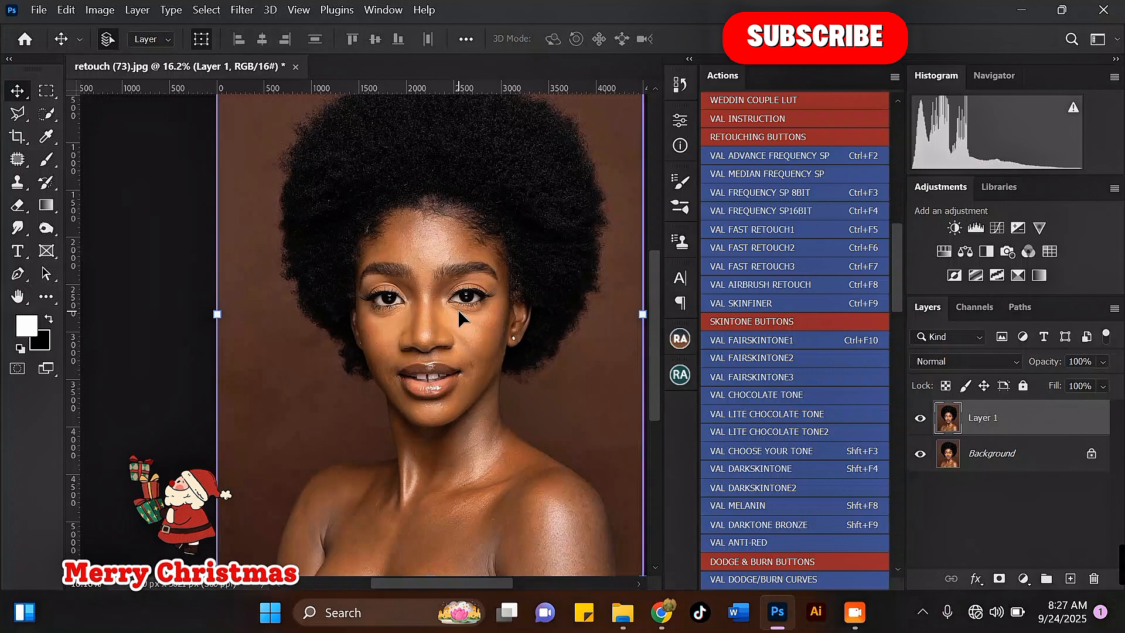
key("ctrl+j")
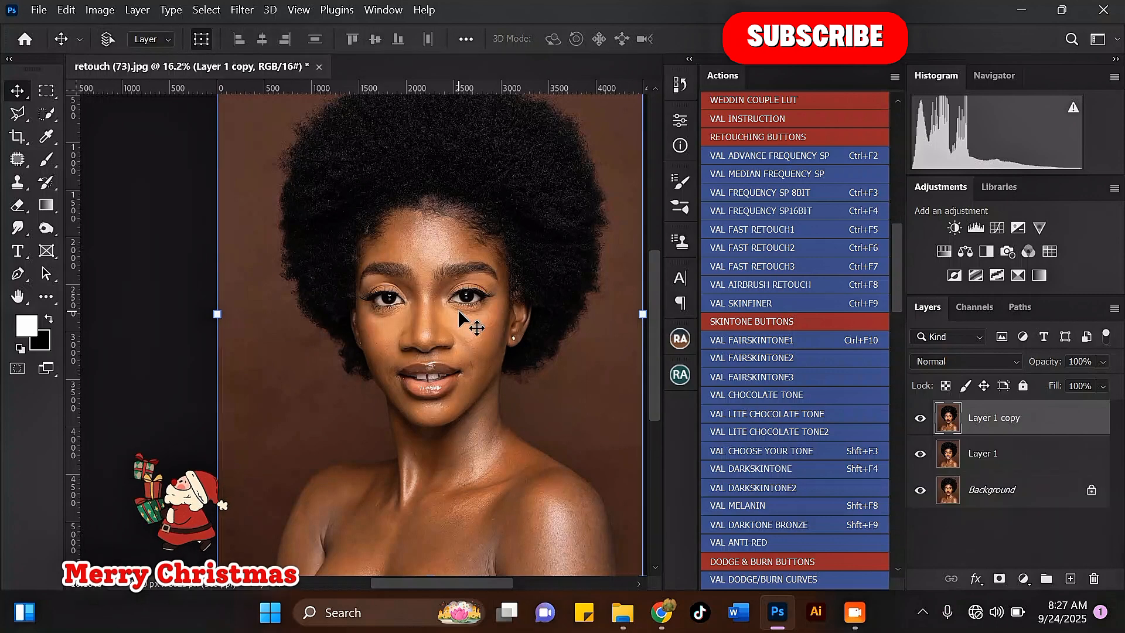
Rename the lower of the two duplicate layers as "tone".
left_click(991, 460)
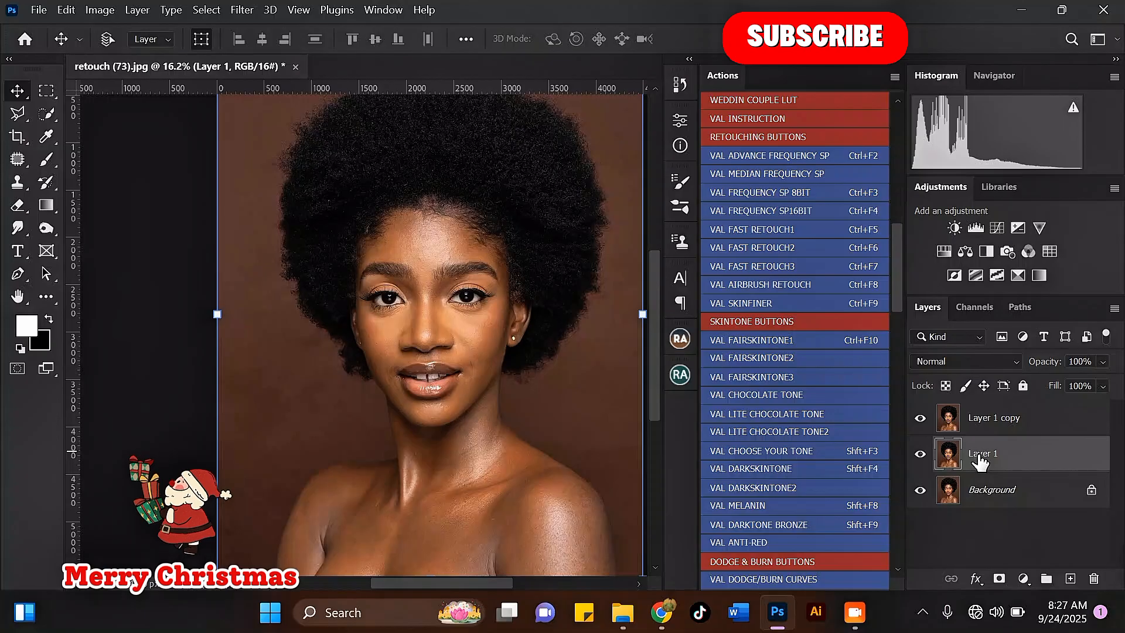
double_click(979, 455)
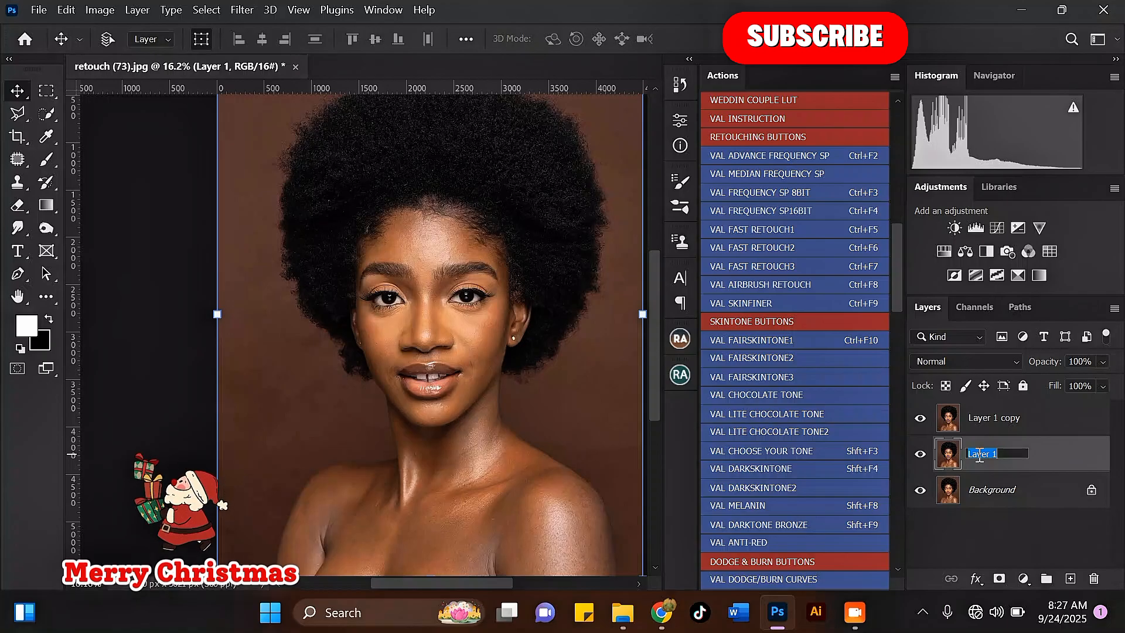
type("tone")
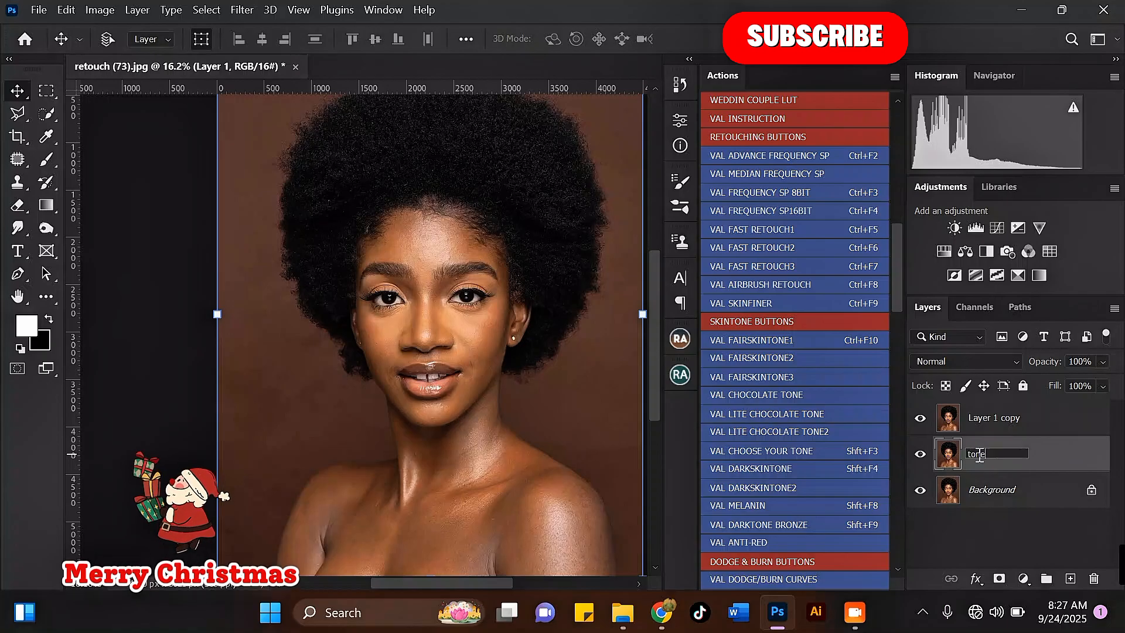
key("Return")
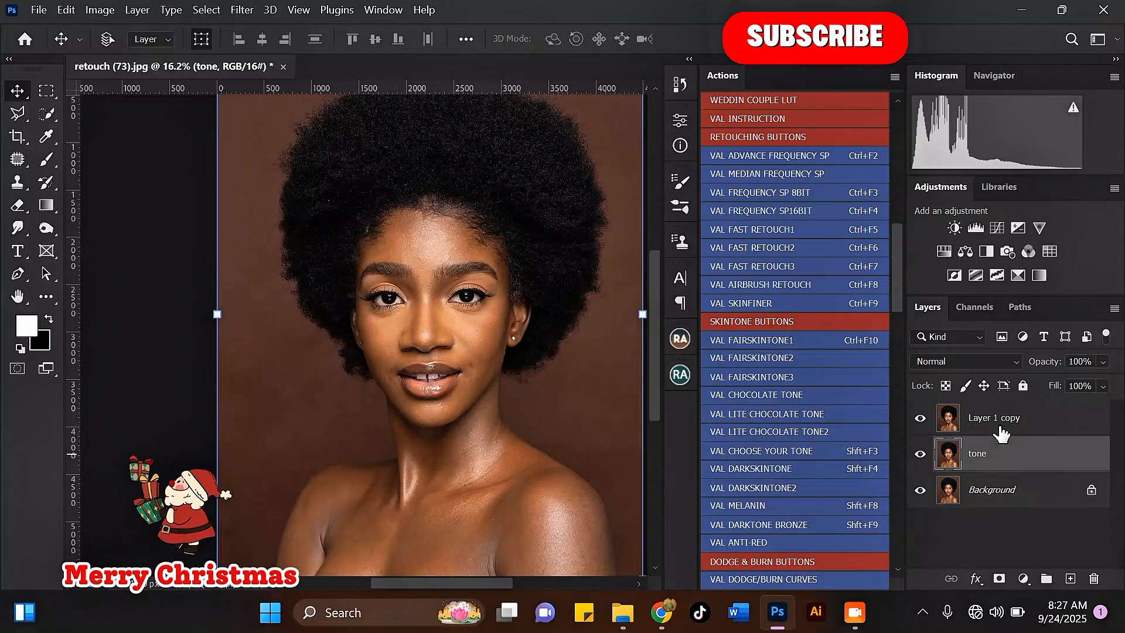
Rename the uppermost duplicate layer as "texture".
double_click(989, 418)
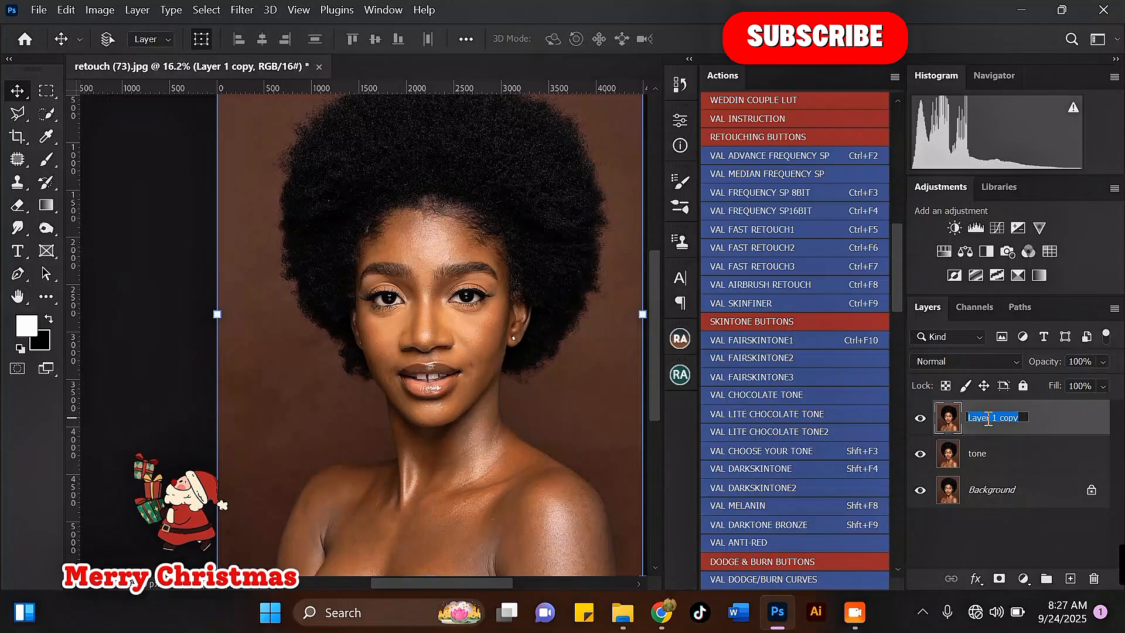
key("BackSpace")
type("te")
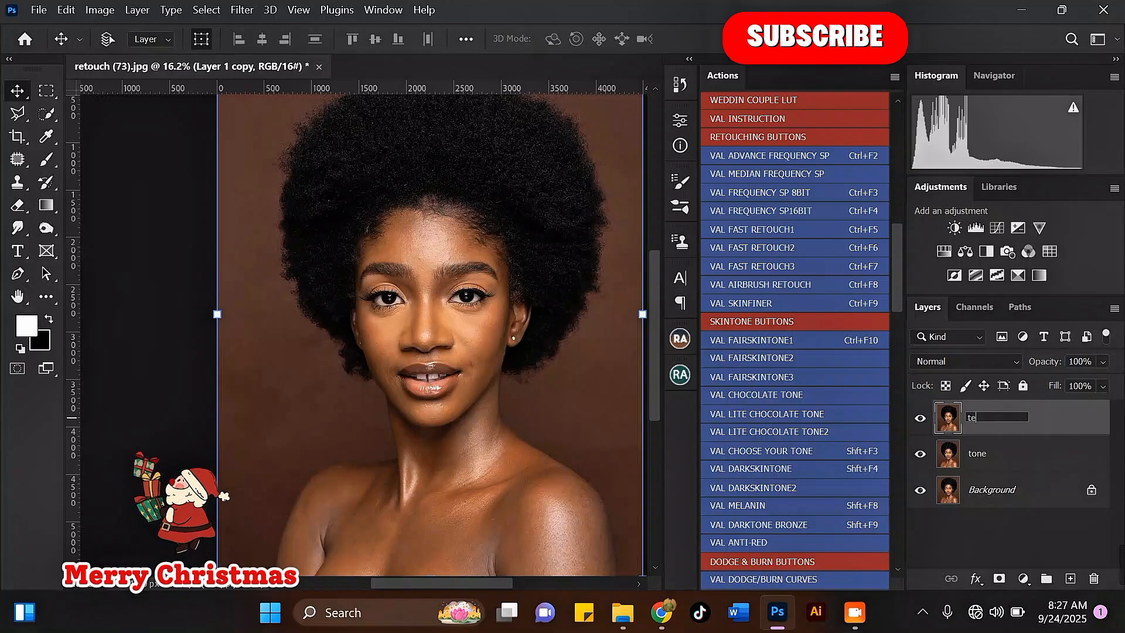
type("xture")
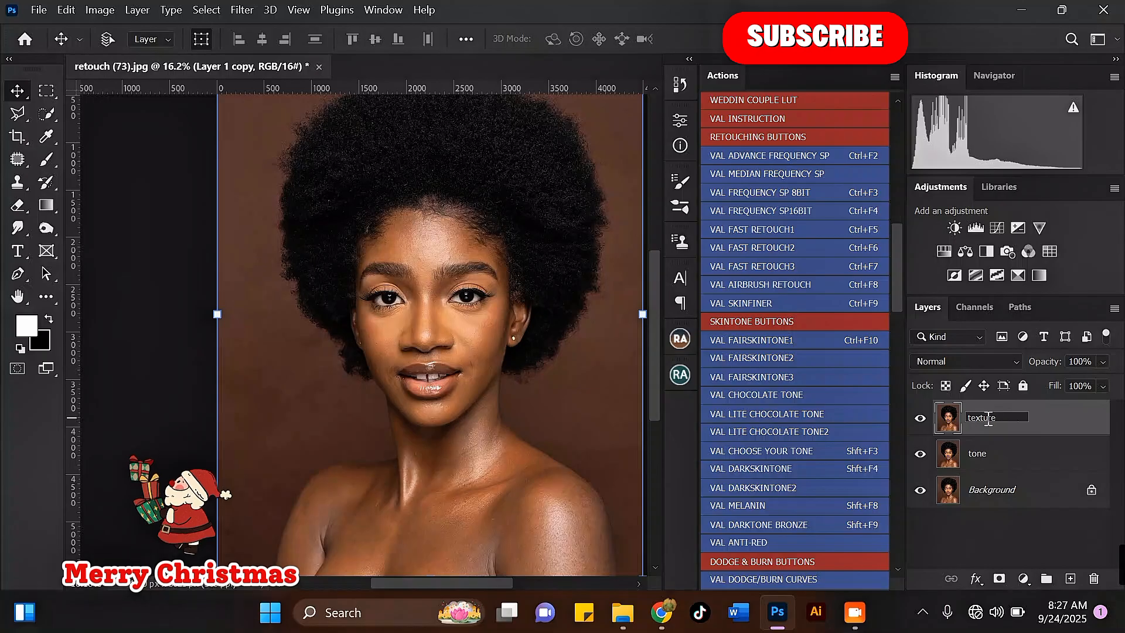
key("Return")
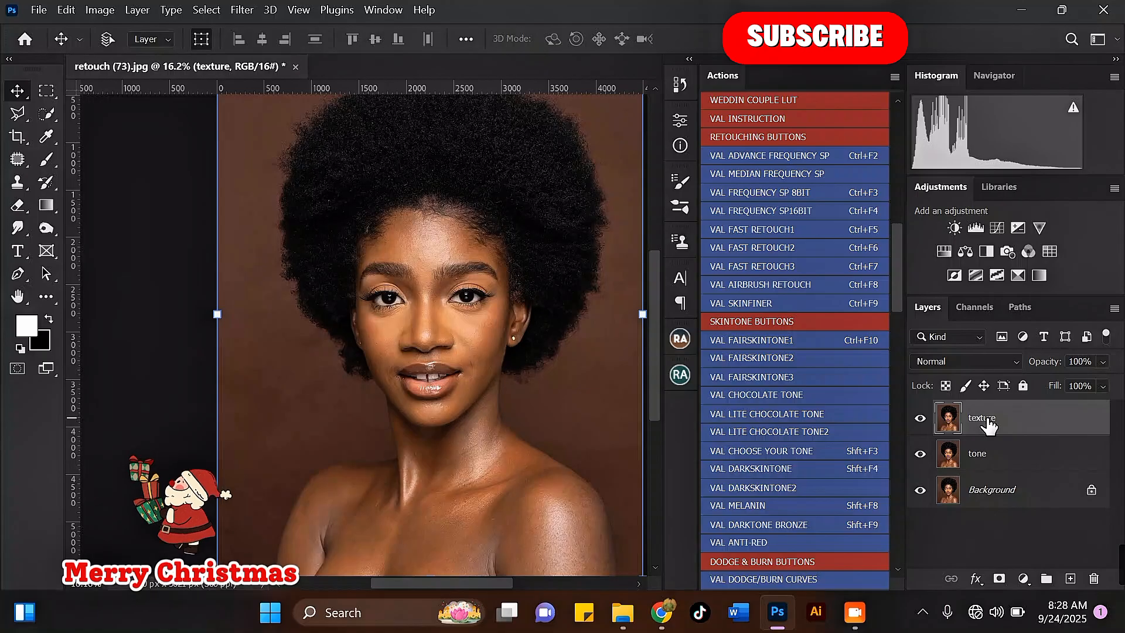
Hide the texture layer and open the Gaussian Blur filter for the tone layer.
scroll(473, 261, "up", 1)
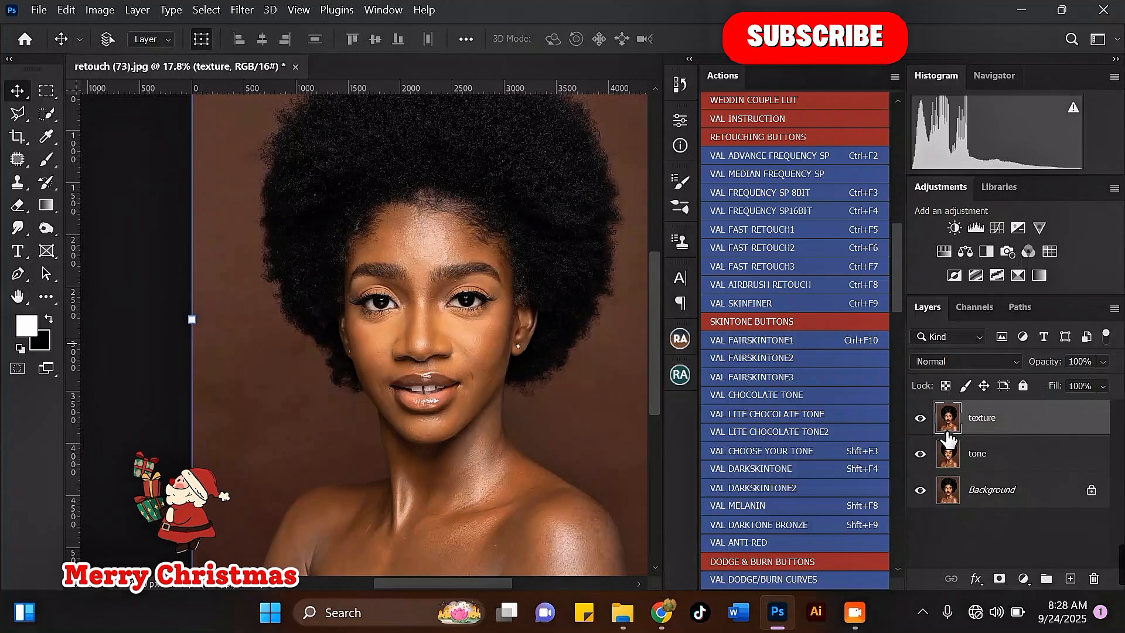
scroll(338, 411, "up", 1)
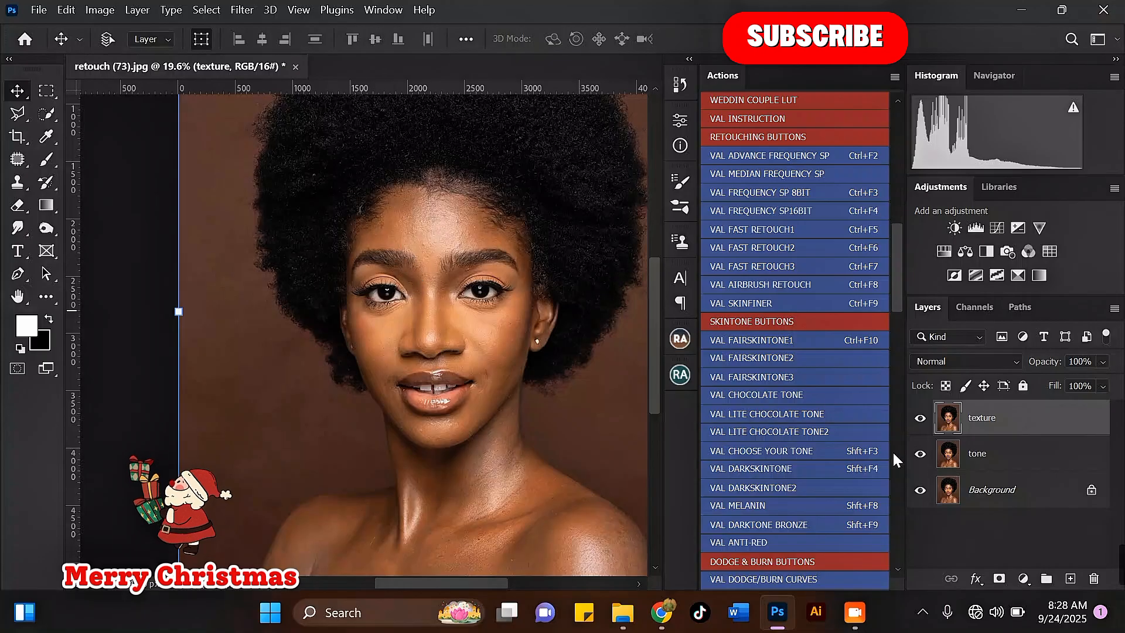
left_click(1001, 452)
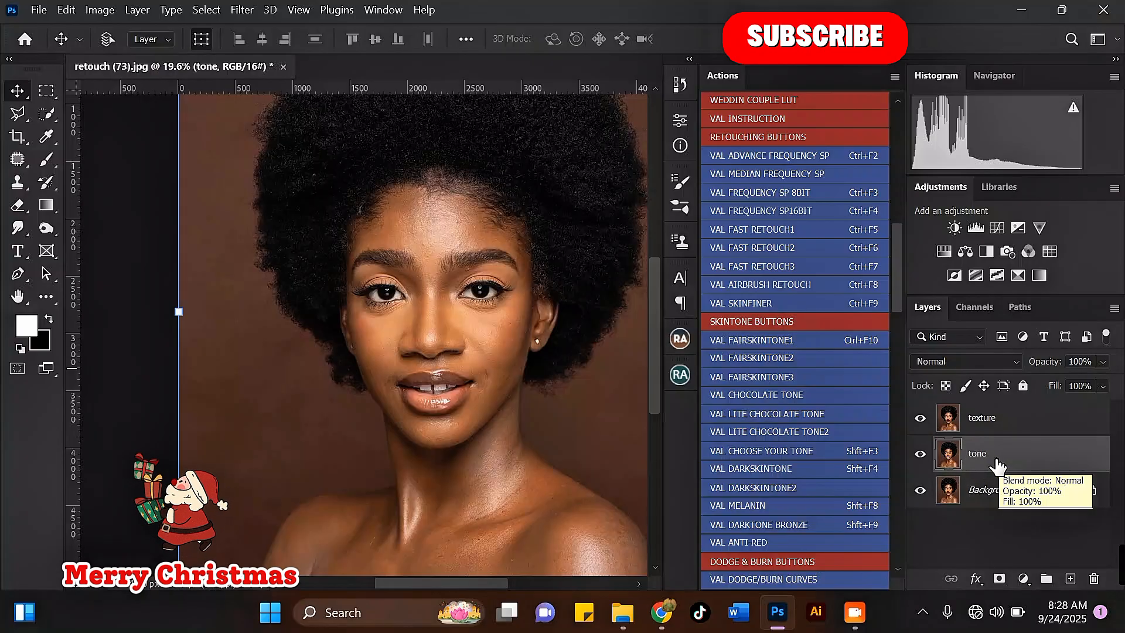
left_click(920, 418)
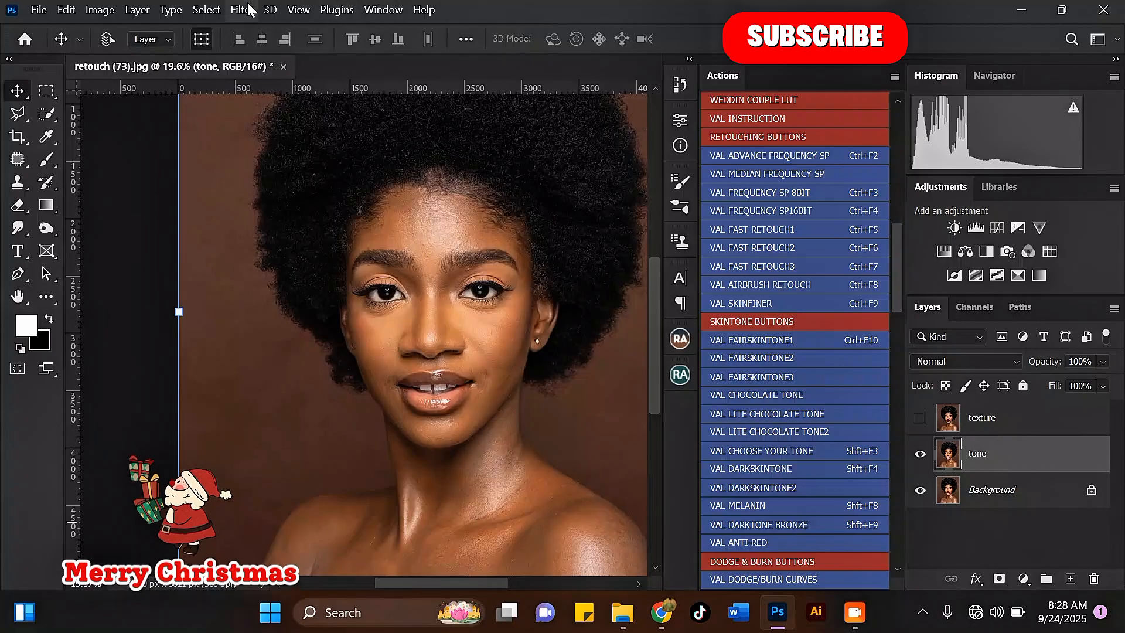
left_click(247, 10)
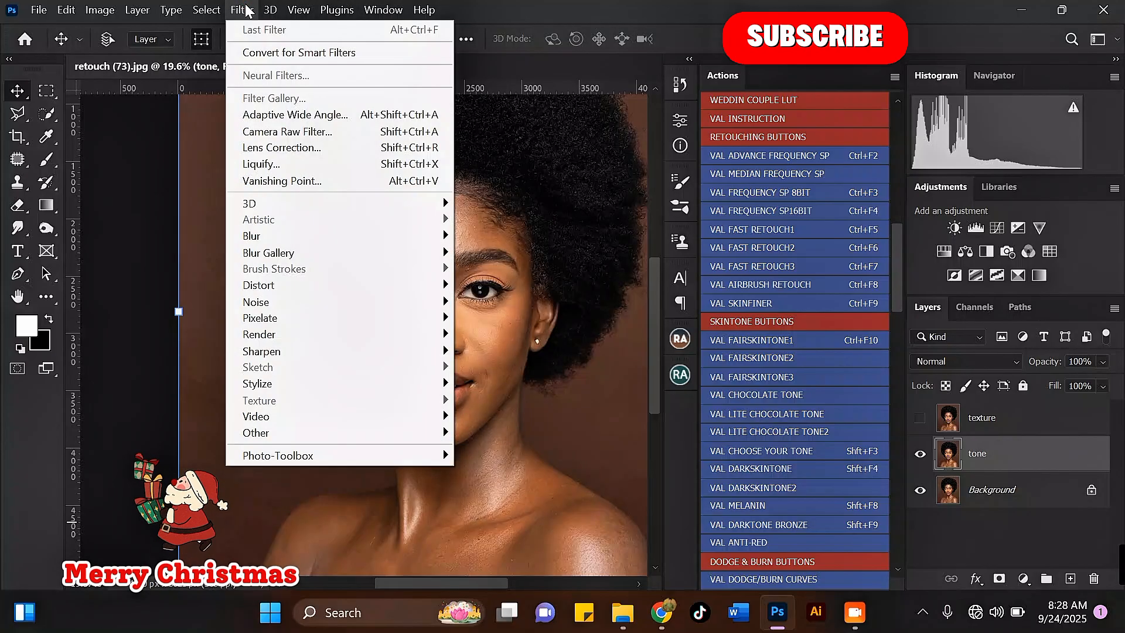
mouse_move(287, 239)
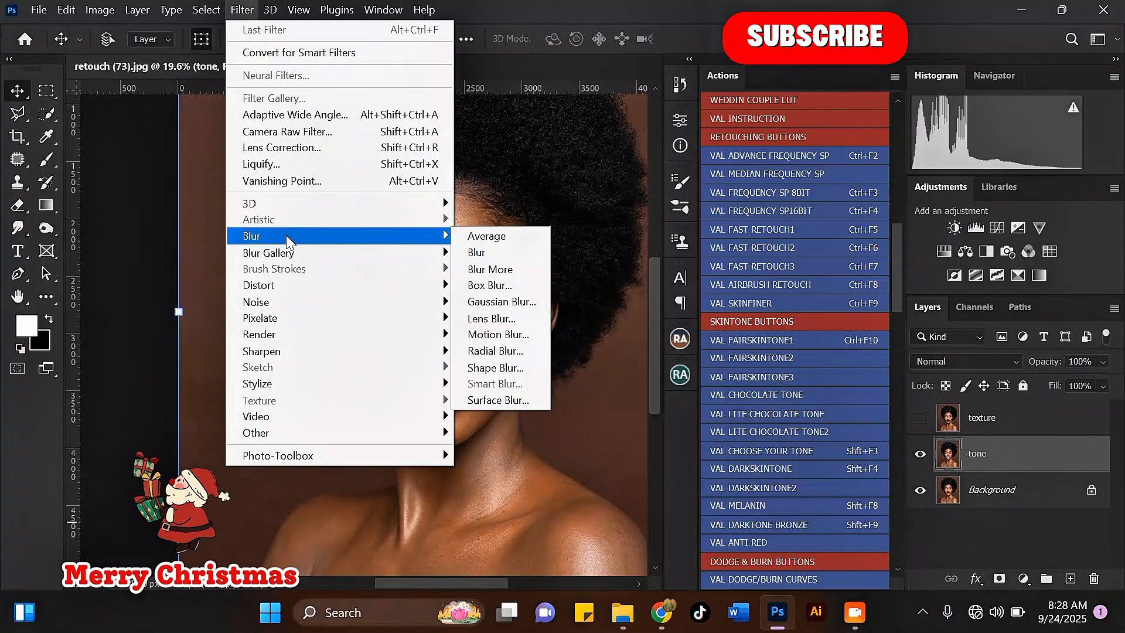
left_click(501, 301)
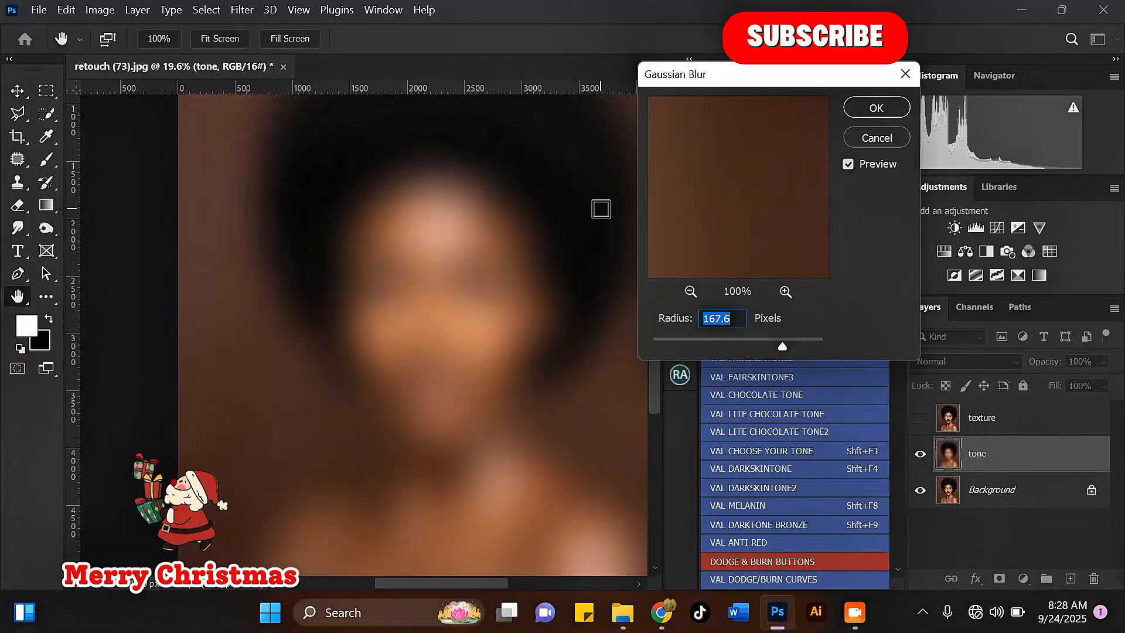
Lower the Gaussian Blur radius to 0.1 pixels and frame the woman's face at 13% in the filter preview.
left_click(684, 340)
left_click_drag(684, 344, 637, 345)
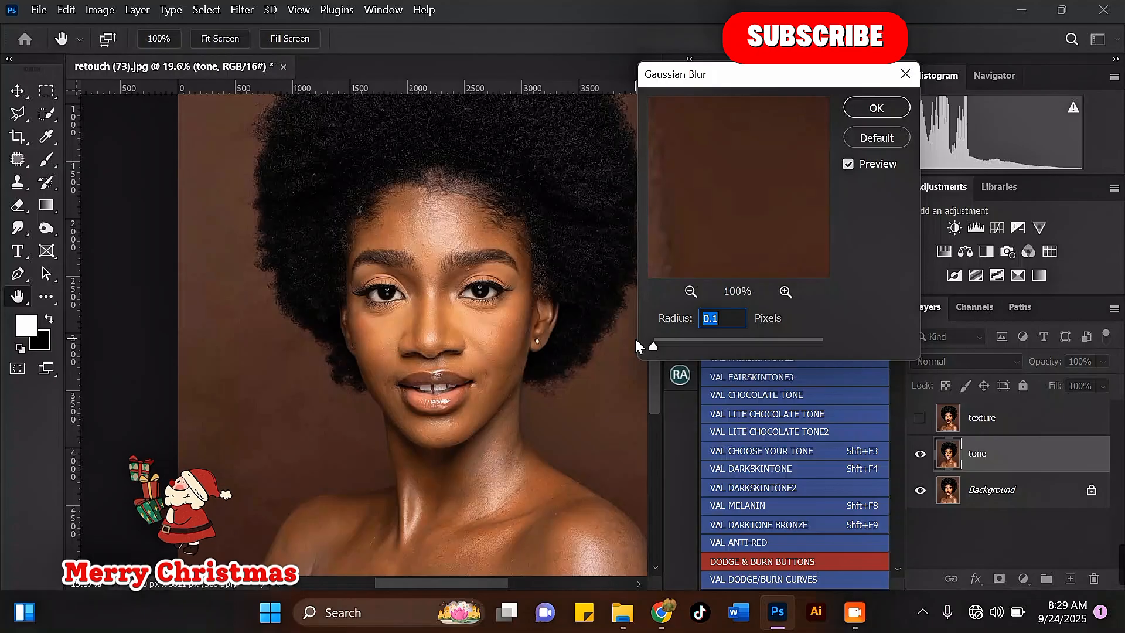
left_click(690, 291)
left_click(690, 291)
left_click(690, 291)
left_click(691, 292)
left_click(690, 292)
left_click(690, 291)
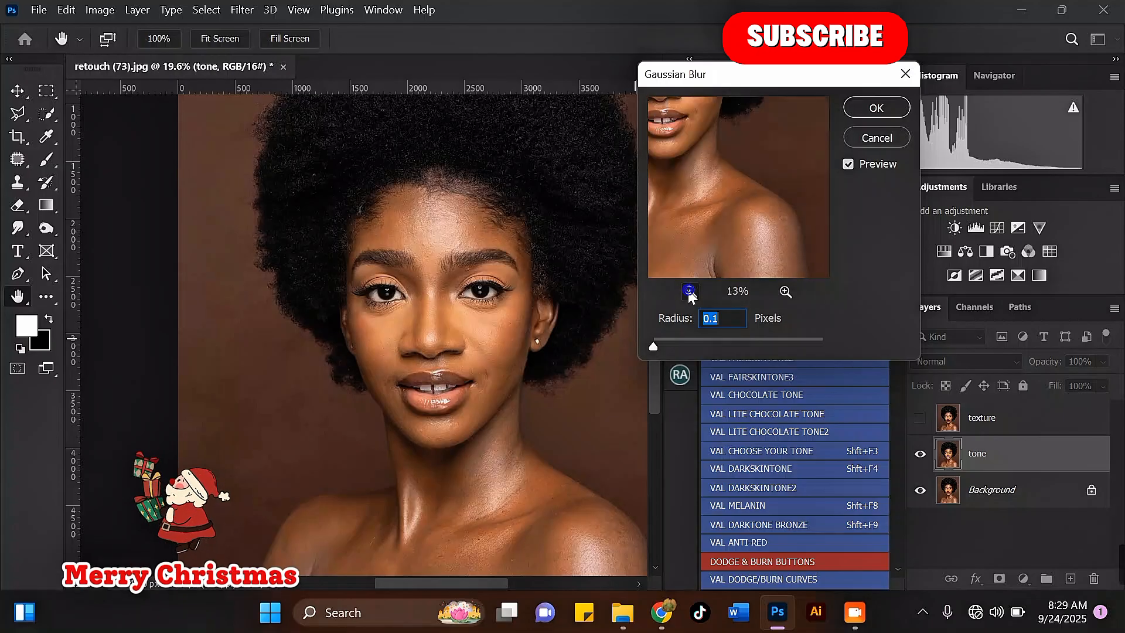
left_click(690, 292)
left_click_drag(725, 127, 741, 162)
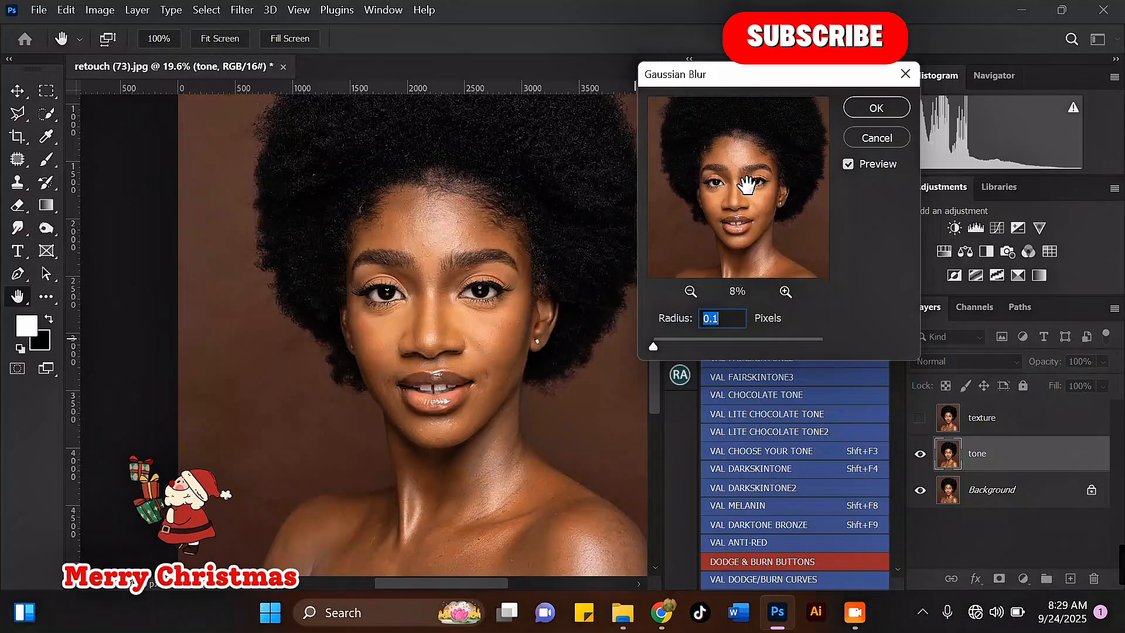
left_click(784, 291)
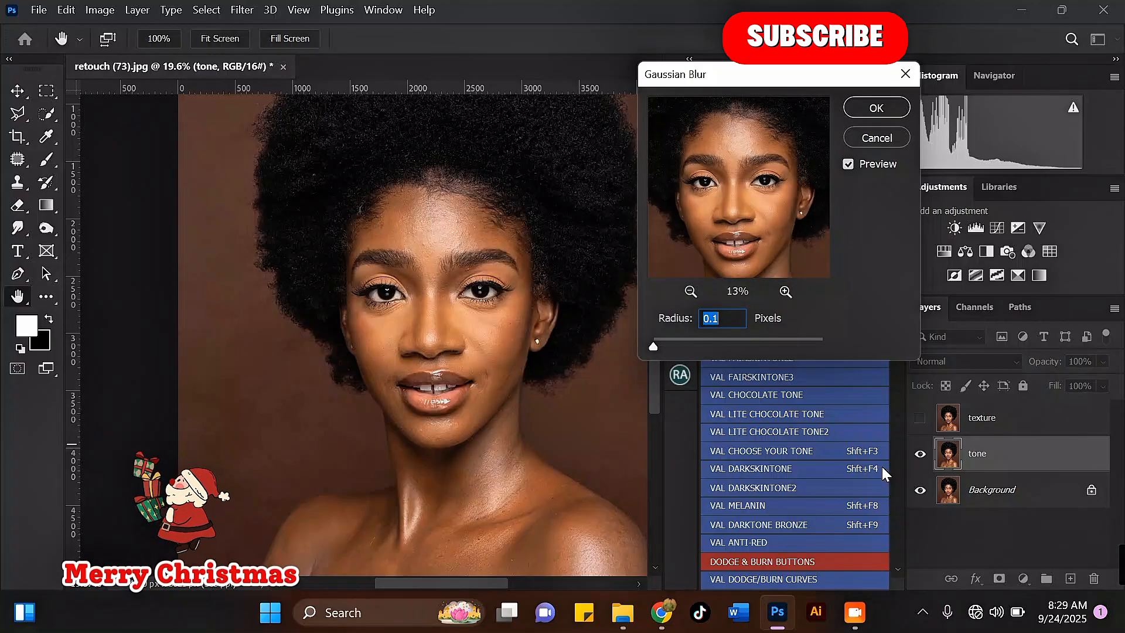
Set the Gaussian Blur radius to 7 pixels and apply it to the tone layer.
key("ctrl+alt+plus")
key("ctrl+alt+plus")
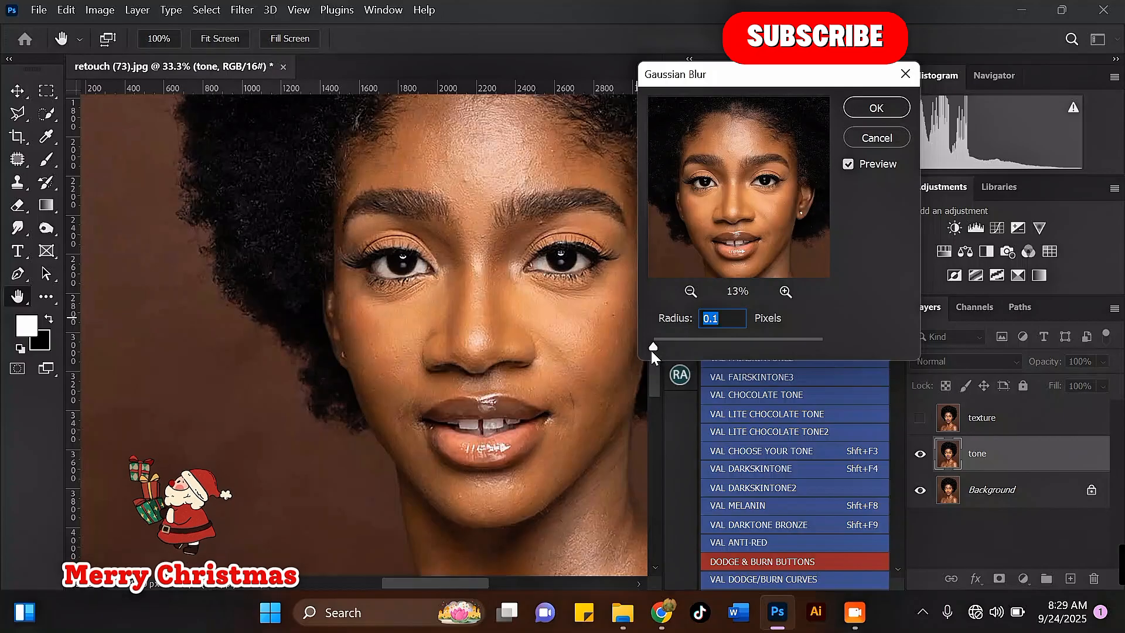
left_click_drag(654, 349, 704, 341)
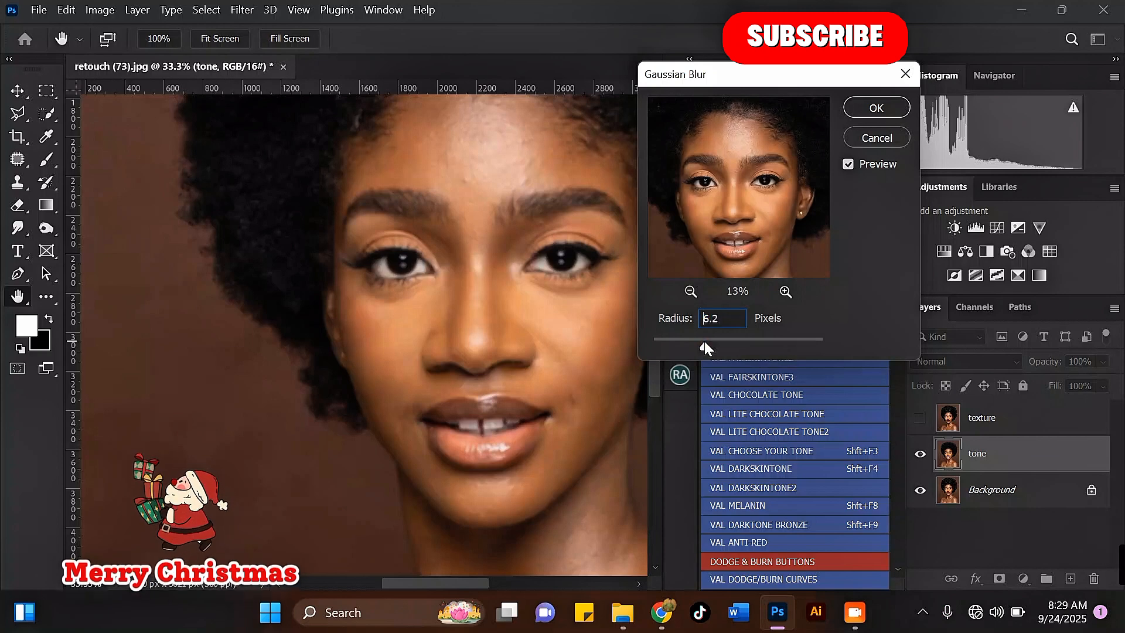
left_click_drag(704, 341, 705, 341)
double_click(710, 321)
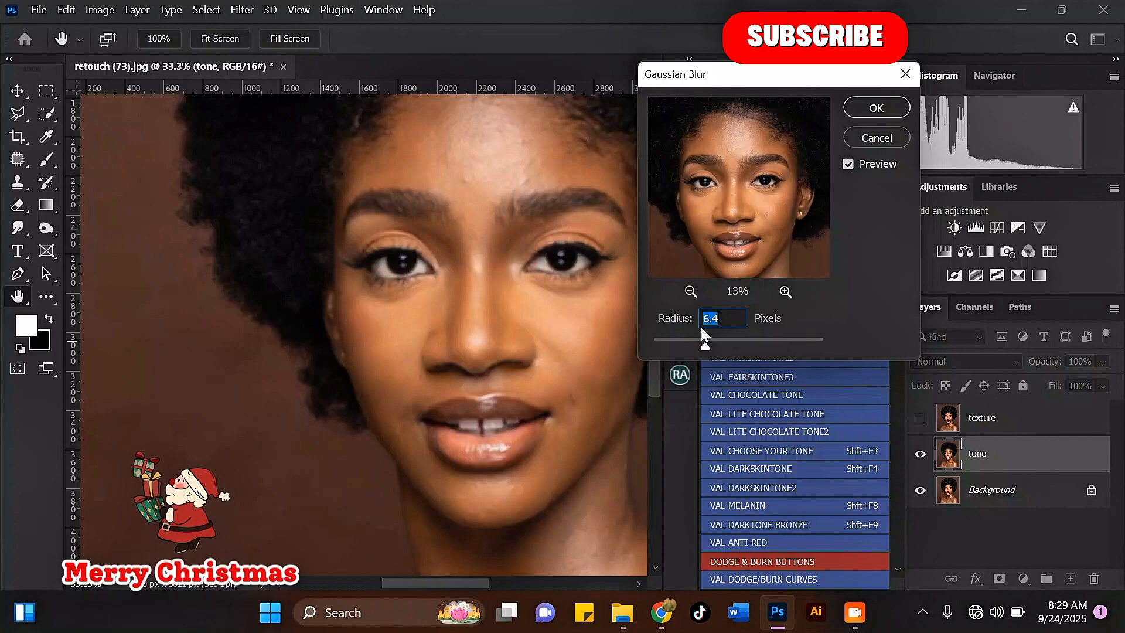
left_click_drag(706, 346, 706, 343)
double_click(710, 327)
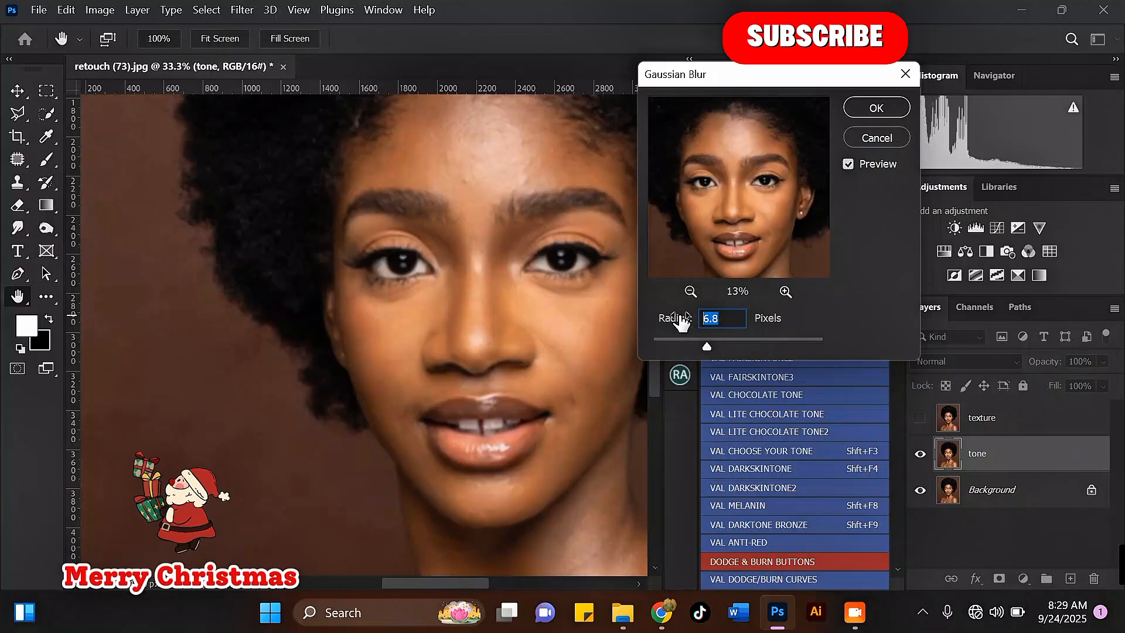
type("7")
key("Return")
key("v")
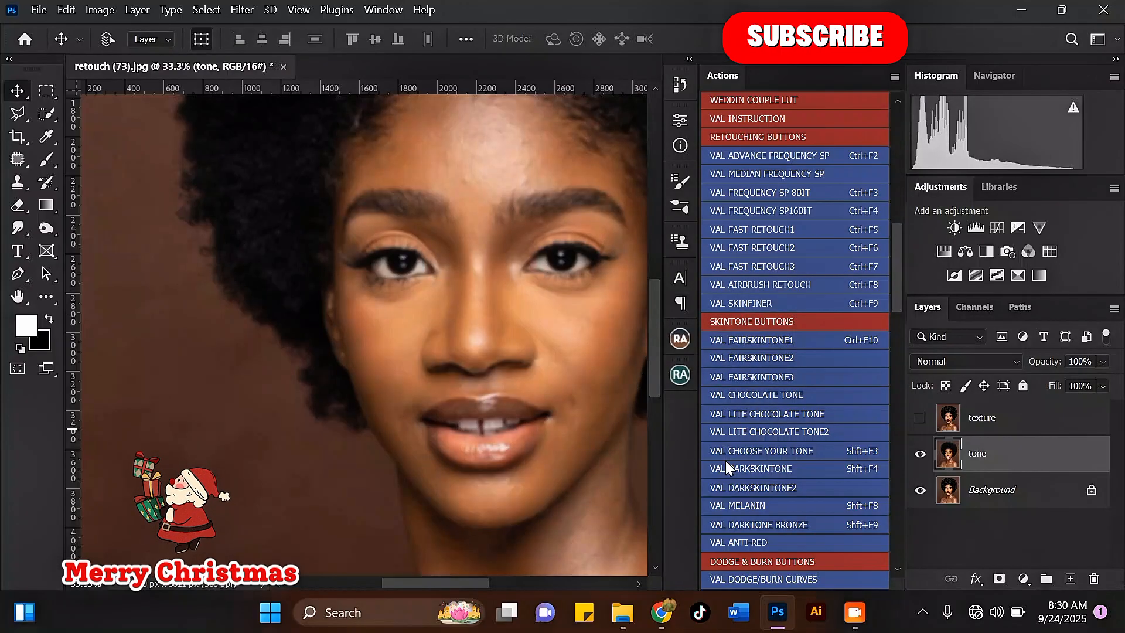
Examine the blurred tone layer across the forehead, eyes, cheeks, neck and shoulders, both close up and at full-portrait scale.
scroll(549, 150, "up", 1)
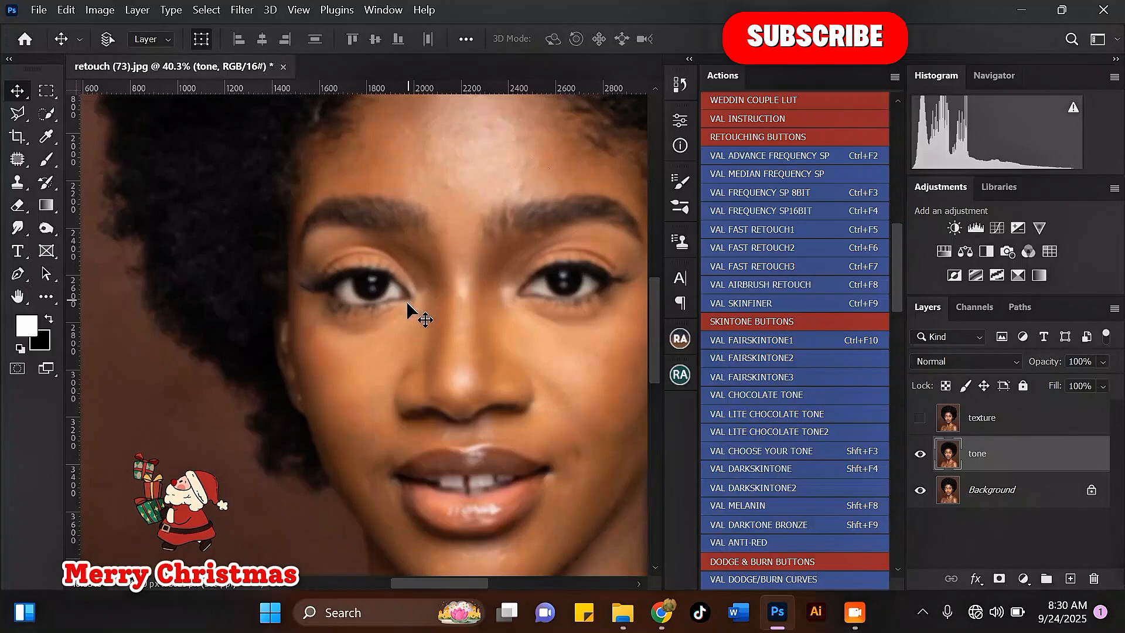
scroll(406, 301, "down", 1)
scroll(483, 126, "up", 2)
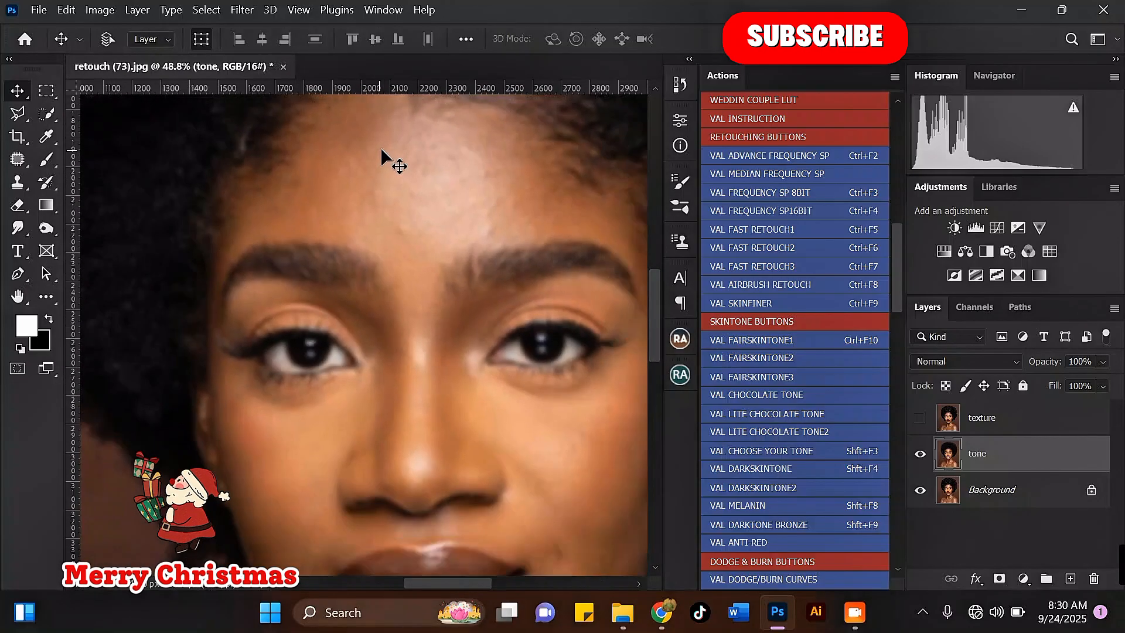
scroll(337, 196, "up", 2)
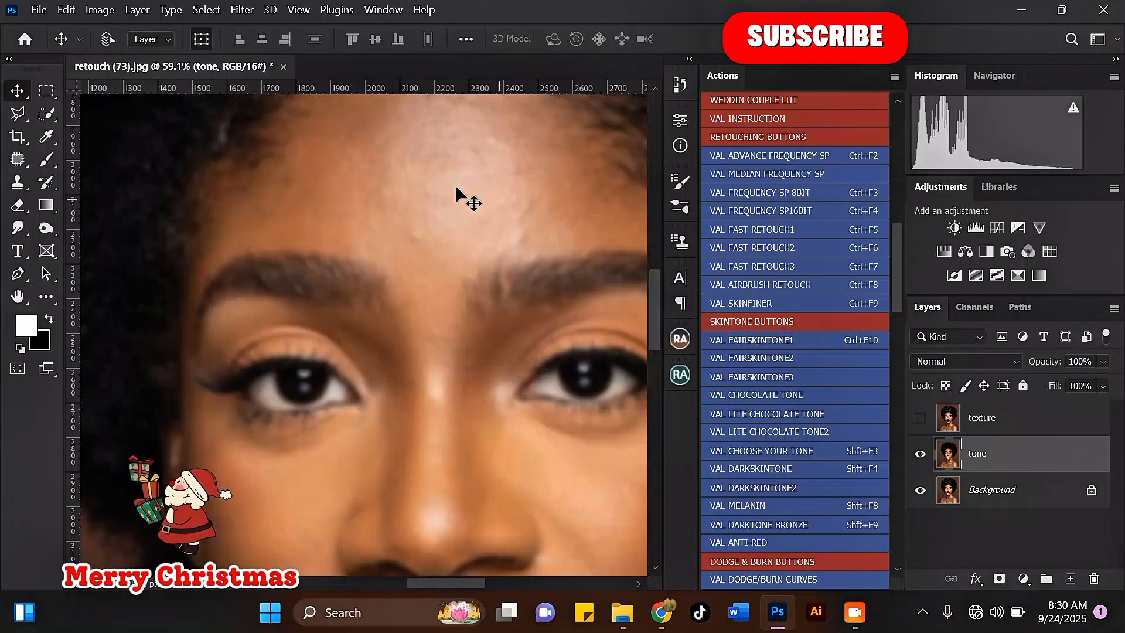
scroll(336, 168, "down", 2)
scroll(514, 471, "down", 1)
scroll(510, 482, "up", 2)
scroll(251, 502, "down", 1)
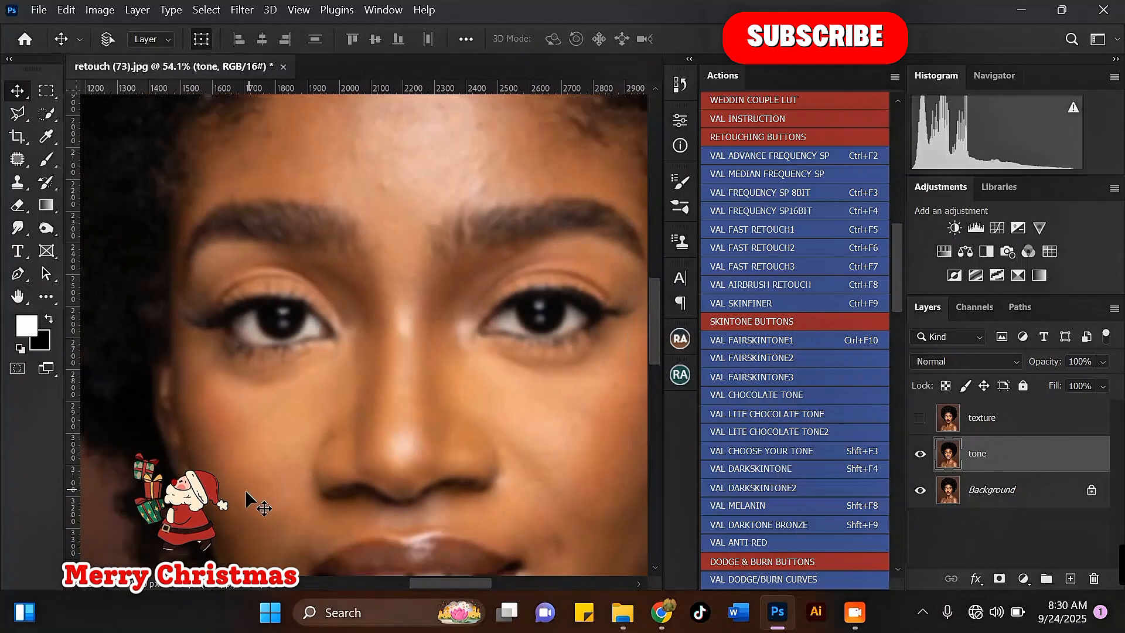
scroll(257, 518, "up", 2)
scroll(352, 321, "down", 1)
scroll(431, 138, "up", 2)
scroll(494, 113, "up", 1)
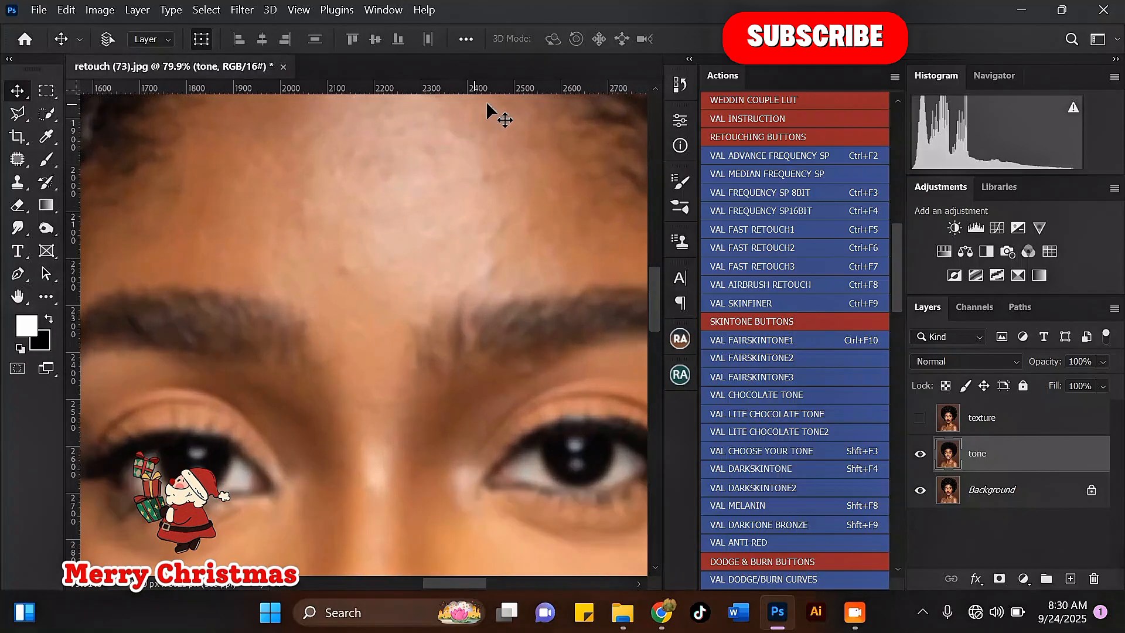
scroll(389, 231, "down", 4)
scroll(424, 178, "down", 4)
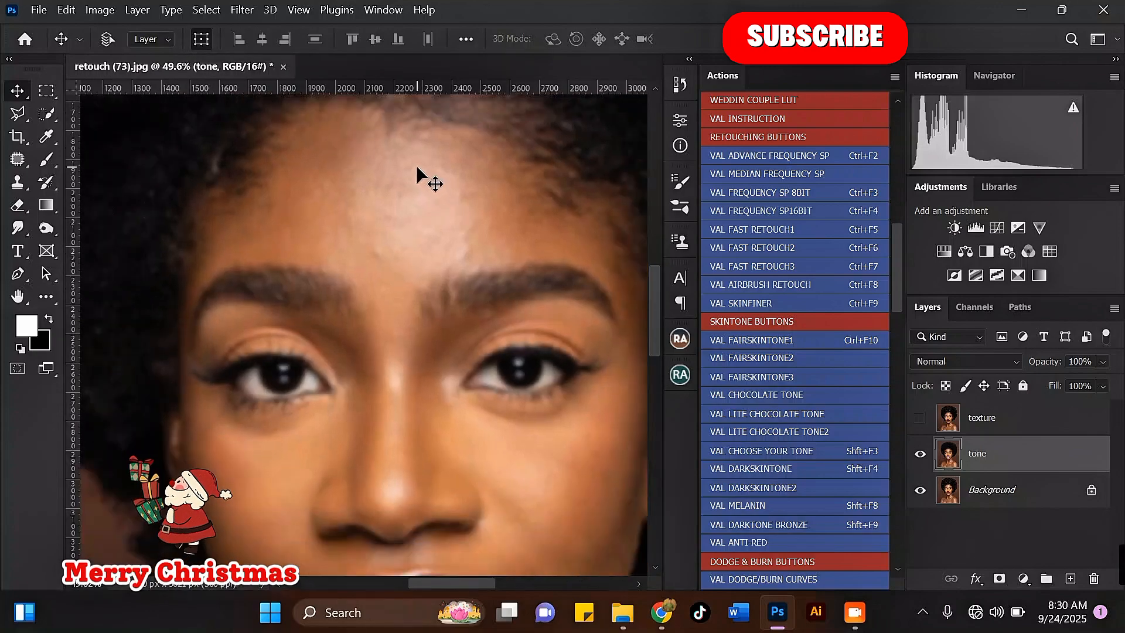
scroll(441, 231, "down", 1)
scroll(515, 288, "down", 1)
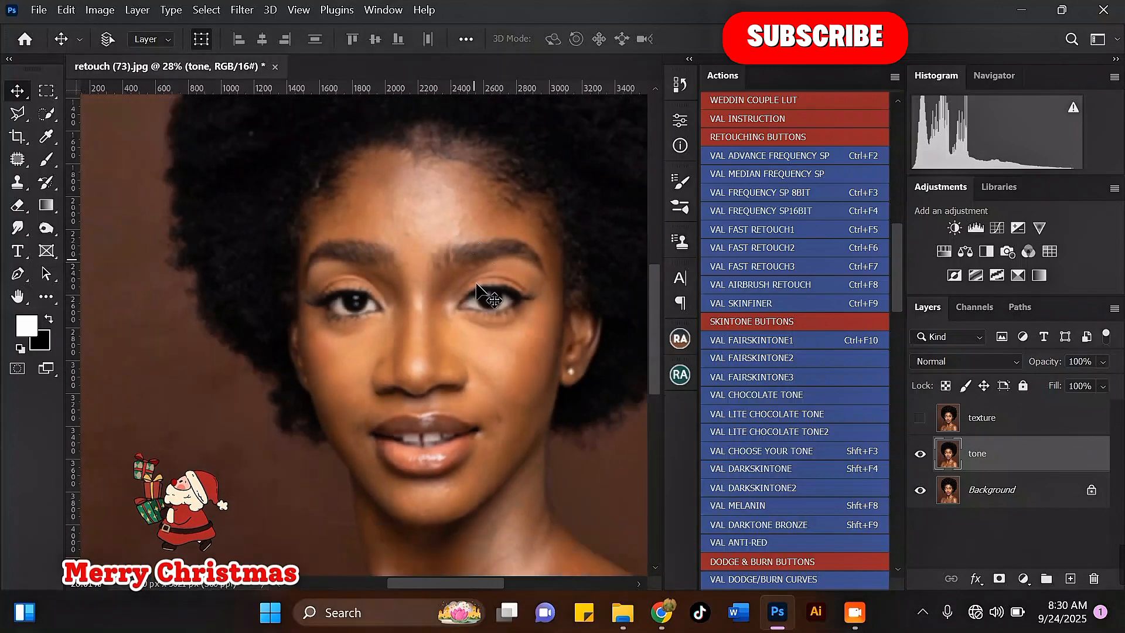
scroll(334, 186, "down", 1)
scroll(474, 225, "down", 2)
scroll(547, 319, "down", 1)
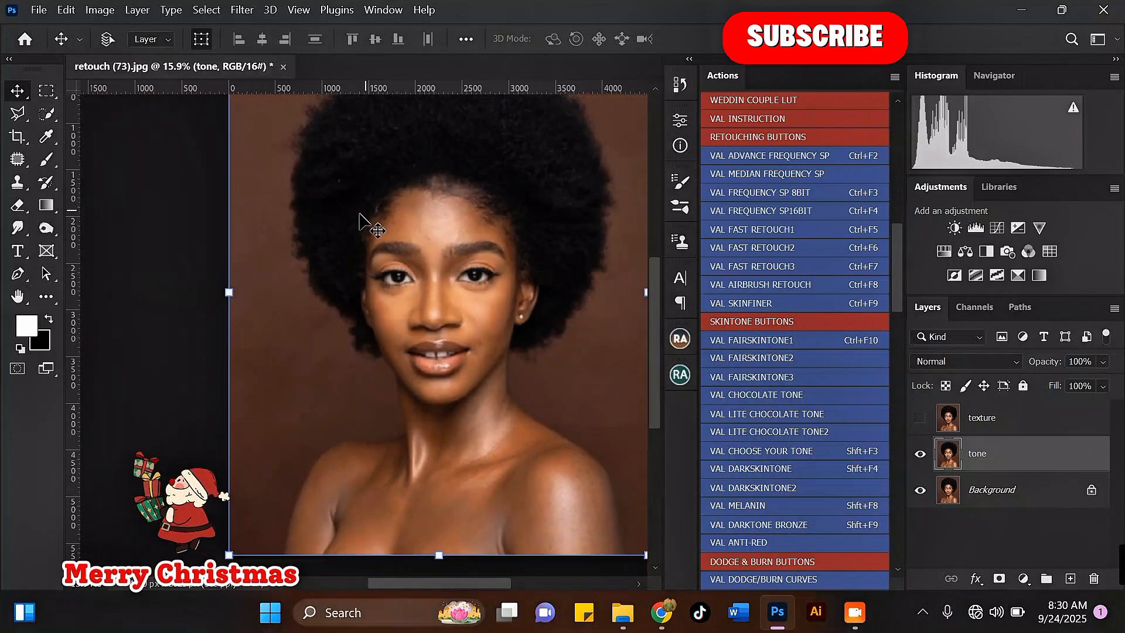
scroll(440, 516, "up", 5)
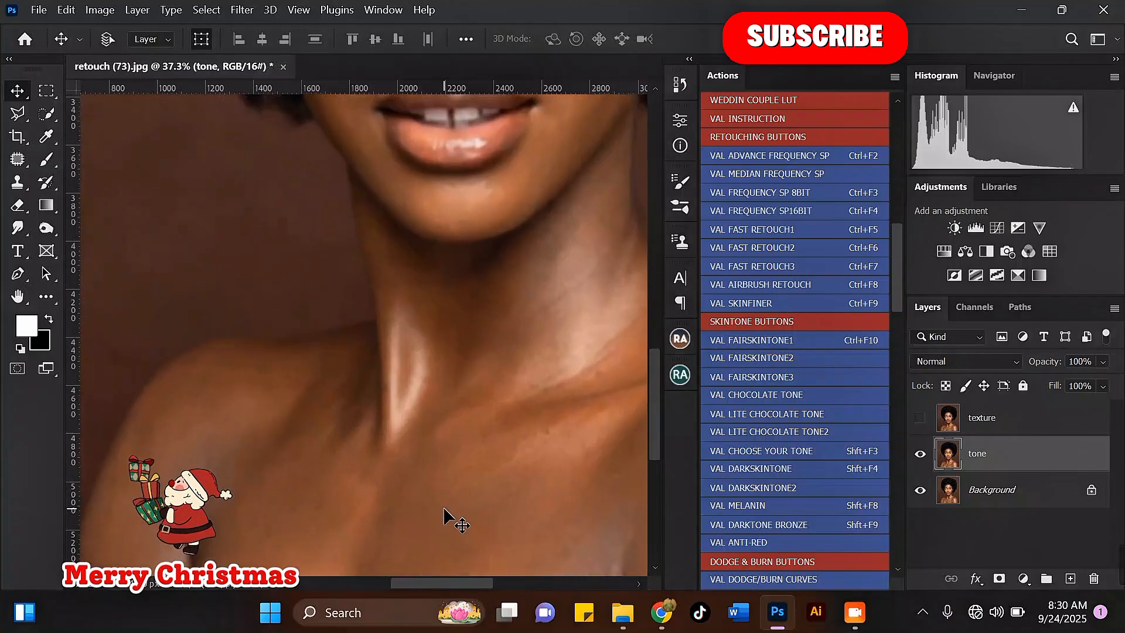
scroll(444, 510, "down", 4)
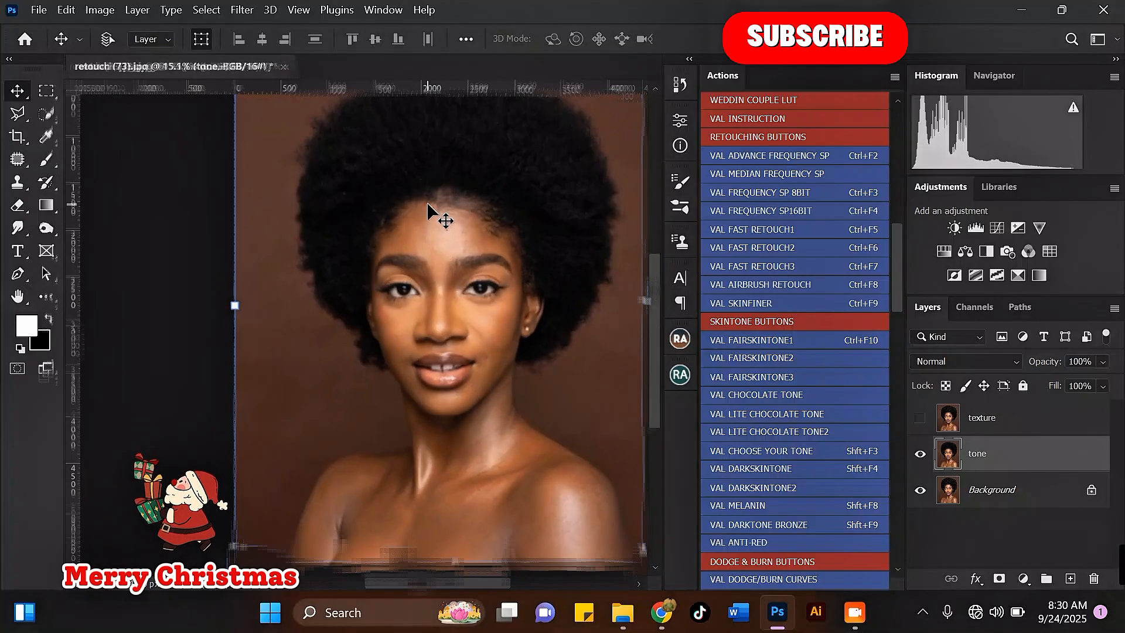
scroll(451, 238, "up", 4)
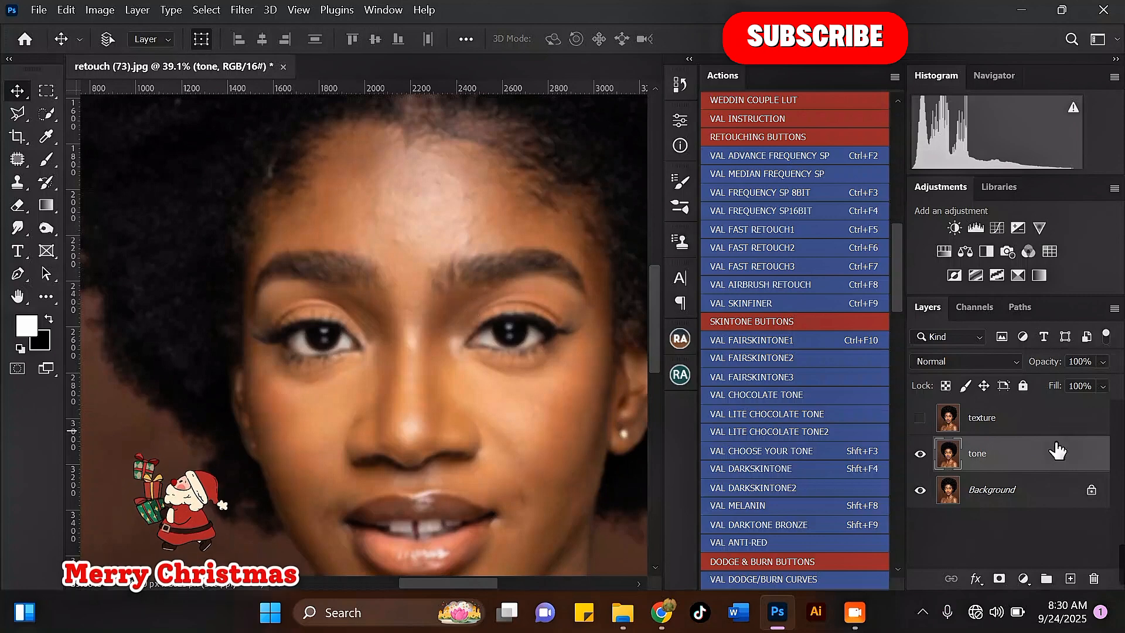
Select the texture layer, make it visible and open Apply Image for it.
left_click(1044, 429)
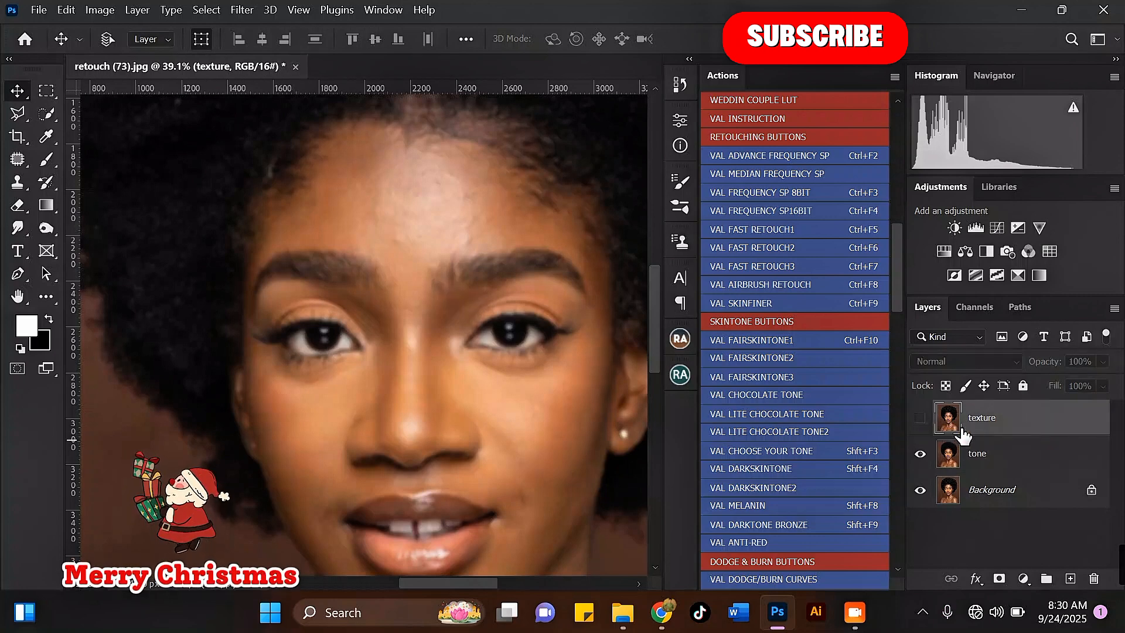
left_click(920, 417)
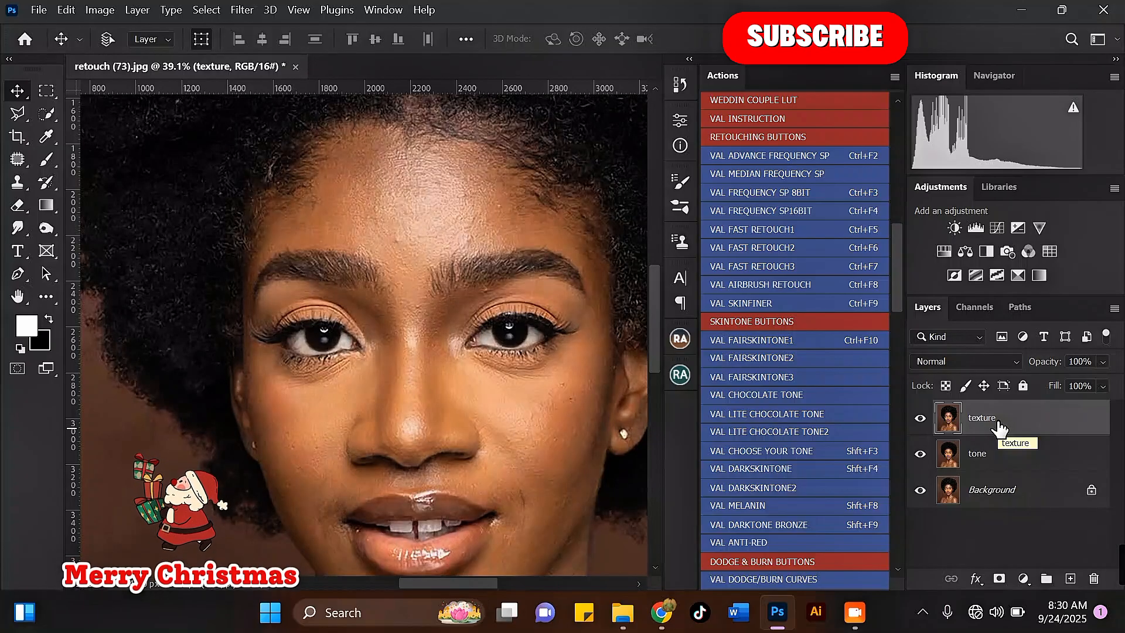
left_click(100, 10)
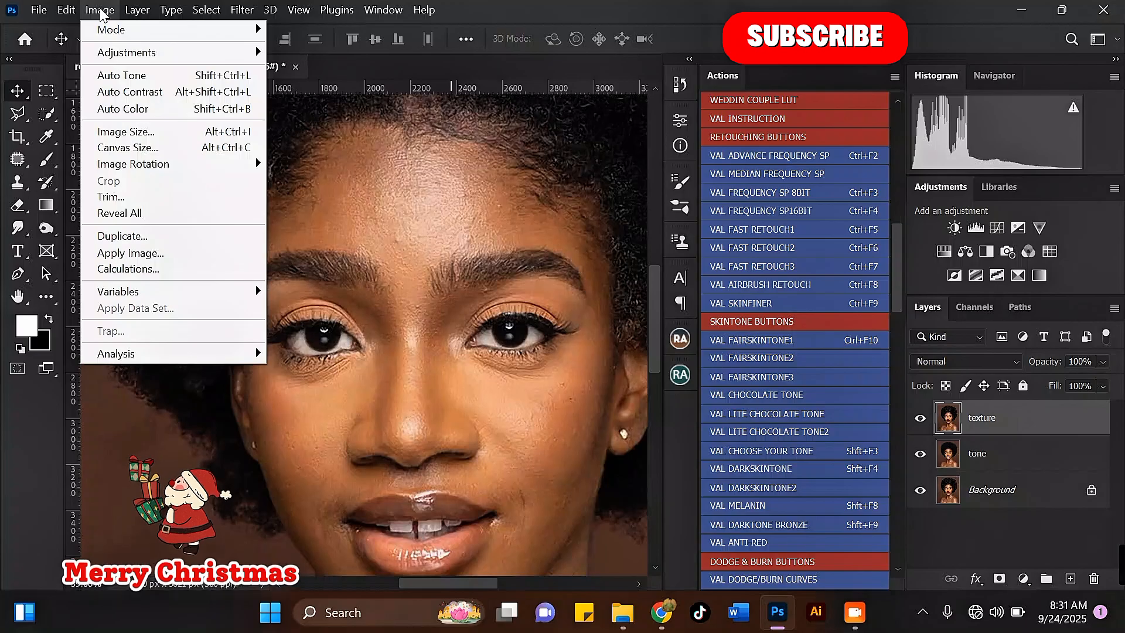
left_click(132, 253)
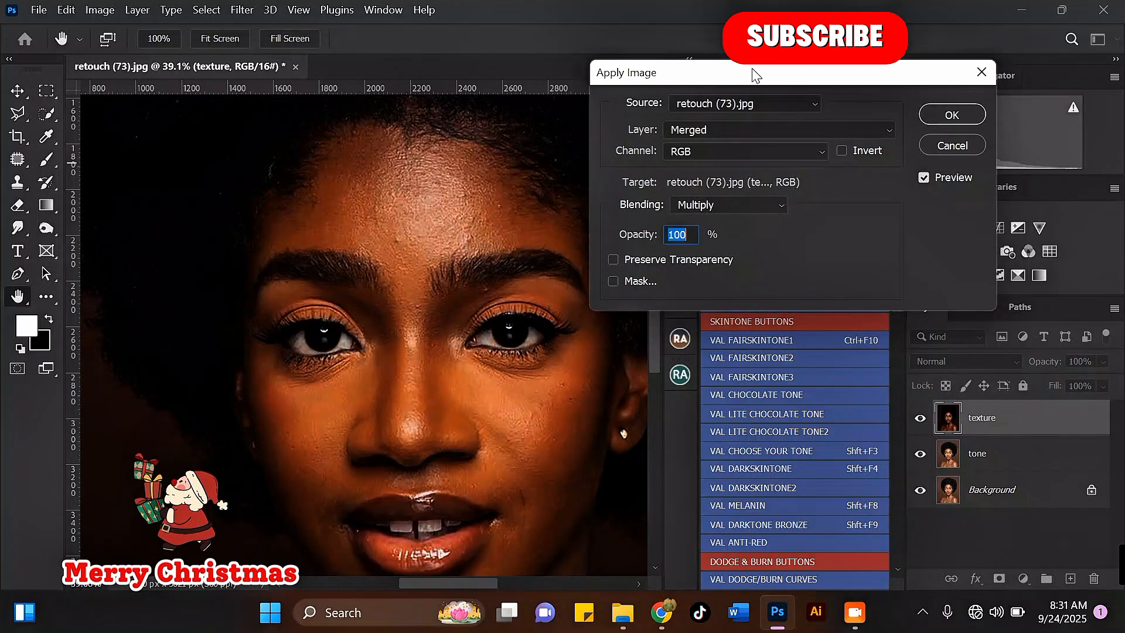
left_click_drag(753, 74, 811, 117)
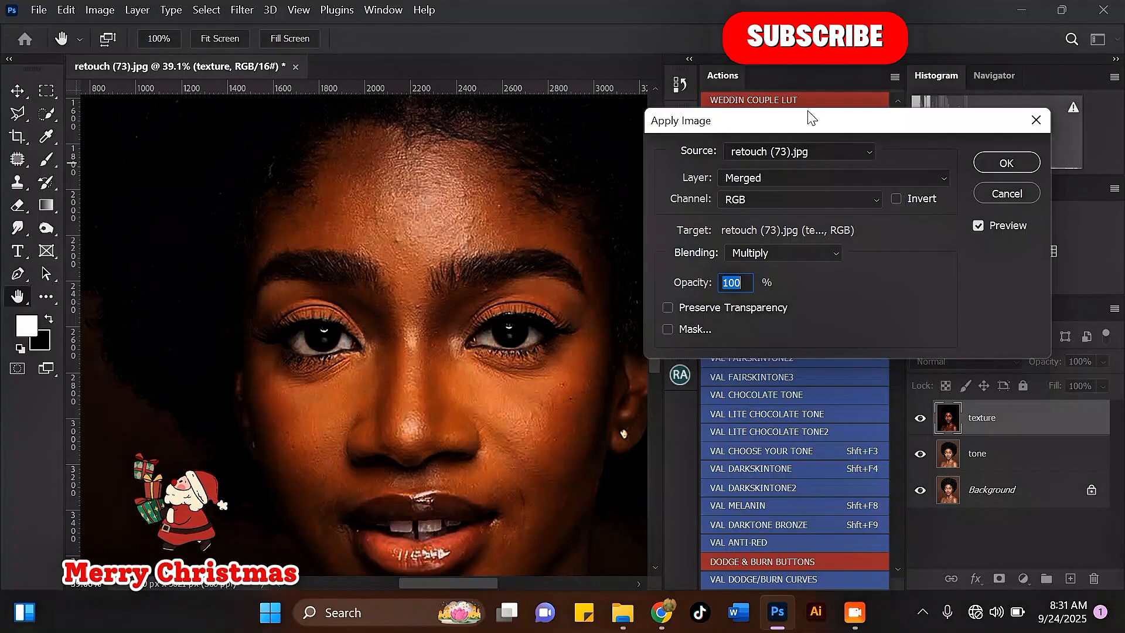
left_click_drag(808, 117, 754, 167)
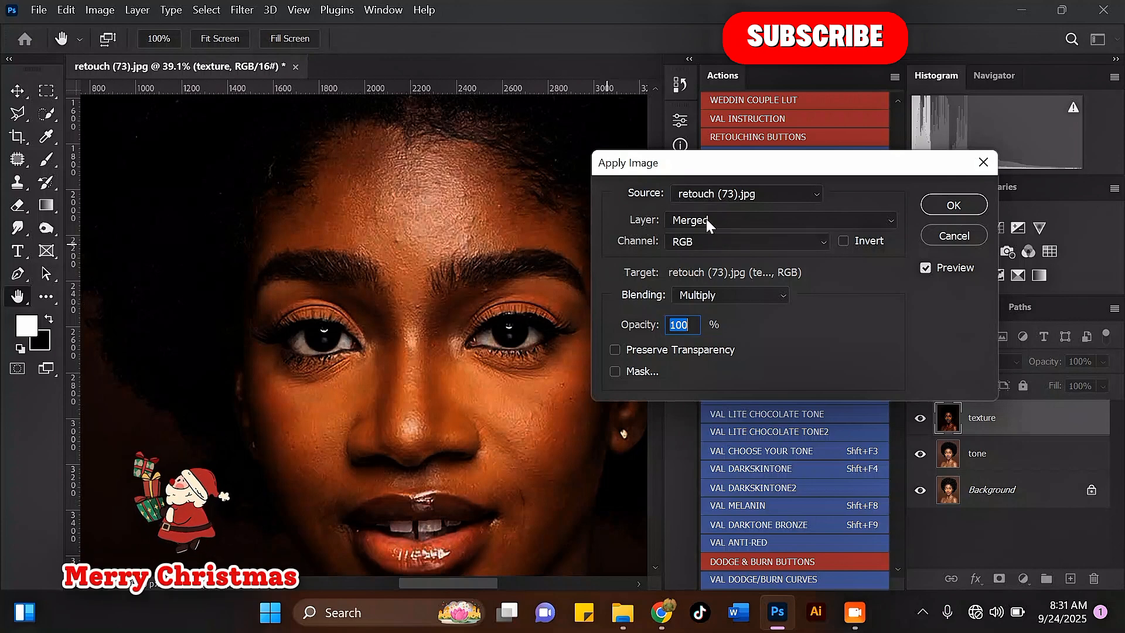
Apply the tone layer's inverted RGB channel to the texture layer with Add blending.
left_click(743, 217)
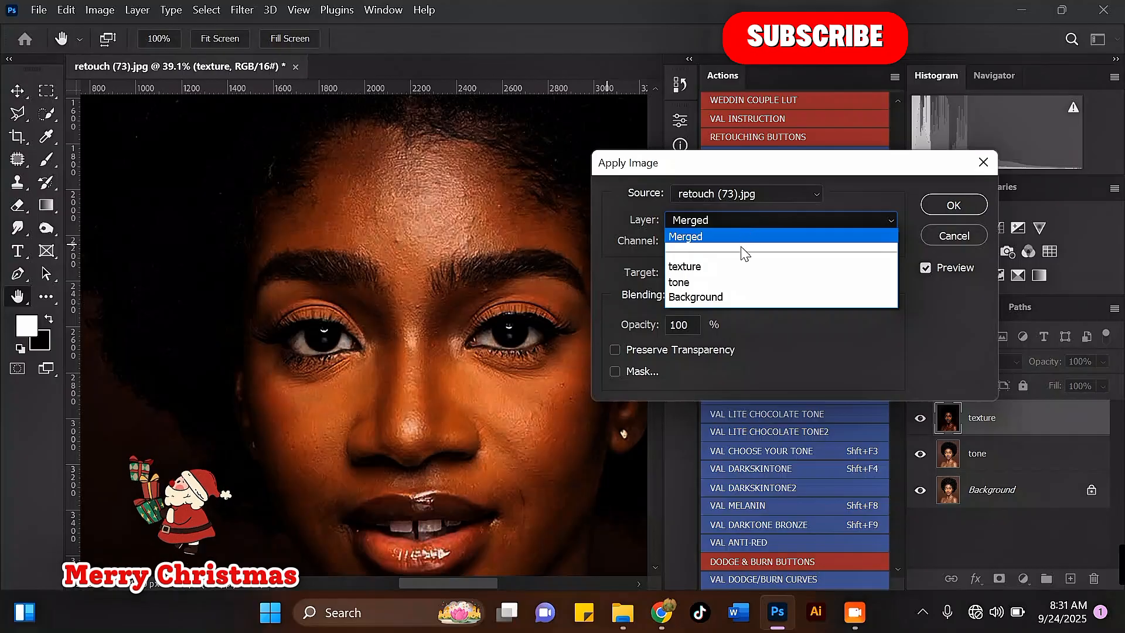
left_click(694, 282)
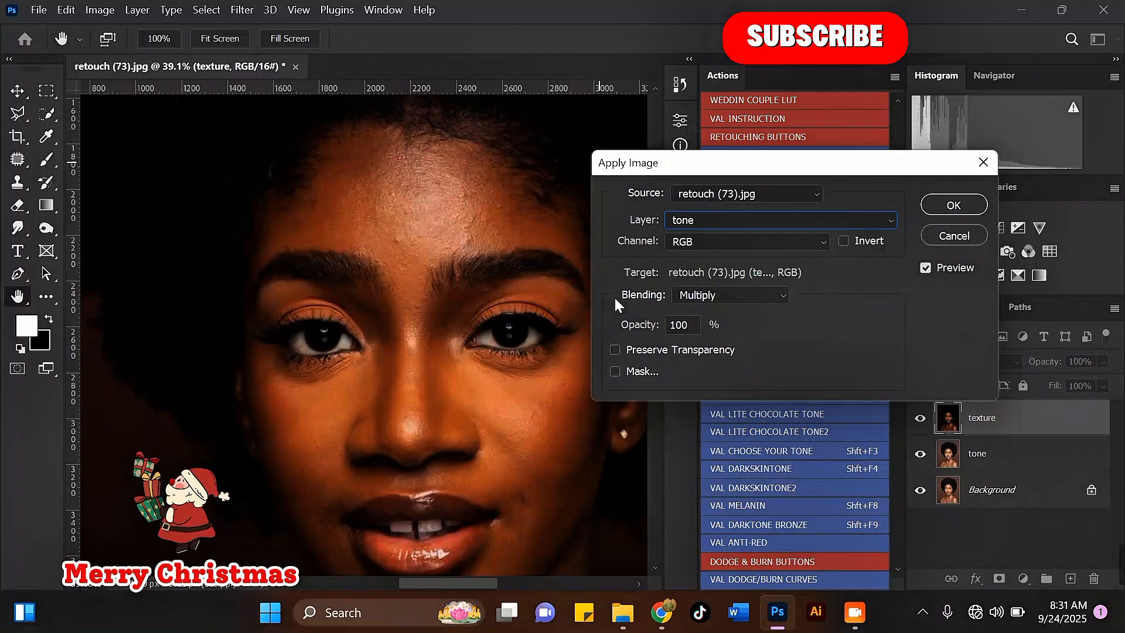
left_click(741, 296)
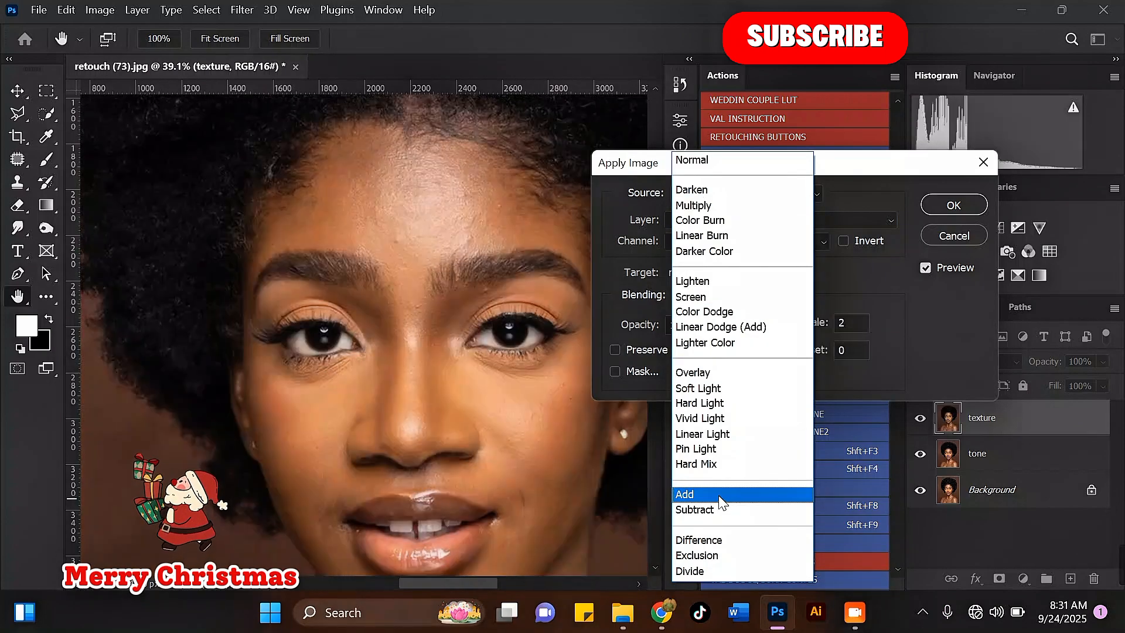
left_click(718, 495)
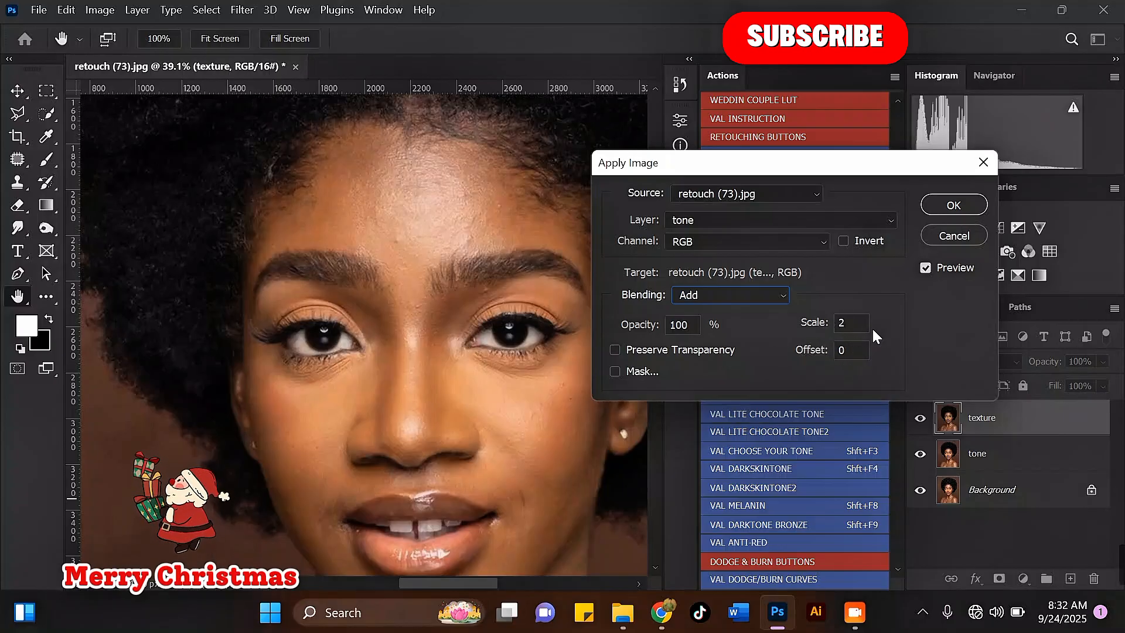
left_click(844, 239)
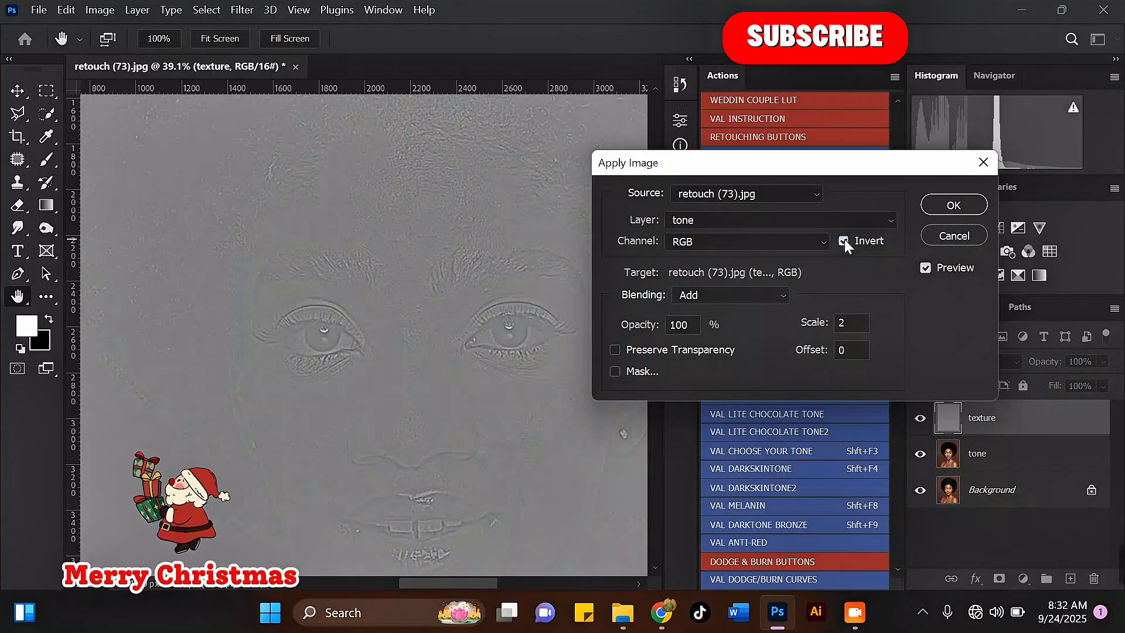
left_click(927, 204)
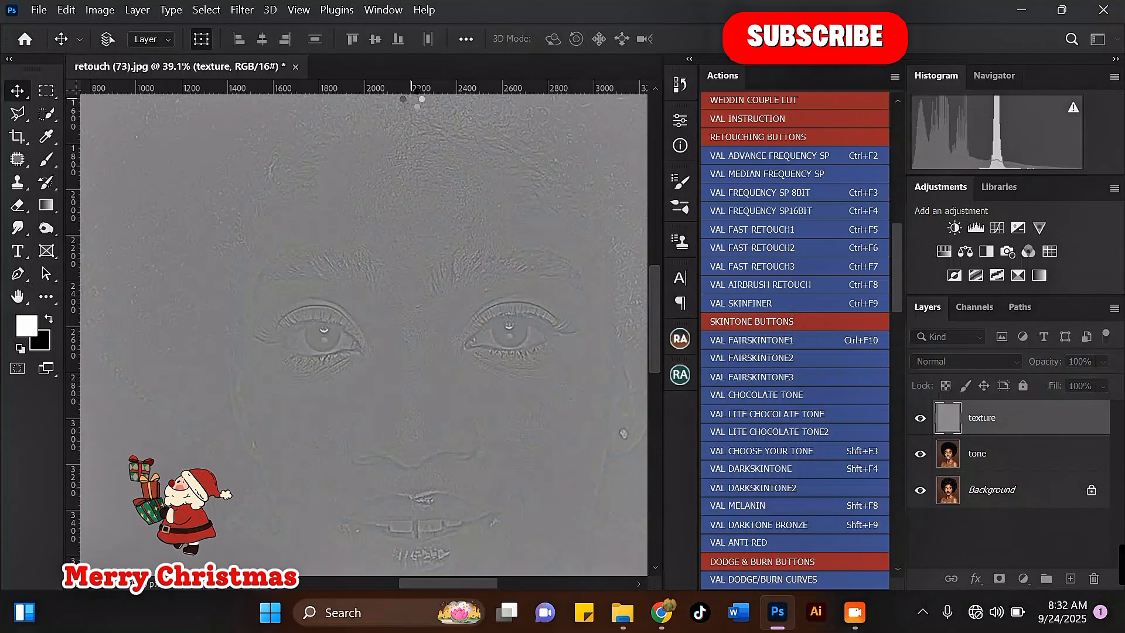
Change the texture layer's blend mode to Linear Light.
scroll(398, 299, "down", 3)
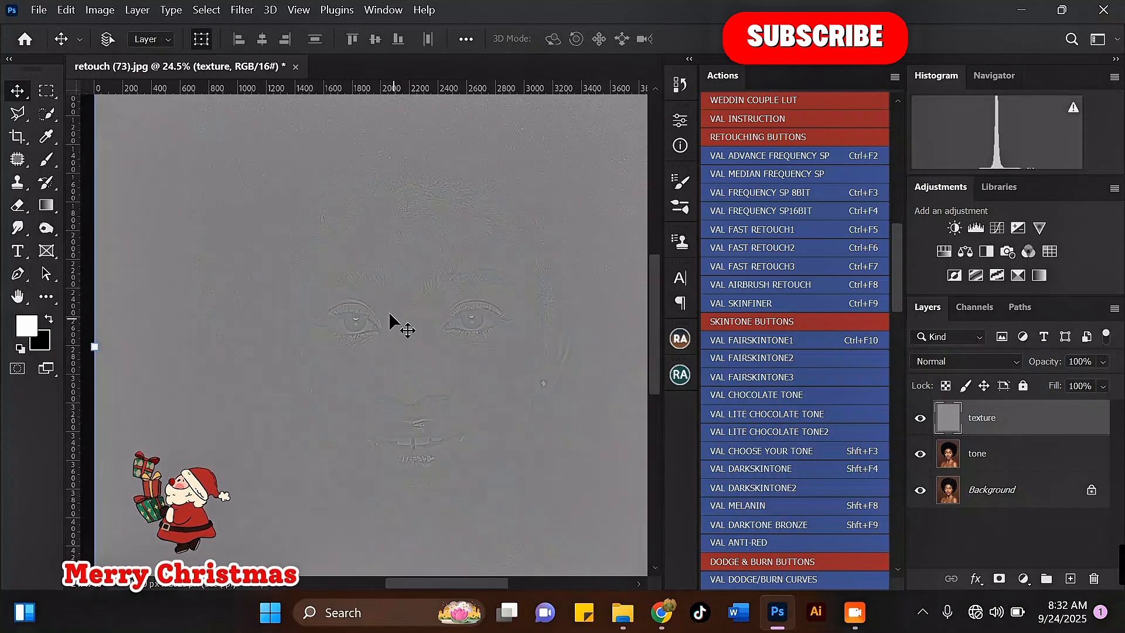
scroll(387, 281, "down", 1)
scroll(354, 394, "up", 2)
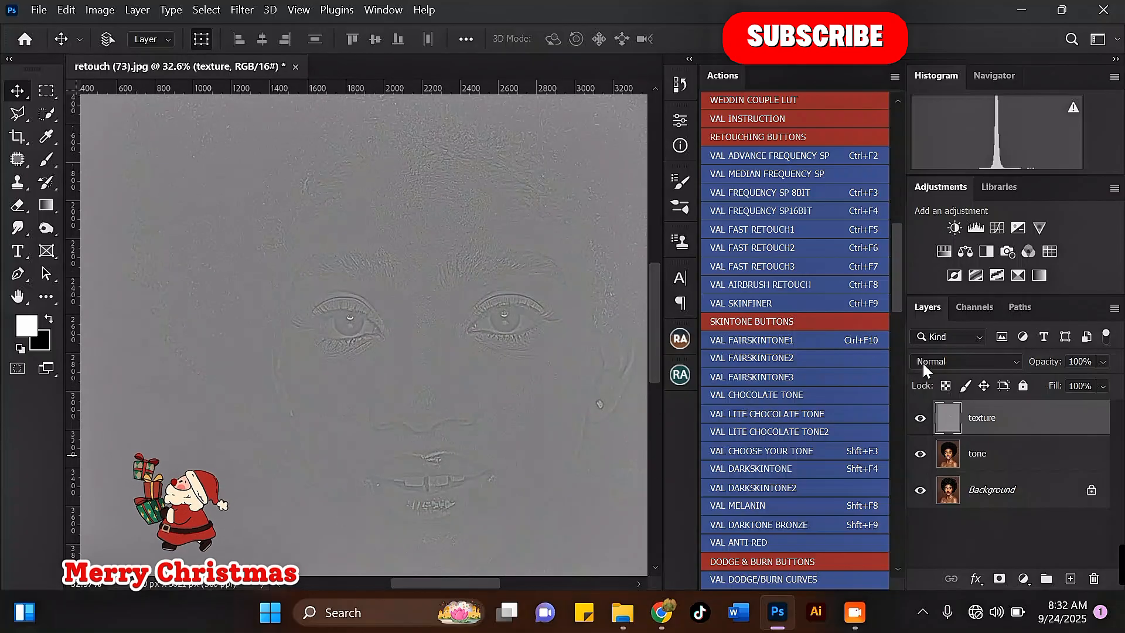
left_click(955, 359)
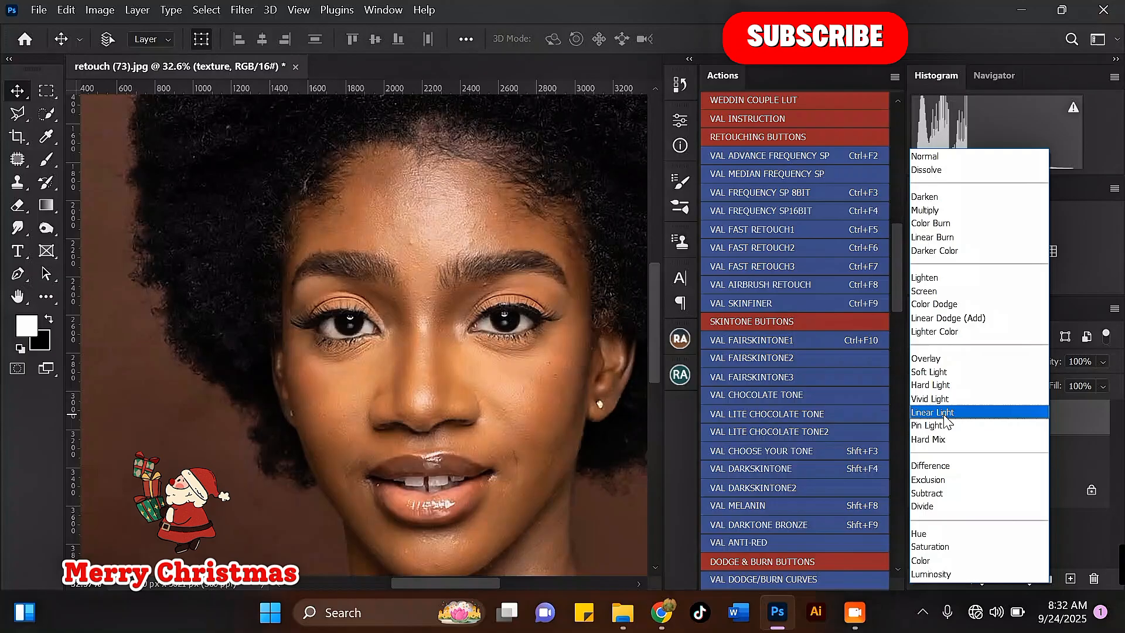
left_click(944, 413)
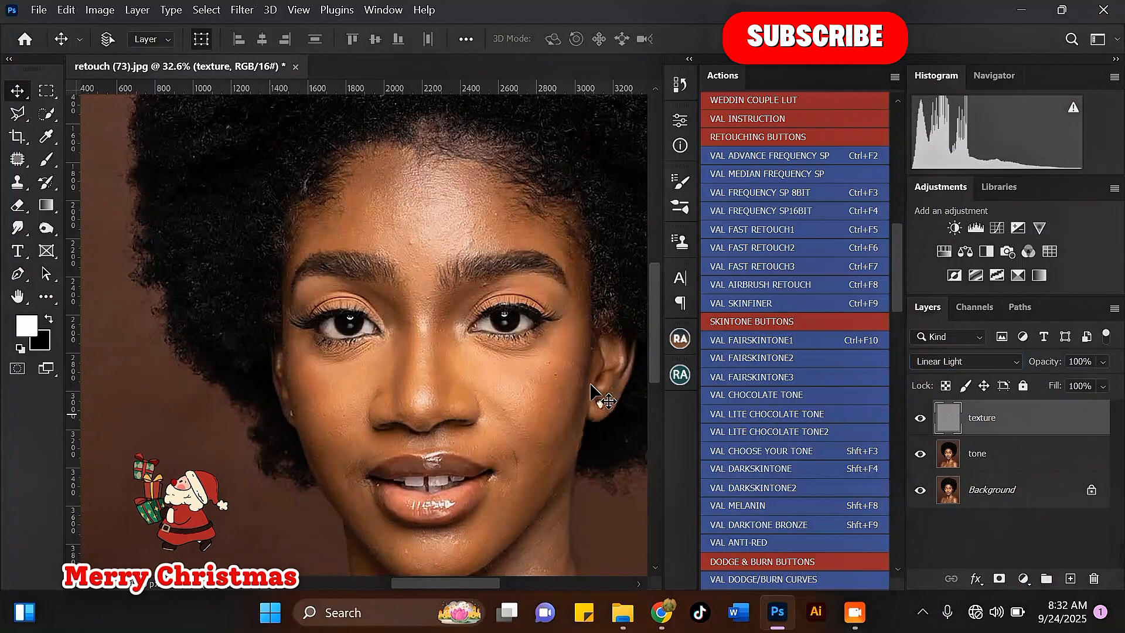
scroll(316, 318, "down", 2)
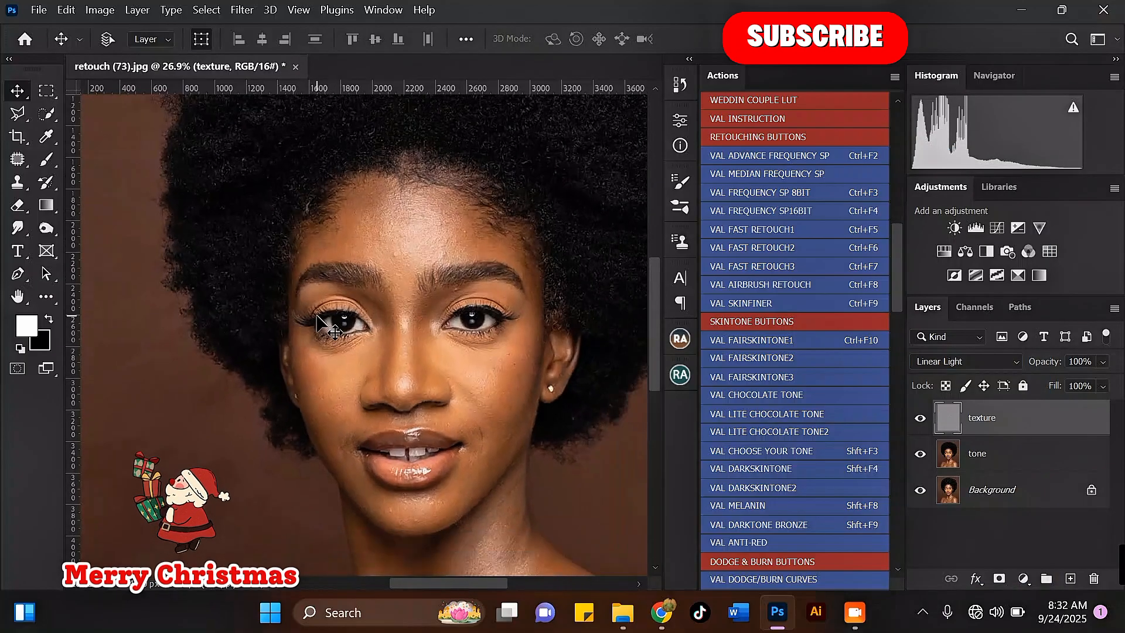
scroll(427, 331, "down", 2)
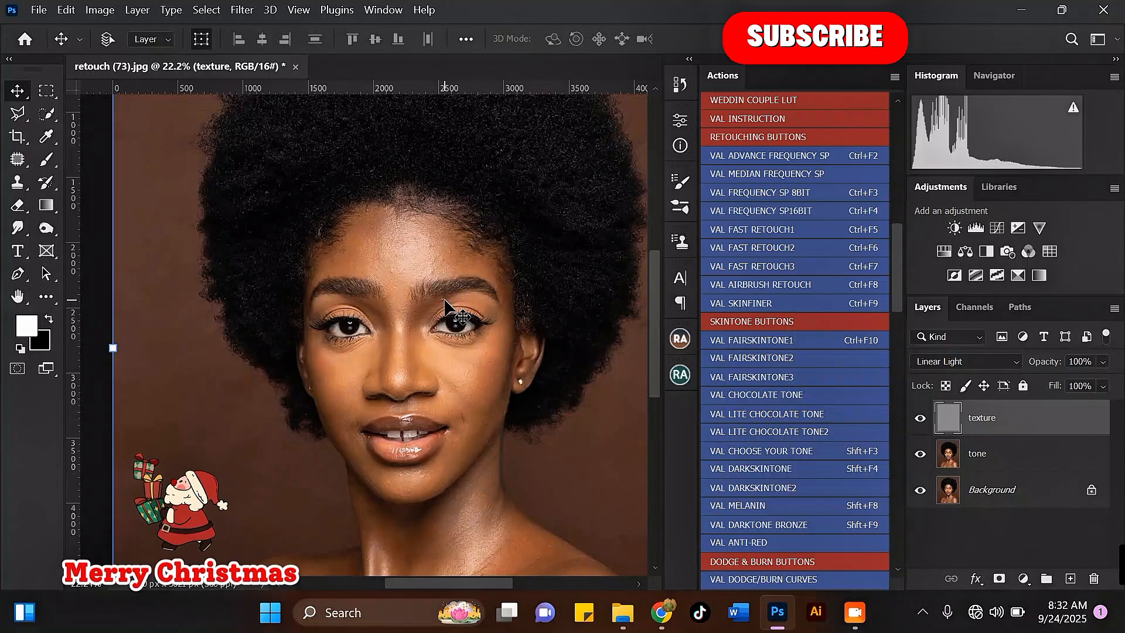
scroll(333, 281, "up", 2)
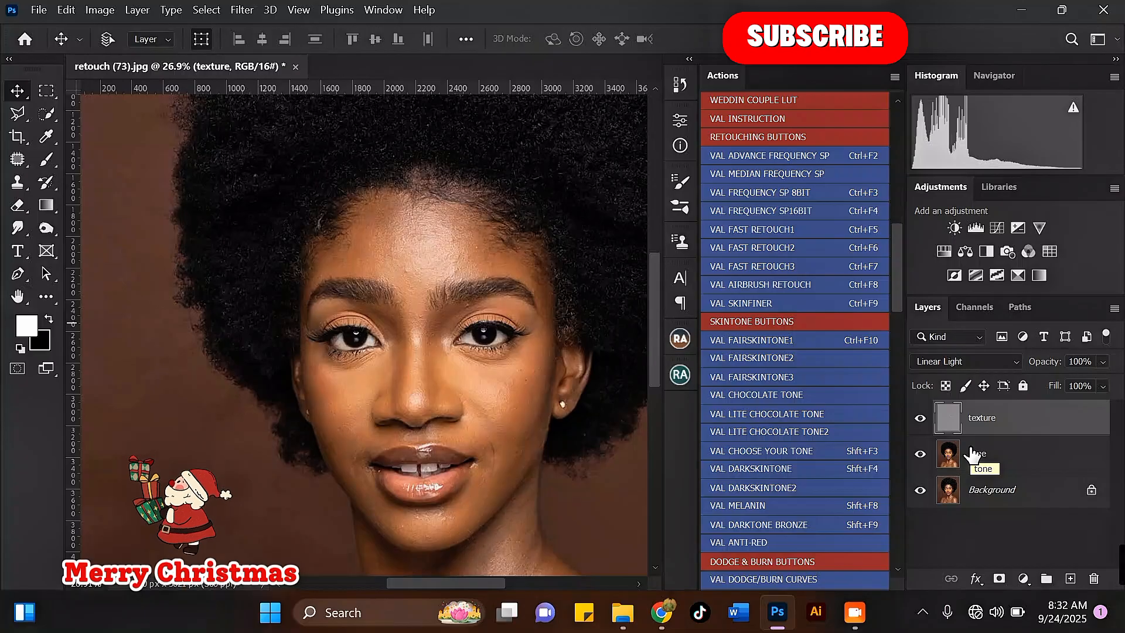
Duplicate the tone layer and clip the copy to the original tone layer.
left_click(1027, 463)
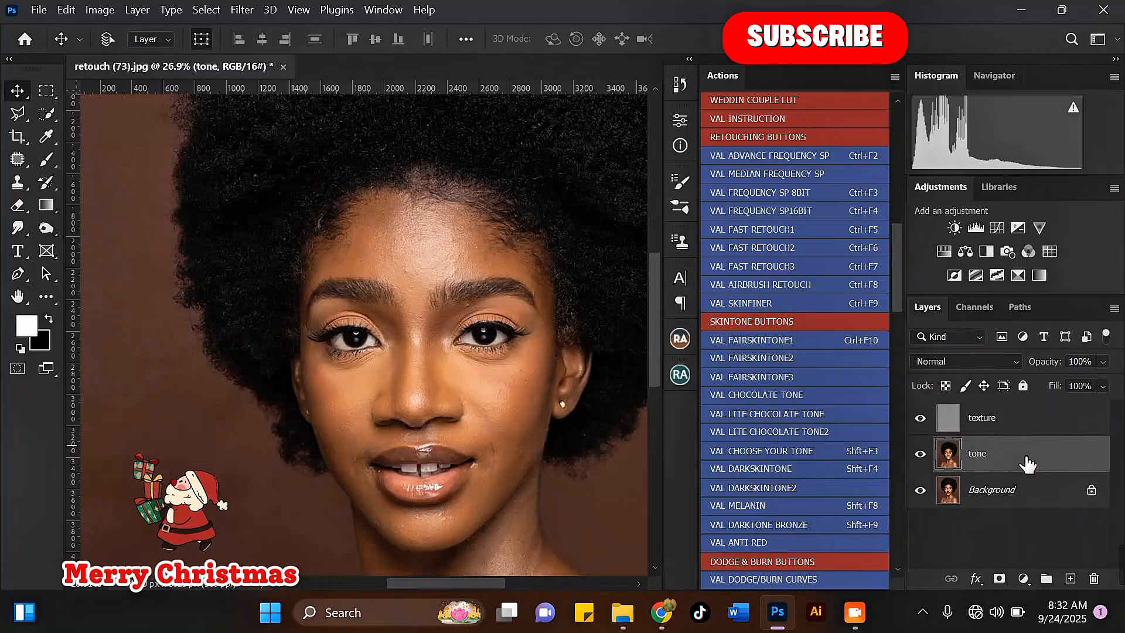
key("ctrl+j")
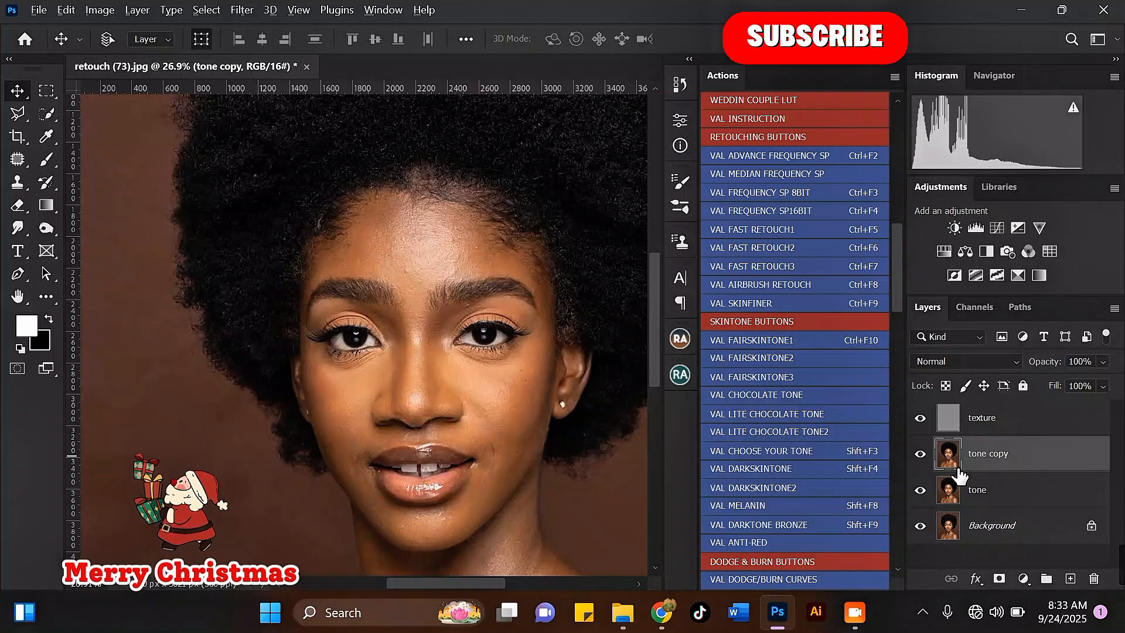
left_click_drag(973, 467, 958, 465)
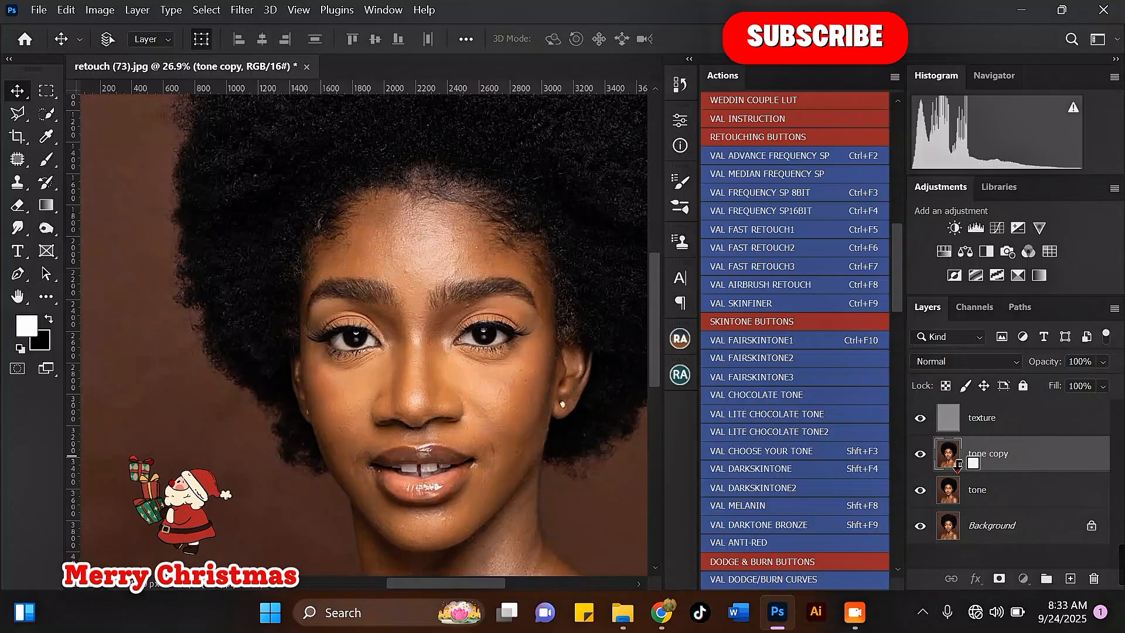
left_click(957, 467, "alt")
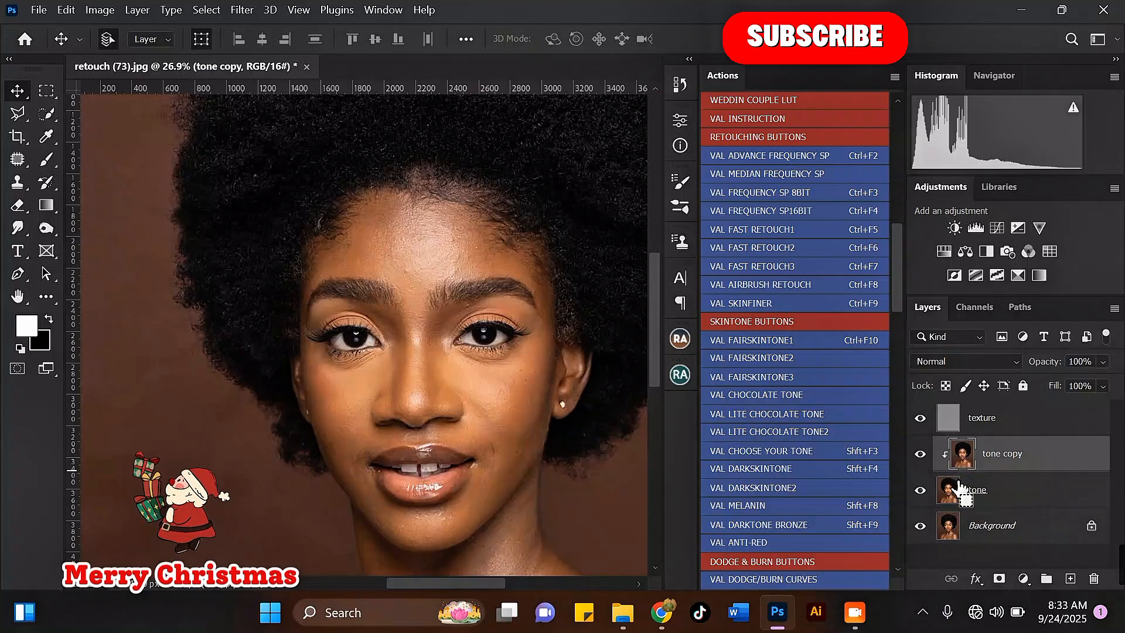
left_click(963, 472, "alt")
right_click(1006, 458)
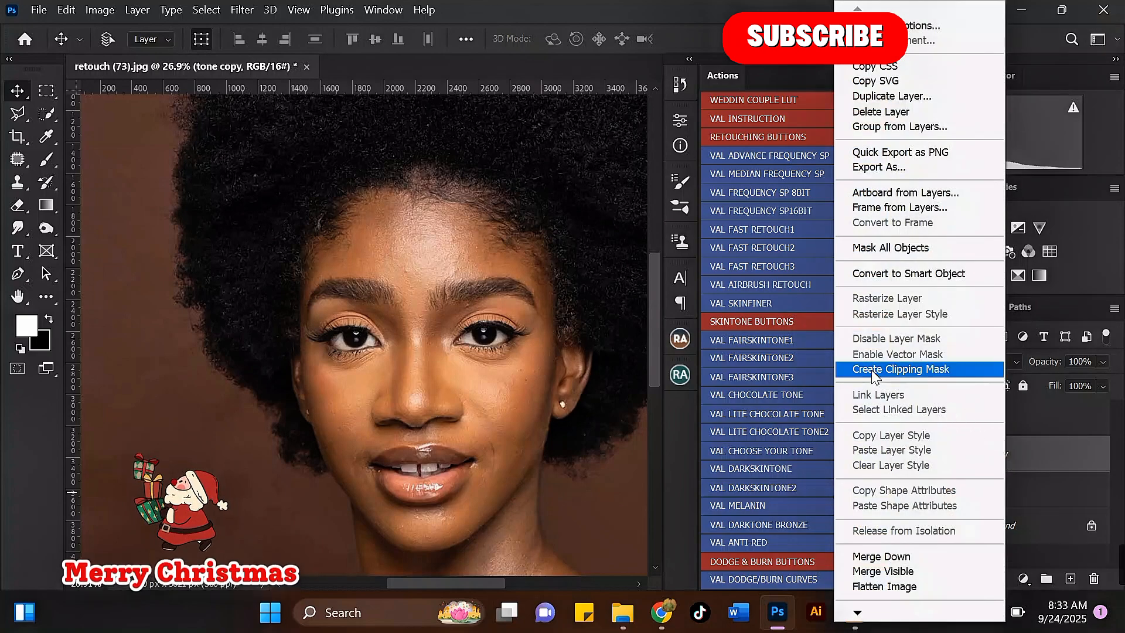
left_click(931, 370)
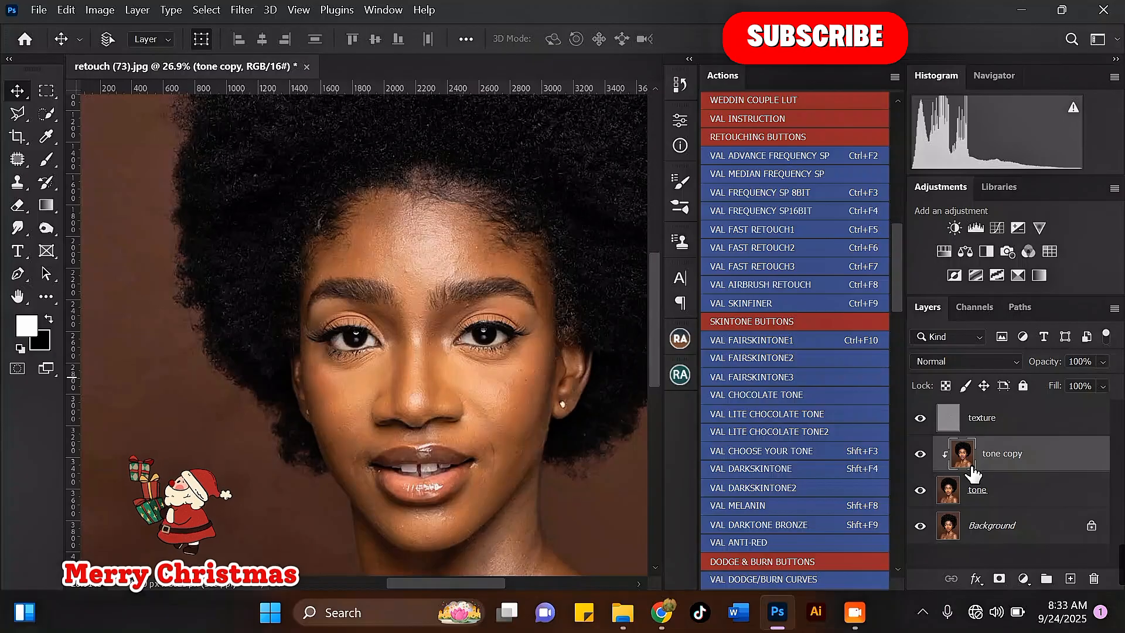
left_click(1052, 423)
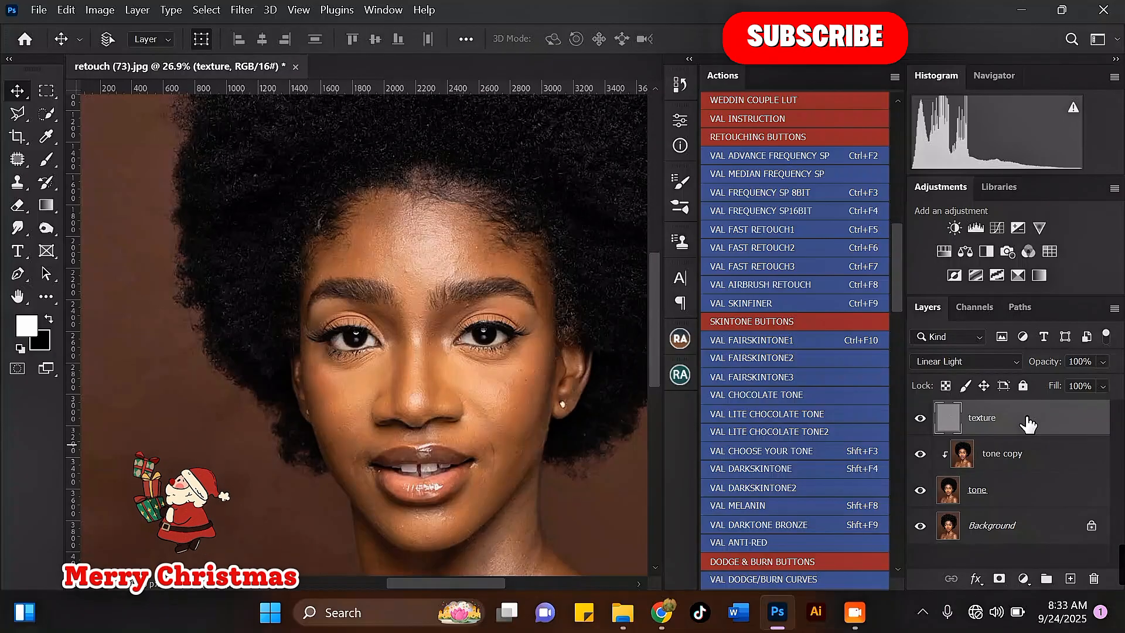
key("ctrl+j")
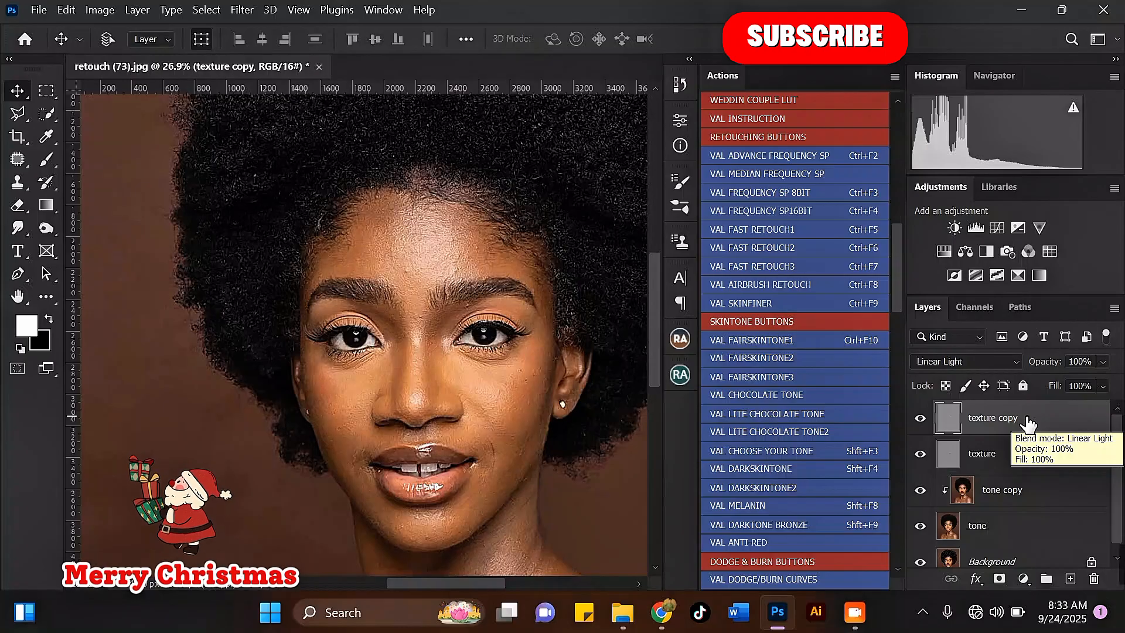
scroll(408, 255, "up", 1)
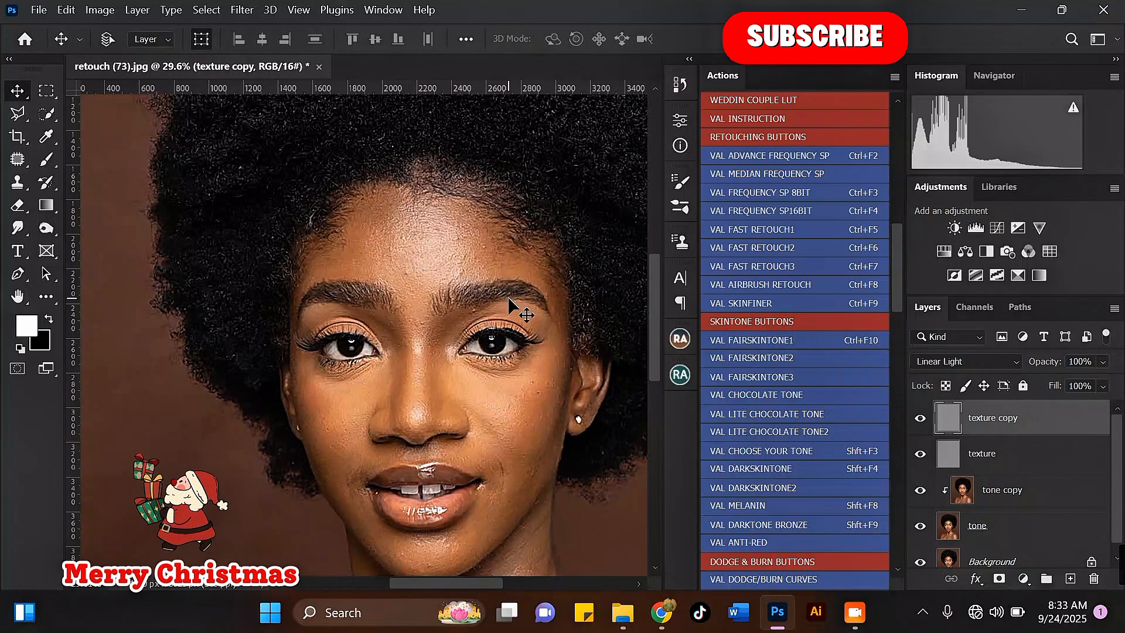
scroll(508, 297, "up", 1)
key("ctrl+e")
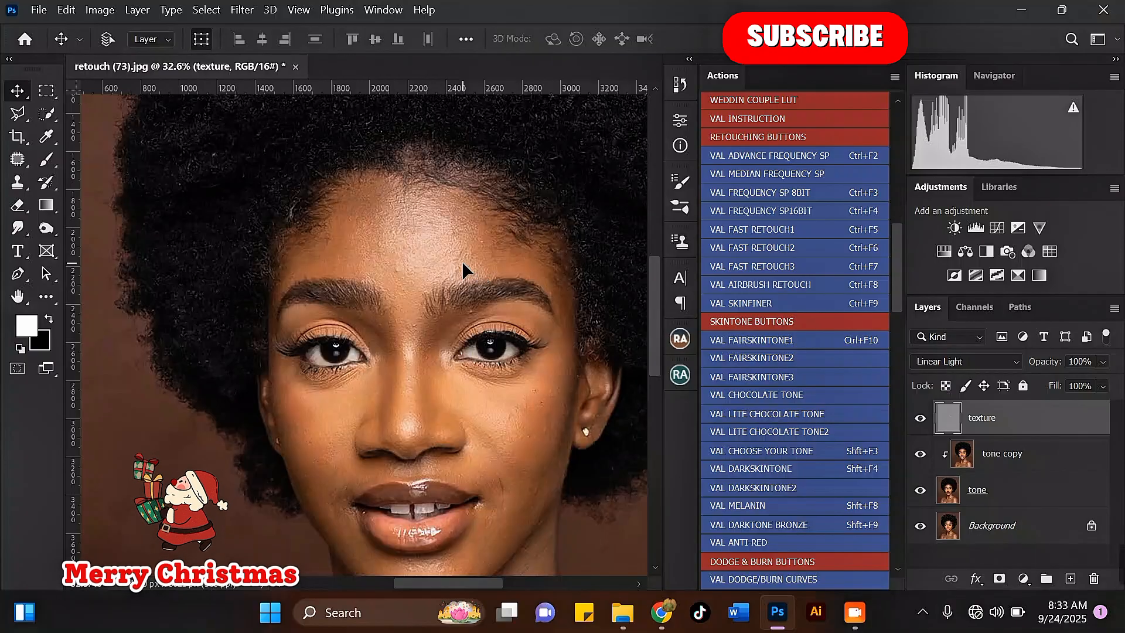
Duplicate the texture layer, clip the copy to it and set the copy's blend mode to Normal.
key("ctrl+j")
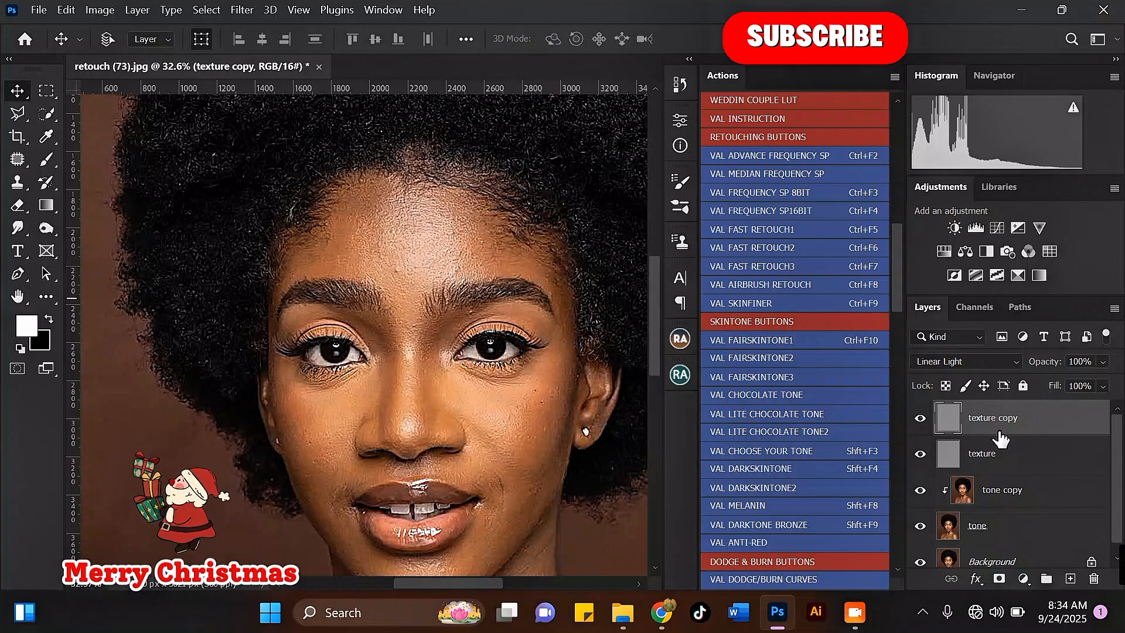
right_click(1021, 416)
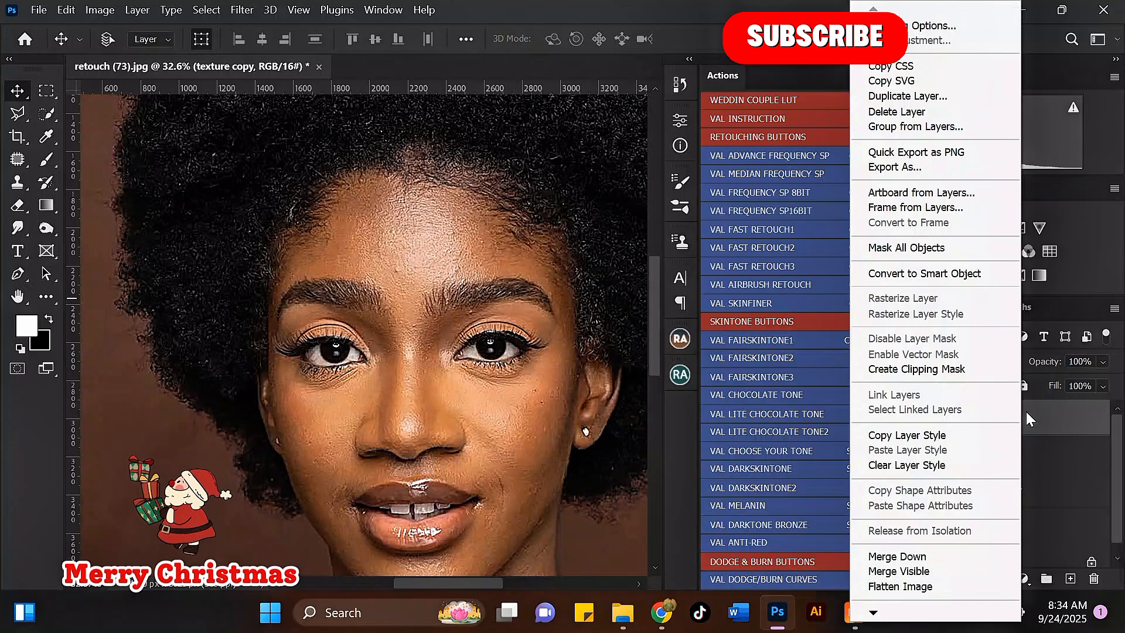
left_click(935, 372)
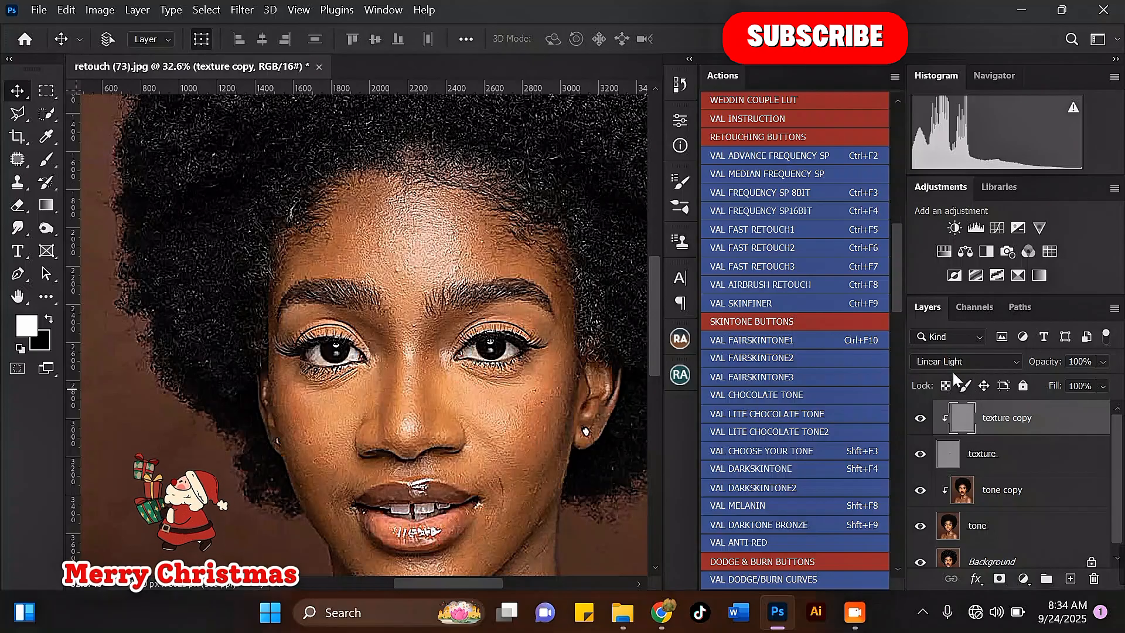
left_click(974, 361)
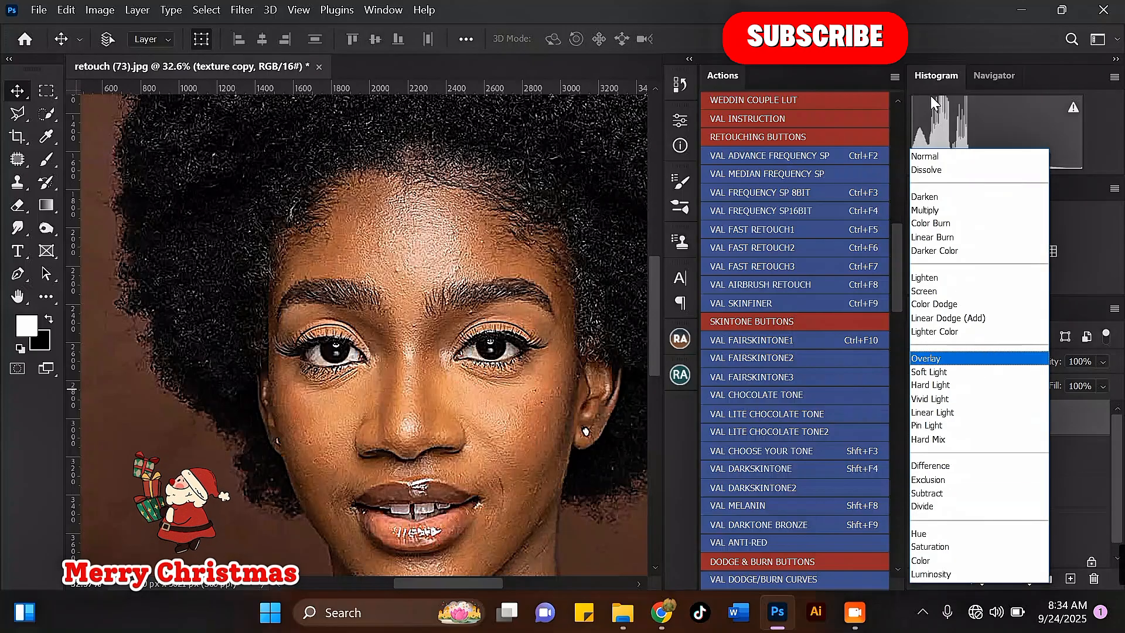
left_click(931, 154)
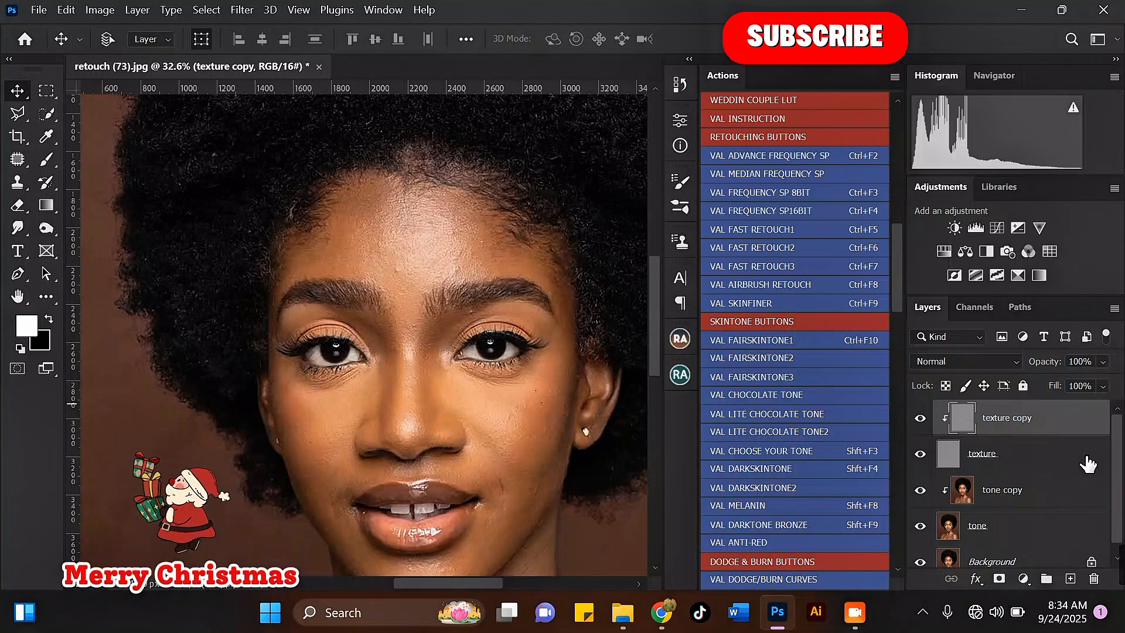
Add an empty layer directly above the tone copy layer and name it "correction".
scroll(1086, 464, "down", 1)
scroll(1085, 464, "up", 1)
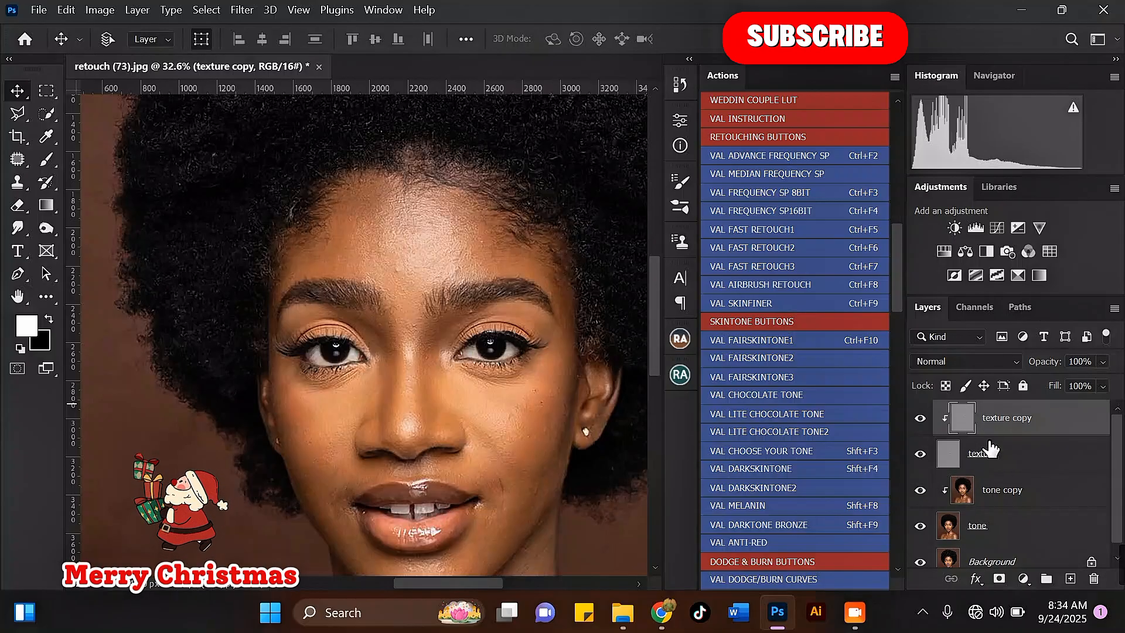
scroll(1110, 454, "down", 1)
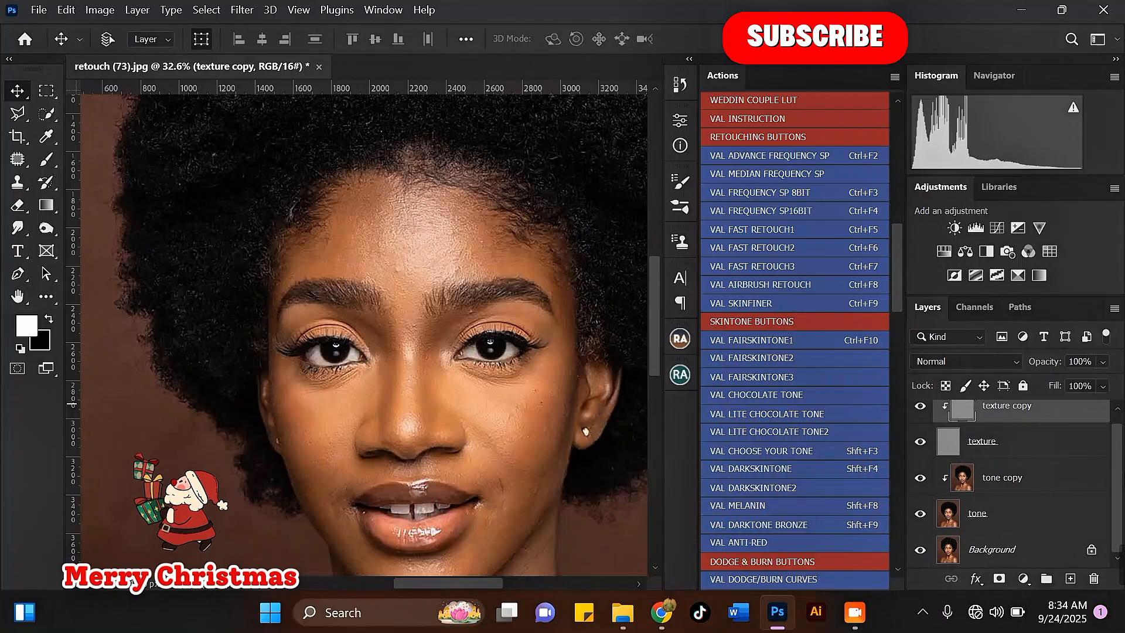
left_click(1003, 475)
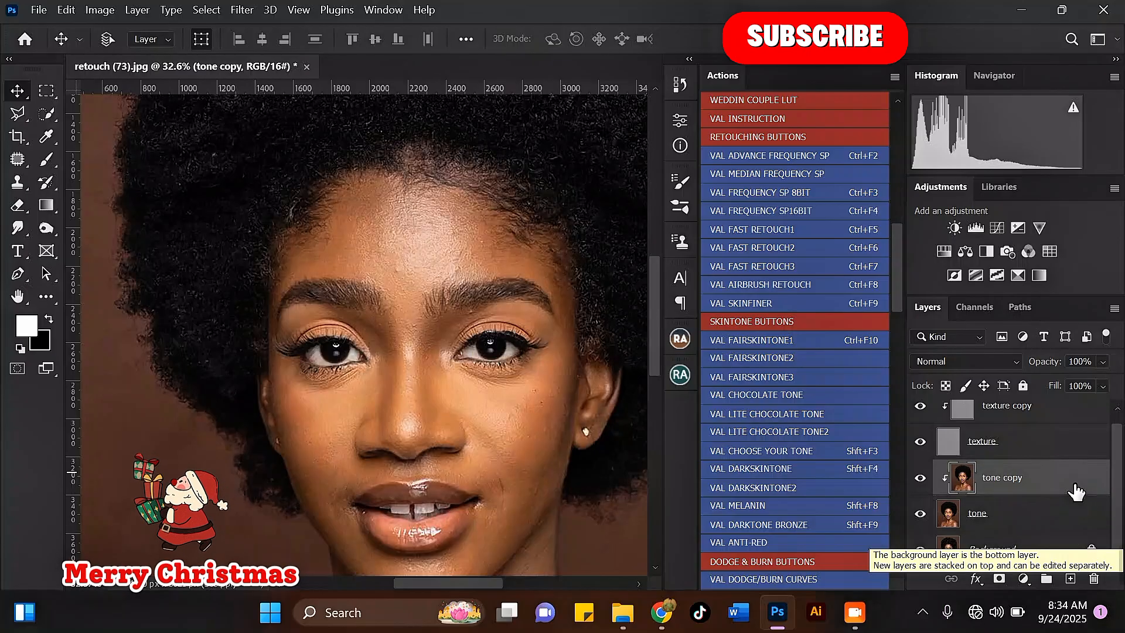
left_click(1071, 578)
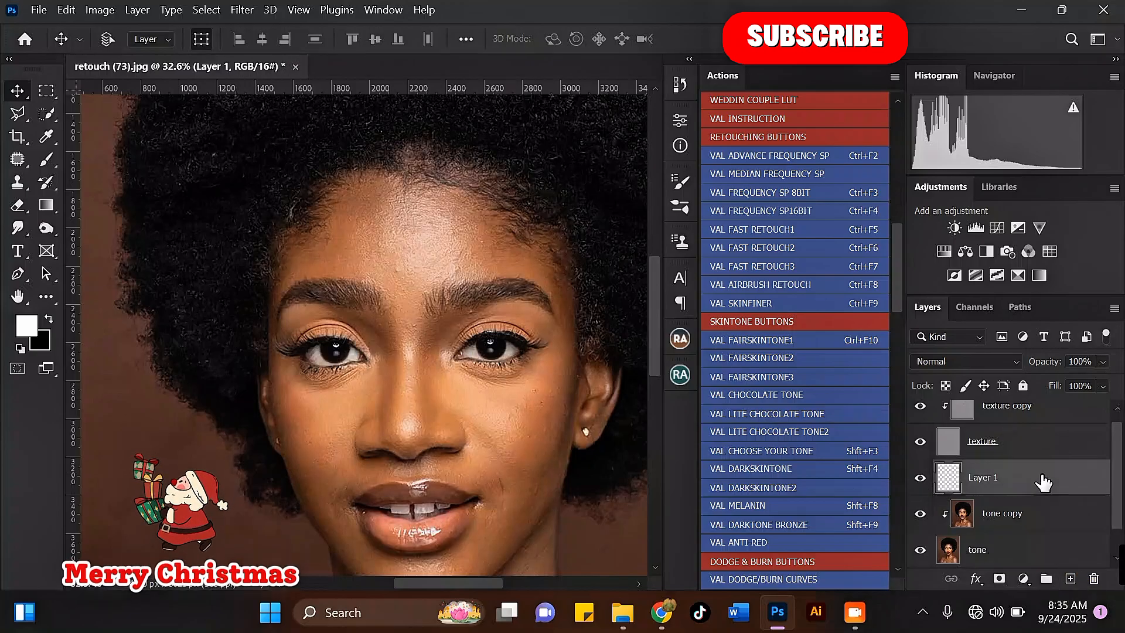
double_click(984, 477)
type("co")
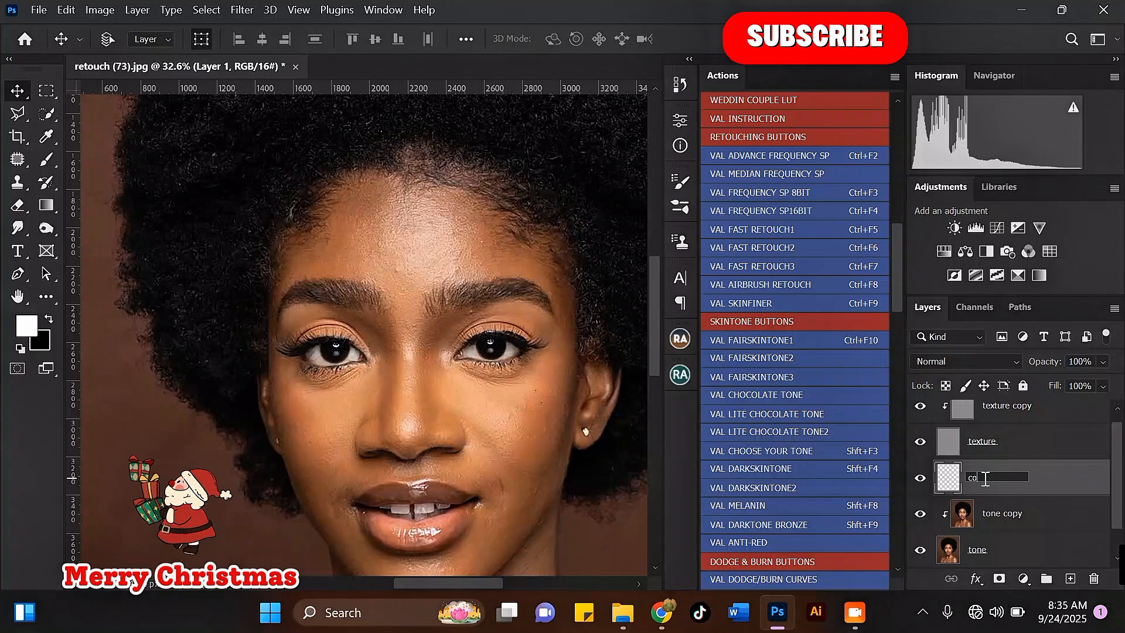
type("rrection")
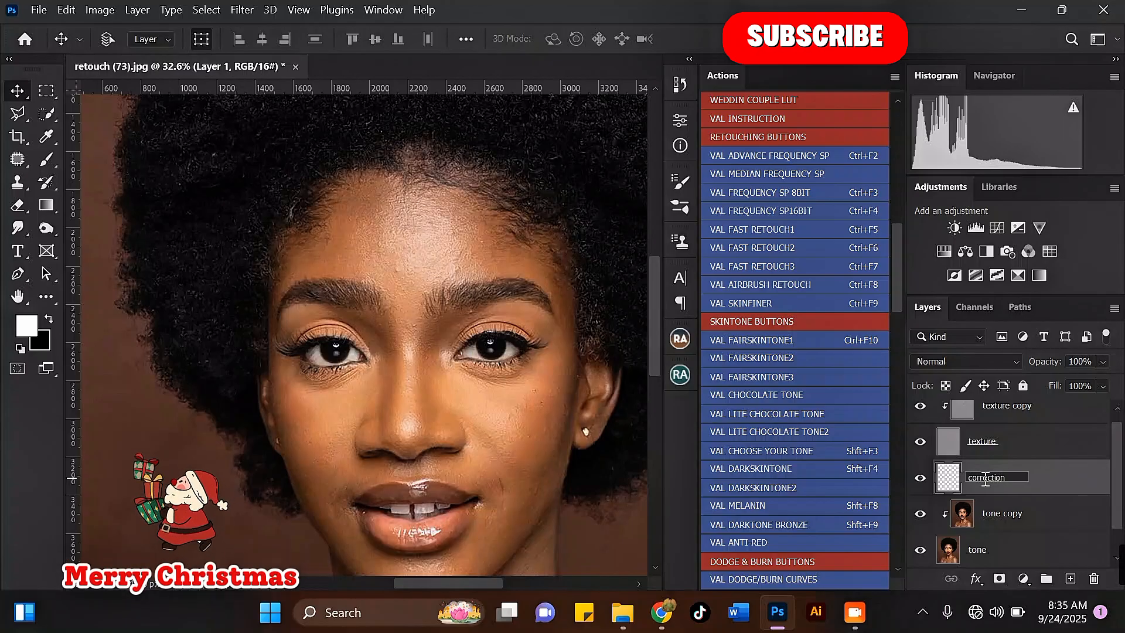
key("Return")
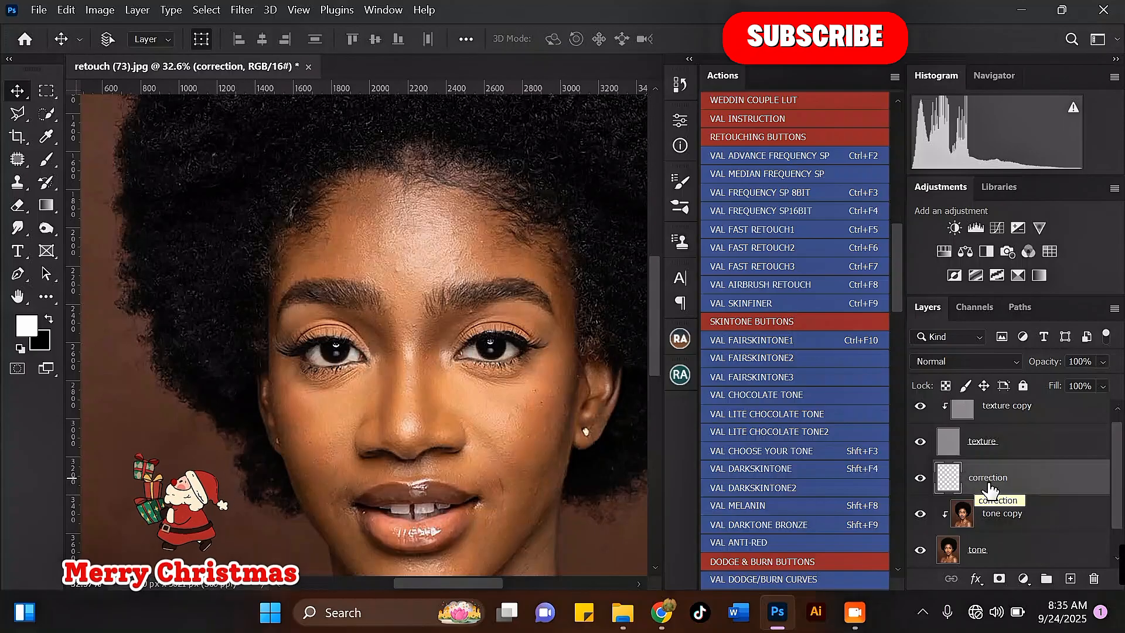
left_click_drag(1118, 453, 1119, 463)
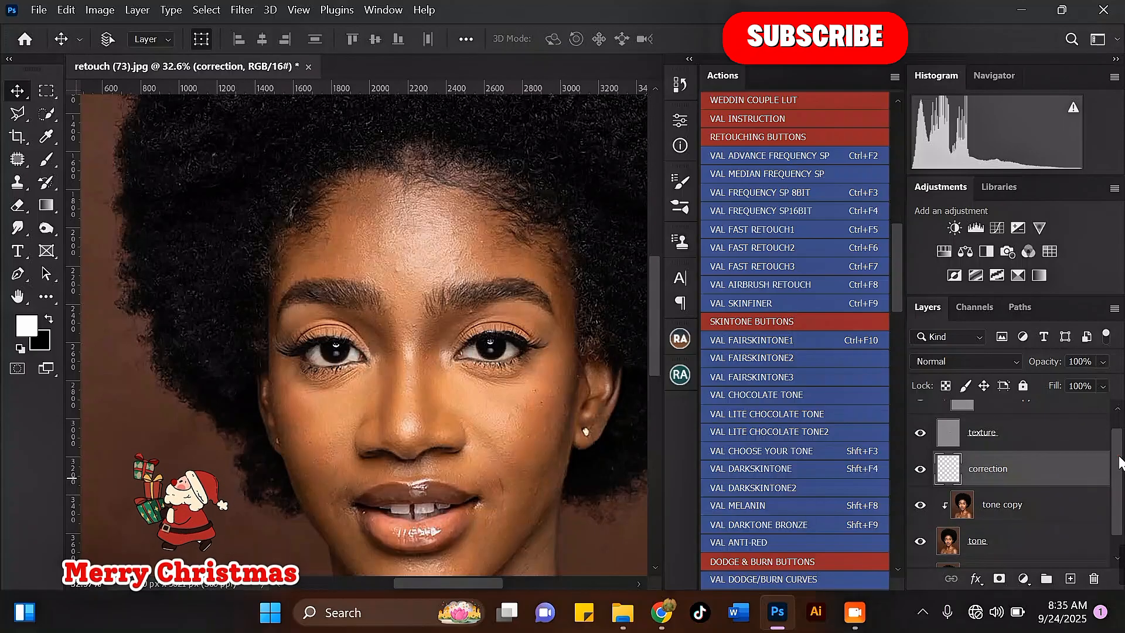
left_click(998, 511)
left_click_drag(1119, 469, 1121, 450)
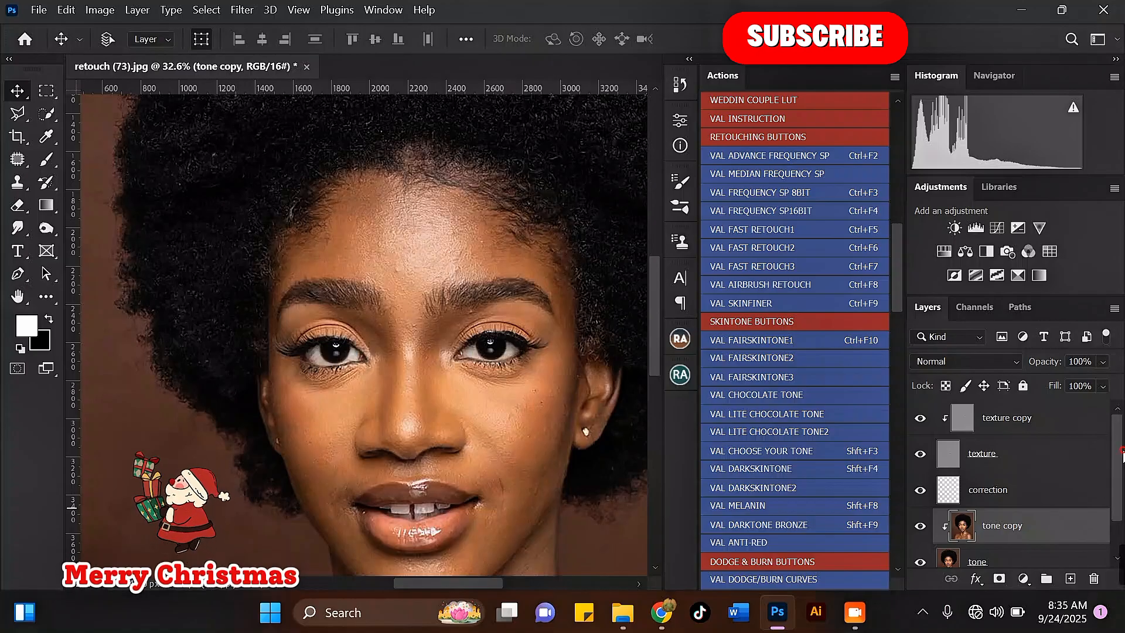
scroll(1045, 492, "down", 2)
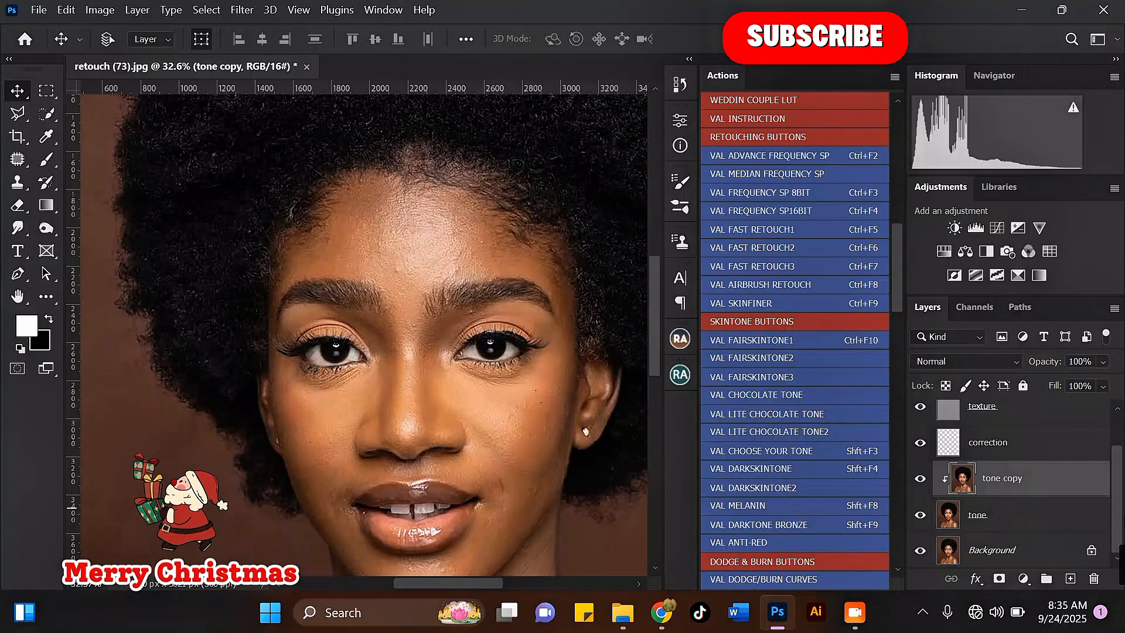
left_click_drag(1120, 498, 1119, 460)
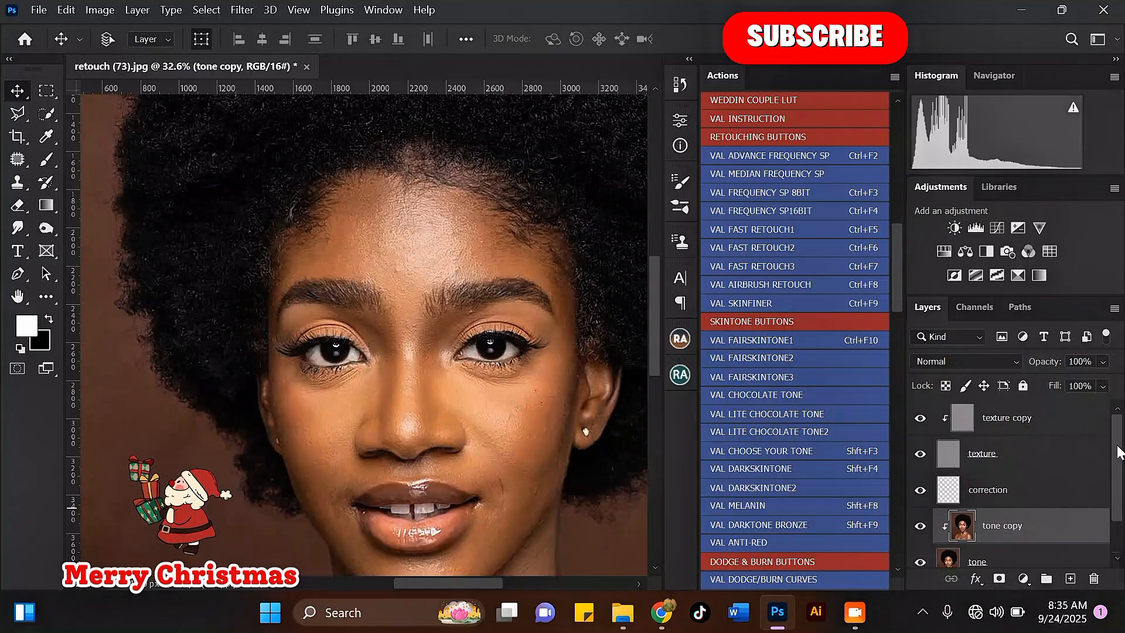
Add a Black & White adjustment layer above the texture copy layer and set its Reds to -10.
left_click(1043, 418)
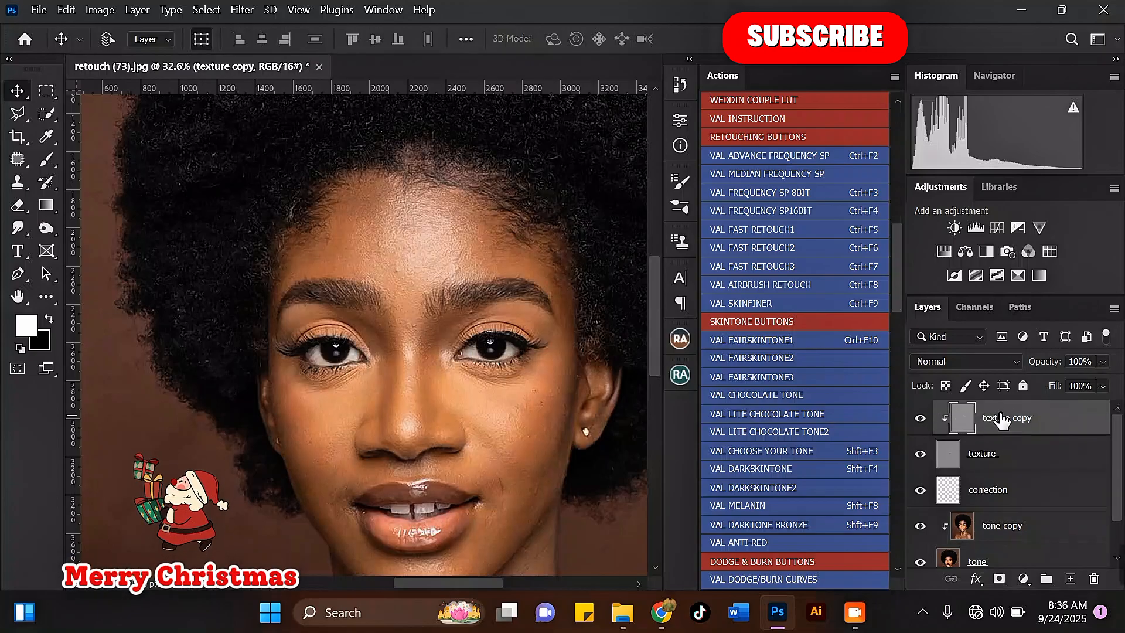
left_click(1023, 578)
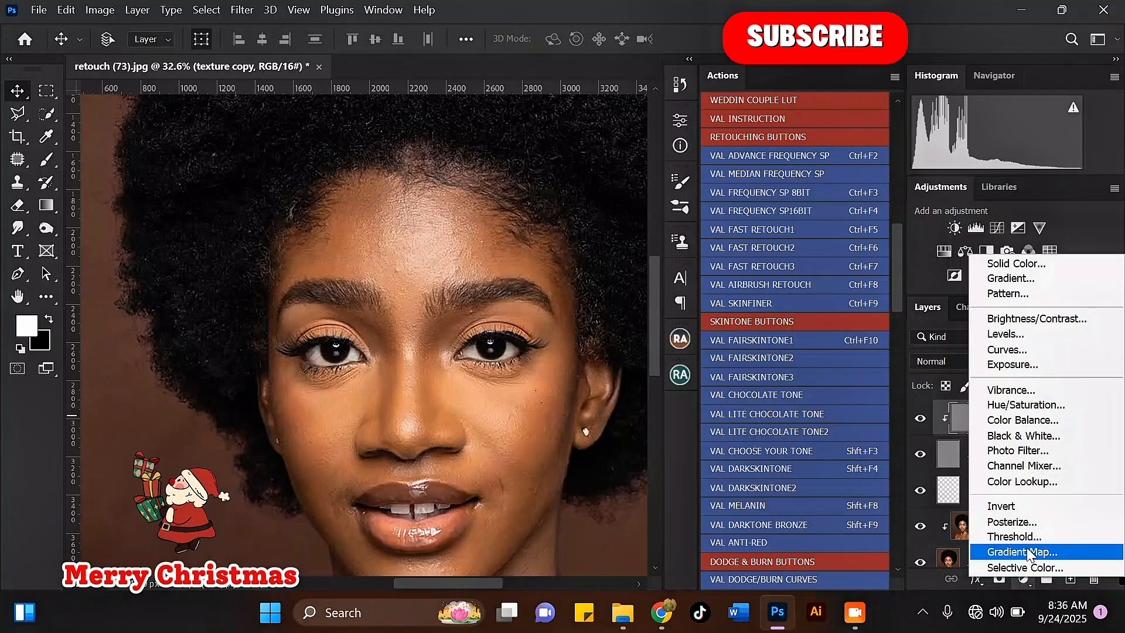
left_click(1042, 436)
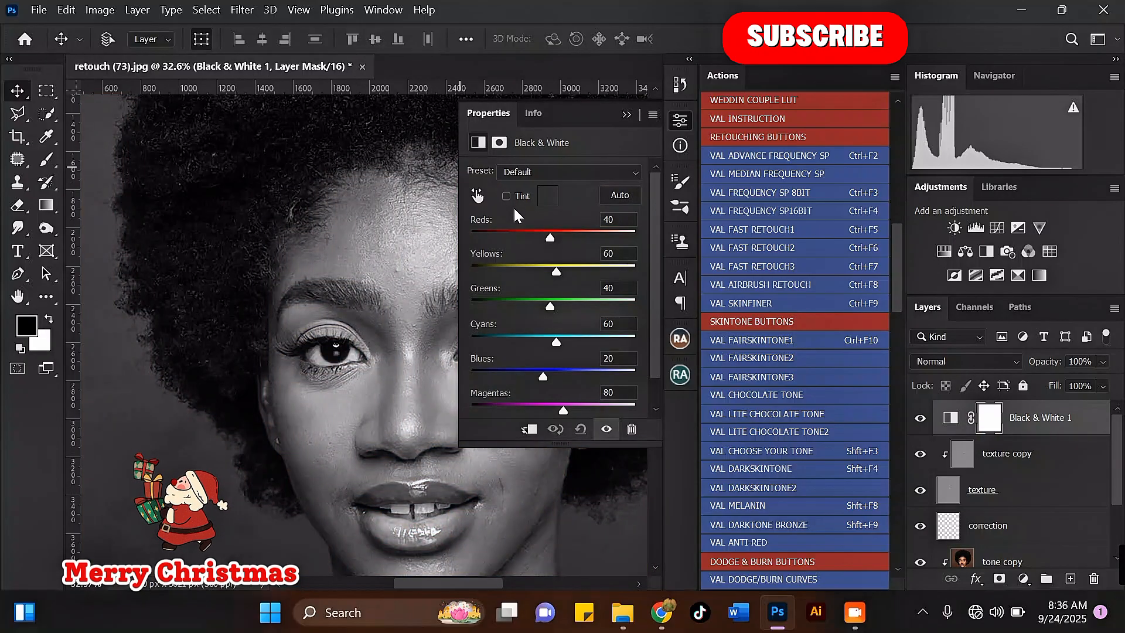
left_click_drag(545, 236, 533, 233)
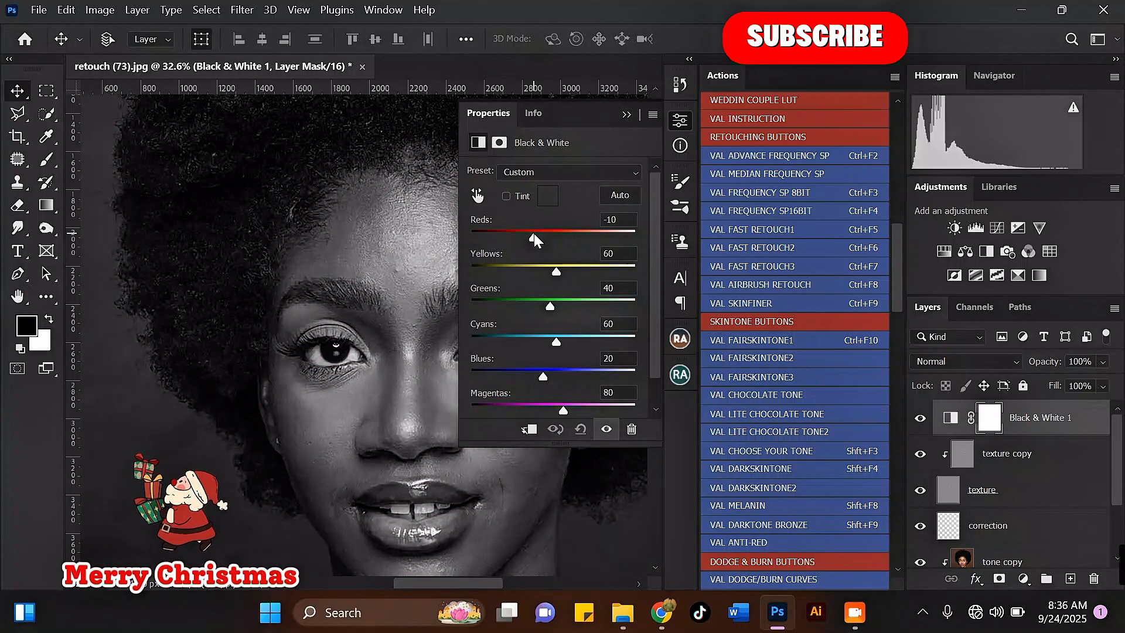
left_click(623, 117)
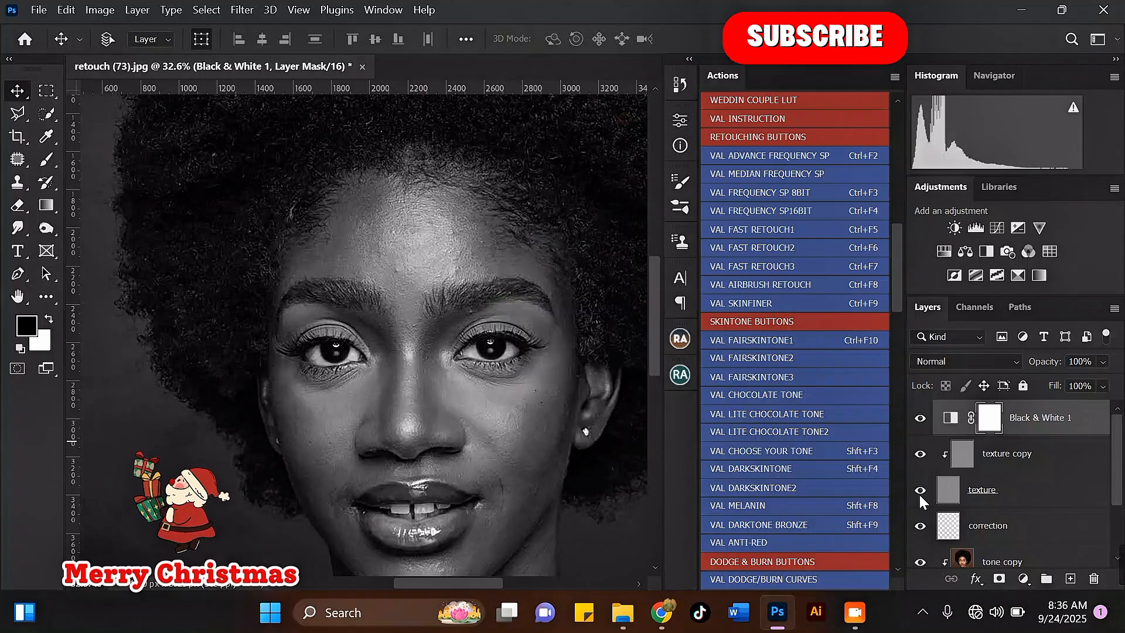
Rename the Black & White adjustment layer as "grey" and hide it.
double_click(1048, 419)
type("grey")
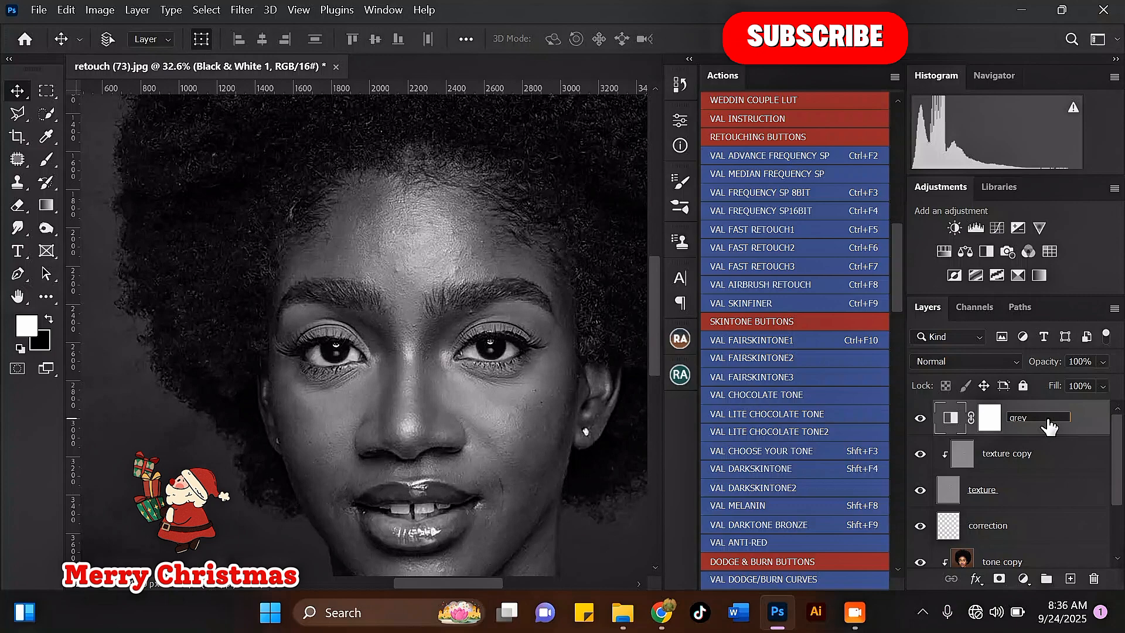
key("Return")
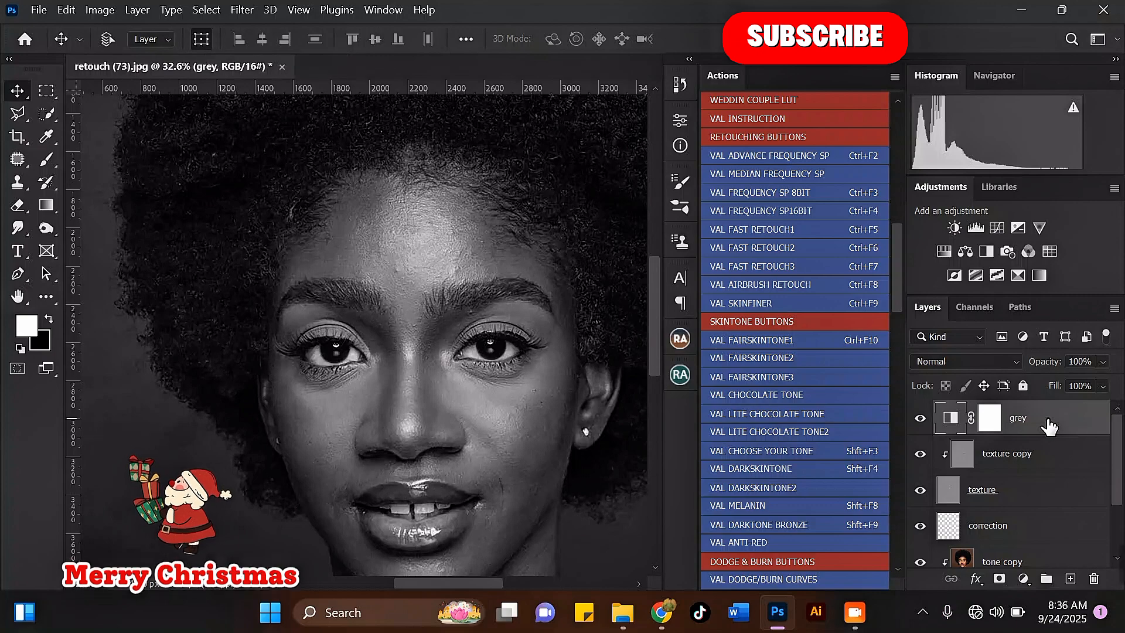
left_click(920, 418)
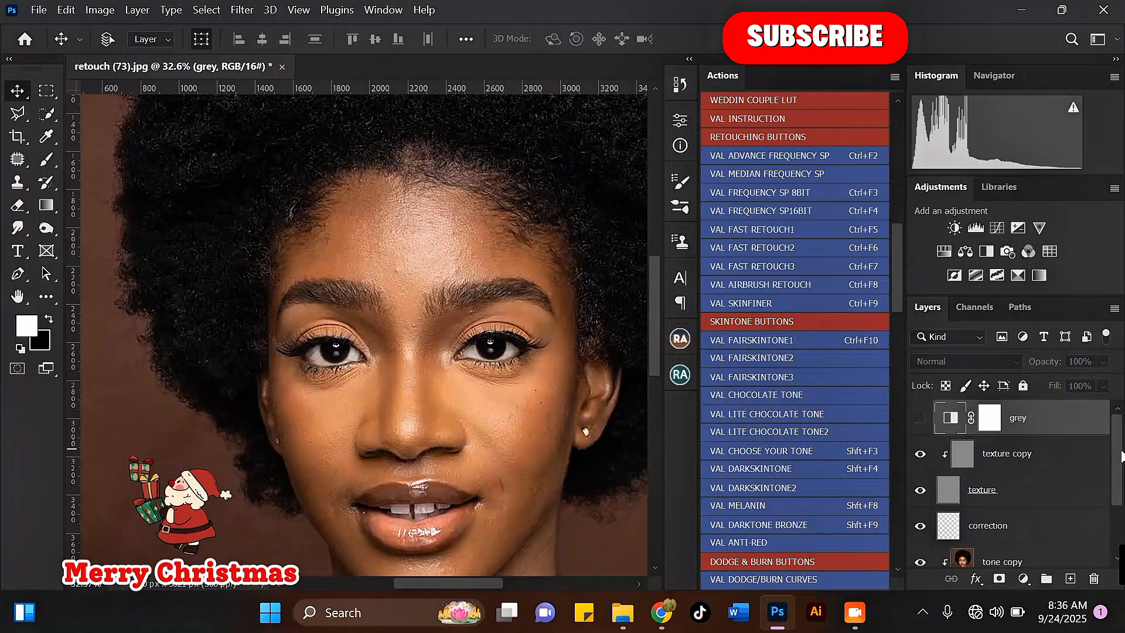
scroll(1120, 456, "down", 3)
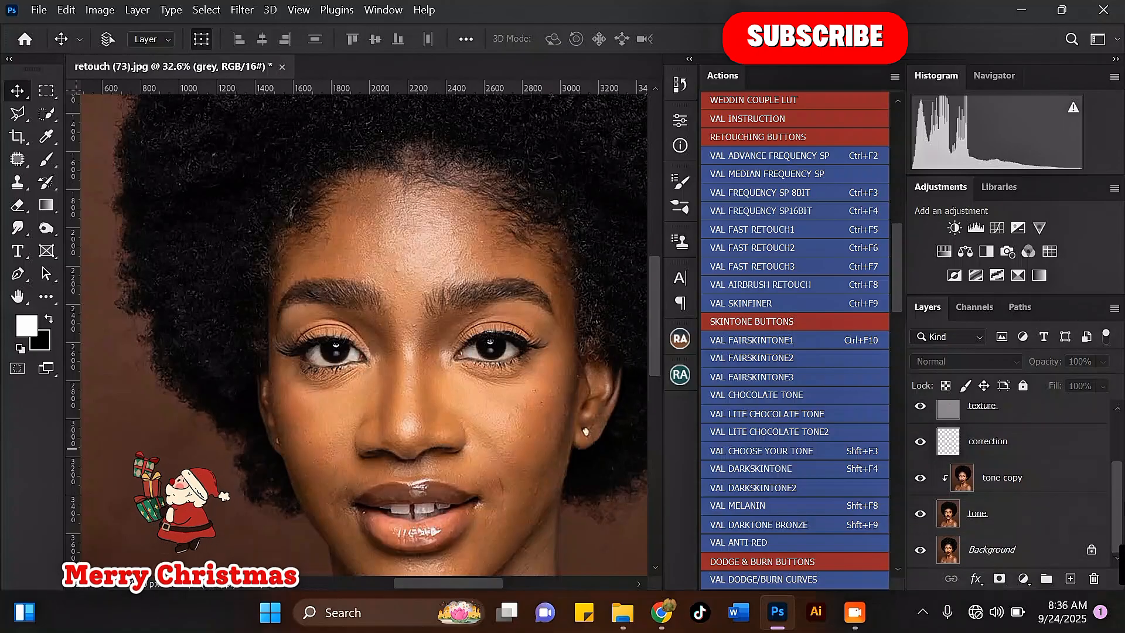
Group all layers from the grey adjustment down to the tone layer and name the group "fs".
scroll(1120, 508, "up", 3)
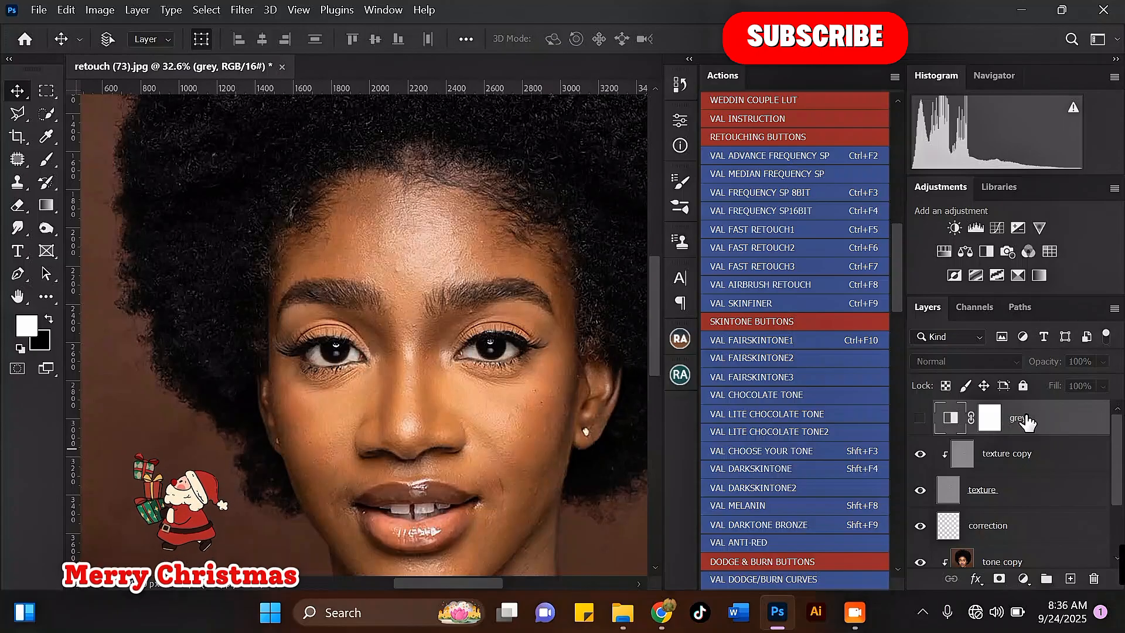
scroll(1113, 459, "down", 3)
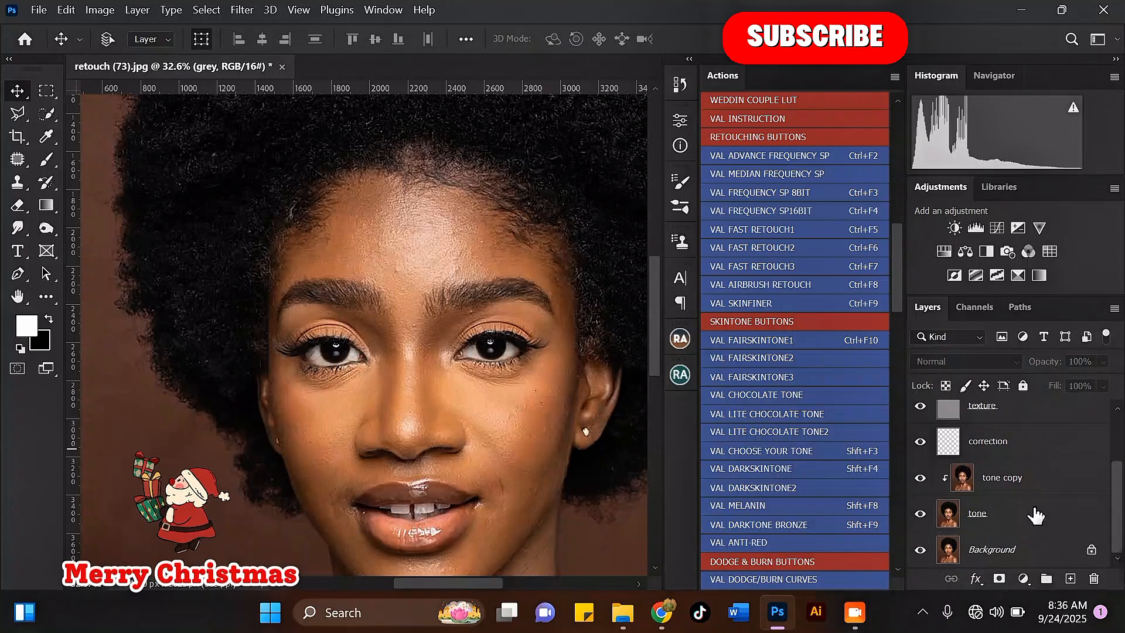
left_click(1035, 516, "shift")
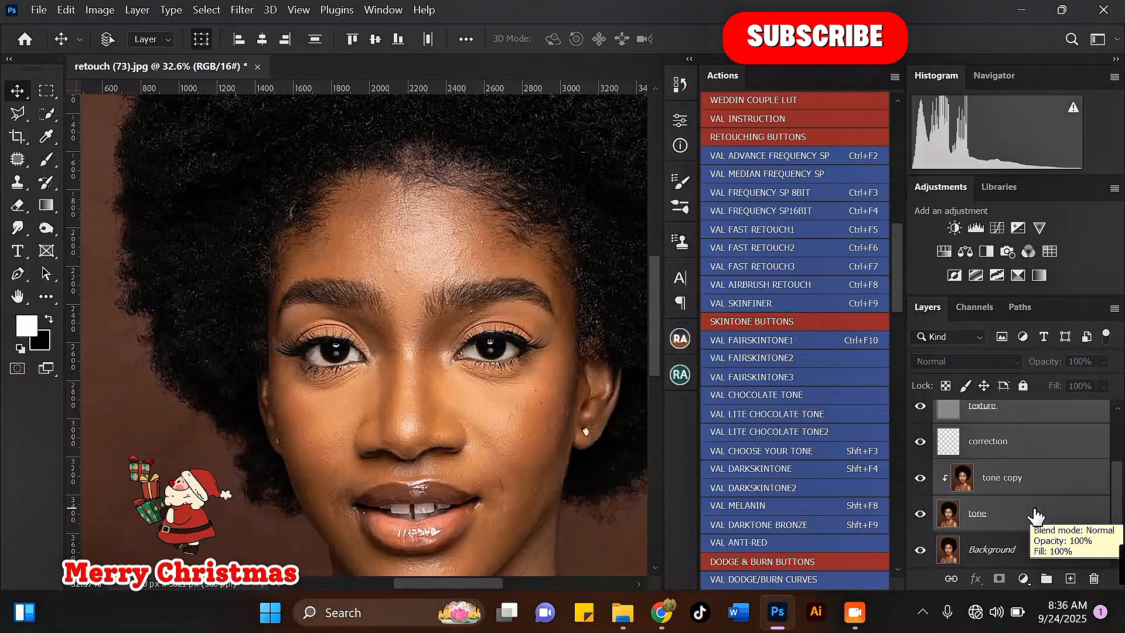
key("ctrl+g")
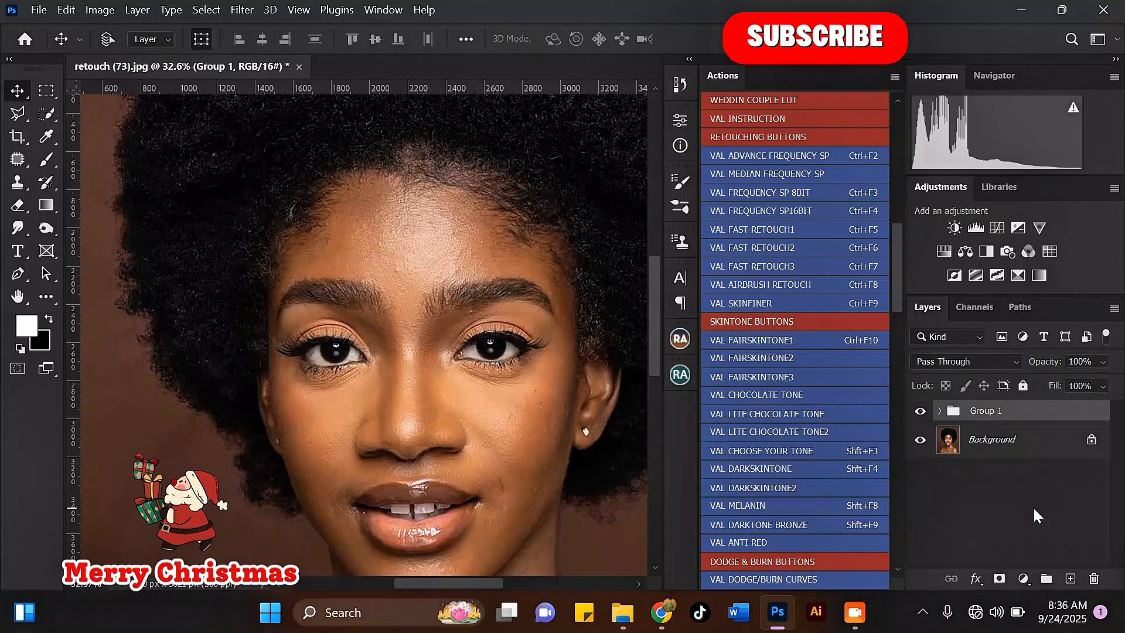
double_click(981, 410)
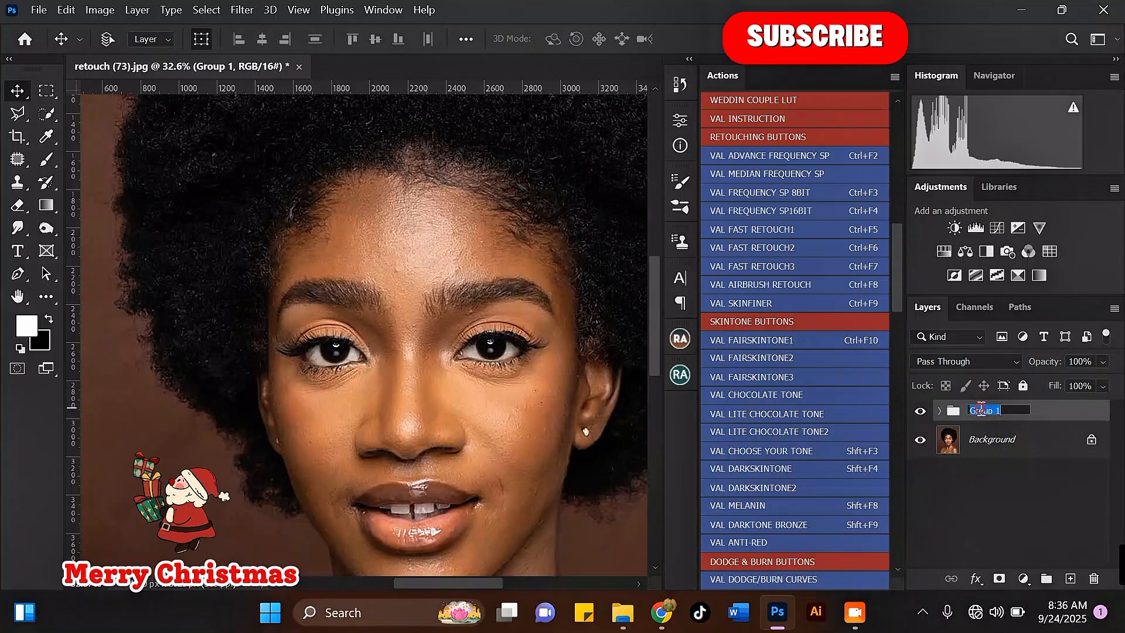
type("fs")
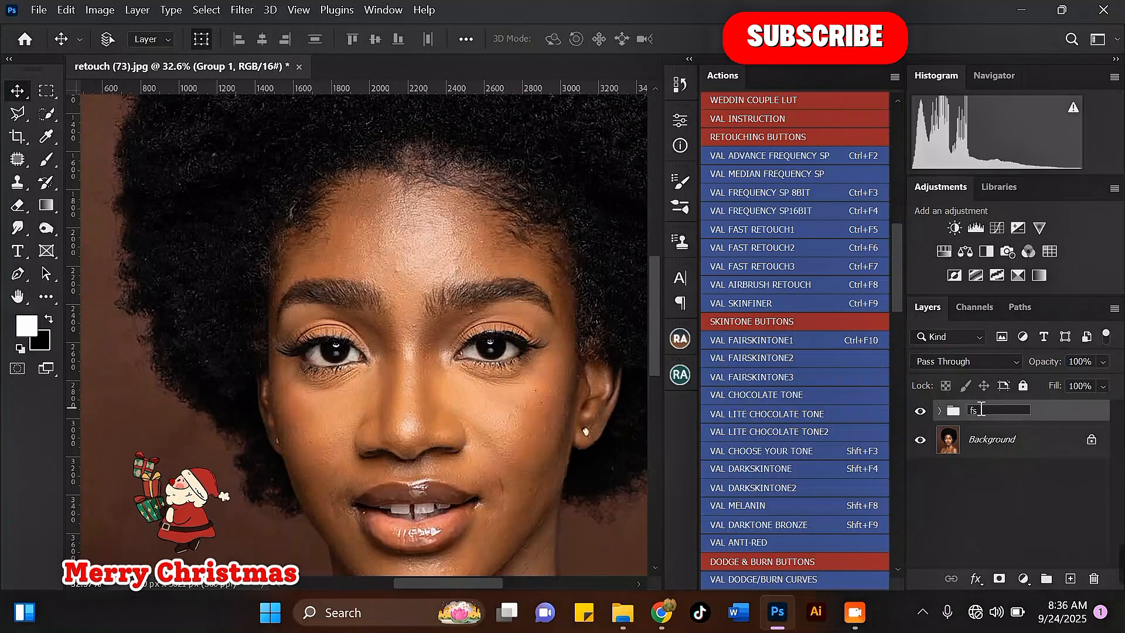
key("Return")
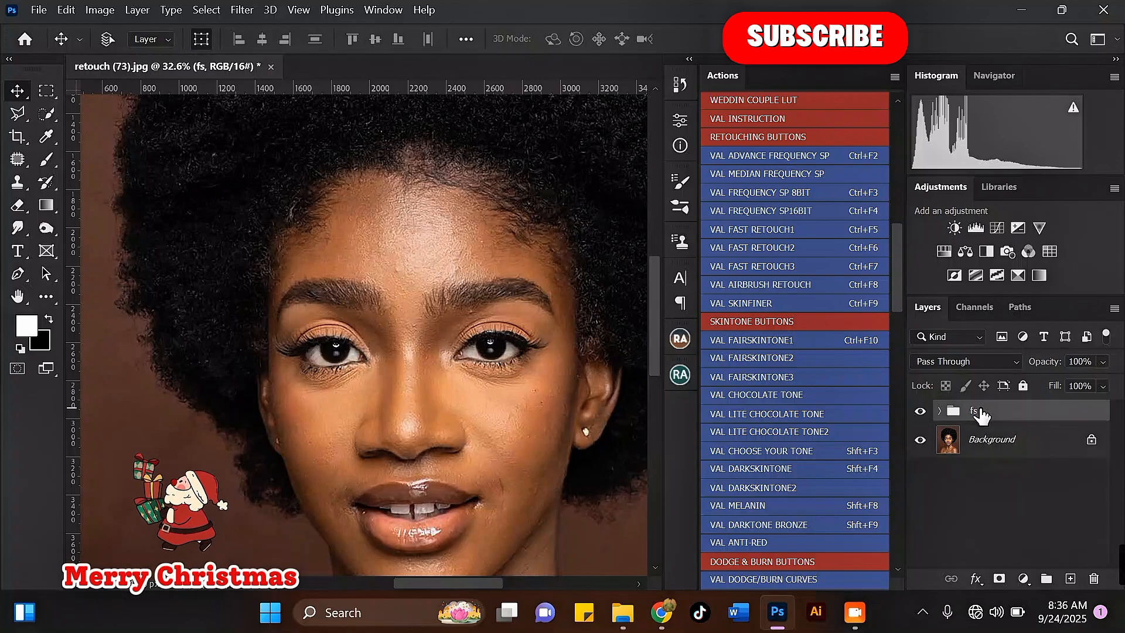
Expand the fs group, select the tone copy layer and activate the Mixer Brush tool.
left_click(939, 411)
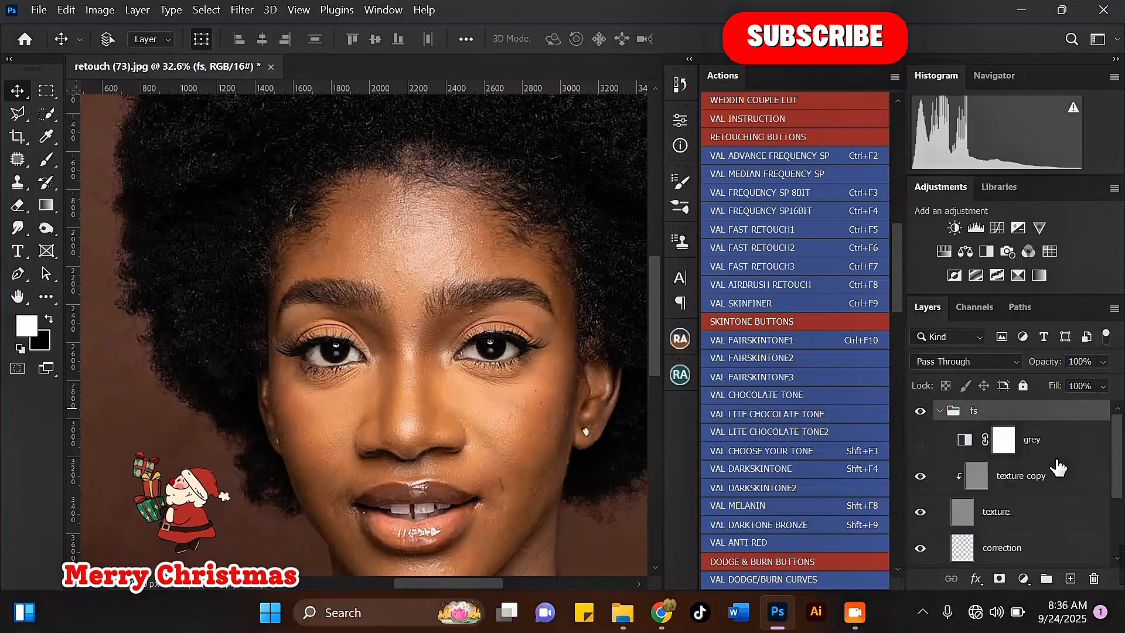
scroll(1060, 480, "down", 3)
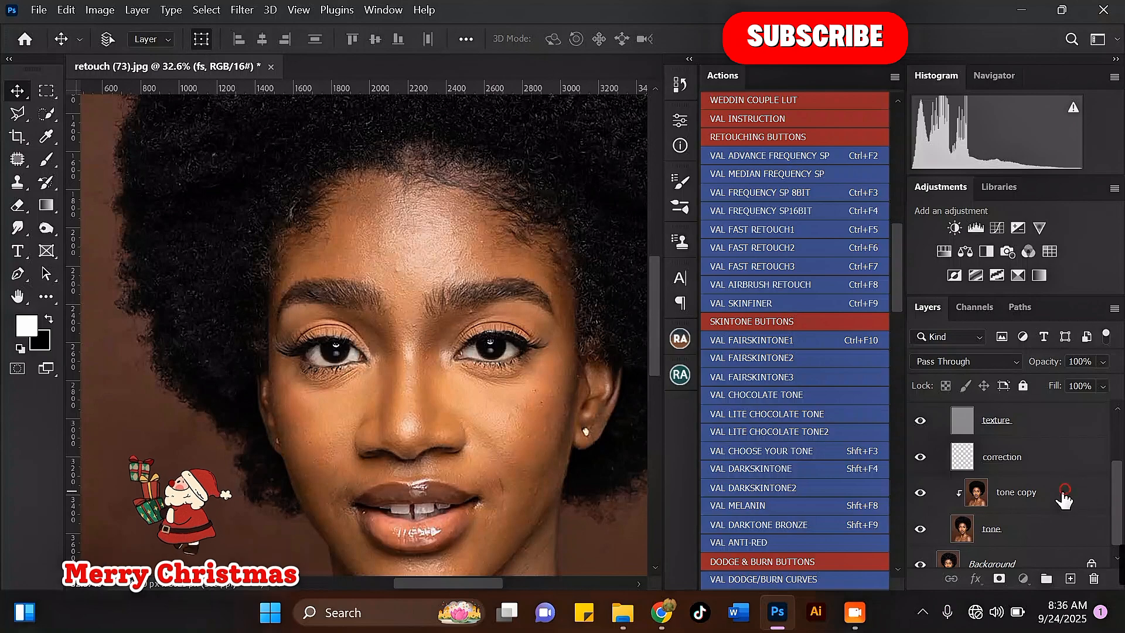
left_click(1063, 492)
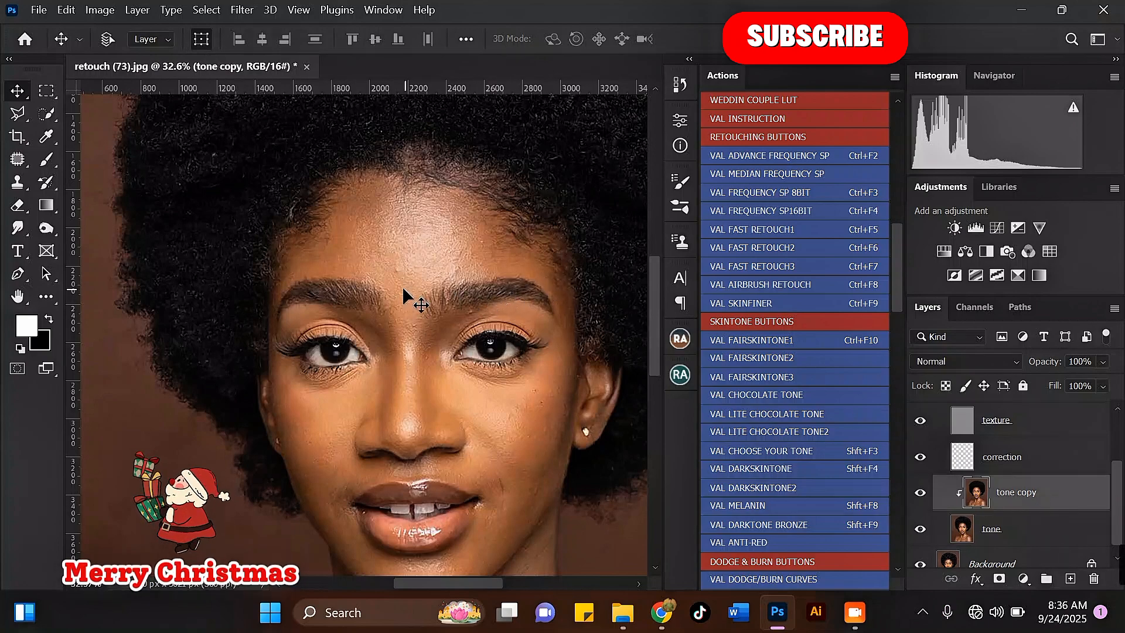
scroll(402, 286, "down", 2)
scroll(401, 248, "up", 1)
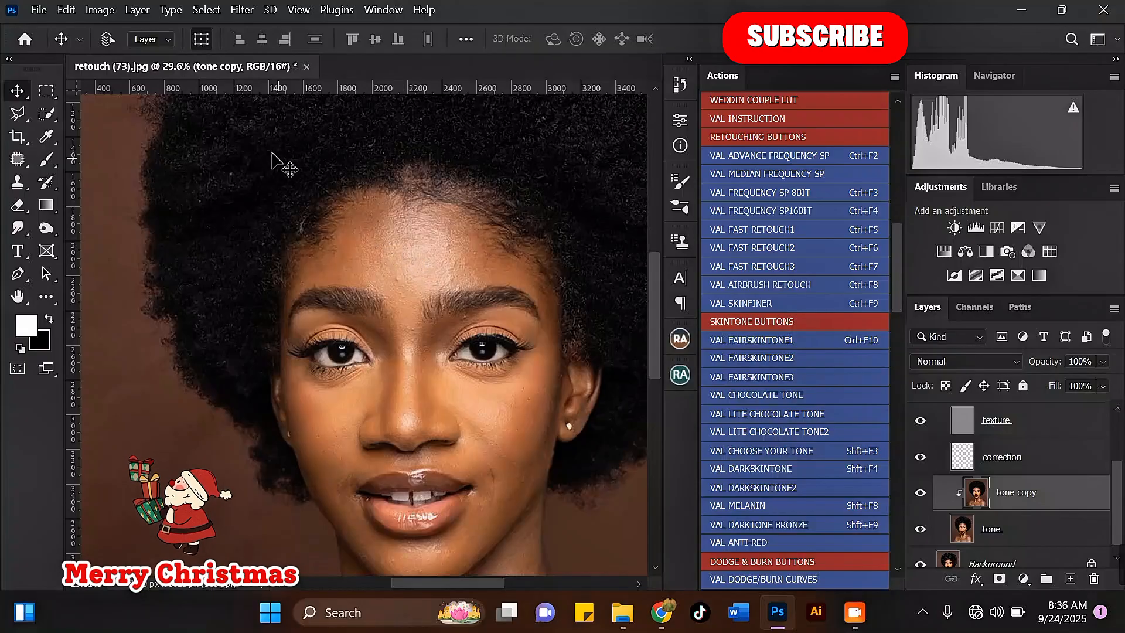
scroll(435, 240, "up", 1)
scroll(436, 240, "down", 3)
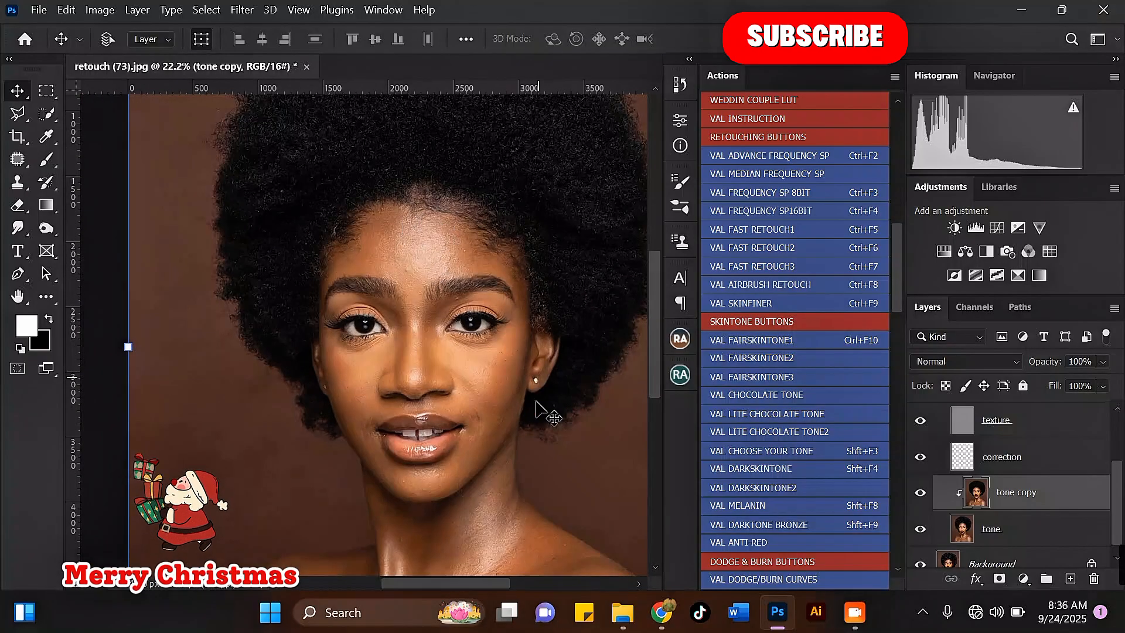
scroll(487, 398, "down", 1)
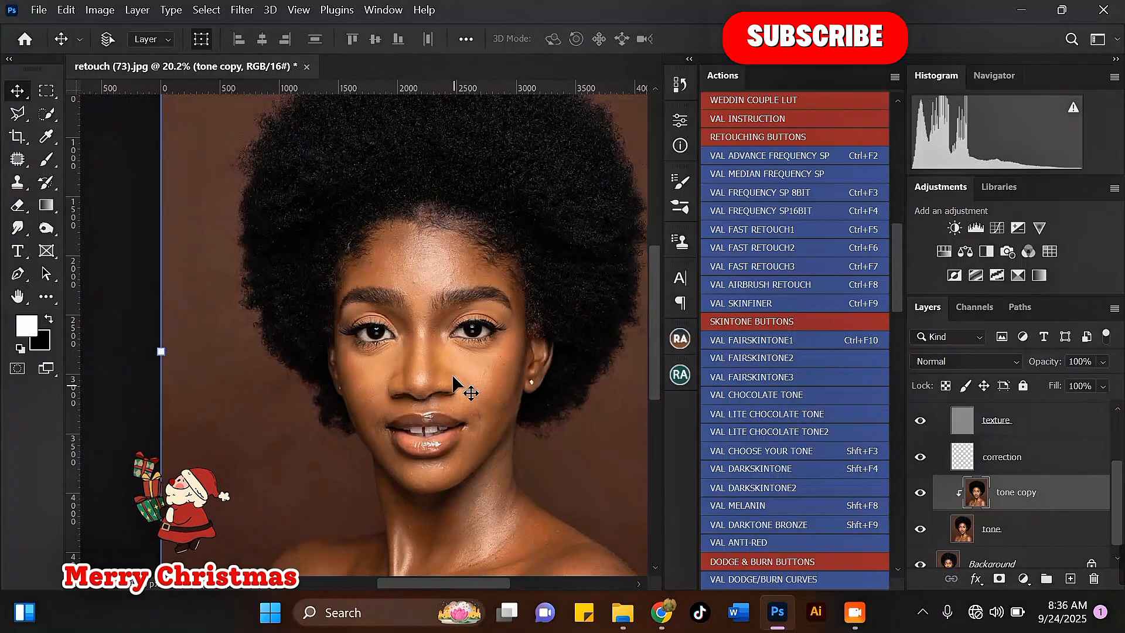
scroll(445, 351, "up", 2)
scroll(431, 354, "down", 3)
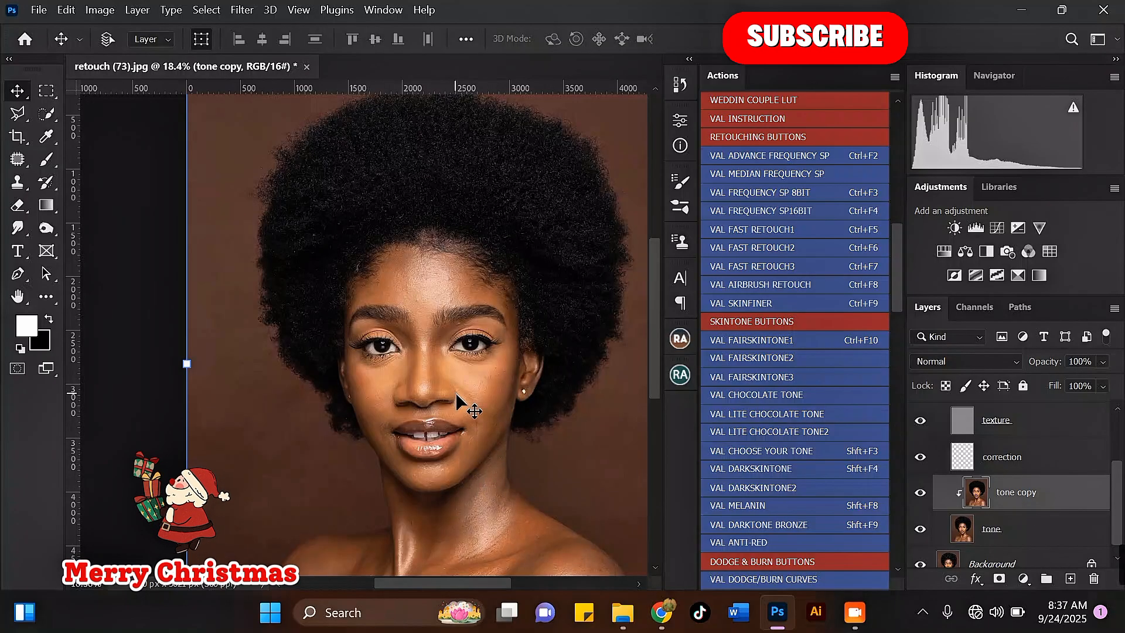
scroll(449, 392, "up", 2)
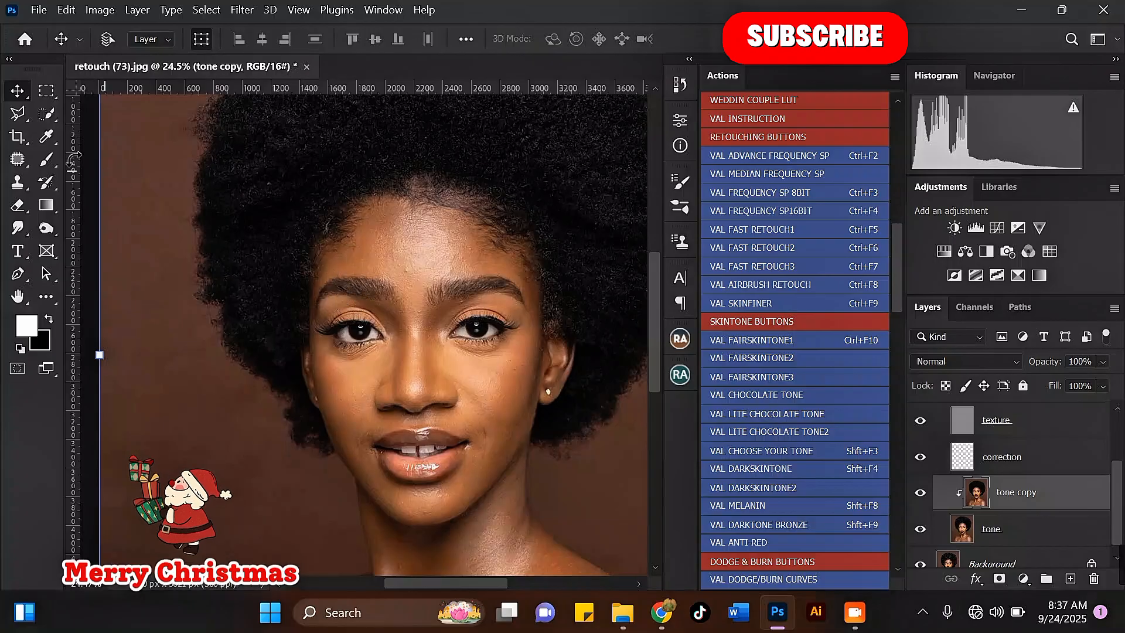
left_click(47, 166)
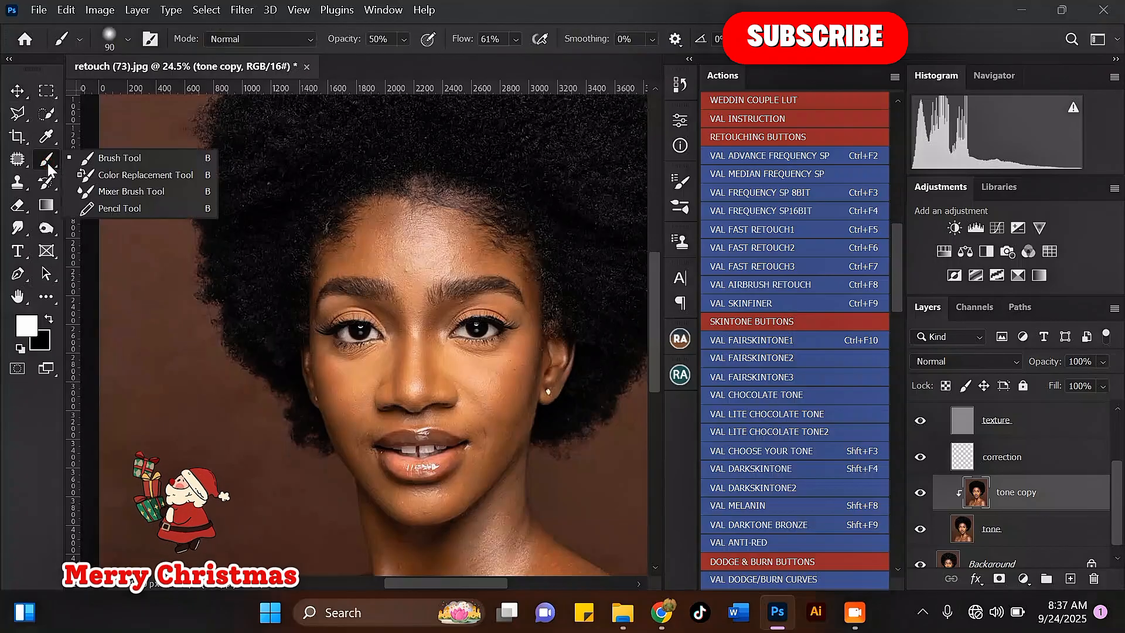
left_click(117, 194)
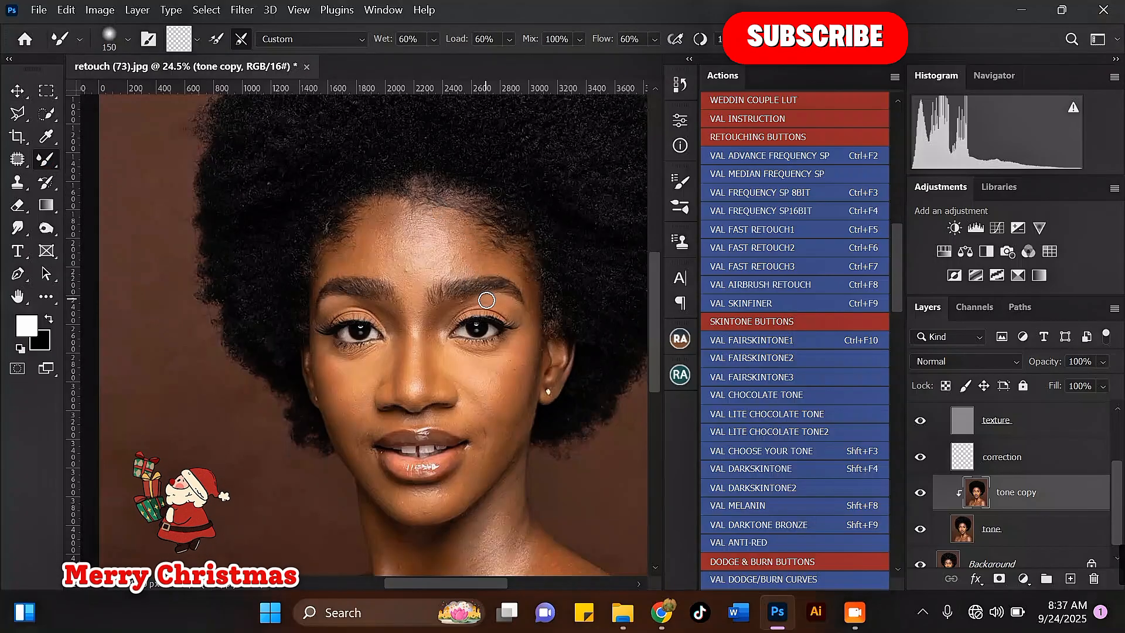
Choose the Soft Round tip for the Mixer Brush at 150 px and 0% hardness, and review its brush settings.
scroll(487, 301, "up", 1)
scroll(465, 353, "up", 1)
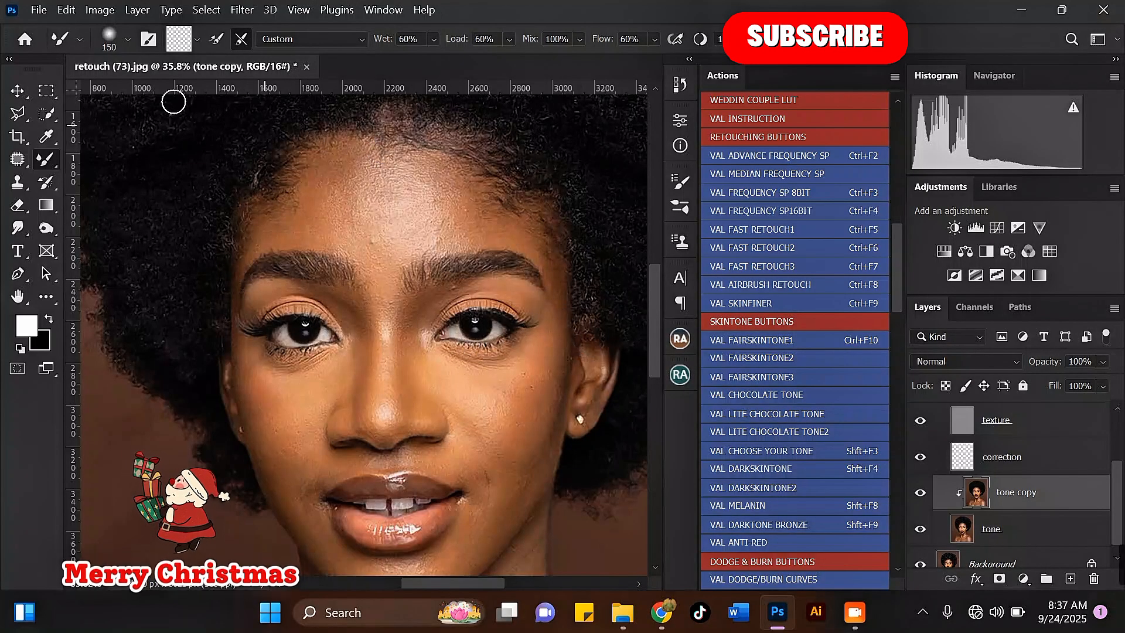
left_click(128, 40)
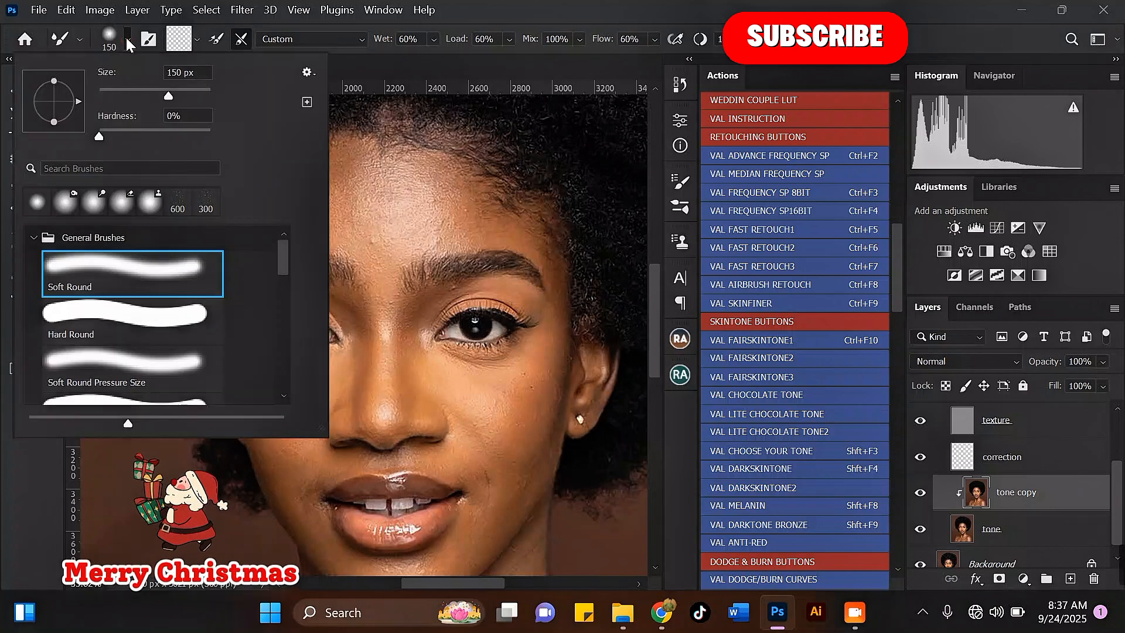
double_click(91, 278)
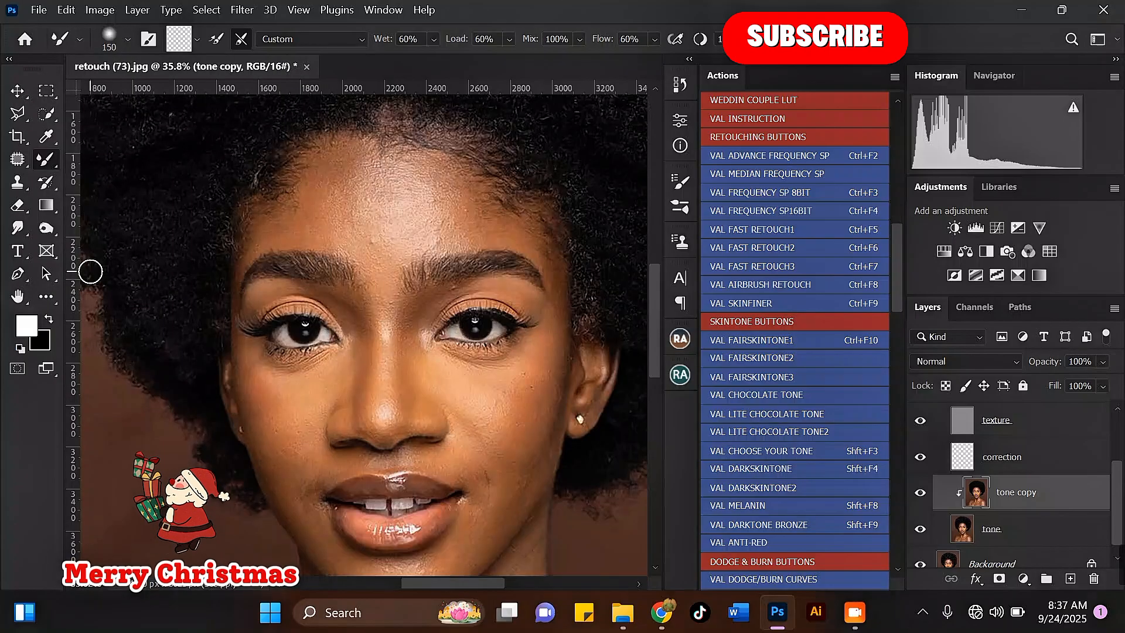
left_click(148, 40)
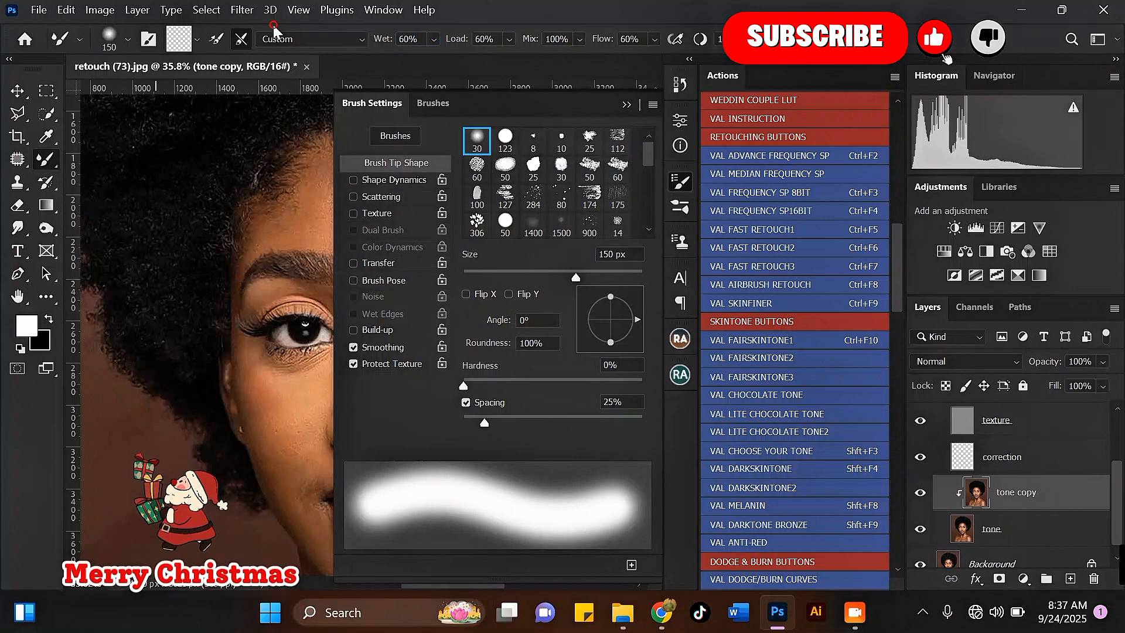
left_click(624, 104)
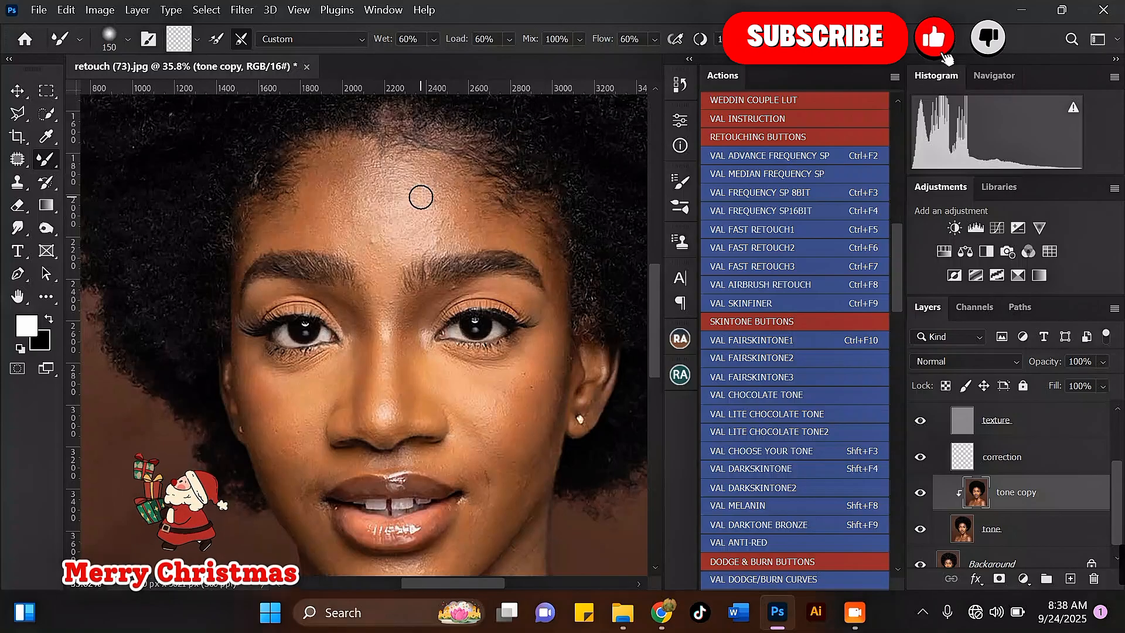
Select the correction layer for painting and hide the texture layer.
scroll(421, 196, "down", 1)
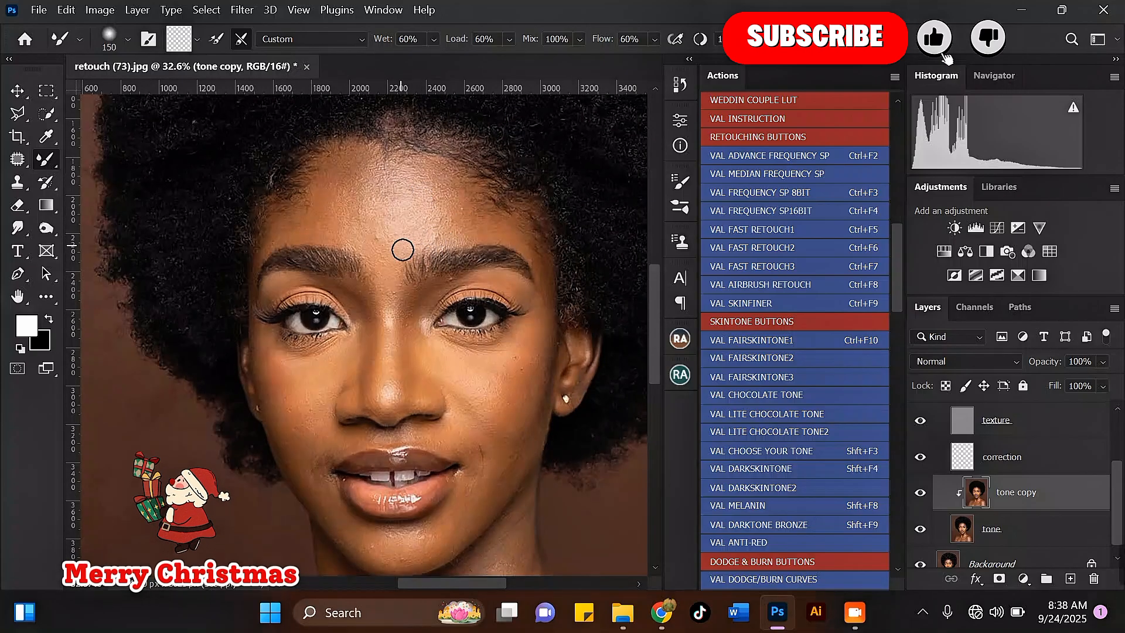
scroll(429, 199, "up", 3)
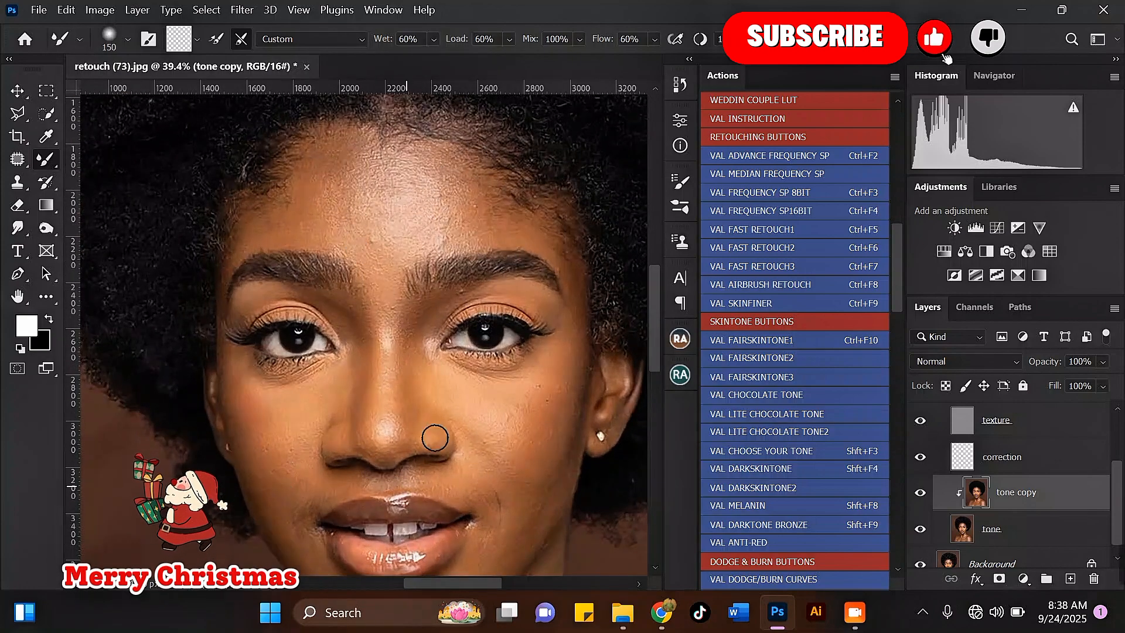
scroll(452, 222, "down", 2)
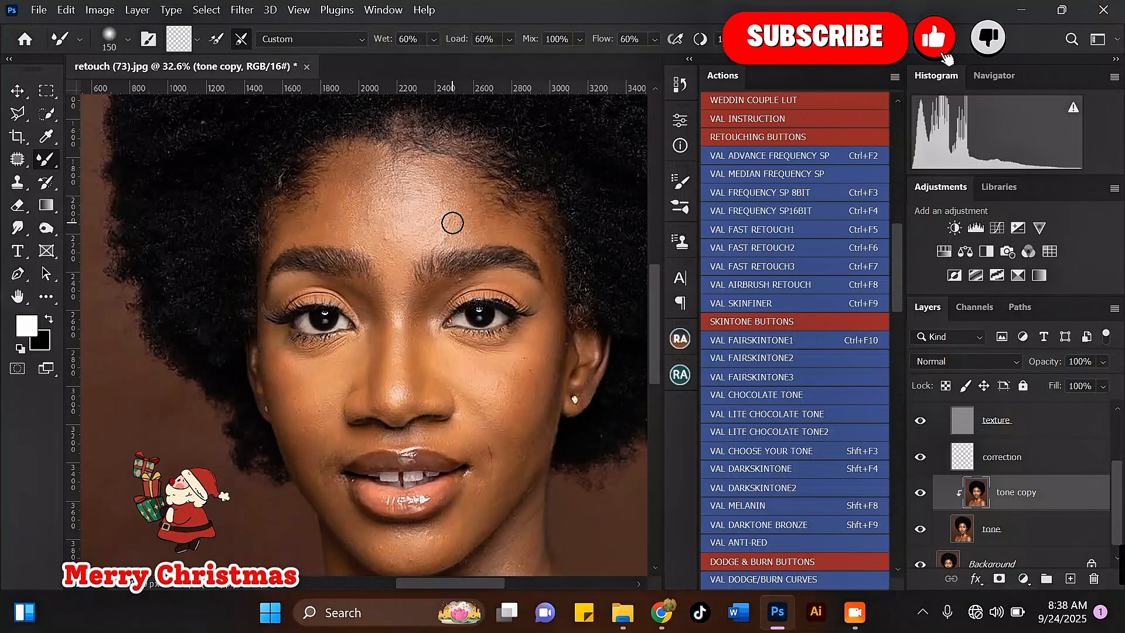
scroll(452, 223, "up", 1)
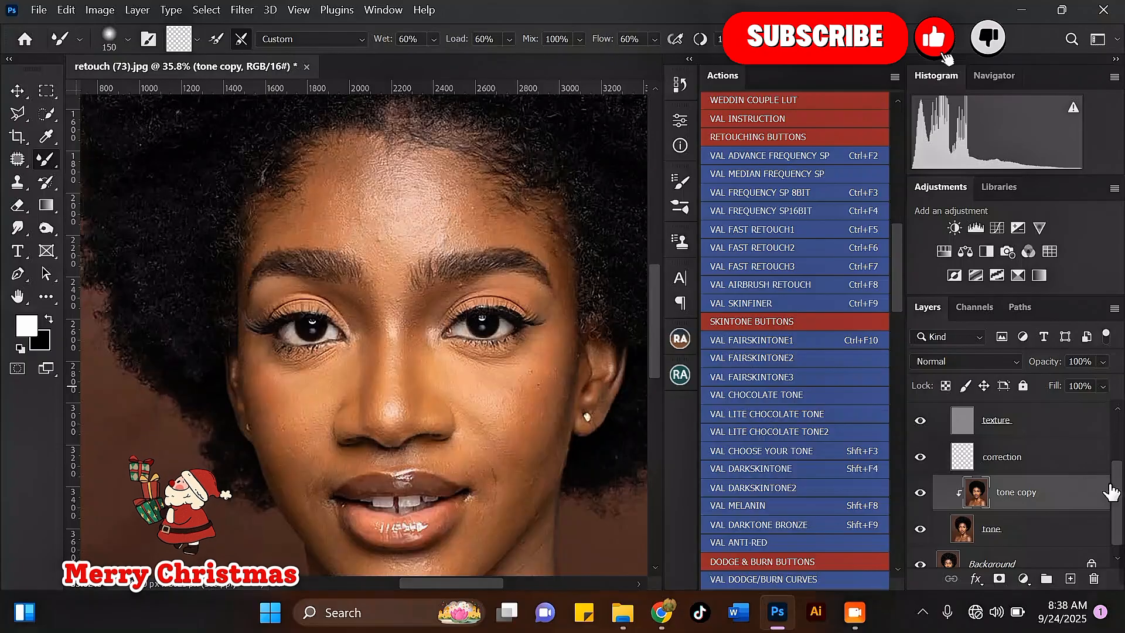
mouse_move(1117, 514)
left_mouse_down()
mouse_move(1117, 466)
mouse_move(1120, 504)
left_mouse_up()
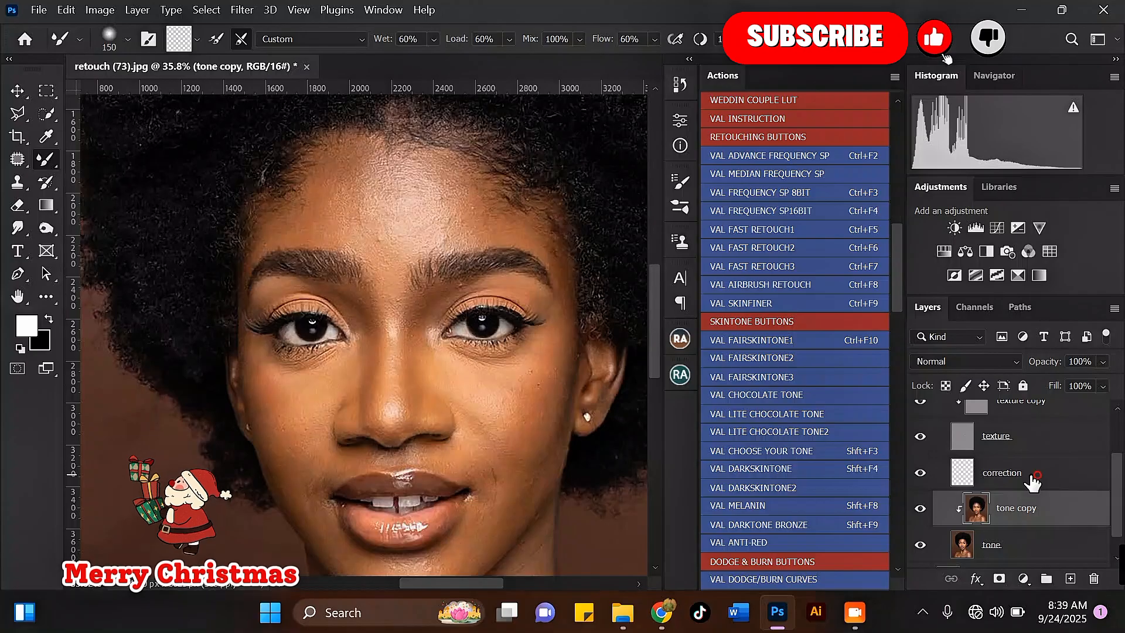
left_click(1033, 478)
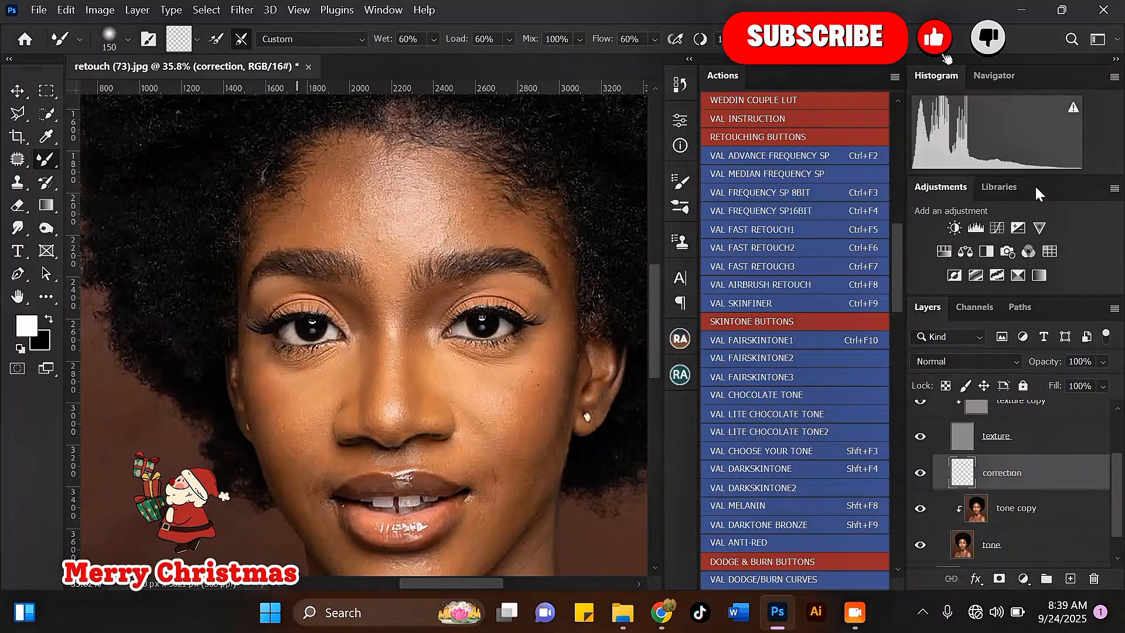
left_click_drag(1115, 507, 1116, 491)
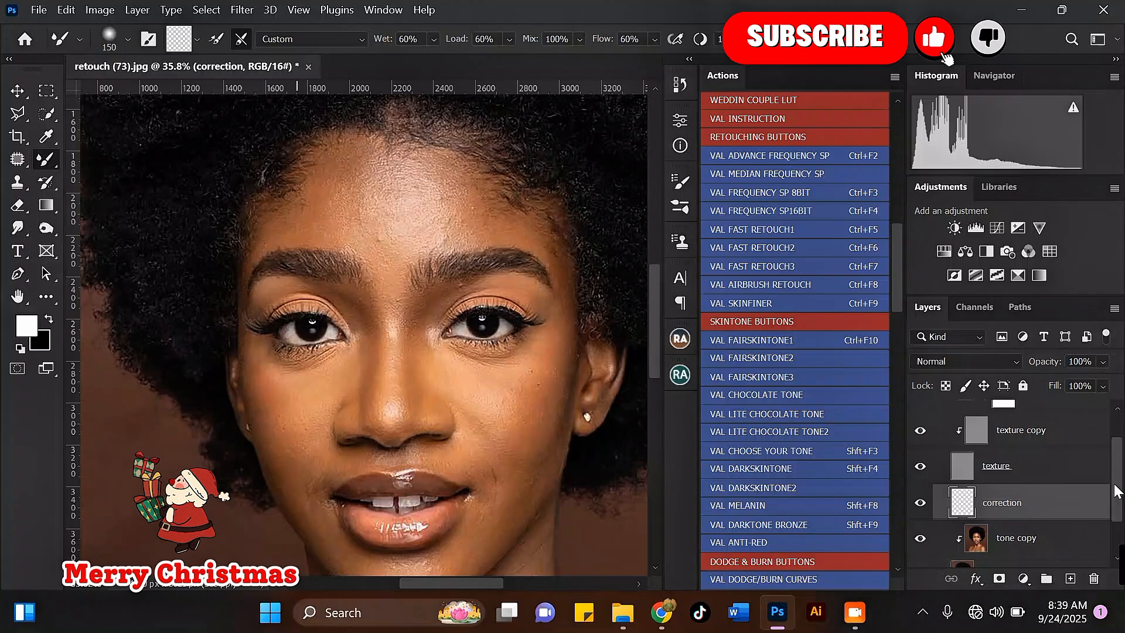
left_click(919, 467)
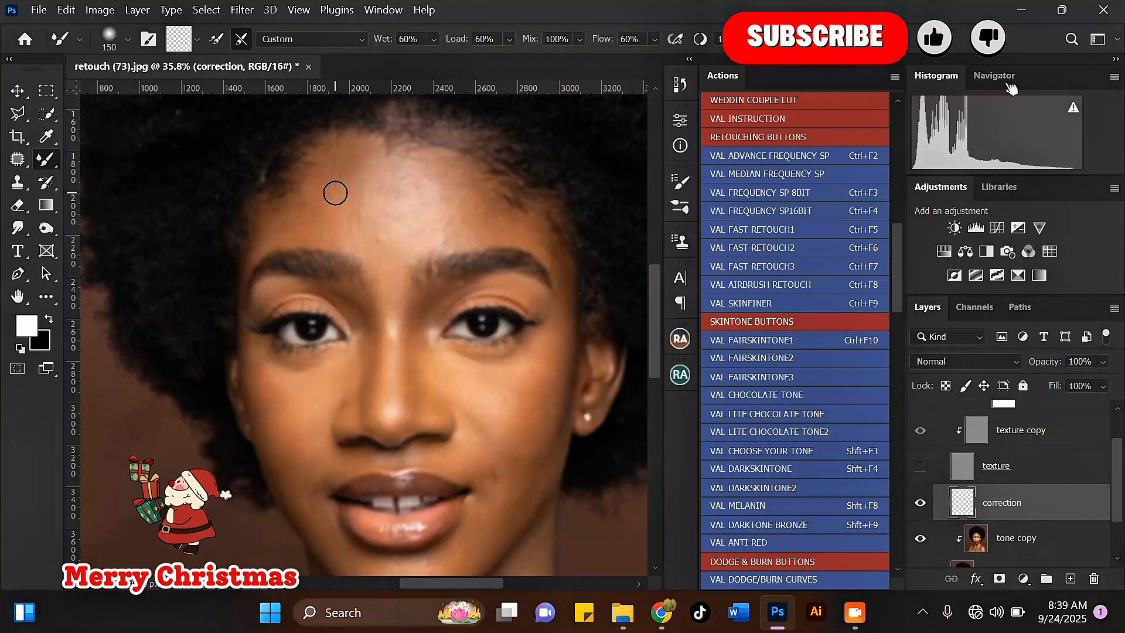
Enlarge the Mixer Brush to 250 px, blend the uneven skin tones across the forehead, and show the texture layer again.
key("bracketright")
key("bracketright")
scroll(318, 196, "up", 2)
key("bracketright")
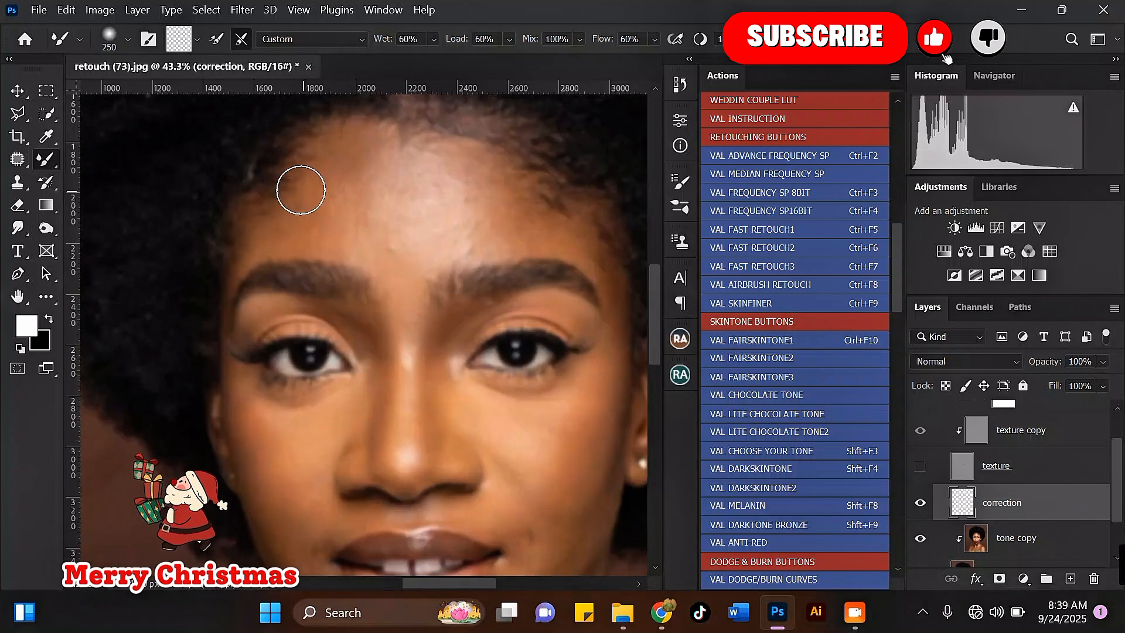
scroll(304, 189, "up", 2)
left_click(316, 203)
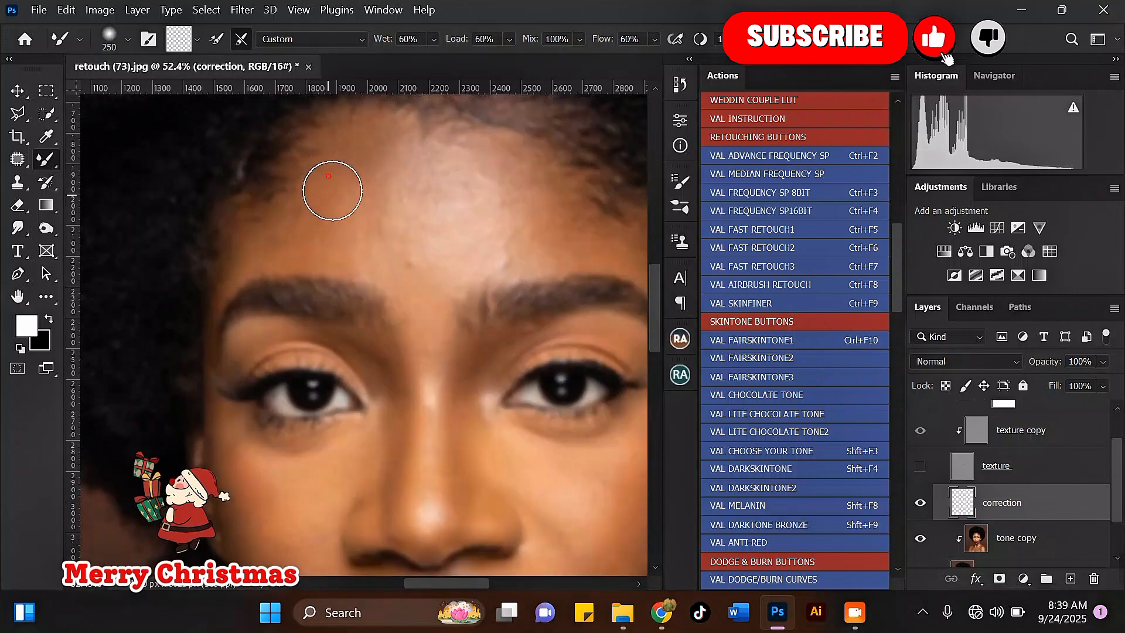
mouse_move(333, 204)
left_mouse_down()
mouse_move(330, 234)
mouse_move(341, 208)
mouse_move(346, 235)
mouse_move(357, 193)
mouse_move(376, 196)
mouse_move(368, 253)
mouse_move(381, 248)
mouse_move(385, 173)
mouse_move(391, 246)
mouse_move(371, 165)
mouse_move(383, 181)
mouse_move(365, 197)
mouse_move(317, 214)
mouse_move(314, 192)
mouse_move(291, 209)
mouse_move(296, 191)
mouse_move(284, 226)
mouse_move(368, 249)
mouse_move(391, 200)
mouse_move(381, 152)
mouse_move(340, 164)
mouse_move(356, 224)
mouse_move(401, 269)
mouse_move(408, 258)
mouse_move(391, 202)
mouse_move(408, 136)
mouse_move(394, 196)
mouse_move(401, 239)
mouse_move(503, 264)
mouse_move(527, 218)
mouse_move(508, 245)
mouse_move(515, 206)
mouse_move(504, 185)
mouse_move(552, 199)
mouse_move(488, 168)
mouse_move(511, 245)
mouse_move(492, 241)
mouse_move(485, 181)
mouse_move(426, 170)
left_mouse_up()
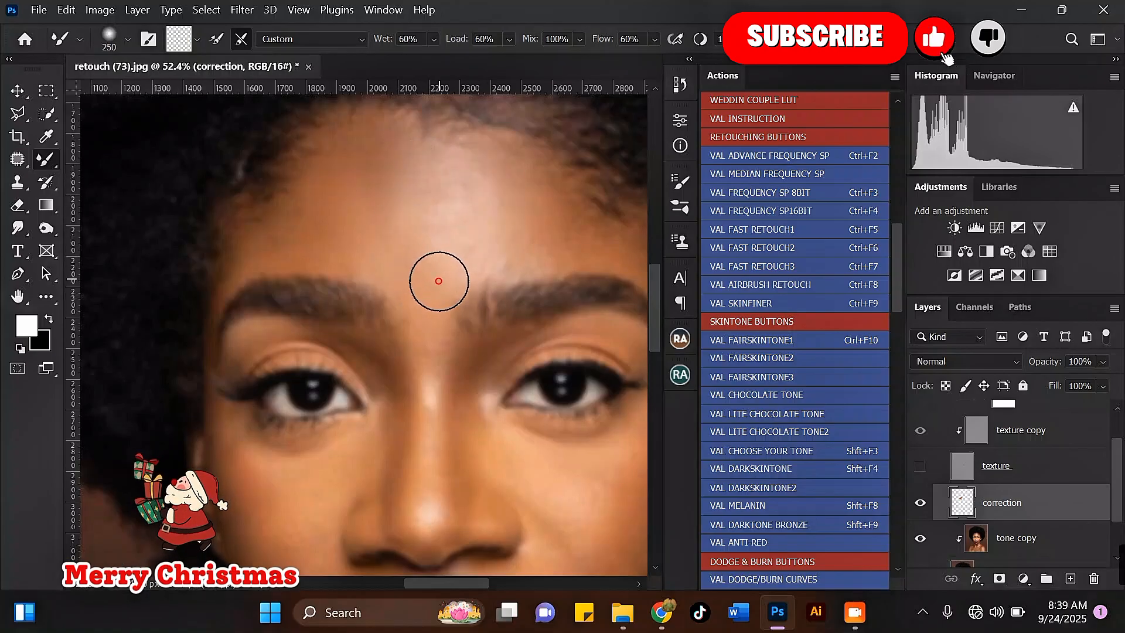
mouse_move(439, 281)
left_mouse_down()
mouse_move(469, 253)
mouse_move(355, 227)
mouse_move(363, 218)
mouse_move(325, 219)
mouse_move(328, 179)
mouse_move(319, 191)
mouse_move(351, 175)
left_mouse_up()
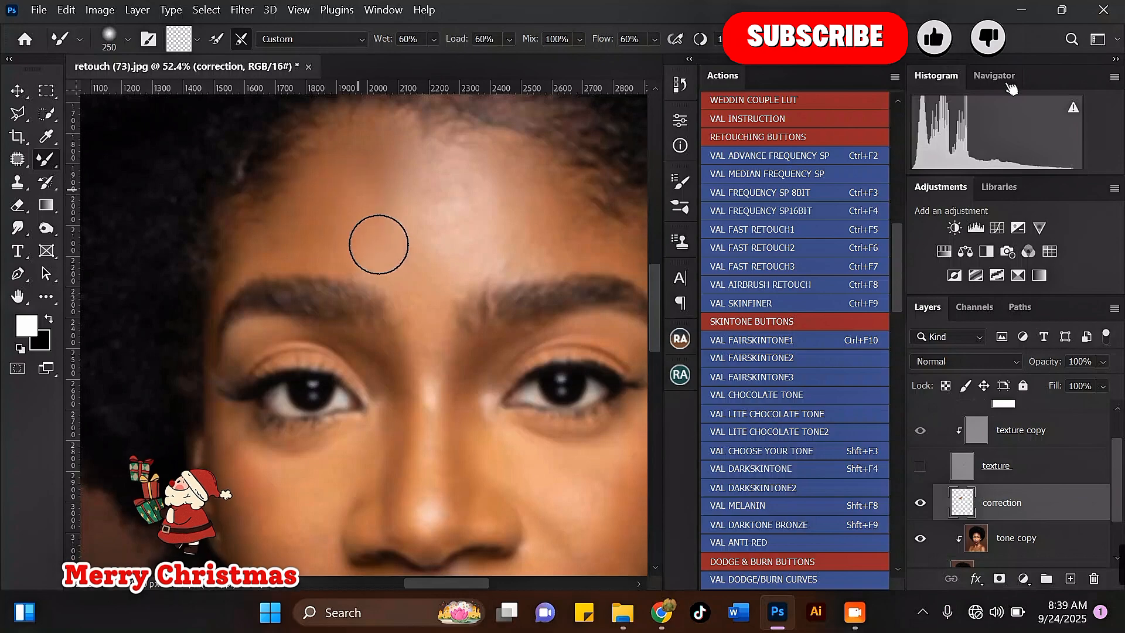
left_click(920, 467)
scroll(439, 264, "down", 3)
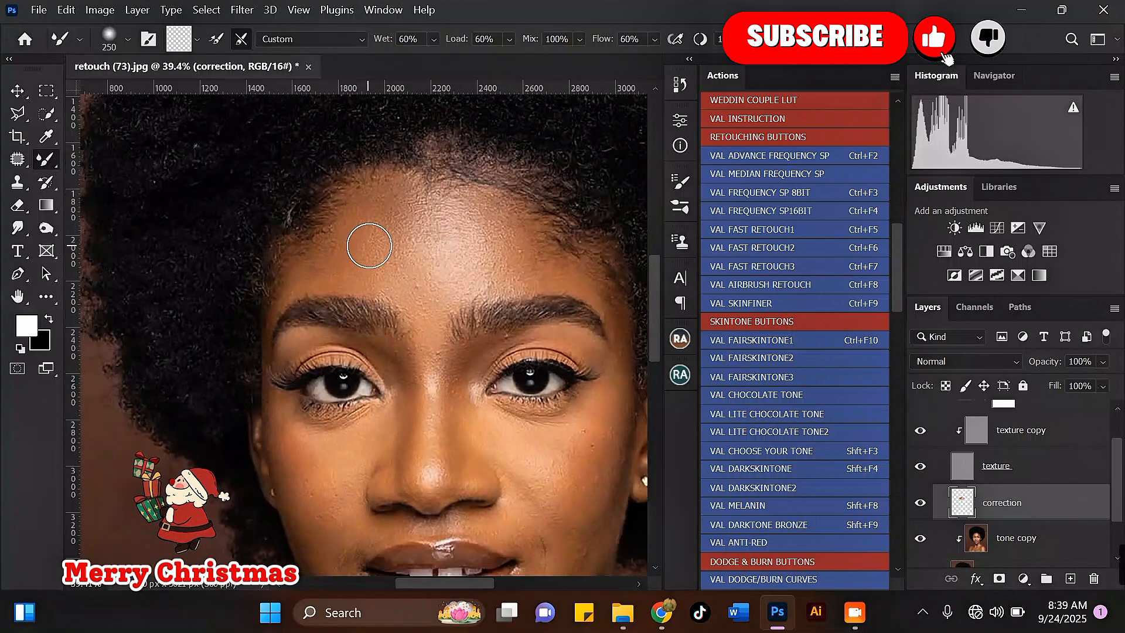
Compare the forehead with and without the retouching by toggling the fs group's visibility.
scroll(425, 258, "up", 2)
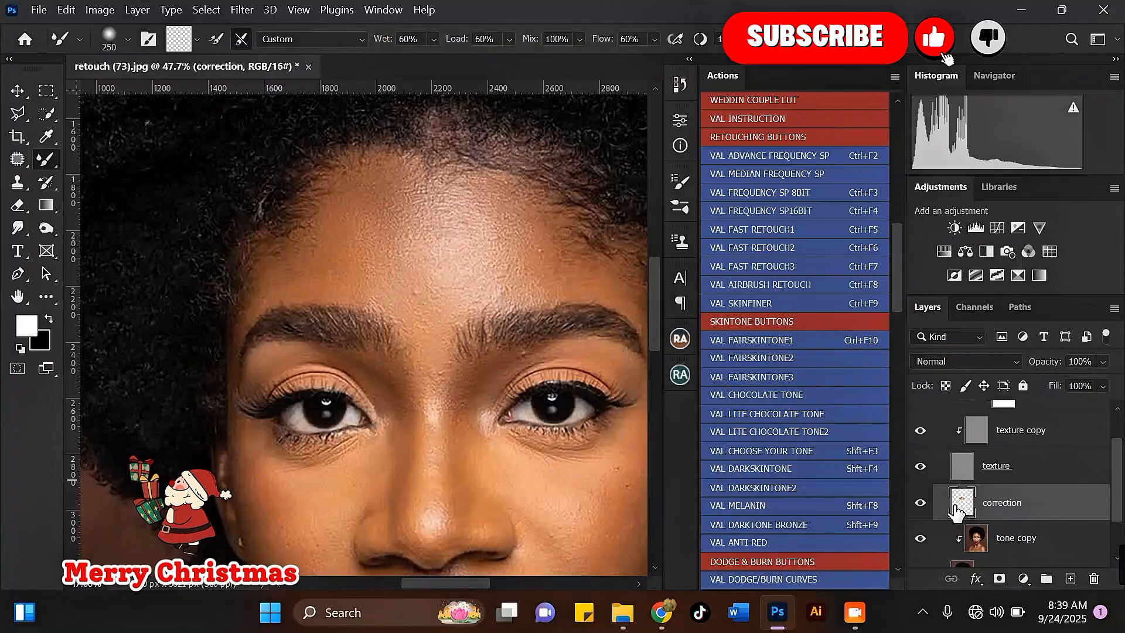
scroll(937, 469, "up", 2)
left_click(920, 411)
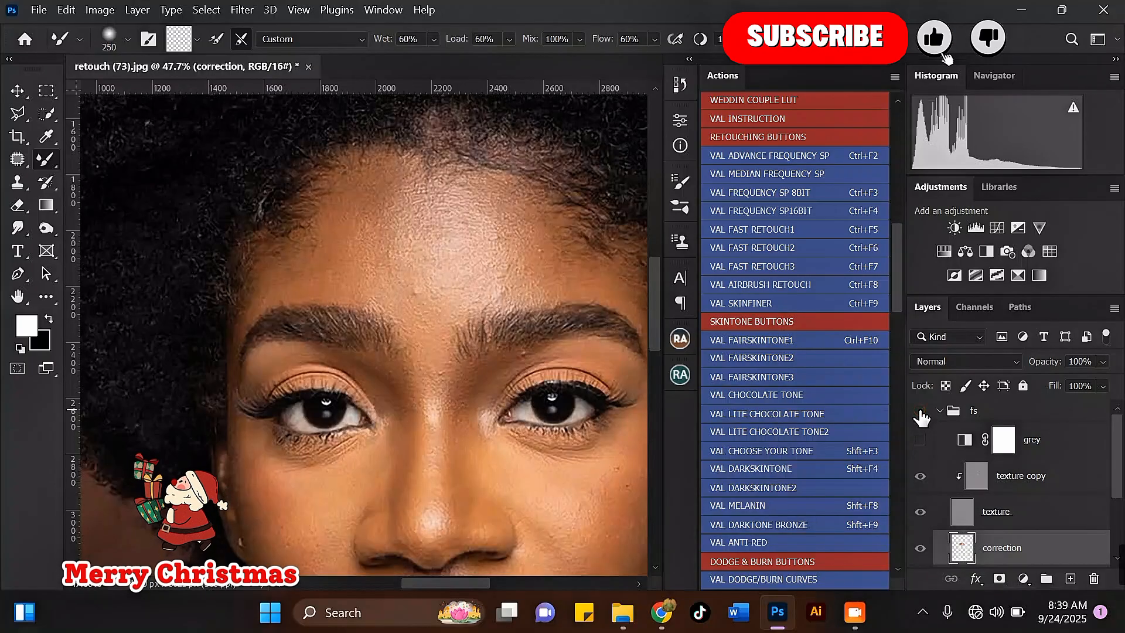
left_click(920, 411)
left_click(920, 411)
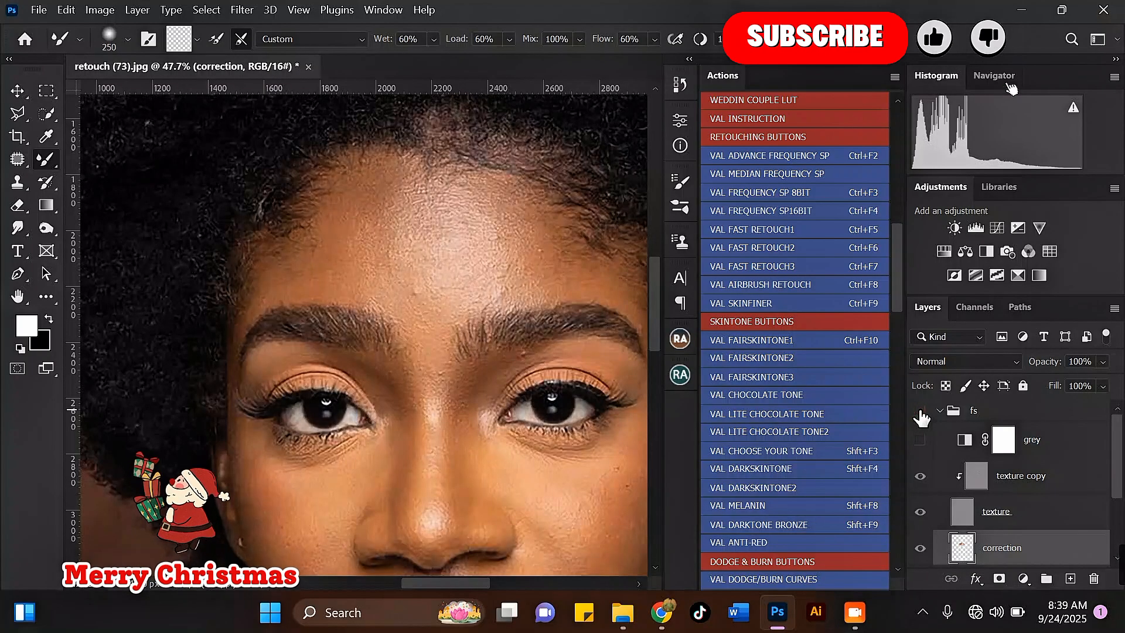
left_click(920, 411)
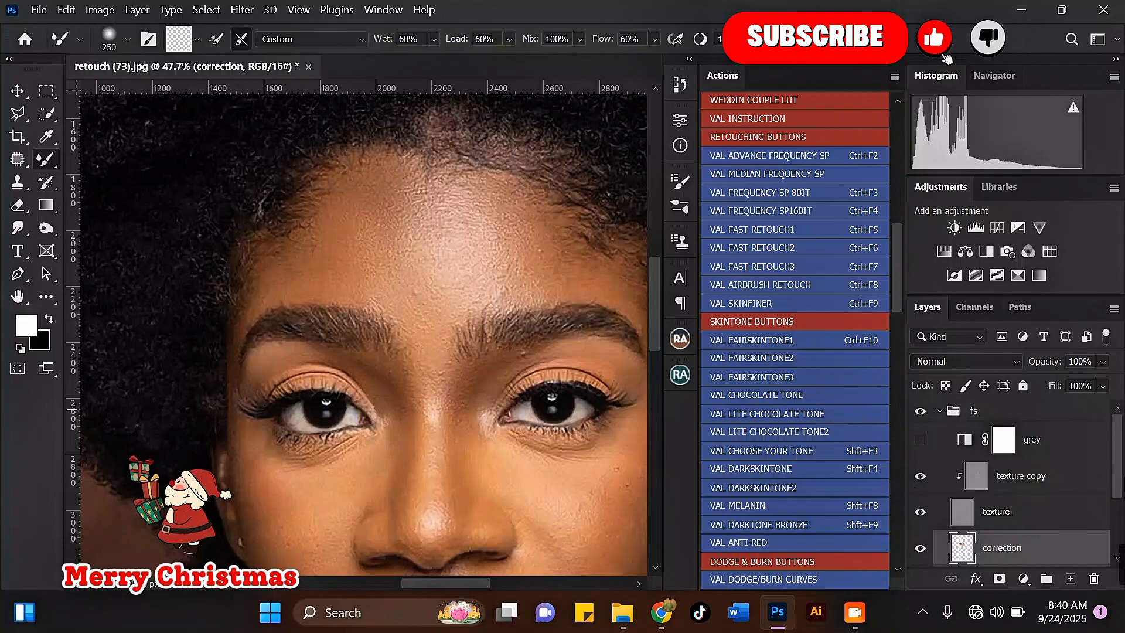
Examine the blended forehead tones without texture by hiding the texture layer briefly and showing it again.
scroll(1007, 505, "down", 2)
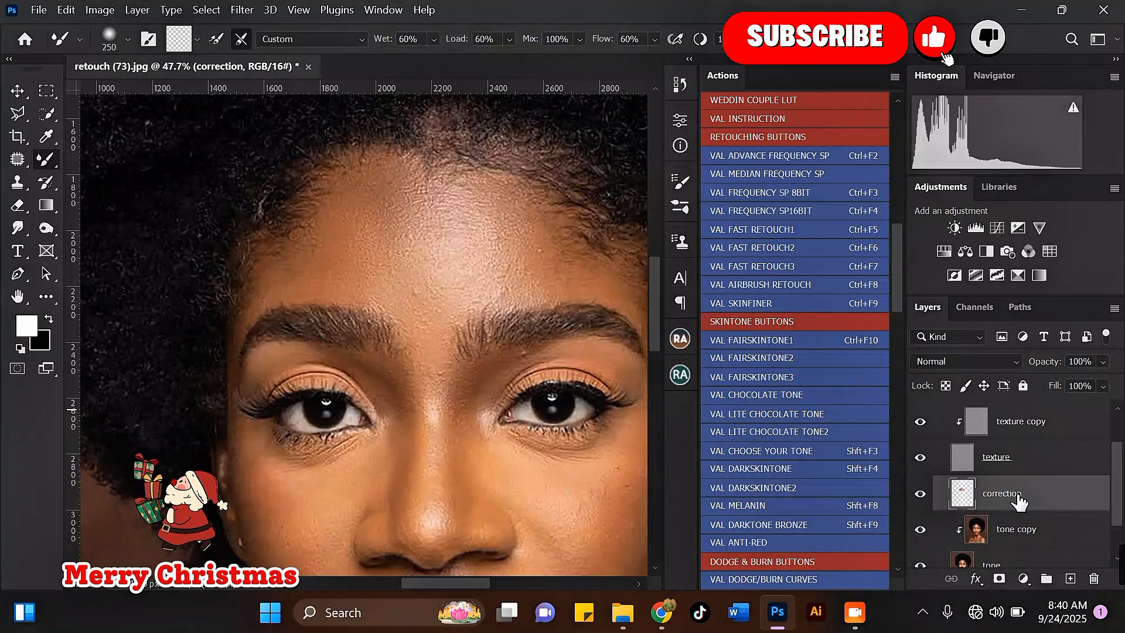
scroll(414, 188, "down", 4)
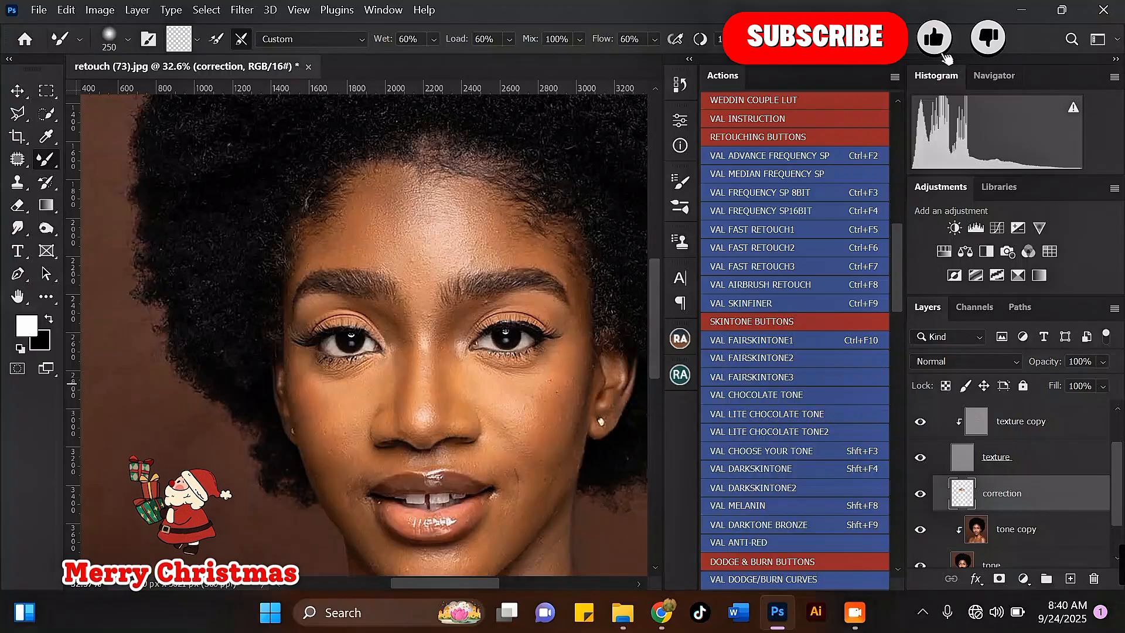
scroll(432, 137, "up", 1)
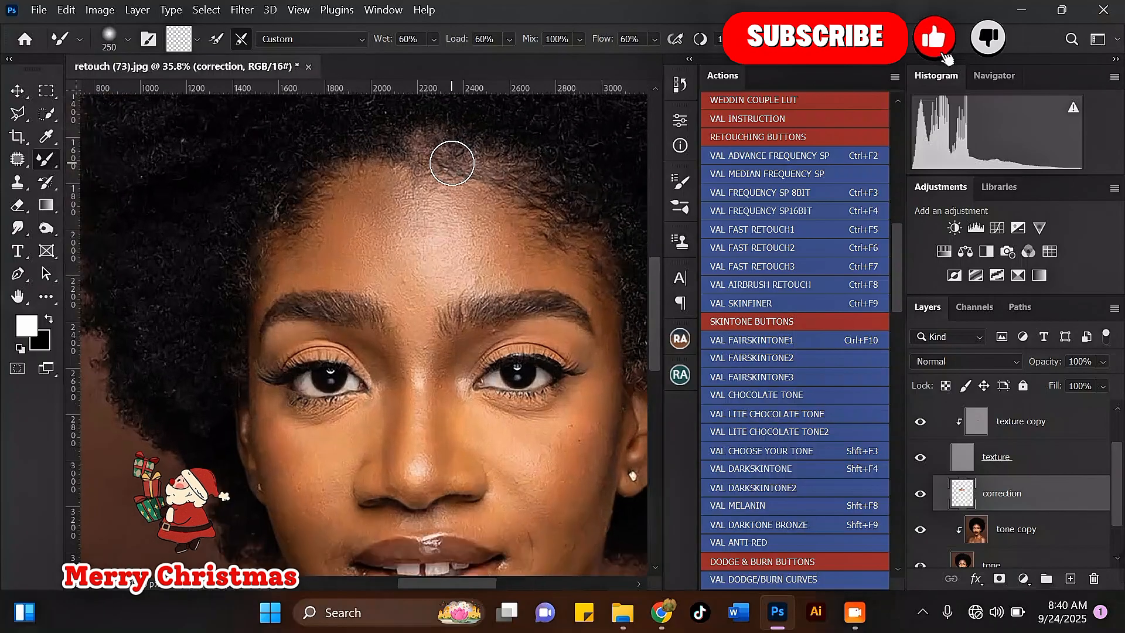
left_click(920, 458)
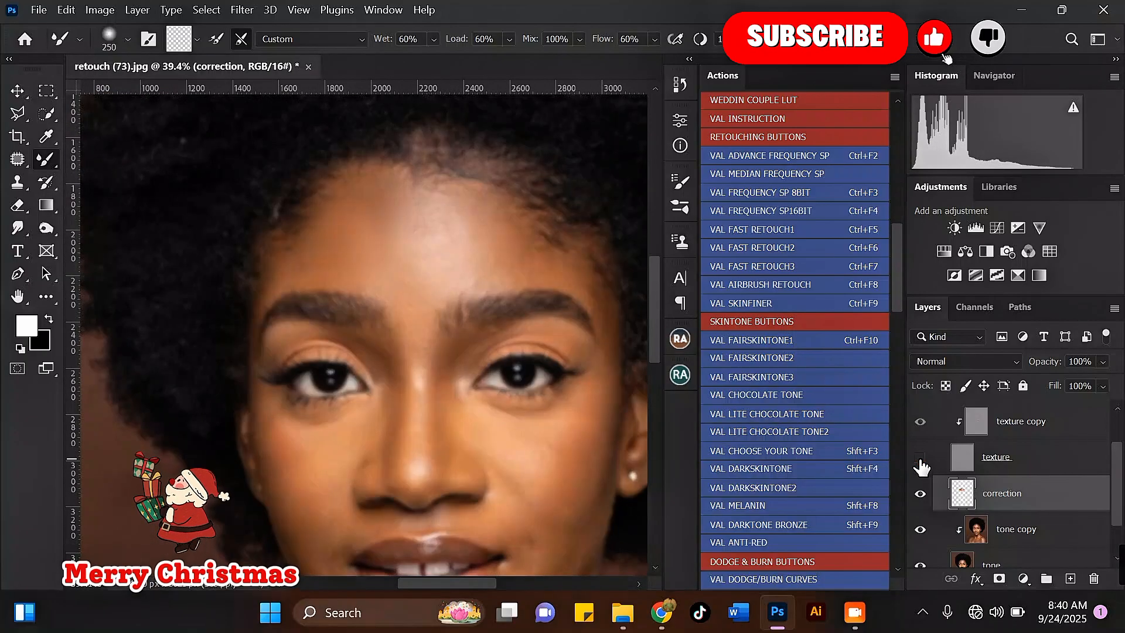
left_click(921, 458)
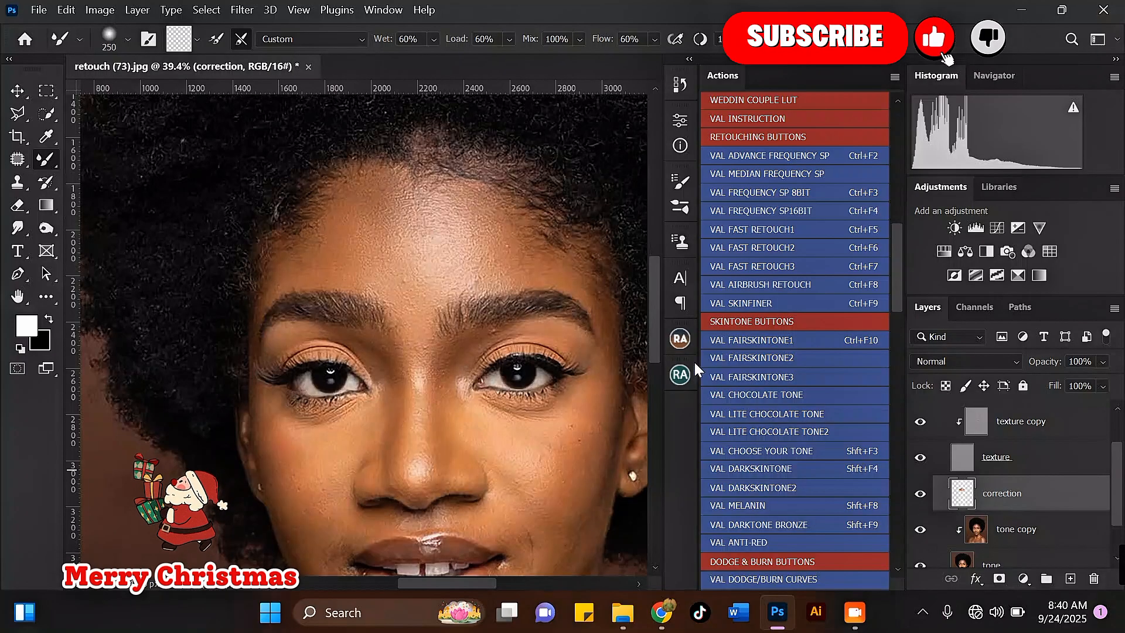
scroll(527, 176, "down", 3)
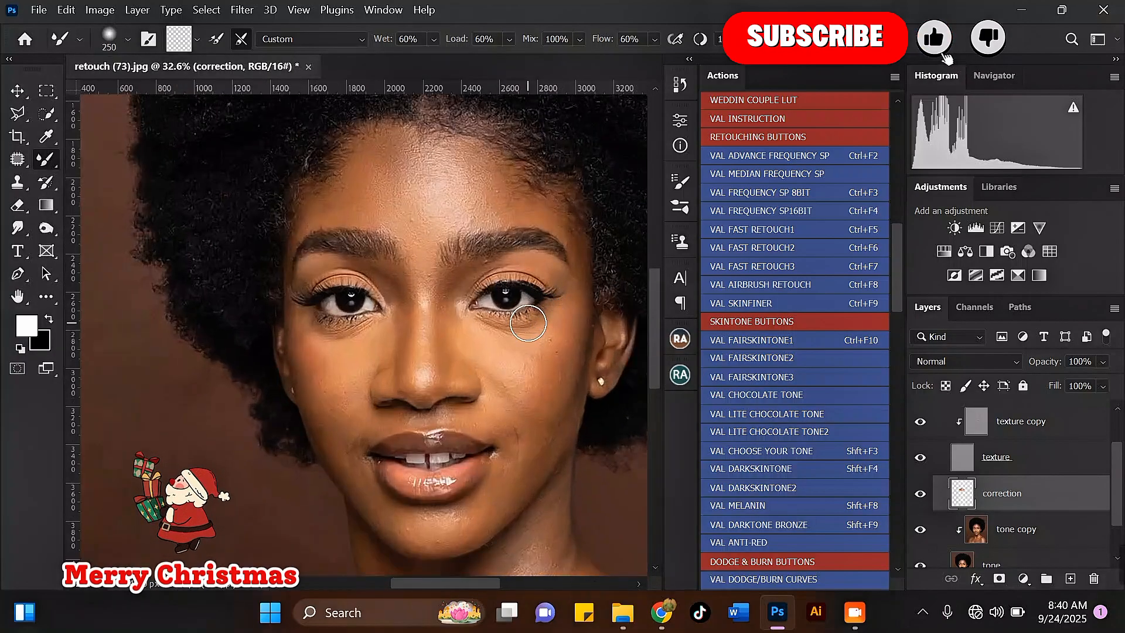
scroll(528, 322, "up", 1)
scroll(1117, 478, "down", 2)
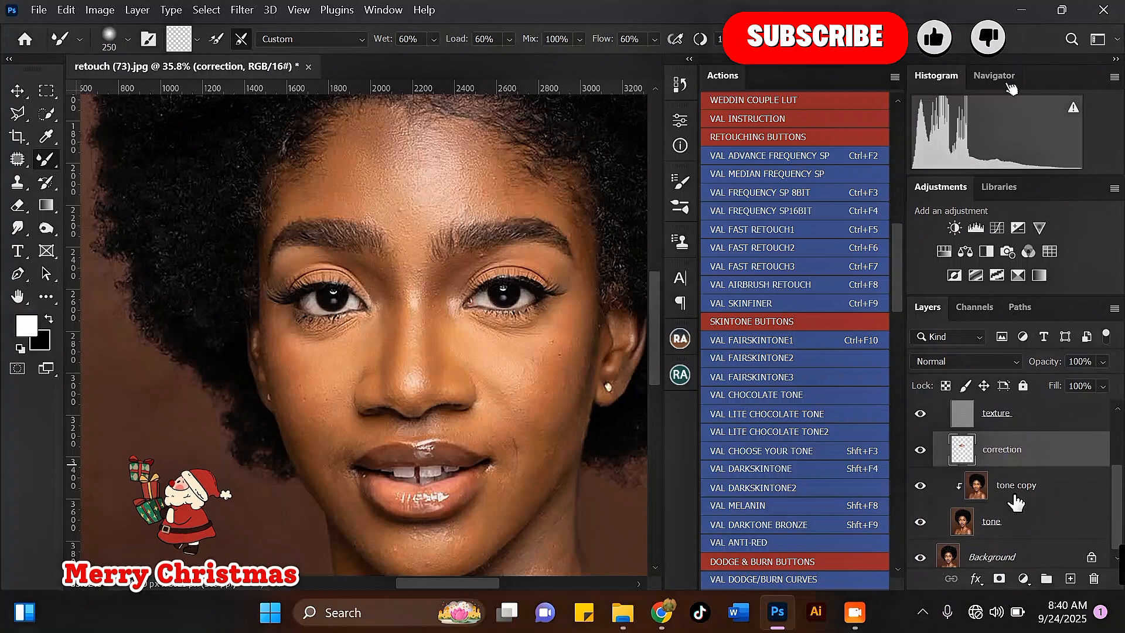
Select the tone copy layer and hide the correction layer.
left_click(1035, 492)
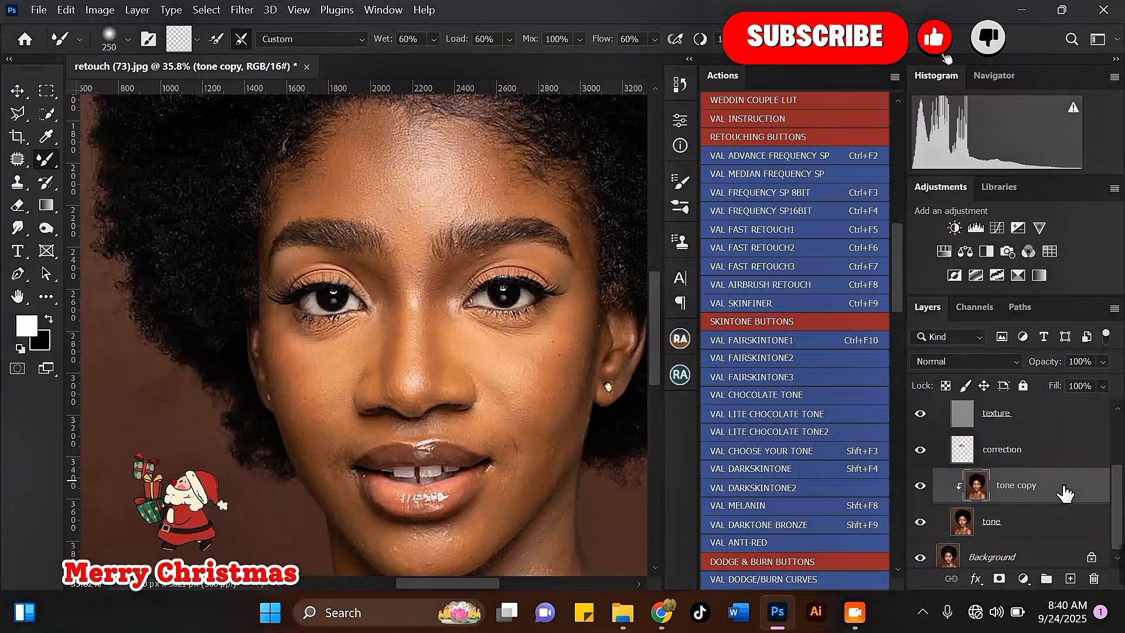
left_click(920, 451)
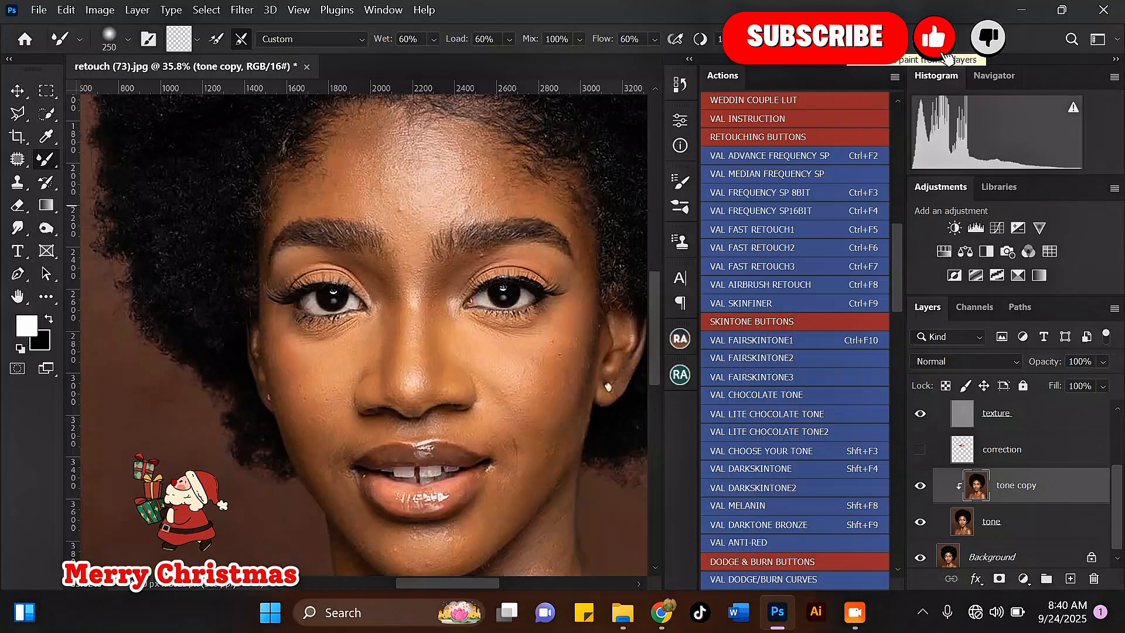
Try blending the forehead highlight across to the hairline with the Mixer Brush on the tone copy layer, and undo the stroke.
scroll(451, 156, "up", 2)
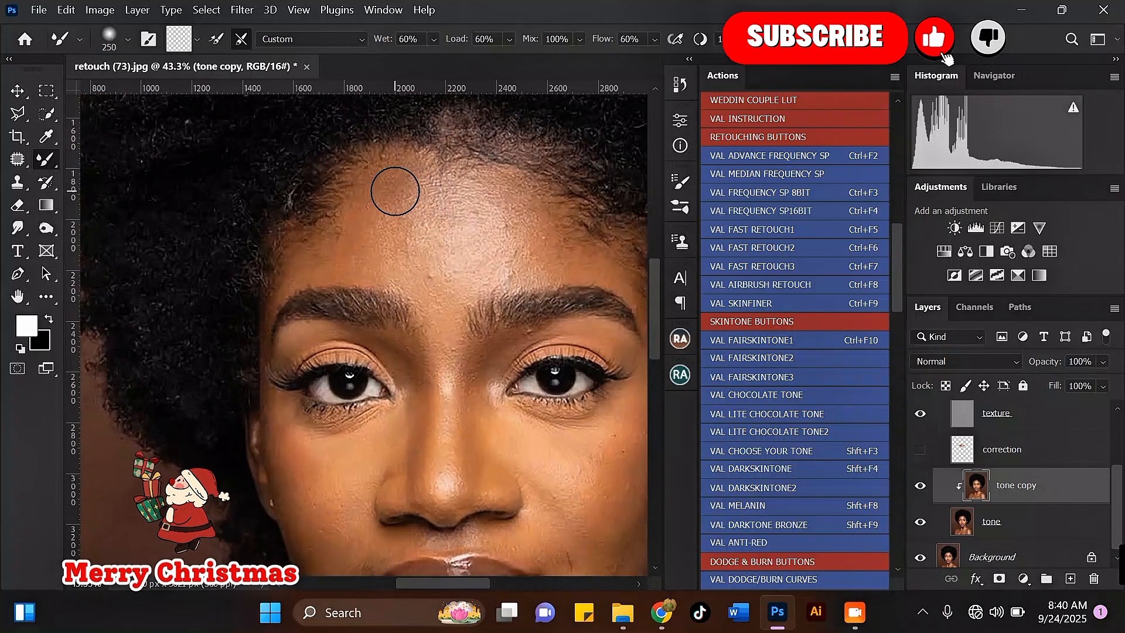
mouse_move(396, 191)
left_mouse_down()
mouse_move(368, 255)
mouse_move(432, 201)
mouse_move(381, 243)
mouse_move(459, 246)
mouse_move(448, 270)
mouse_move(530, 200)
left_mouse_up()
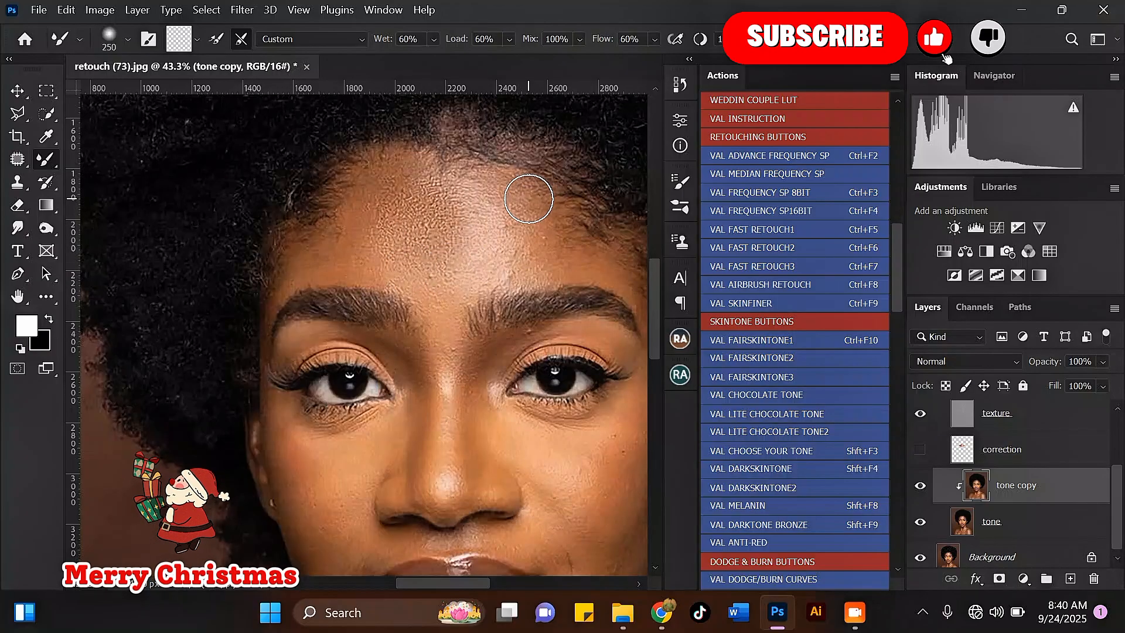
key("ctrl+z")
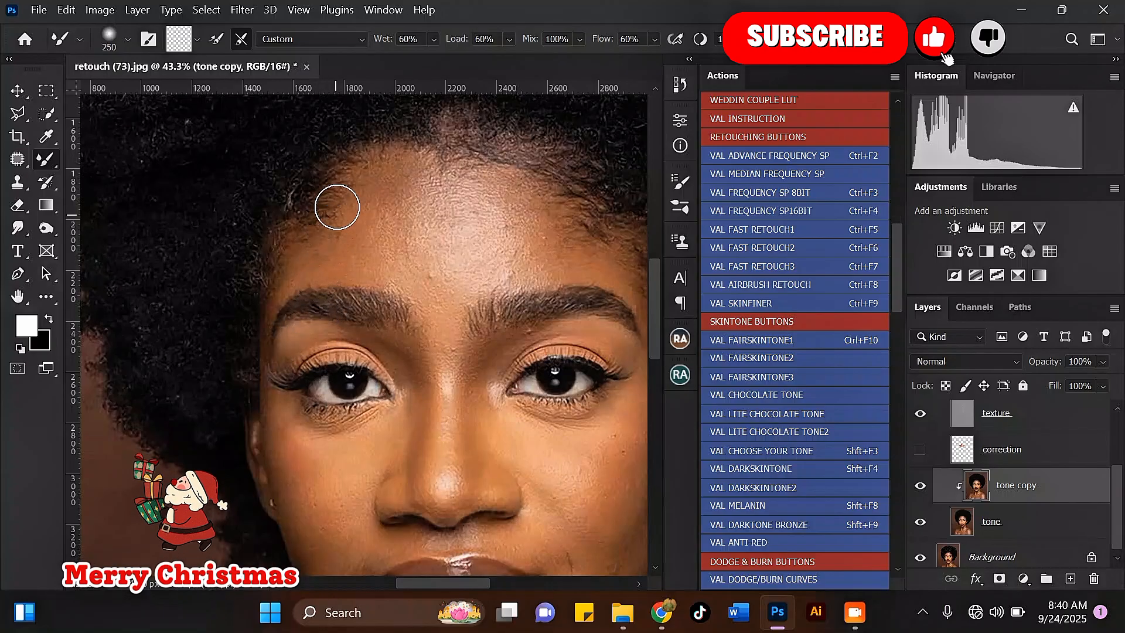
scroll(337, 198, "down", 1)
scroll(352, 174, "down", 1)
scroll(423, 254, "up", 2)
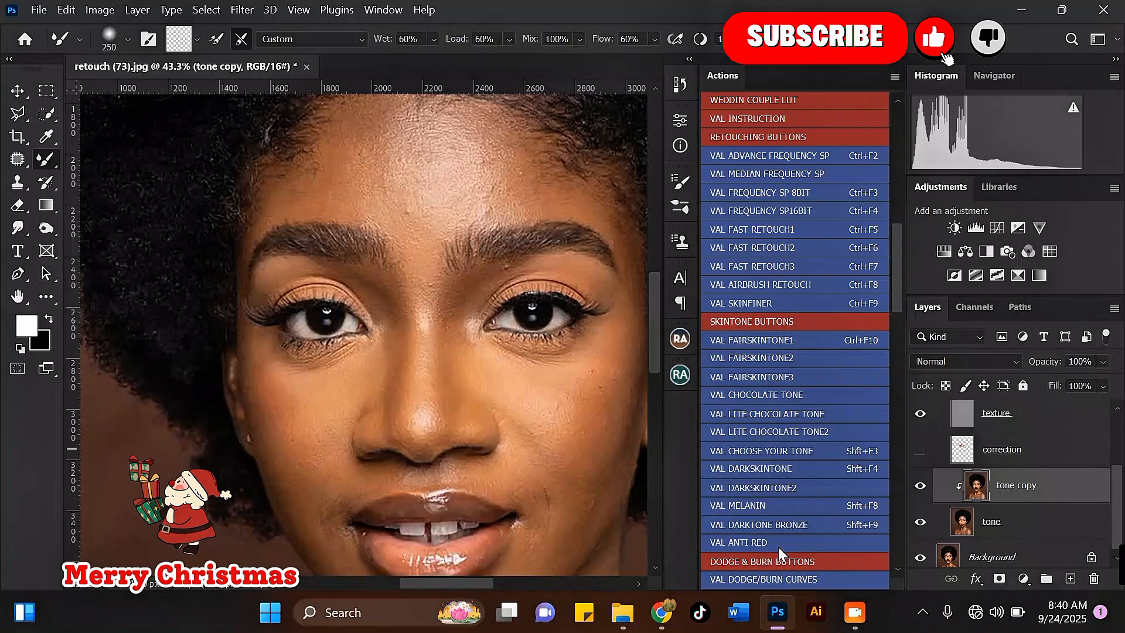
left_click(856, 614)
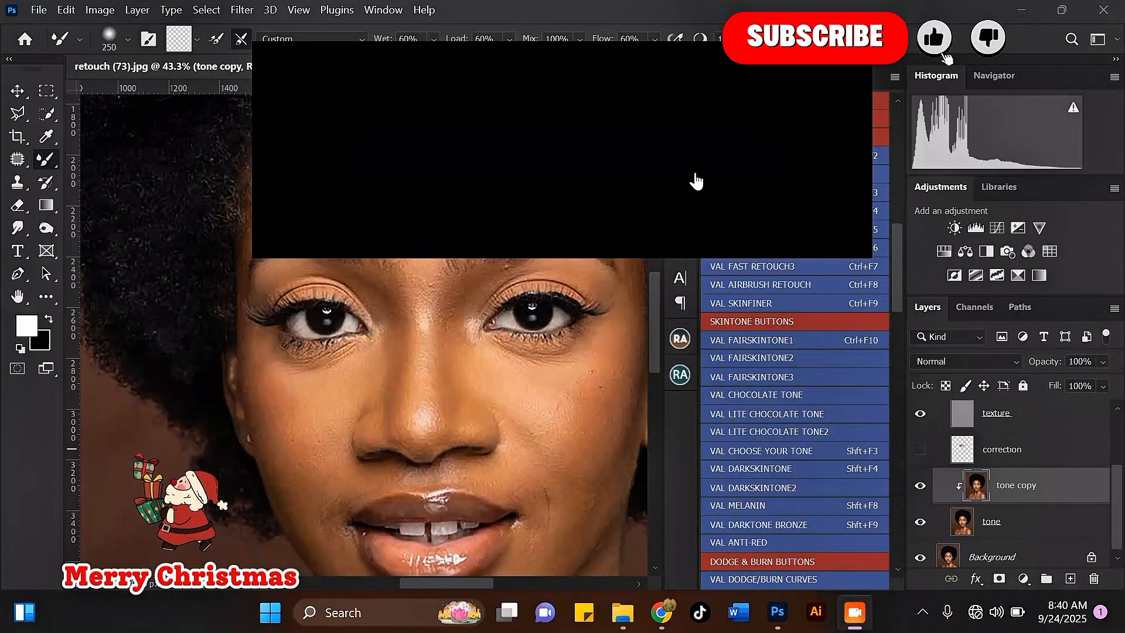
left_click(832, 63)
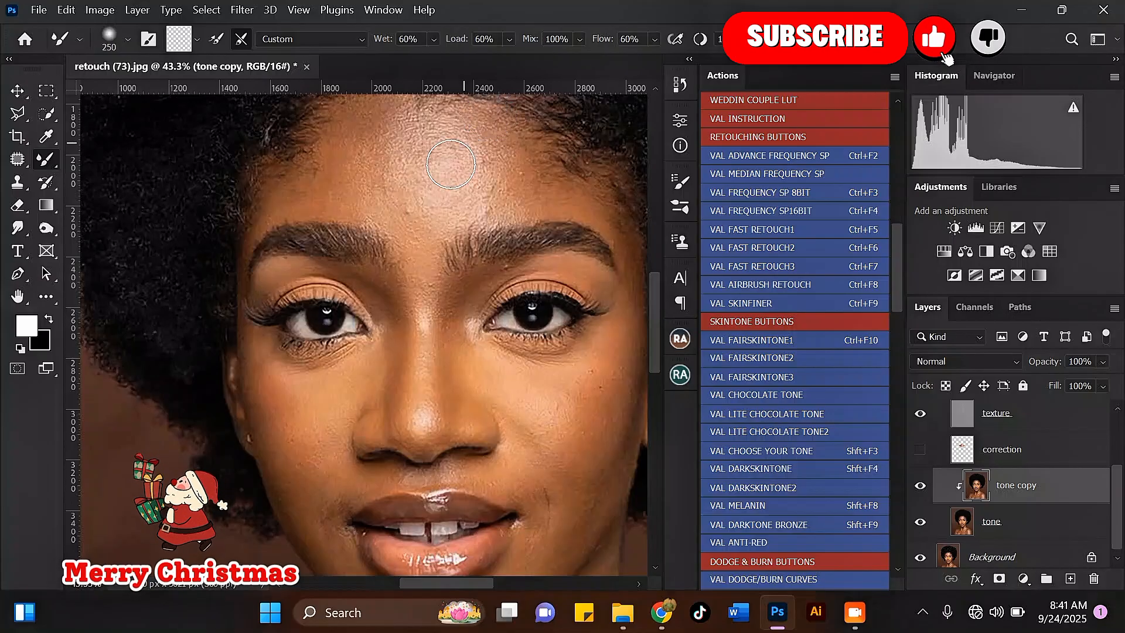
scroll(436, 204, "down", 2)
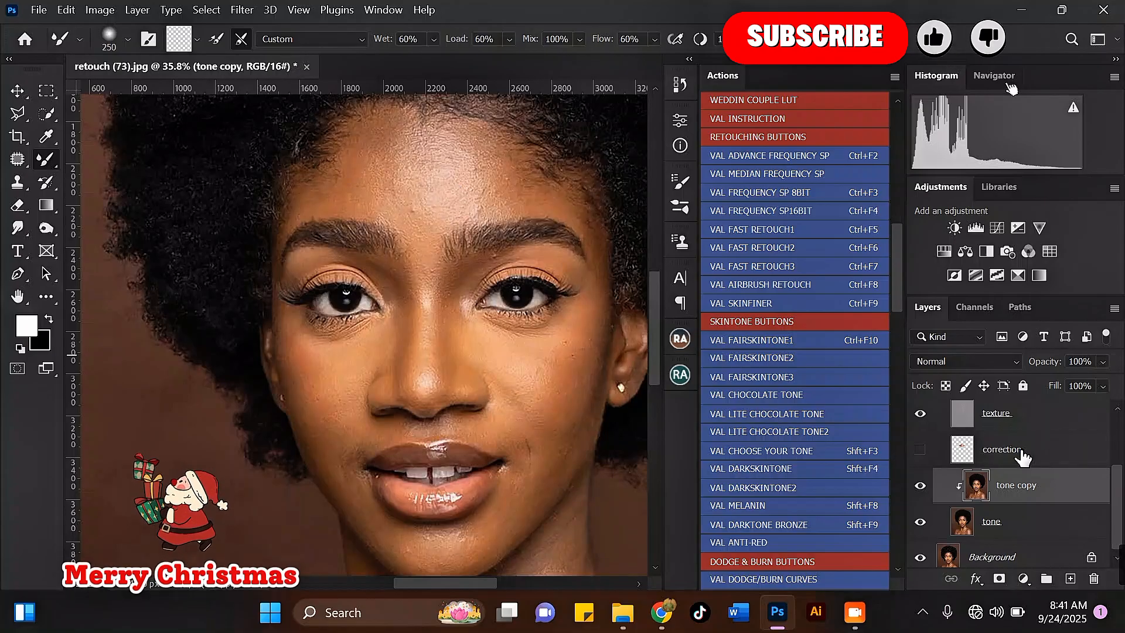
Add a new layer above tone copy and set the Brush tool to 100% opacity, 100% flow and 70 px.
left_click(1070, 578)
right_click(39, 167)
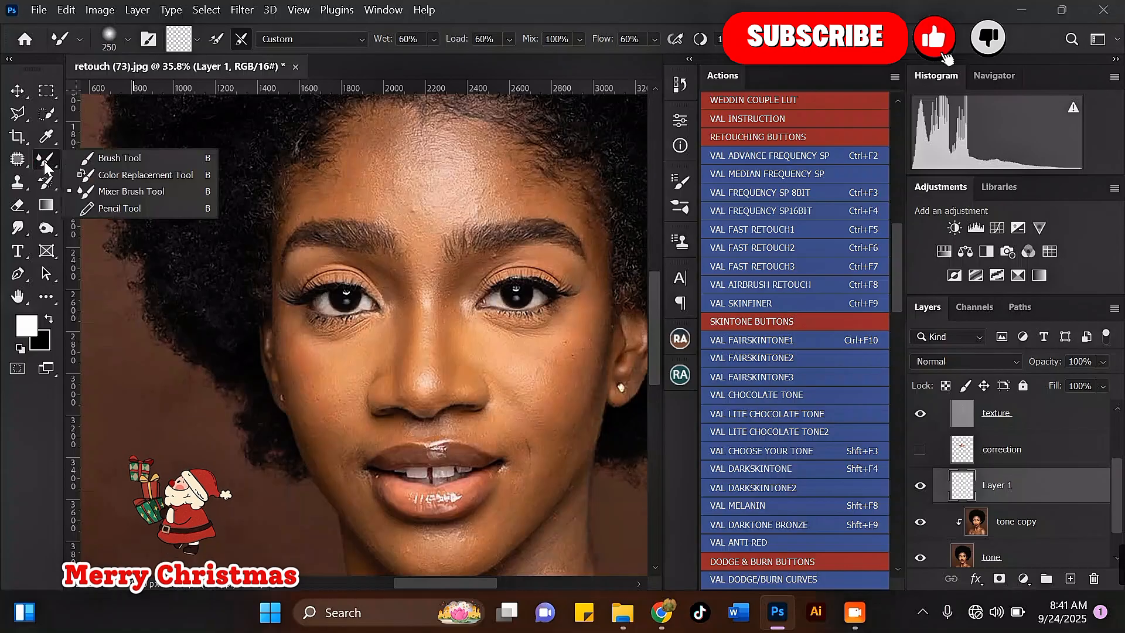
left_click(115, 157)
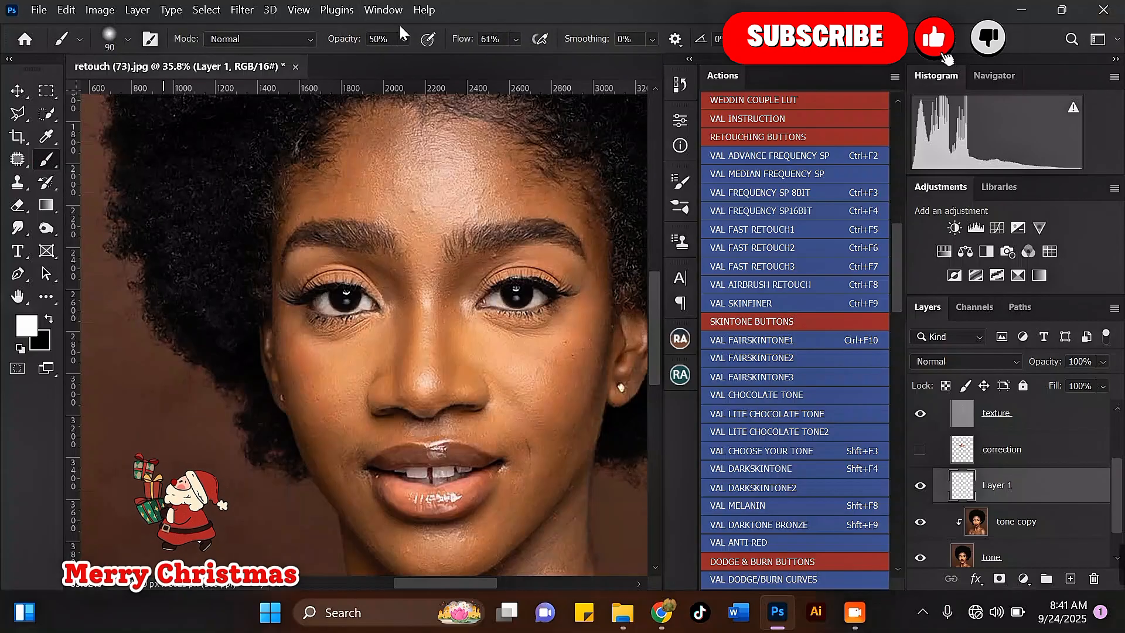
left_click_drag(413, 57, 586, 61)
left_click(515, 38)
key("bracketleft")
key("bracketleft")
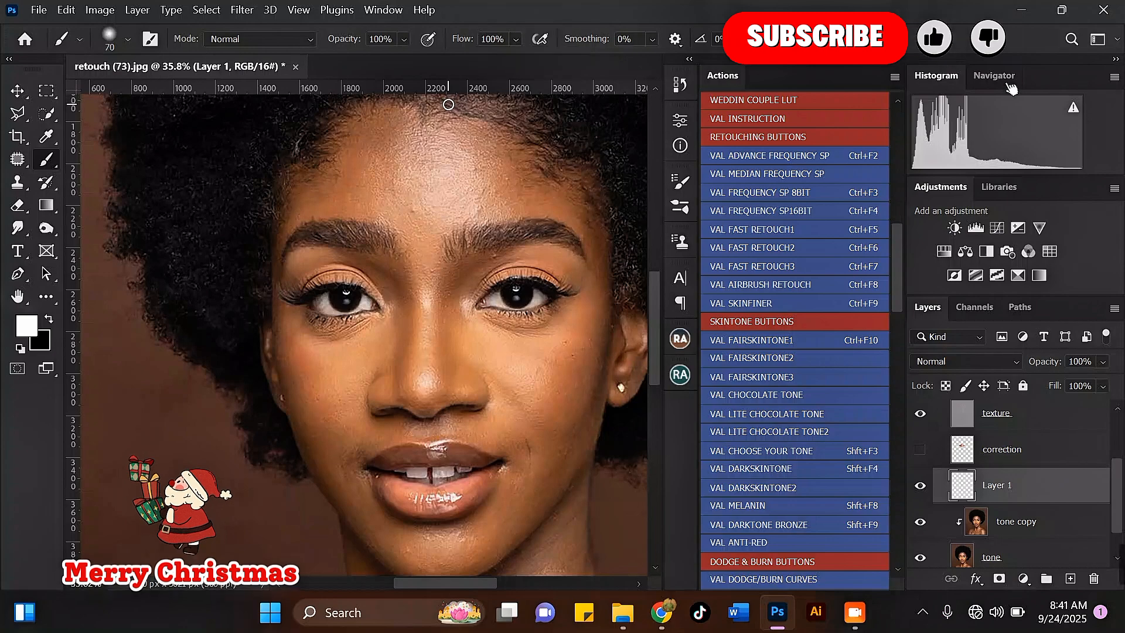
Outline the highlight zones of the forehead, nose bridge and both under-eye areas with a thin white brush.
scroll(447, 104, "up", 3)
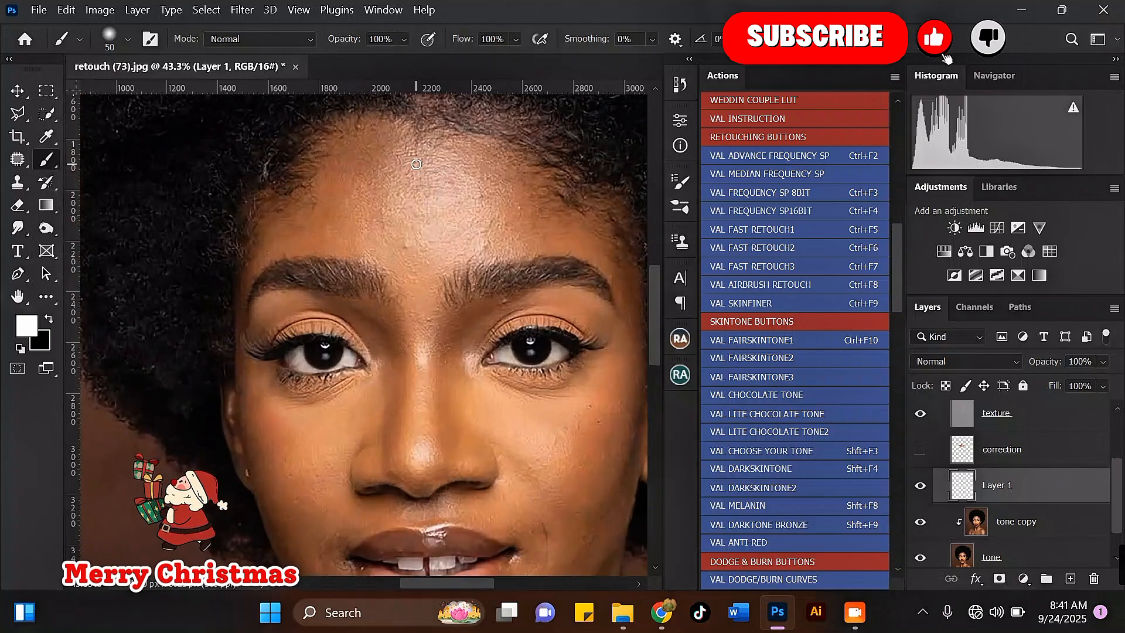
mouse_move(425, 131)
left_mouse_down()
mouse_move(376, 146)
mouse_move(350, 177)
mouse_move(378, 286)
mouse_move(437, 302)
mouse_move(528, 258)
mouse_move(554, 222)
mouse_move(493, 141)
mouse_move(446, 144)
left_mouse_up()
scroll(425, 175, "down", 3)
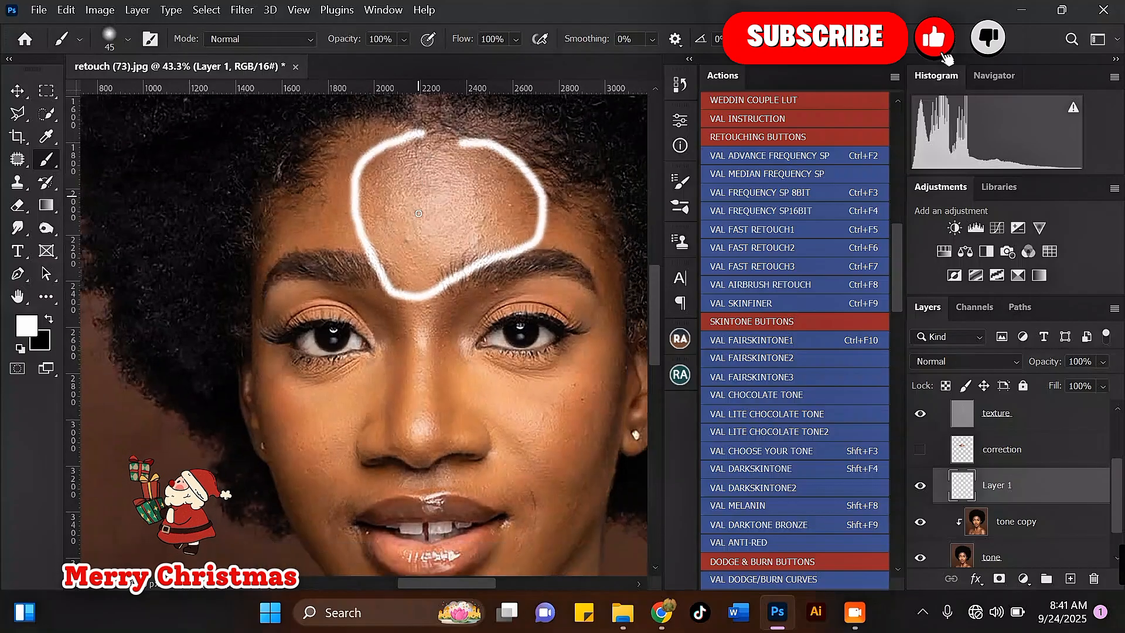
mouse_move(413, 267)
left_mouse_down()
mouse_move(401, 340)
mouse_move(417, 412)
mouse_move(440, 359)
mouse_move(440, 280)
left_mouse_up()
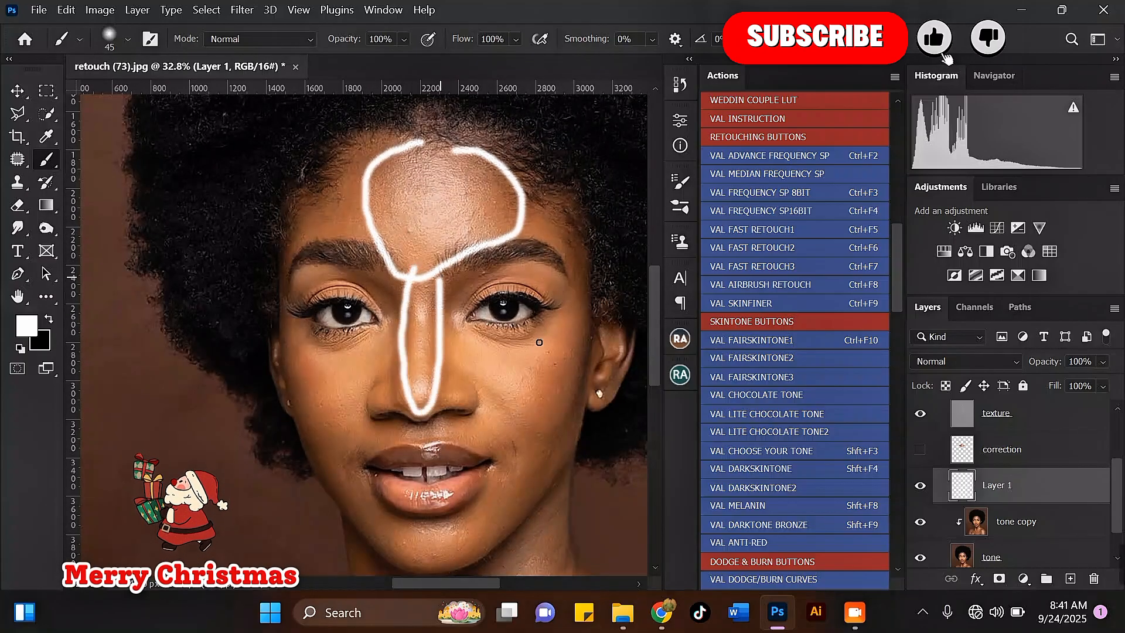
mouse_move(553, 327)
left_mouse_down()
mouse_move(488, 385)
mouse_move(577, 327)
left_mouse_up()
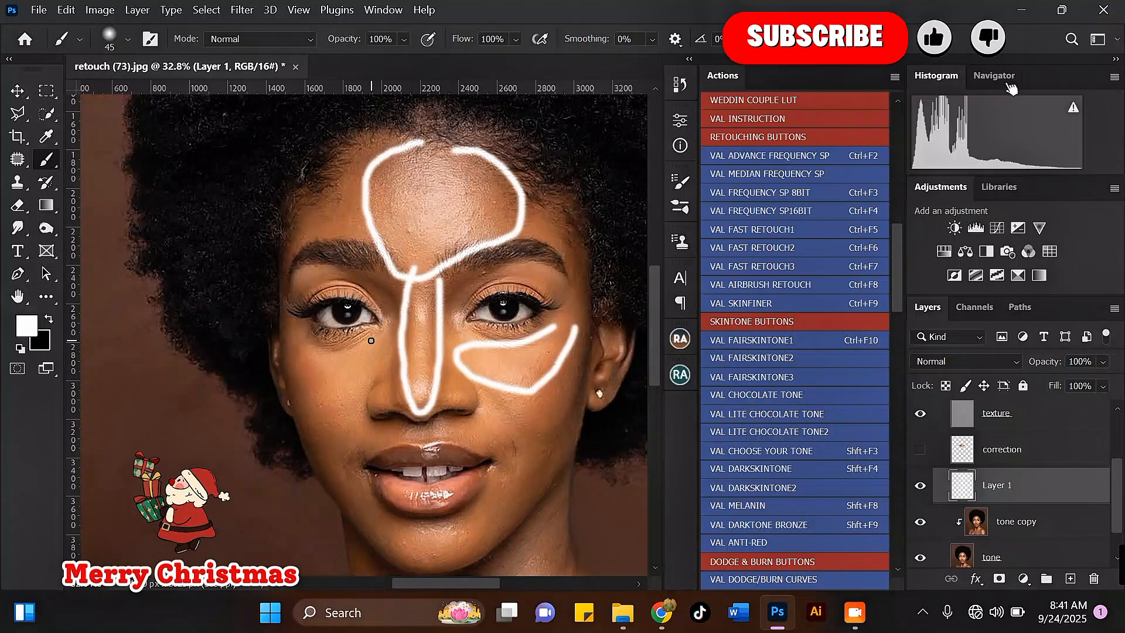
mouse_move(371, 340)
left_mouse_down()
mouse_move(297, 378)
mouse_move(388, 362)
left_mouse_up()
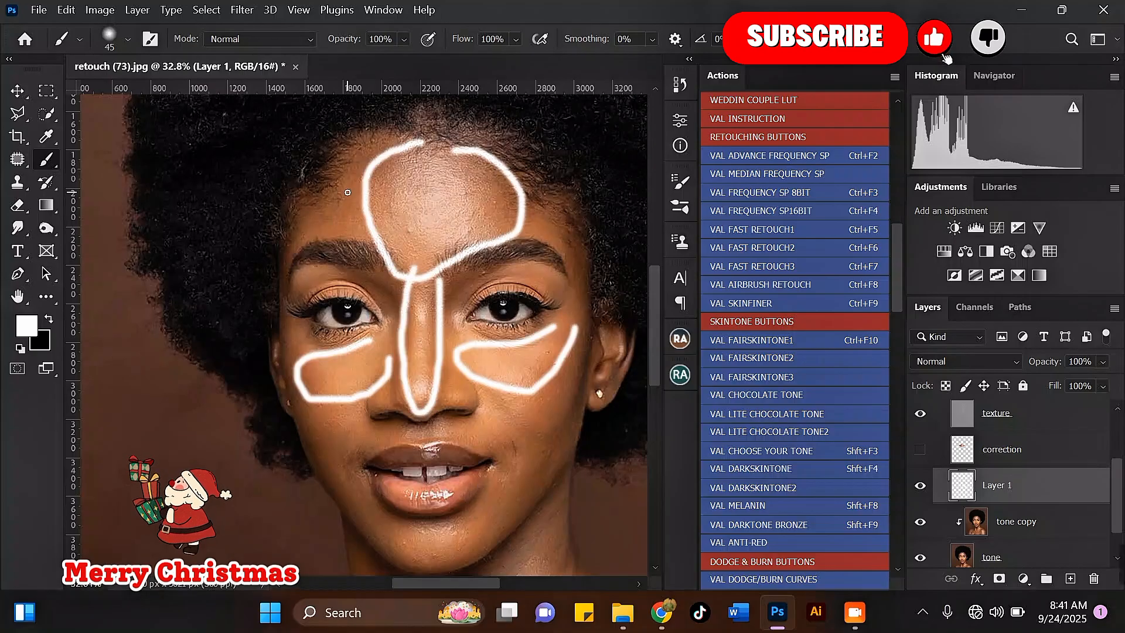
scroll(348, 192, "down", 3)
scroll(389, 258, "up", 3)
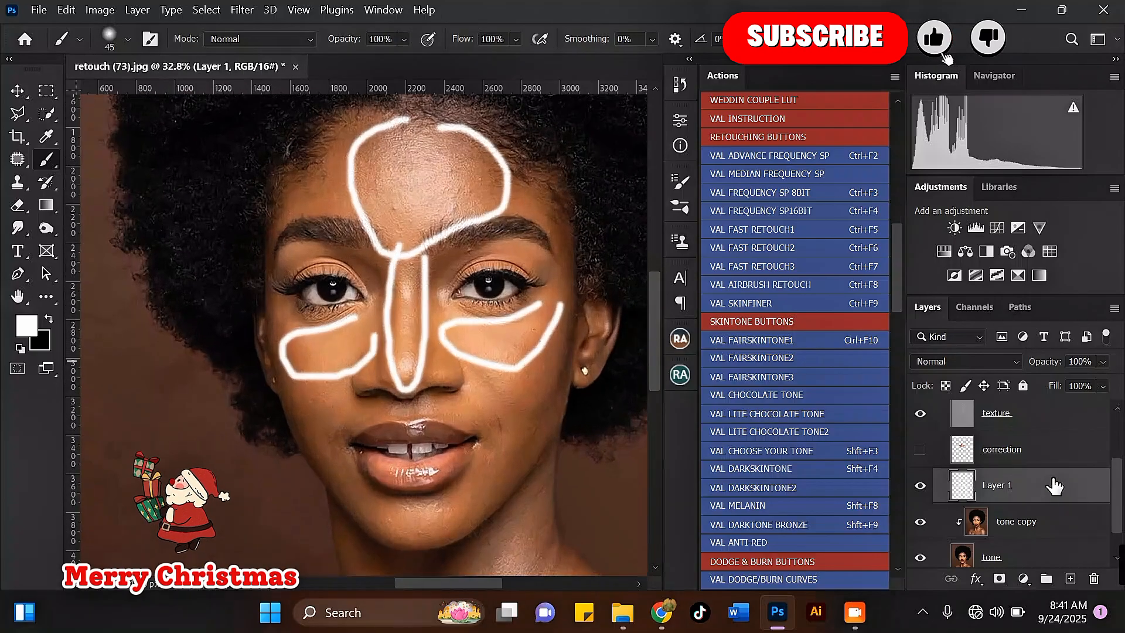
Hide the outline layer, return to the Mixer Brush, select the tone copy layer and enlarge the brush to 500 px.
left_click(919, 487)
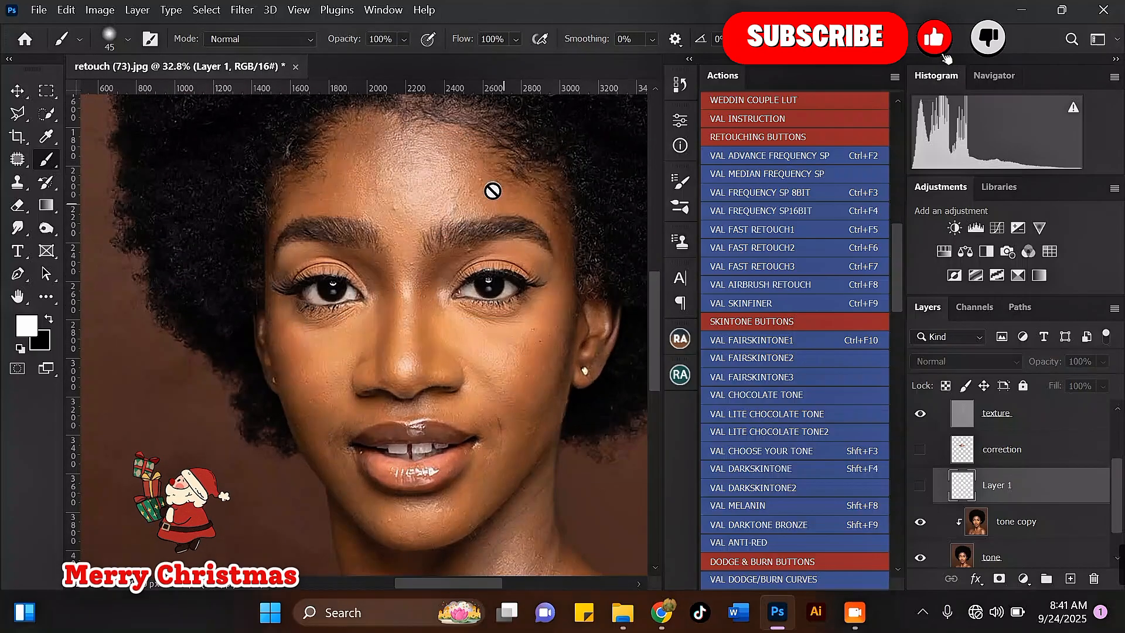
right_click(47, 164)
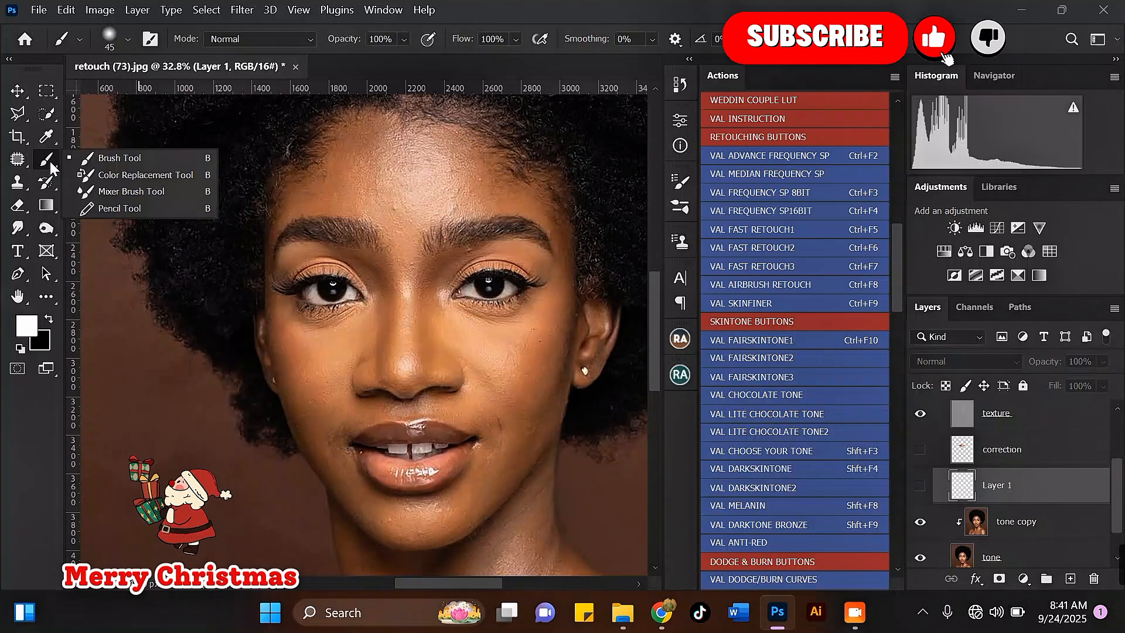
left_click(131, 192)
left_click(1046, 516)
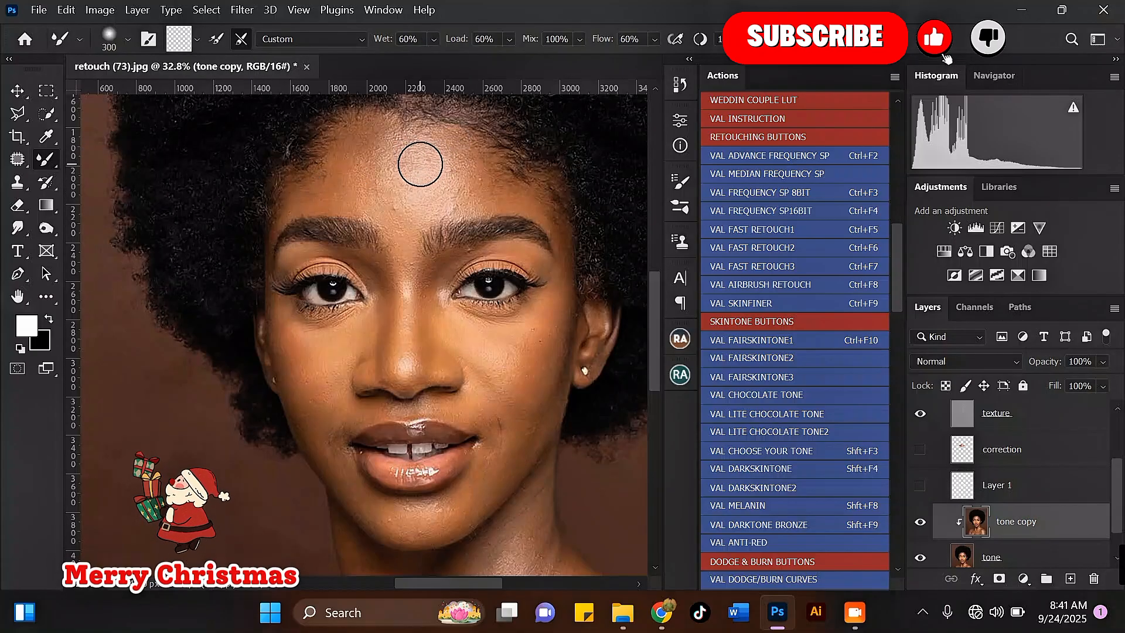
key("bracketright")
key("bracketright")
key("bracketright")
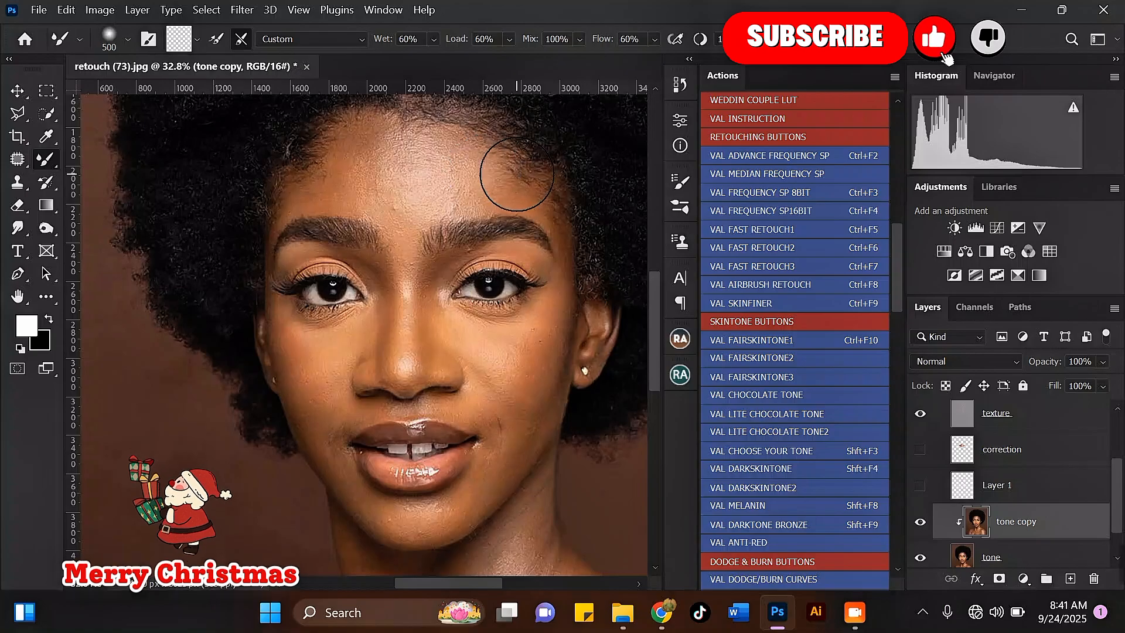
Examine the forehead and eye areas up close, and show the white outline layer again for reference.
scroll(484, 172, "up", 3)
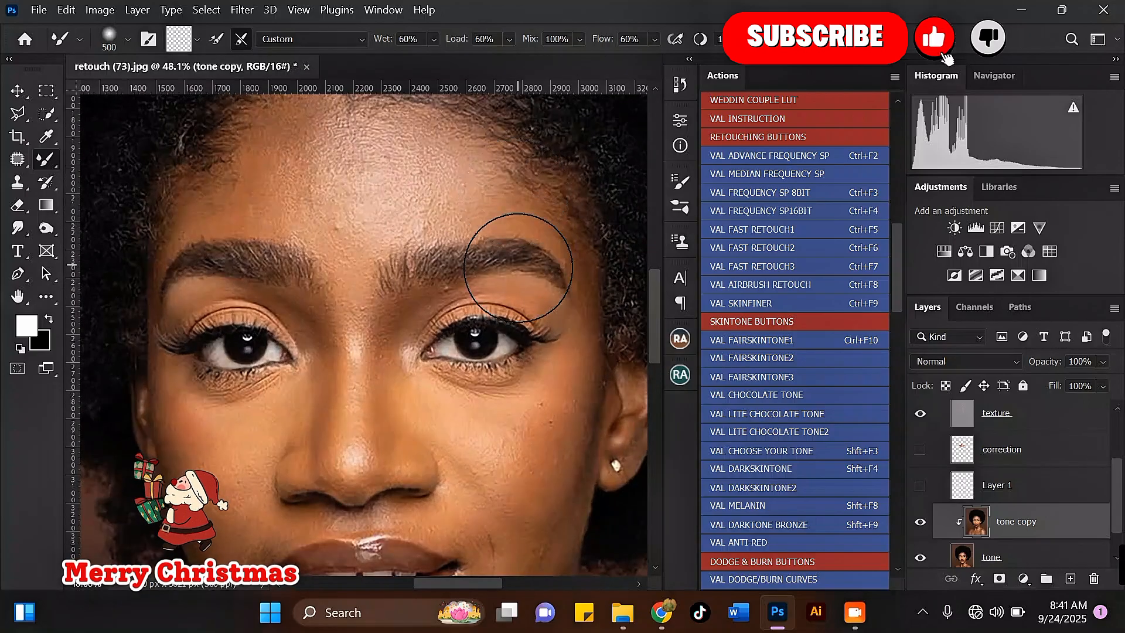
scroll(510, 246, "down", 3)
scroll(449, 193, "up", 1)
scroll(453, 197, "up", 2)
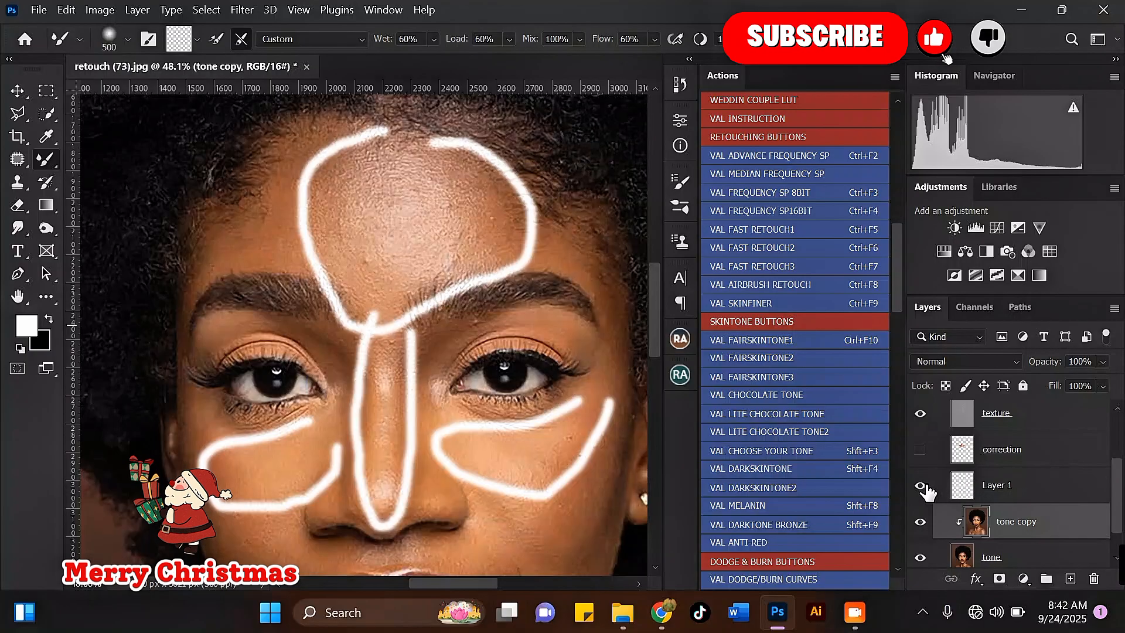
Hide the outline layer, switch to the Brush tool and add a new layer above tone copy.
scroll(463, 195, "down", 5)
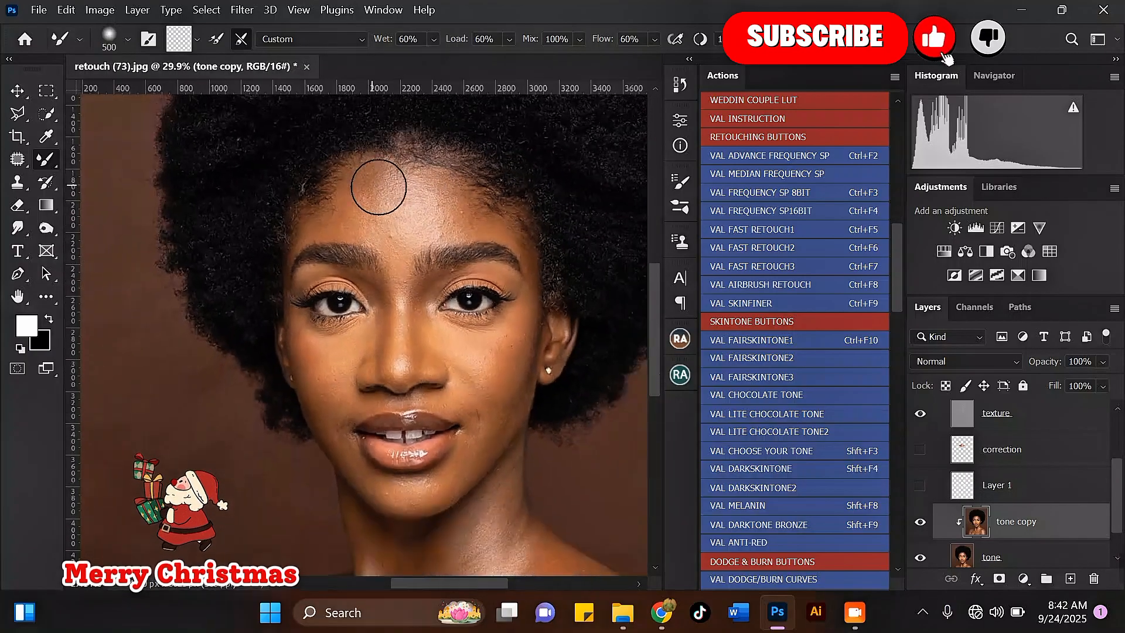
scroll(461, 194, "up", 4)
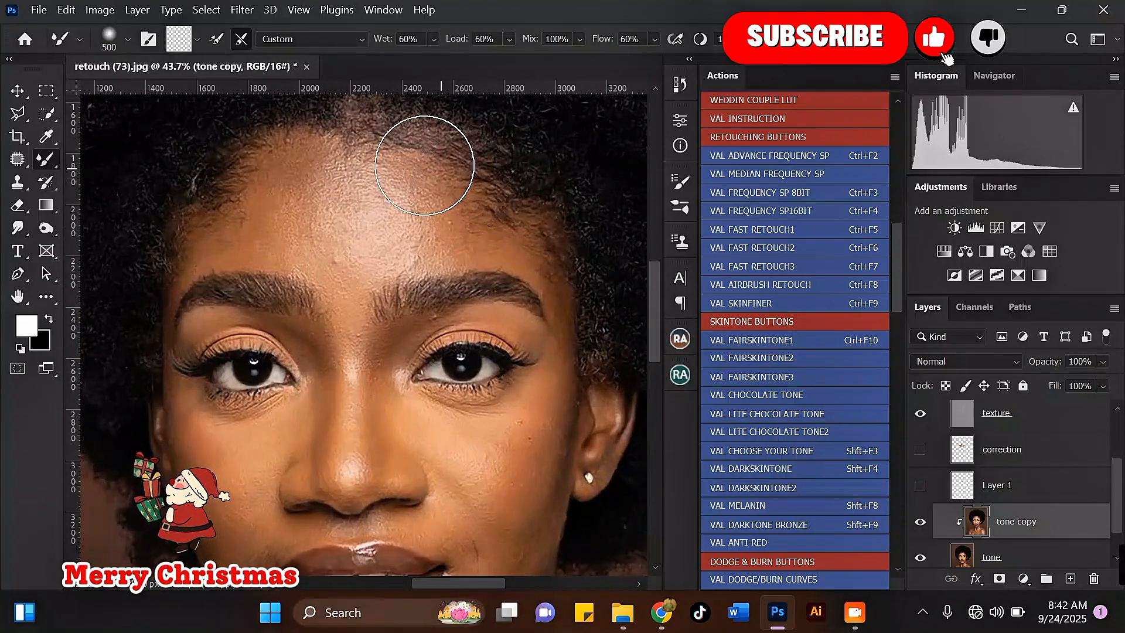
scroll(410, 167, "down", 4)
scroll(400, 168, "up", 2)
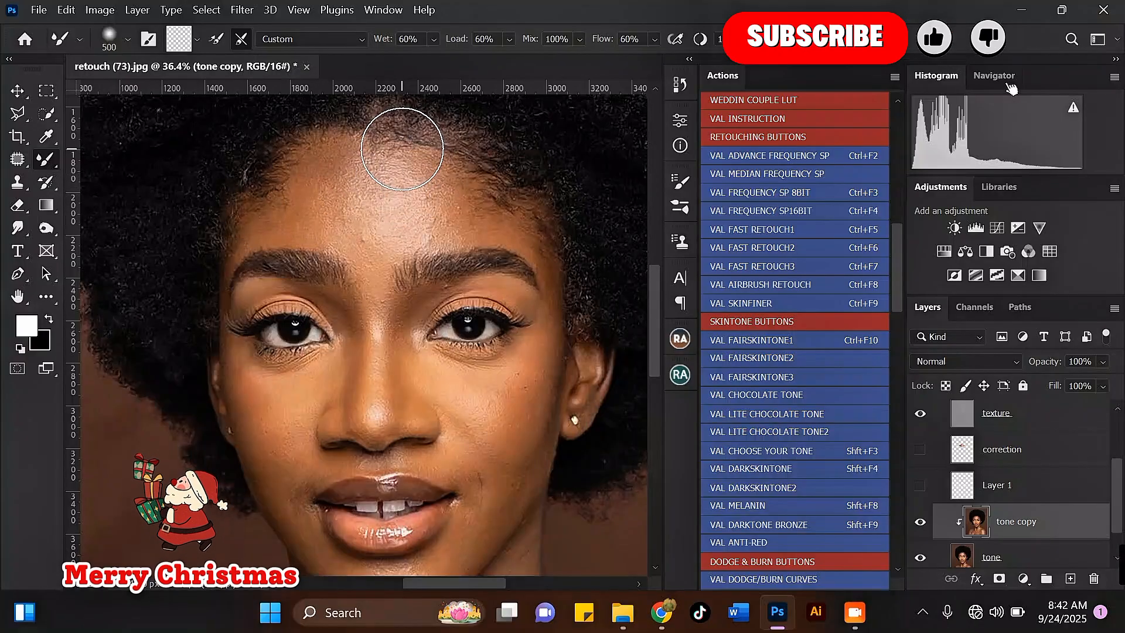
scroll(403, 146, "up", 1)
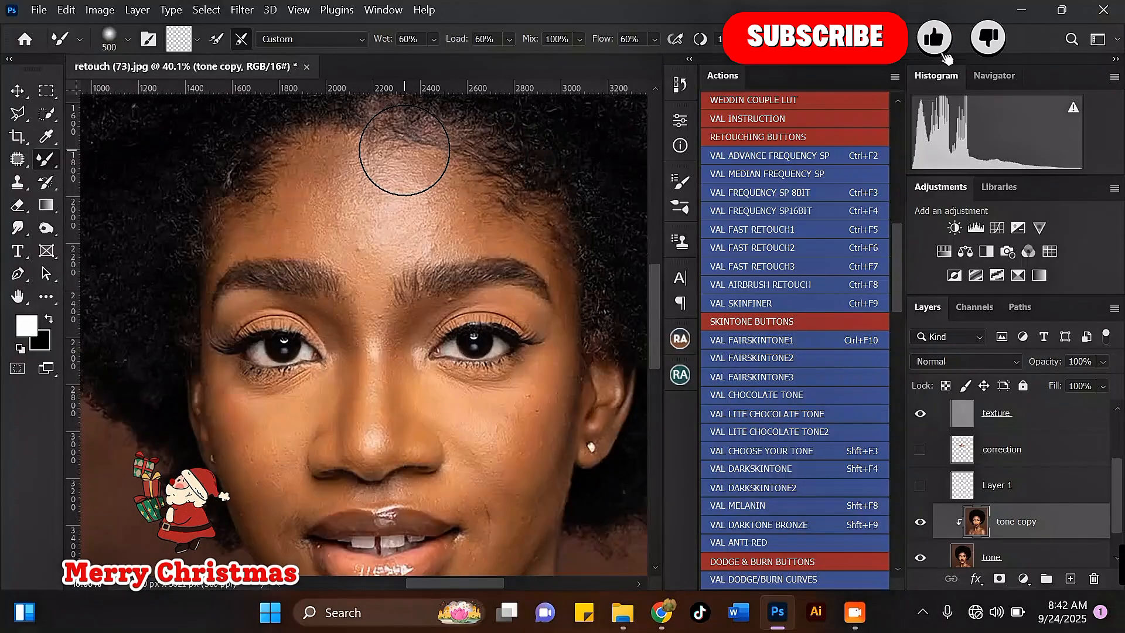
right_click(48, 166)
left_click(137, 159)
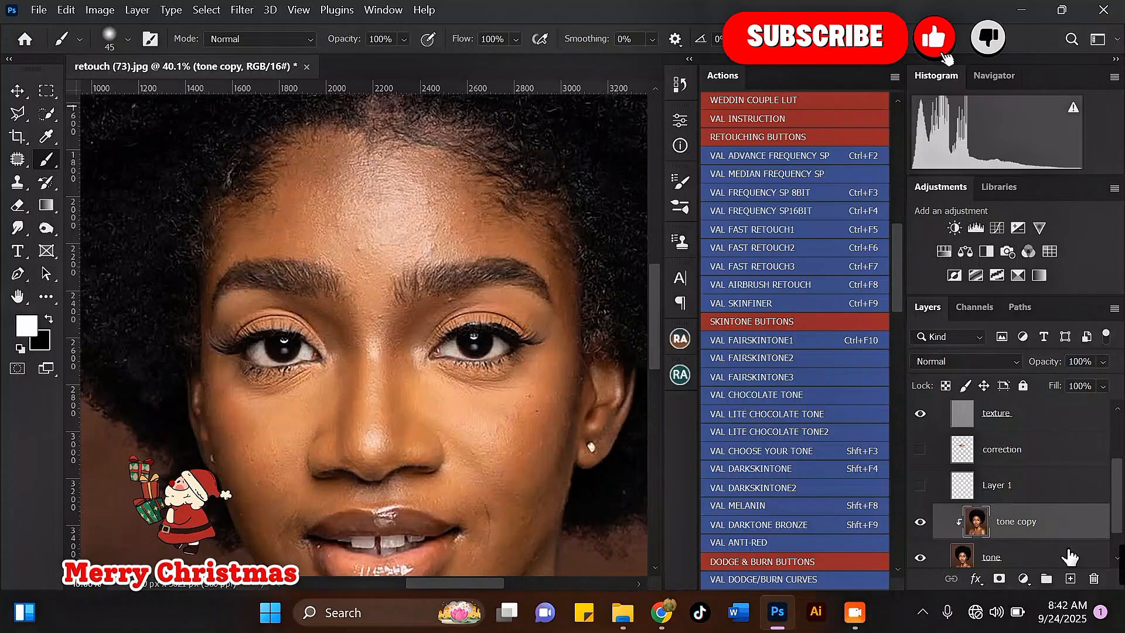
left_click(1069, 580)
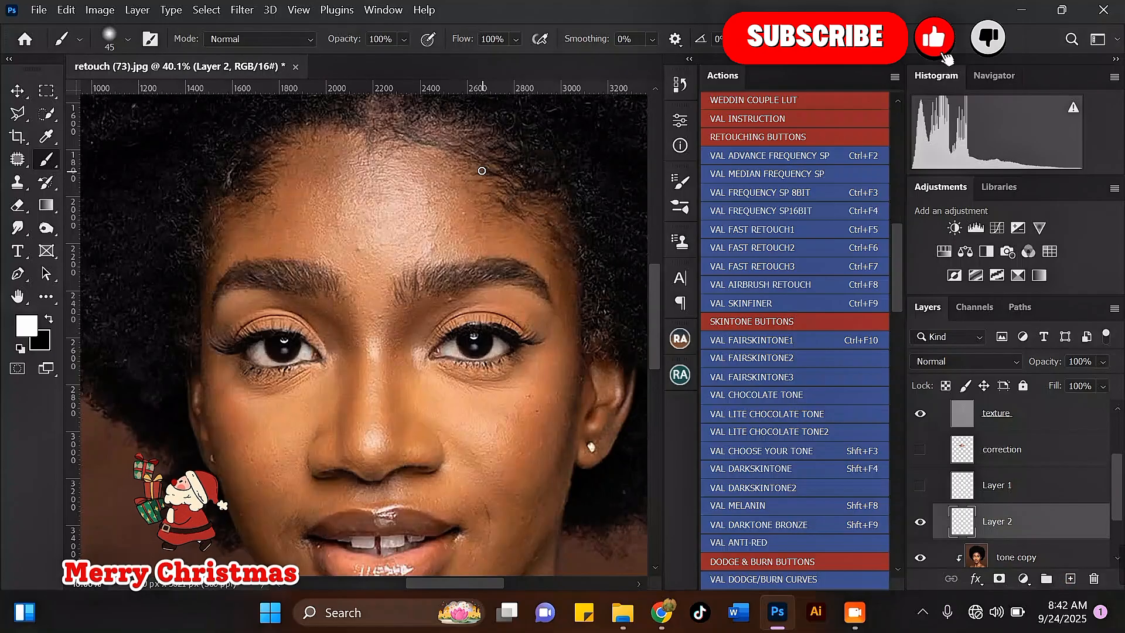
Mark the transition areas across the forehead with short white strokes using the 45 px brush.
left_click_drag(476, 168, 445, 235)
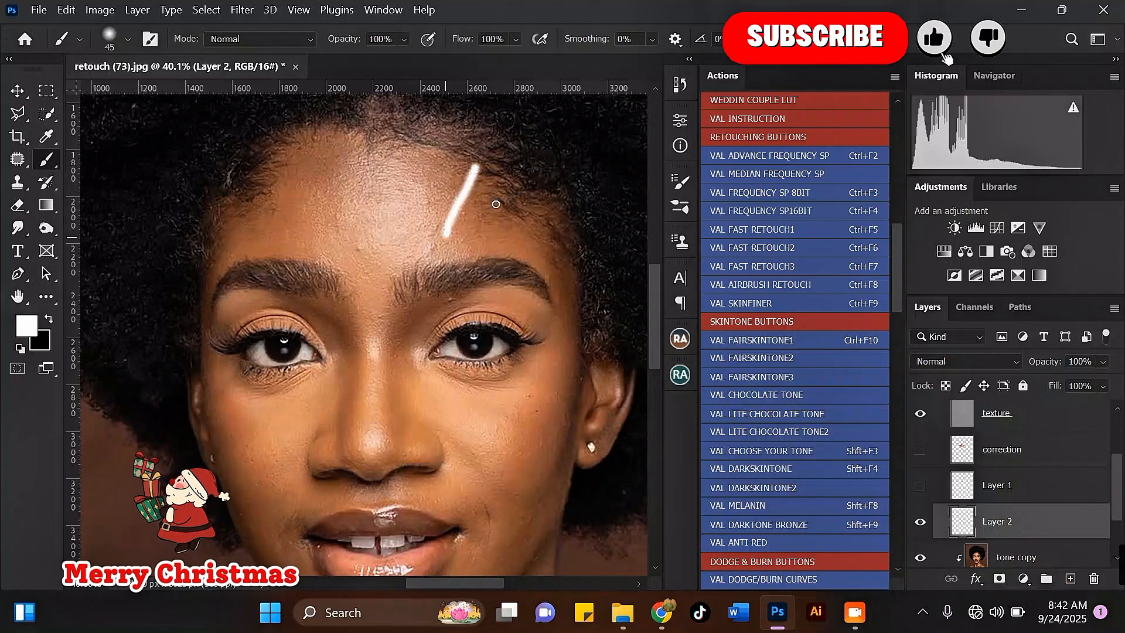
left_click_drag(509, 179, 475, 231)
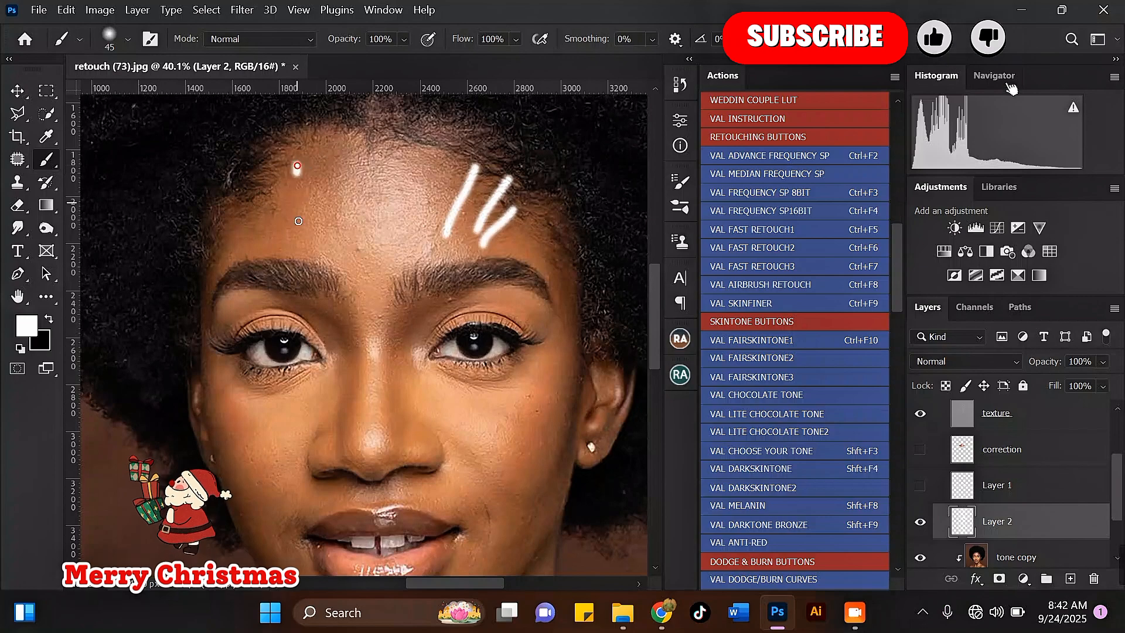
left_click_drag(297, 166, 298, 229)
left_click_drag(326, 155, 324, 191)
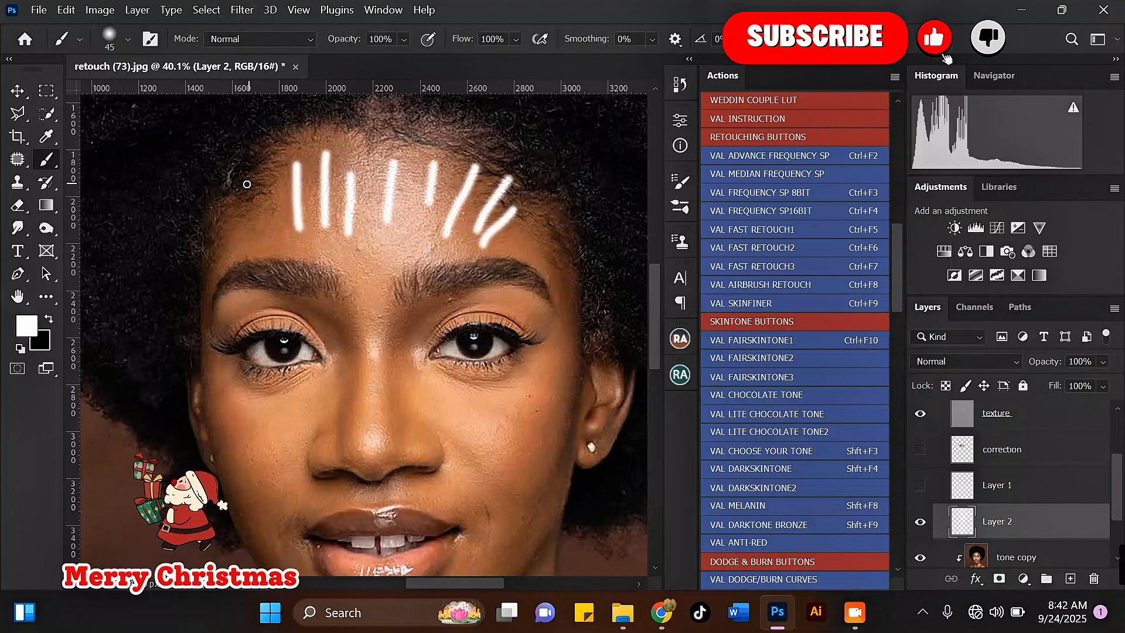
left_click_drag(247, 184, 298, 242)
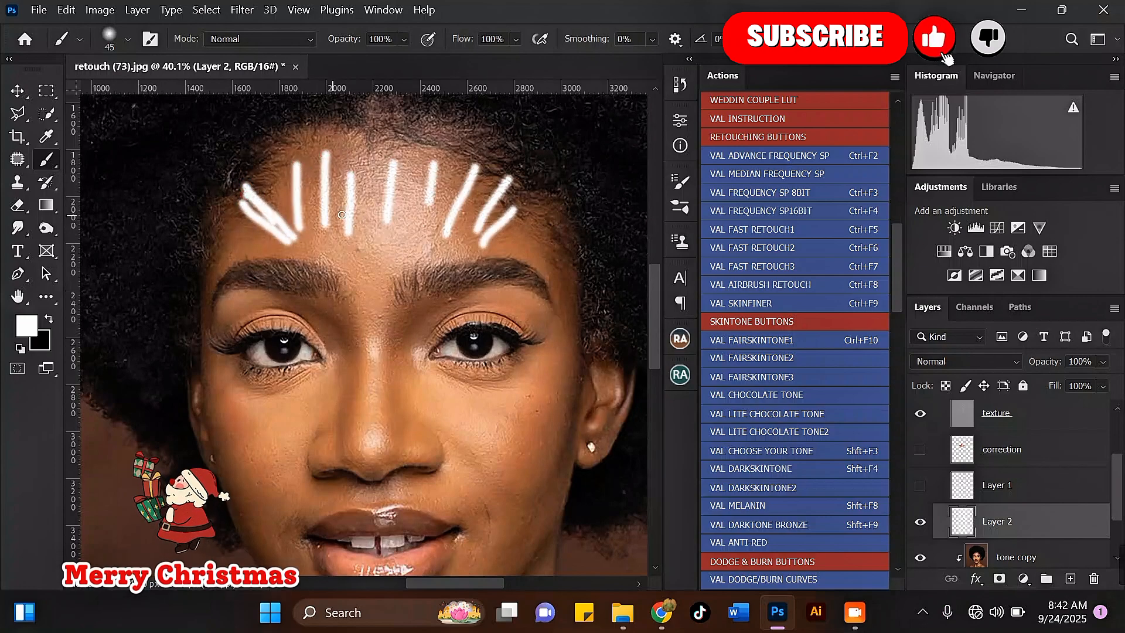
Mark both upper eyelids, the sides of the nose and the image-right under-eye area with white strokes.
left_click_drag(424, 328, 531, 310)
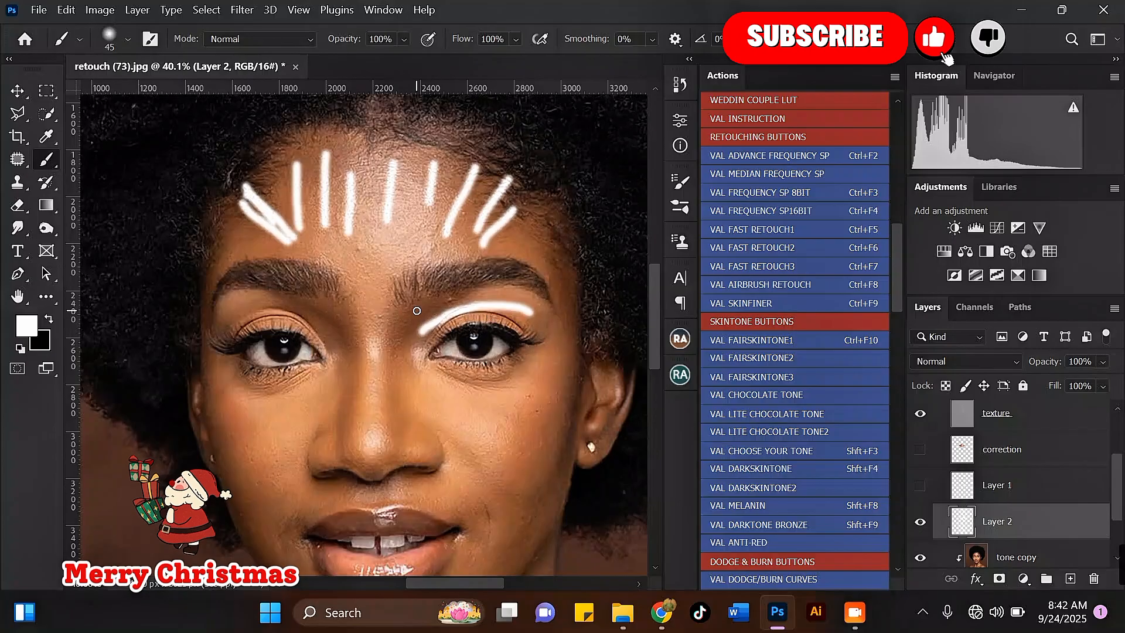
mouse_move(417, 310)
left_mouse_down()
mouse_move(477, 293)
mouse_move(521, 297)
left_mouse_up()
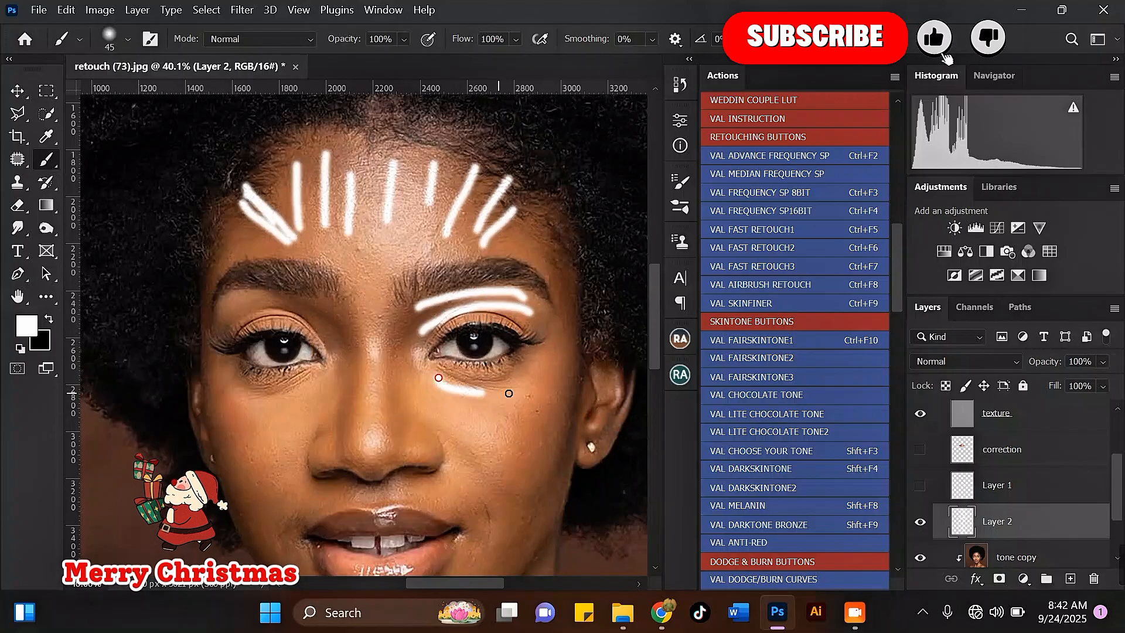
left_click_drag(409, 347, 402, 435)
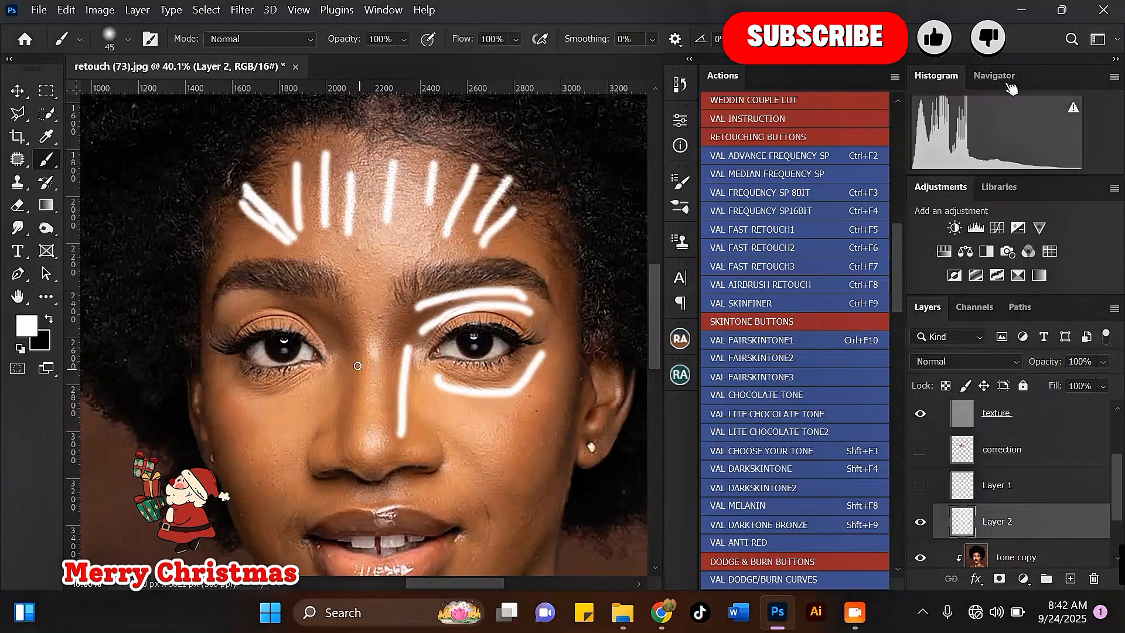
left_click_drag(324, 329, 218, 318)
scroll(371, 136, "down", 5)
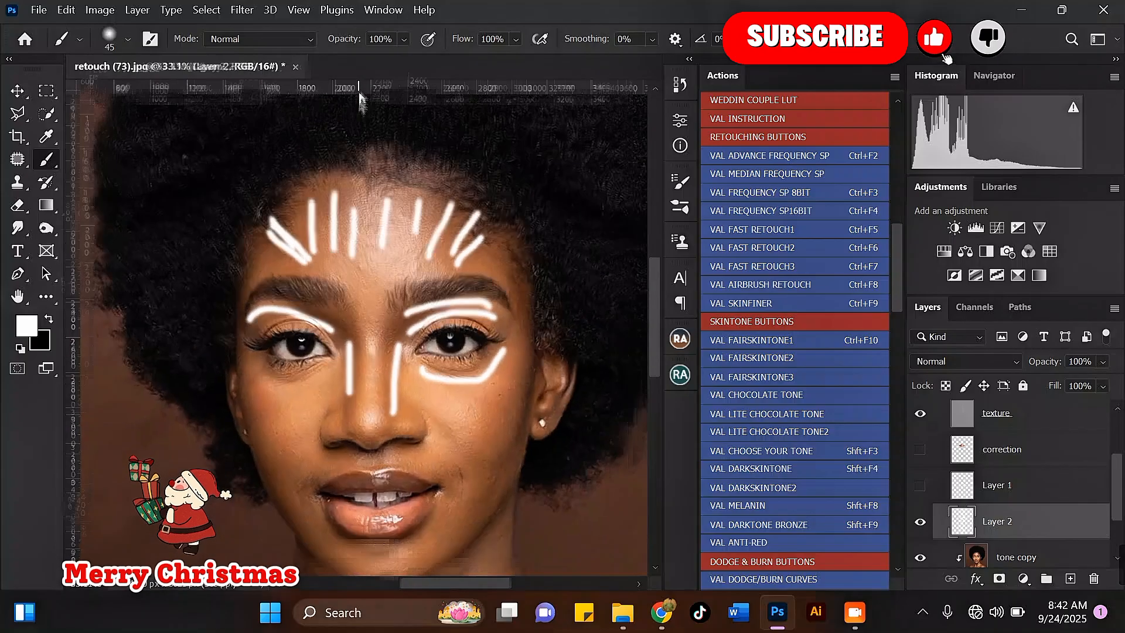
scroll(478, 212, "up", 5)
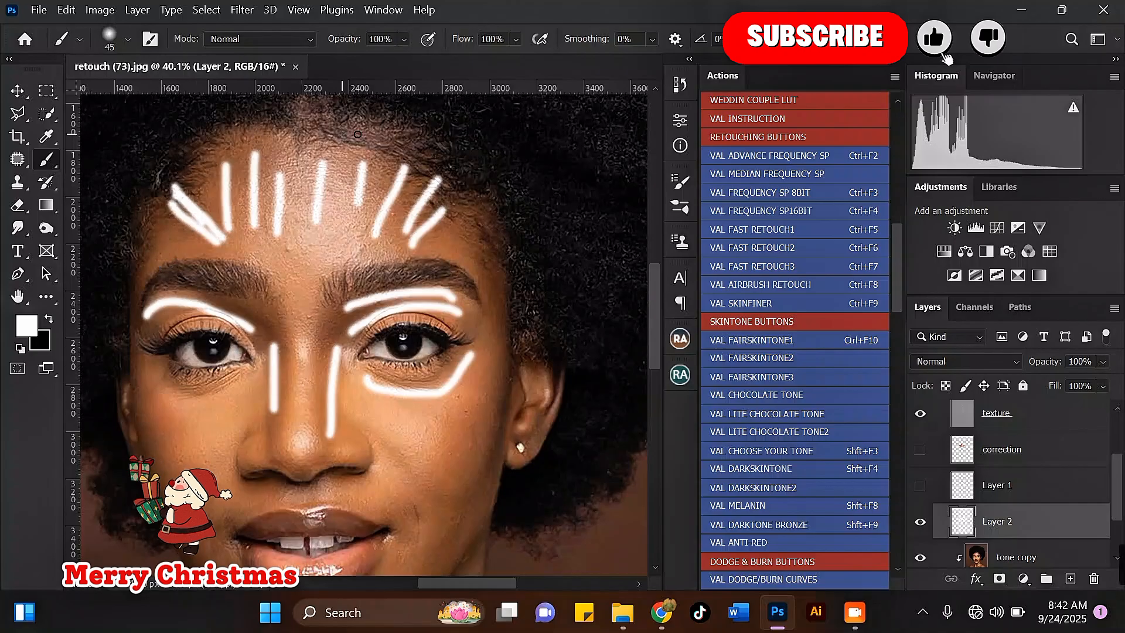
Mark both temples with curved white strokes running down from the hairline towards the outer brows.
left_click_drag(500, 288, 502, 297)
left_click_drag(419, 151, 508, 280)
left_click_drag(452, 202, 485, 273)
left_click_drag(206, 154, 150, 256)
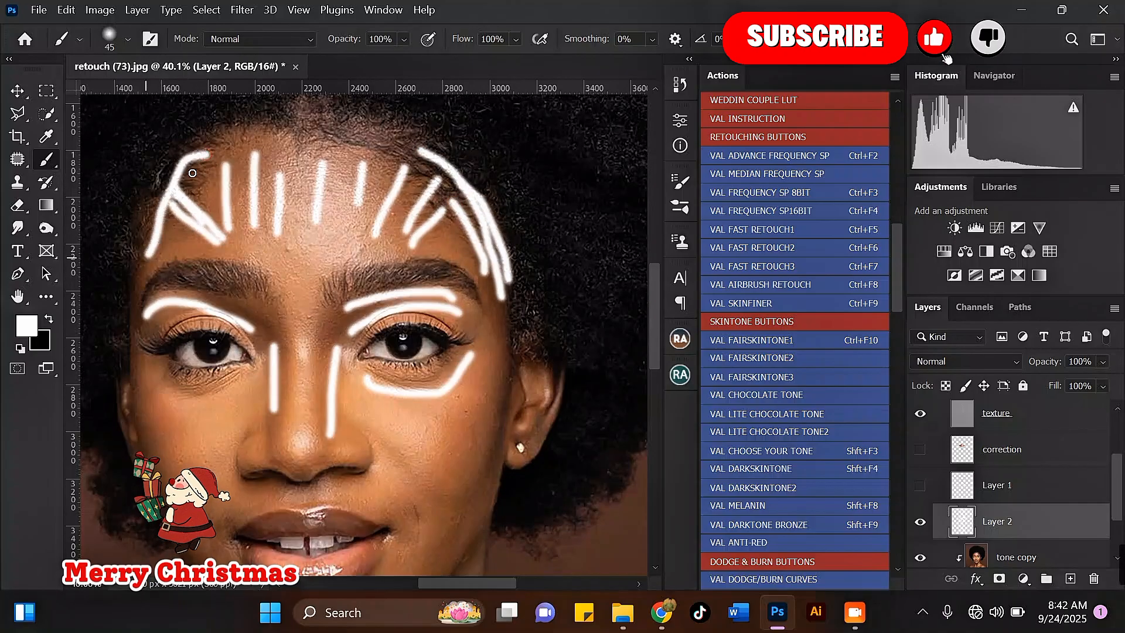
left_click_drag(173, 166, 128, 281)
Mark the outer cheeks, the jawline and the chin on both sides with white strokes.
scroll(337, 123, "down", 4)
scroll(400, 403, "up", 3)
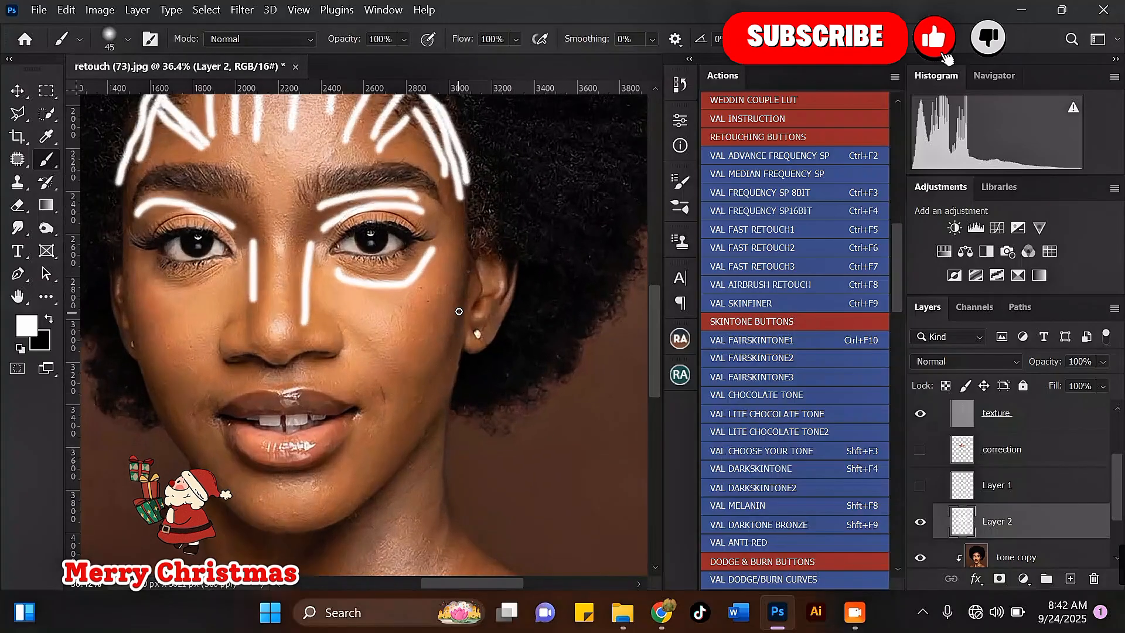
left_click_drag(458, 319, 413, 410)
left_click_drag(450, 311, 401, 417)
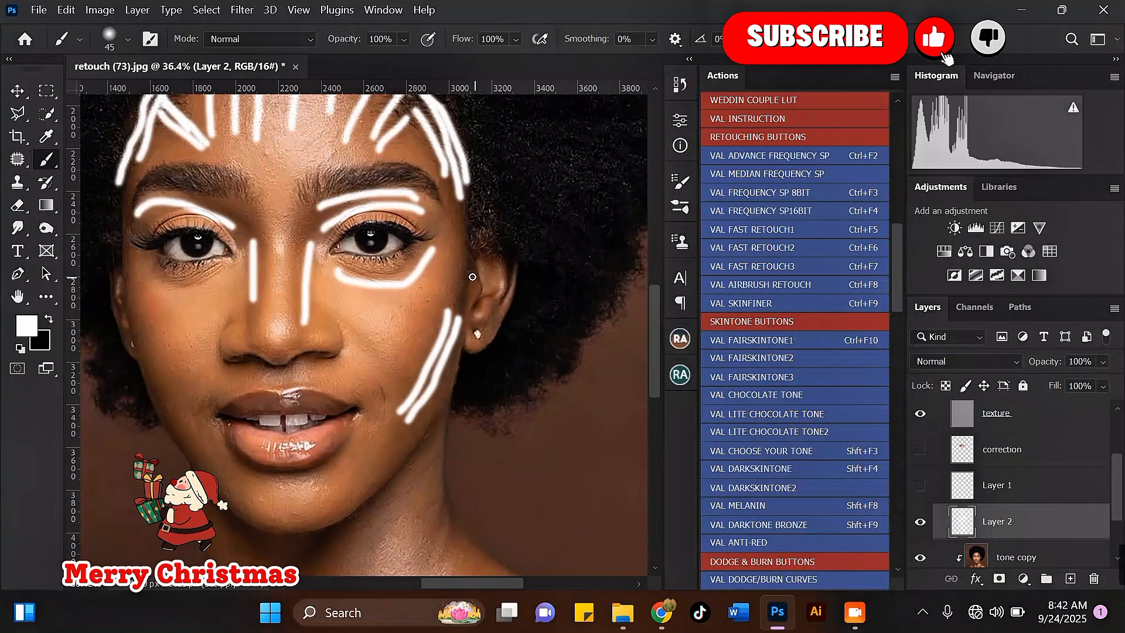
left_click_drag(439, 275, 391, 362)
left_click_drag(136, 313, 182, 412)
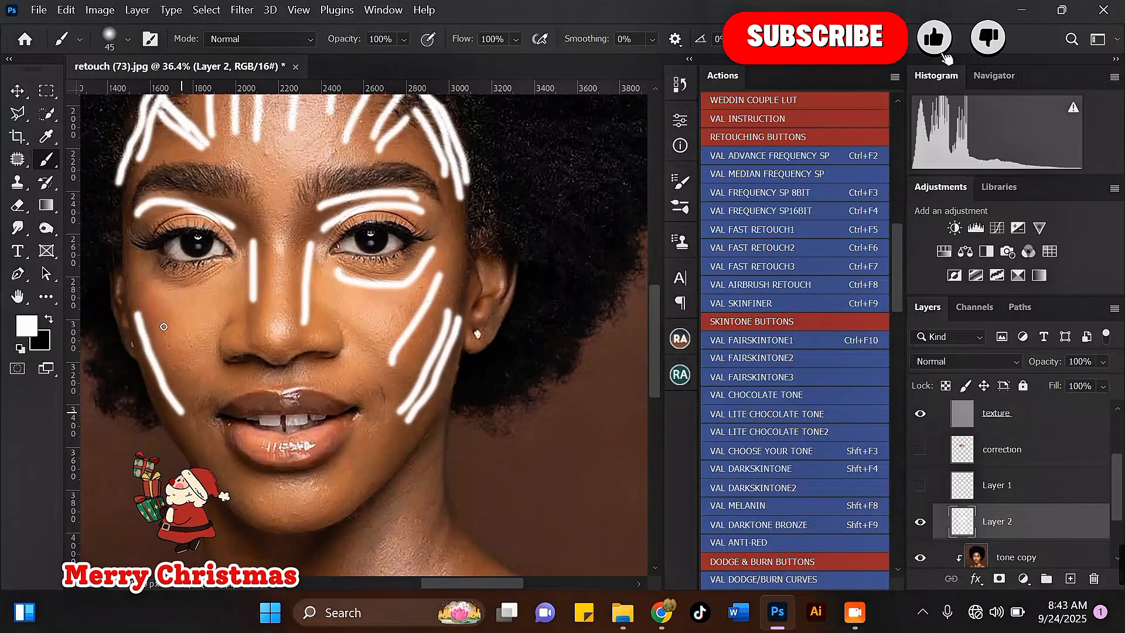
left_click_drag(147, 296, 208, 400)
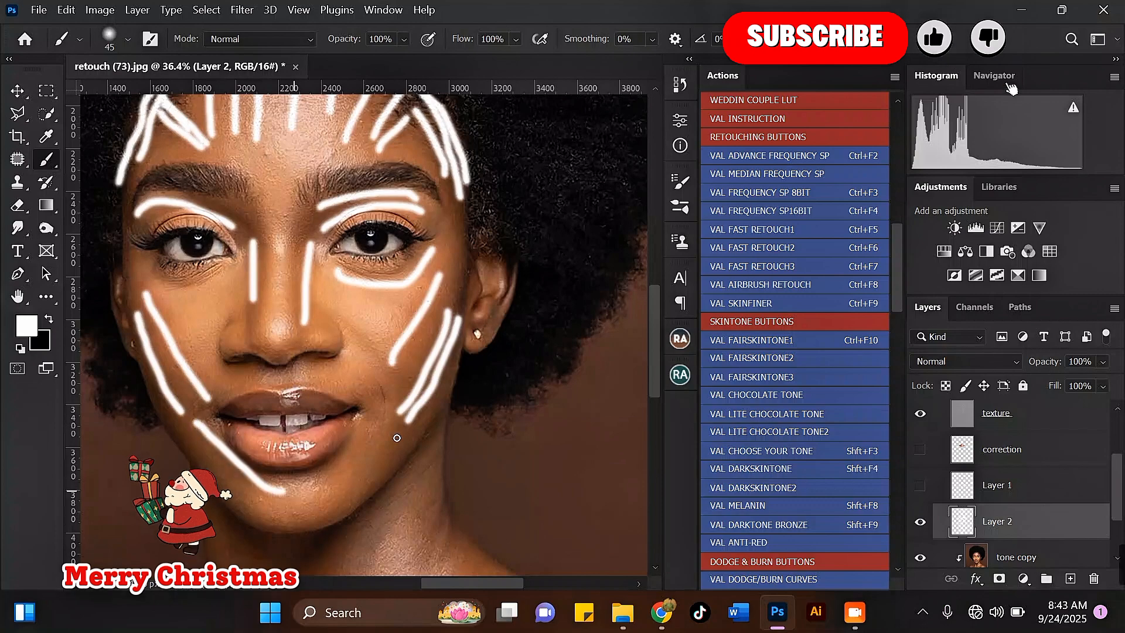
left_click_drag(387, 433, 320, 469)
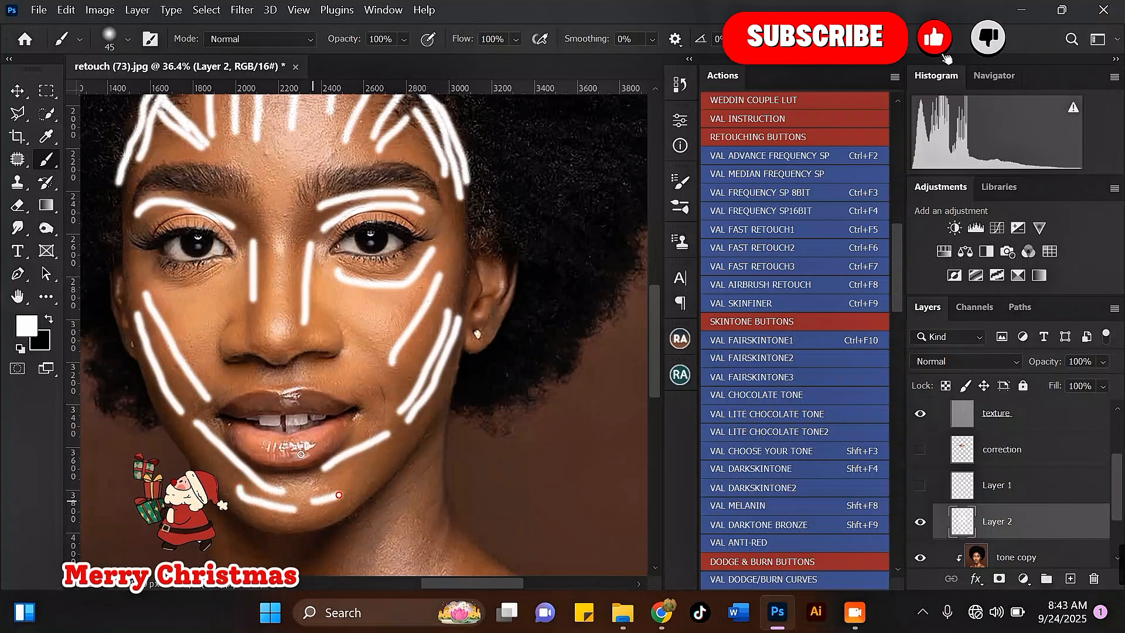
Mark the image-right collarbone and the upper chest with white strokes, and review the marks on the whole face.
scroll(300, 454, "down", 4)
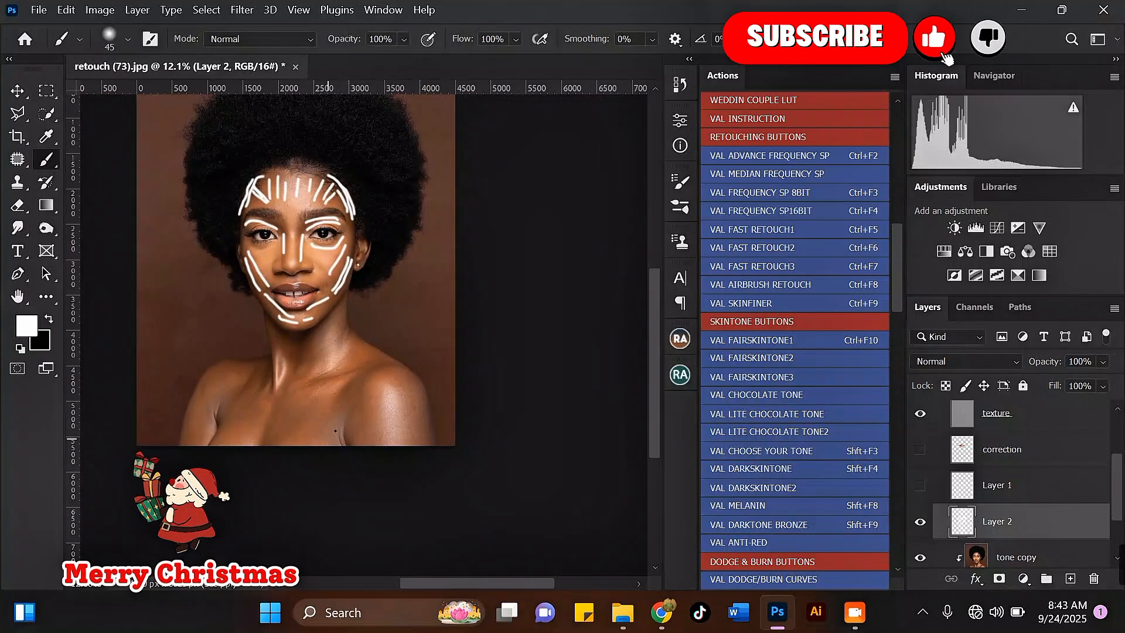
scroll(346, 416, "up", 3)
left_click_drag(270, 328, 373, 312)
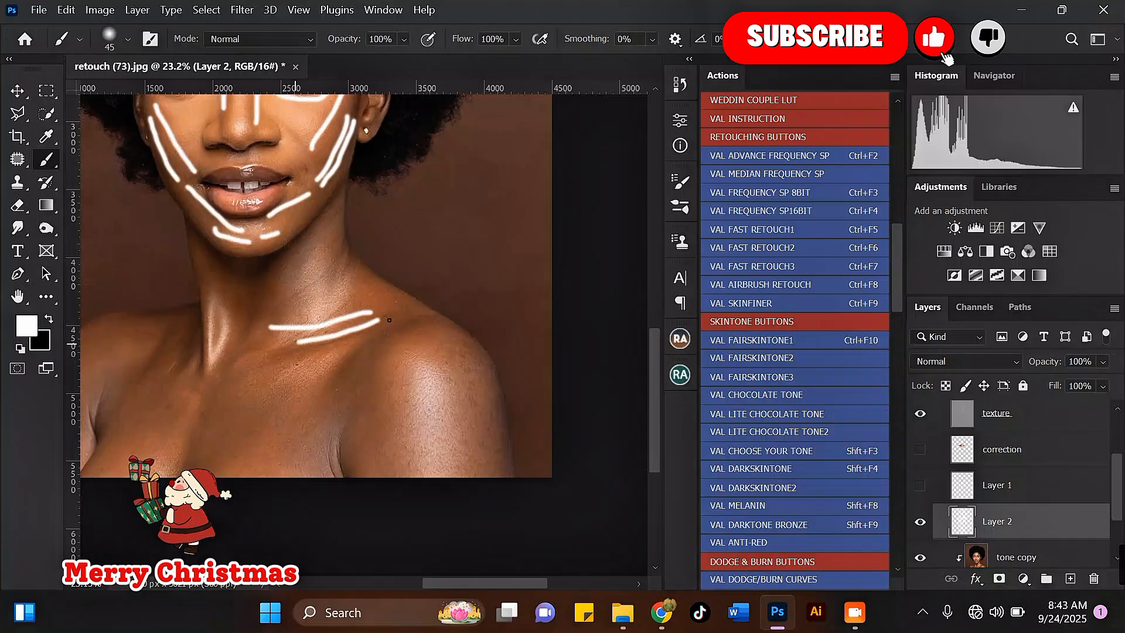
scroll(361, 324, "down", 3)
scroll(292, 345, "up", 2)
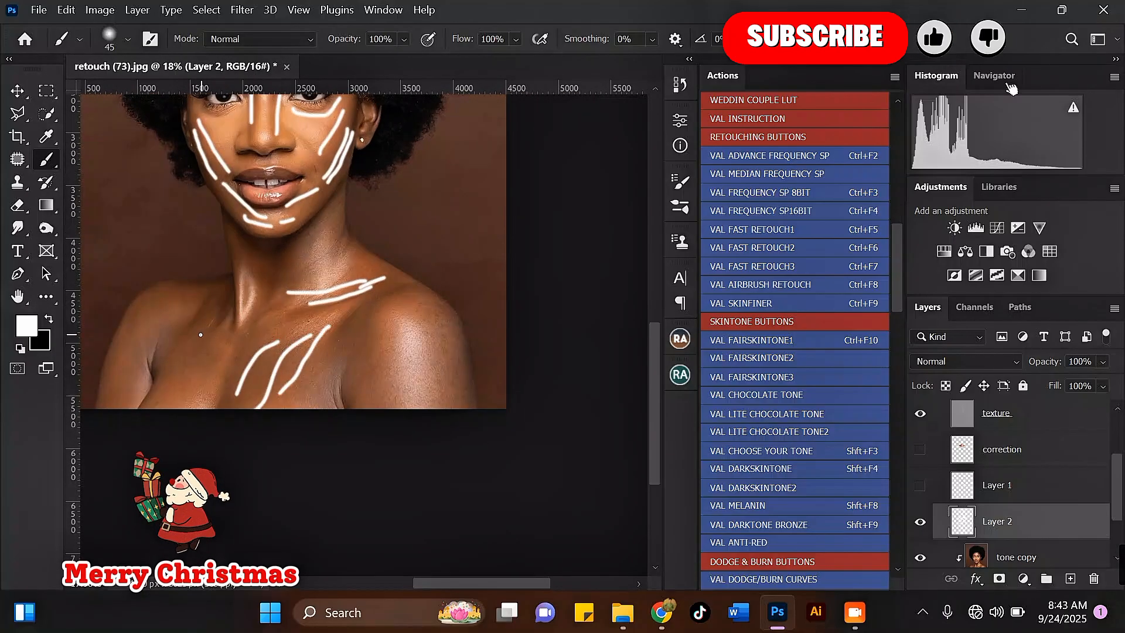
scroll(346, 377, "down", 2)
scroll(299, 148, "up", 4)
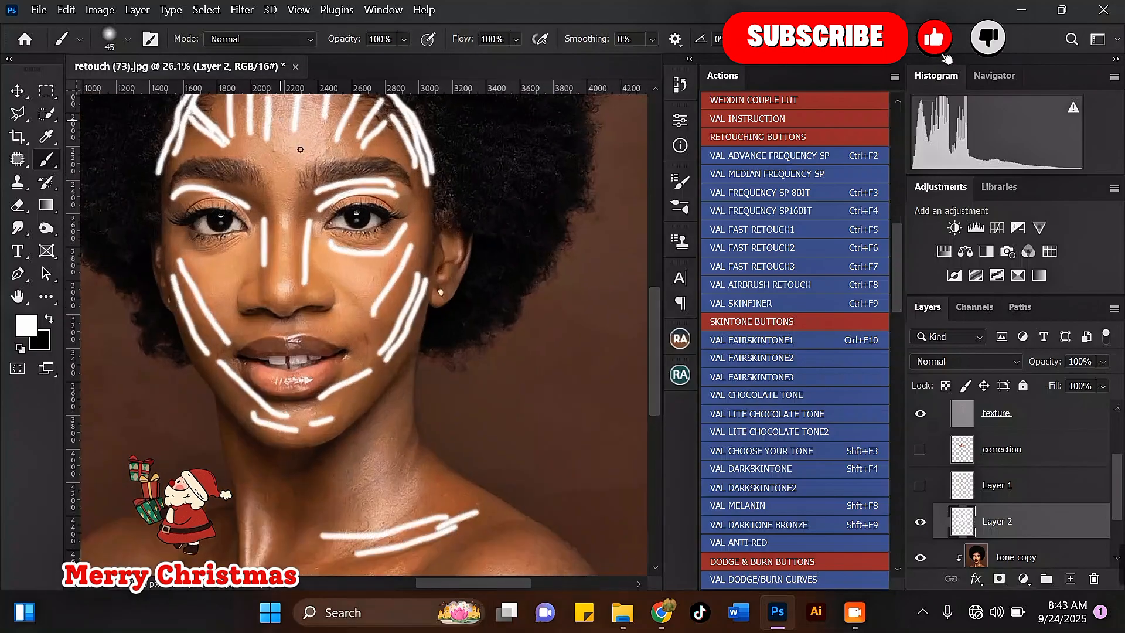
scroll(468, 295, "down", 2)
scroll(295, 145, "up", 2)
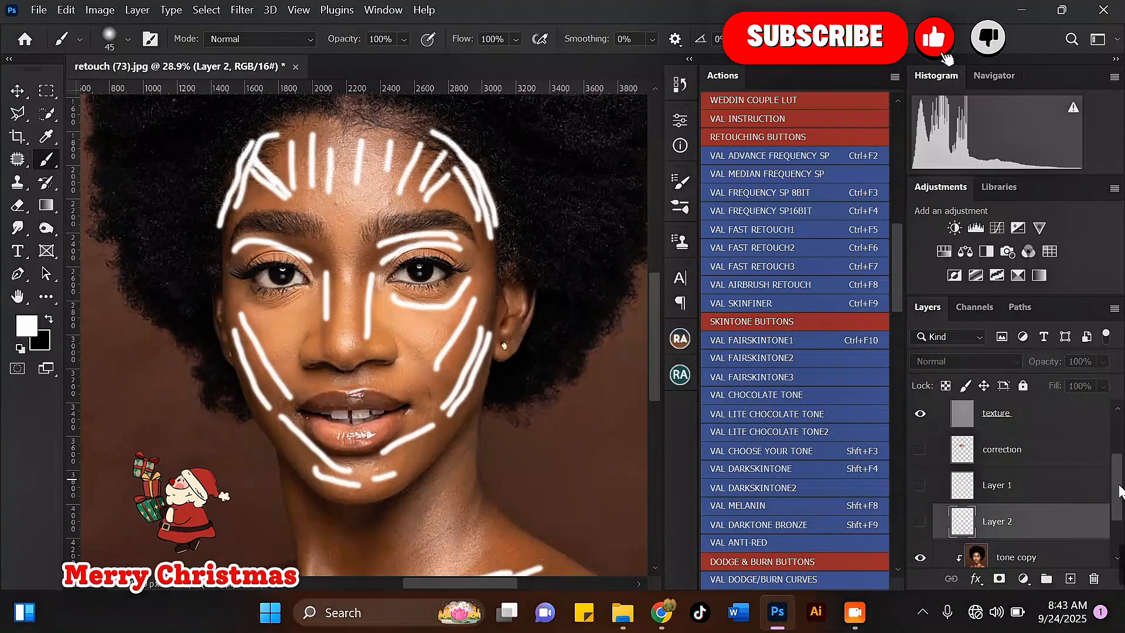
Hide the stroke layer, select tone copy and switch to the Mixer Brush reduced to 250 px.
left_click(921, 521)
scroll(996, 480, "down", 2)
left_click(1039, 483)
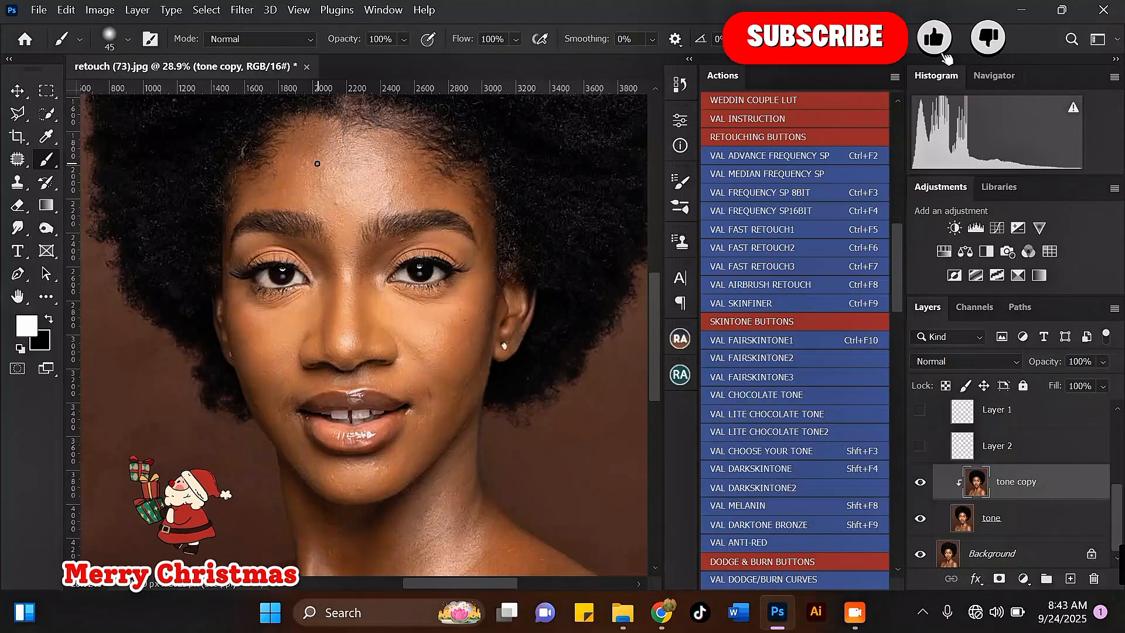
right_click(53, 163)
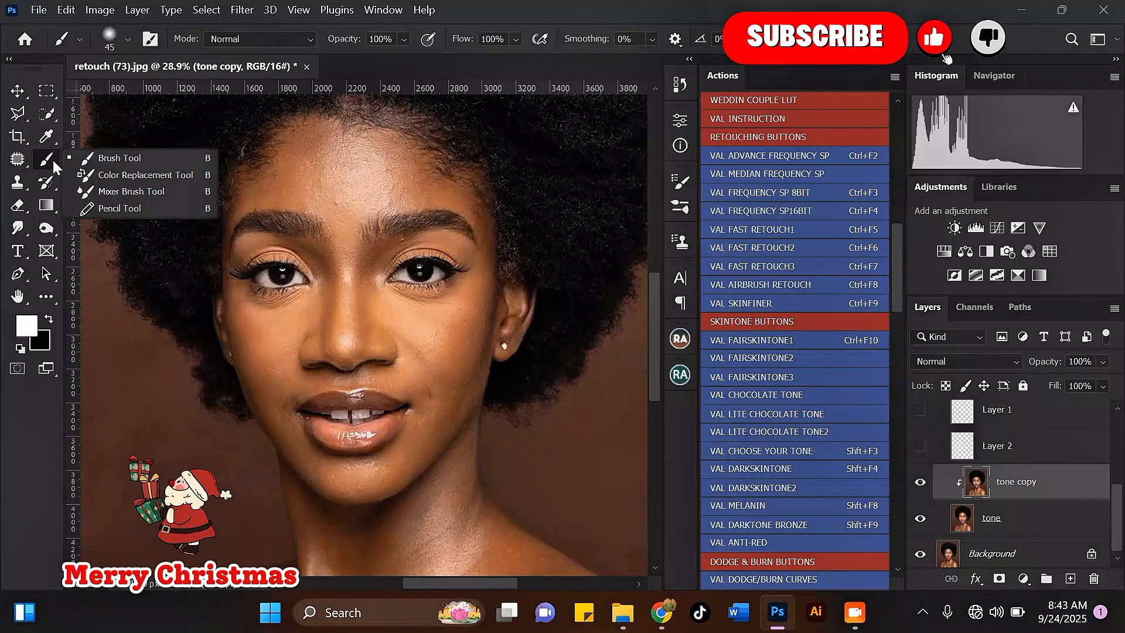
left_click(142, 188)
scroll(280, 138, "up", 3)
key("bracketleft")
key("bracketleft")
key("bracketleft")
key("bracketleft")
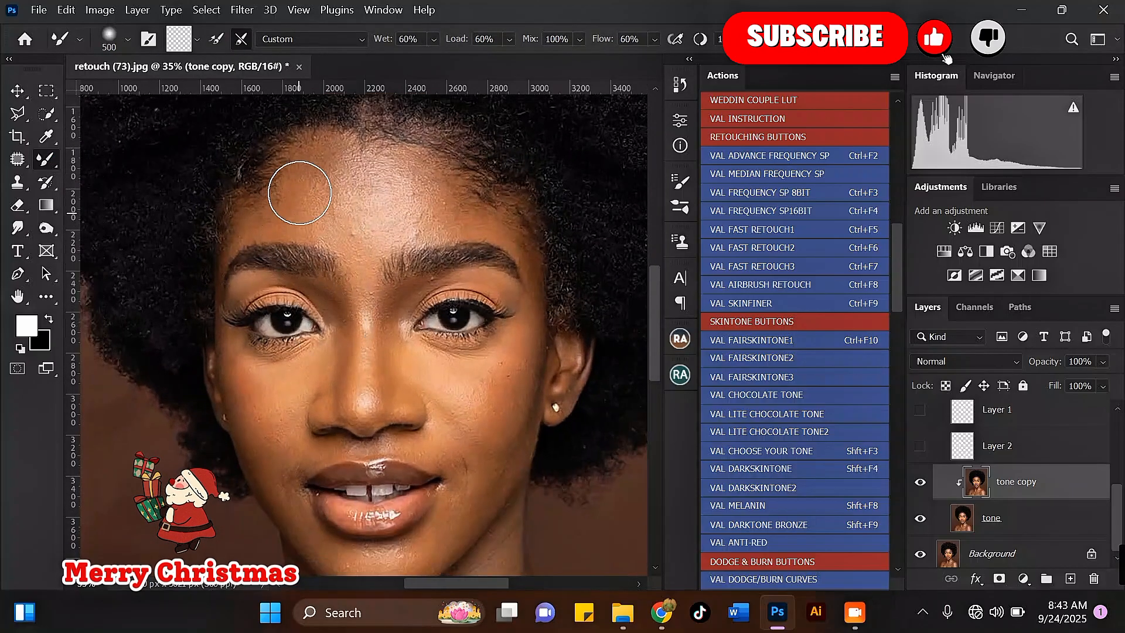
Blend the uneven tones on the image-left and upper forehead with the Mixer Brush, enlarging it to 300 px.
mouse_move(272, 160)
left_mouse_down()
mouse_move(265, 203)
mouse_move(304, 207)
left_mouse_up()
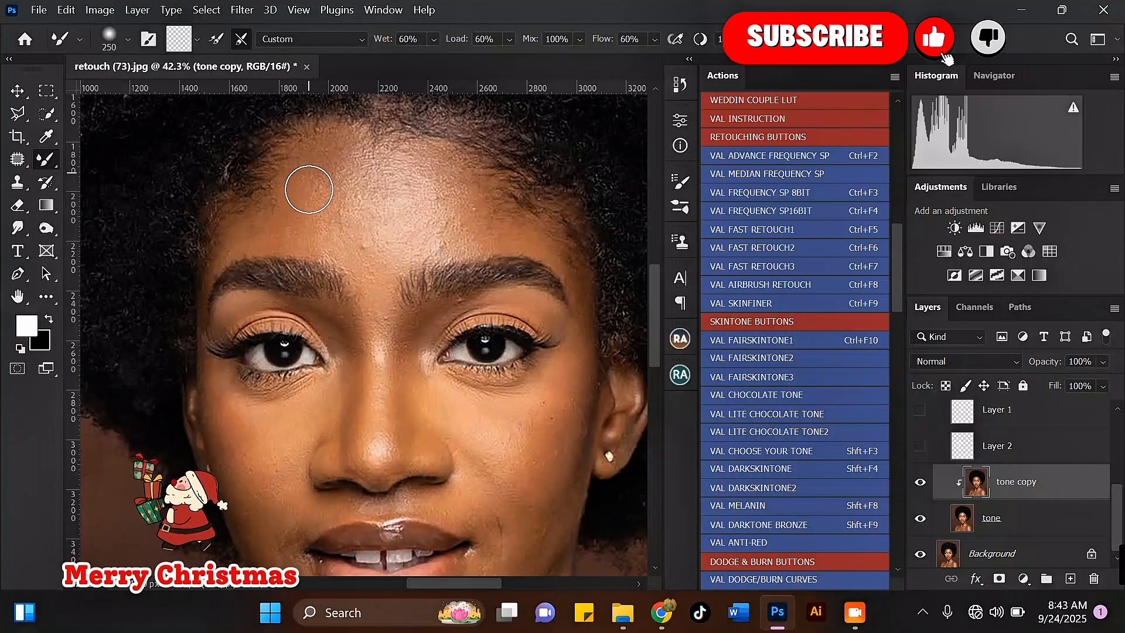
left_click_drag(309, 156, 313, 199)
key("bracketright")
mouse_move(335, 157)
left_mouse_down()
mouse_move(312, 233)
mouse_move(277, 221)
mouse_move(276, 203)
mouse_move(293, 156)
mouse_move(316, 148)
mouse_move(250, 194)
mouse_move(246, 225)
mouse_move(251, 203)
mouse_move(229, 228)
mouse_move(253, 188)
mouse_move(250, 226)
mouse_move(288, 190)
mouse_move(284, 199)
mouse_move(300, 163)
mouse_move(302, 225)
mouse_move(269, 190)
mouse_move(446, 171)
mouse_move(413, 170)
mouse_move(410, 202)
mouse_move(503, 228)
mouse_move(498, 215)
mouse_move(477, 222)
mouse_move(454, 200)
mouse_move(410, 245)
mouse_move(415, 185)
mouse_move(382, 157)
left_mouse_up()
key("bracketleft")
key("bracketright")
key("bracketright")
key("bracketright")
scroll(377, 171, "down", 1)
scroll(383, 156, "down", 3)
scroll(330, 170, "up", 3)
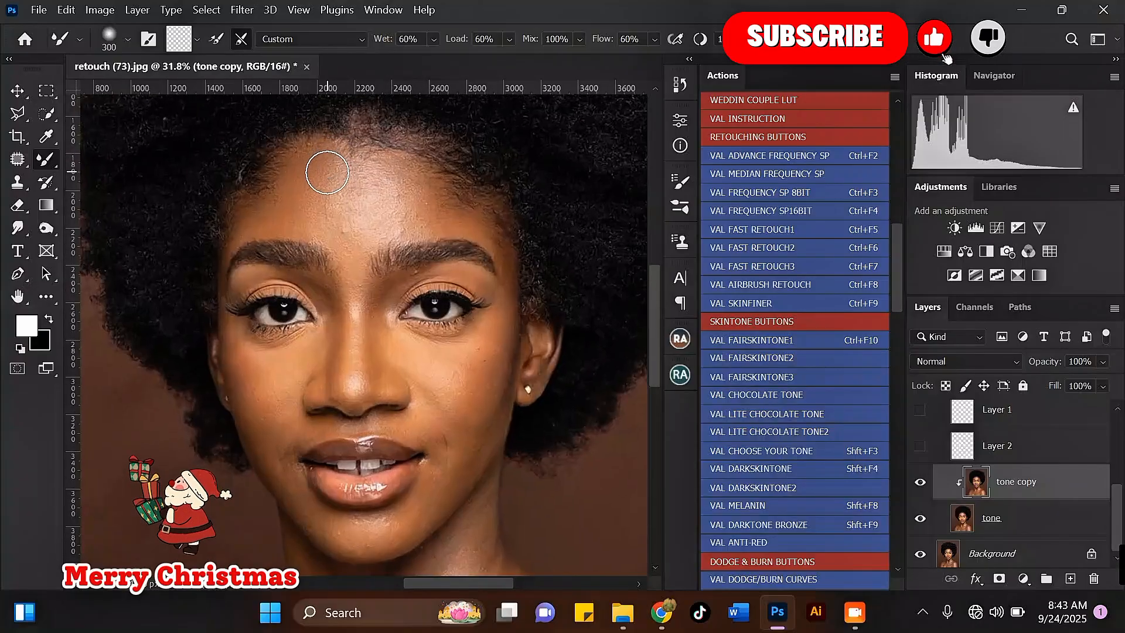
Blend the tones through the central forehead and across to the image-right temple with the 300 px Mixer Brush.
mouse_move(327, 226)
left_mouse_down()
mouse_move(303, 185)
mouse_move(302, 197)
mouse_move(350, 141)
left_mouse_up()
key("]")
key("bracketleft")
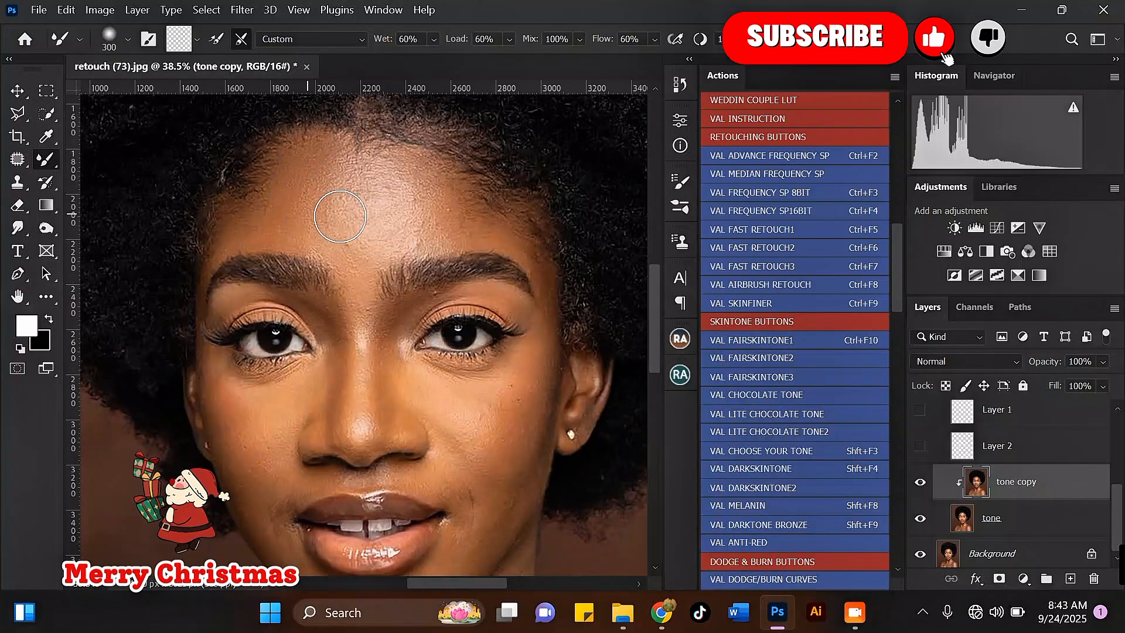
mouse_move(339, 243)
left_mouse_down()
mouse_move(384, 191)
mouse_move(418, 200)
mouse_move(410, 206)
mouse_move(427, 180)
mouse_move(483, 187)
mouse_move(469, 166)
mouse_move(485, 197)
mouse_move(439, 169)
mouse_move(414, 222)
left_mouse_up()
key("]")
key("bracketleft")
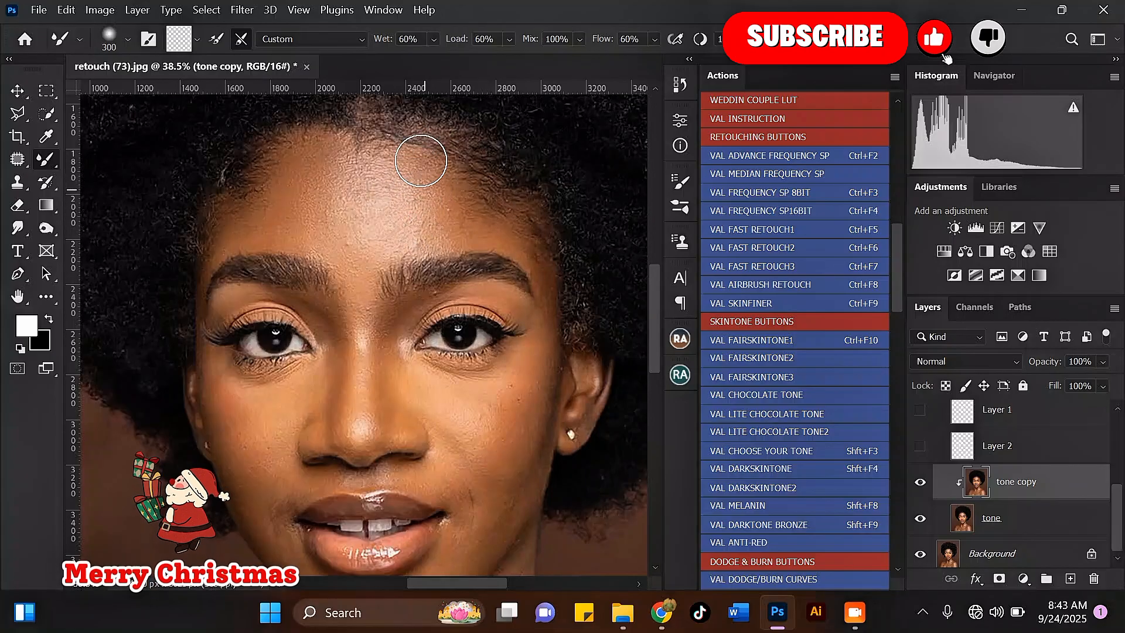
mouse_move(347, 136)
left_mouse_down()
mouse_move(354, 165)
mouse_move(338, 171)
mouse_move(332, 213)
mouse_move(353, 239)
left_mouse_up()
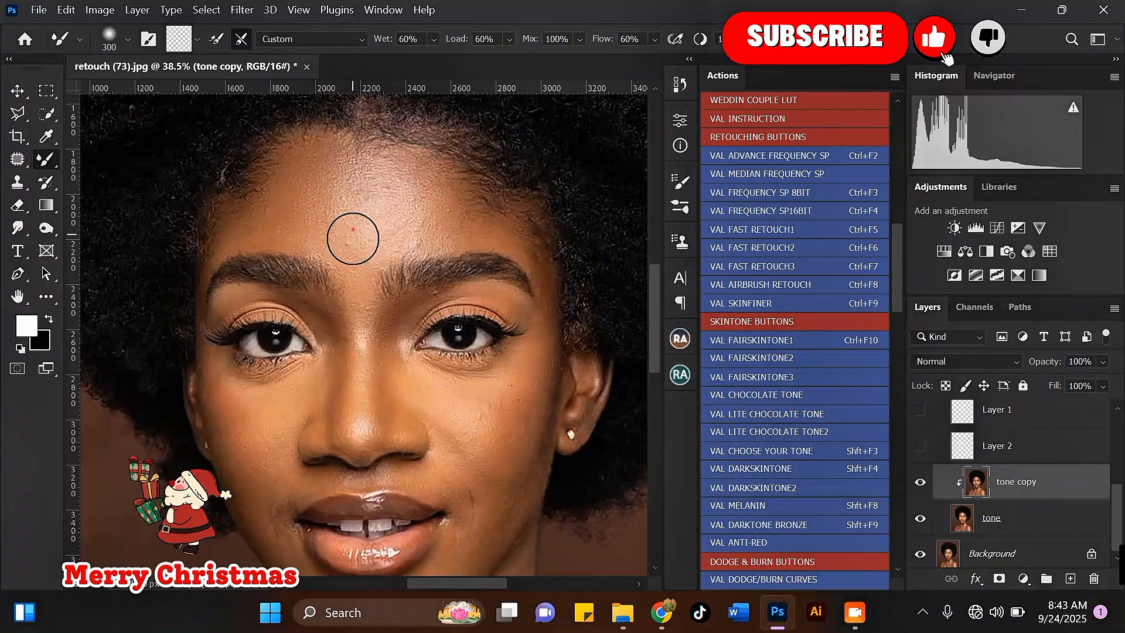
key("bracketleft")
mouse_move(311, 206)
left_mouse_down()
mouse_move(333, 199)
mouse_move(334, 245)
mouse_move(355, 254)
mouse_move(399, 197)
mouse_move(422, 225)
mouse_move(387, 160)
mouse_move(379, 174)
mouse_move(327, 169)
mouse_move(343, 183)
mouse_move(341, 222)
mouse_move(356, 257)
mouse_move(404, 218)
mouse_move(426, 222)
mouse_move(420, 179)
mouse_move(468, 204)
left_mouse_up()
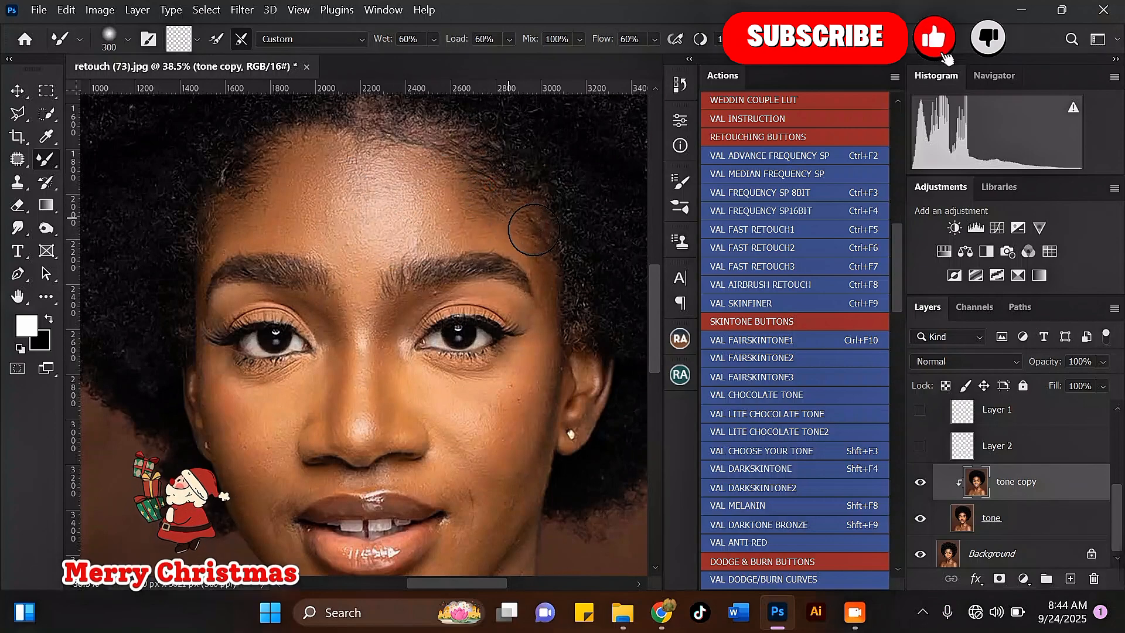
Blend the tones from the image-right temple up to the hairline, enlarging the Mixer Brush to 400 px.
mouse_move(525, 232)
left_mouse_down()
mouse_move(518, 199)
mouse_move(516, 231)
mouse_move(485, 188)
left_mouse_up()
scroll(409, 222, "down", 6)
key("bracketright")
key("bracketright")
key("bracketright")
key("bracketright")
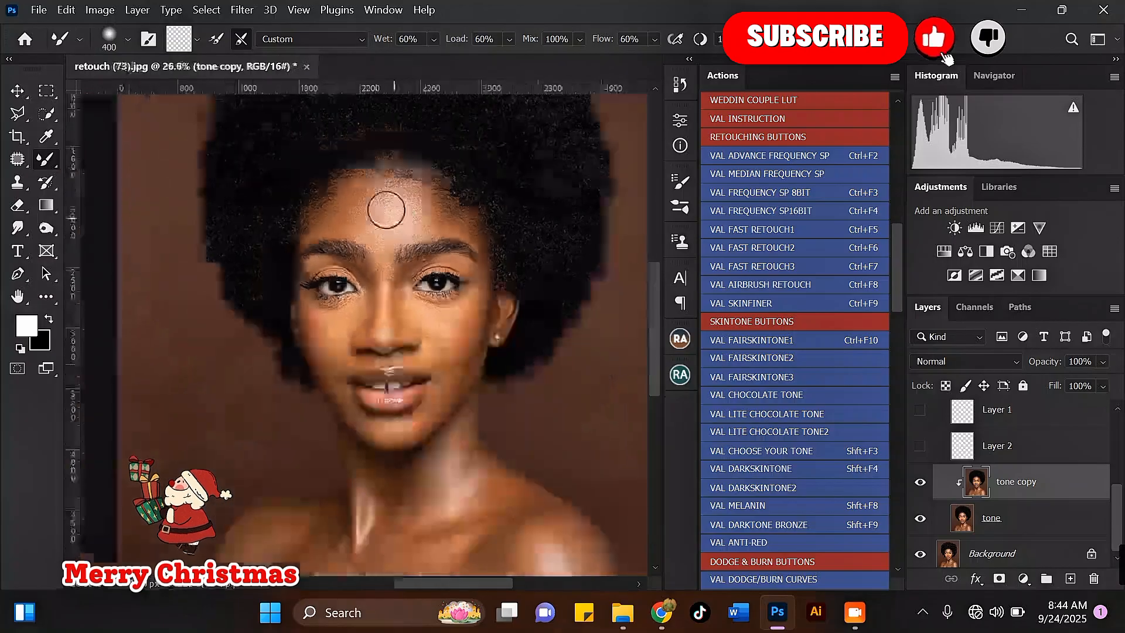
scroll(402, 179, "up", 5)
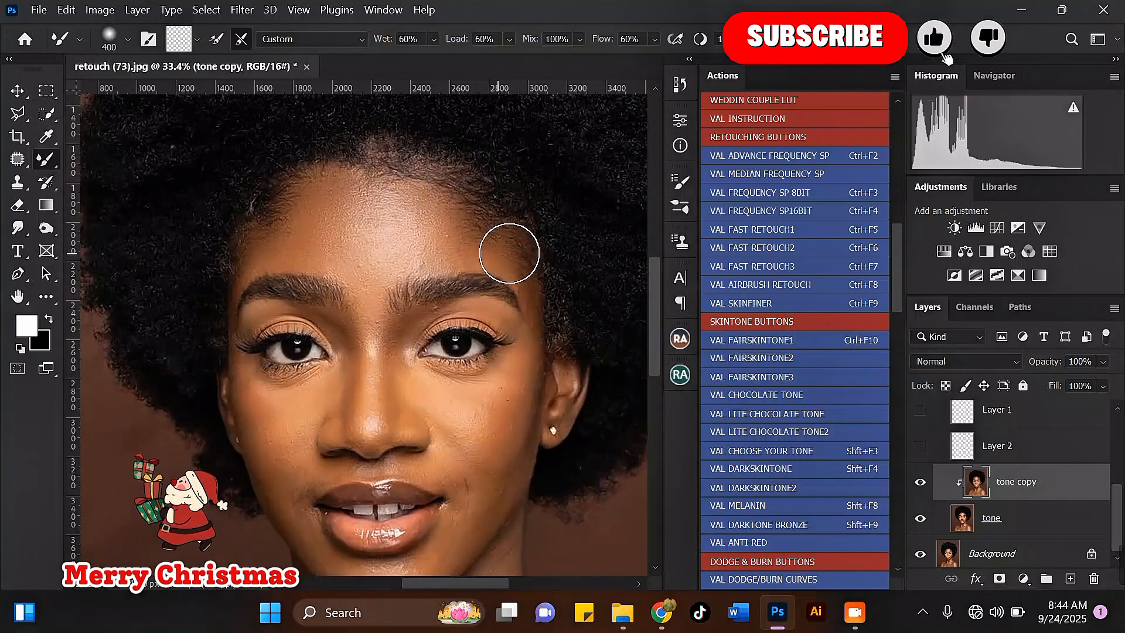
left_click_drag(510, 255, 446, 181)
mouse_move(448, 235)
left_mouse_down()
mouse_move(385, 161)
mouse_move(330, 181)
mouse_move(361, 169)
mouse_move(364, 180)
mouse_move(344, 168)
mouse_move(360, 160)
mouse_move(319, 162)
mouse_move(375, 151)
mouse_move(456, 192)
left_mouse_up()
Blend the image-left upper forehead with the 300 px Mixer Brush and the centre above the brows at 400 px.
key("bracketleft")
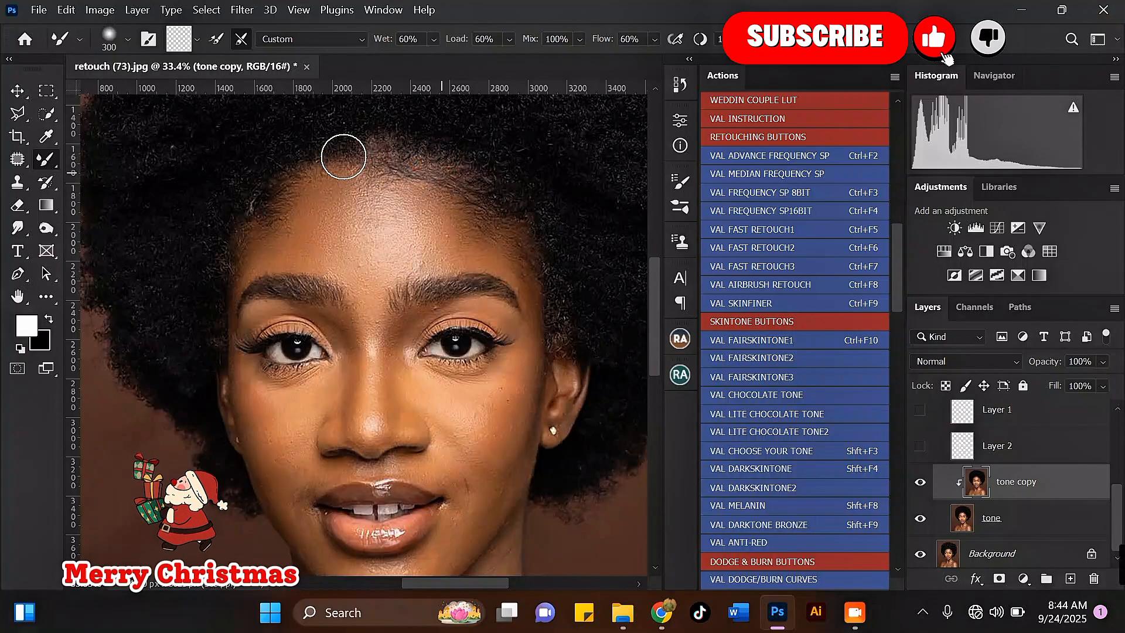
mouse_move(305, 184)
left_mouse_down()
mouse_move(264, 227)
mouse_move(257, 262)
mouse_move(271, 219)
mouse_move(321, 228)
mouse_move(347, 258)
left_mouse_up()
key("bracketleft")
key("bracketright")
key("bracketright")
mouse_move(369, 252)
left_mouse_down()
mouse_move(343, 213)
mouse_move(332, 255)
mouse_move(334, 213)
left_mouse_up()
scroll(333, 178, "up", 2)
key("bracketleft")
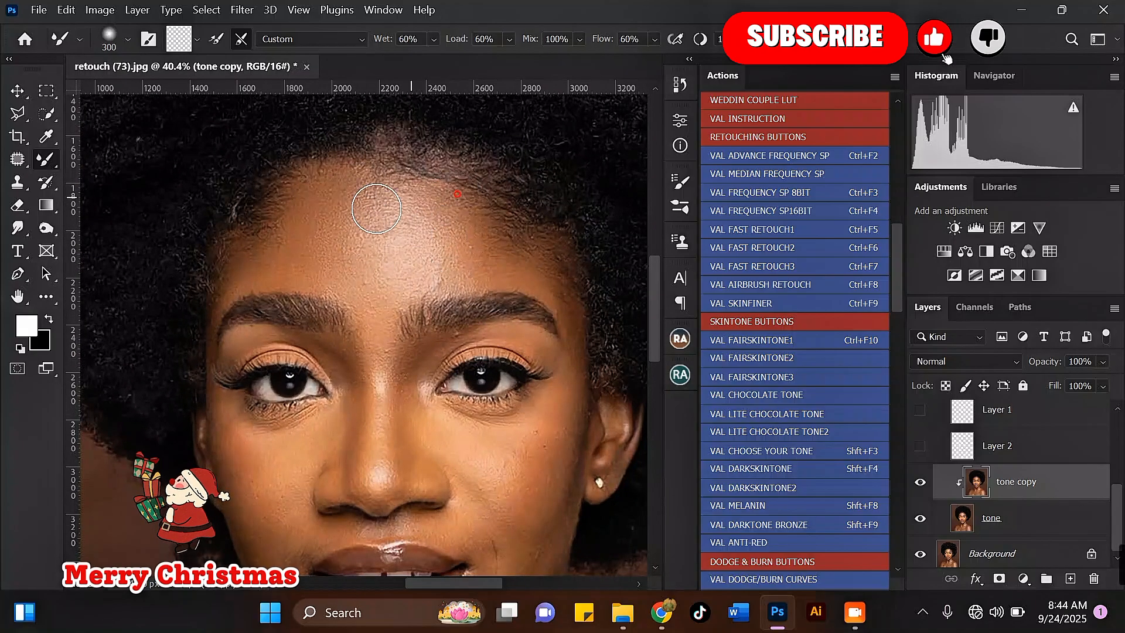
Soften the highlight transitions across the central forehead with the 400 px Mixer Brush.
scroll(415, 148, "down", 2)
scroll(427, 194, "up", 2)
key("bracketright")
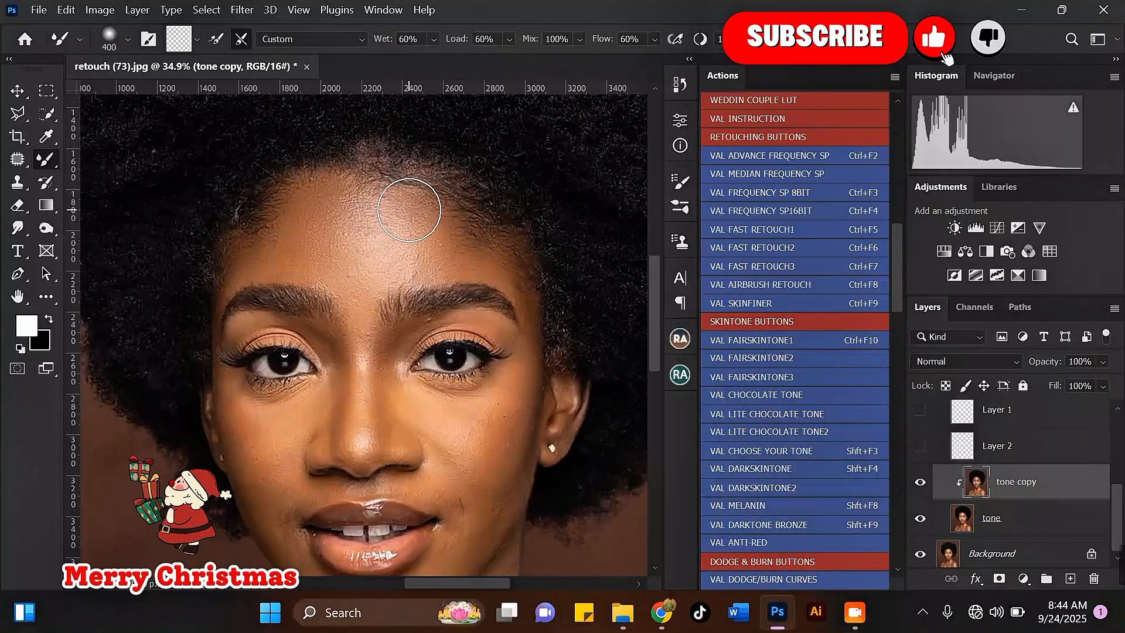
mouse_move(363, 199)
left_mouse_down()
mouse_move(365, 222)
mouse_move(407, 237)
mouse_move(436, 218)
mouse_move(430, 192)
mouse_move(383, 188)
mouse_move(324, 206)
mouse_move(319, 256)
mouse_move(332, 249)
mouse_move(370, 273)
left_mouse_up()
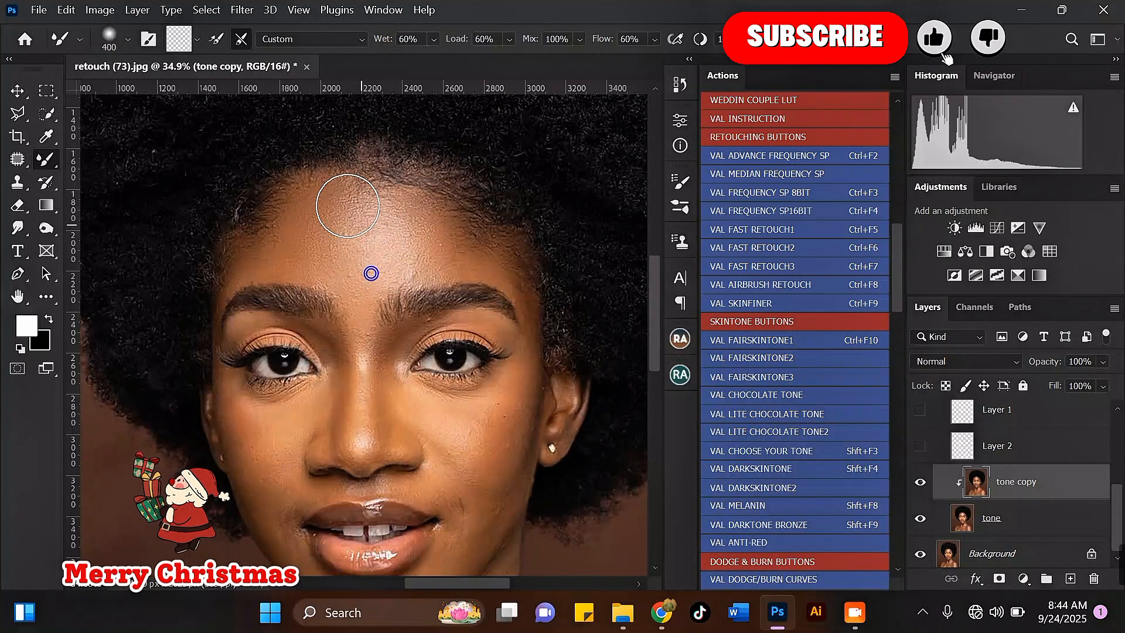
key("bracketleft")
key("bracketright")
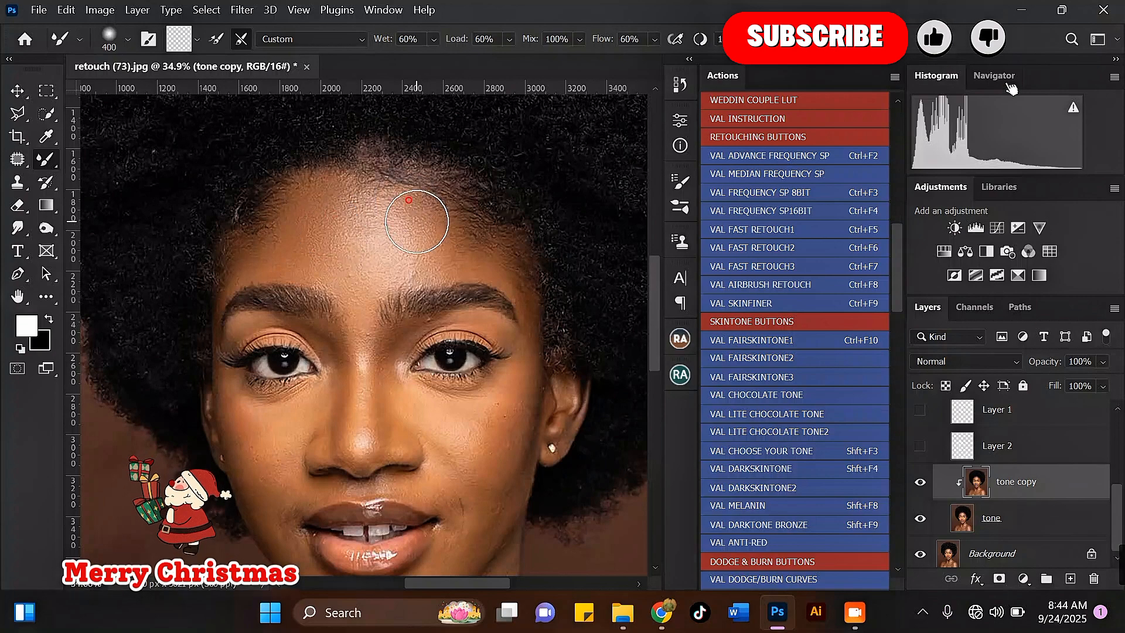
mouse_move(434, 241)
left_mouse_down()
mouse_move(435, 221)
mouse_move(400, 267)
left_mouse_up()
mouse_move(331, 214)
left_mouse_down()
mouse_move(304, 253)
mouse_move(359, 280)
mouse_move(367, 196)
left_mouse_up()
mouse_move(407, 232)
left_mouse_down()
mouse_move(402, 213)
mouse_move(449, 194)
mouse_move(414, 175)
mouse_move(389, 201)
mouse_move(405, 213)
left_mouse_up()
Blend the image-right hairline edge and the area above the image-left inner brow, reducing the Mixer Brush to 300 px.
key("bracketleft")
key("bracketleft")
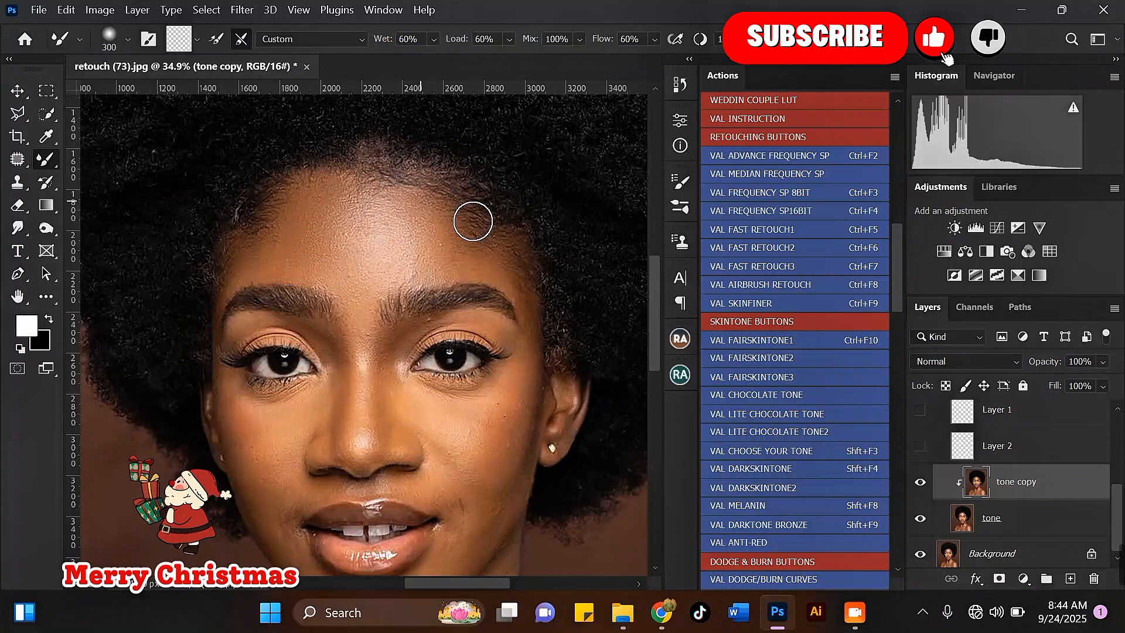
left_click_drag(476, 233, 449, 231)
mouse_move(330, 255)
left_mouse_down()
mouse_move(327, 245)
mouse_move(346, 305)
left_mouse_up()
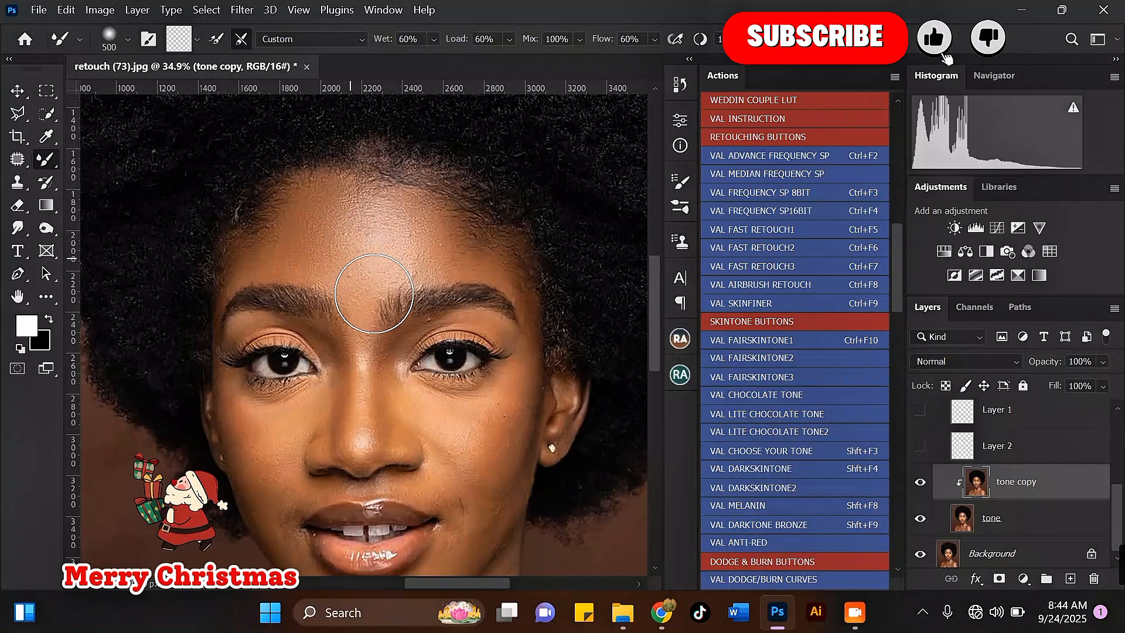
Blend the dark transition on the image-right temple above the brow tail with the 250 px Mixer Brush.
scroll(378, 252, "down", 5)
key("bracketright")
key("bracketright")
scroll(398, 218, "up", 5)
key("bracketleft")
key("bracketleft")
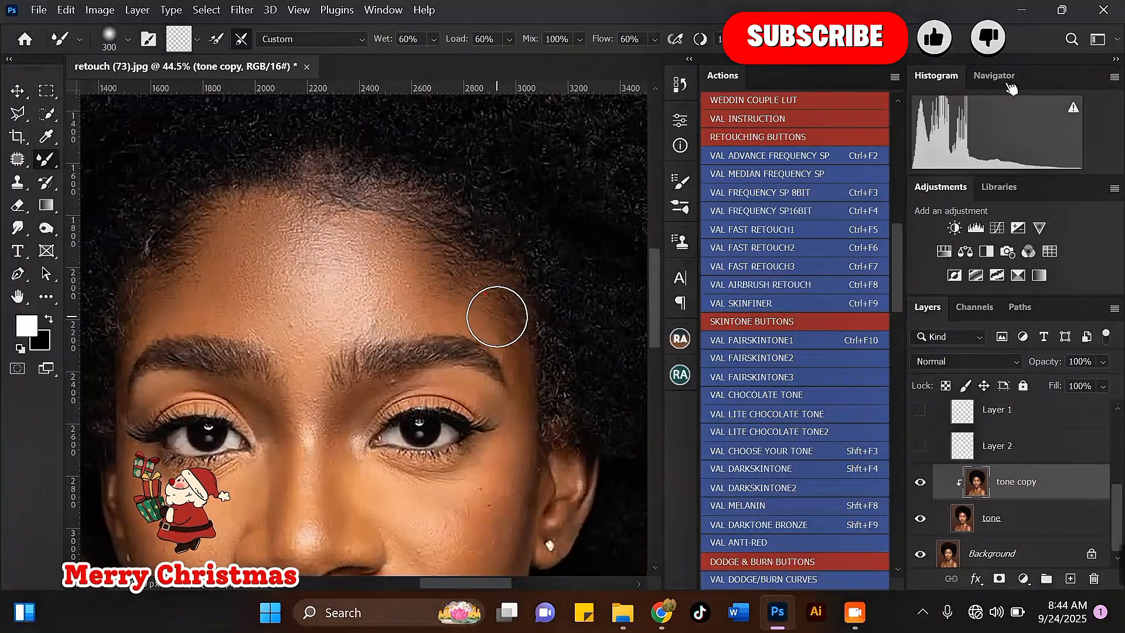
key("bracketleft")
left_click_drag(462, 246, 507, 329)
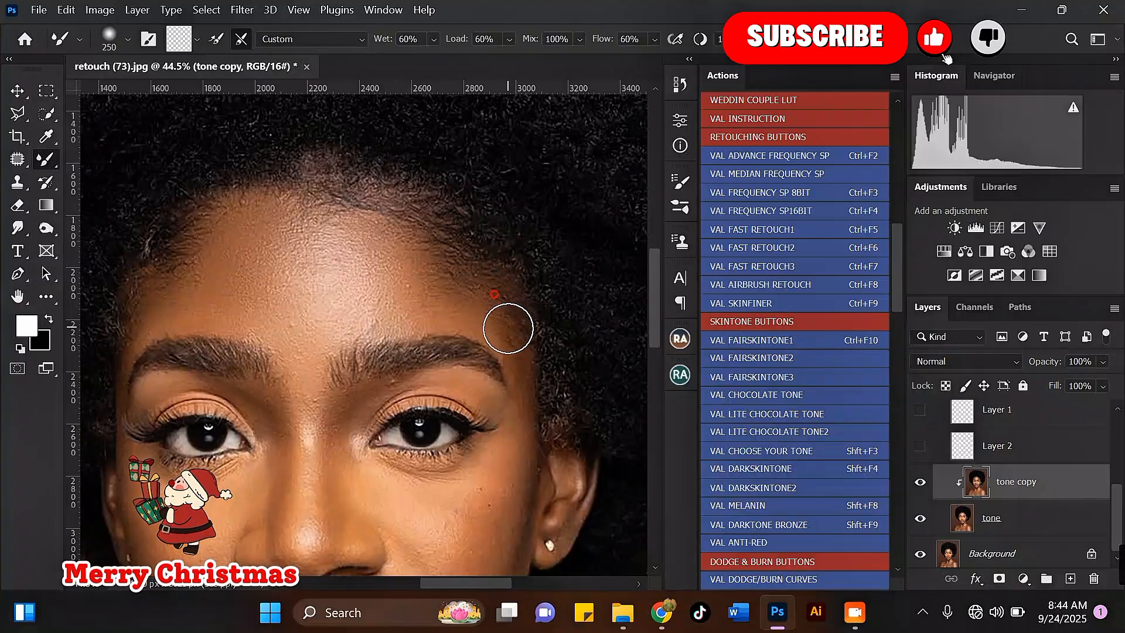
left_click_drag(478, 285, 496, 325)
mouse_move(447, 244)
left_mouse_down()
mouse_move(465, 319)
mouse_move(499, 334)
mouse_move(450, 266)
mouse_move(467, 304)
left_mouse_up()
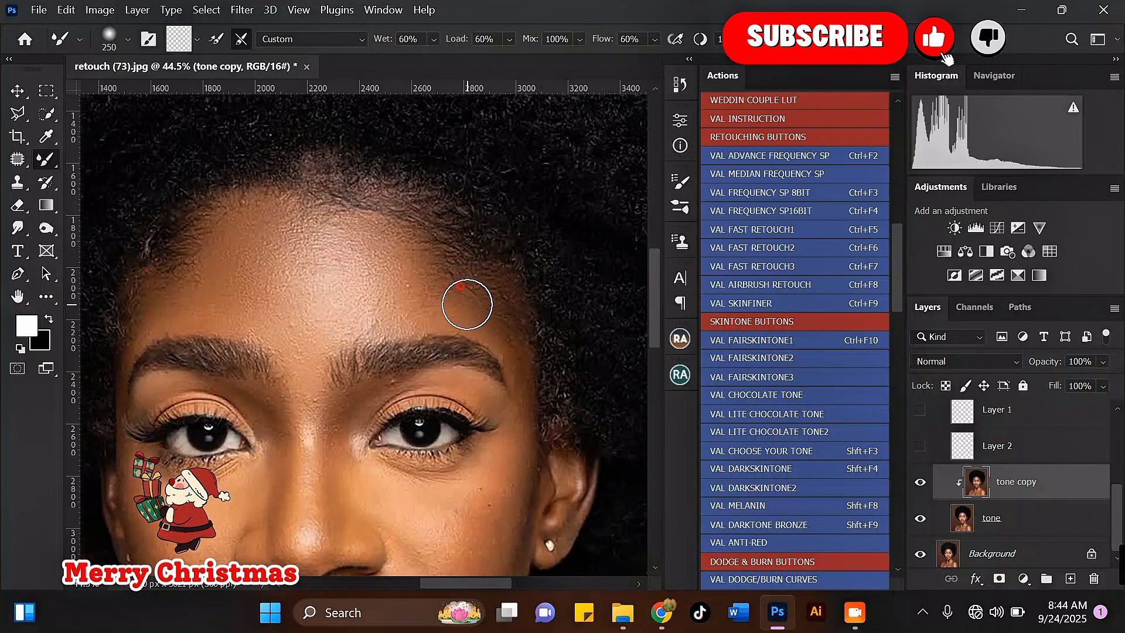
Blend the skin above the image-left brow and along the upper hairline, setting the Mixer Brush to 250 px.
scroll(467, 304, "down", 3)
scroll(236, 240, "up", 2)
key("bracketright")
mouse_move(276, 292)
left_mouse_down()
mouse_move(287, 294)
mouse_move(241, 293)
mouse_move(213, 330)
left_mouse_up()
key("bracketleft")
key("bracketleft")
key("bracketright")
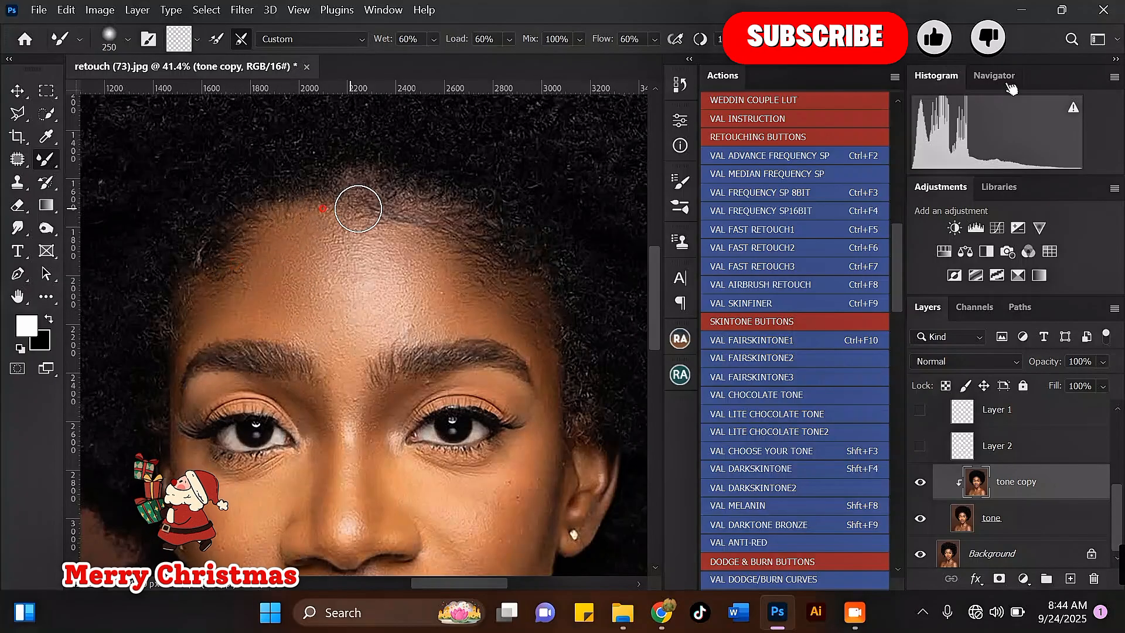
Toggle the visibility of the fs group off and on to compare the forehead before and after.
scroll(353, 257, "up", 1)
scroll(940, 448, "up", 5)
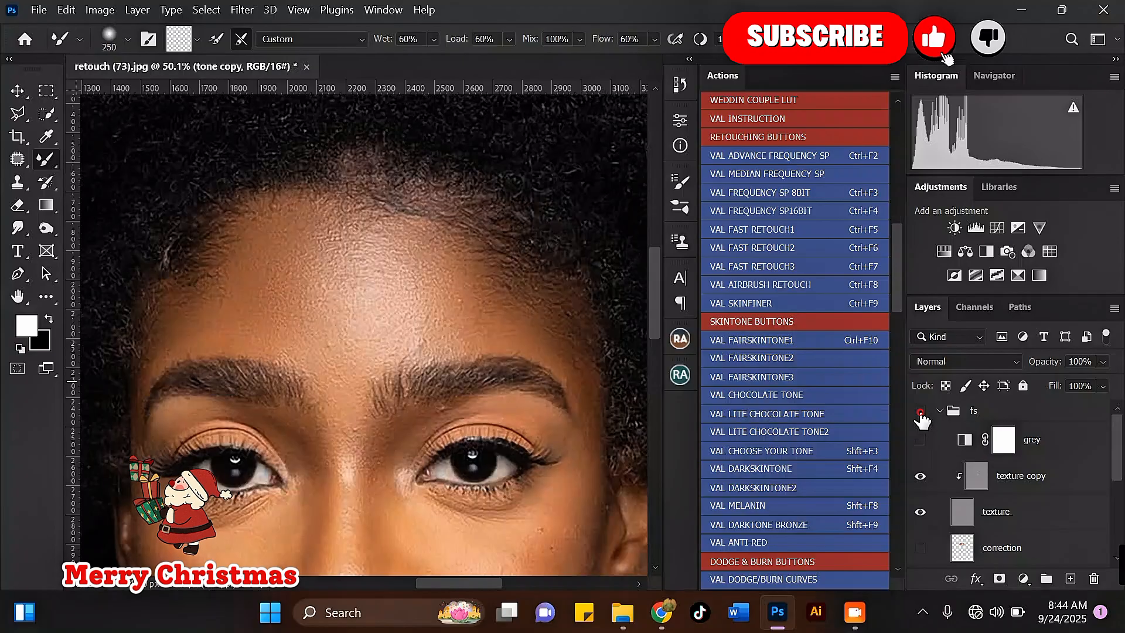
left_click(920, 412)
left_click(919, 412)
scroll(316, 164, "down", 5)
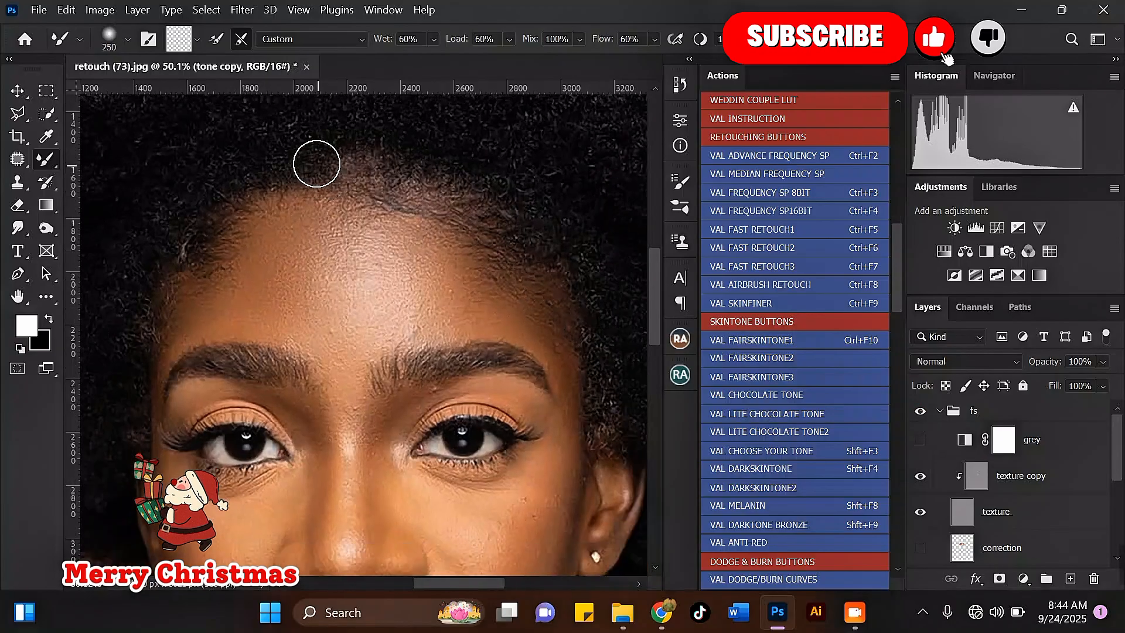
Even out the image-right side of the forehead with the Mixer Brush enlarged to 400 px.
scroll(322, 172, "up", 1)
key("bracketright")
key("bracketright")
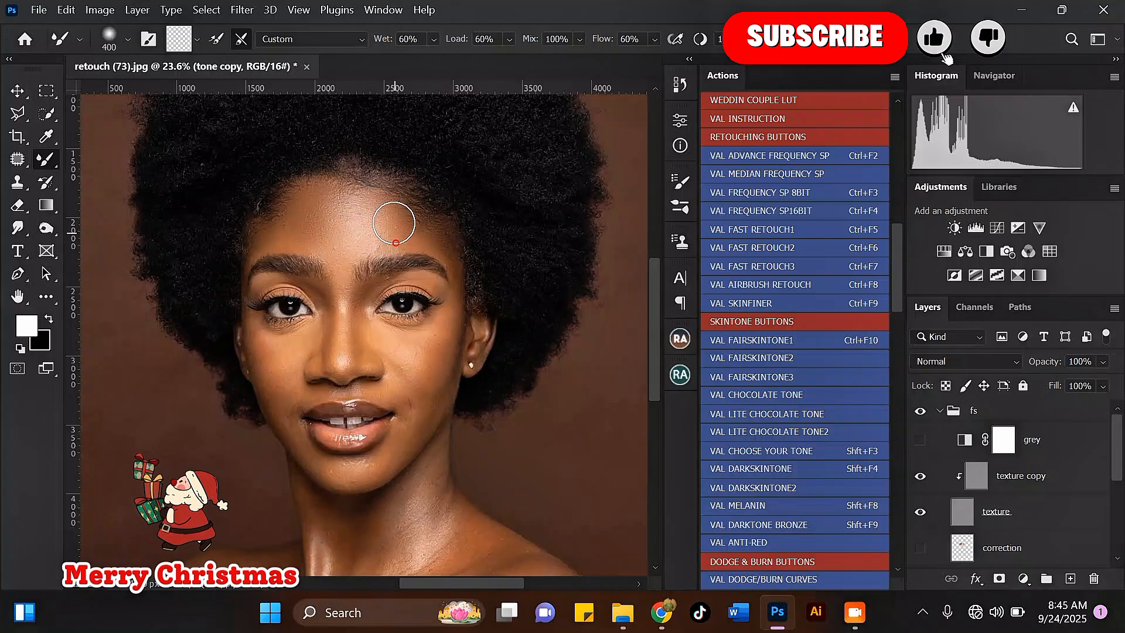
scroll(374, 195, "down", 2)
Reduce the Mixer Brush to 150 px and blend the nose bridge and the area under the image-right eye.
scroll(364, 308, "up", 4)
key("bracketleft")
key("bracketleft")
key("bracketleft")
key("bracketleft")
key("bracketleft")
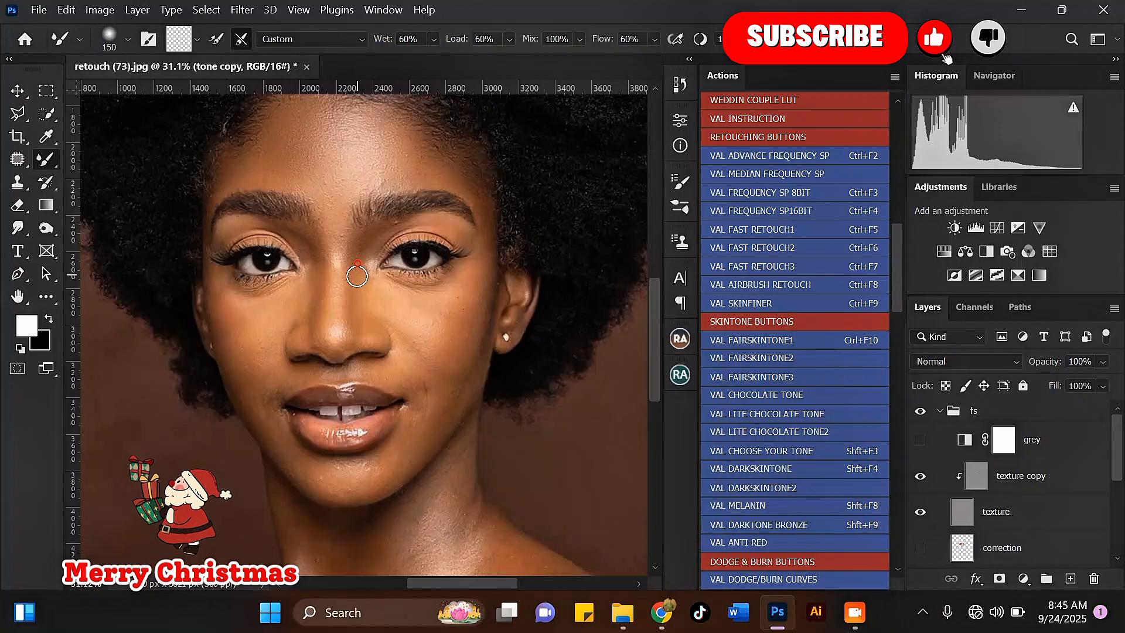
scroll(358, 245, "up", 2)
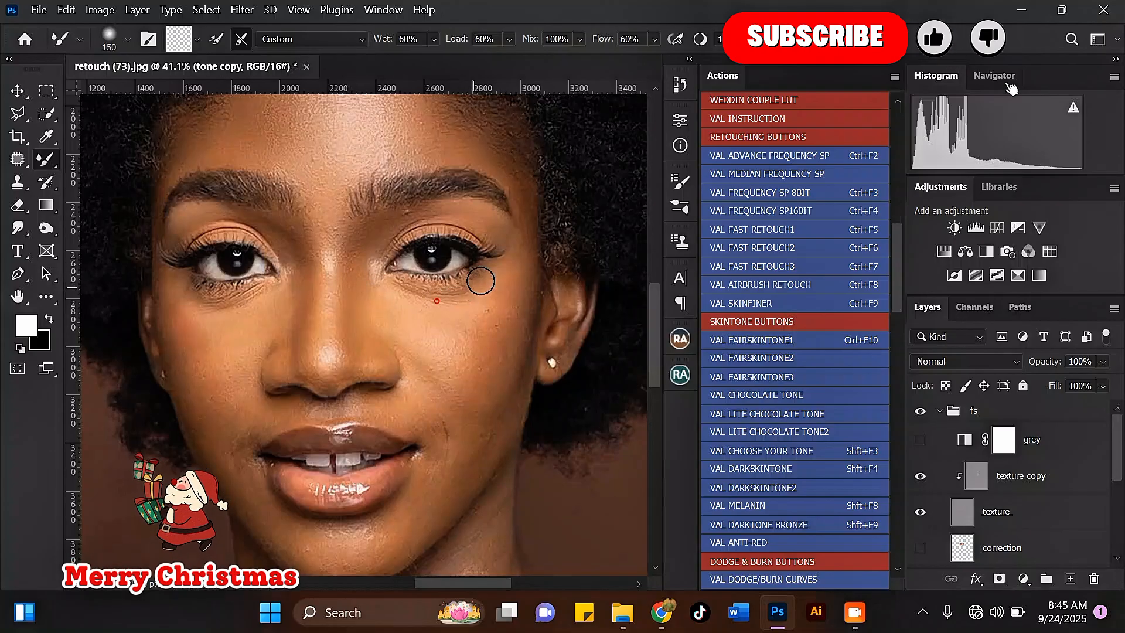
Blend the outer image-right cheek beside the ear with the Mixer Brush enlarged to 200 px.
scroll(478, 283, "down", 1)
key("bracketright")
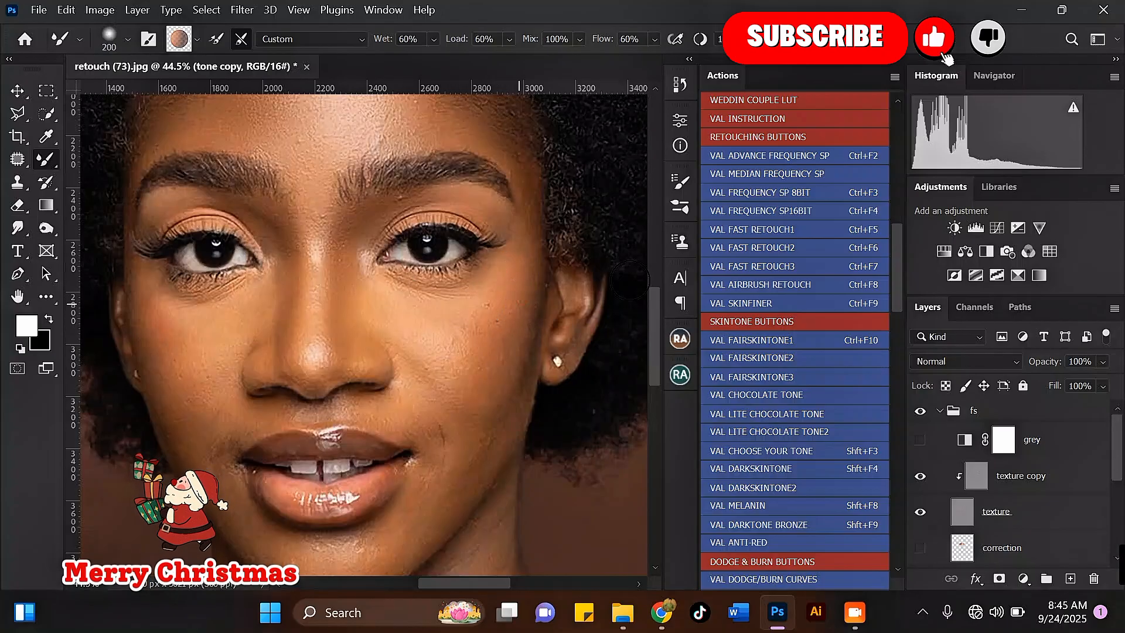
mouse_move(897, 289)
left_mouse_down()
mouse_move(896, 217)
mouse_move(880, 553)
mouse_move(901, 181)
mouse_move(905, 460)
left_mouse_up()
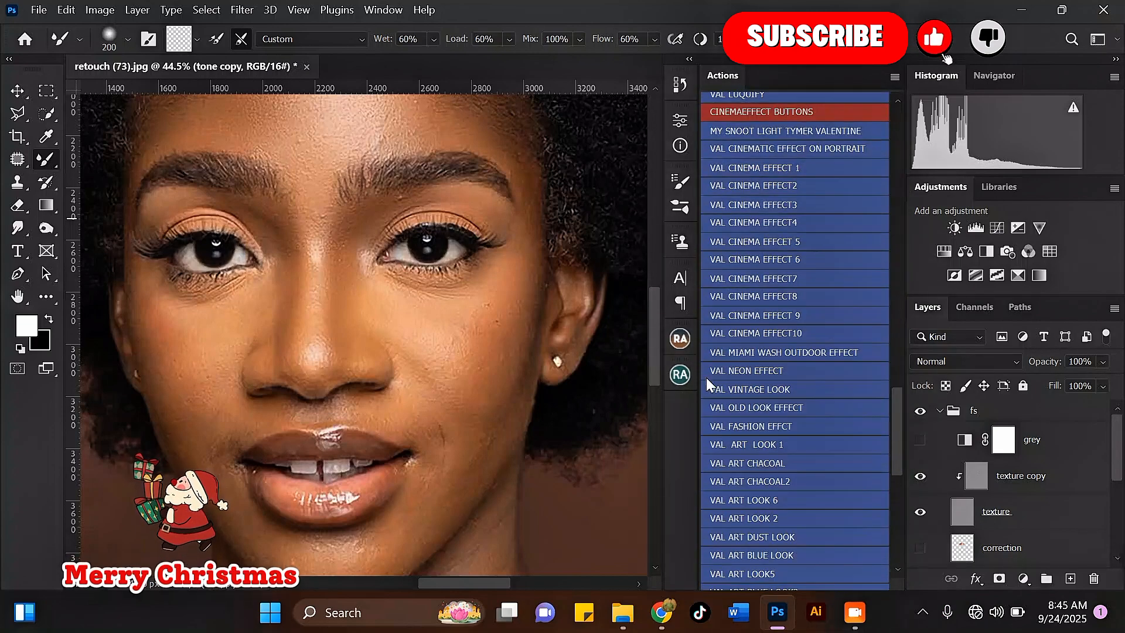
key("bracketright")
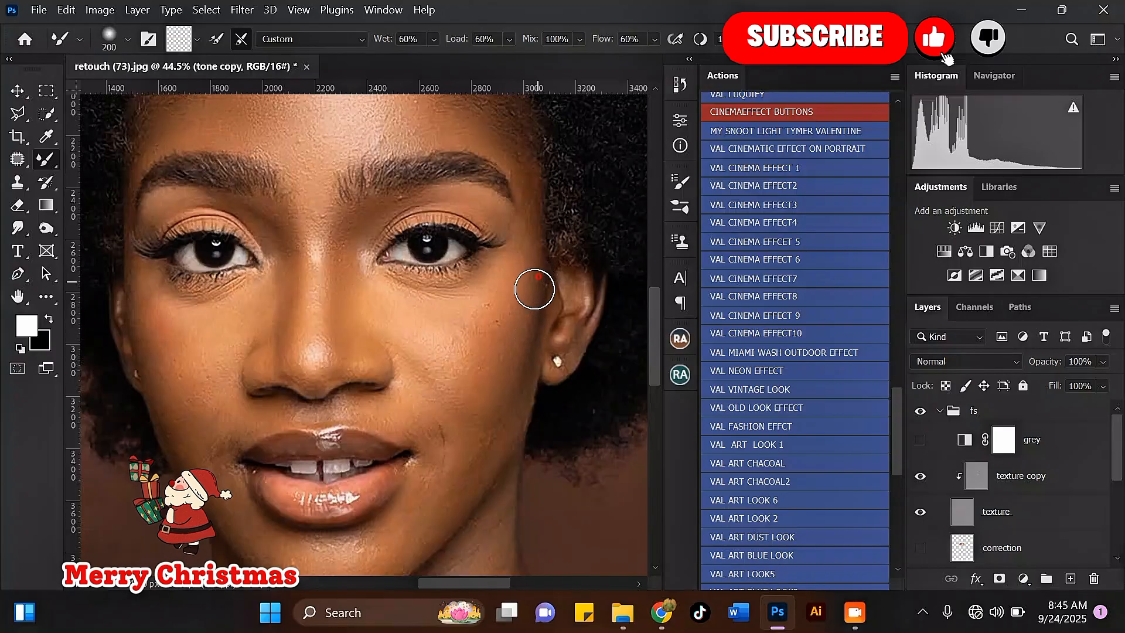
scroll(506, 319, "down", 3)
scroll(498, 408, "up", 3)
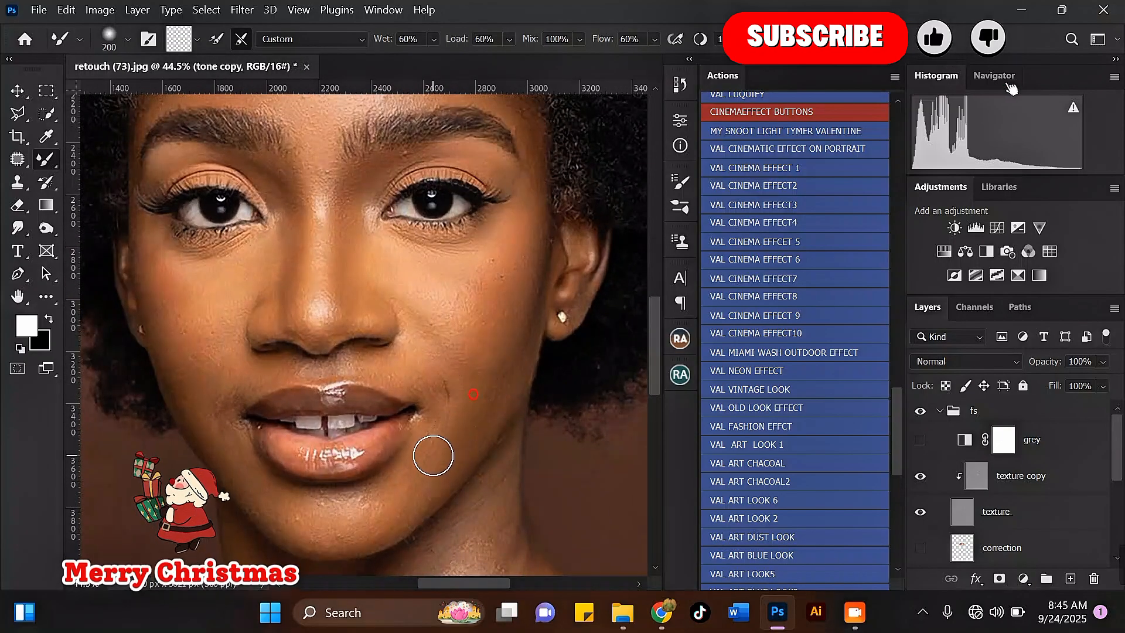
Blend the image-right lower cheek, mouth corner and jaw upward to the ear, varying the Mixer Brush between 200 and 250 px.
key("bracketright")
scroll(470, 334, "down", 2)
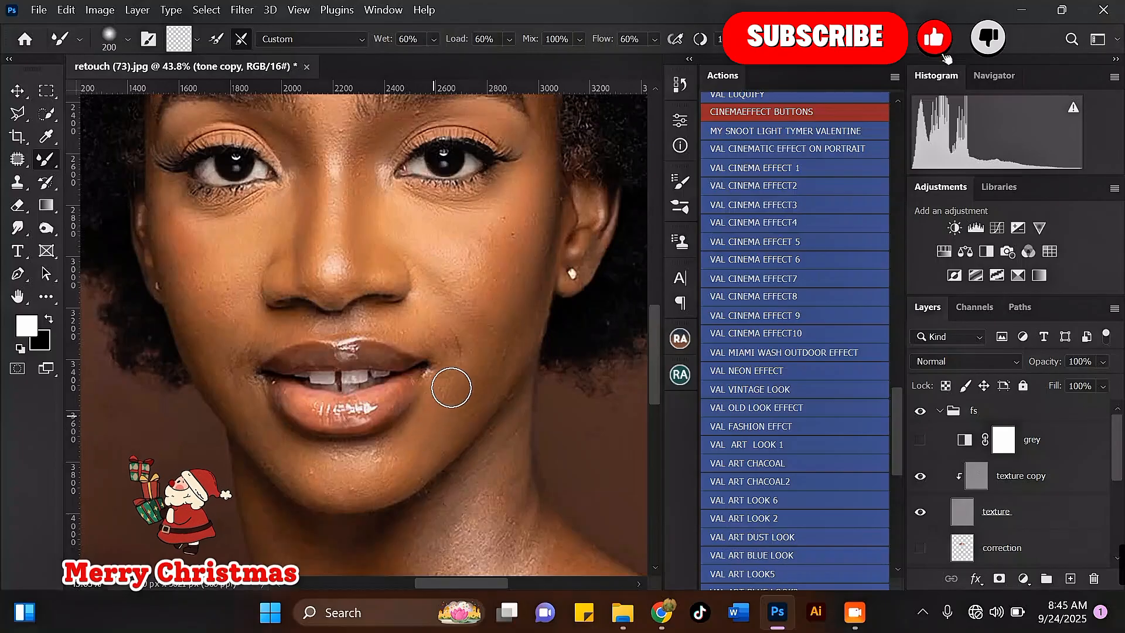
key("bracketright")
mouse_move(443, 329)
left_mouse_down()
mouse_move(449, 290)
mouse_move(430, 296)
mouse_move(446, 316)
left_mouse_up()
key("bracketleft")
mouse_move(474, 388)
left_mouse_down()
mouse_move(470, 346)
mouse_move(493, 343)
mouse_move(468, 289)
mouse_move(467, 301)
mouse_move(436, 263)
mouse_move(470, 304)
mouse_move(481, 297)
mouse_move(504, 313)
mouse_move(494, 190)
mouse_move(501, 227)
mouse_move(522, 216)
left_mouse_up()
key("bracketright")
key("bracketleft")
scroll(481, 209, "down", 2)
scroll(481, 209, "down", 3)
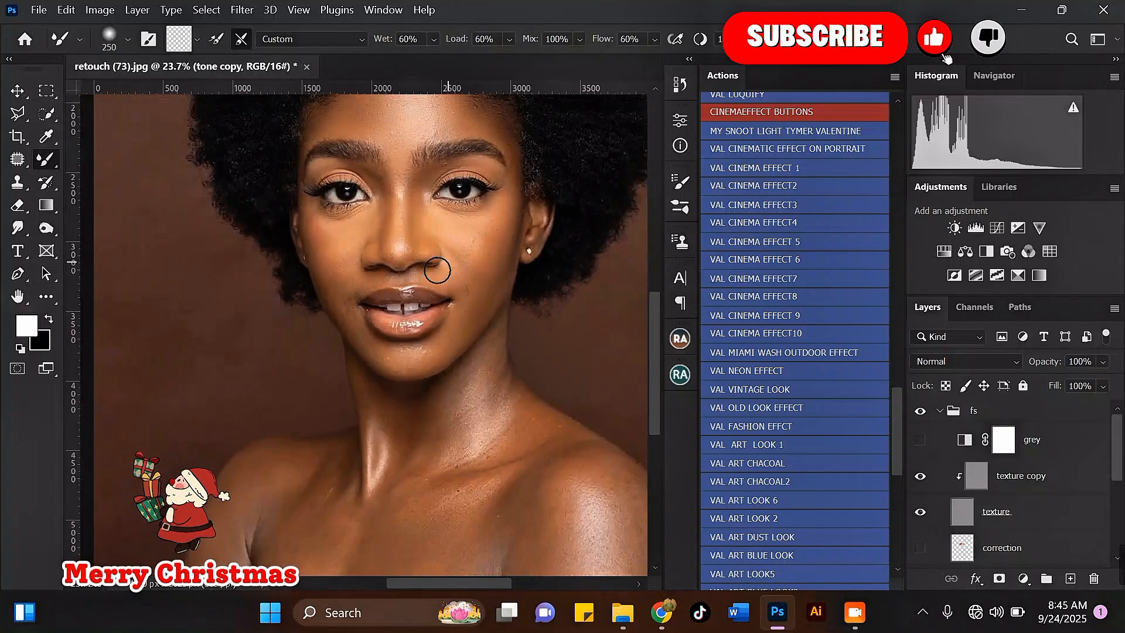
Blend the image-left lower cheek, jawline and side of the chin with the 200 px Mixer Brush.
scroll(363, 264, "up", 5)
key("bracketleft")
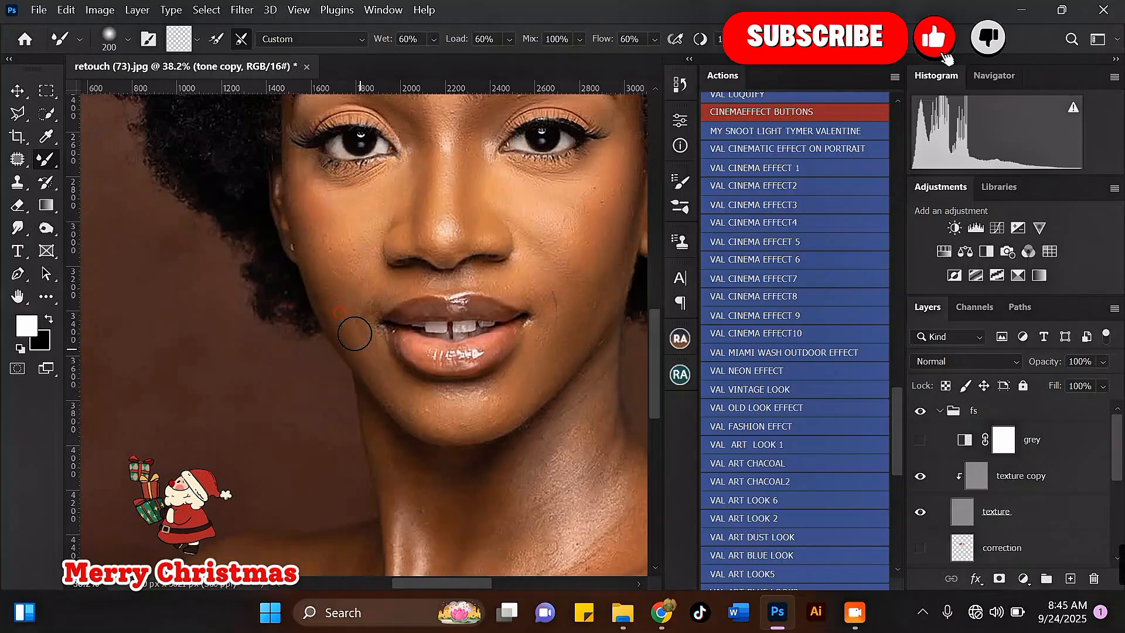
scroll(372, 351, "down", 2)
scroll(380, 369, "up", 2)
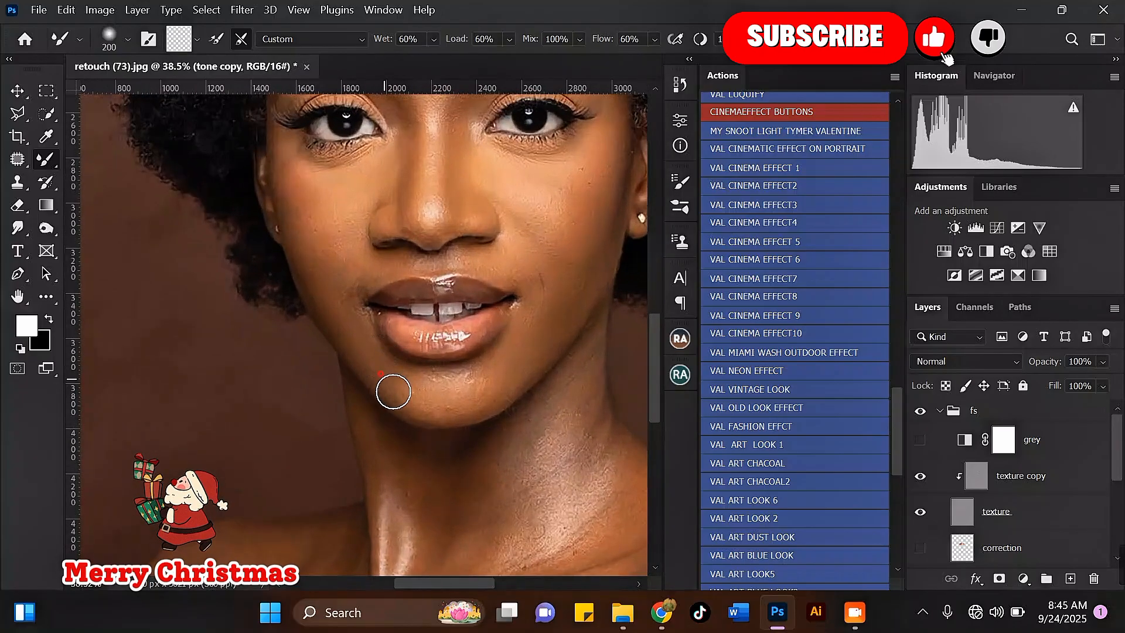
scroll(301, 243, "up", 2)
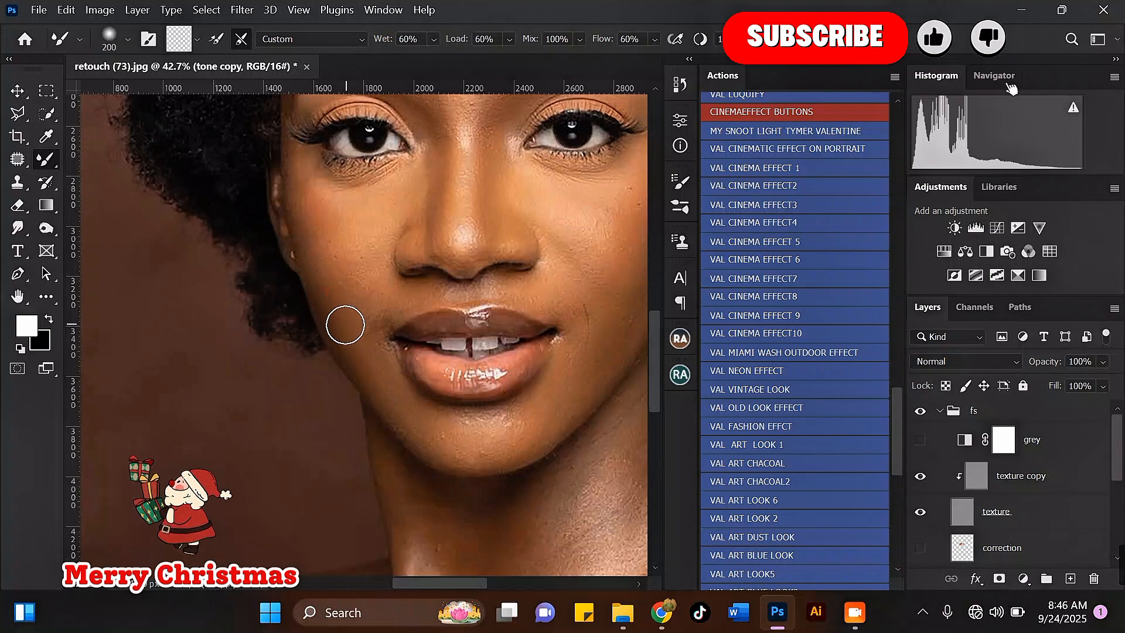
Blend the outer image-left cheekbone and the under-eye area, reducing the Mixer Brush to 175 px.
scroll(330, 279, "up", 1)
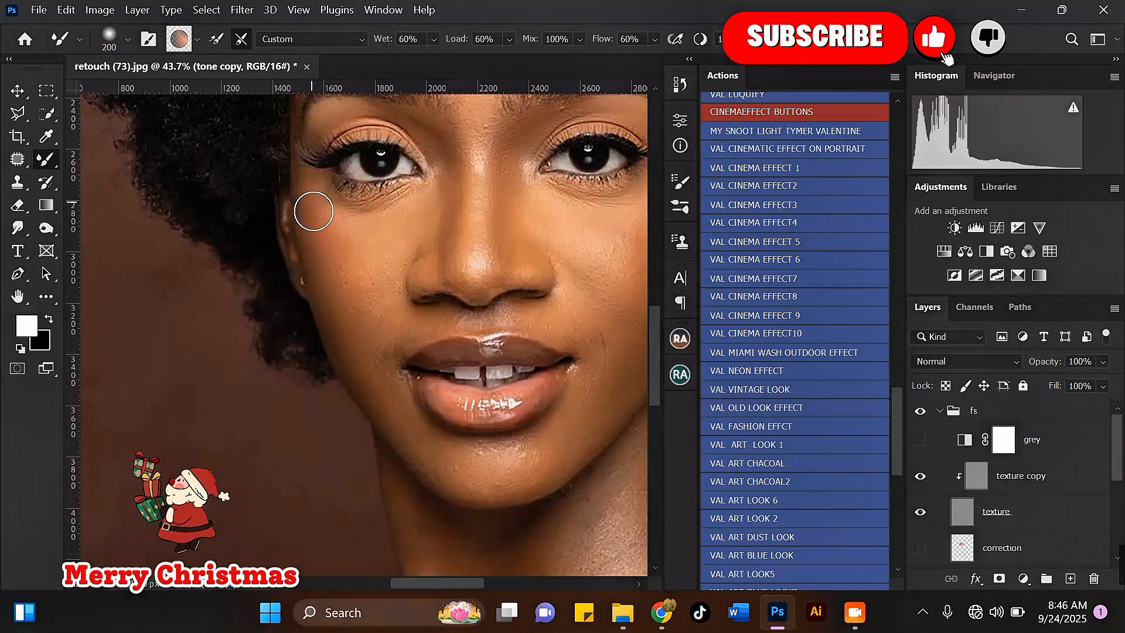
key("bracketleft")
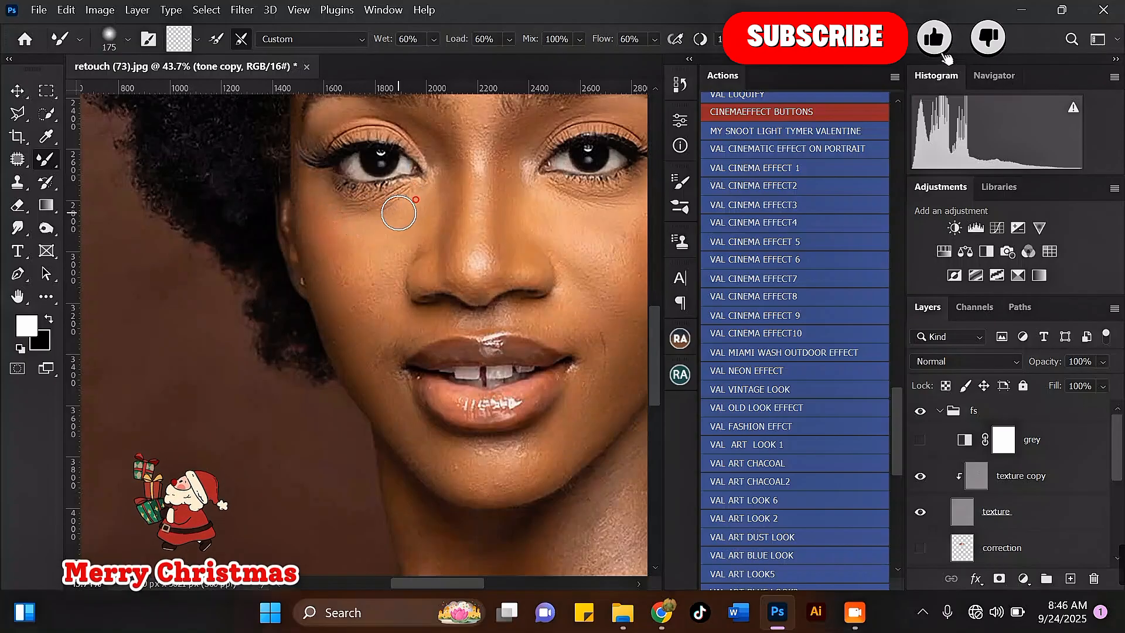
scroll(371, 207, "down", 1)
scroll(344, 220, "up", 1)
Blend the image-left cheek from beside the nose down toward the mouth with the 200 px Mixer Brush.
key("bracketright")
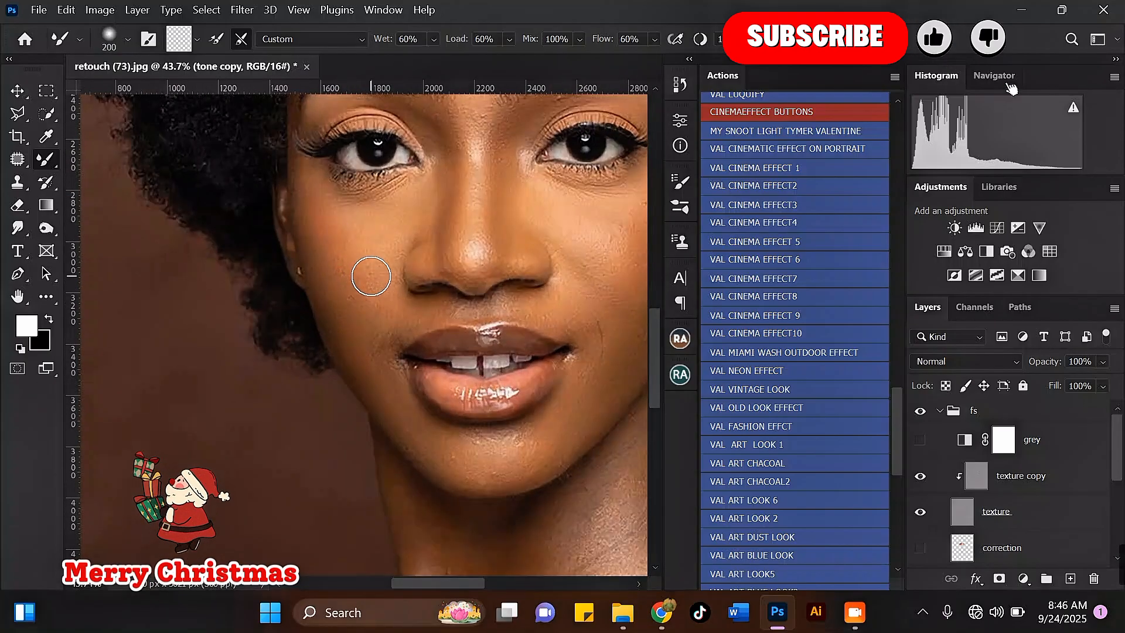
left_click_drag(374, 258, 392, 253)
left_click_drag(370, 292, 396, 311)
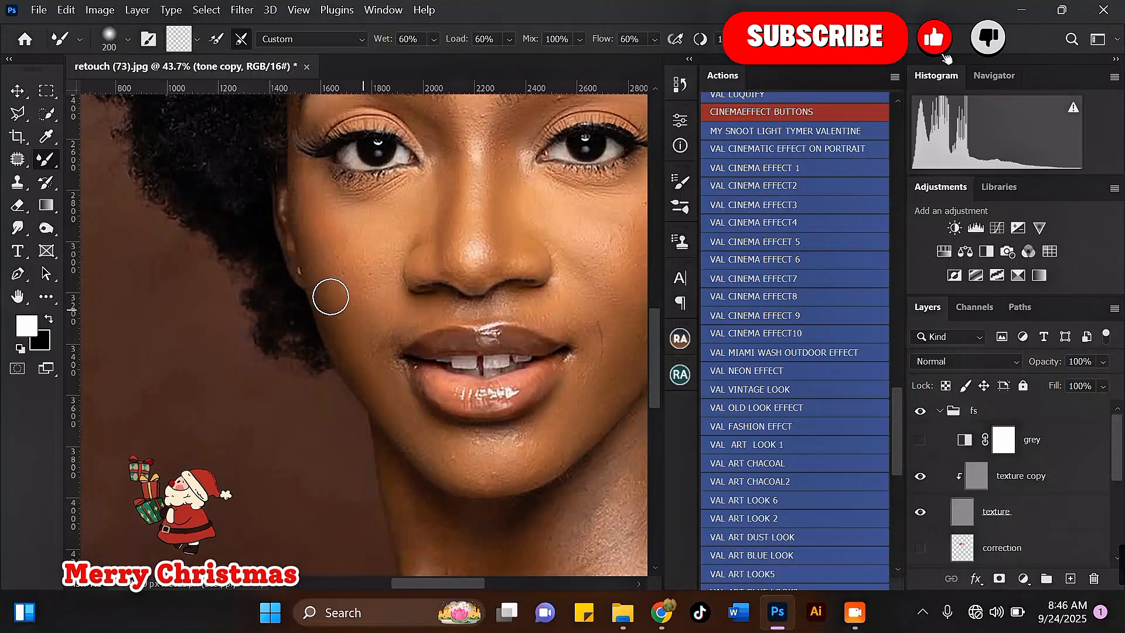
scroll(334, 281, "down", 3)
key("bracketright")
scroll(373, 301, "up", 2)
key("bracketleft")
key("bracketleft")
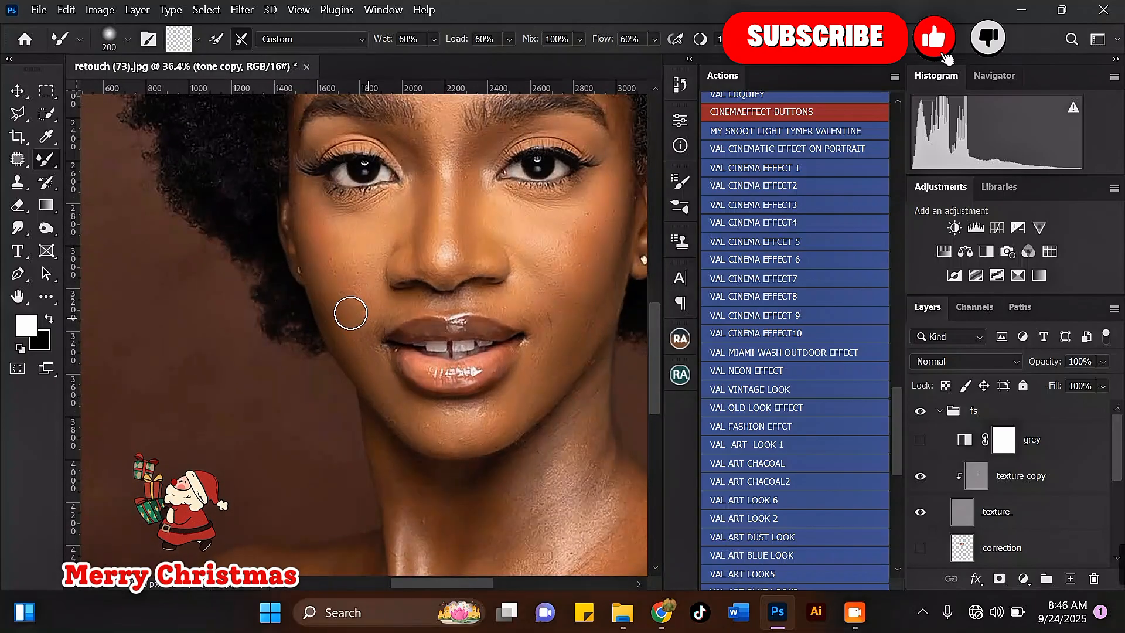
scroll(350, 313, "up", 1)
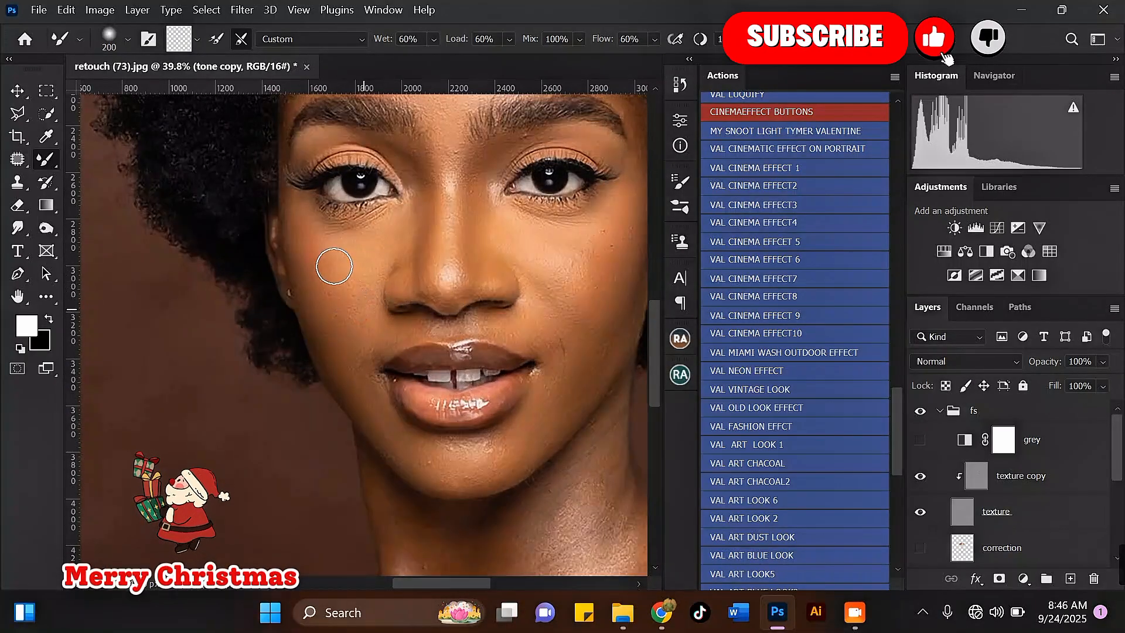
Blend the image-left side of the nose, the upper eye area and the skin between the brows with the 150 to 175 px Mixer Brush.
key("bracketleft")
key("bracketleft")
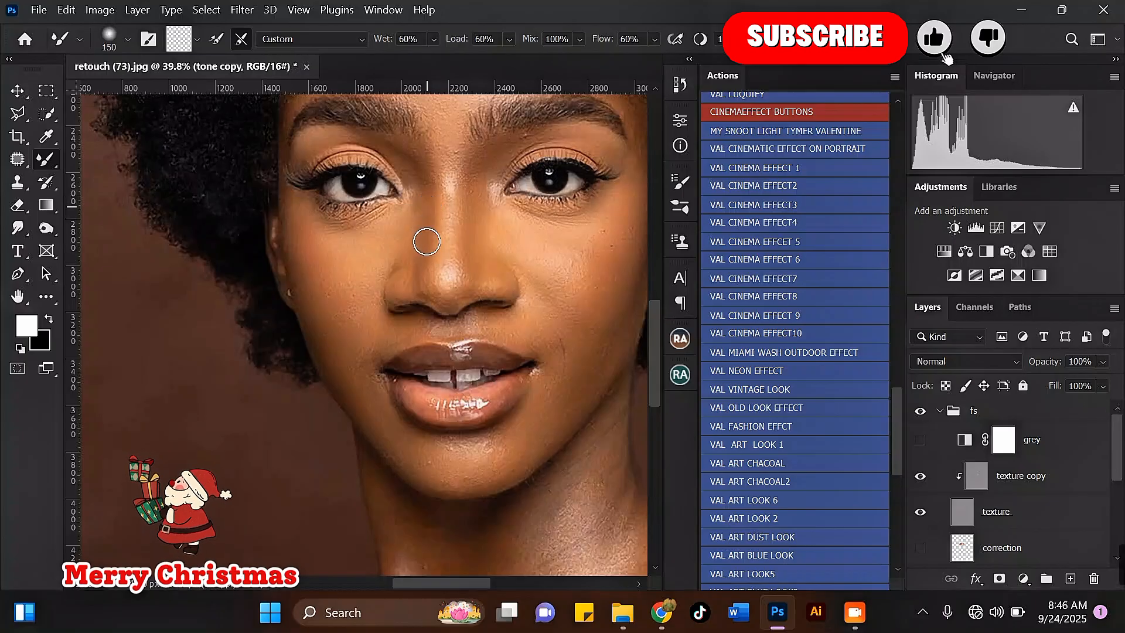
scroll(410, 214, "down", 1)
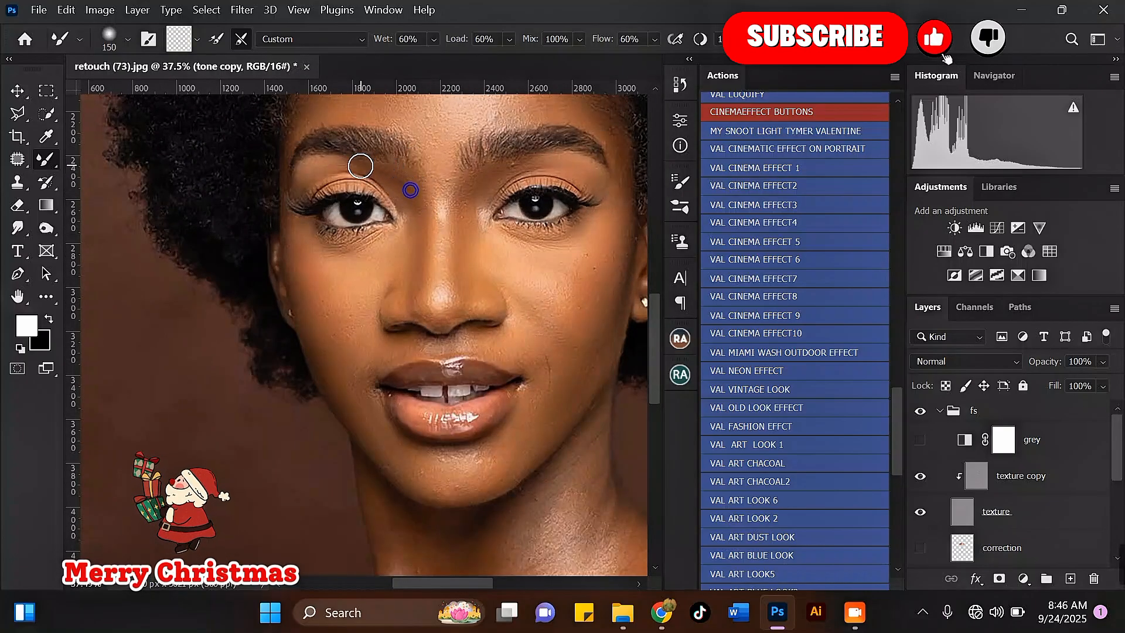
key("]")
scroll(391, 207, "down", 1)
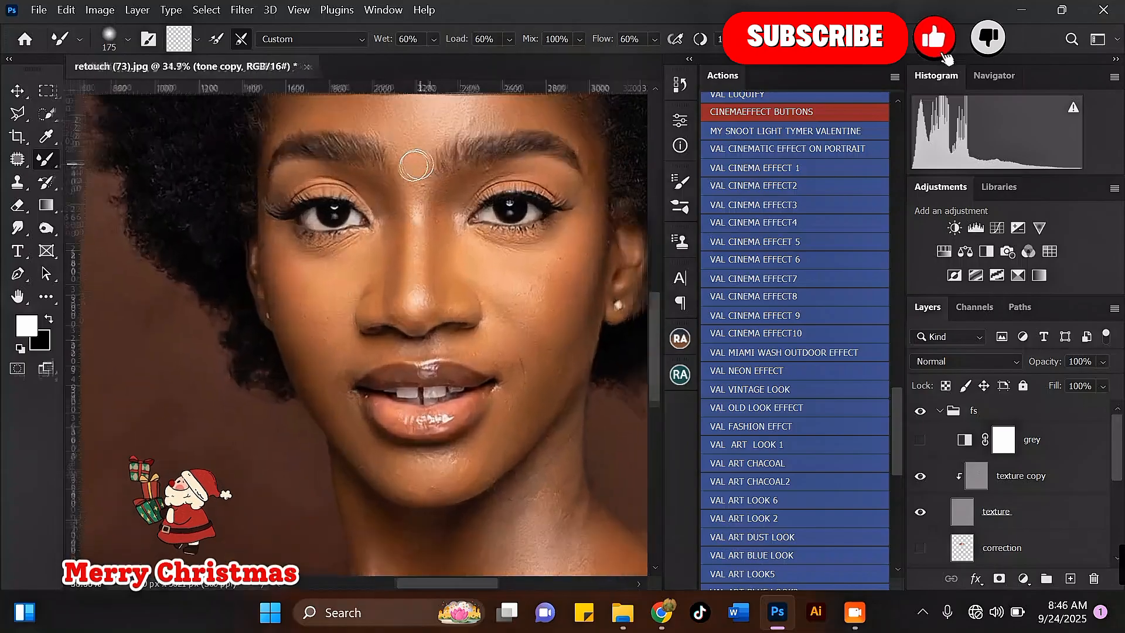
Blend from the image-right nostril and upper lip toward the mouth corner, setting the Mixer Brush to 175 px.
scroll(413, 194, "up", 1)
key("[")
mouse_move(443, 305)
left_mouse_down()
mouse_move(405, 316)
mouse_move(395, 302)
mouse_move(404, 323)
mouse_move(430, 316)
mouse_move(393, 294)
mouse_move(349, 318)
mouse_move(349, 364)
mouse_move(416, 330)
mouse_move(403, 333)
mouse_move(396, 340)
mouse_move(471, 327)
left_mouse_up()
scroll(394, 295, "down", 1)
scroll(351, 344, "up", 1)
key("]")
key("]")
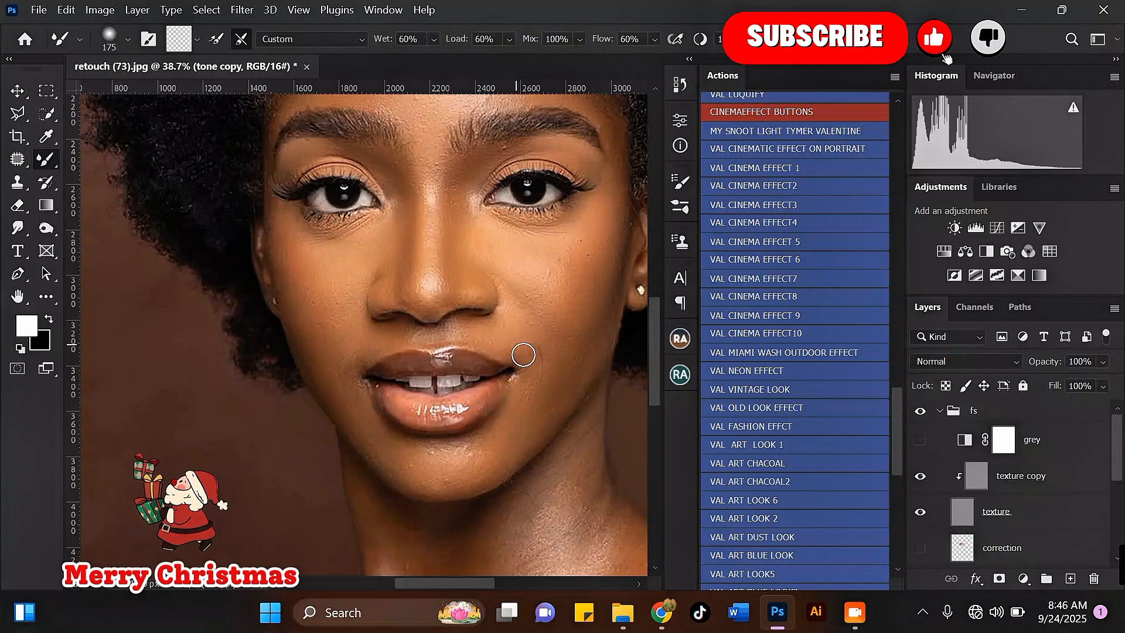
Blend the skin beside the image-right mouth corner, enlarging the Mixer Brush from 200 to 250 px.
scroll(523, 355, "up", 1)
key("]")
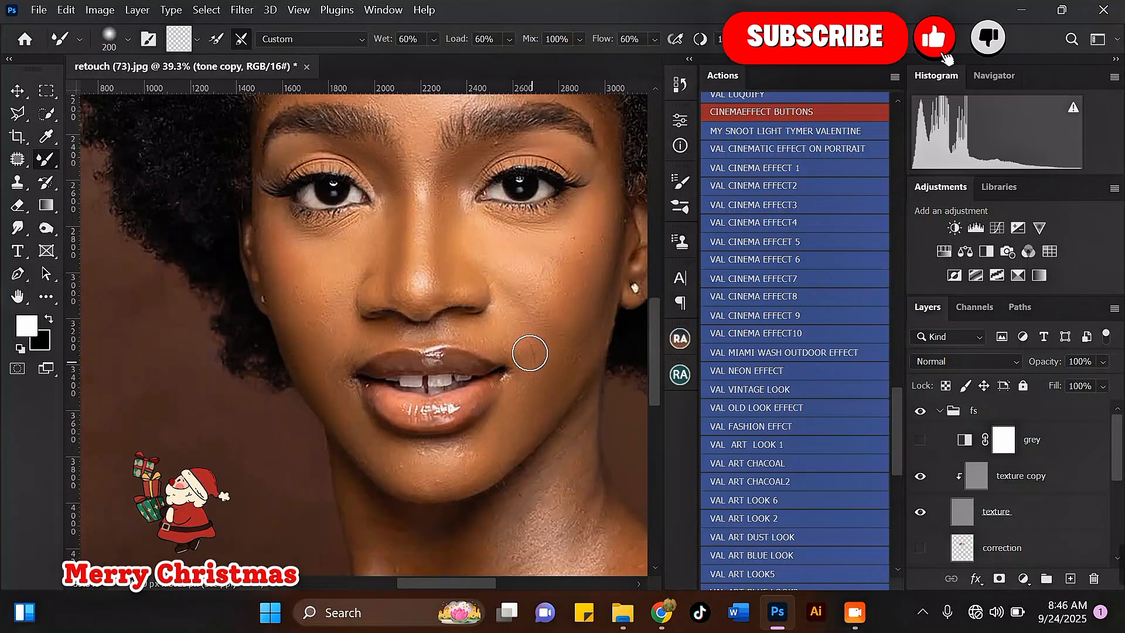
scroll(528, 351, "down", 2)
key("]")
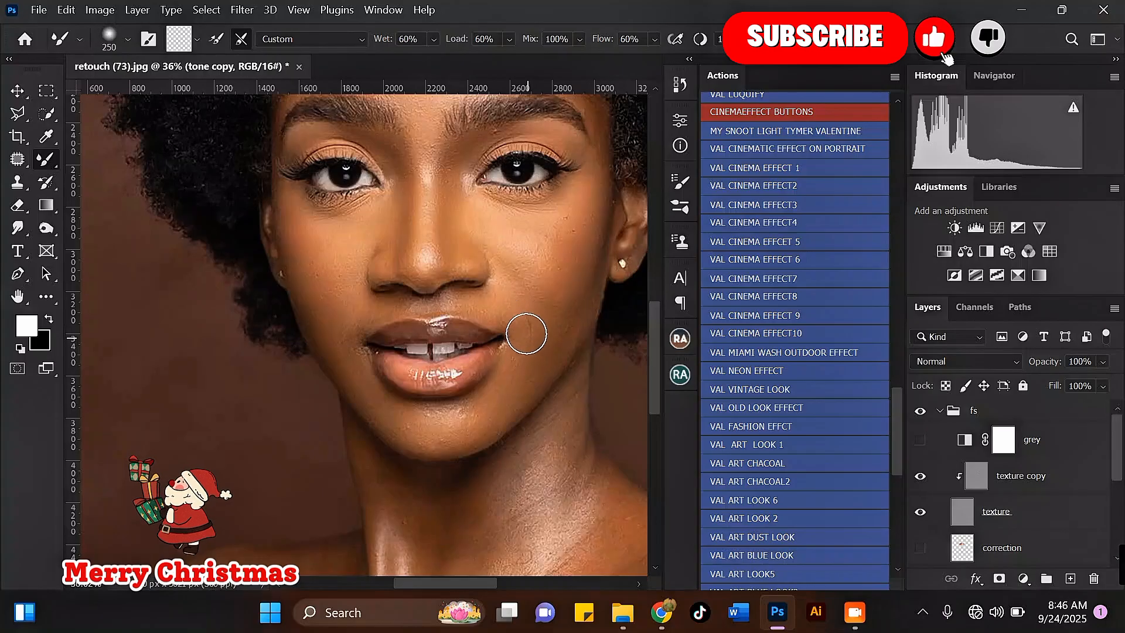
Blend the image-right cheek from below the eye toward the ear with the 200 px Mixer Brush.
scroll(487, 373, "down", 2)
scroll(454, 376, "down", 2)
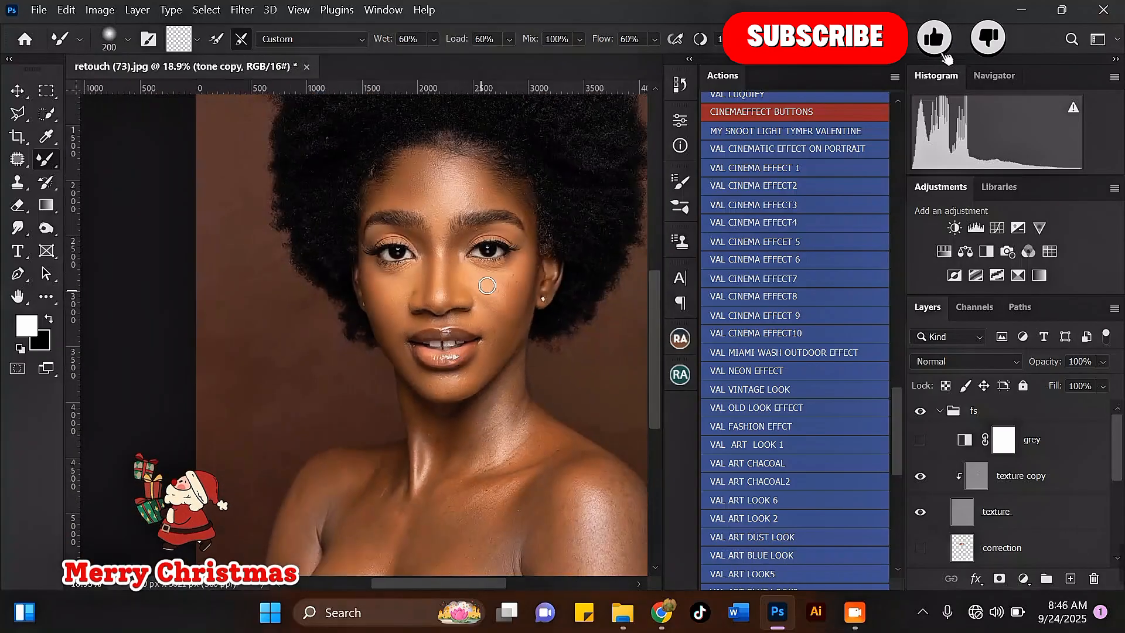
scroll(520, 307, "up", 2)
key("]")
key("]")
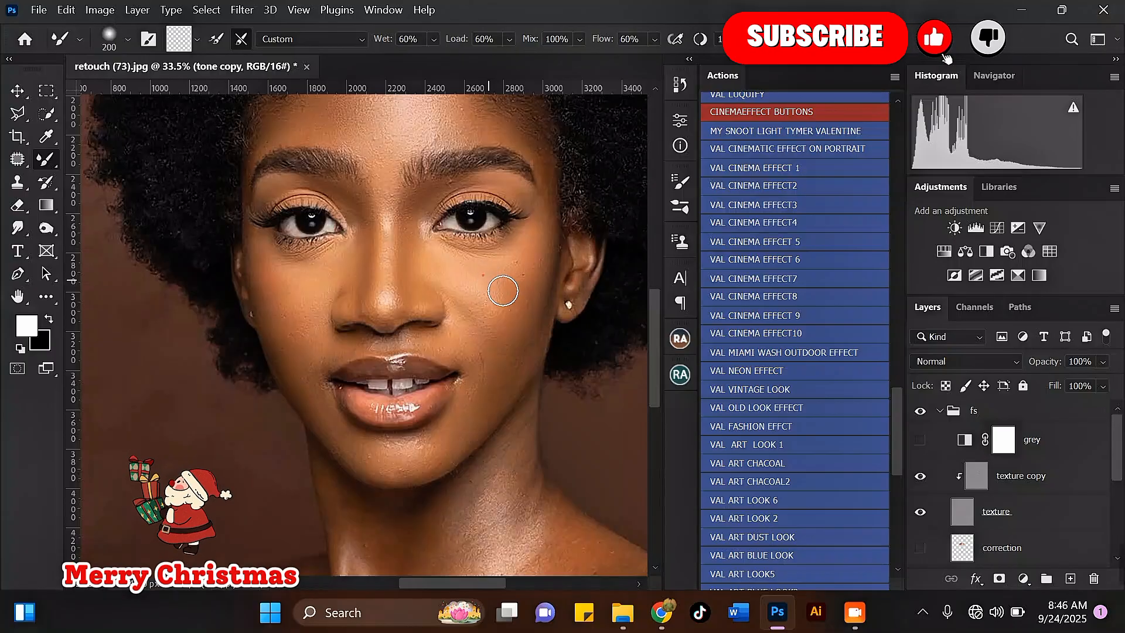
key("]")
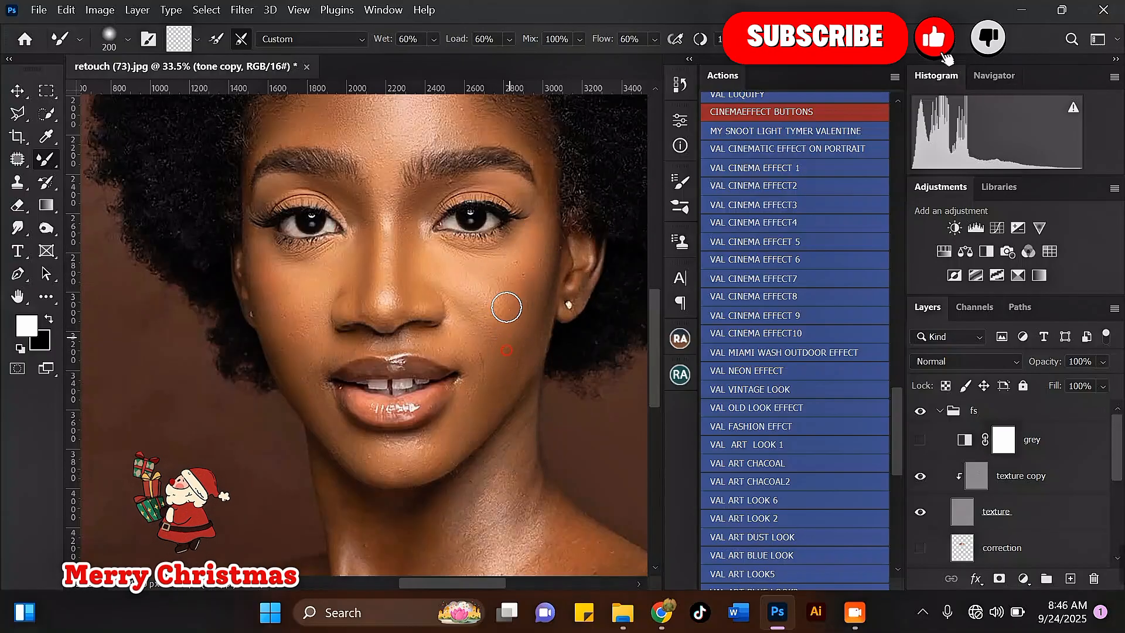
Blend the image-right lower cheek down to the jaw with the Mixer Brush between 250 and 300 px.
scroll(503, 305, "down", 3)
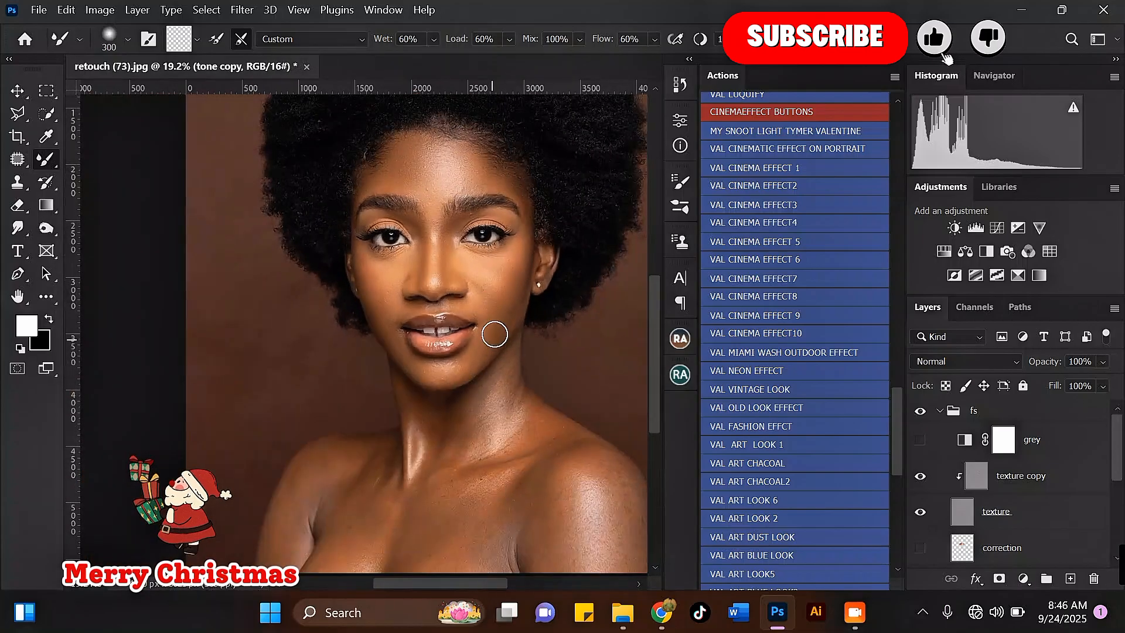
scroll(513, 293, "up", 2)
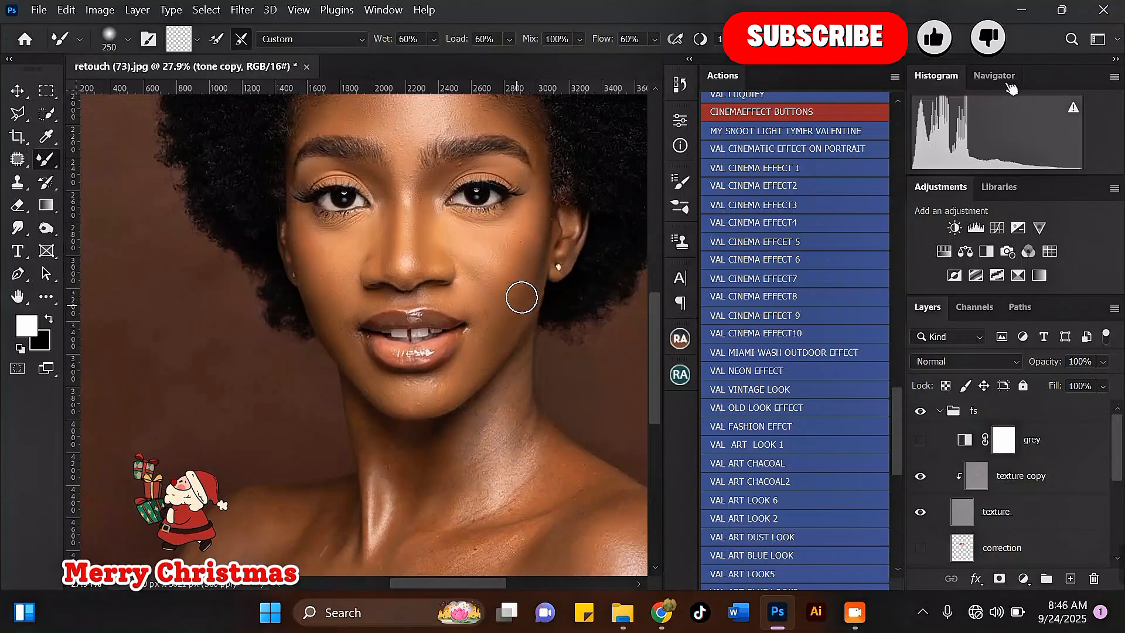
scroll(525, 281, "down", 2)
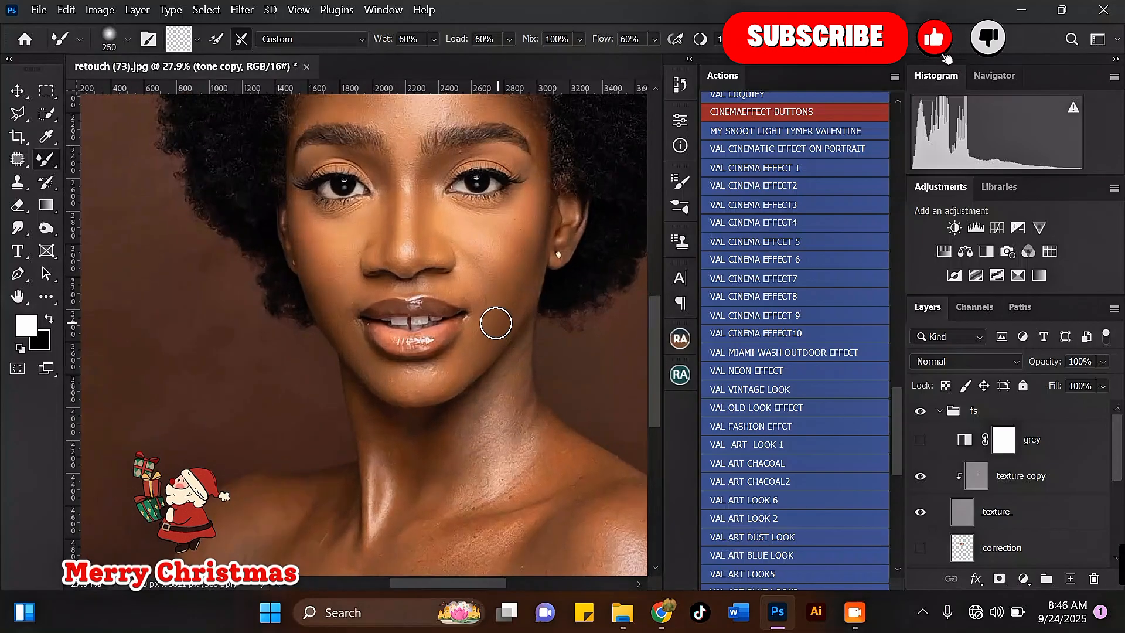
Blend the image-left under-eye area at 175 px and the upper nose bridge with the Mixer Brush at 200 px.
scroll(358, 271, "up", 2)
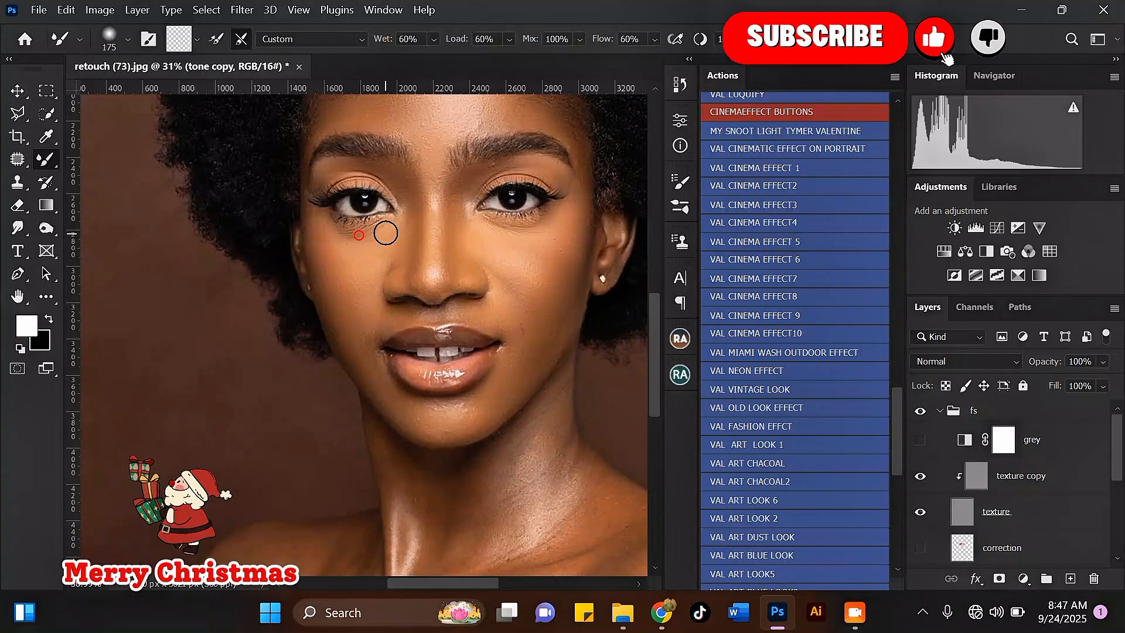
scroll(389, 217, "down", 1)
scroll(437, 234, "up", 1)
key("bracketright")
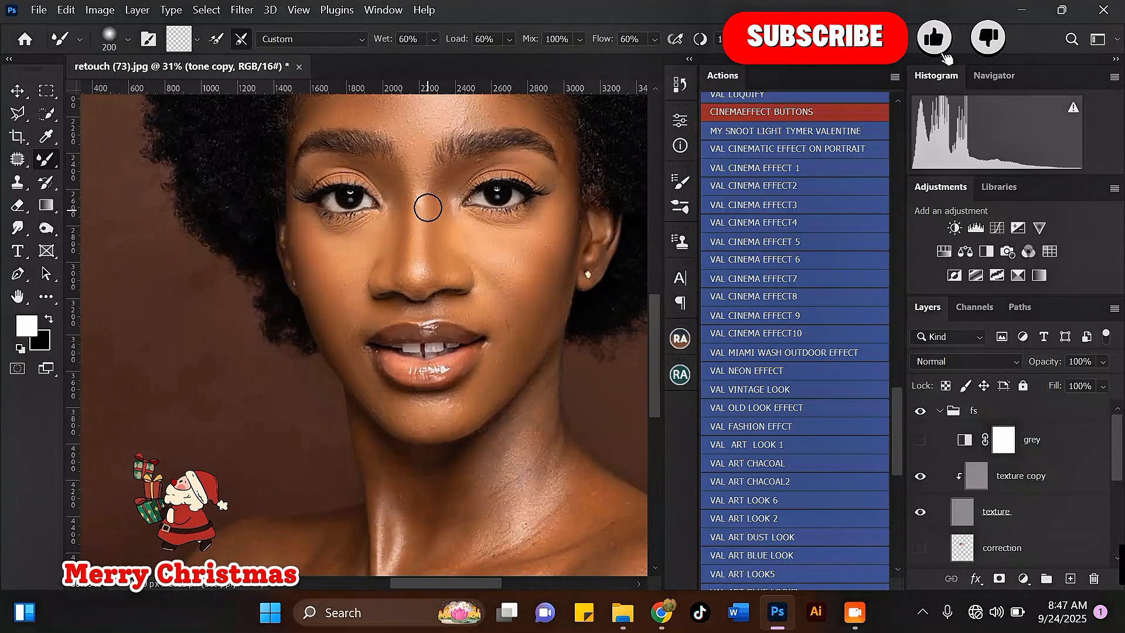
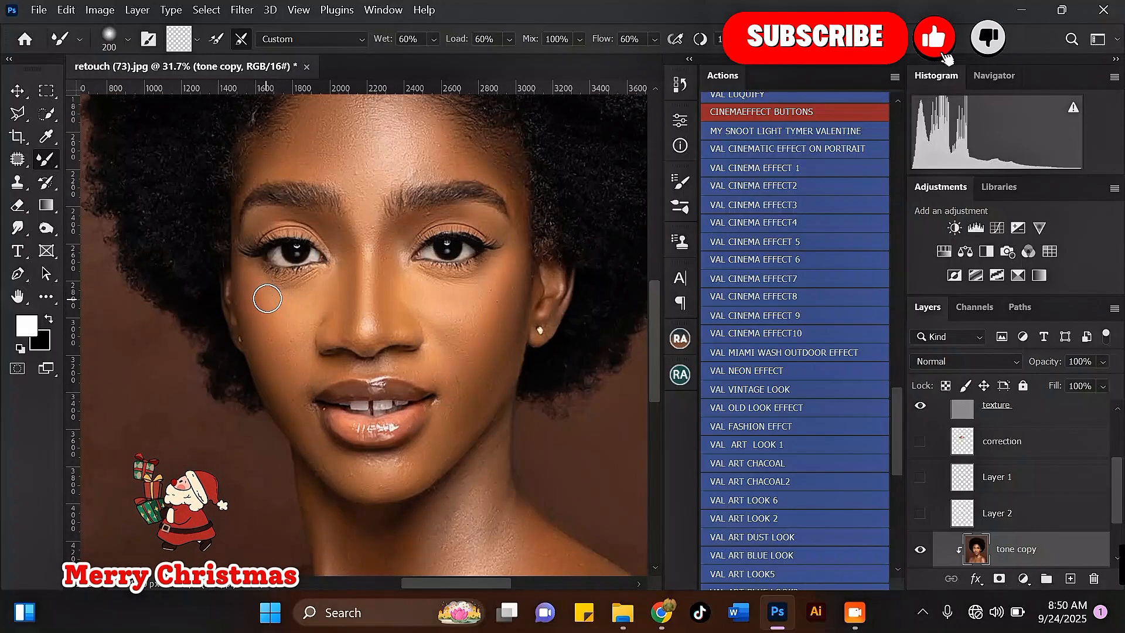
Blend the image-left under-eye area at 150 px and the cheek beside the mouth with the Mixer Brush at 250 px.
key("bracketleft")
key("bracketleft")
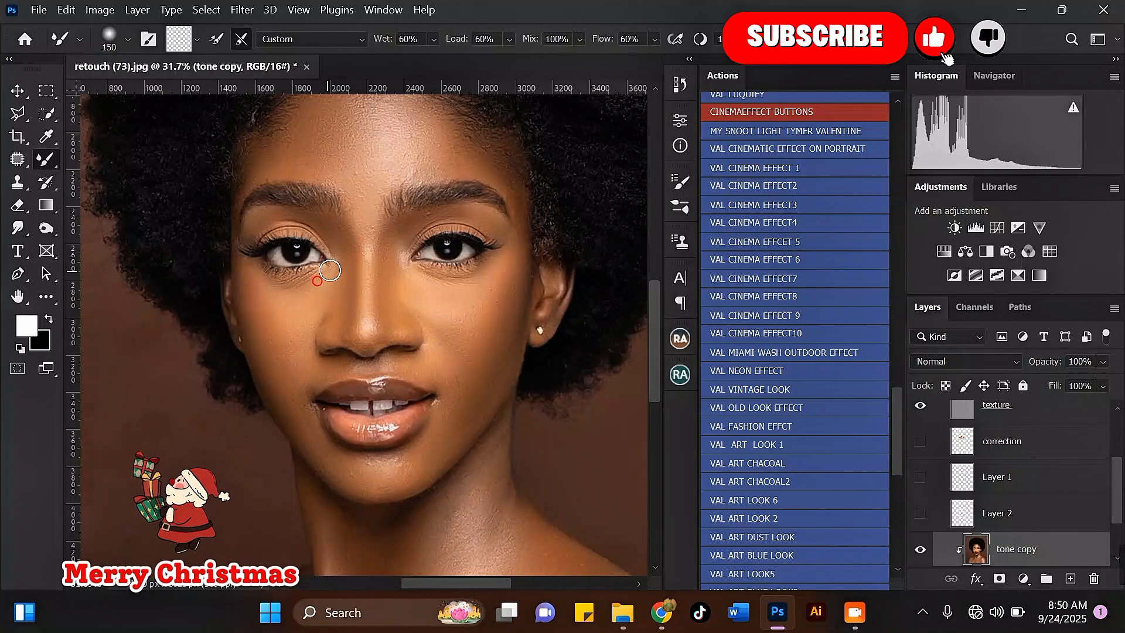
key("bracketright")
key("bracketright")
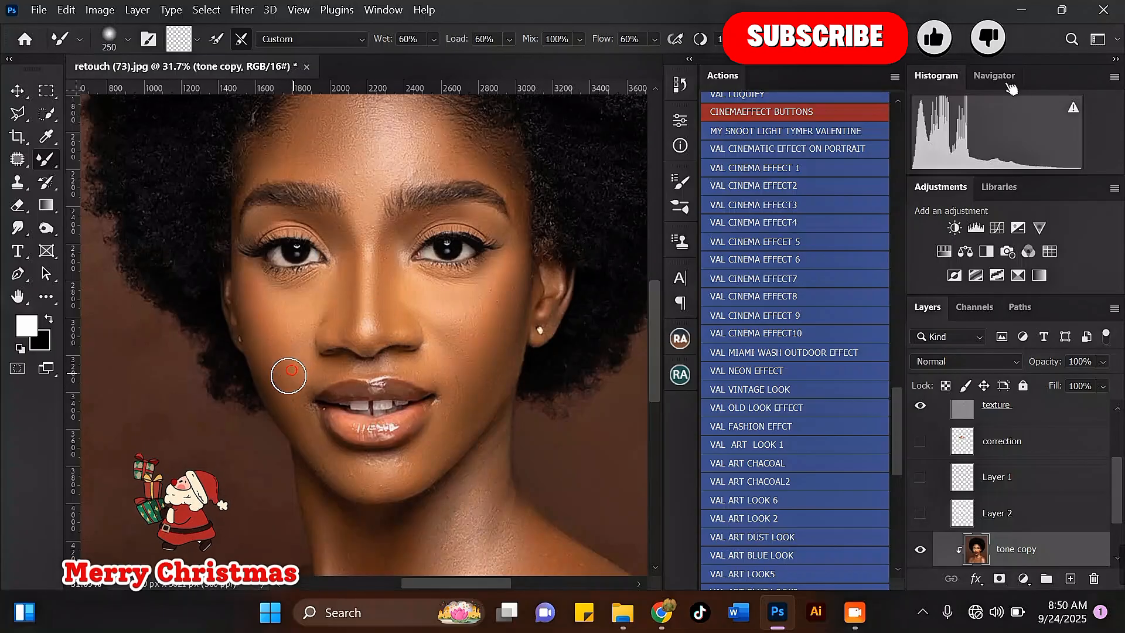
Blend the image-right side of the chin at 250 px and the skin above the mouth corner with the Mixer Brush at 200 px.
scroll(422, 394, "down", 3)
scroll(421, 394, "up", 2)
key("bracketright")
key("bracketright")
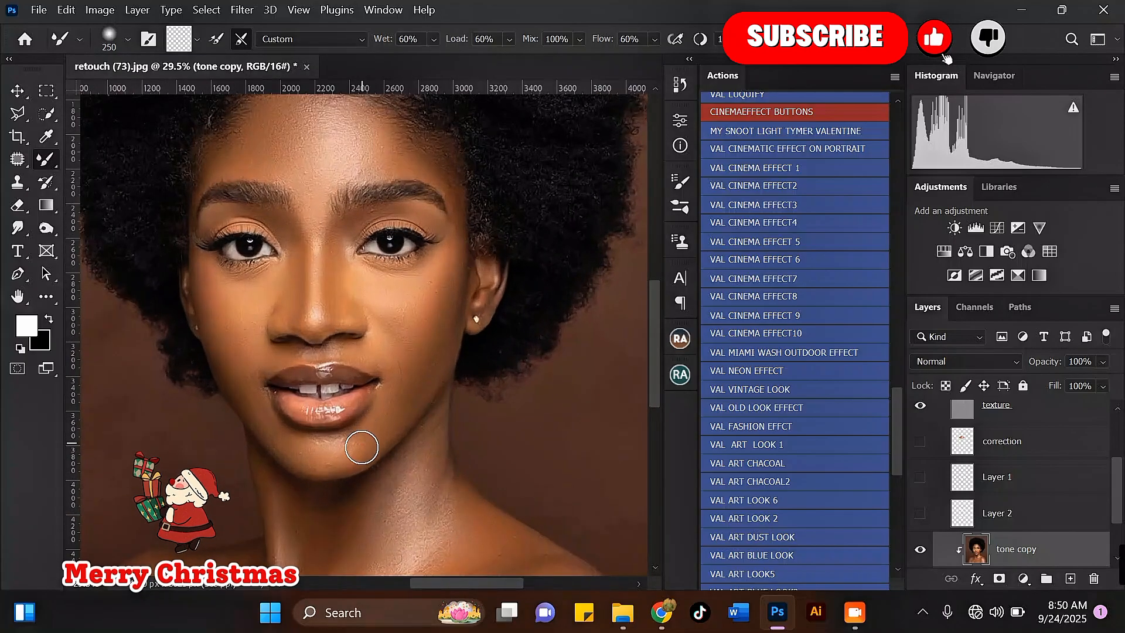
key("bracketleft")
key("bracketleft")
key("bracketleft")
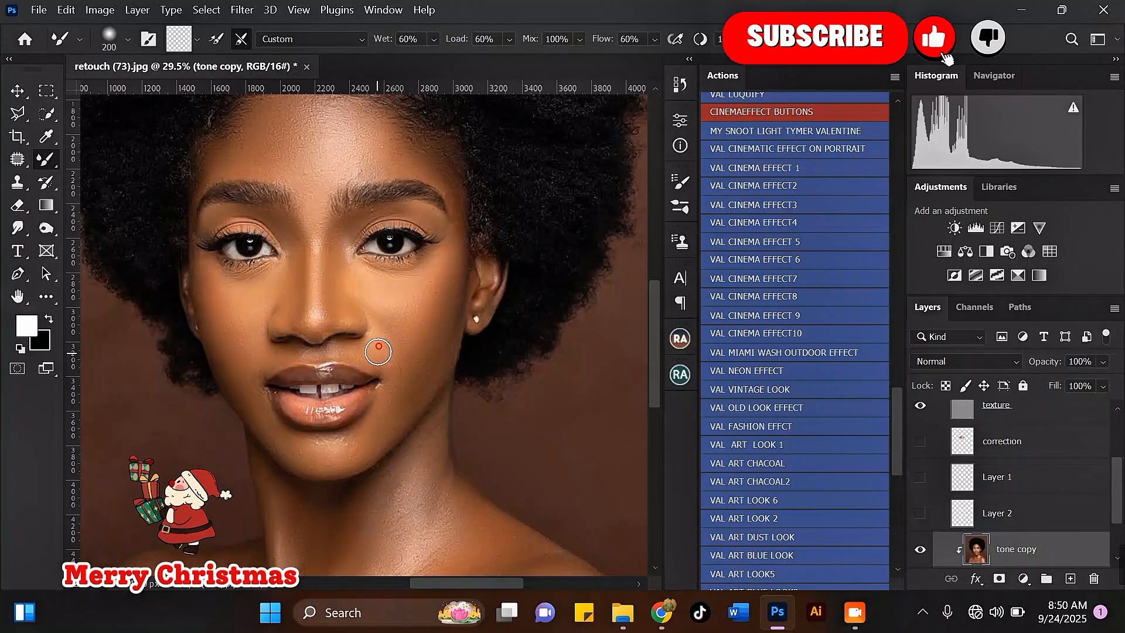
Blend below the image-right inner brow at 175 px and the outer cheek near the ear with the Mixer Brush at 200 px.
scroll(375, 334, "down", 2)
scroll(354, 271, "up", 2)
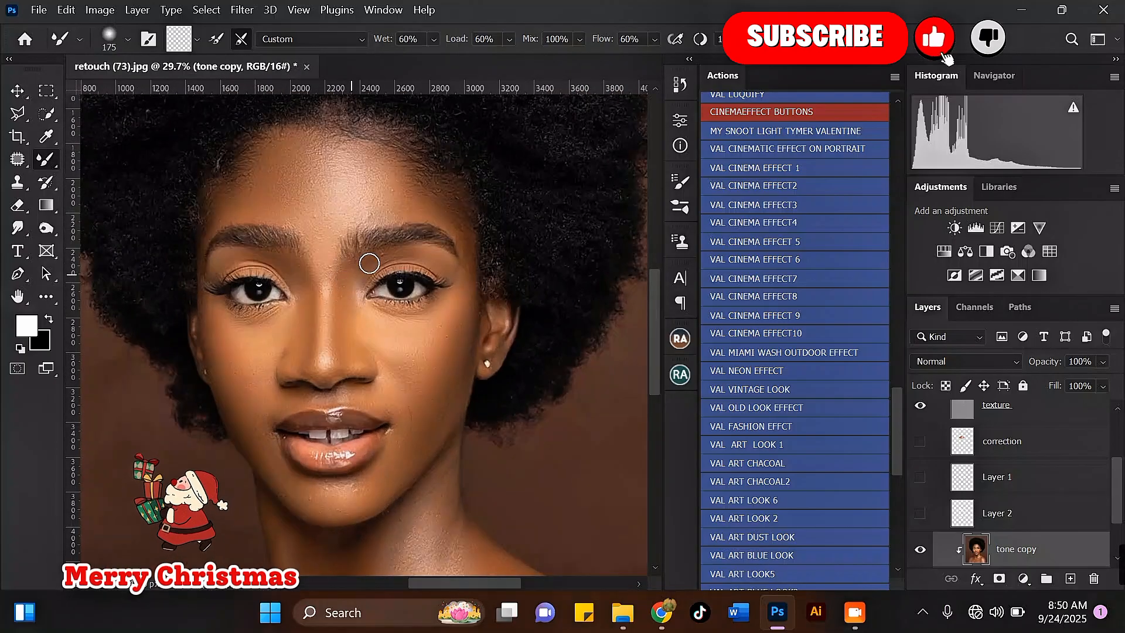
key("bracketleft")
key("bracketright")
key("bracketright")
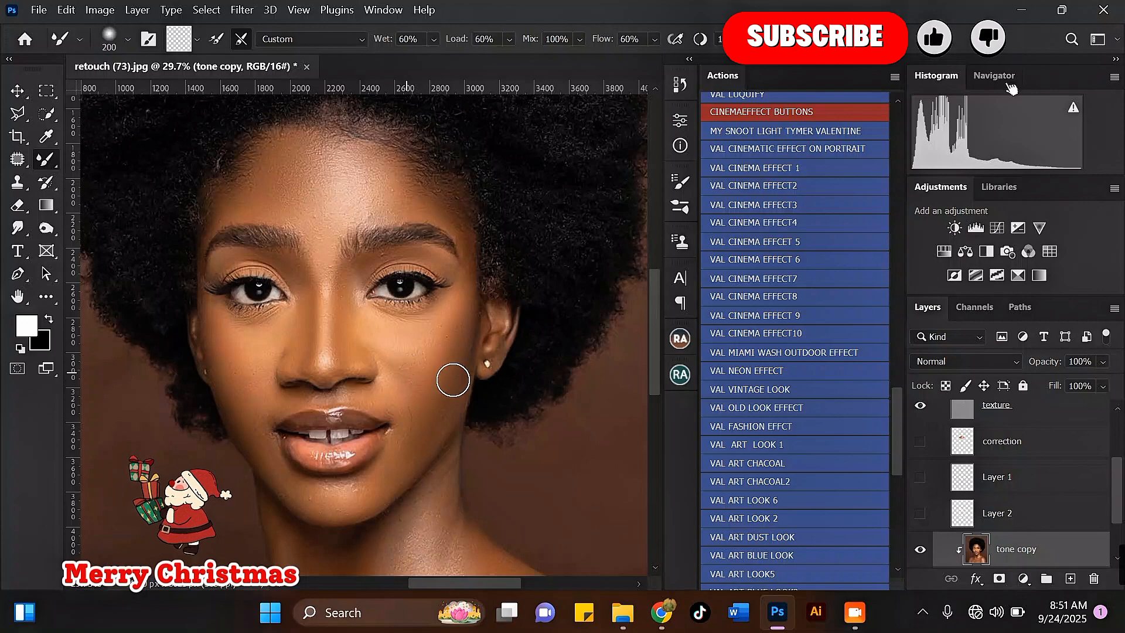
Blend the broad tones of both lower cheeks beside the mouth with the 300 px Mixer Brush.
key("bracketright")
key("bracketright")
scroll(390, 284, "down", 2)
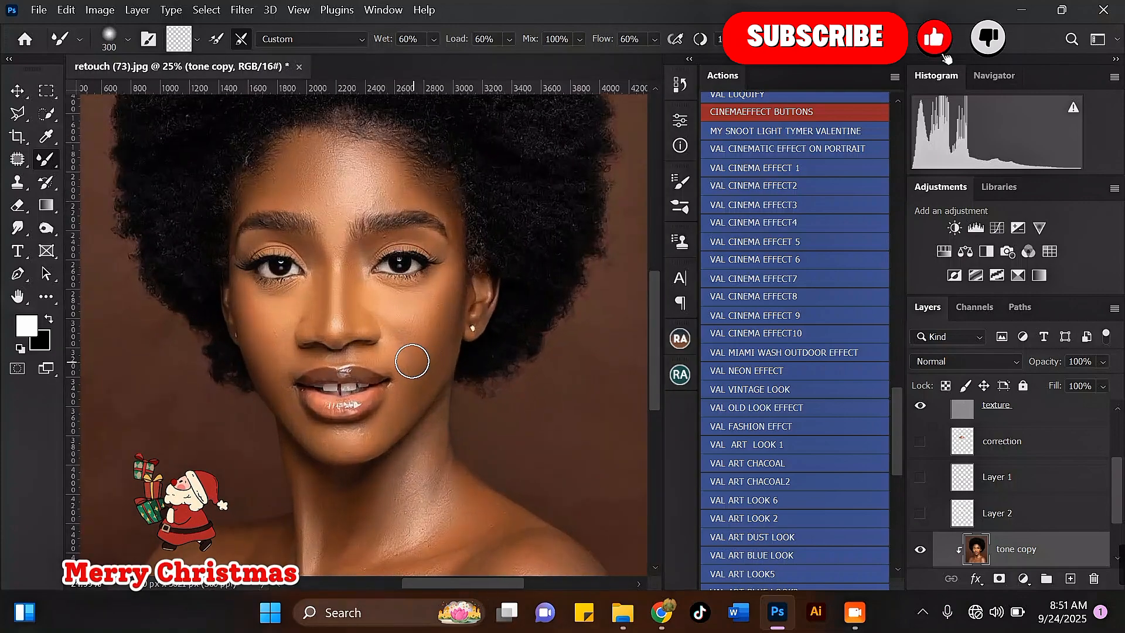
scroll(287, 351, "up", 2)
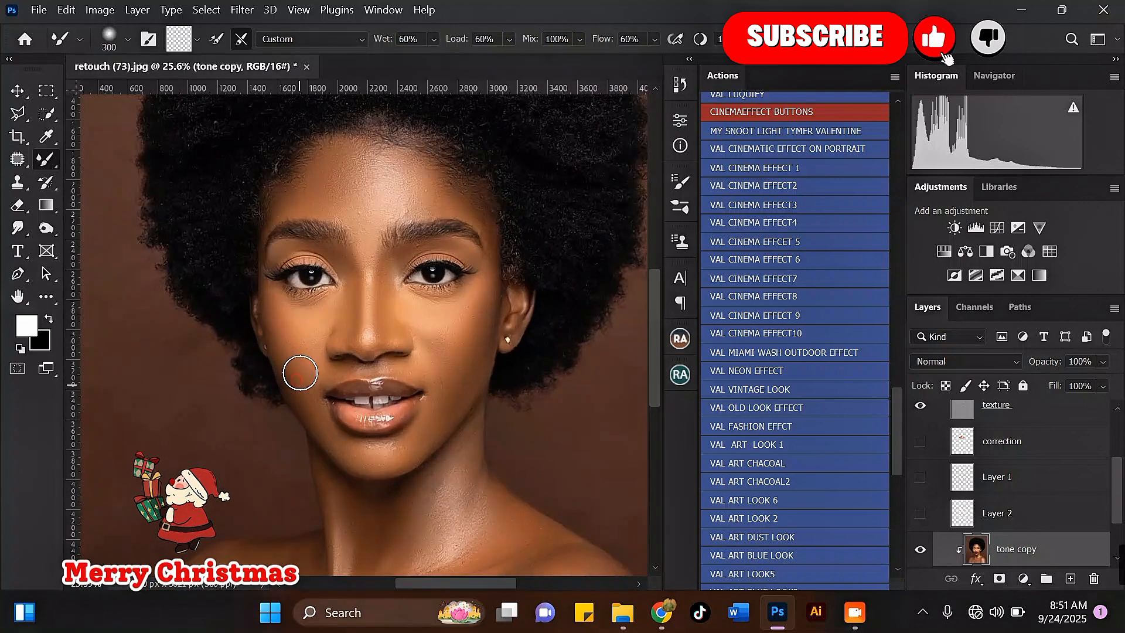
Blend the image-left temple at 250 px and the central forehead with the Mixer Brush at 400 px.
scroll(293, 335, "down", 2)
scroll(287, 233, "up", 1)
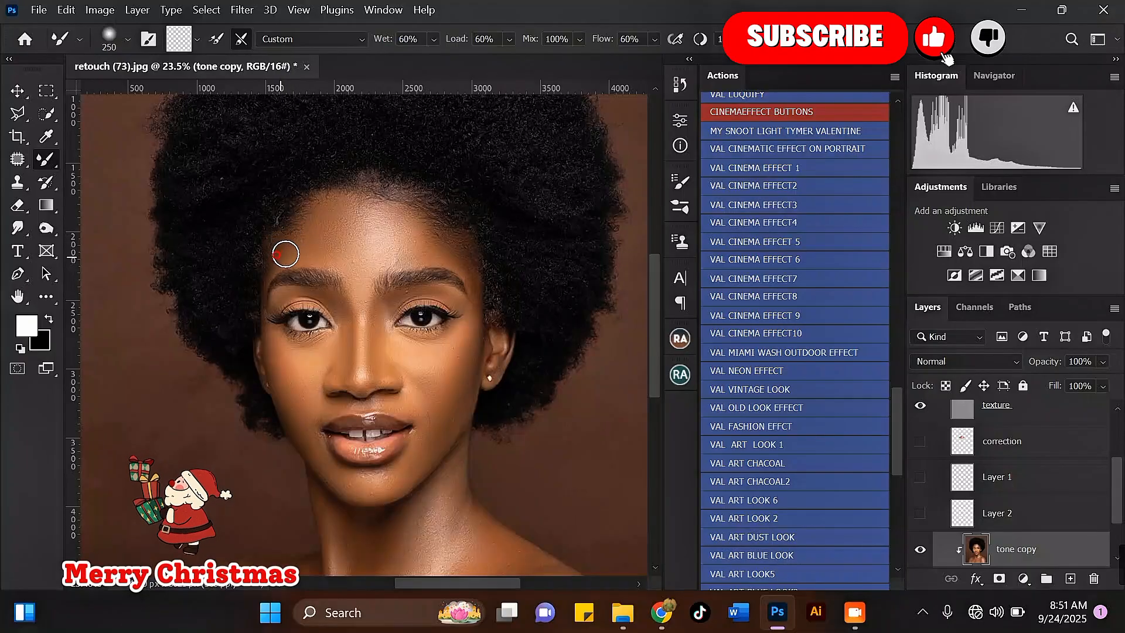
key("bracketright")
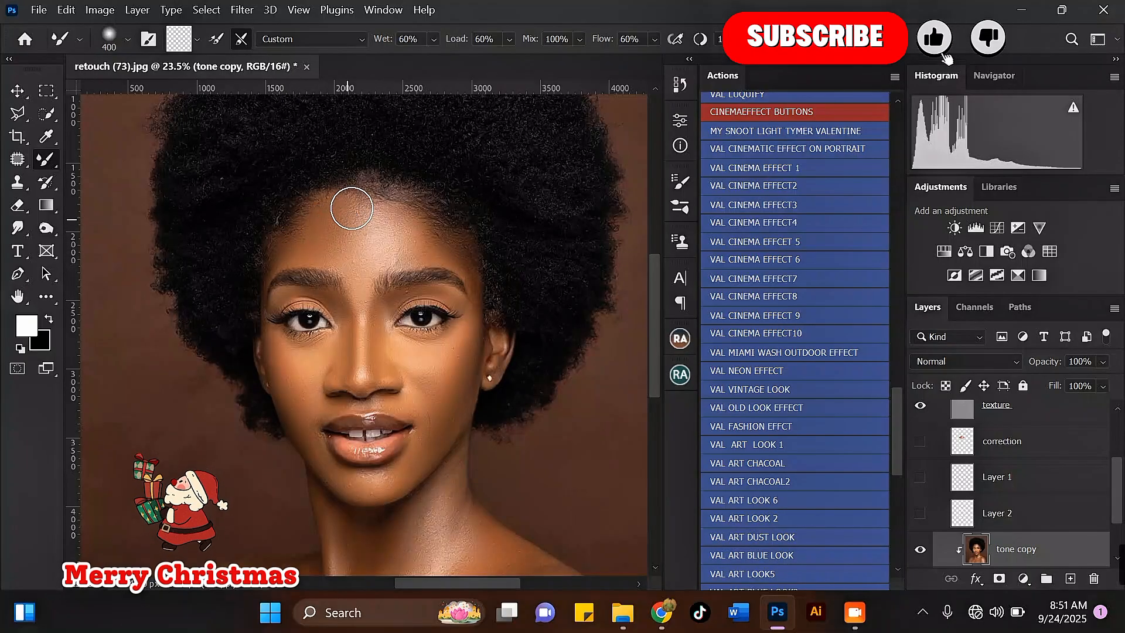
mouse_move(347, 227)
left_mouse_down()
mouse_move(380, 239)
mouse_move(390, 219)
mouse_move(403, 242)
mouse_move(419, 235)
mouse_move(402, 203)
mouse_move(397, 219)
mouse_move(363, 219)
mouse_move(413, 235)
mouse_move(414, 213)
mouse_move(428, 238)
mouse_move(427, 228)
mouse_move(356, 235)
mouse_move(424, 229)
mouse_move(377, 204)
mouse_move(358, 218)
mouse_move(353, 243)
left_mouse_up()
Reduce the Mixer Brush to 200 px and blend the image-right jawline beside the chin.
scroll(354, 233, "down", 4)
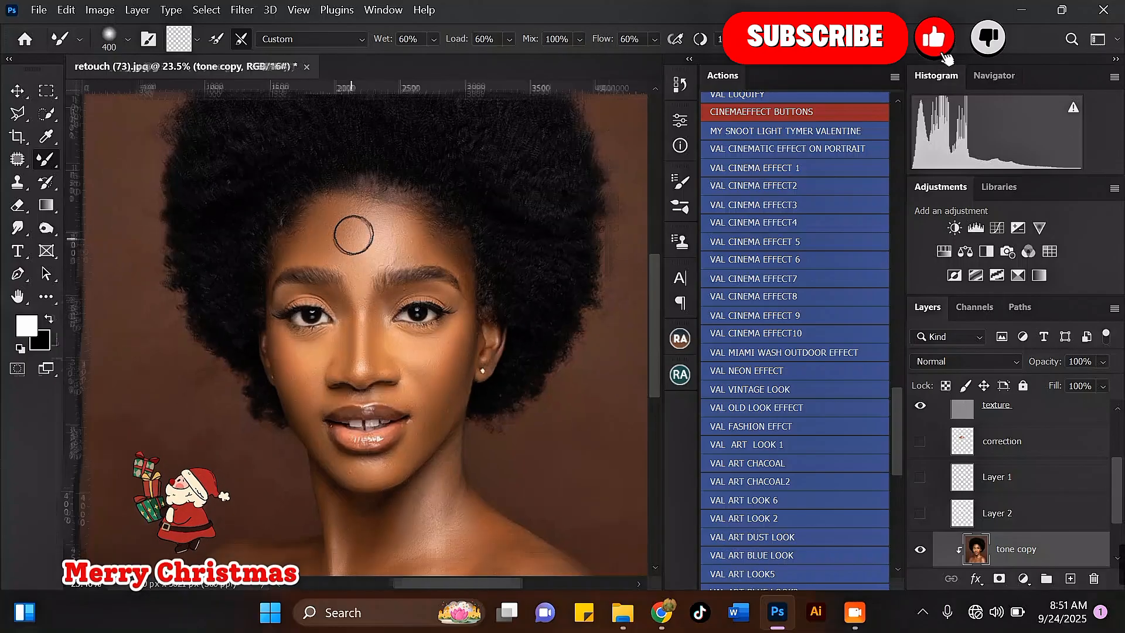
scroll(419, 381, "up", 3)
key("bracketleft")
key("bracketleft")
key("bracketleft")
key("bracketleft")
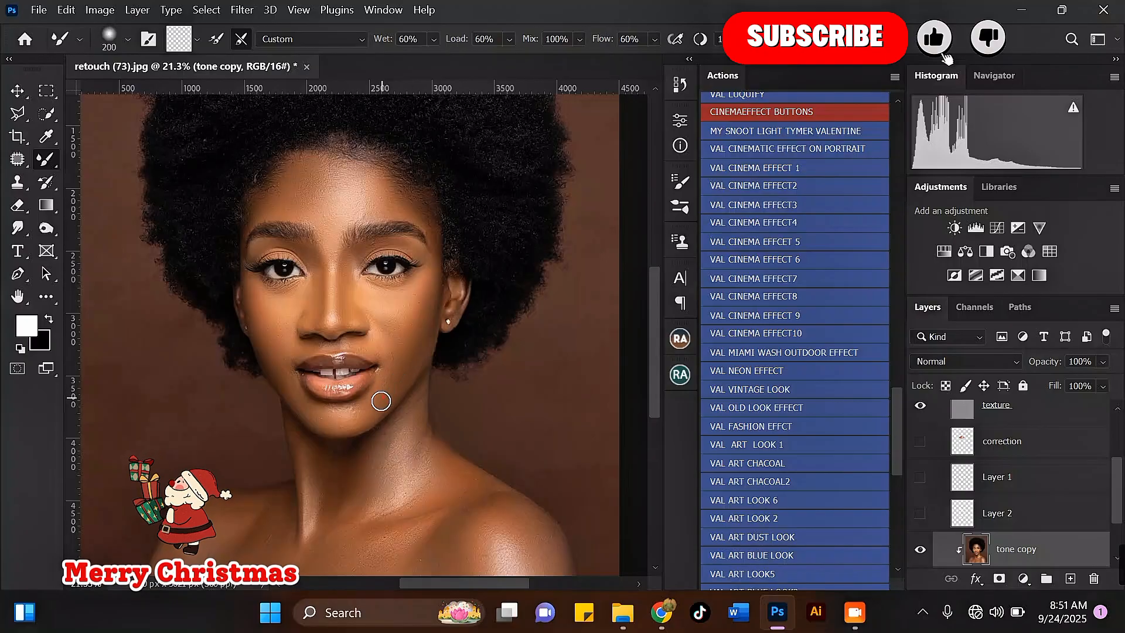
Blend the inner brow area at 200 px and the image-left cheek beside the nose with the Mixer Brush at 150 px.
scroll(398, 304, "down", 3)
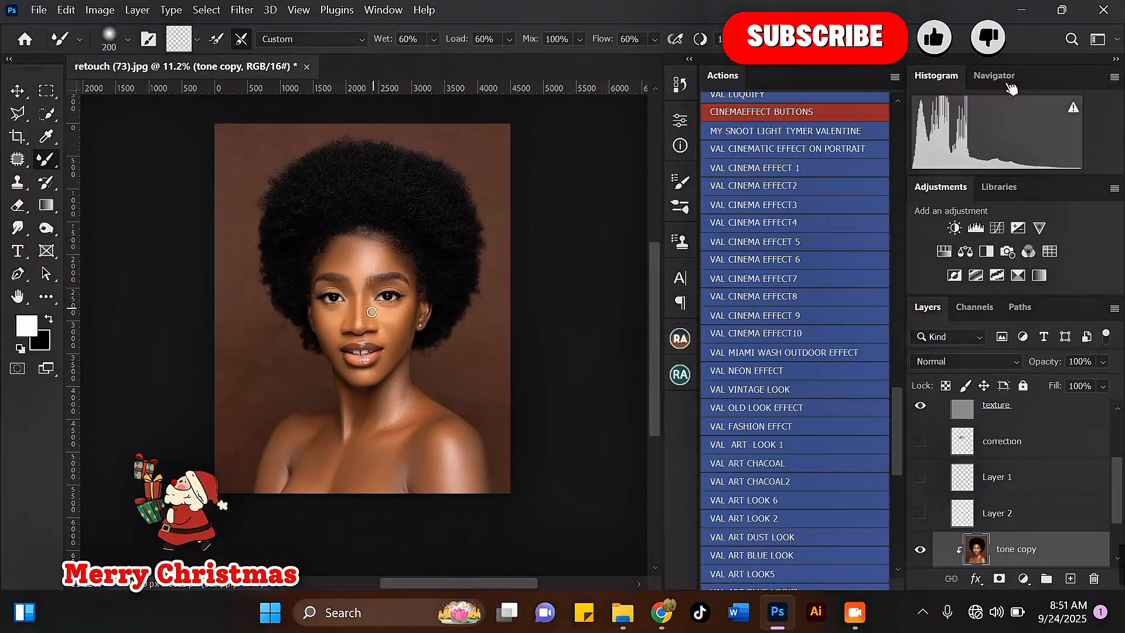
scroll(371, 311, "up", 5)
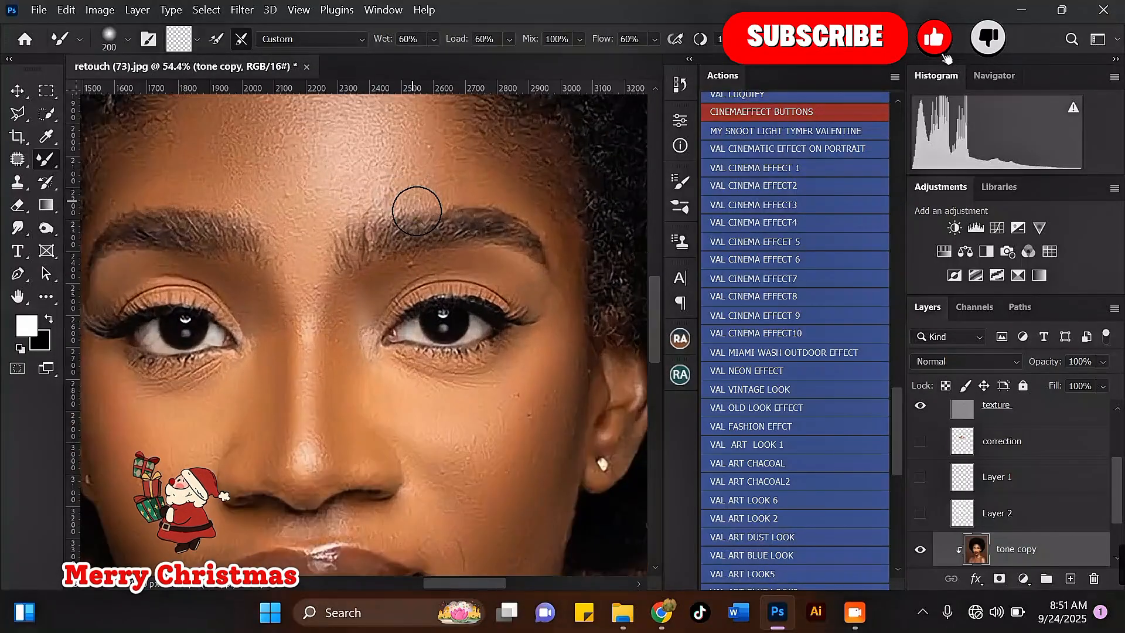
scroll(416, 211, "down", 2)
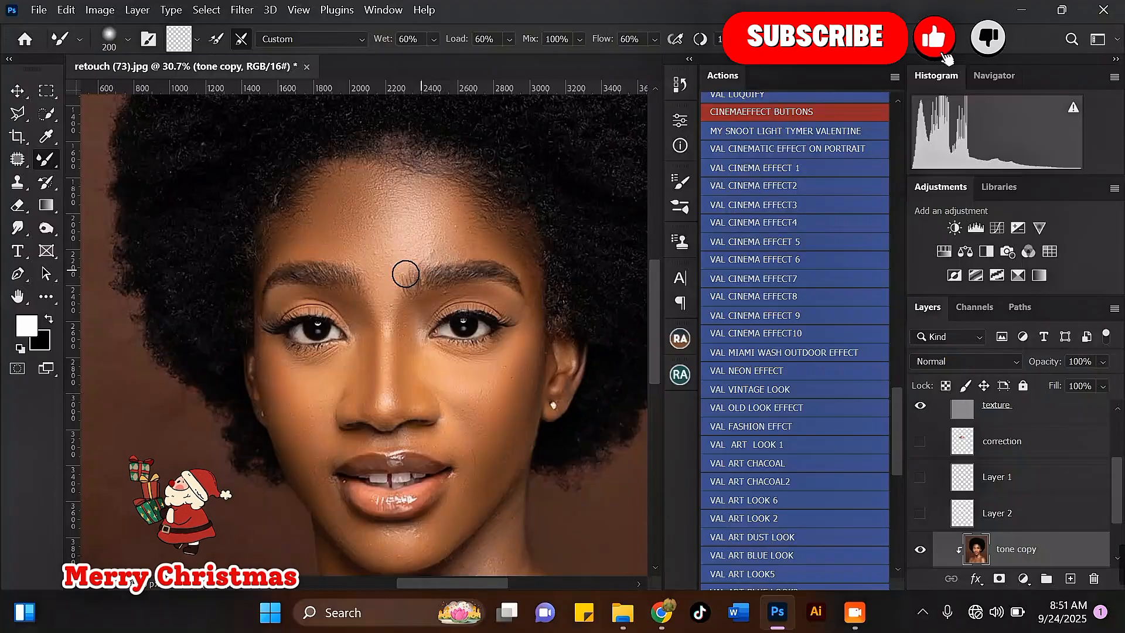
scroll(312, 341, "up", 1)
key("bracketleft")
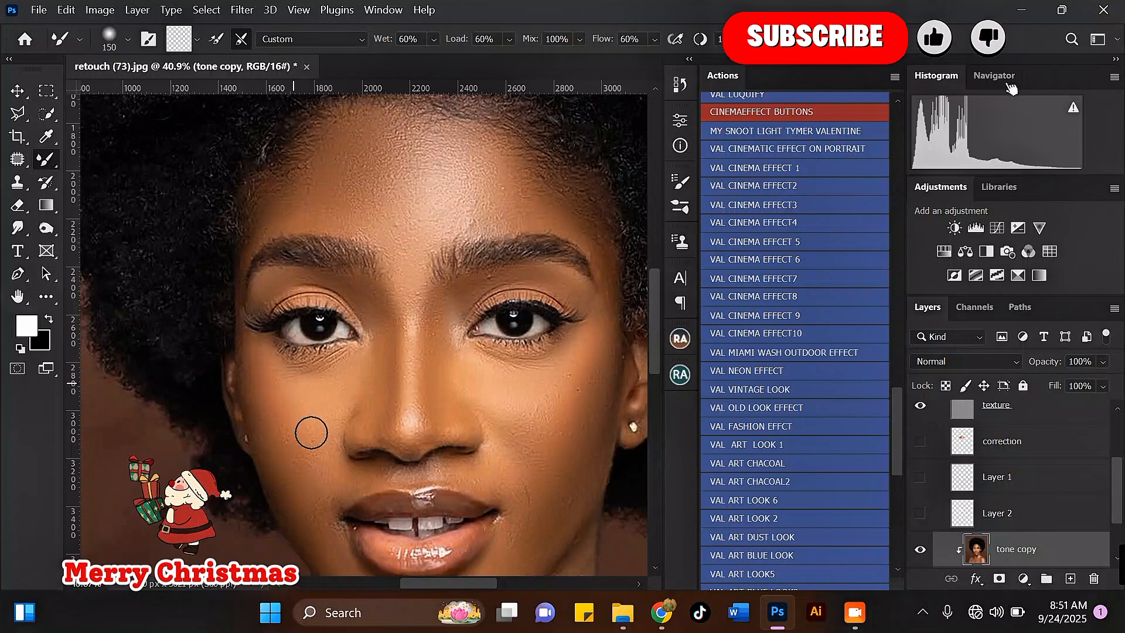
Blend the image-right under-eye area at 200 px and the inner eye socket beside the nose with the Mixer Brush at 175 px.
key("bracketright")
scroll(375, 321, "down", 1)
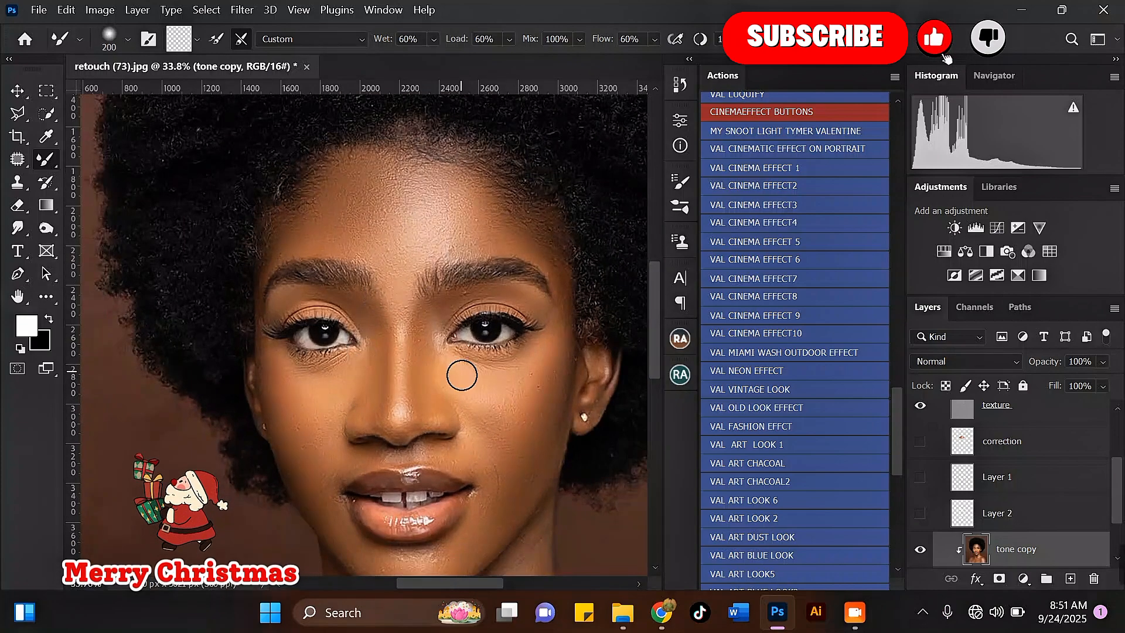
scroll(462, 371, "up", 1)
key("bracketleft")
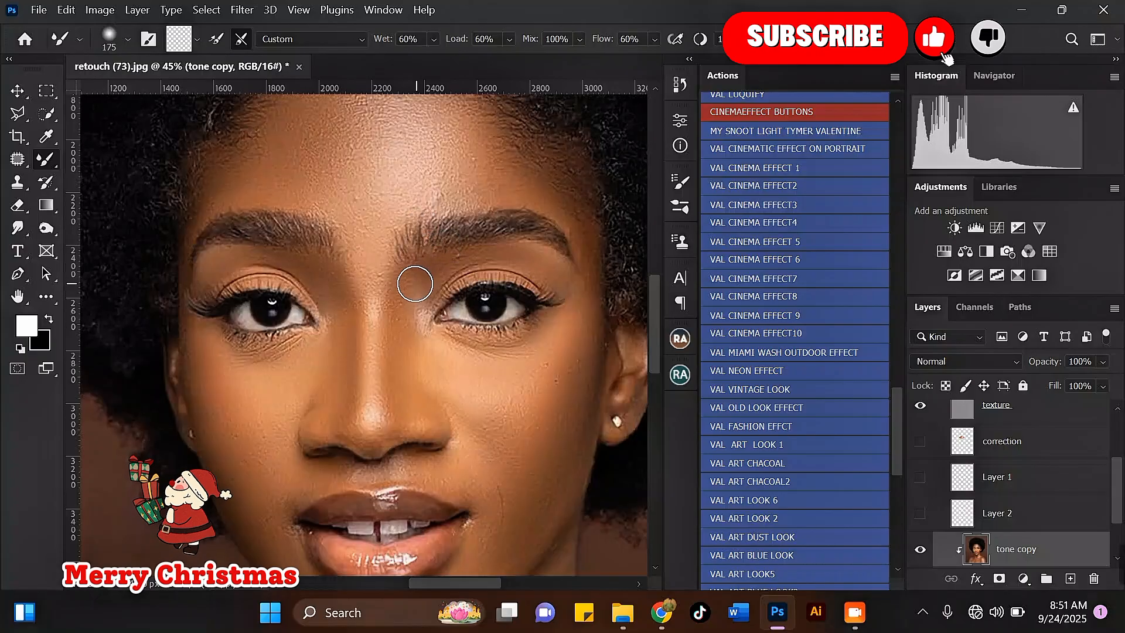
Examine the blended skin tones on the forehead, eyes and cheeks, both close up and across the whole portrait.
scroll(399, 368, "down", 1)
scroll(360, 229, "up", 2)
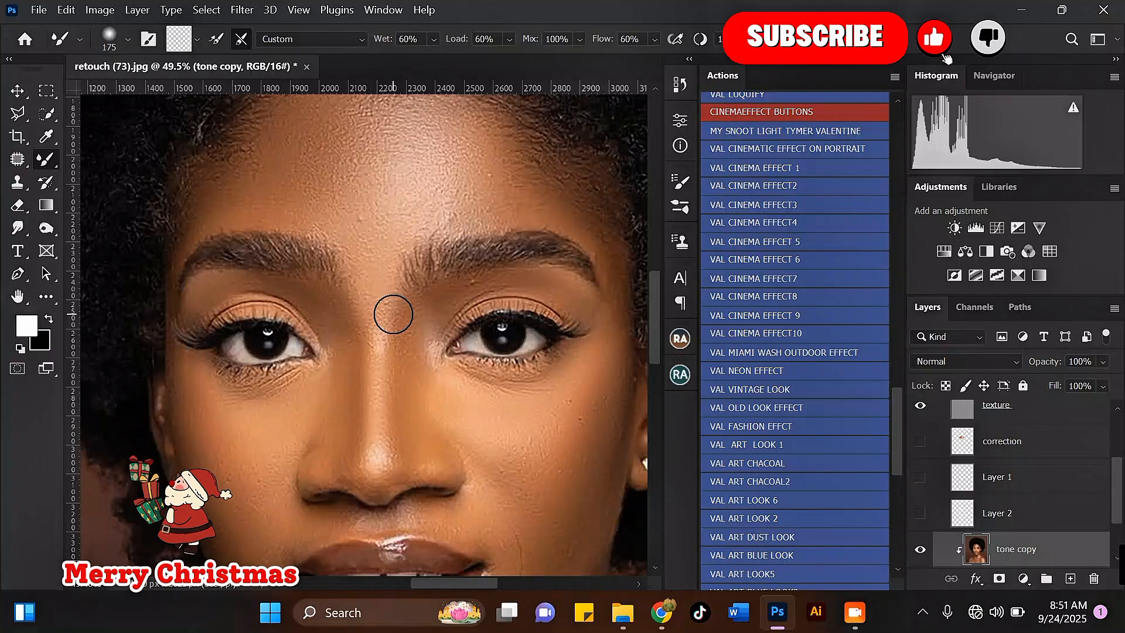
scroll(372, 150, "up", 1)
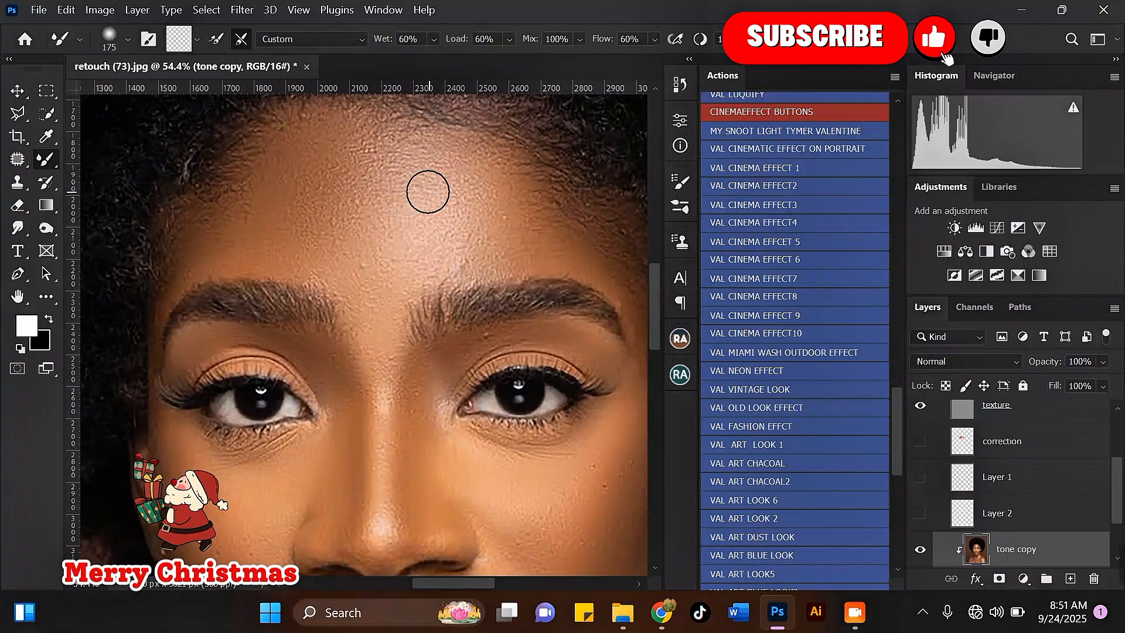
scroll(427, 192, "down", 3)
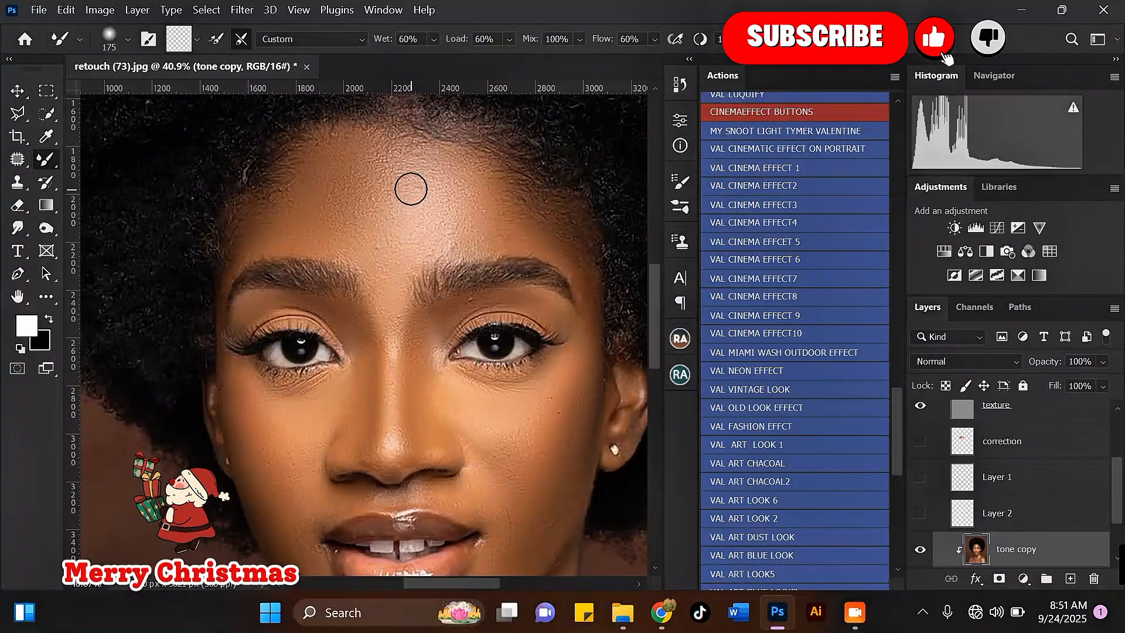
scroll(413, 199, "down", 1)
scroll(489, 495, "up", 3)
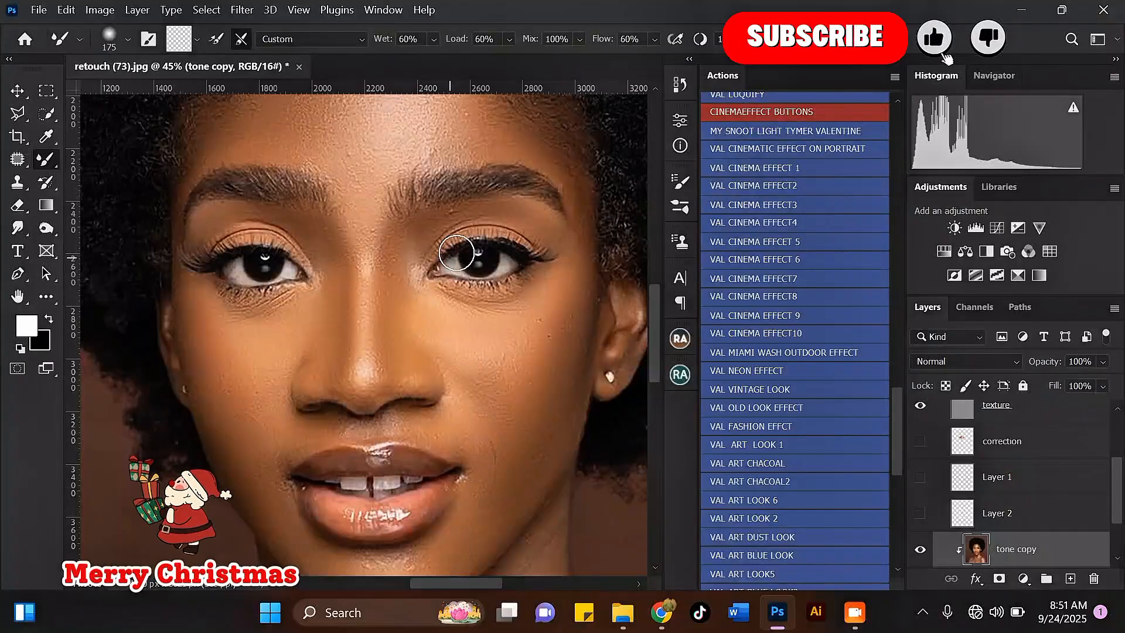
scroll(470, 242, "down", 3)
scroll(465, 404, "down", 1)
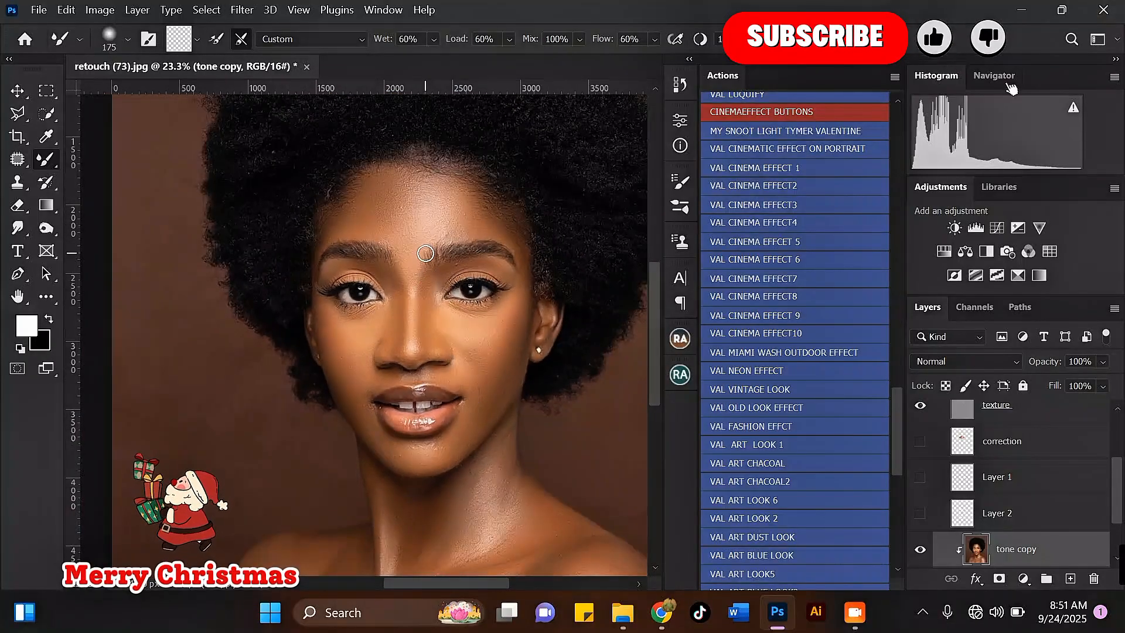
scroll(428, 315, "down", 1)
scroll(425, 244, "down", 1)
scroll(425, 244, "up", 4)
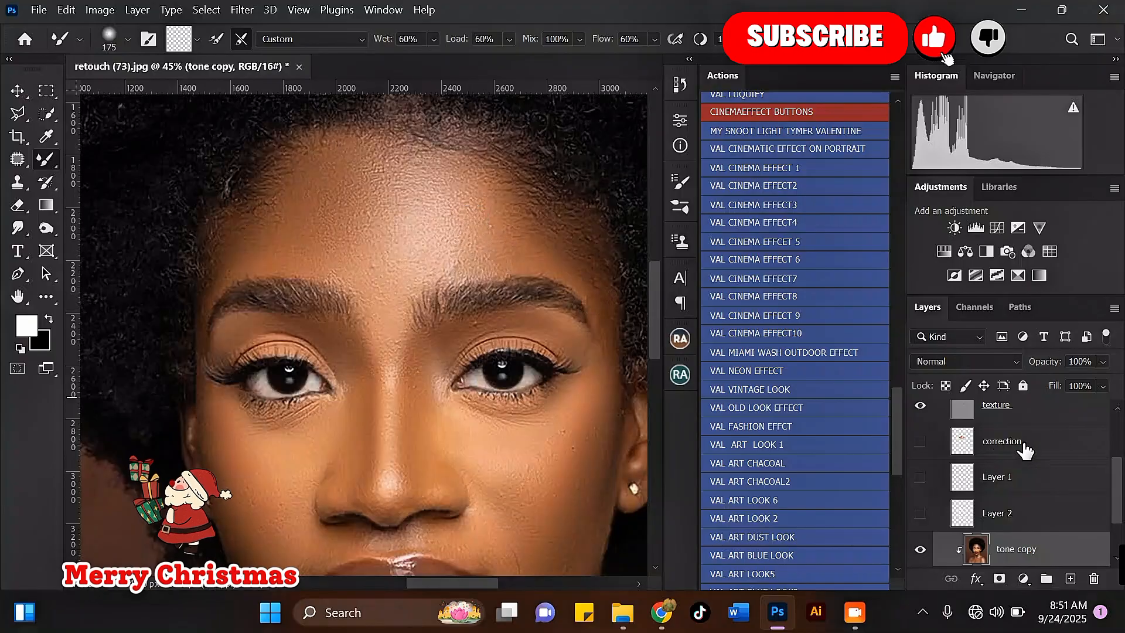
Make the texture copy layer active and set up the Clone Stamp with a 35 px Soft Round brush.
left_click_drag(1111, 486, 1113, 447)
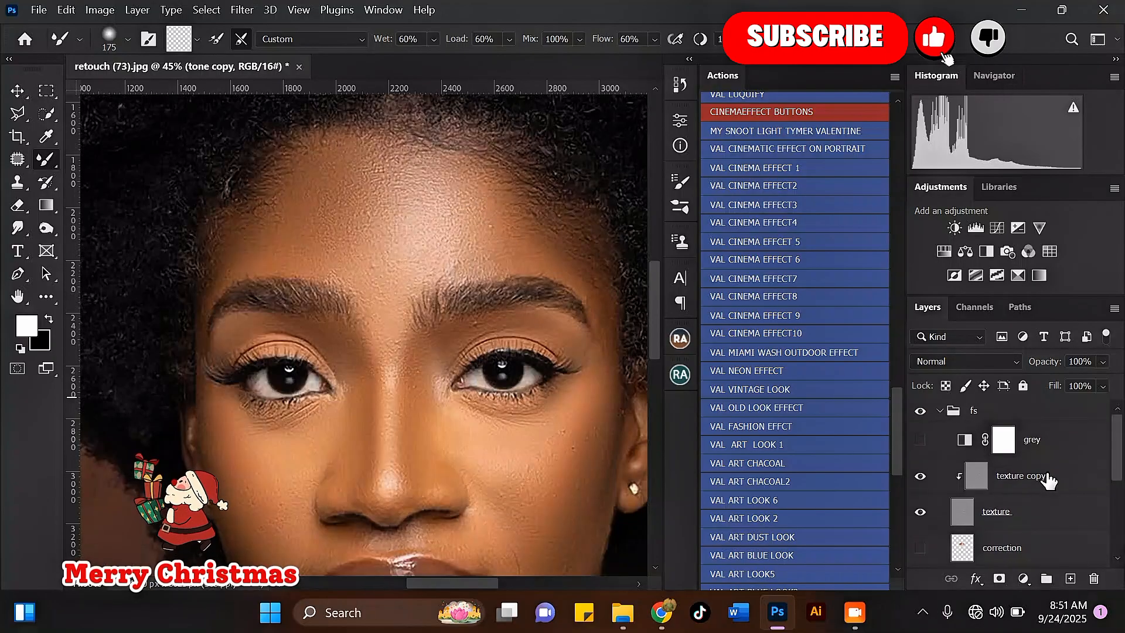
left_click(1008, 484)
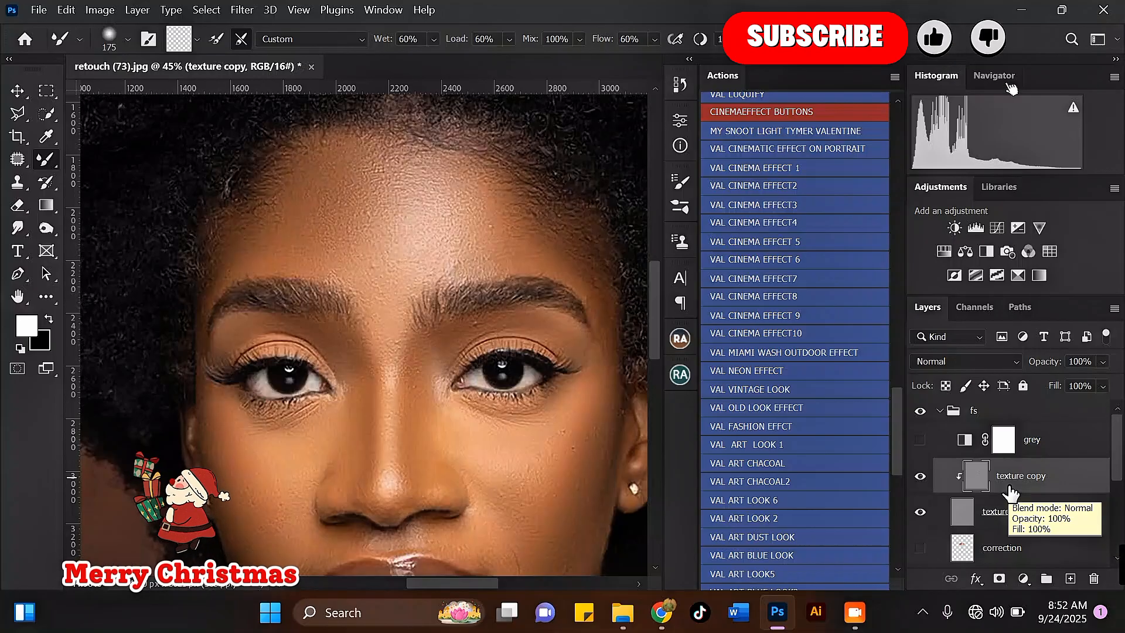
left_click(18, 183)
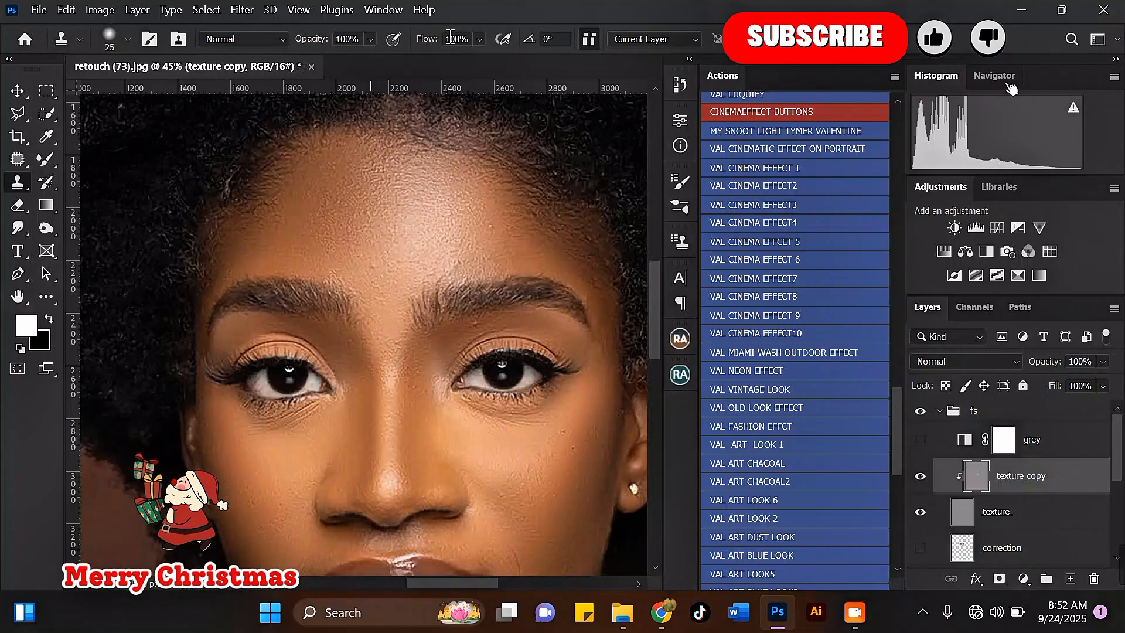
left_click(128, 40)
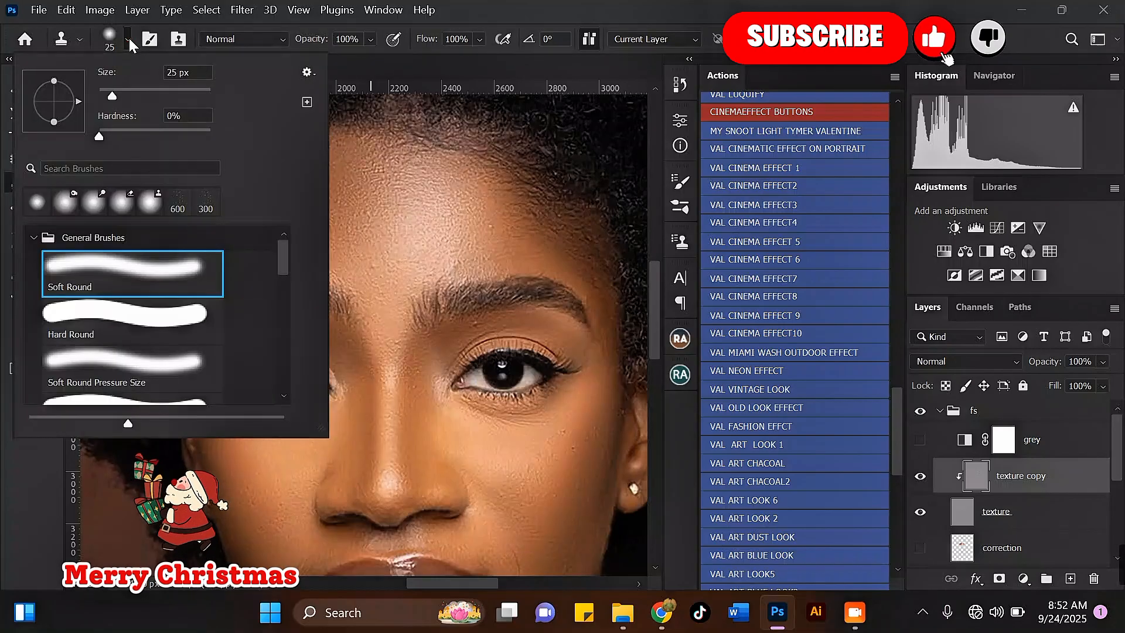
double_click(104, 274)
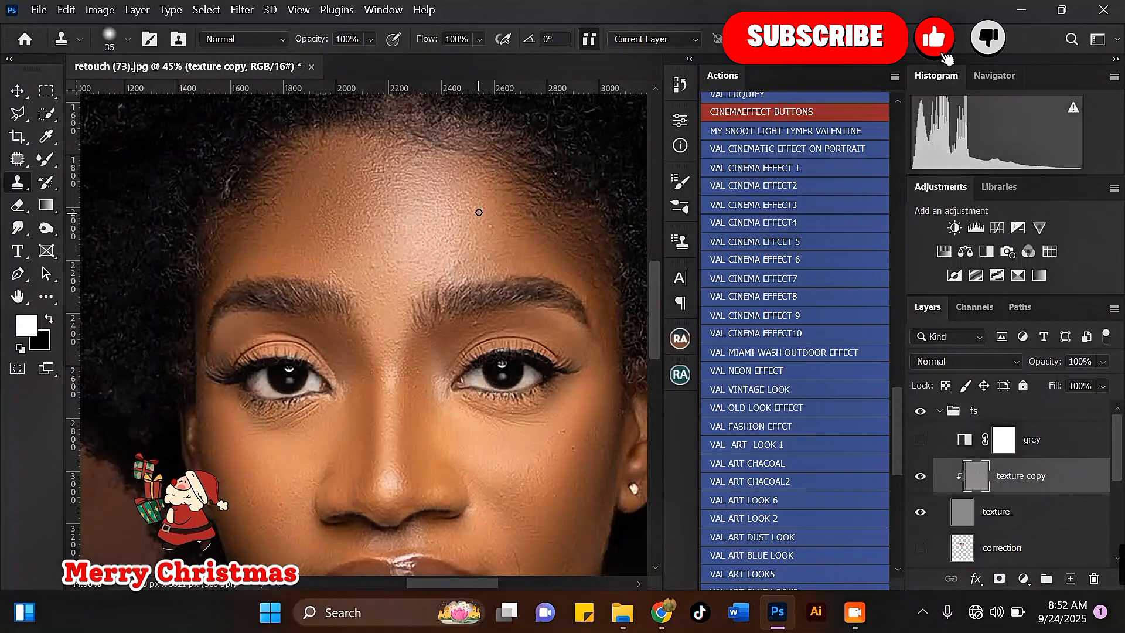
Clone clean skin texture over blemishes on the forehead and between the eyebrows on the texture copy layer, using a brush size of 60.
scroll(478, 212, "up", 3)
key("]")
key("]")
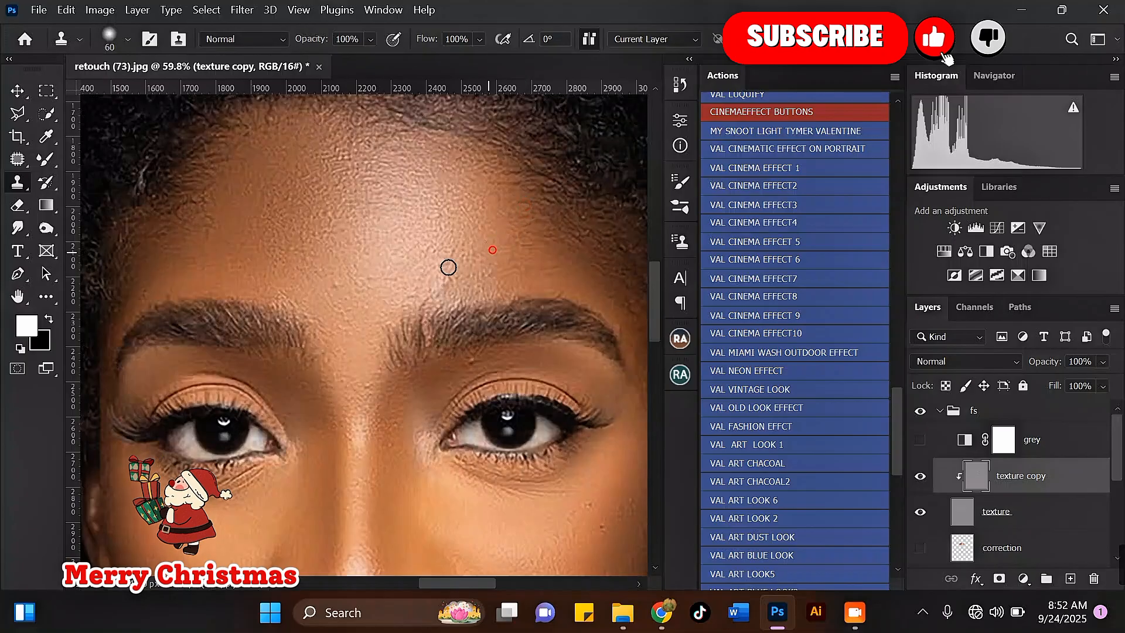
left_click(446, 285)
left_click(352, 269, "alt")
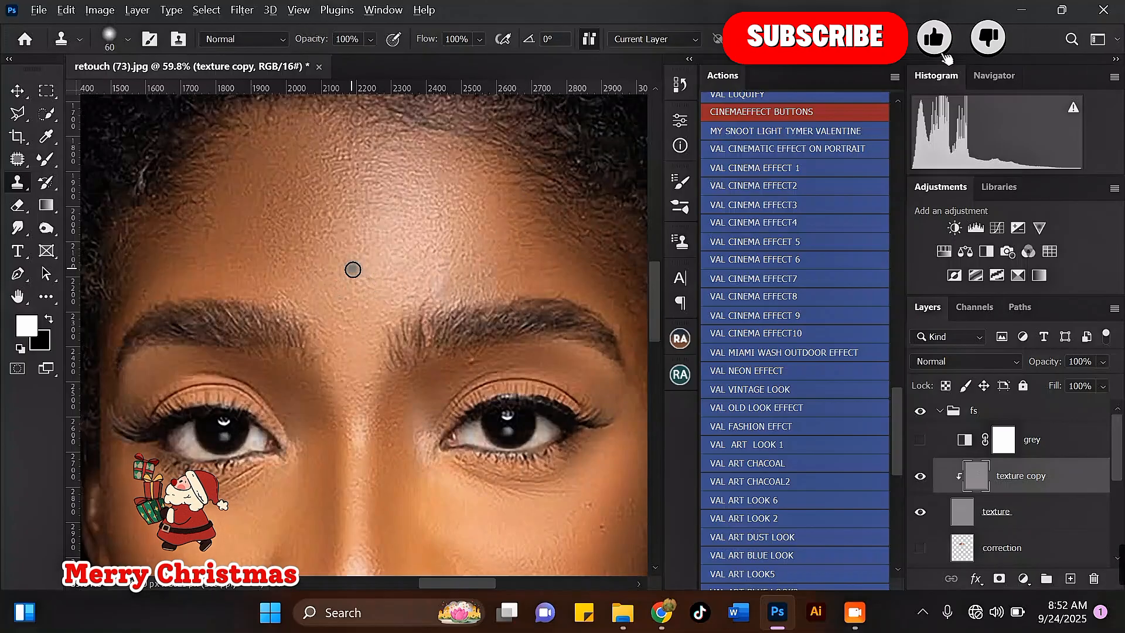
left_click(475, 361)
left_click(367, 385)
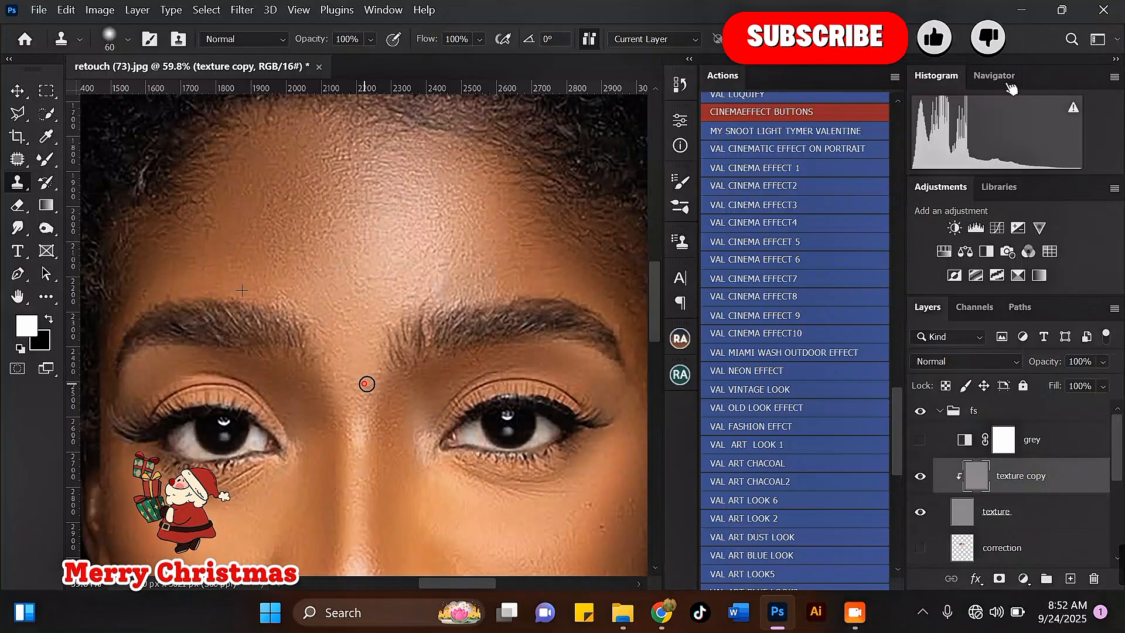
left_click(378, 375)
left_click(345, 197, "alt")
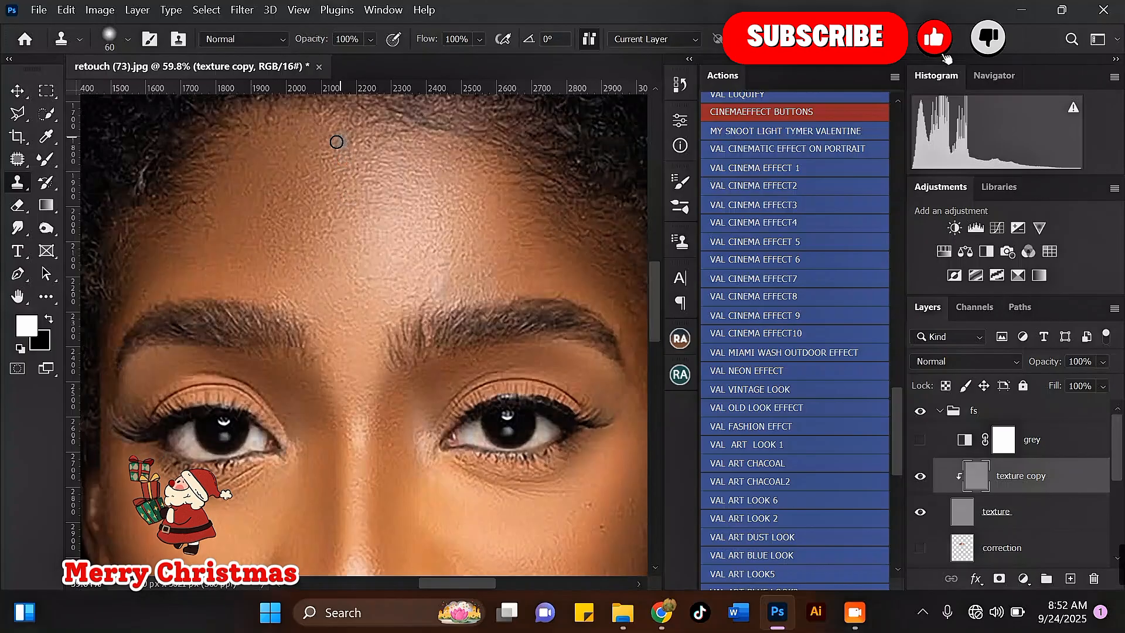
Clone smooth texture over the skin below and beside the eye on the earring side of the face.
scroll(336, 141, "down", 4)
scroll(424, 339, "up", 3)
scroll(453, 342, "up", 1)
left_click(449, 347)
mouse_move(476, 343)
left_mouse_down()
mouse_move(498, 341)
mouse_move(484, 354)
mouse_move(420, 336)
mouse_move(496, 345)
mouse_move(530, 364)
left_mouse_up()
scroll(550, 286, "down", 2)
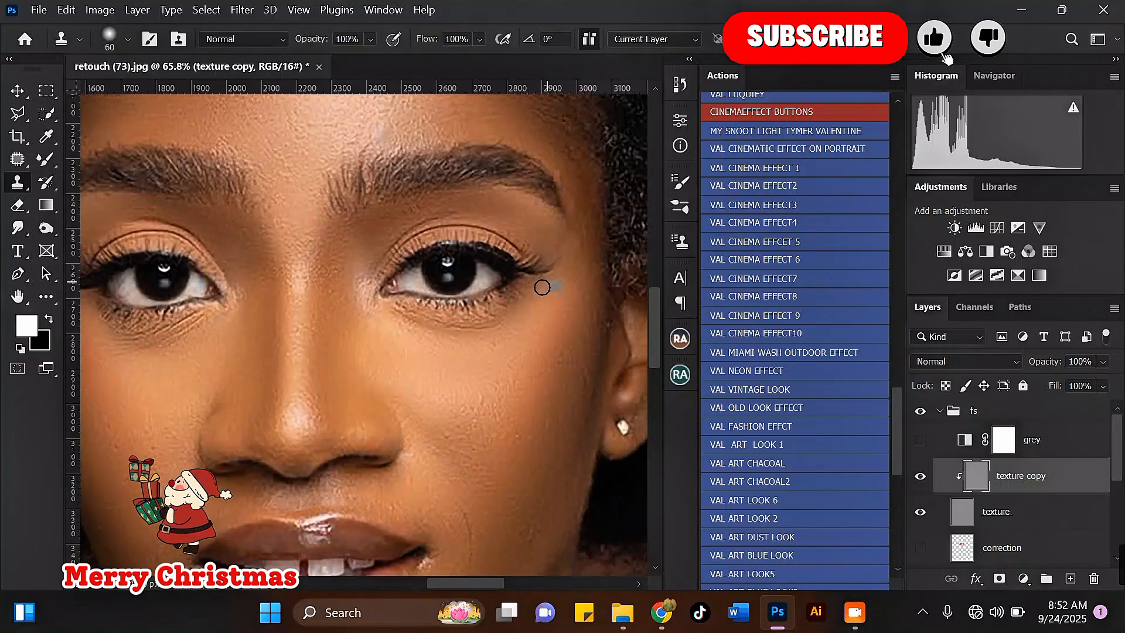
Clone smooth skin texture over the fine lines beneath the other eye, sampling from just below them.
scroll(542, 287, "left", 3)
scroll(381, 337, "up", 2)
mouse_move(366, 336)
left_mouse_down()
mouse_move(327, 319)
mouse_move(311, 326)
mouse_move(362, 328)
mouse_move(321, 328)
left_mouse_up()
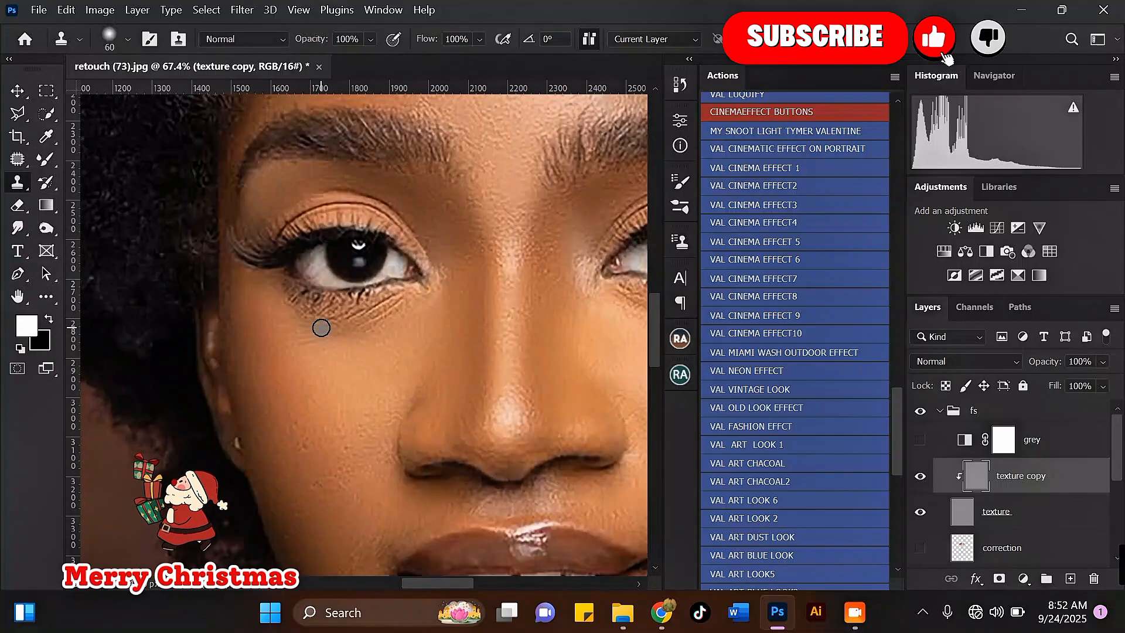
left_click(372, 323, "alt")
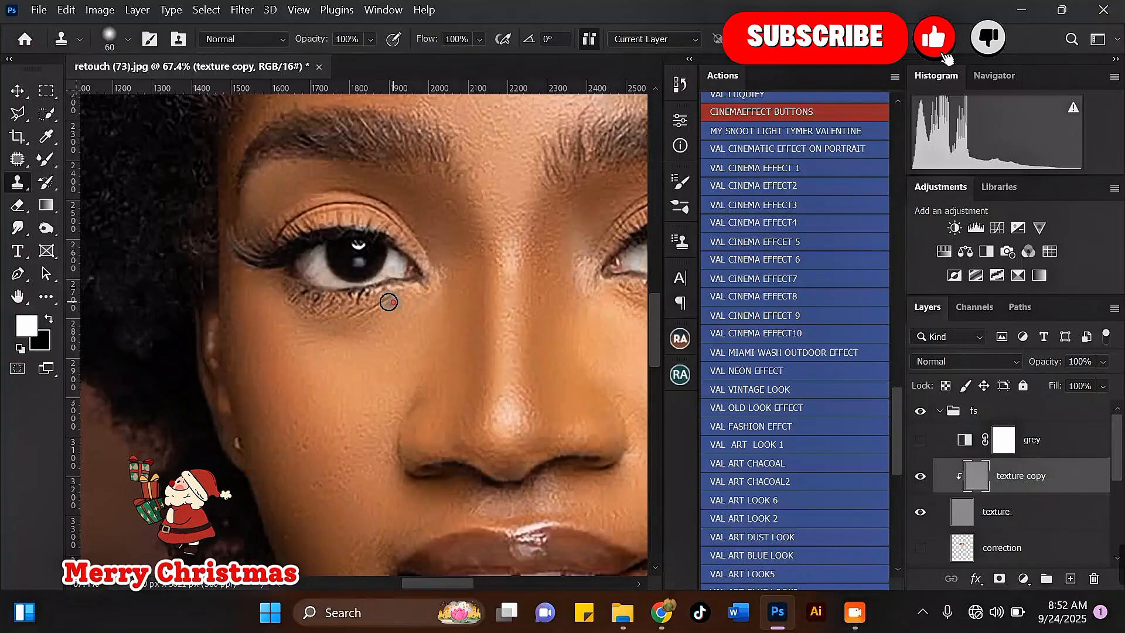
left_click_drag(389, 302, 336, 319)
scroll(281, 308, "down", 4)
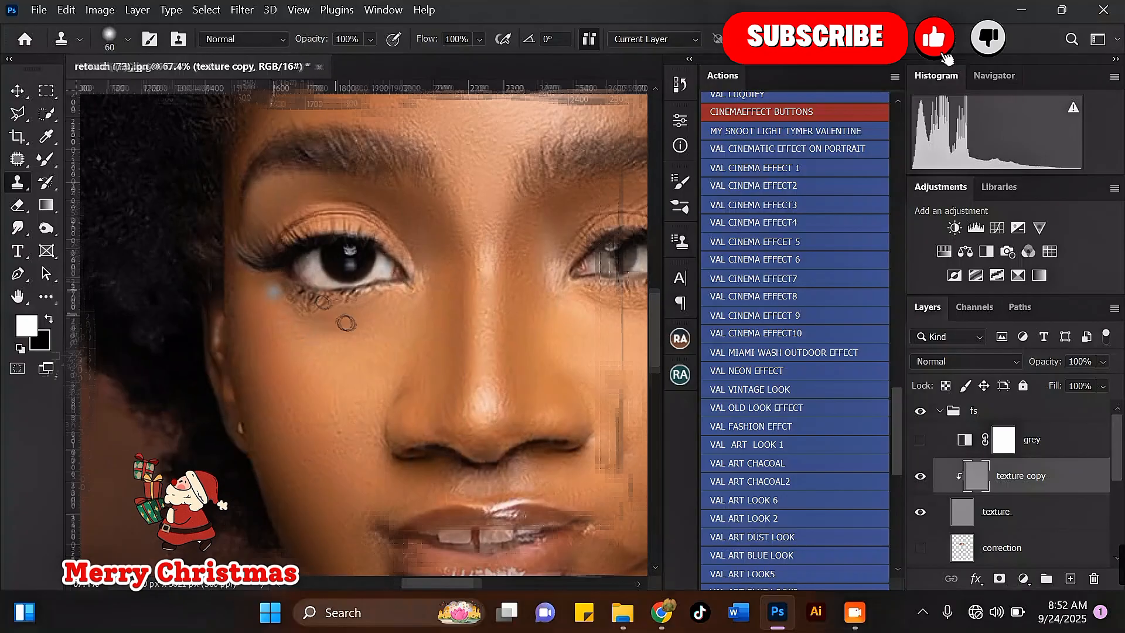
scroll(308, 283, "down", 2)
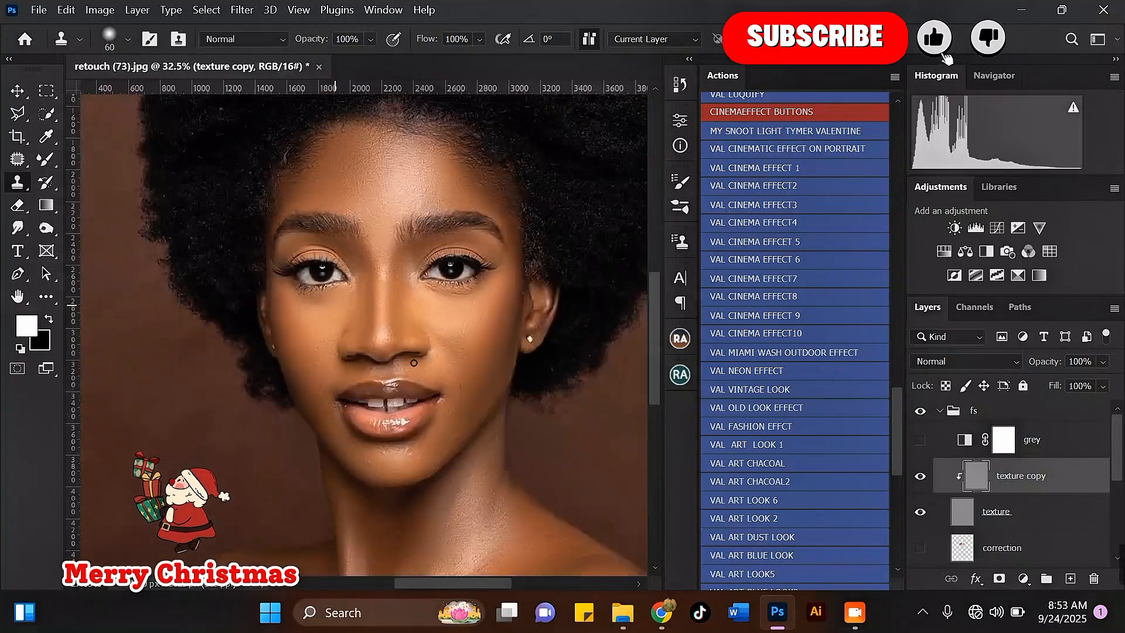
Clone clean texture over the blemishes on the cheeks beside the mouth and on the chin below the lower lip.
scroll(452, 397, "up", 4)
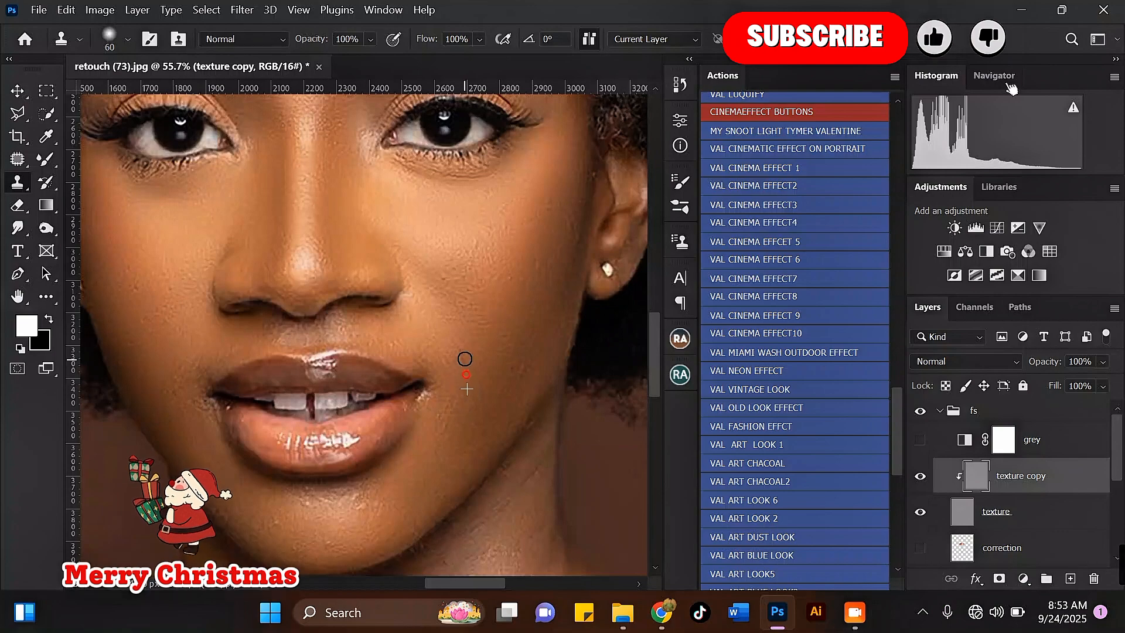
left_click(465, 354)
left_click(478, 385)
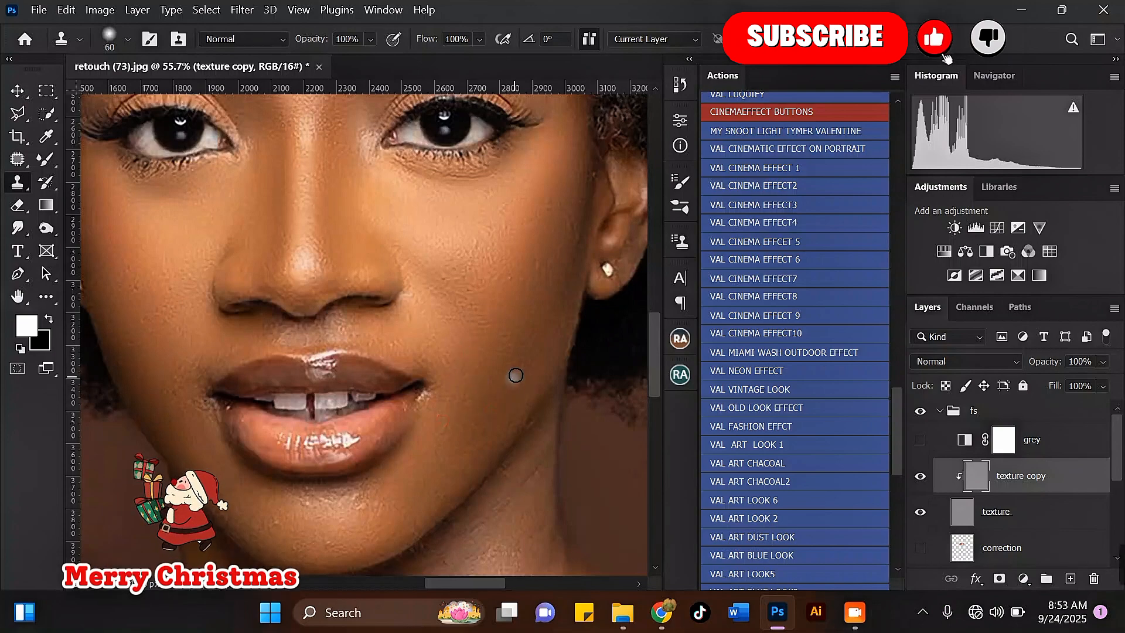
scroll(454, 364, "down", 2)
scroll(308, 506, "up", 3)
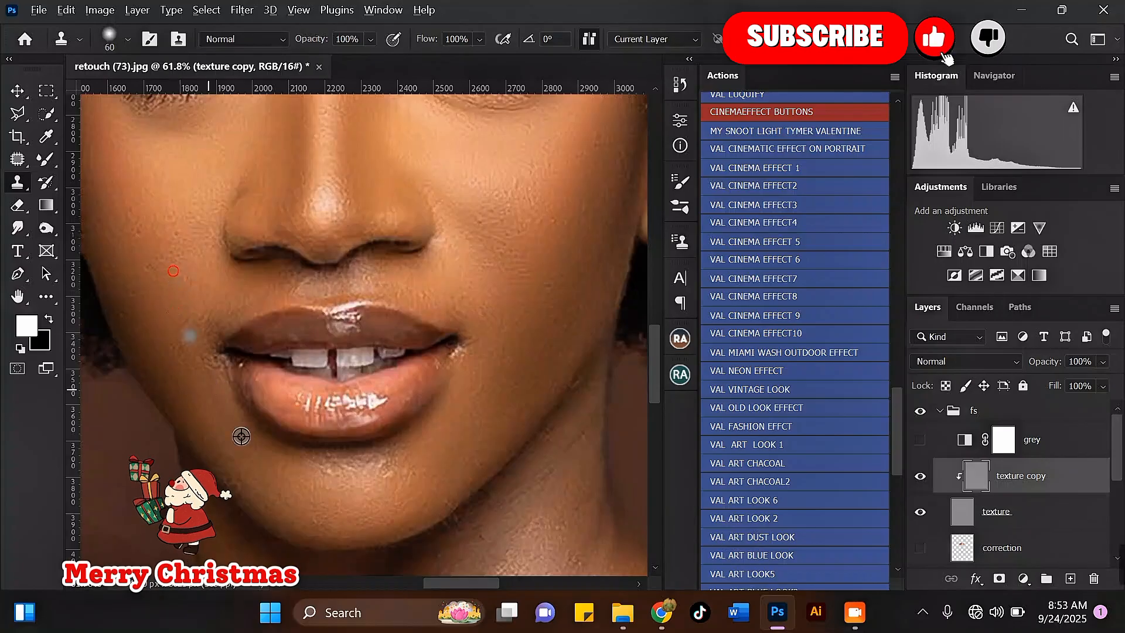
left_click(327, 475)
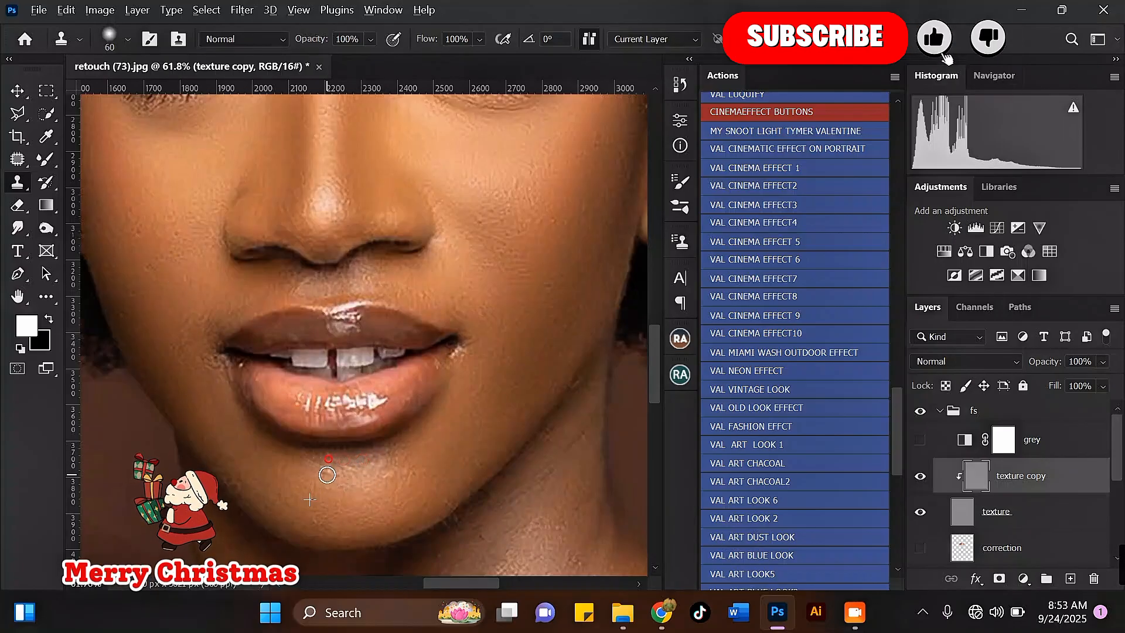
scroll(347, 265, "down", 5)
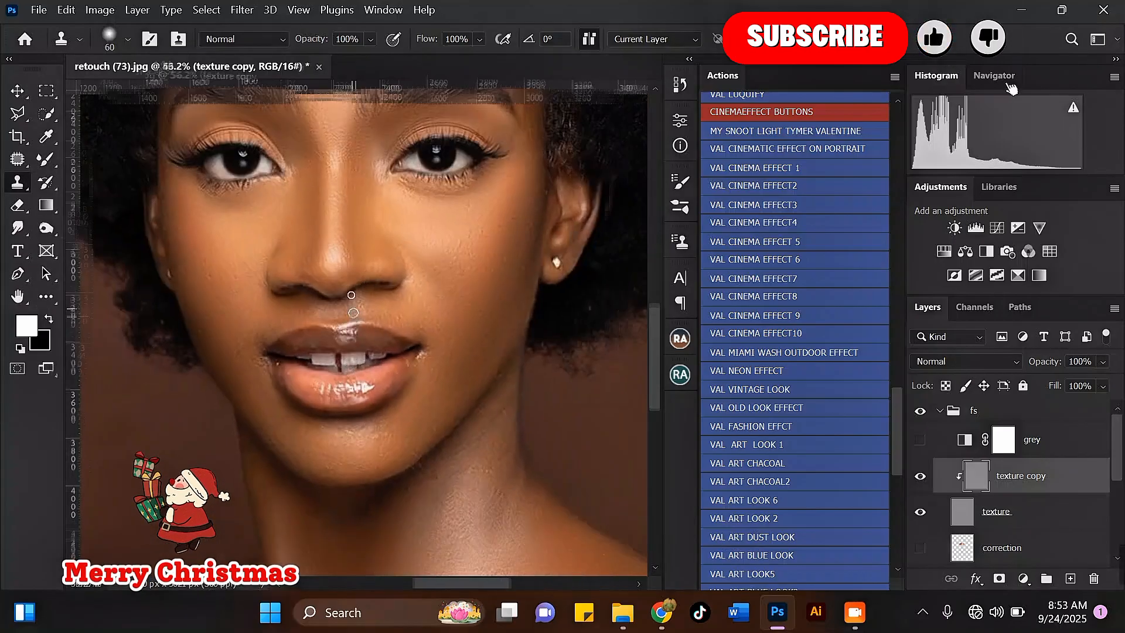
Clone skin texture over the rough patches near the underarm creases on both sides of the chest.
scroll(346, 265, "down", 3)
scroll(398, 284, "down", 4)
scroll(413, 393, "up", 12)
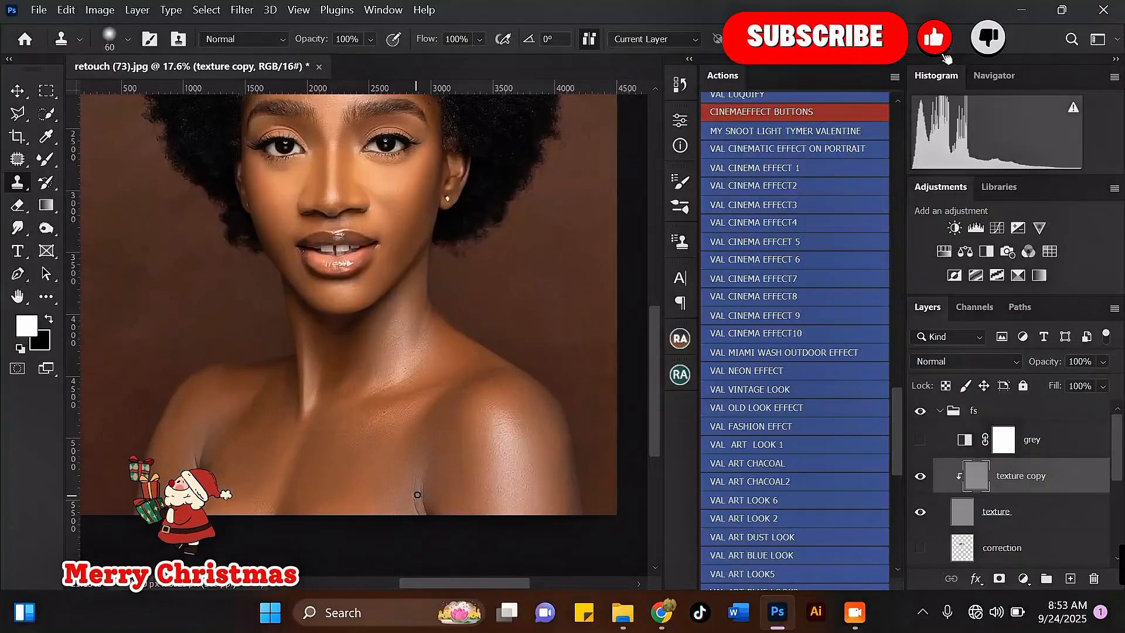
left_click(417, 439, "alt")
left_click(412, 456)
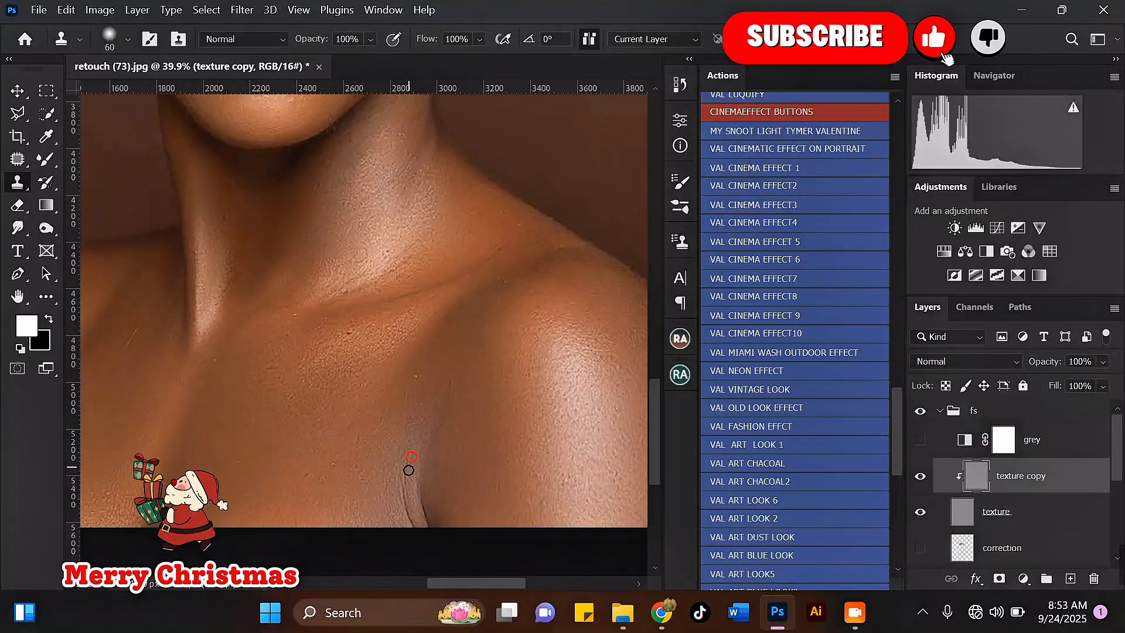
scroll(410, 410, "down", 4)
scroll(262, 397, "up", 3)
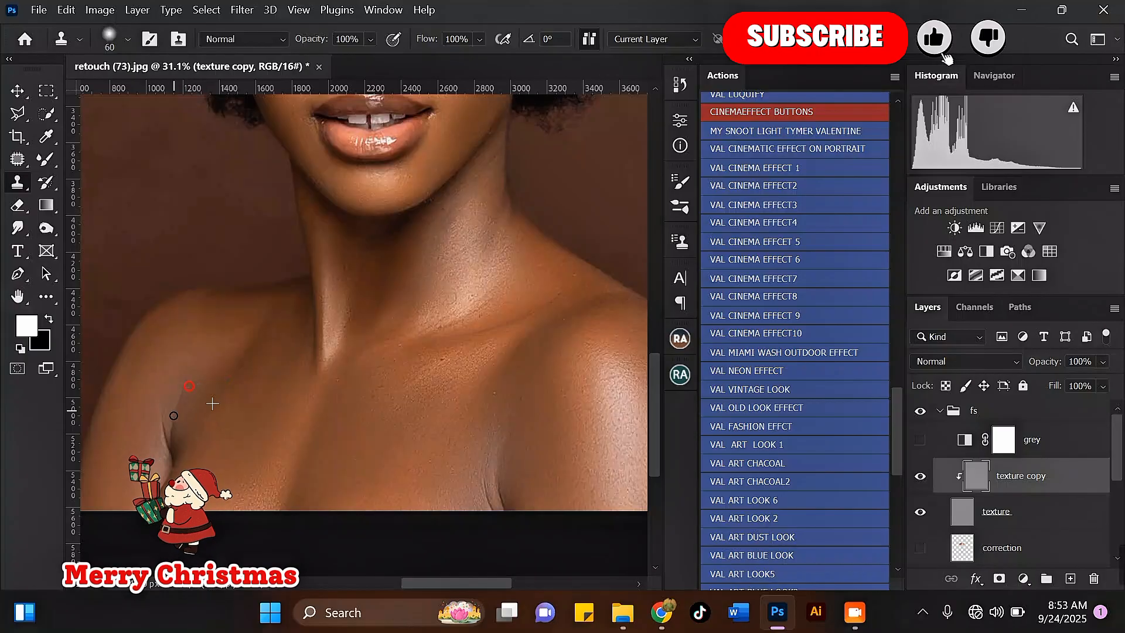
Collapse the fs layer group.
scroll(228, 403, "down", 3)
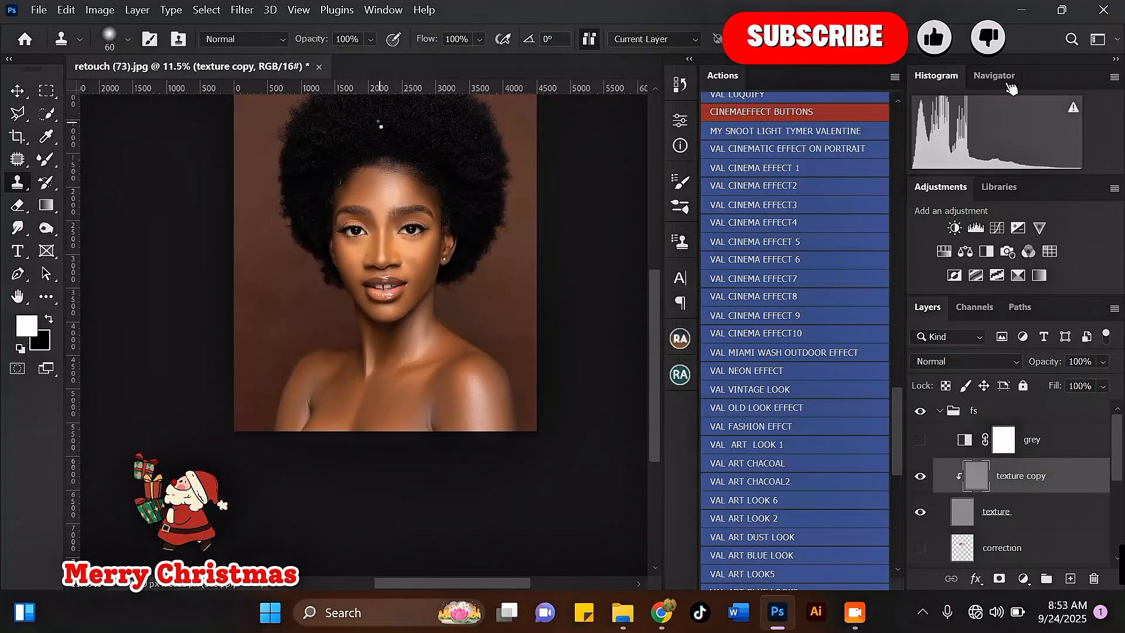
scroll(381, 126, "up", 2)
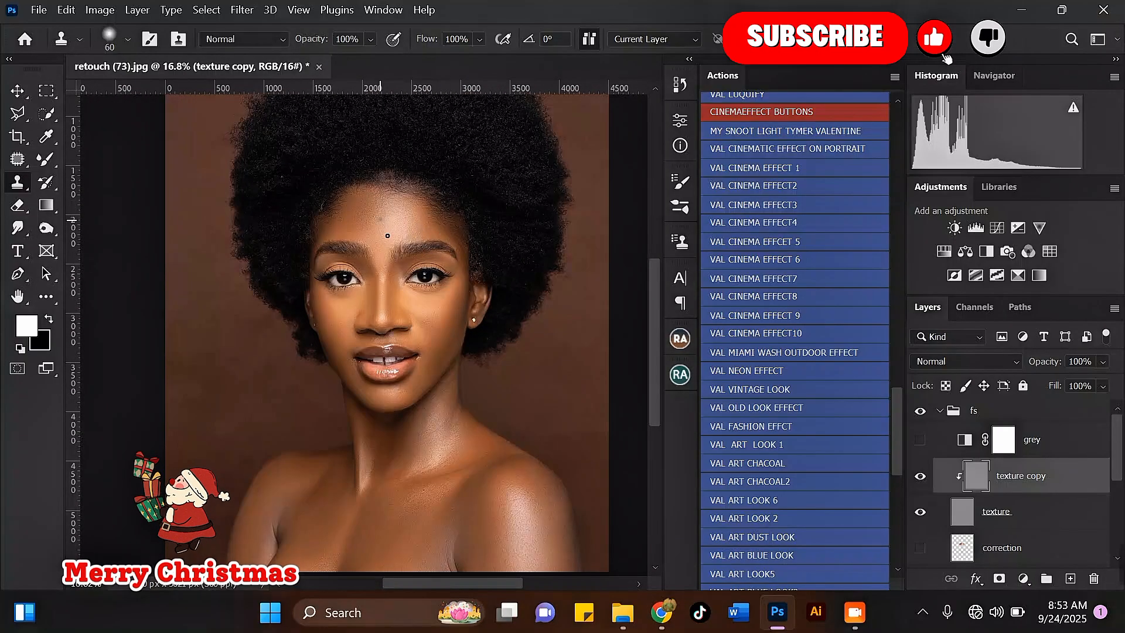
left_click(939, 411)
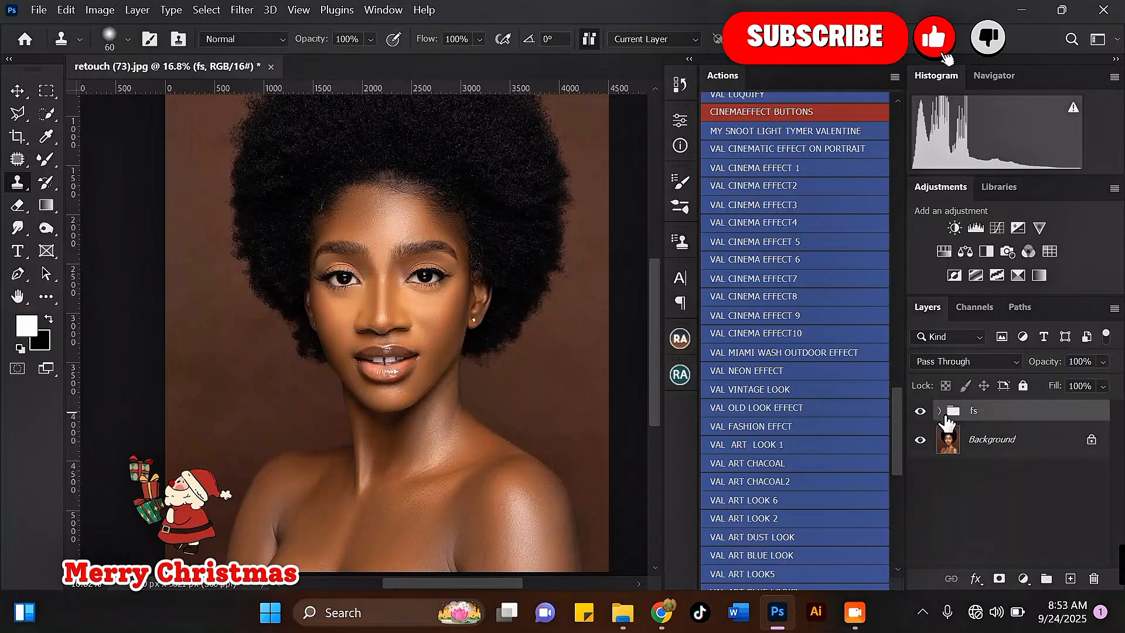
Hide and show the fs group to compare the original with the retouched portrait, and inspect the face and hair.
left_click(920, 411)
left_click(920, 411)
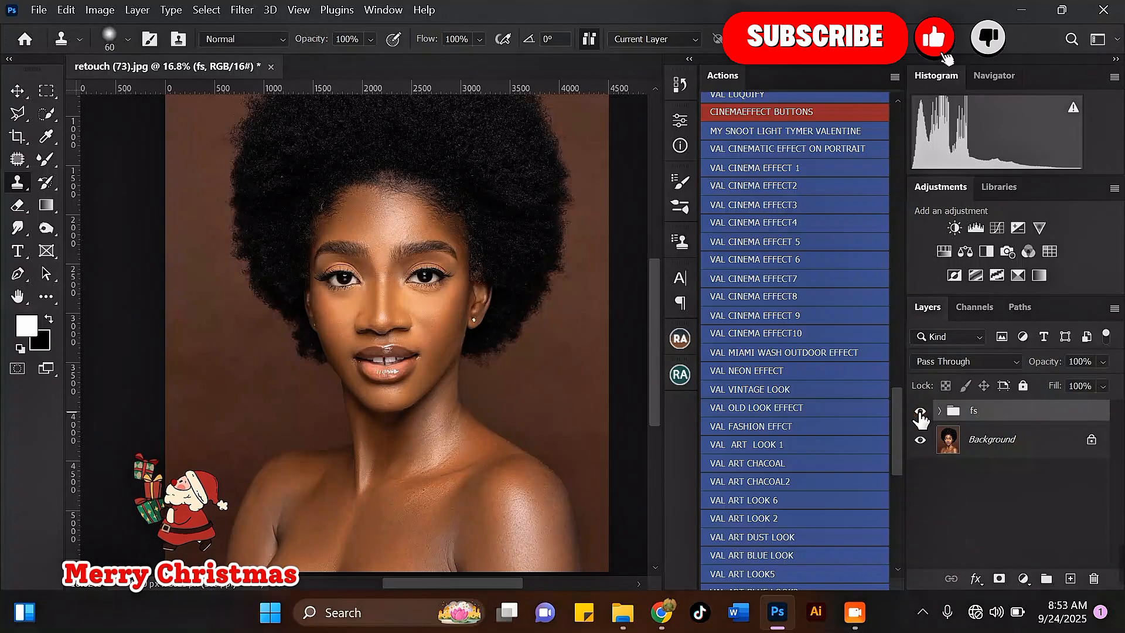
scroll(577, 442, "down", 1)
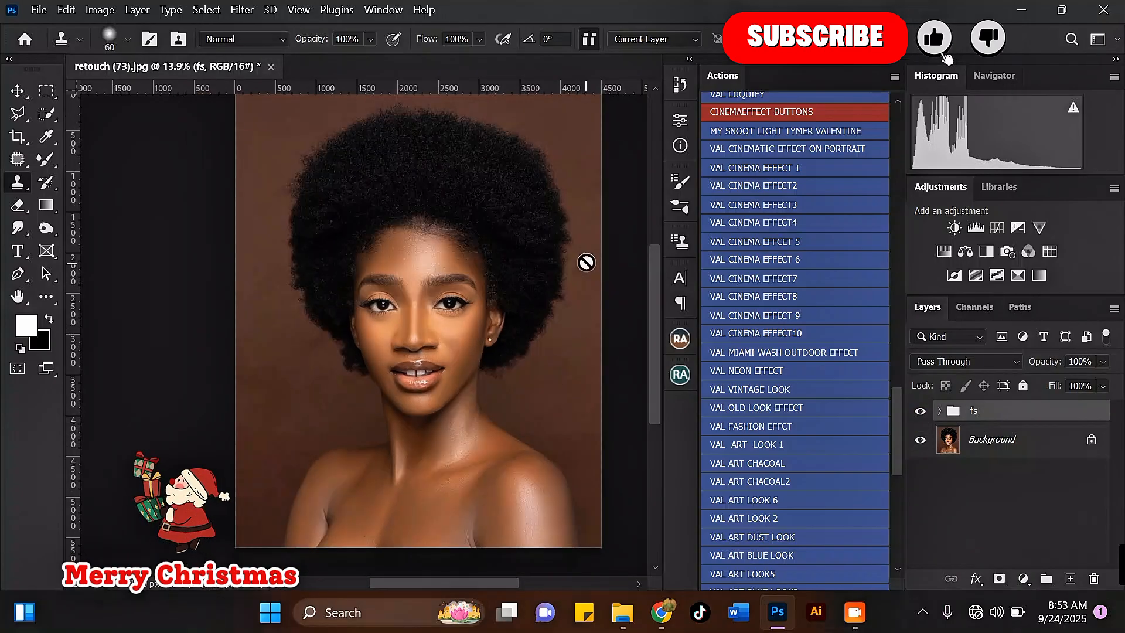
scroll(545, 160, "up", 1)
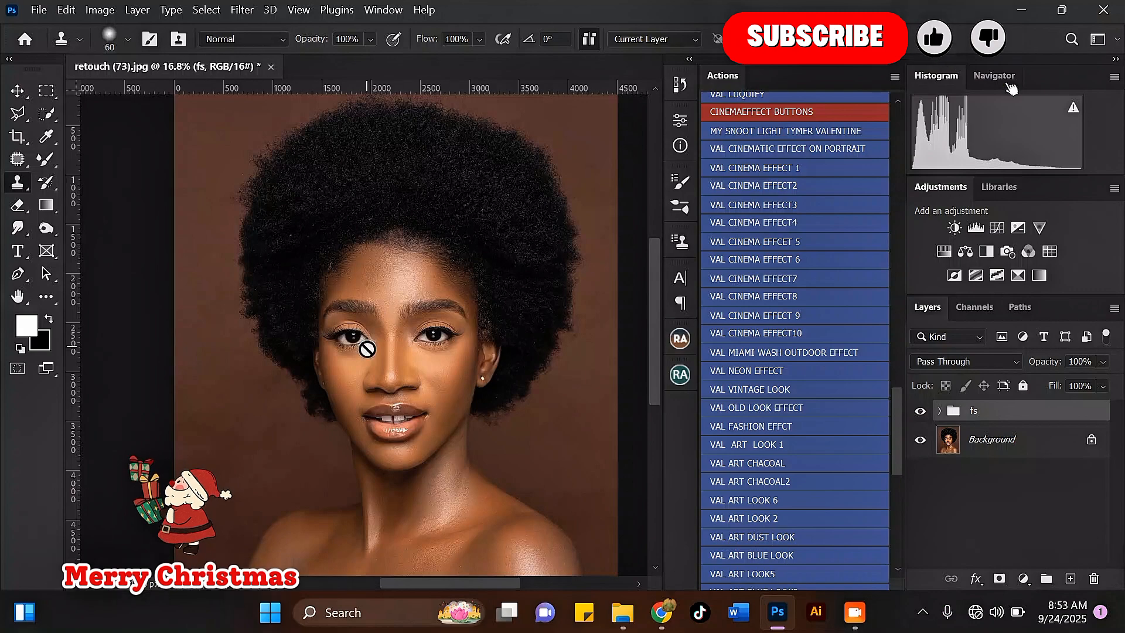
scroll(434, 247, "down", 2)
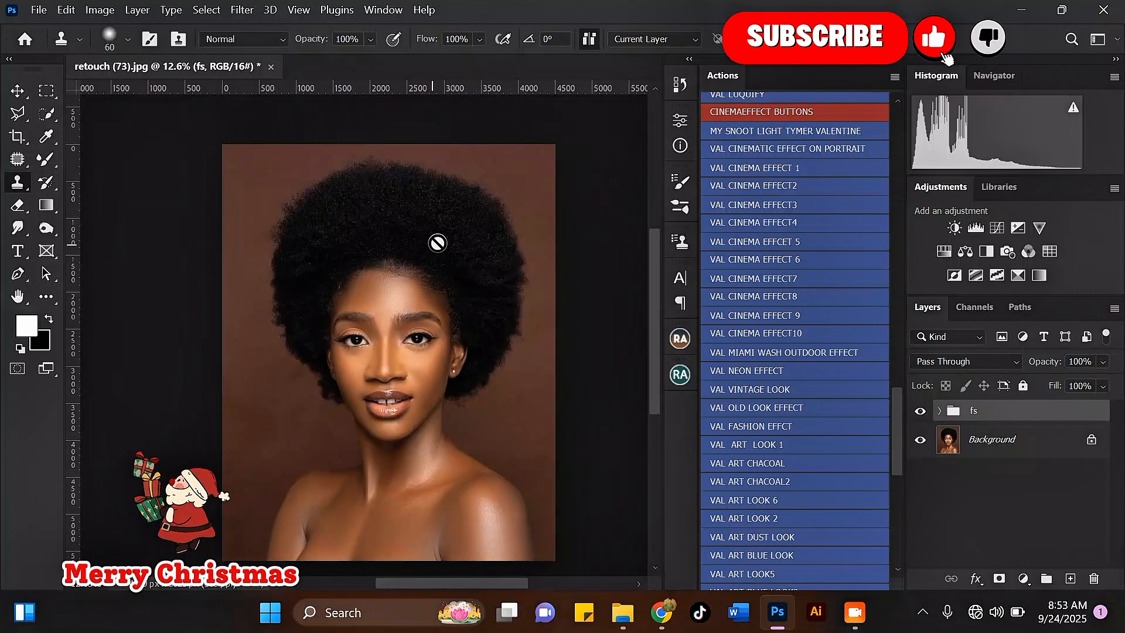
scroll(439, 199, "up", 2)
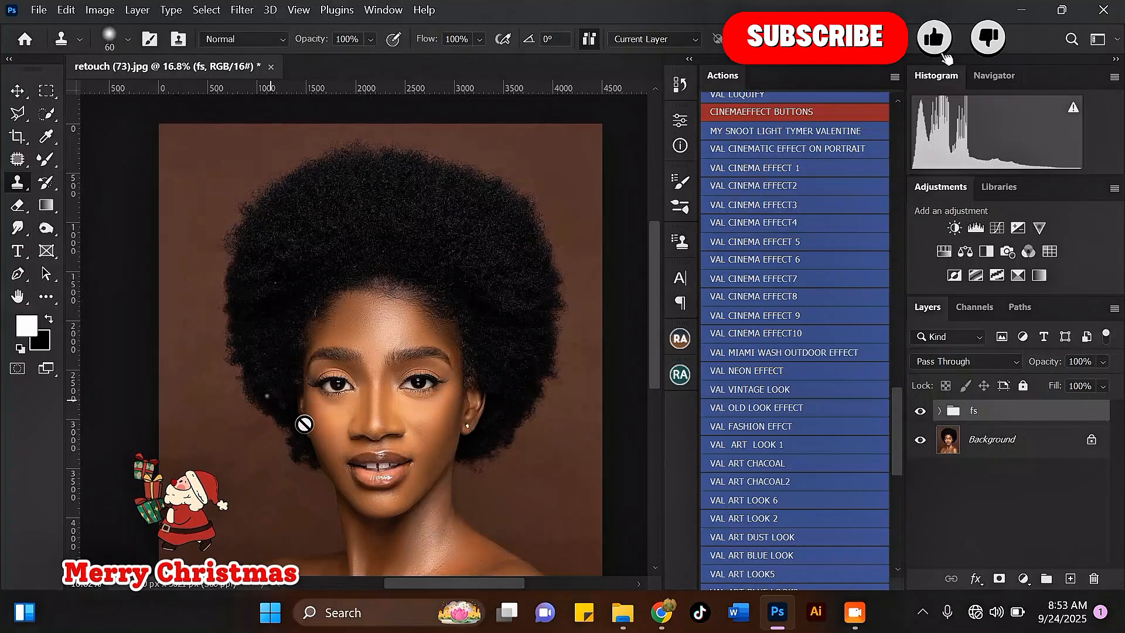
scroll(373, 237, "up", 1)
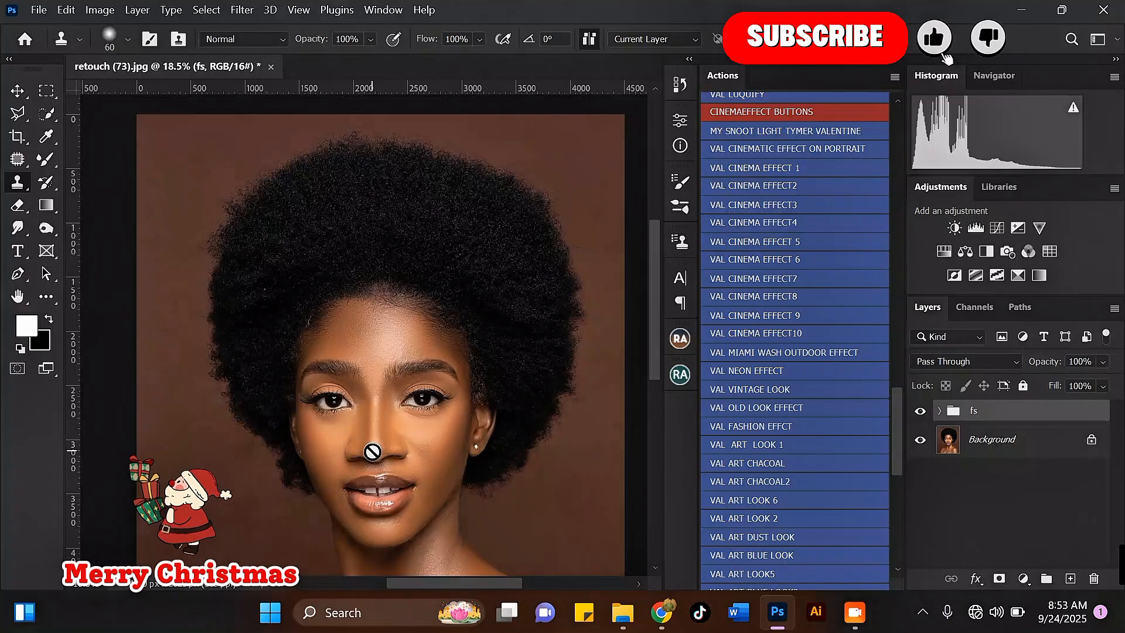
scroll(376, 356, "down", 1)
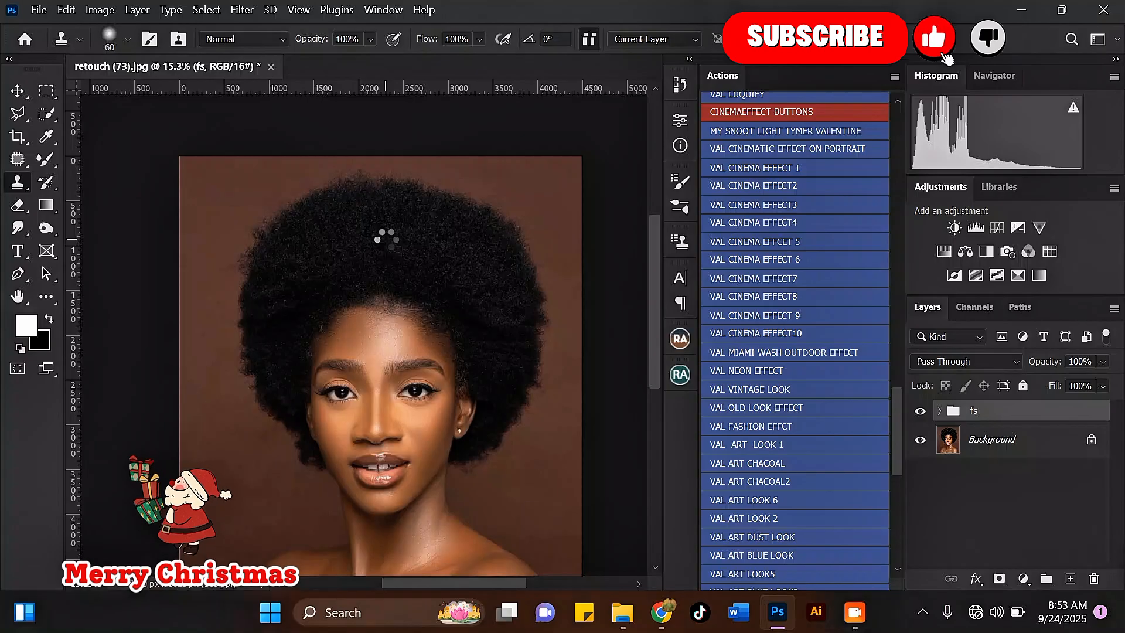
Stamp all visible layers into a new layer above the fs group and set the Clone Stamp brush size to 175.
key("ctrl+shift+alt+e")
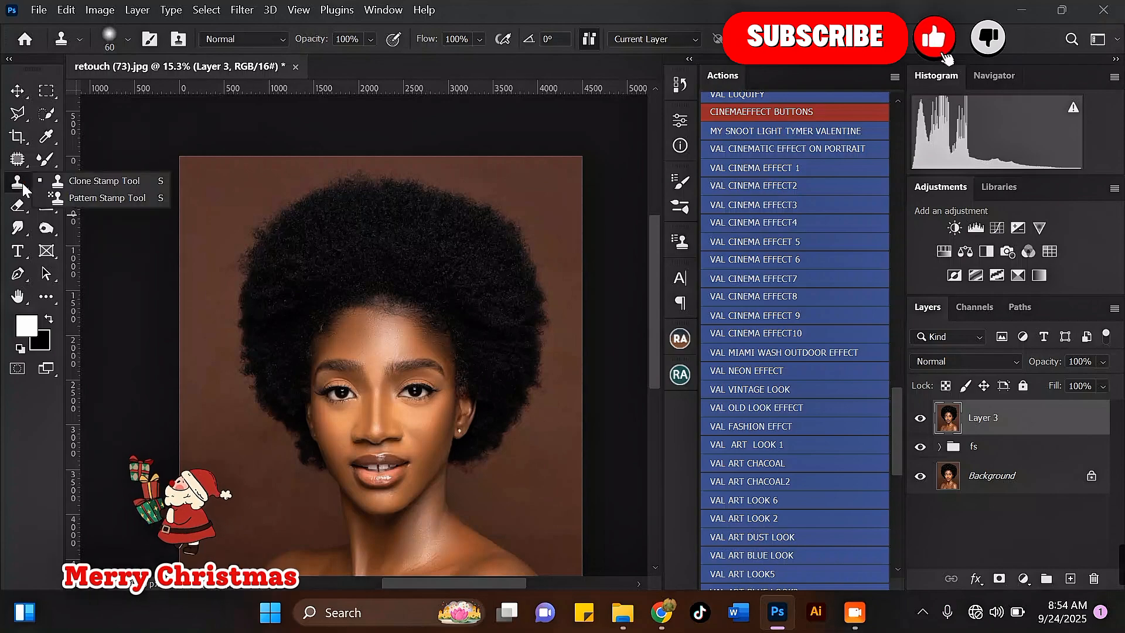
left_click(93, 179)
scroll(337, 372, "down", 1)
scroll(337, 373, "up", 5)
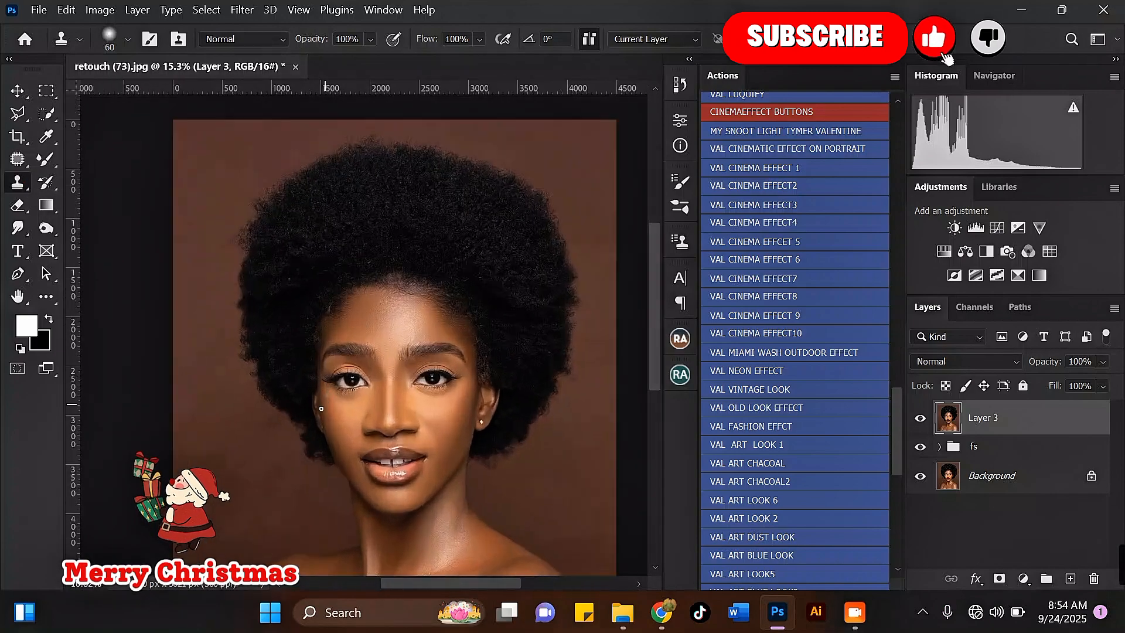
scroll(260, 378, "down", 1)
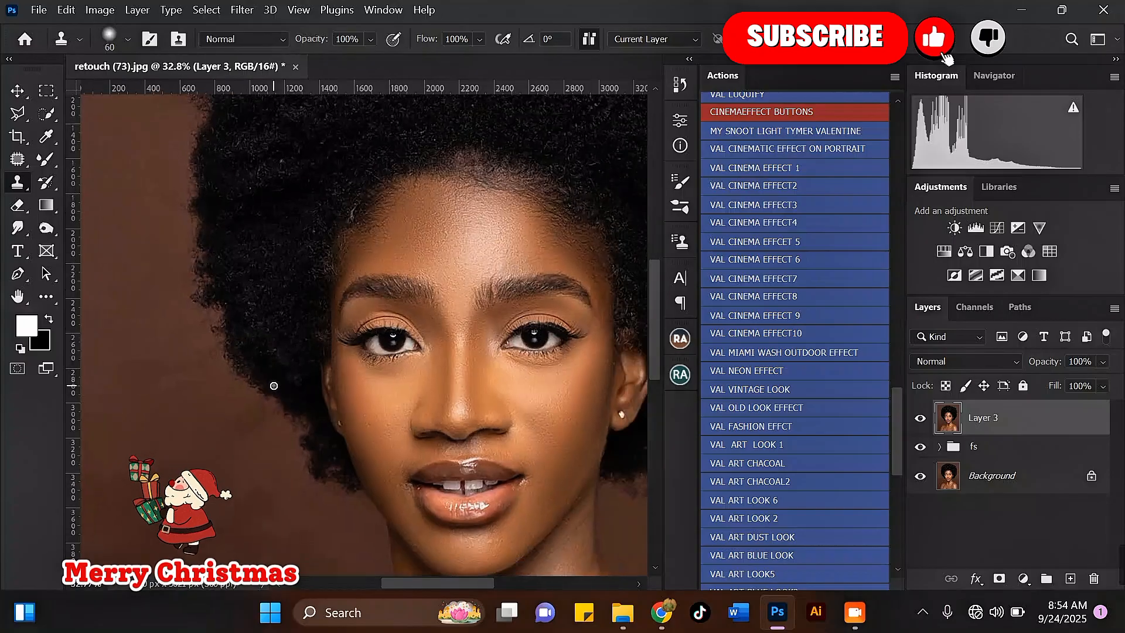
key("bracketright")
scroll(238, 301, "up", 1)
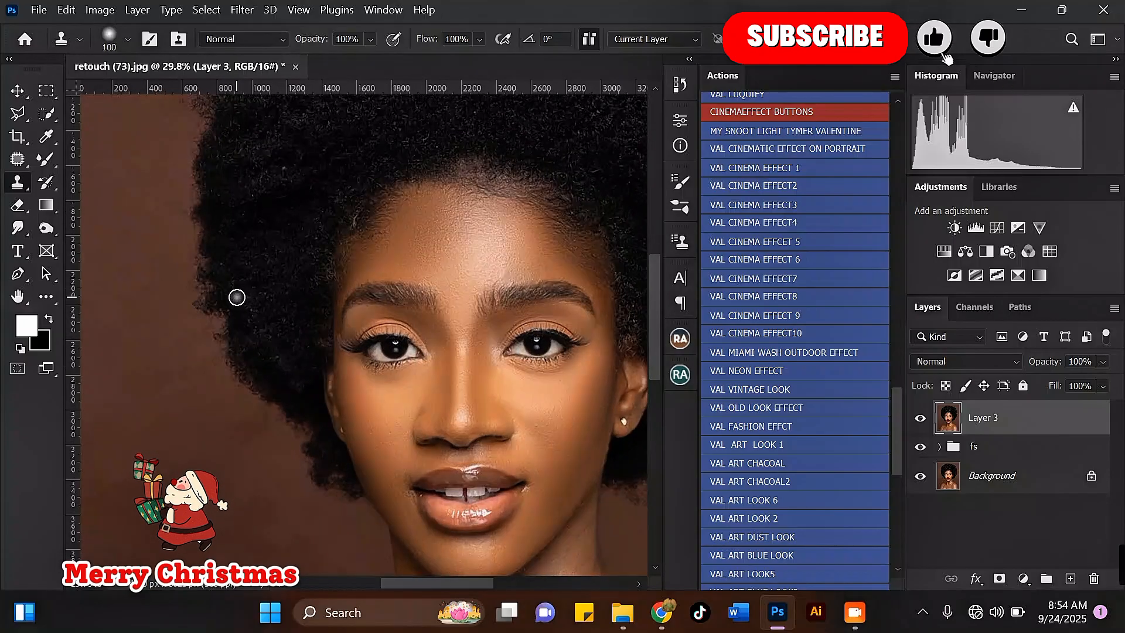
key("bracketright")
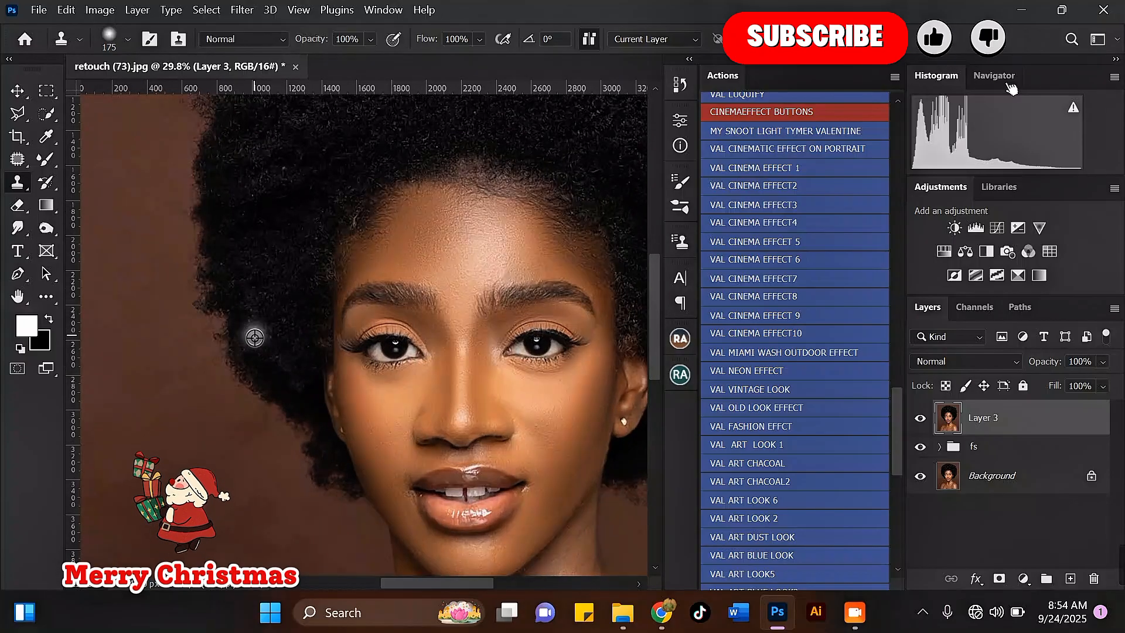
Clone hair texture into the gaps along the lower left edge of the afro, down toward the cheek.
left_click(246, 336, "alt")
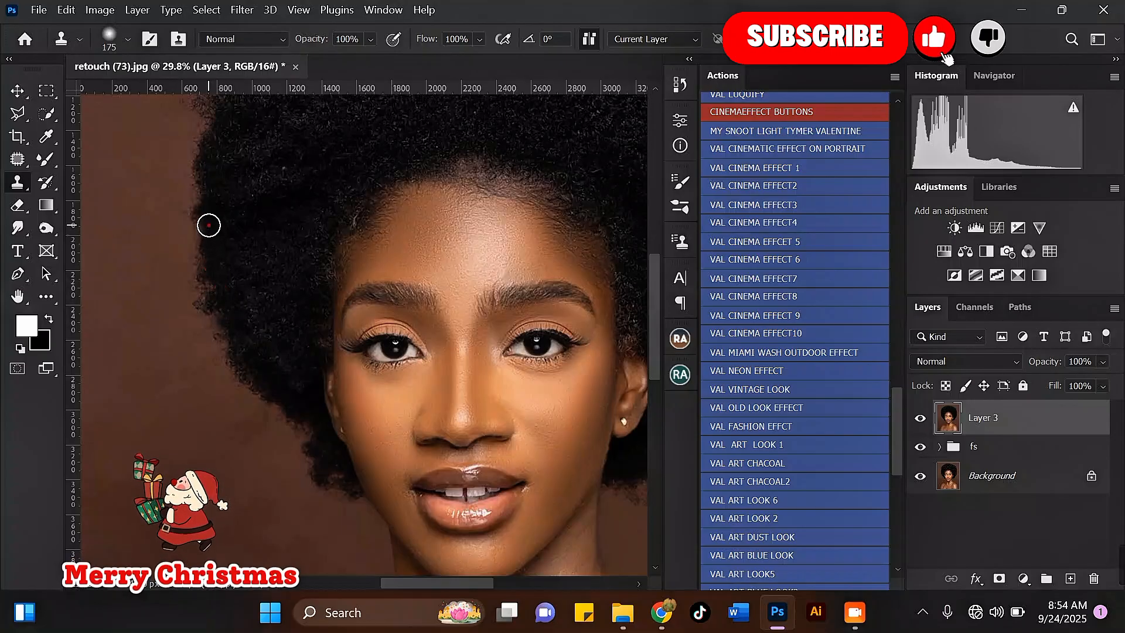
scroll(221, 285, "down", 3)
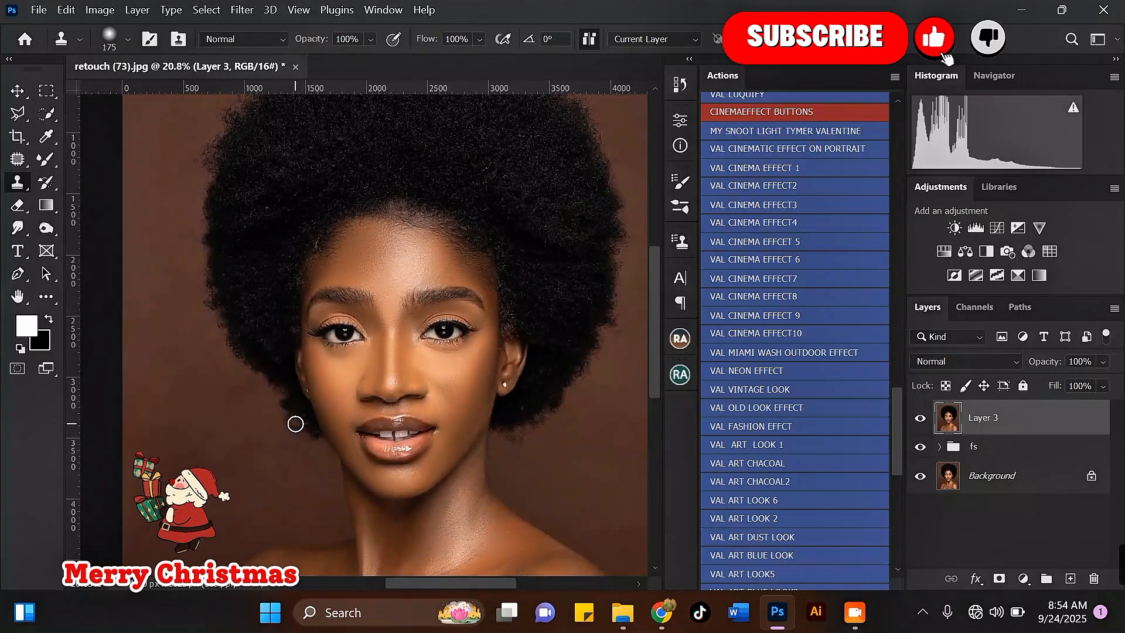
scroll(294, 421, "up", 3)
left_click(258, 340, "alt")
left_click(276, 378)
left_click(247, 319, "alt")
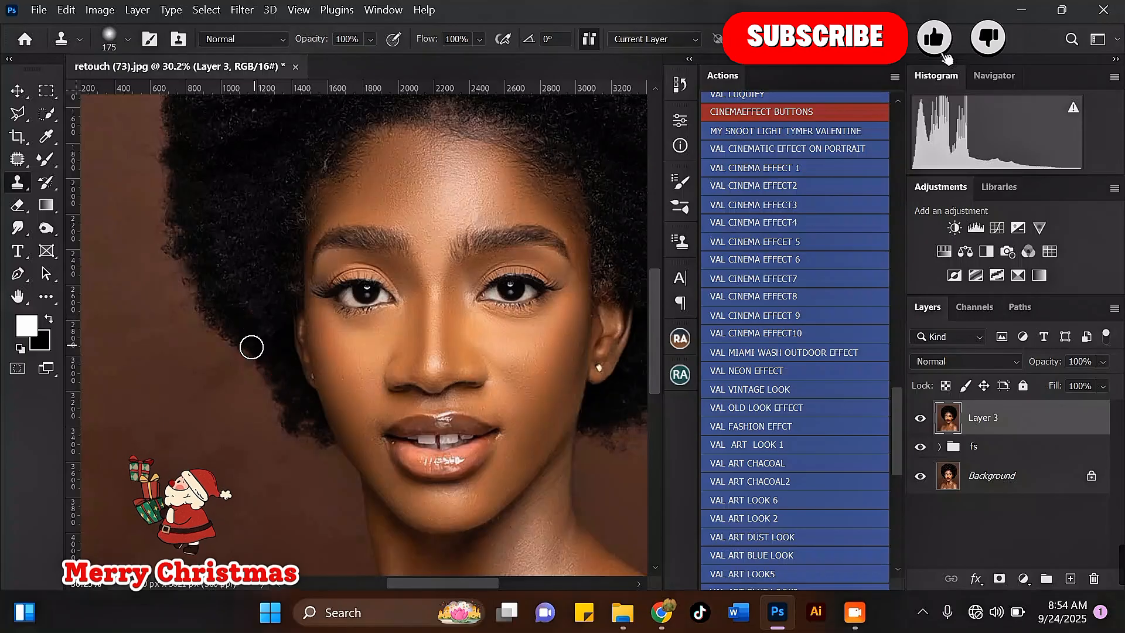
left_click(247, 349)
left_click(307, 413, "alt")
scroll(286, 392, "down", 4)
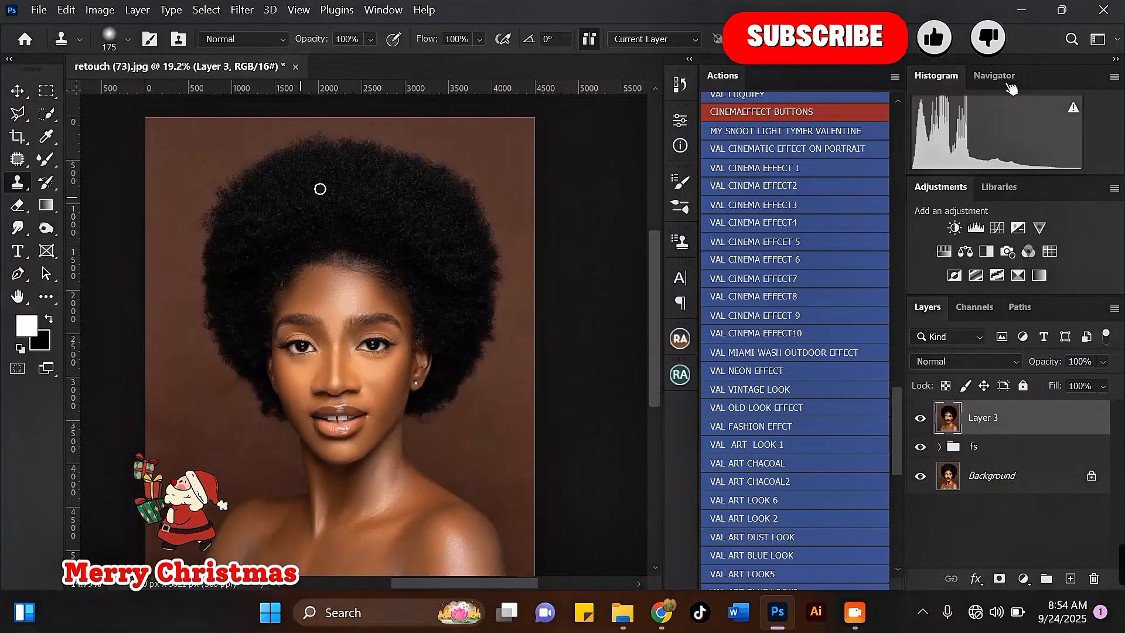
Clone hair texture along the right edge of the afro to even out its outline.
scroll(319, 188, "up", 2)
left_click(469, 270, "alt")
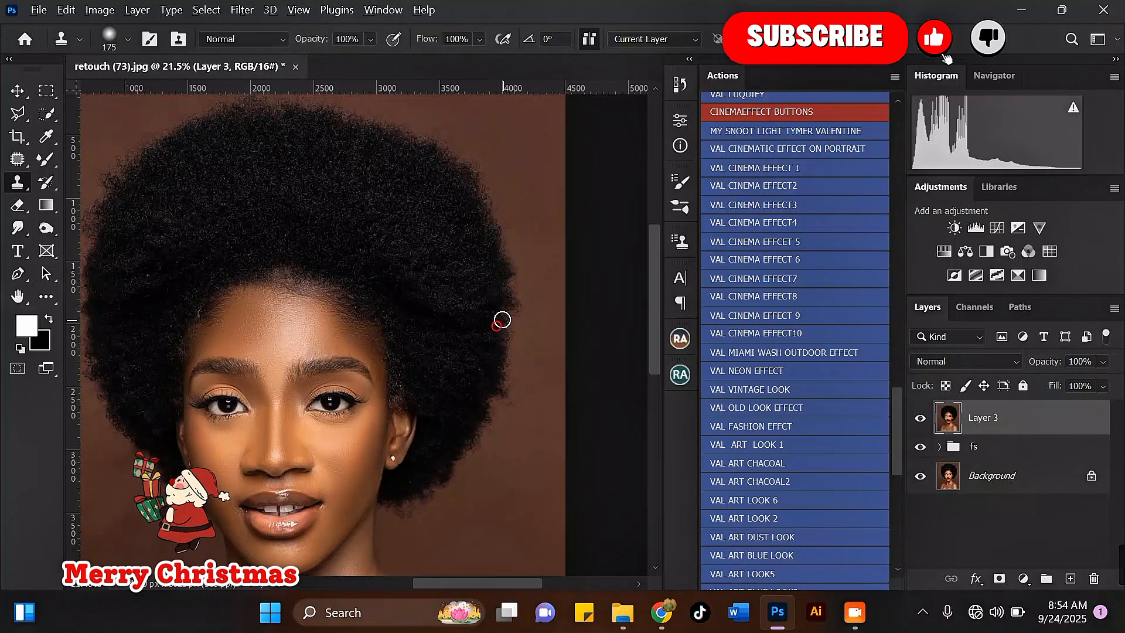
scroll(495, 334, "down", 2)
scroll(441, 487, "up", 3)
scroll(436, 462, "up", 1)
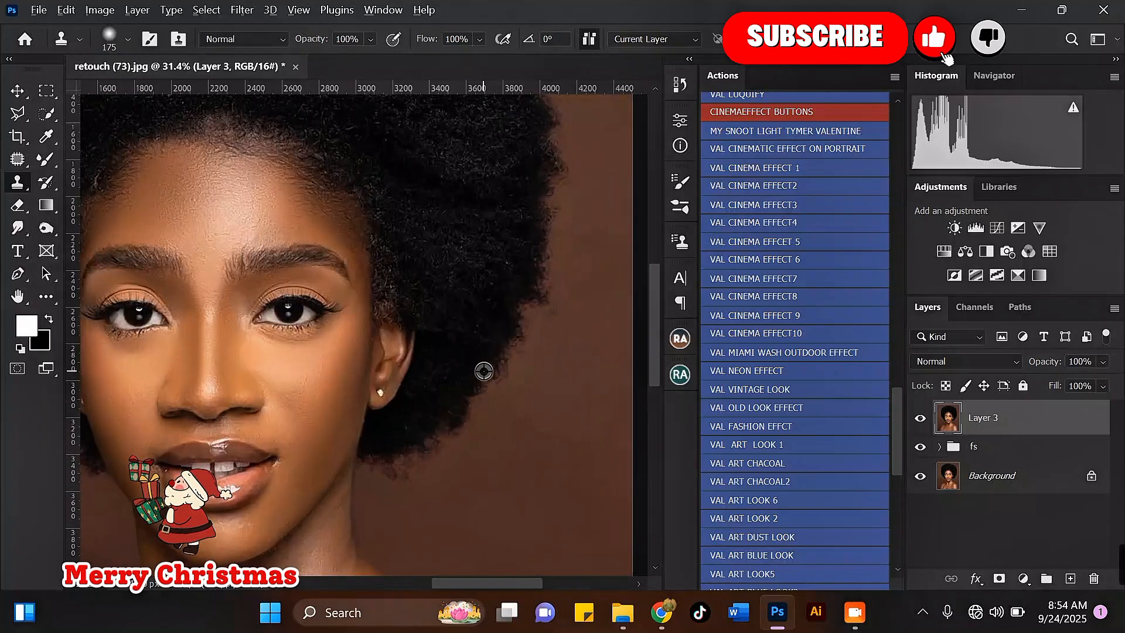
scroll(450, 347, "down", 2)
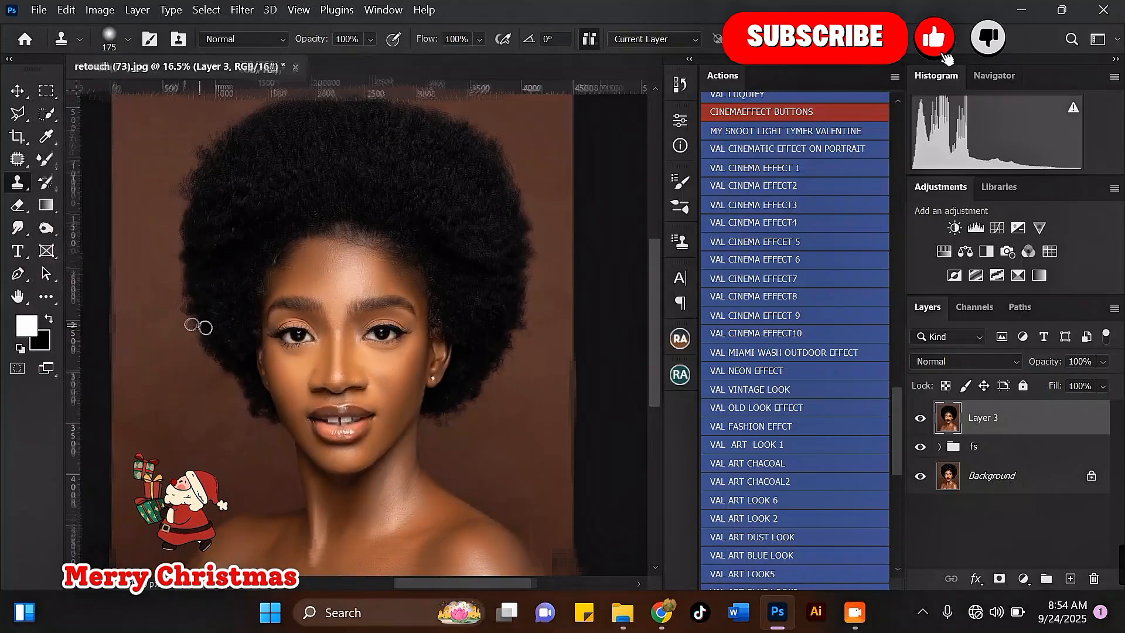
Touch up the remaining thin spots on the left hair outline, from temple height down to the jaw, with cloned hair.
scroll(201, 322, "up", 3)
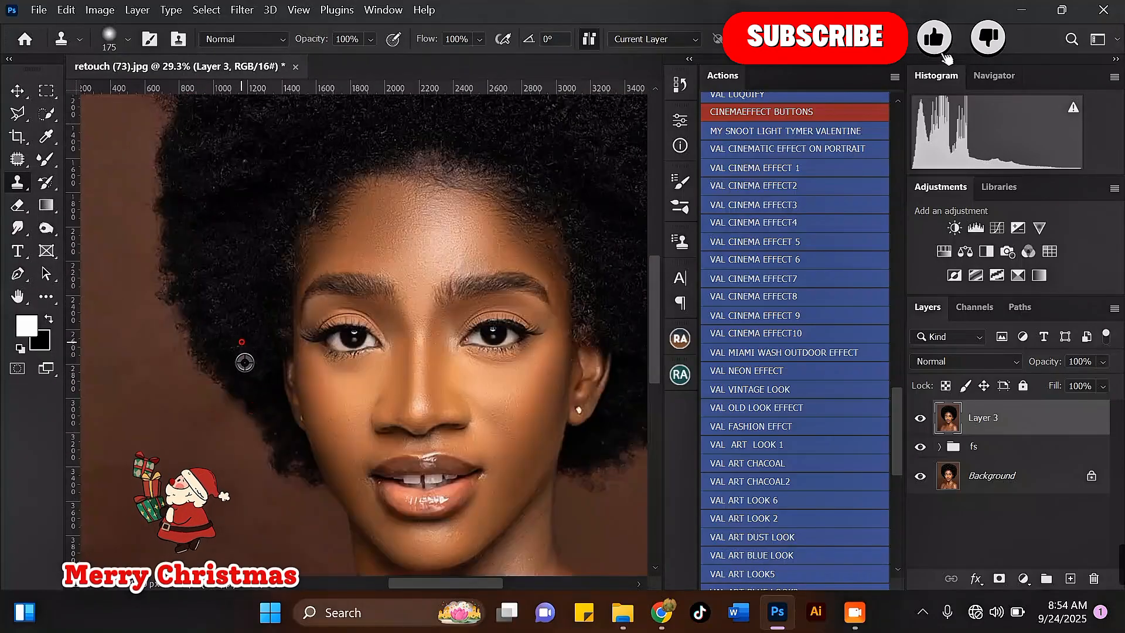
scroll(267, 425, "down", 1)
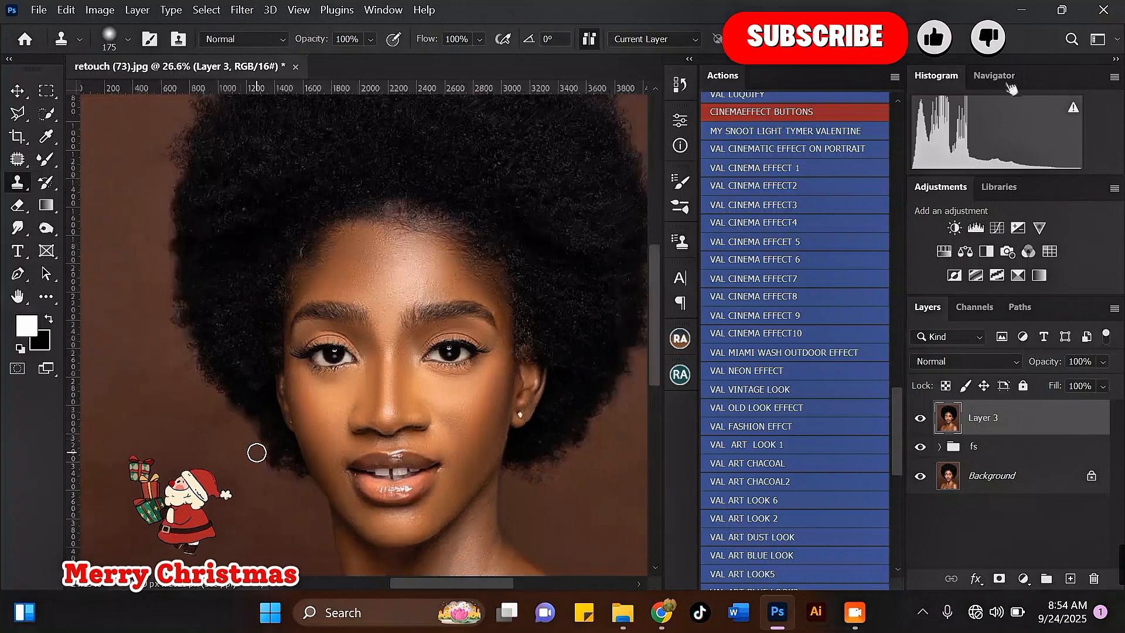
scroll(204, 320, "up", 1)
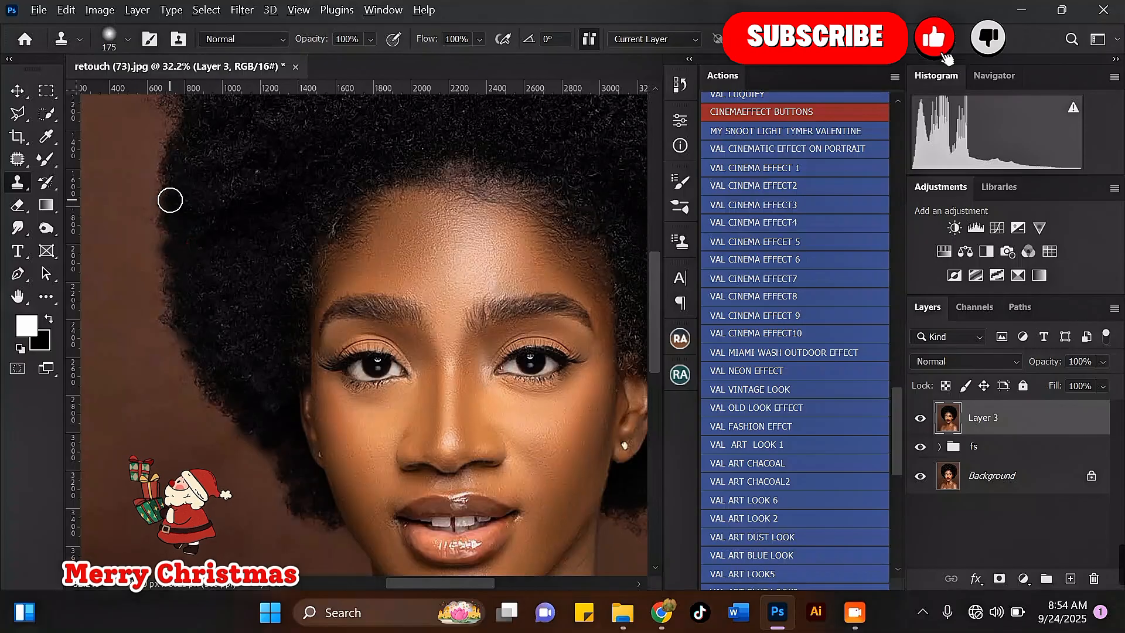
scroll(199, 363, "down", 3)
scroll(304, 146, "up", 1)
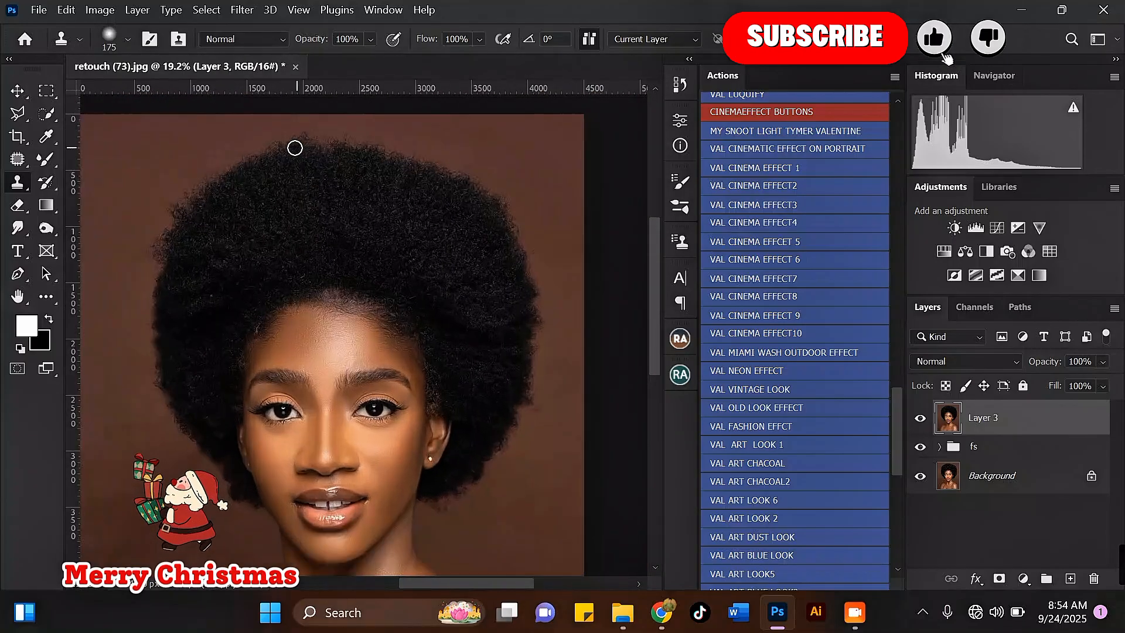
scroll(237, 505, "up", 1)
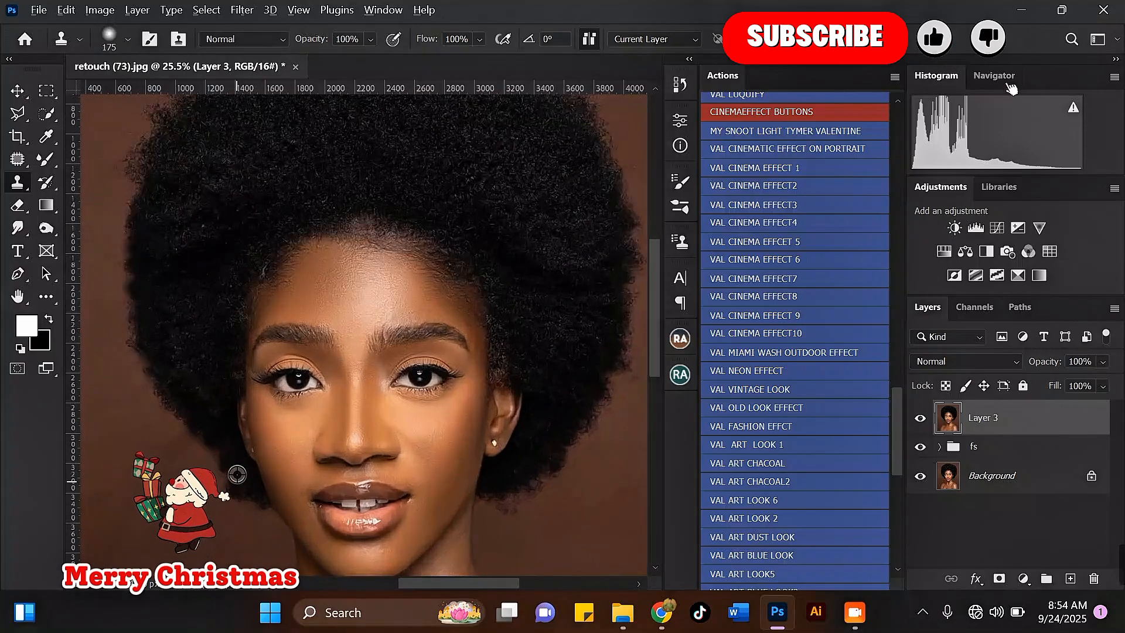
scroll(214, 451, "down", 1)
scroll(199, 256, "up", 1)
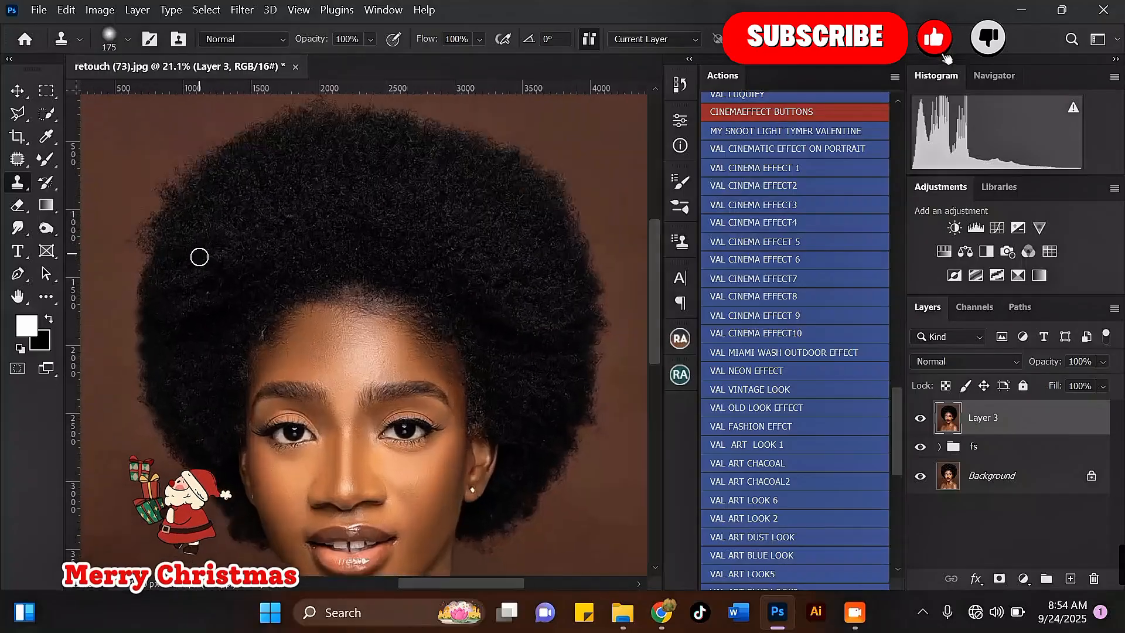
Clone dark hair texture over the lighter patches just above the forehead hairline.
left_click(201, 266, "alt")
left_click(207, 300, "alt")
left_click(301, 261)
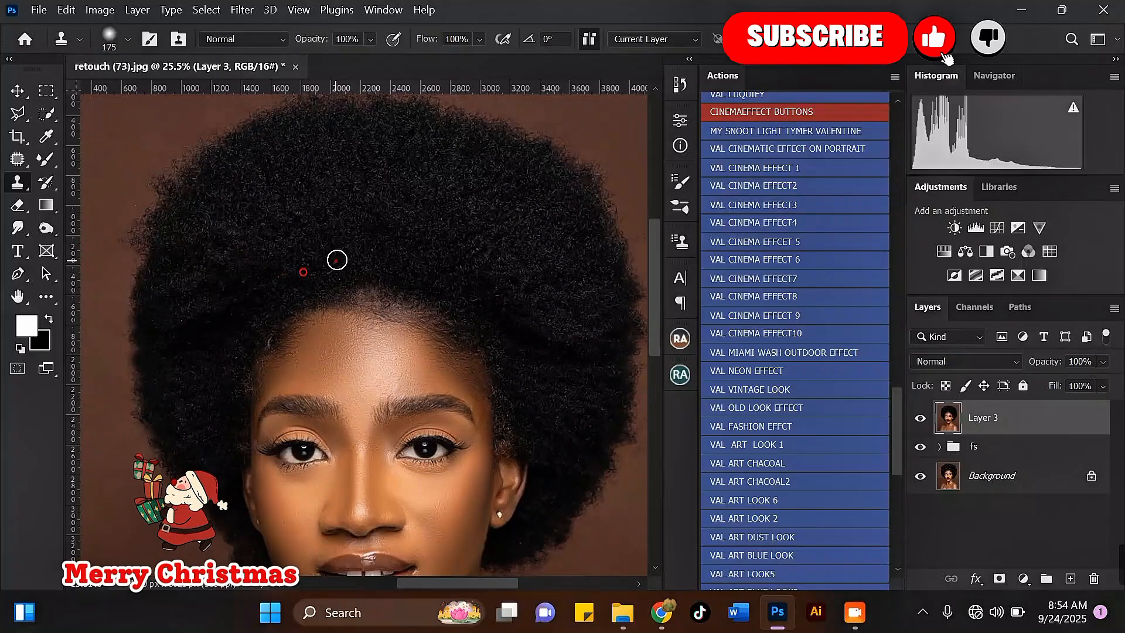
left_click(371, 249)
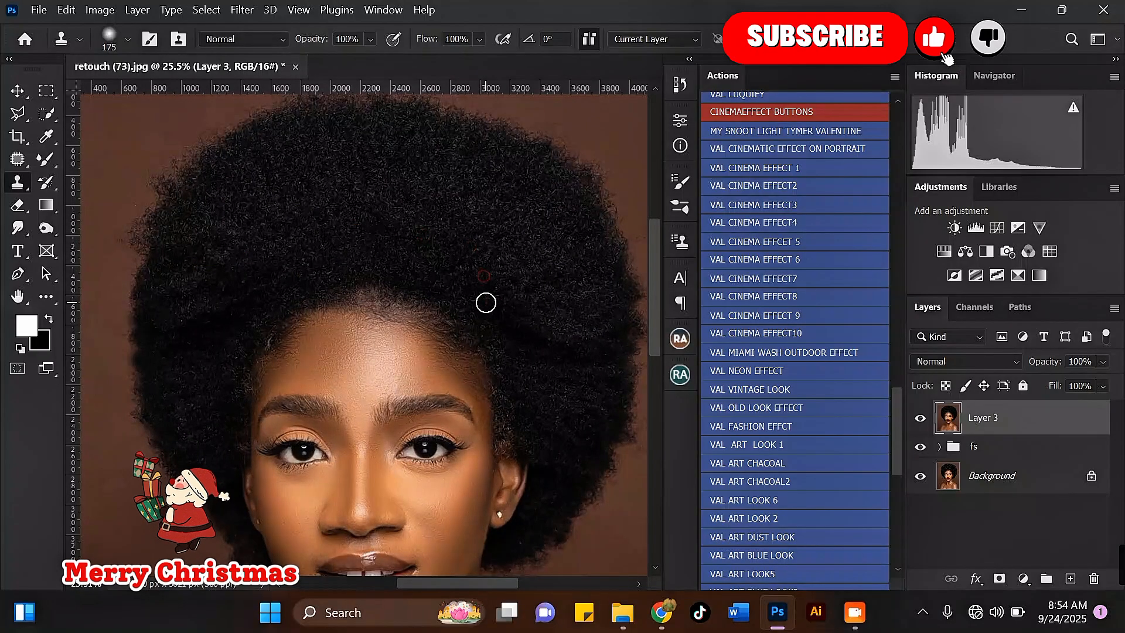
left_click(488, 300)
left_click(500, 258)
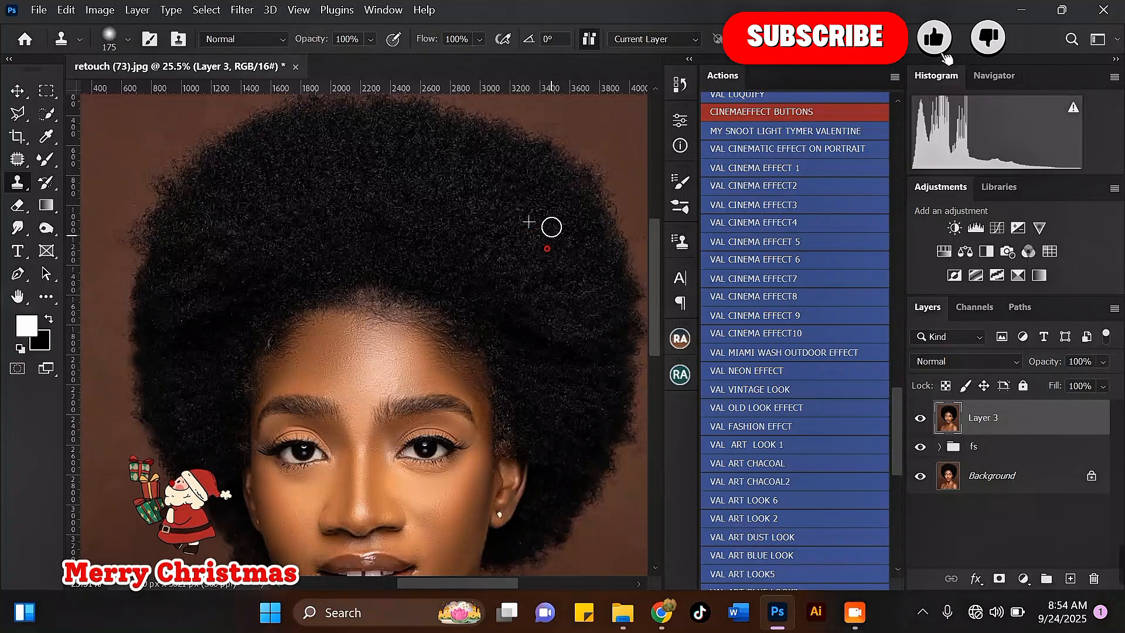
Clone hair texture over the uneven patches across the crown of the afro.
left_click(471, 158)
left_click(391, 150)
left_click(357, 170)
left_click(336, 181)
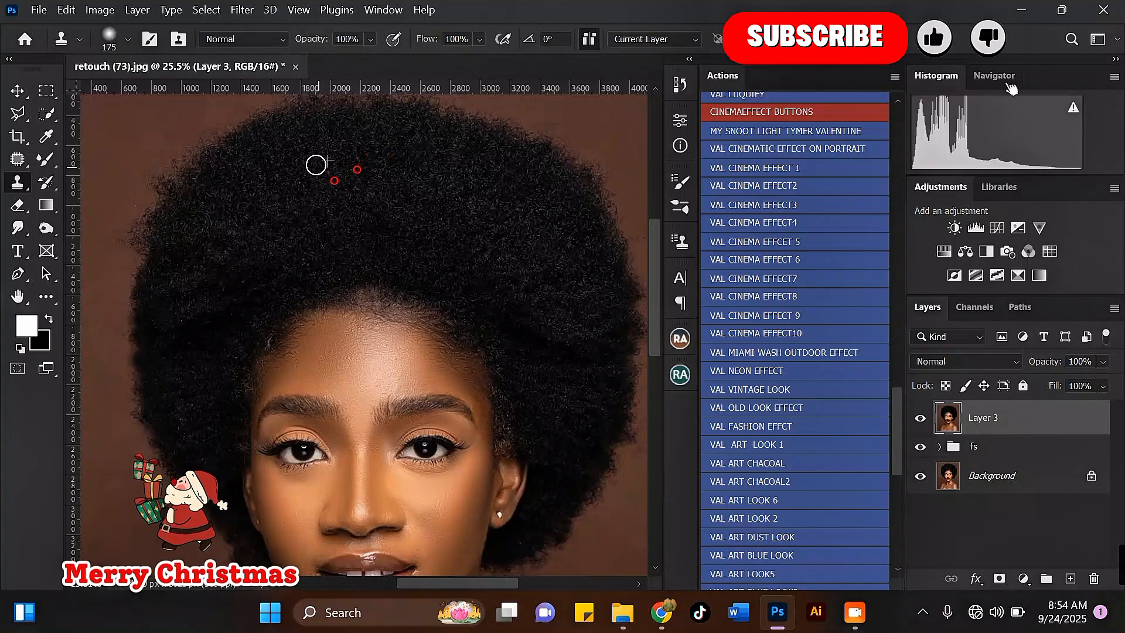
left_click(314, 167)
left_click(301, 185)
scroll(441, 233, "down", 3)
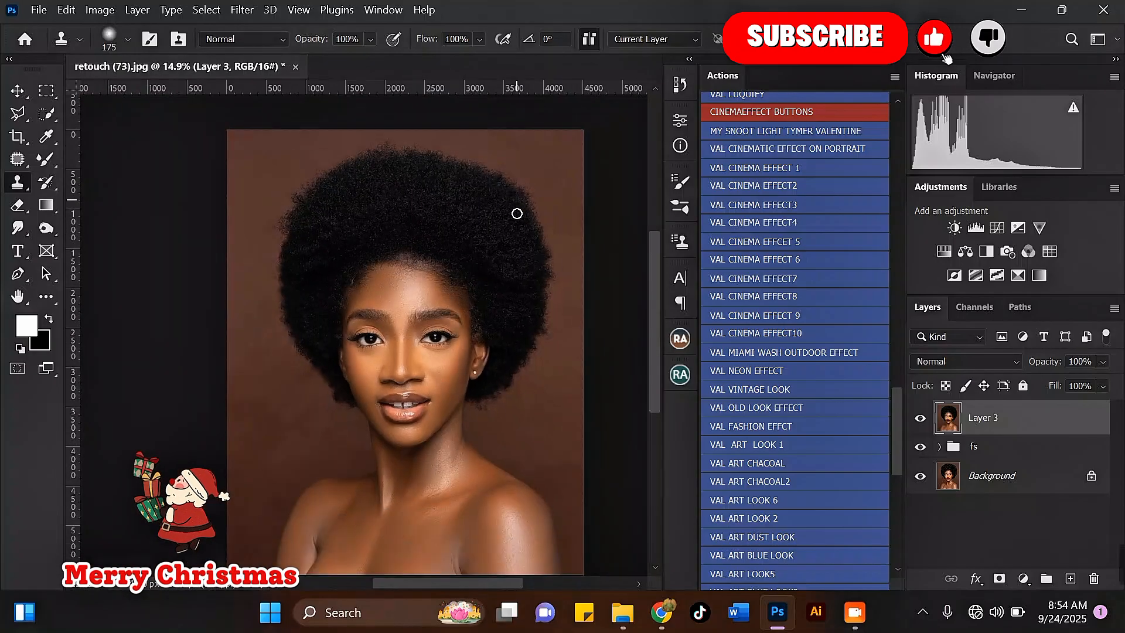
Enlarge the Clone Stamp brush to 400 and clone crown hair over the uneven area above the right temple.
left_click(516, 269)
scroll(518, 268, "up", 3)
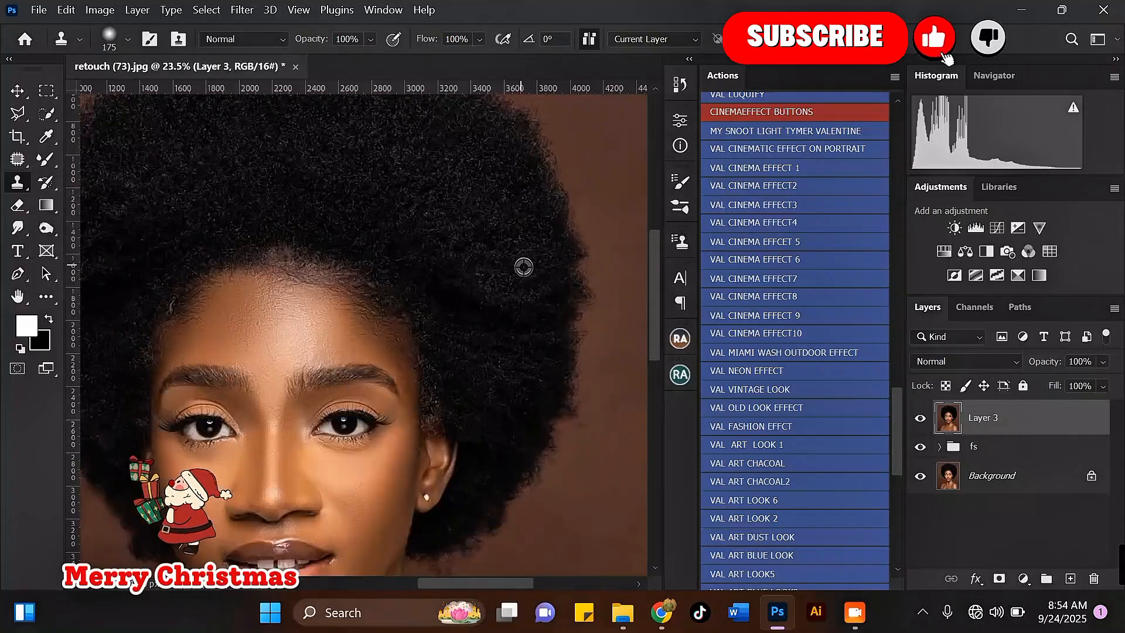
scroll(445, 287, "down", 2)
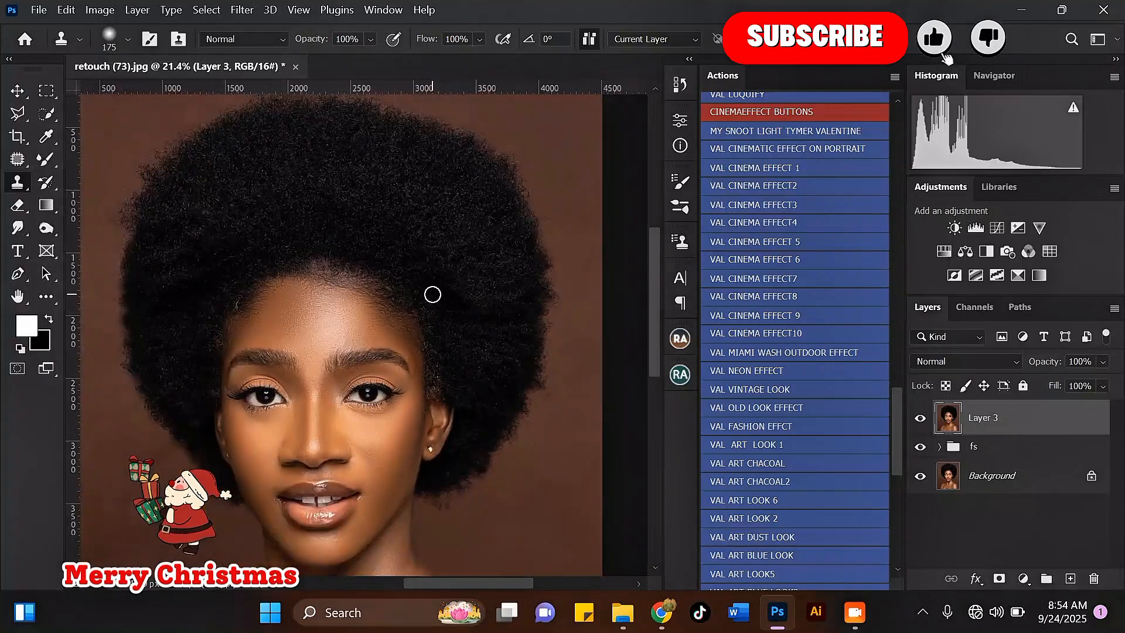
key("bracketright")
key("bracketright")
key("bracketright")
left_click(438, 204, "alt")
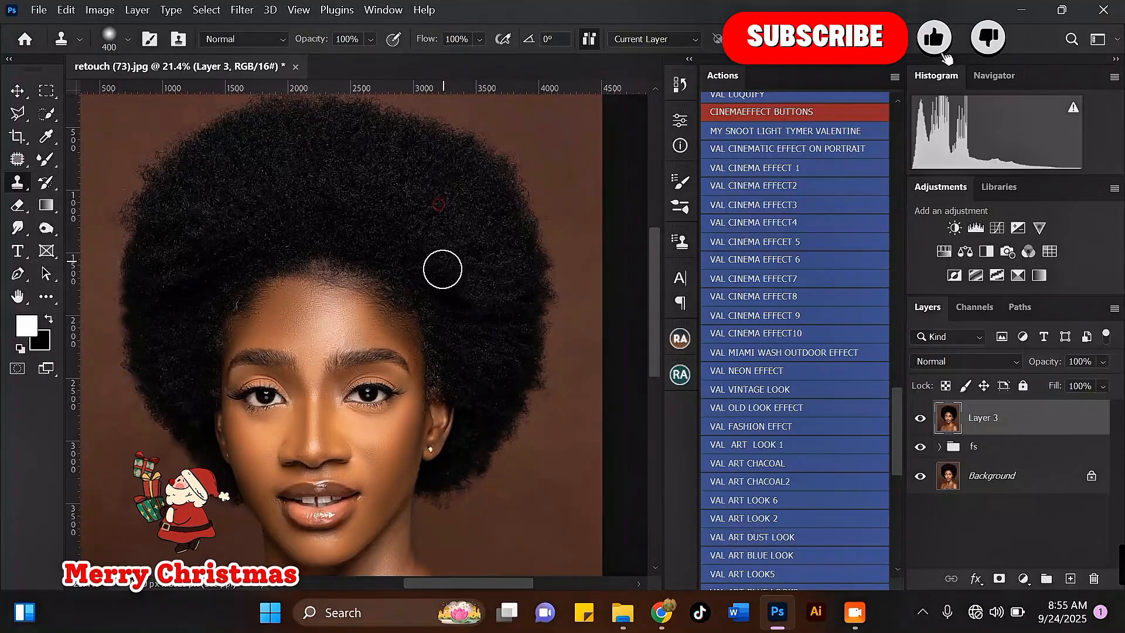
mouse_move(443, 269)
left_mouse_down()
mouse_move(430, 211)
mouse_move(466, 255)
mouse_move(479, 329)
left_mouse_up()
left_click(429, 212, "alt")
left_click(511, 301)
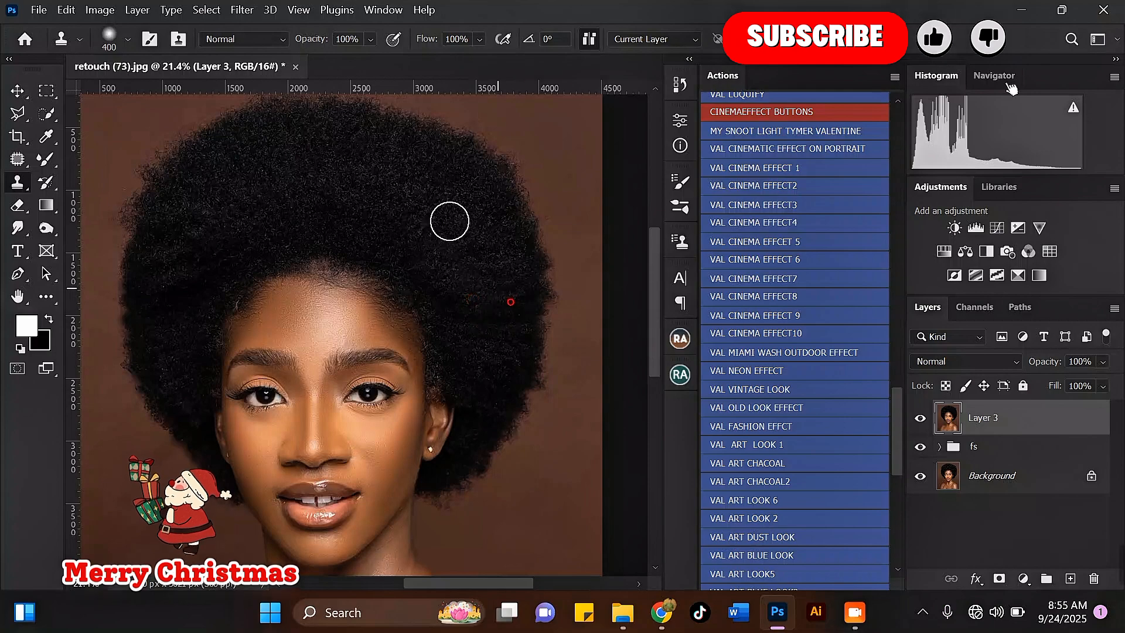
Resample hair from the upper right of the afro and blend it further over the patch beside the right temple.
left_click(461, 232, "alt")
left_click(399, 196)
left_click(471, 298)
left_click(437, 264)
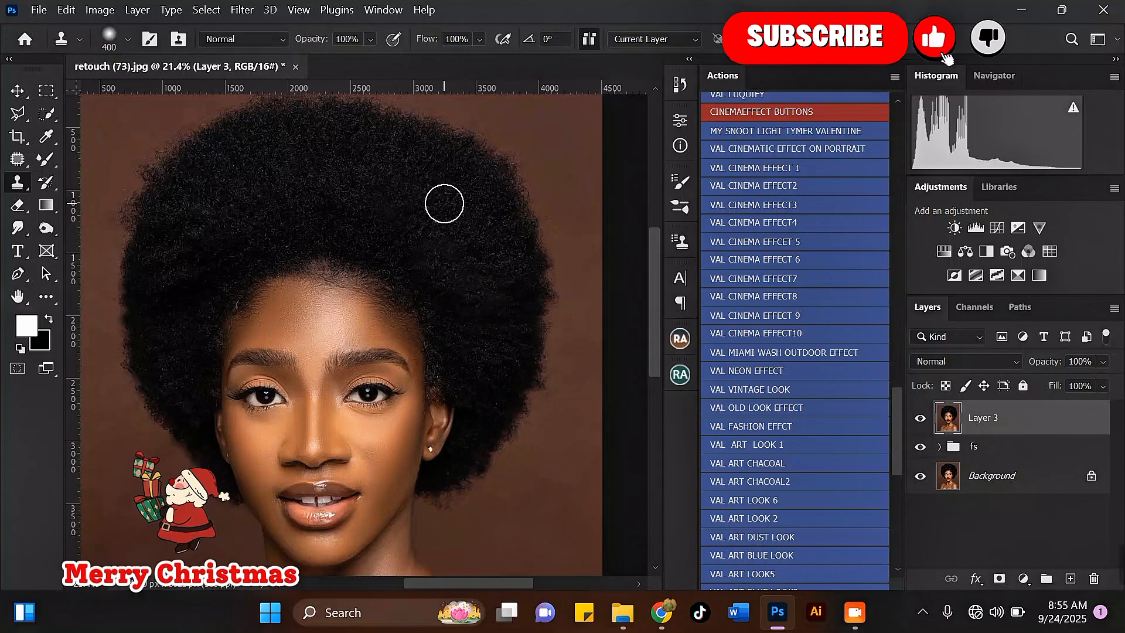
left_click(444, 206, "alt")
left_click(443, 281)
left_click(442, 224, "alt")
left_click(475, 307)
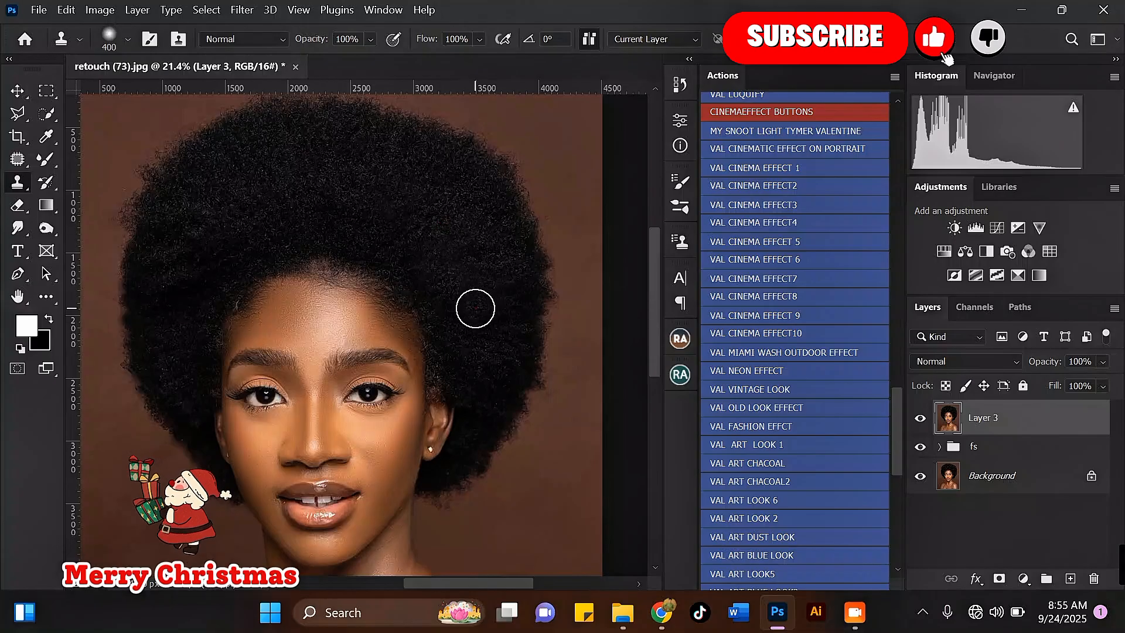
Clone hair texture over the light patches from the top center to the upper left side of the afro.
left_click(340, 169, "alt")
left_click(314, 191)
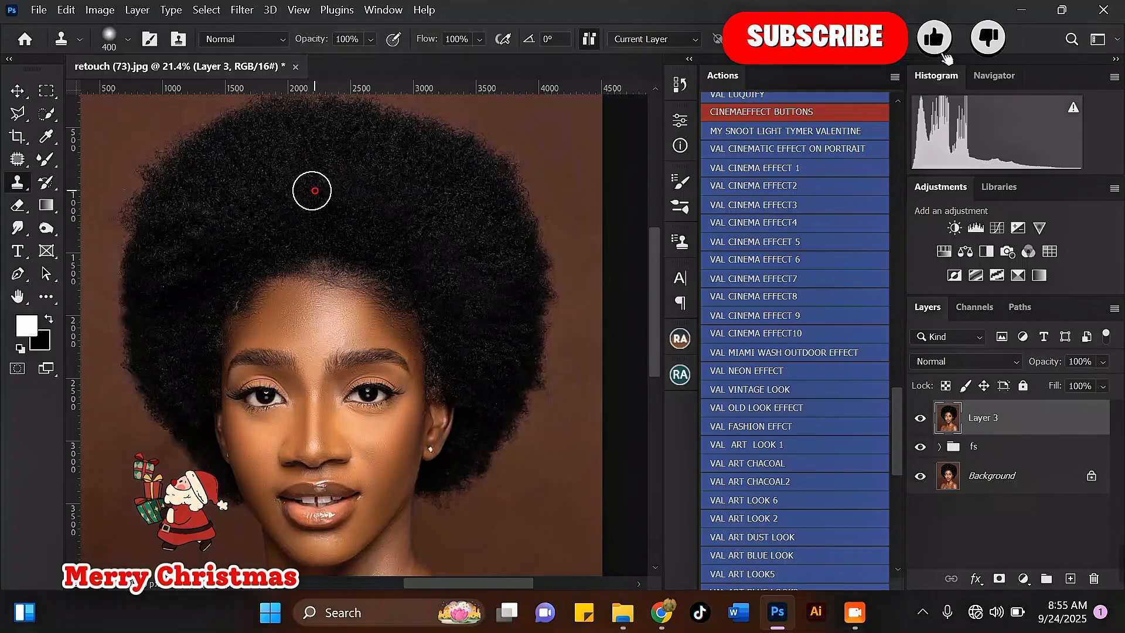
left_click(270, 189, "alt")
left_click(195, 231)
left_click(198, 188, "alt")
left_click(167, 270)
left_click(214, 174, "alt")
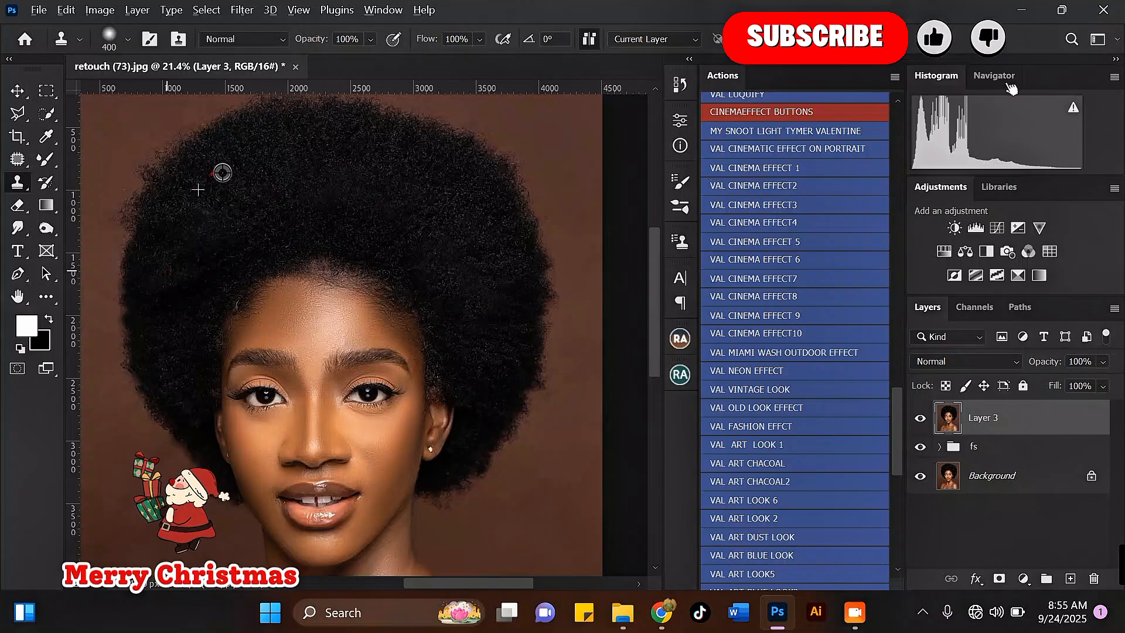
left_click(250, 209)
left_click(186, 215, "alt")
left_click_drag(227, 237, 325, 173)
Sample darker hair beside the face and clone it over the remaining light areas on both sides of the afro.
scroll(223, 226, "down", 3)
scroll(215, 304, "up", 2)
left_click(206, 294, "alt")
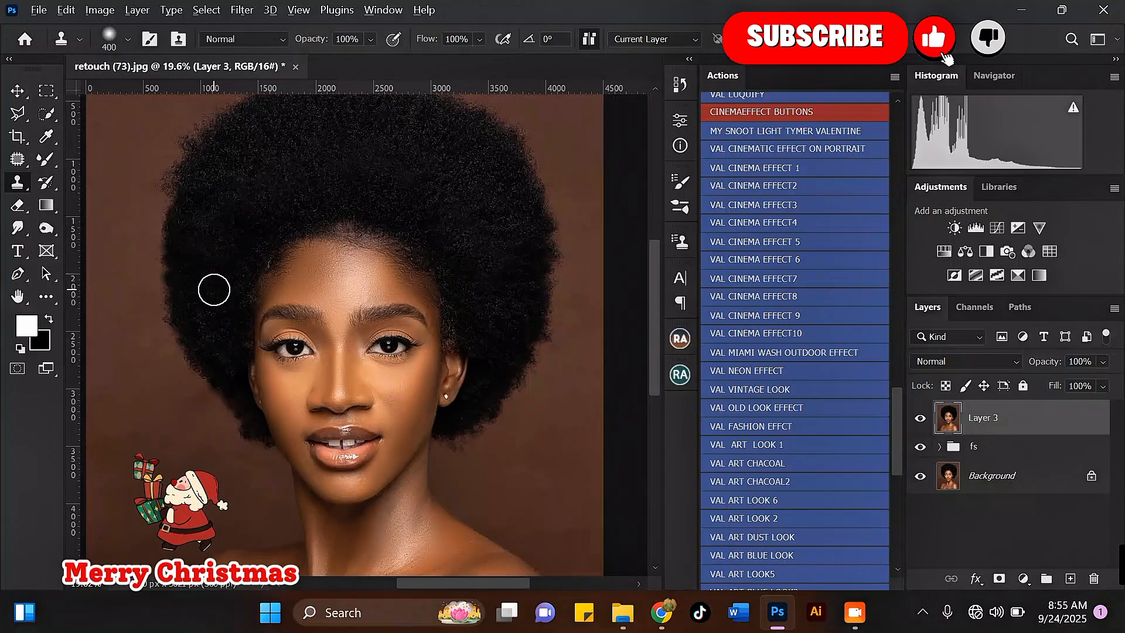
scroll(214, 289, "down", 3)
left_click(442, 325, "alt")
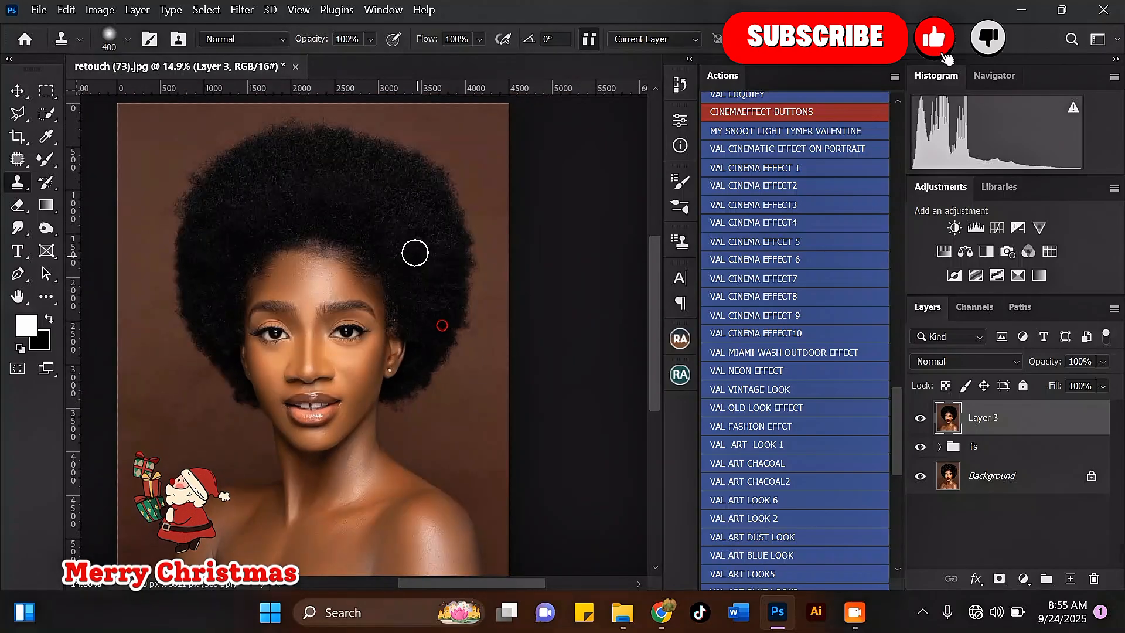
left_click(419, 256)
left_click(408, 203)
left_click(211, 309, "alt")
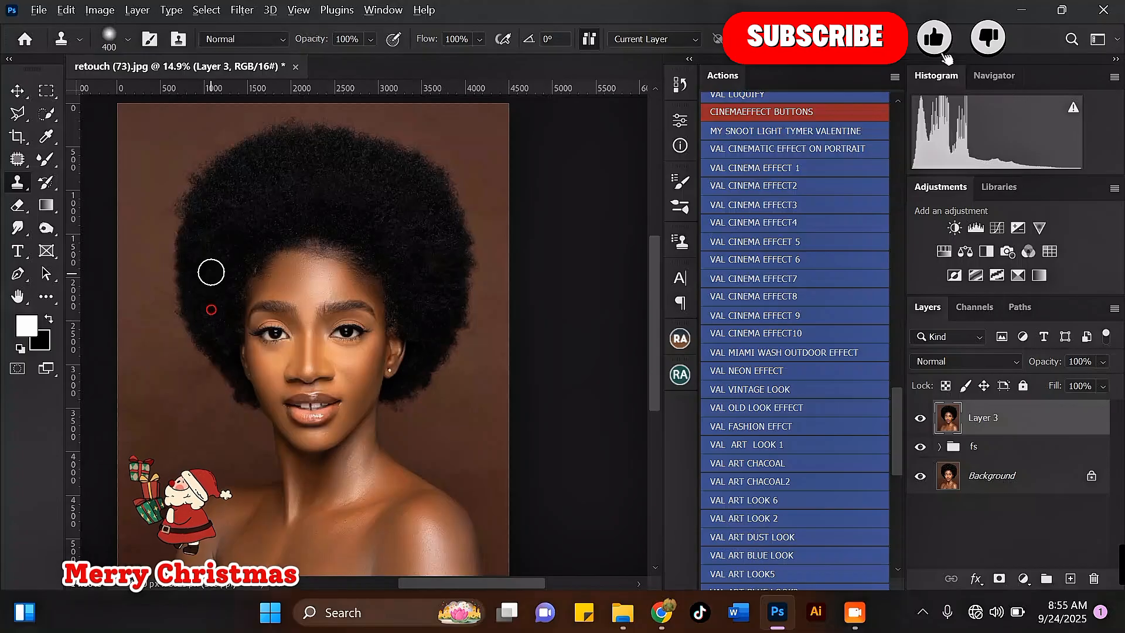
Open the Liquify filter on Layer 3.
scroll(378, 170, "up", 3)
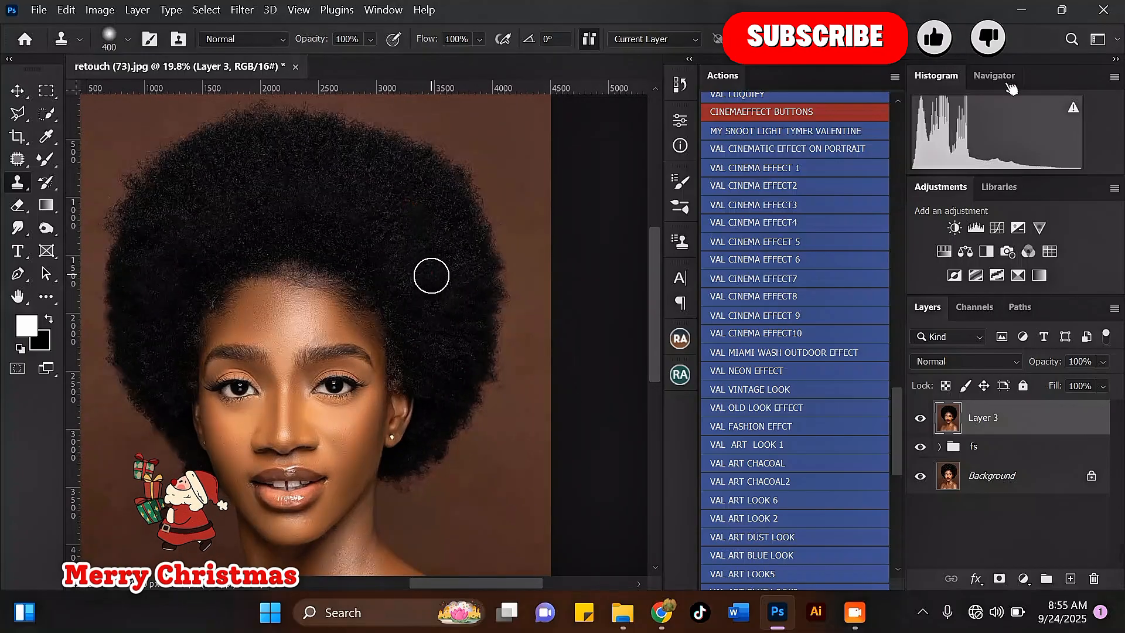
scroll(432, 242, "down", 4)
scroll(355, 142, "up", 2)
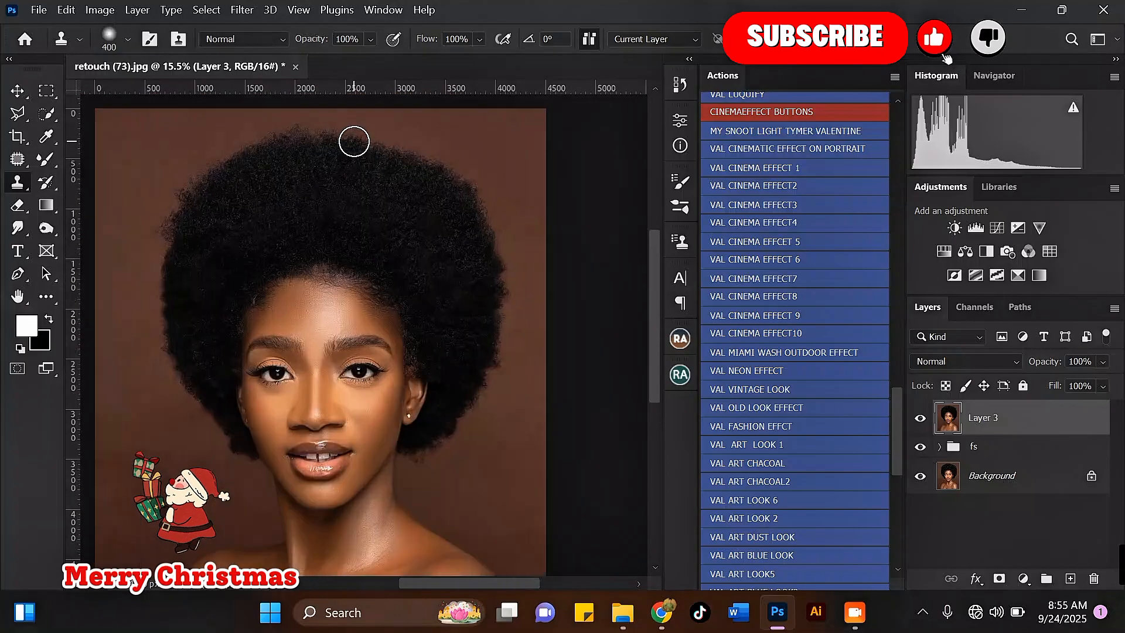
scroll(356, 142, "down", 3)
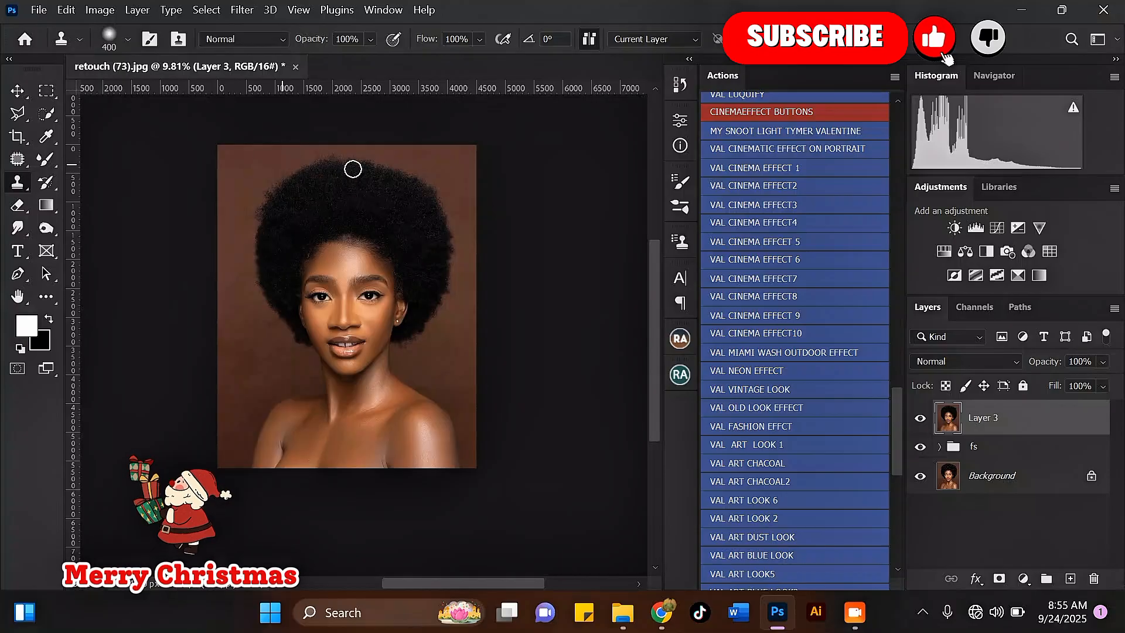
scroll(363, 198, "up", 2)
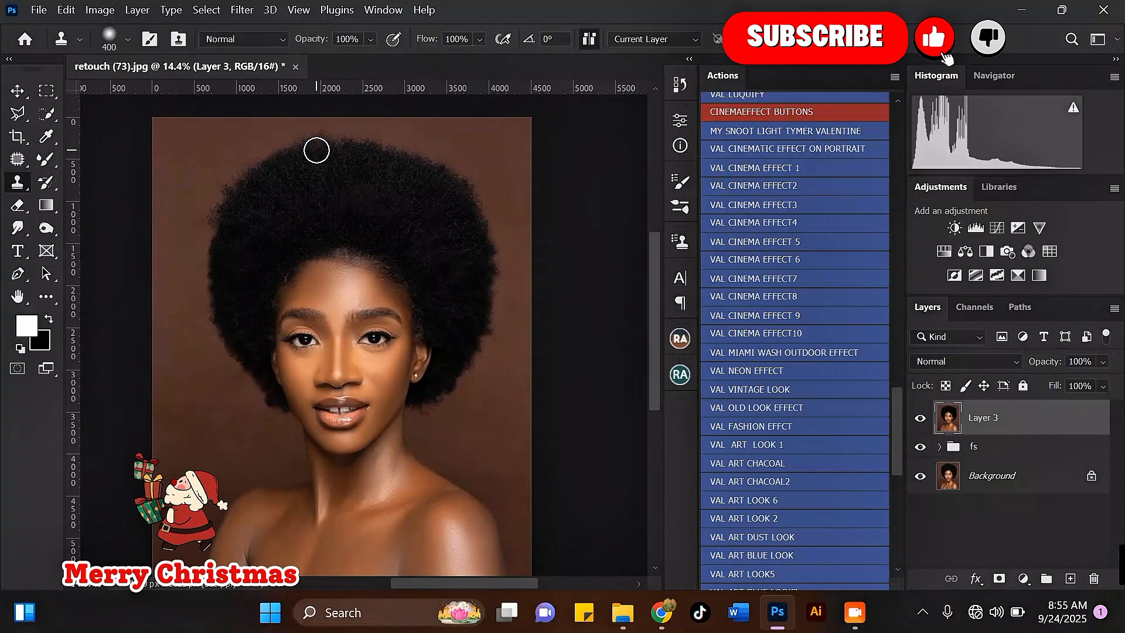
left_click(241, 11)
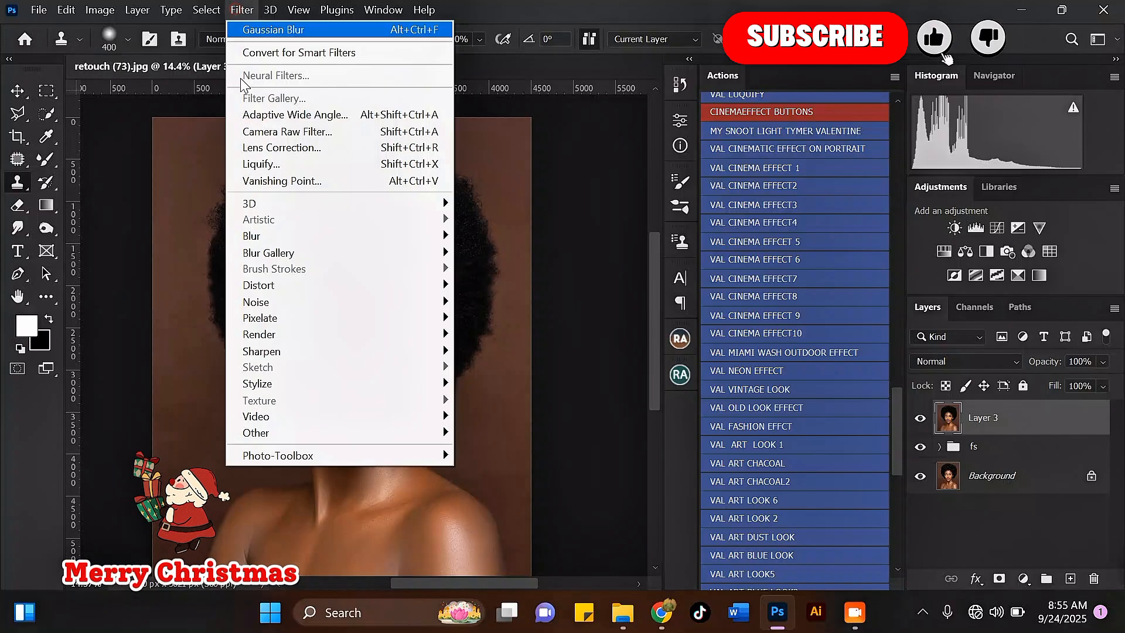
left_click(264, 163)
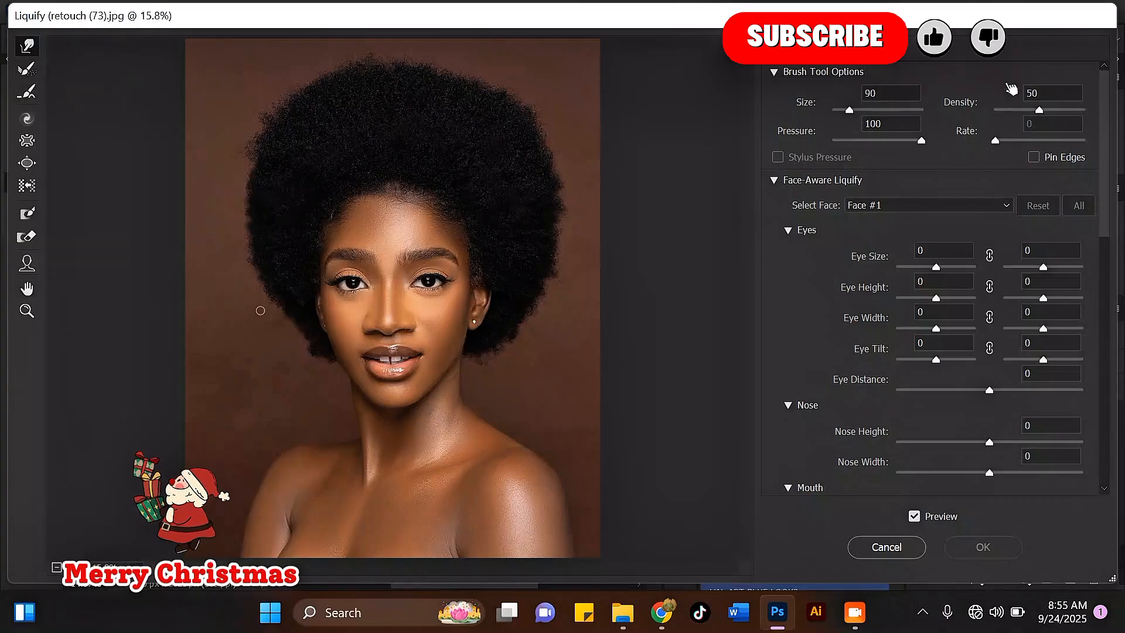
Set the Liquify brush size to 200 and push the lower left edge of the afro beside the jaw into shape.
scroll(260, 311, "up", 4)
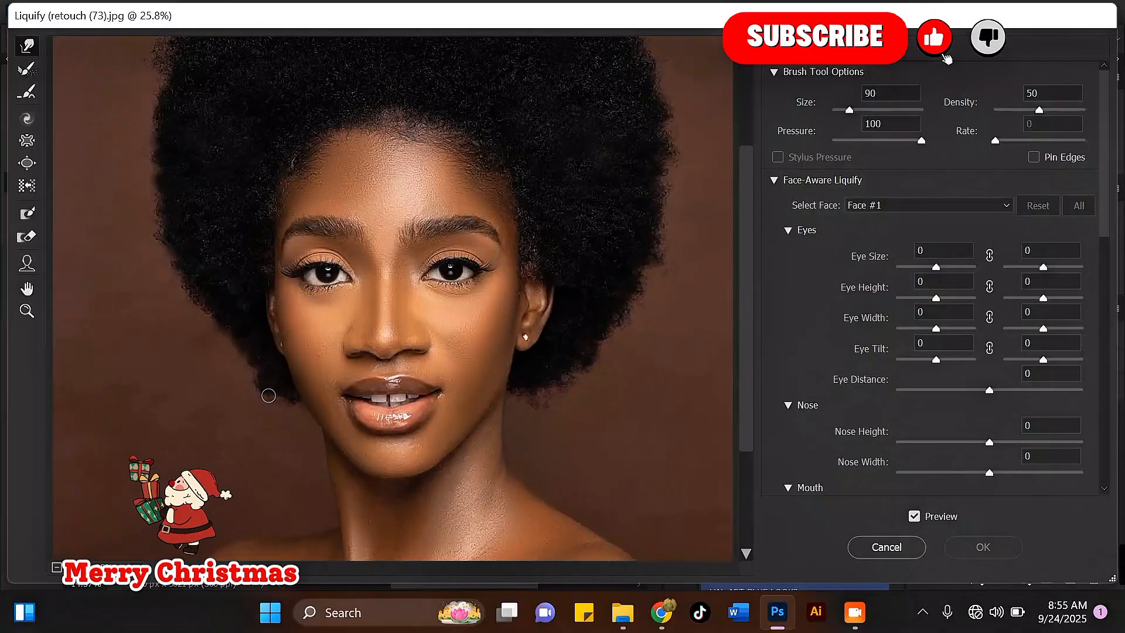
scroll(268, 394, "up", 1)
key("bracketright")
key("bracketright")
key("bracketright")
key("bracketright")
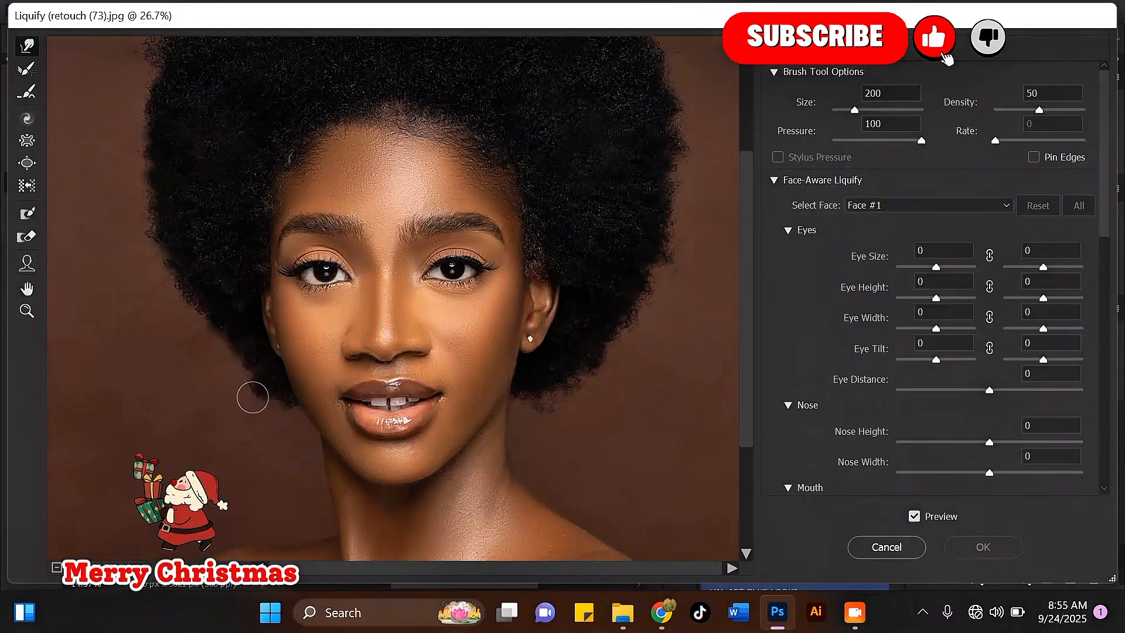
mouse_move(269, 389)
left_mouse_down()
mouse_move(250, 389)
mouse_move(284, 406)
left_mouse_up()
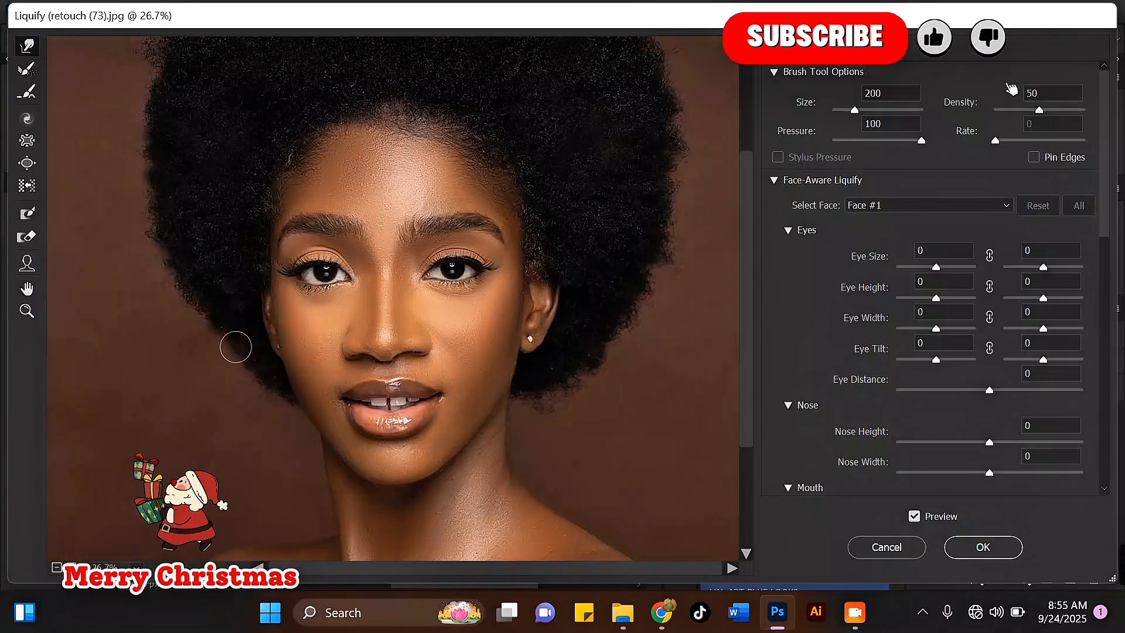
Increase the Liquify brush size to 250 and smooth the afro's left outline upward from the jaw.
key("bracketright")
key("bracketright")
left_click(232, 343)
left_click_drag(218, 331, 201, 309)
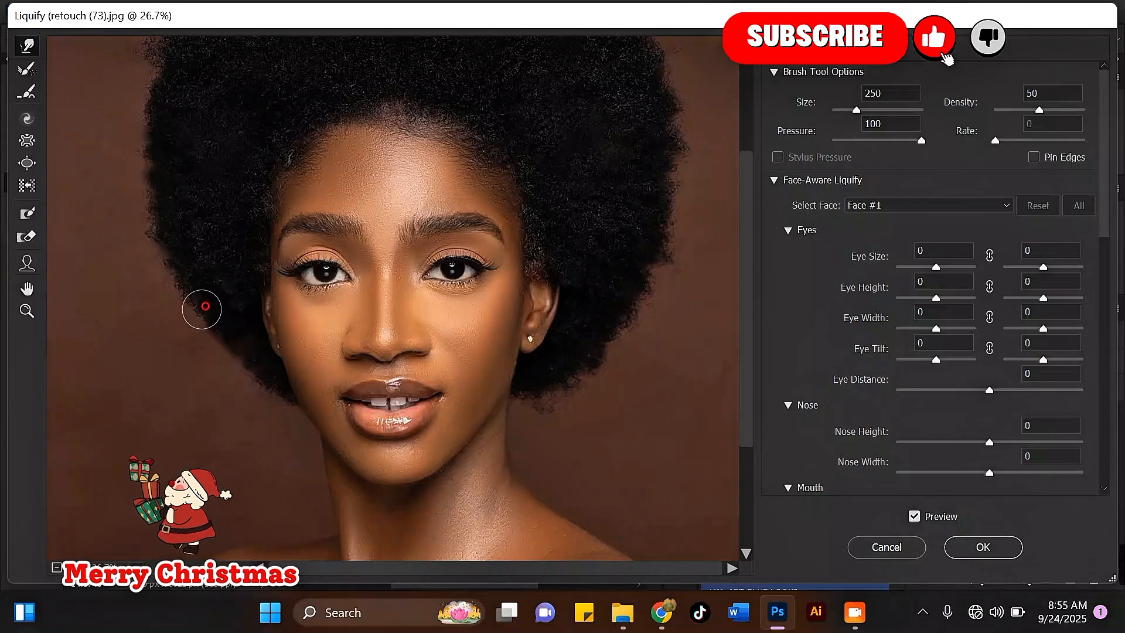
left_click_drag(243, 354, 233, 357)
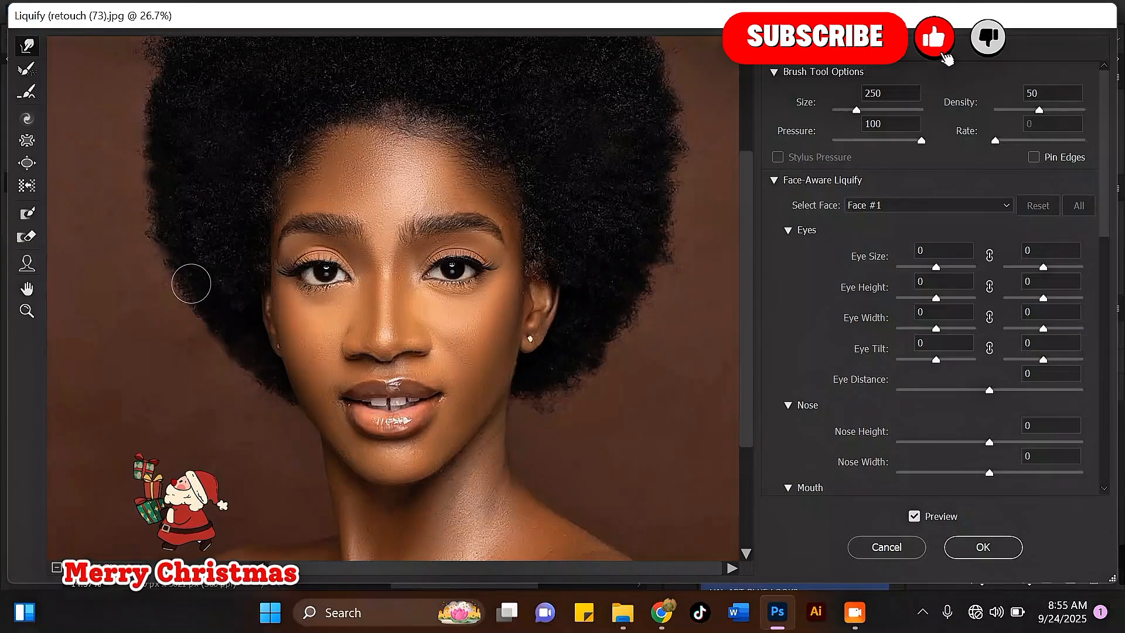
left_click_drag(191, 283, 187, 286)
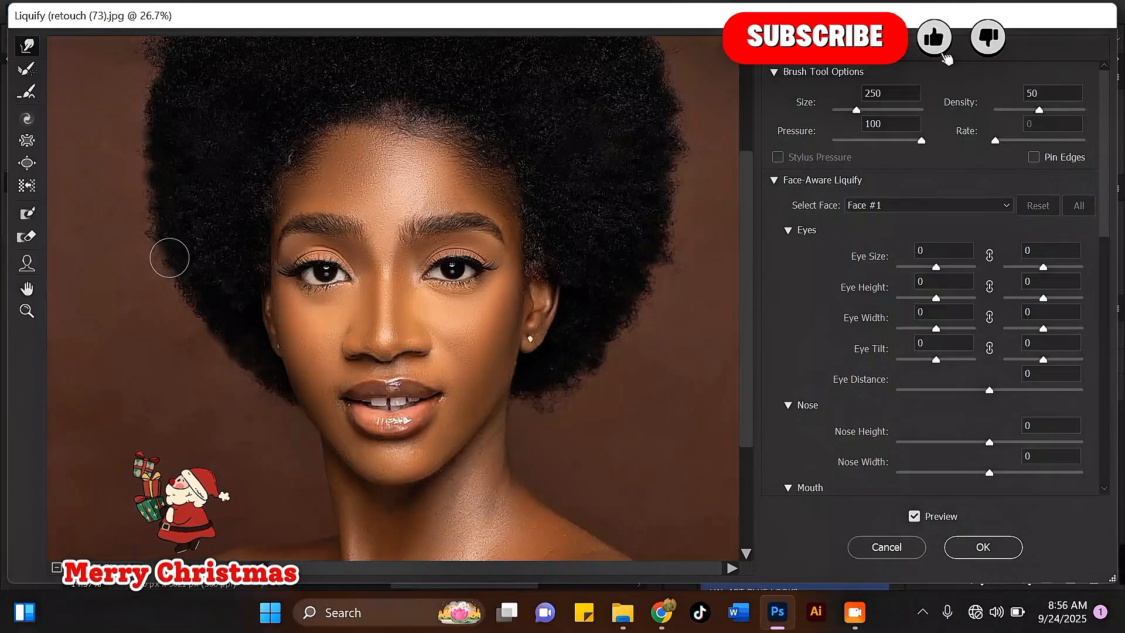
key("ctrl+minus")
key("ctrl+plus")
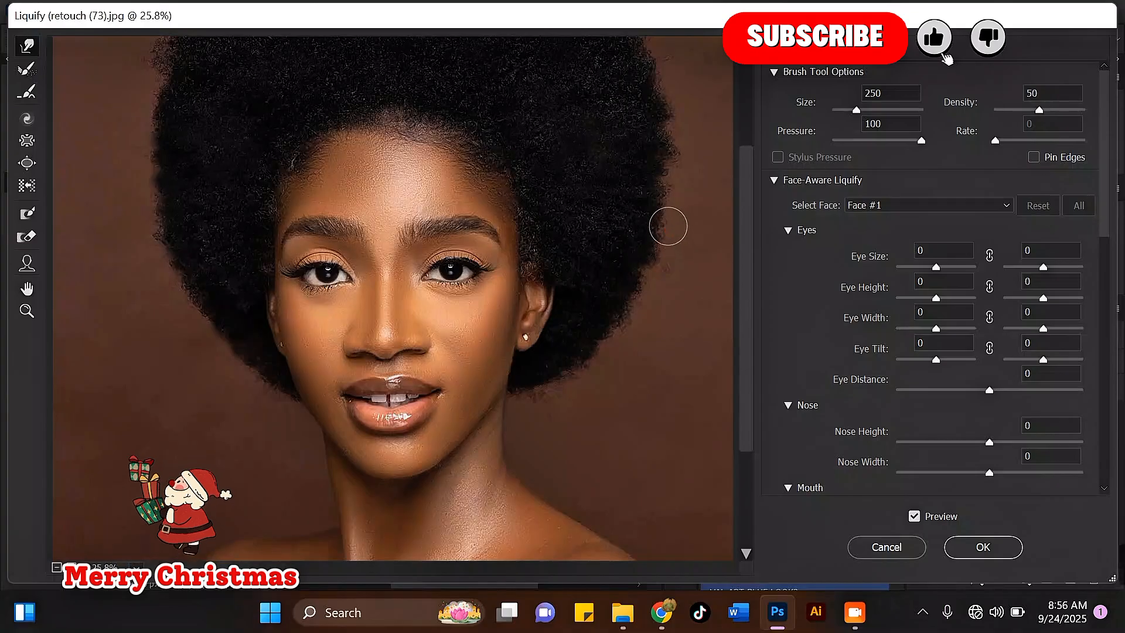
Even out the afro's outline along the right side and top with larger Liquify brush sizes of 300 and 400.
key("ctrl+minus")
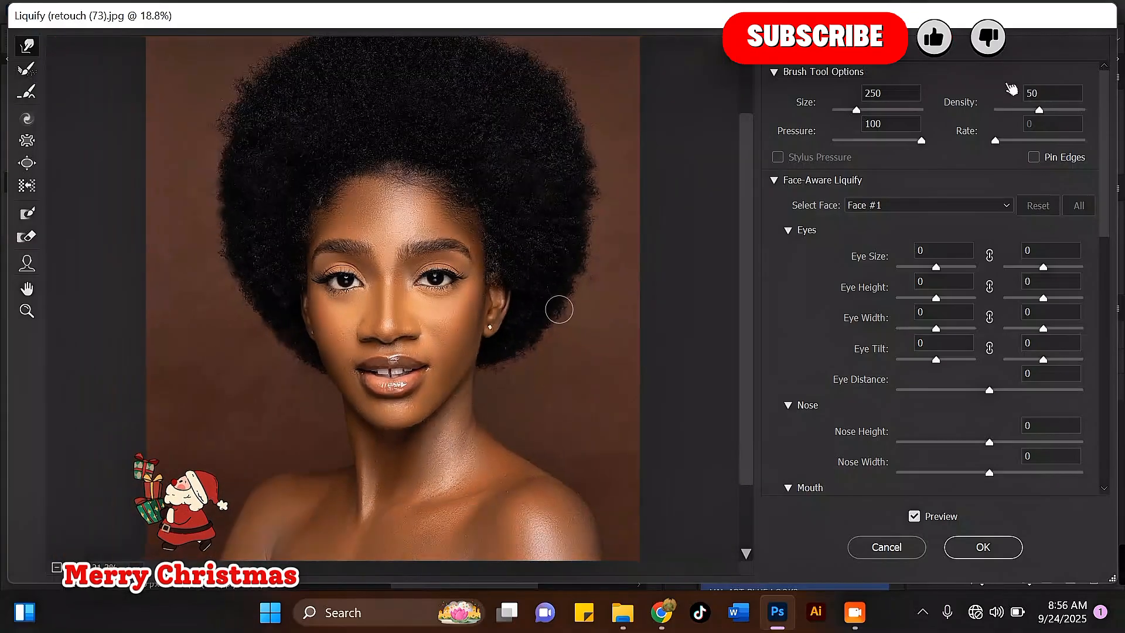
key("bracketright")
key("bracketright")
key("bracketright")
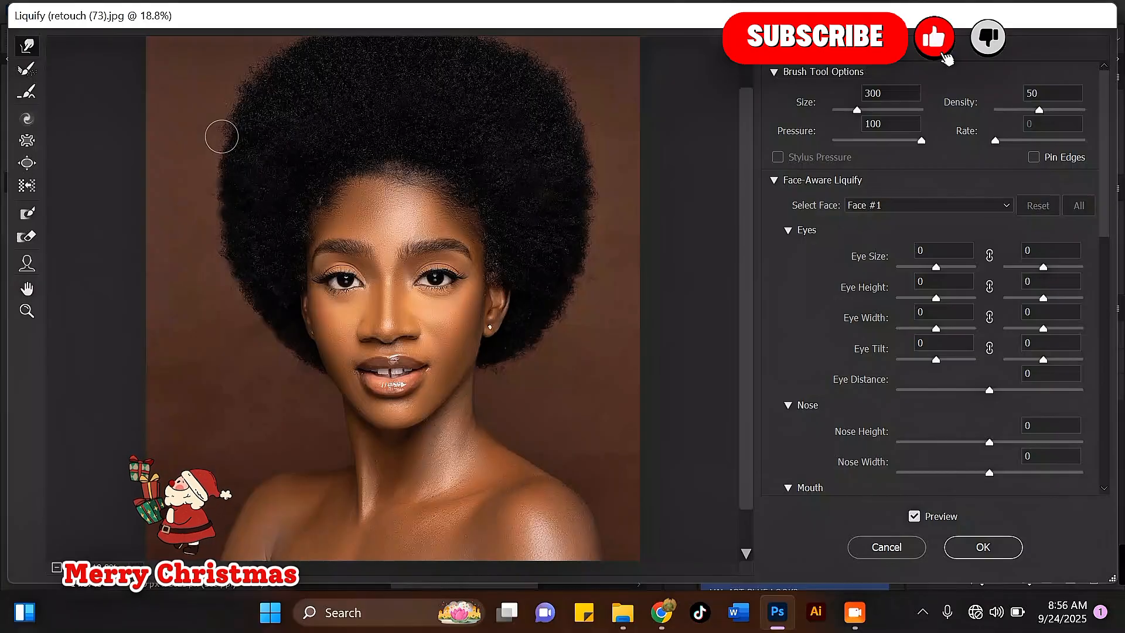
scroll(252, 327, "down", 3)
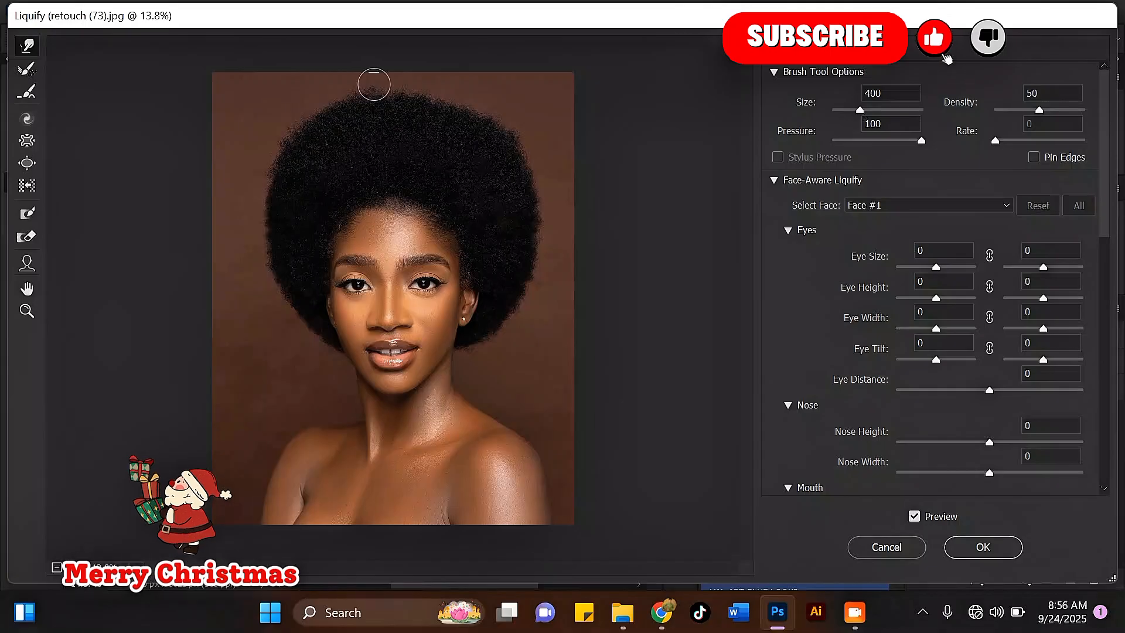
key("bracketleft")
key("bracketleft")
key("bracketleft")
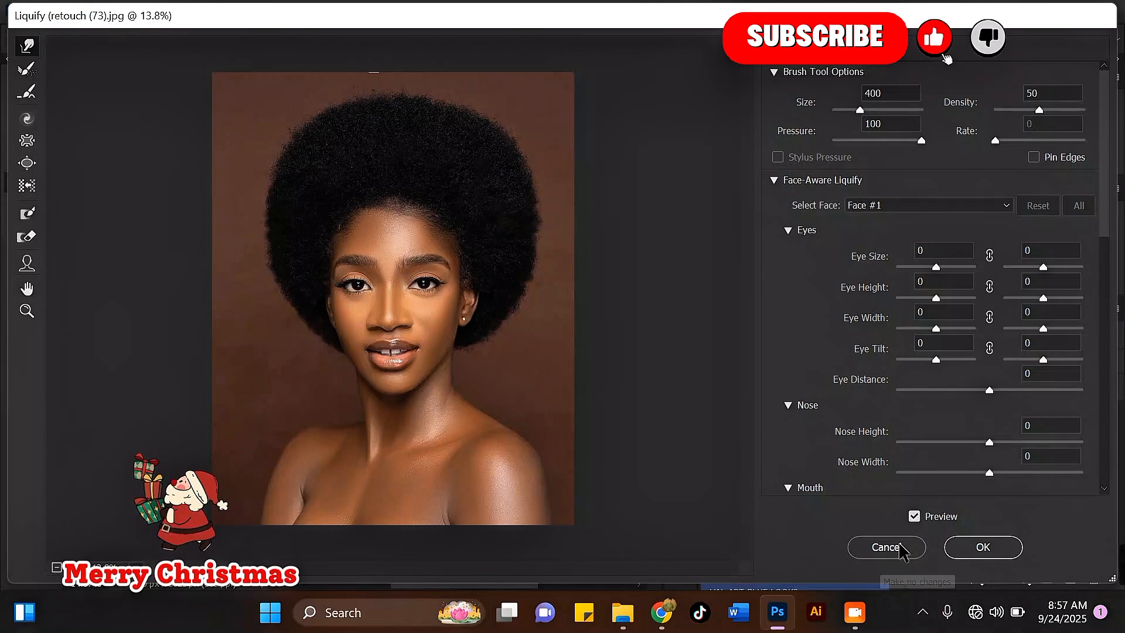
Compare the reshaped afro with the original in the Liquify preview.
left_click(915, 517)
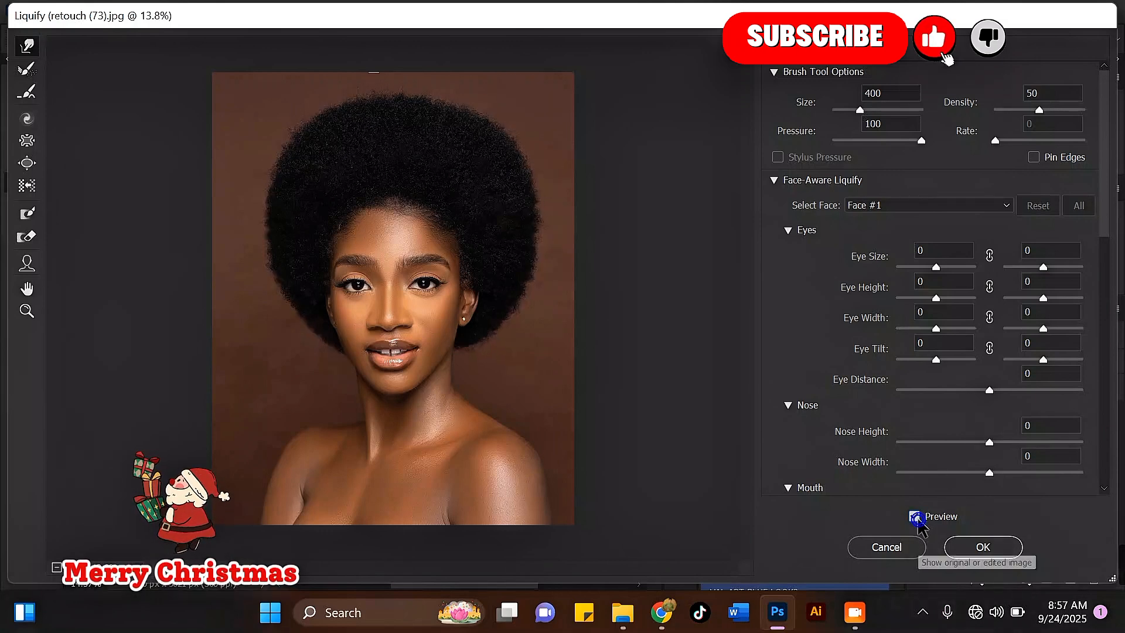
left_click(917, 519)
left_click(917, 519)
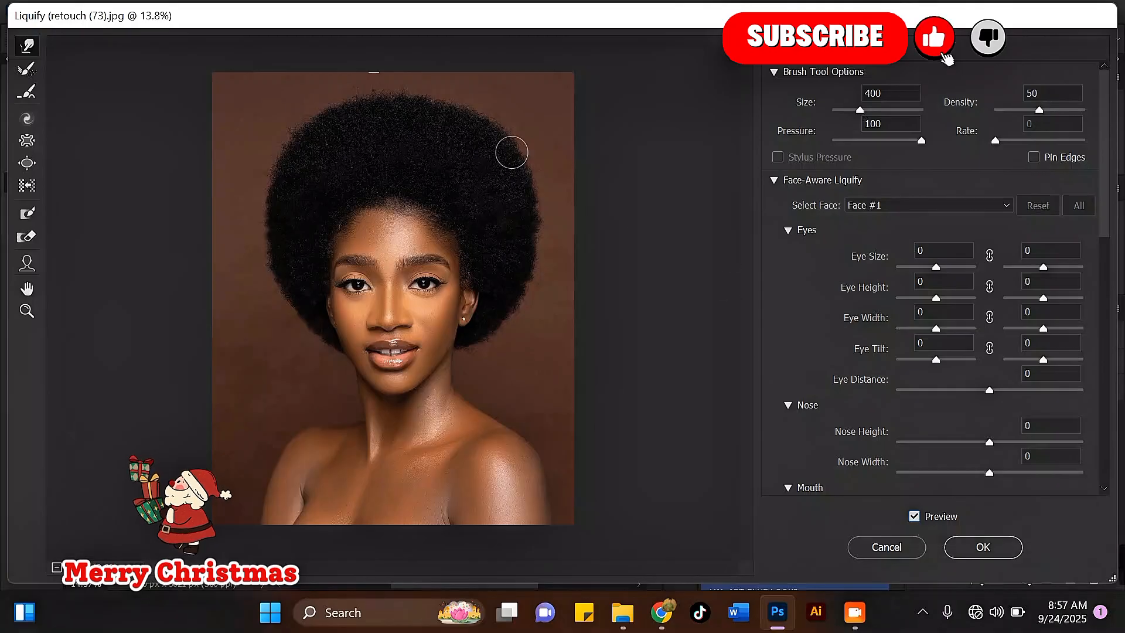
Refine both side edges of the afro with a brush size of 300 and apply the Liquify changes.
key("bracketleft")
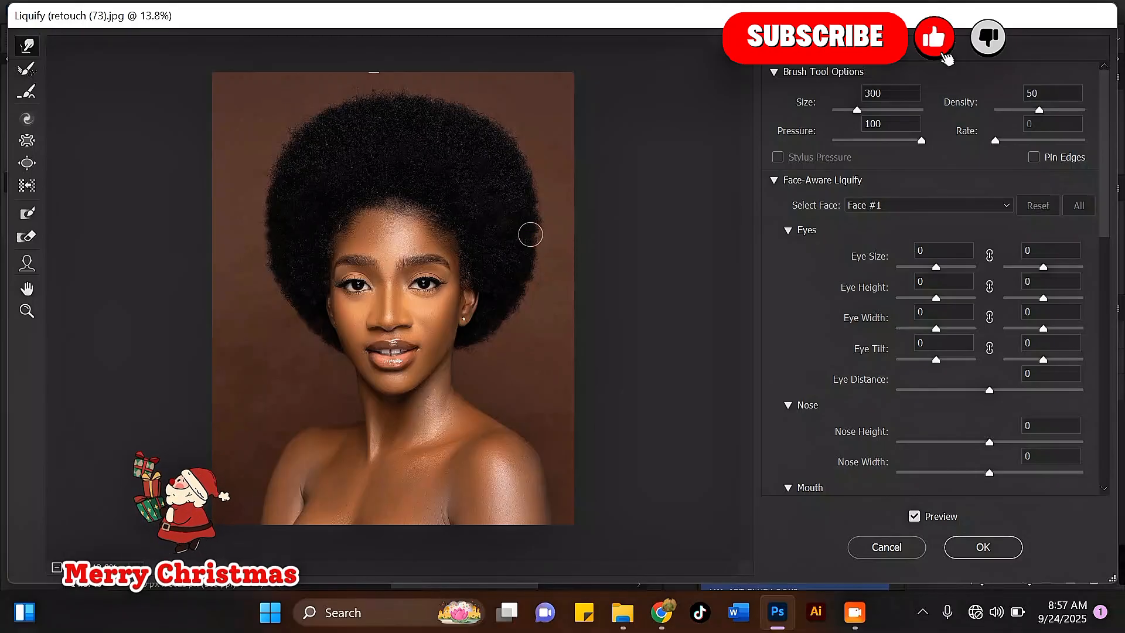
left_click(526, 282)
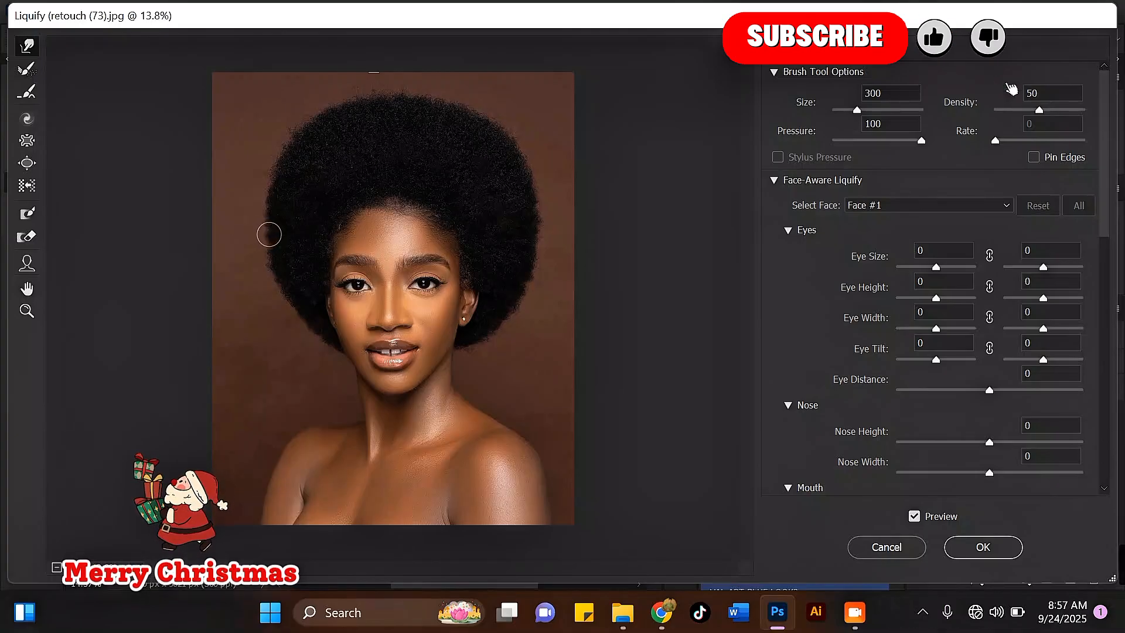
left_click(269, 236)
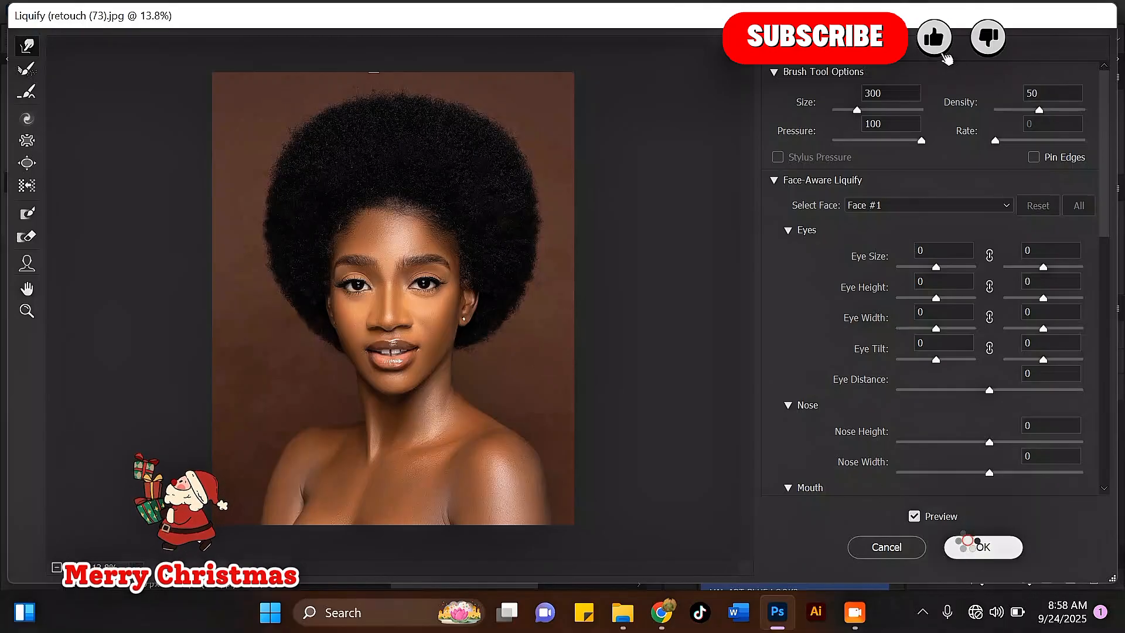
left_click(983, 546)
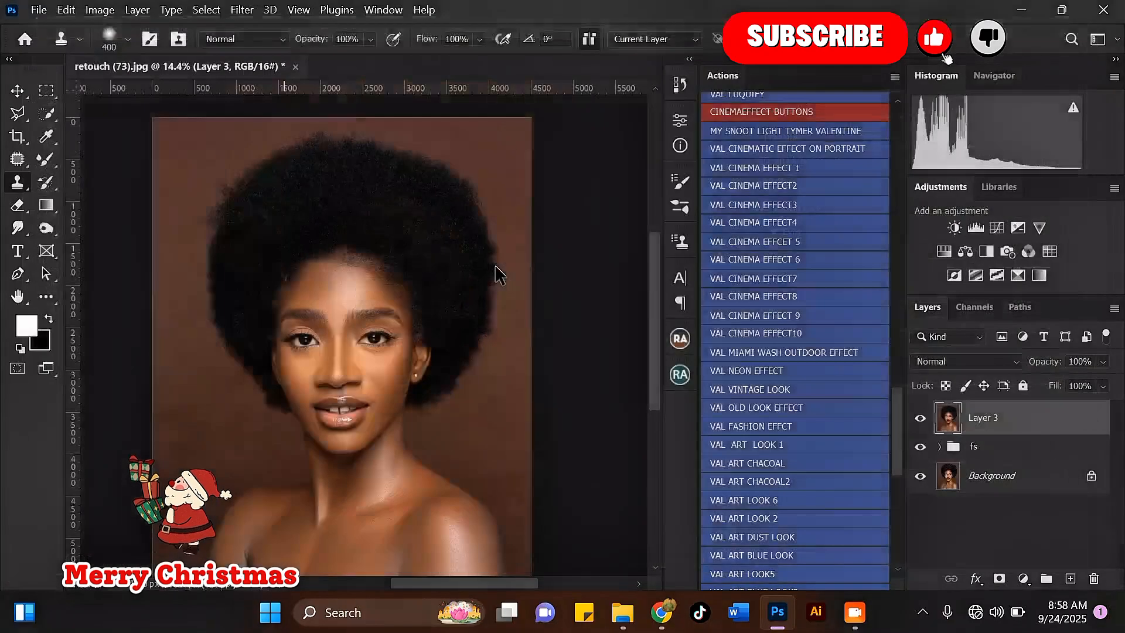
Compare the portrait with and without Layer 3, and examine the afro's outline and the hairline.
scroll(337, 259, "up", 2)
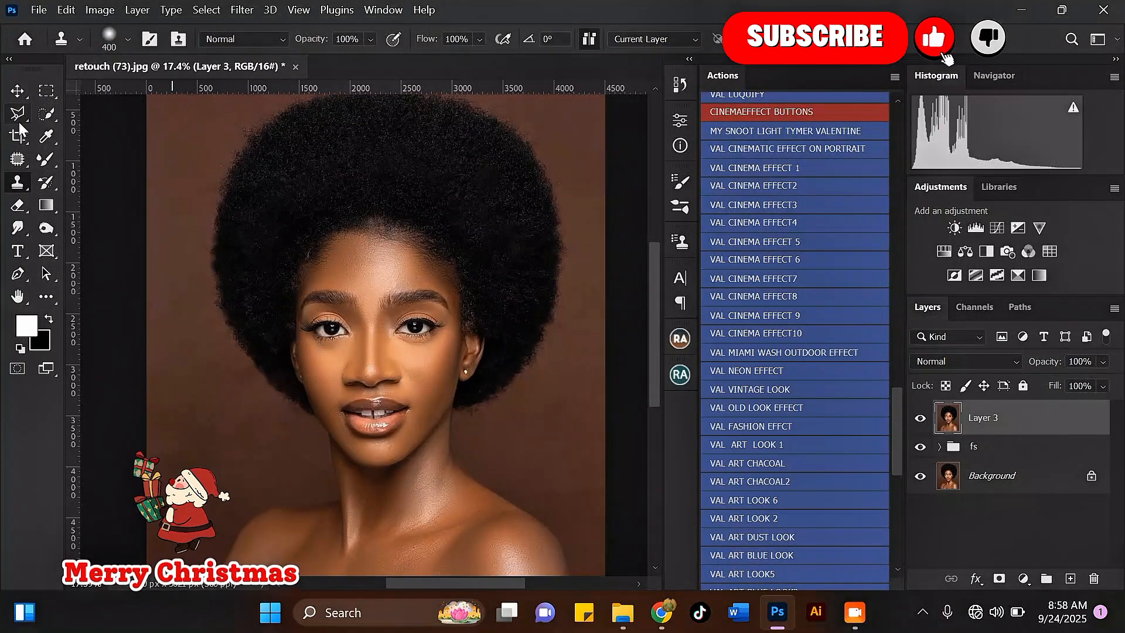
left_click(919, 419)
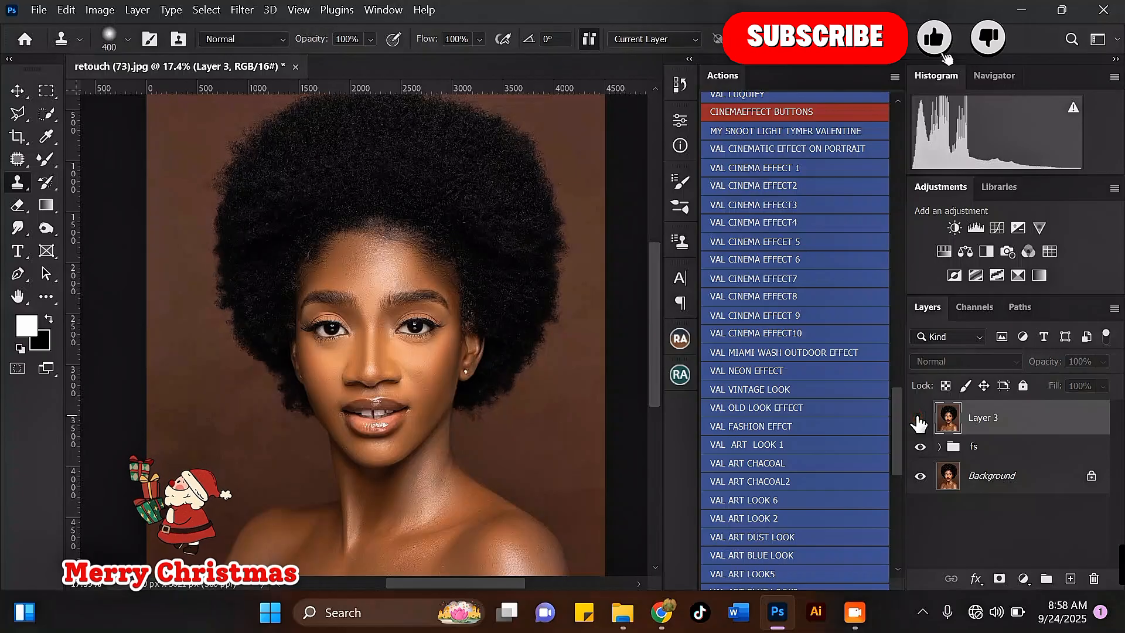
left_click(919, 419)
left_click(919, 419)
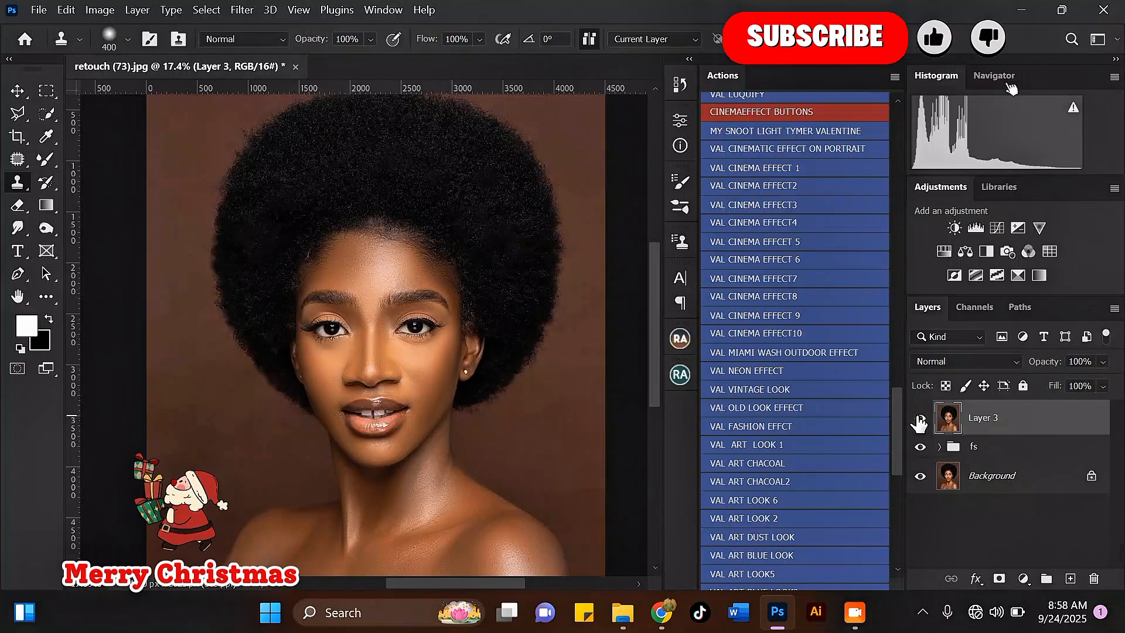
scroll(454, 259, "down", 1)
scroll(454, 258, "down", 3)
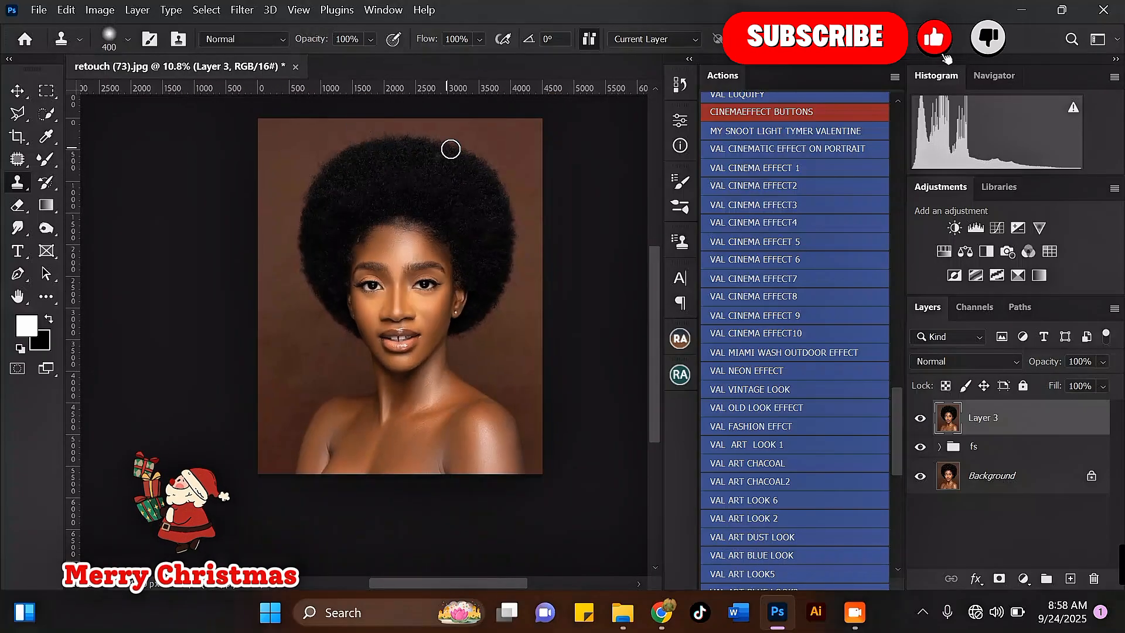
scroll(487, 158, "up", 5)
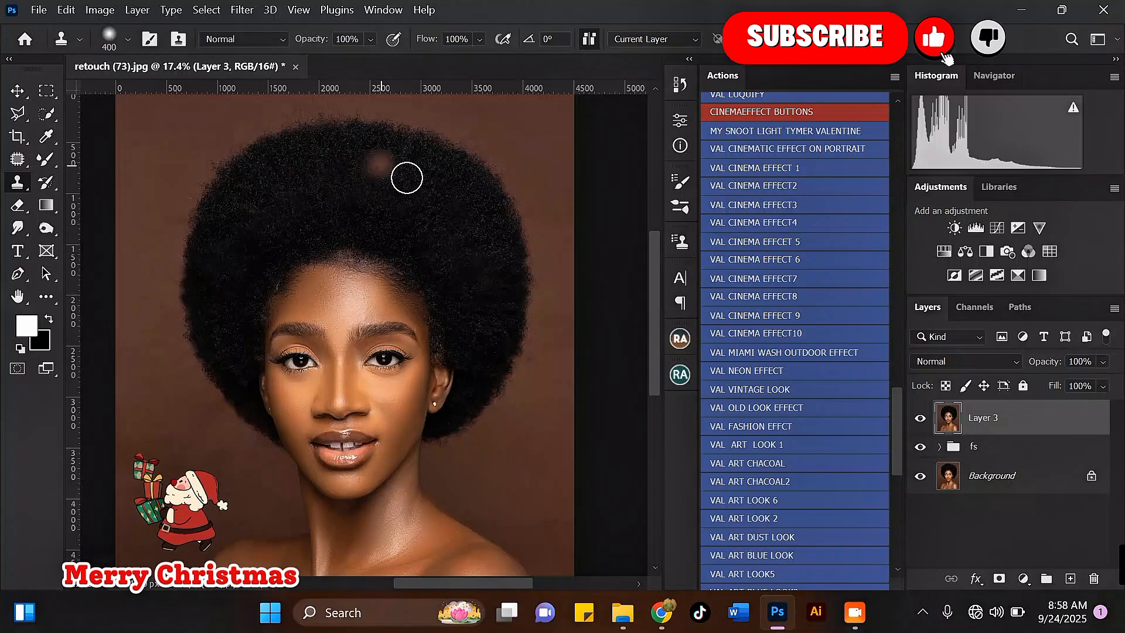
scroll(495, 385, "up", 3)
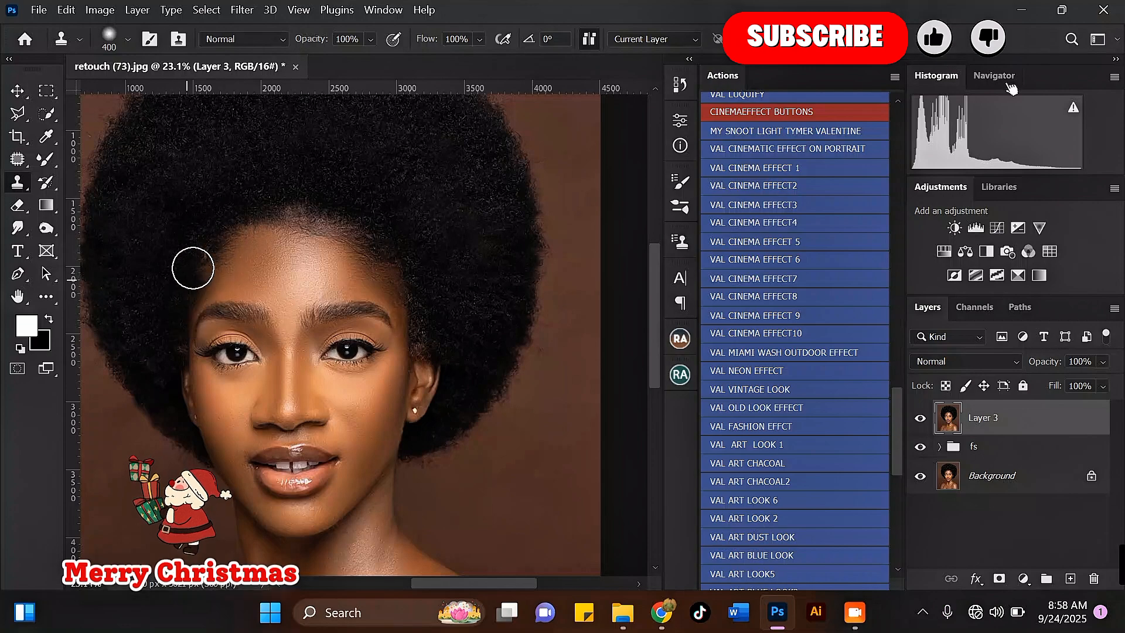
scroll(466, 210, "down", 2)
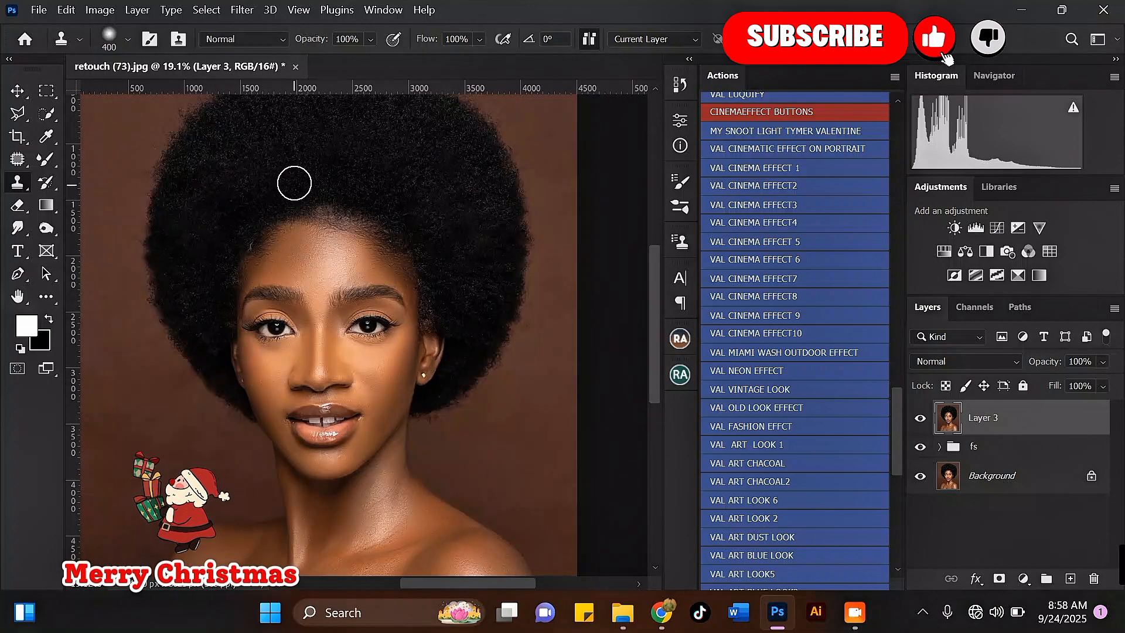
scroll(377, 192, "up", 2)
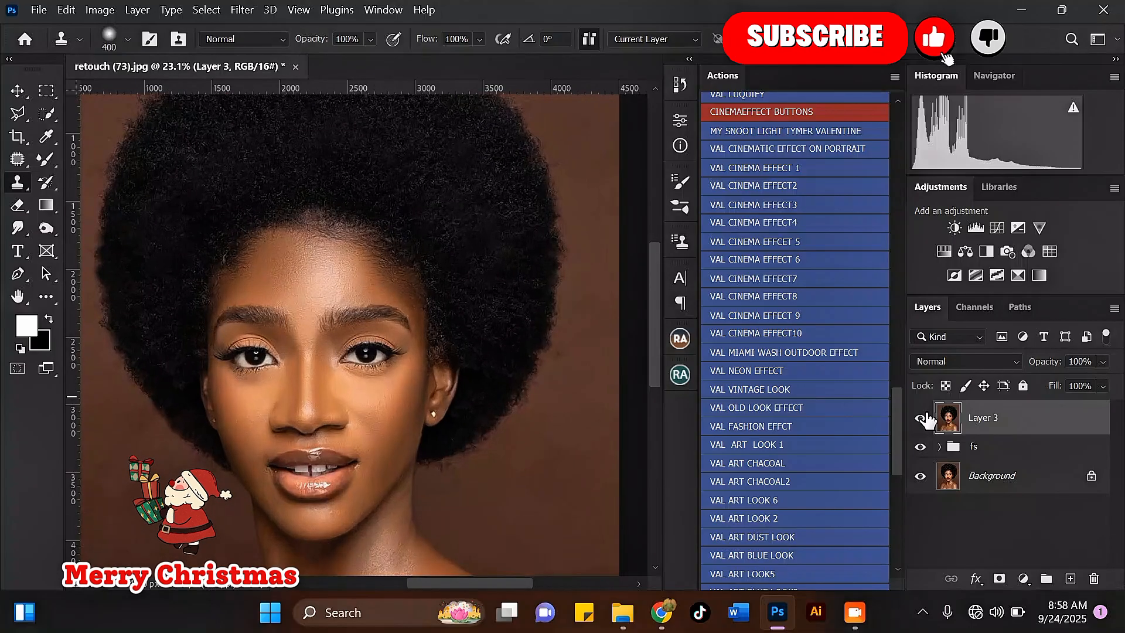
Duplicate Layer 3 and choose the Pen tool in Path mode for tracing the hairline.
left_click_drag(1029, 426, 1071, 577)
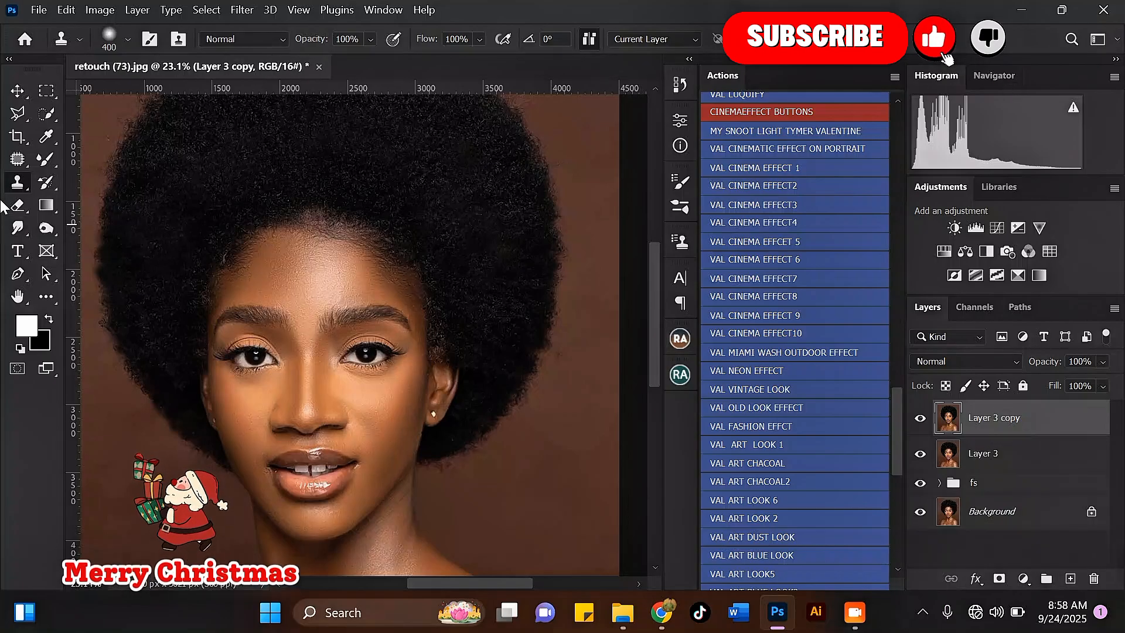
left_click(18, 275)
right_click(19, 275)
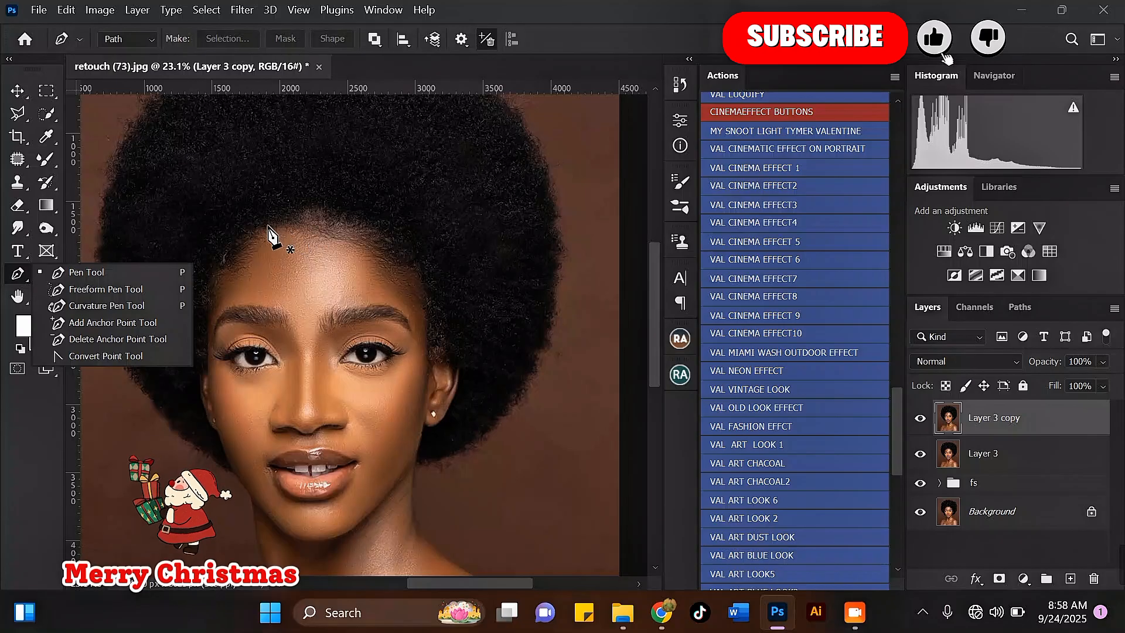
scroll(269, 233, "up", 1)
scroll(270, 233, "up", 1)
left_click(75, 273)
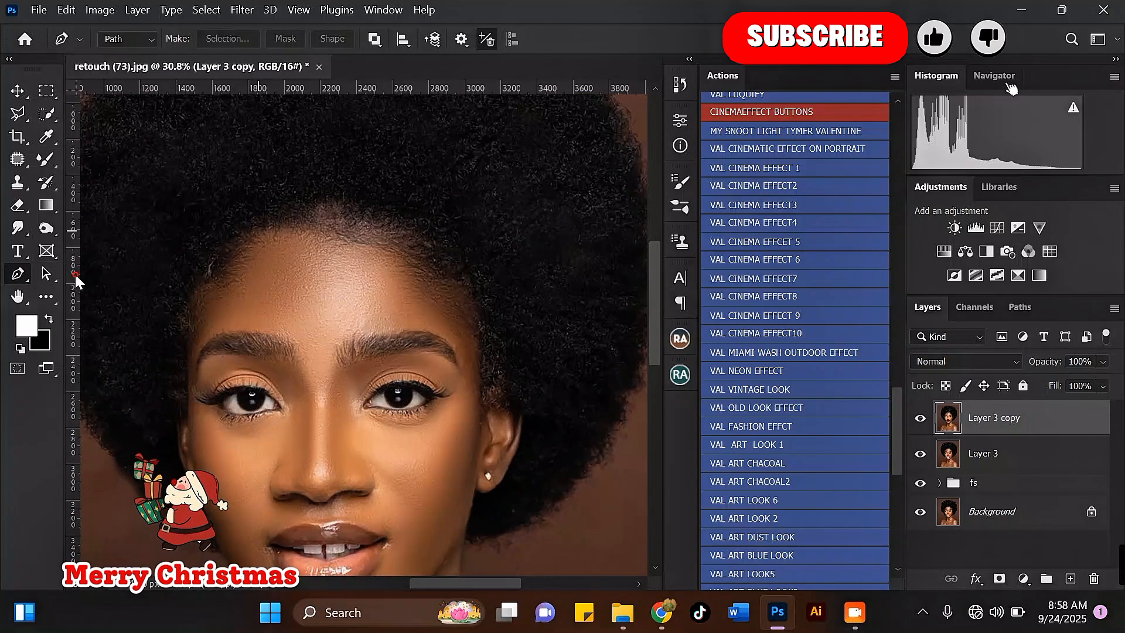
Trace the hairline with closely spaced path points from the temple on the image's left up to the top of the forehead.
left_click(188, 341)
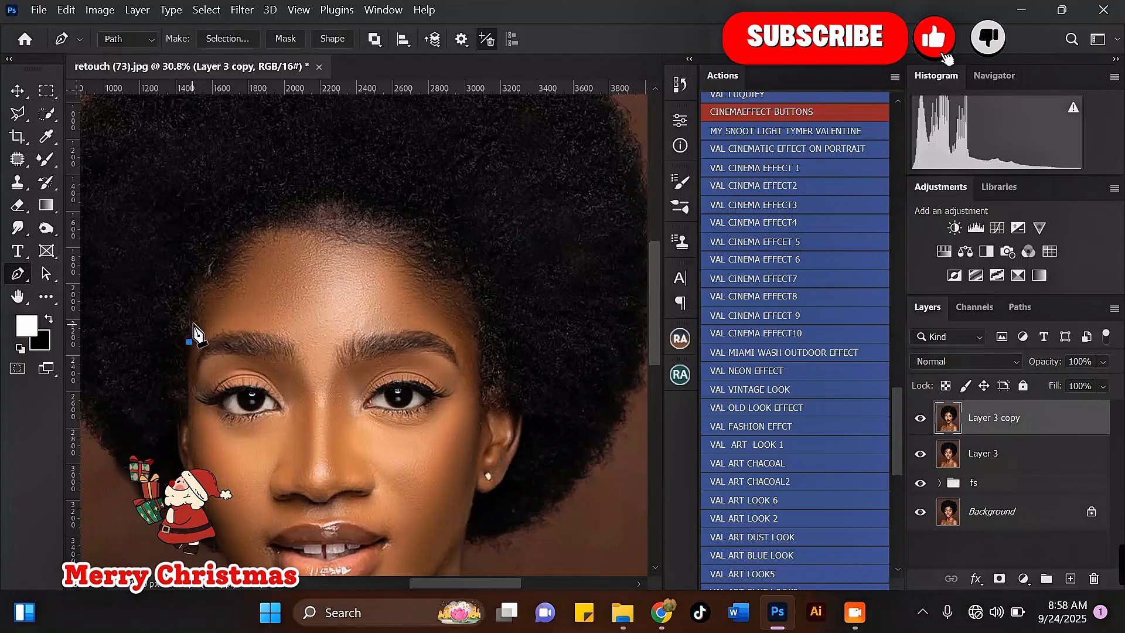
left_click(195, 318)
left_click(202, 299)
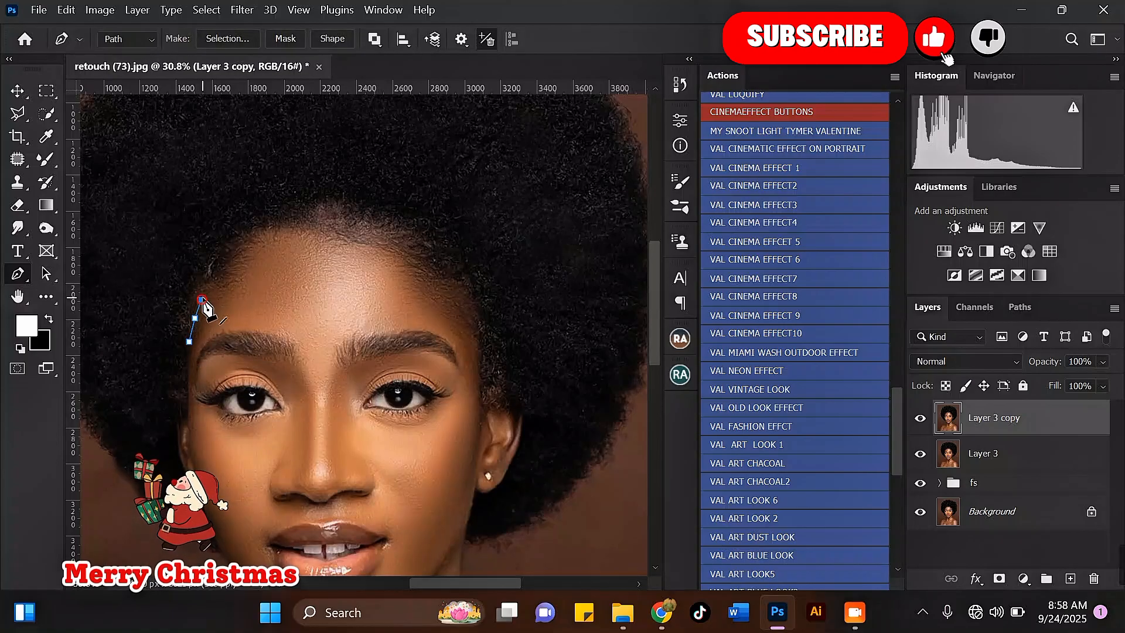
left_click(211, 280)
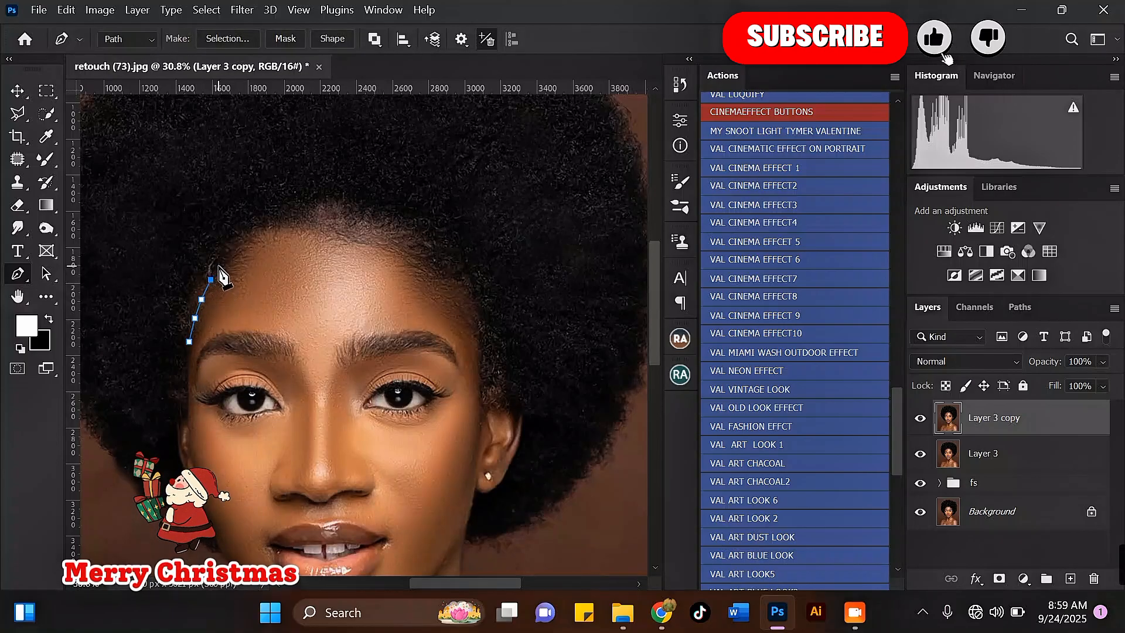
left_click(219, 267)
left_click(234, 256)
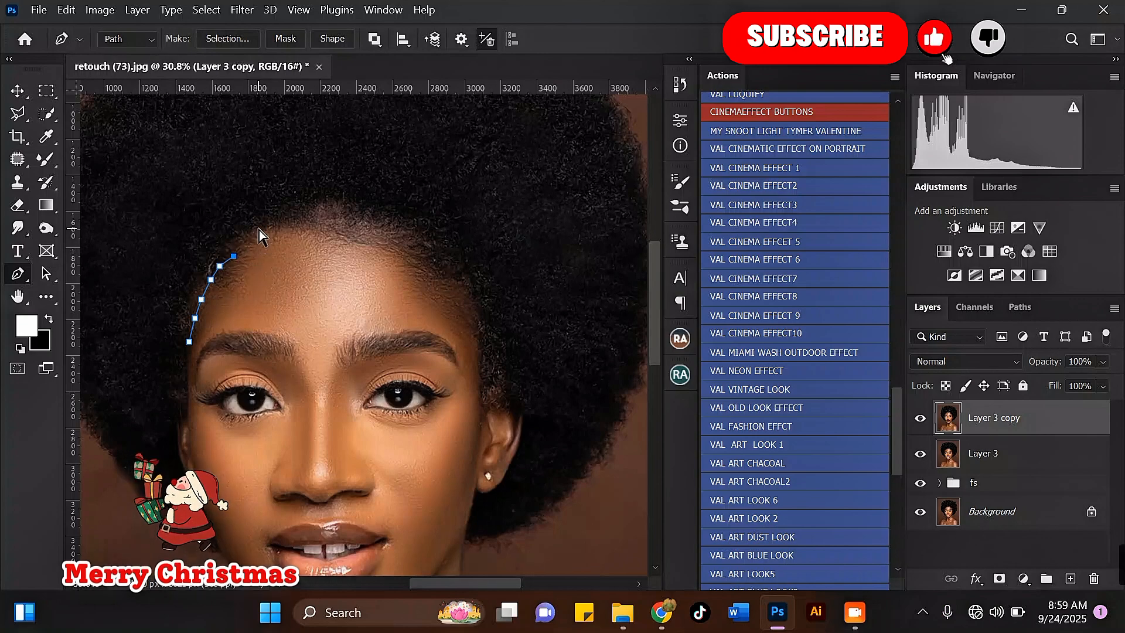
key("ctrl+z")
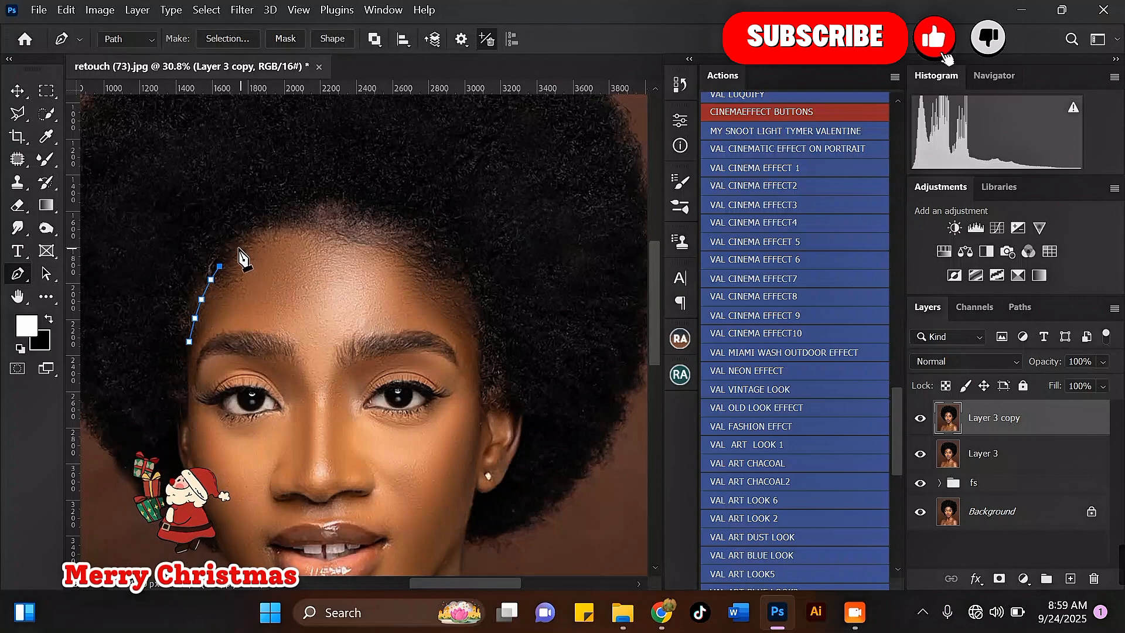
left_click(247, 239)
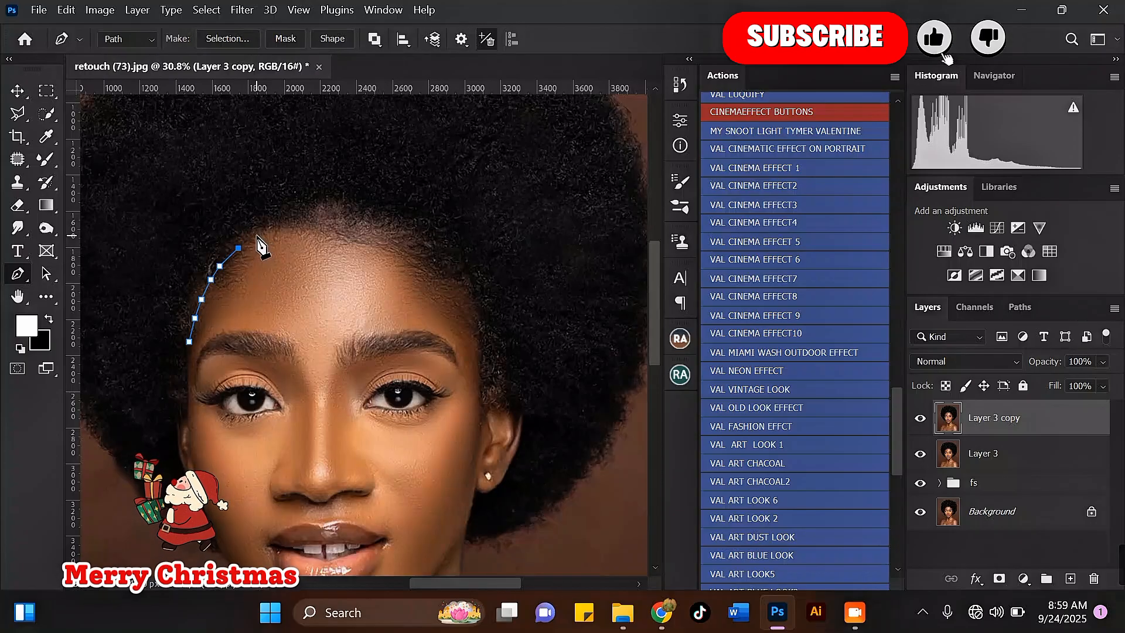
left_click(256, 235)
left_click(266, 231)
left_click(283, 228)
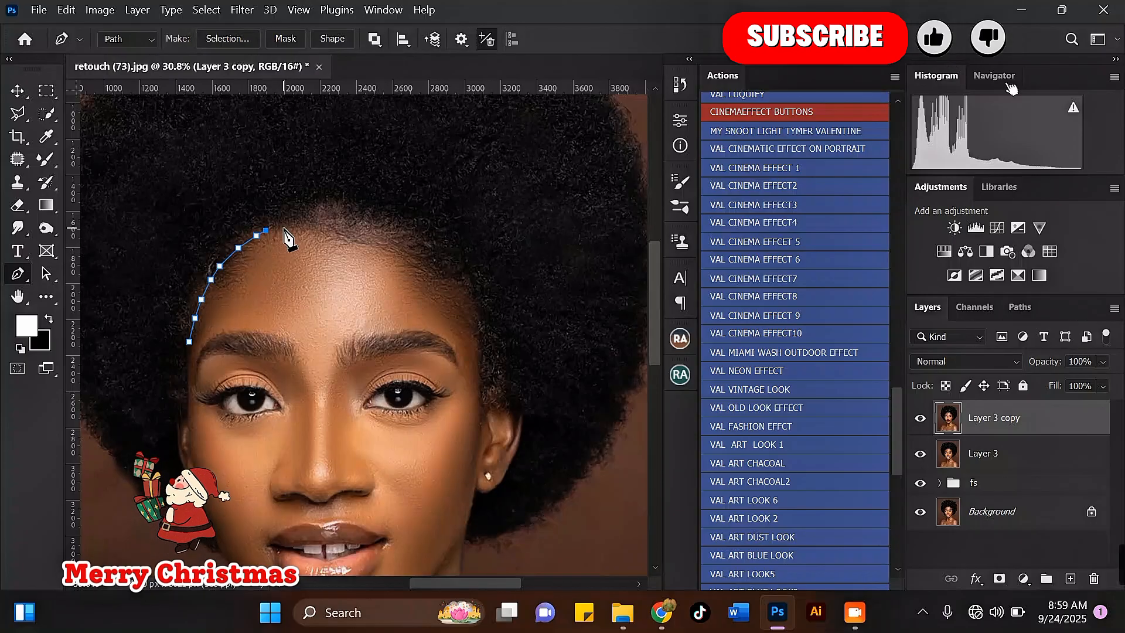
Continue the path across the top of the forehead and down the hairline to the temple above the visible ear.
left_click(302, 227)
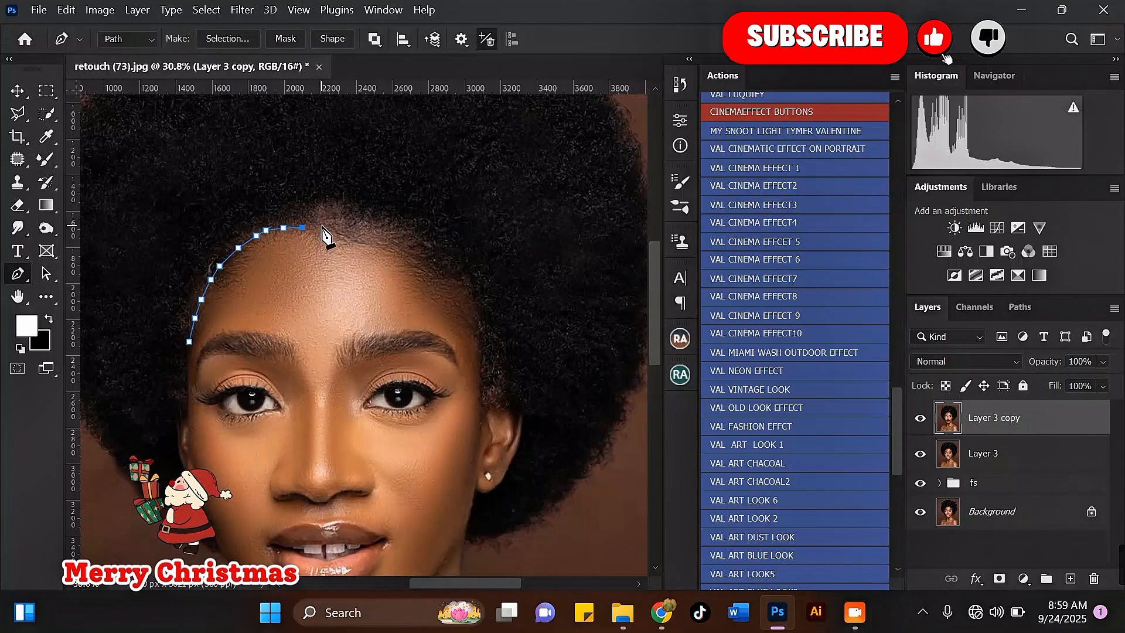
left_click(322, 225)
left_click(346, 231)
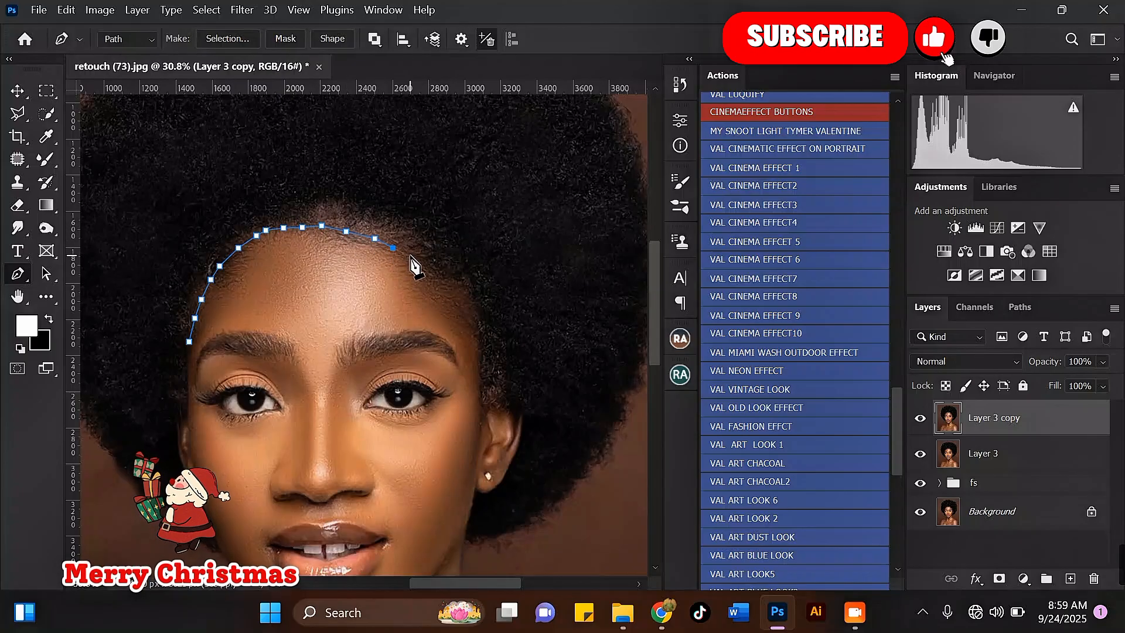
left_click(412, 255)
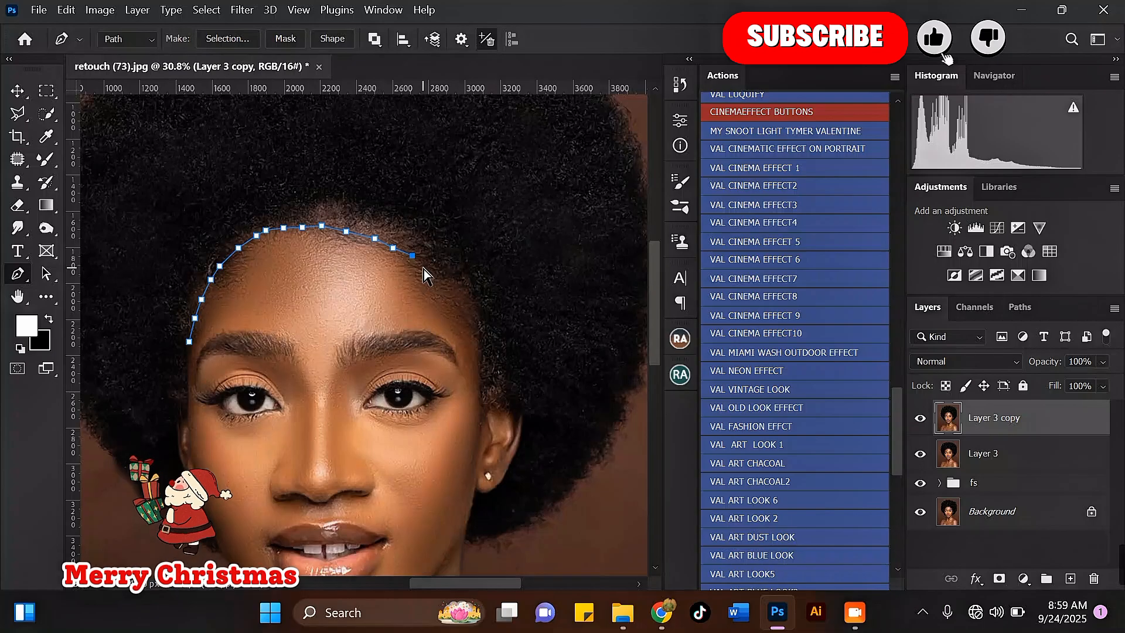
left_click(422, 265)
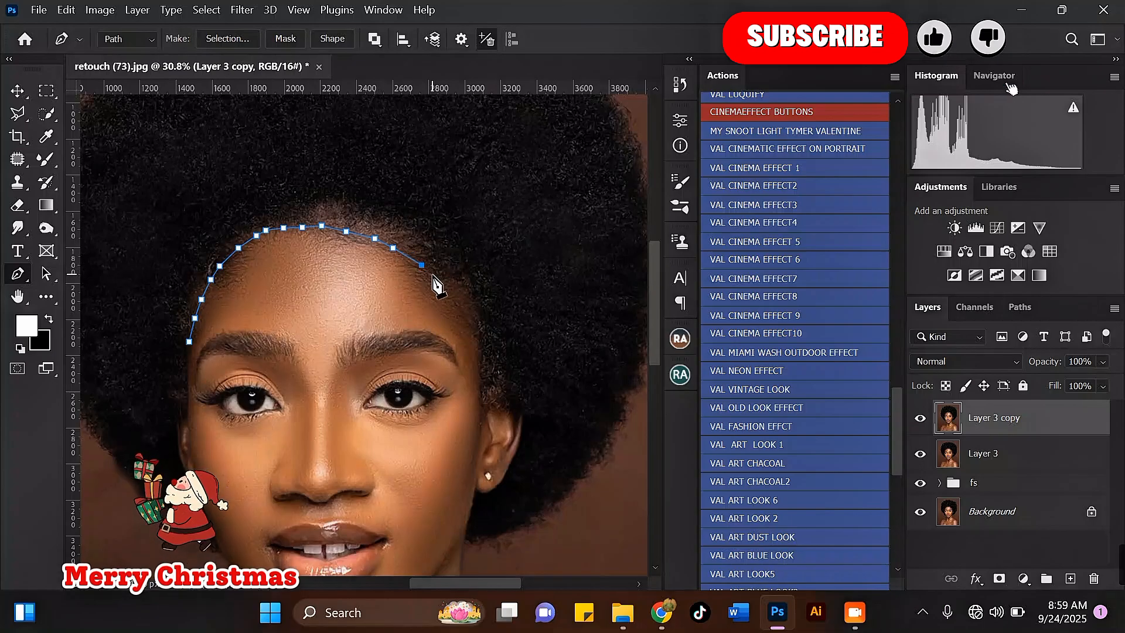
left_click(434, 276)
left_click(446, 295)
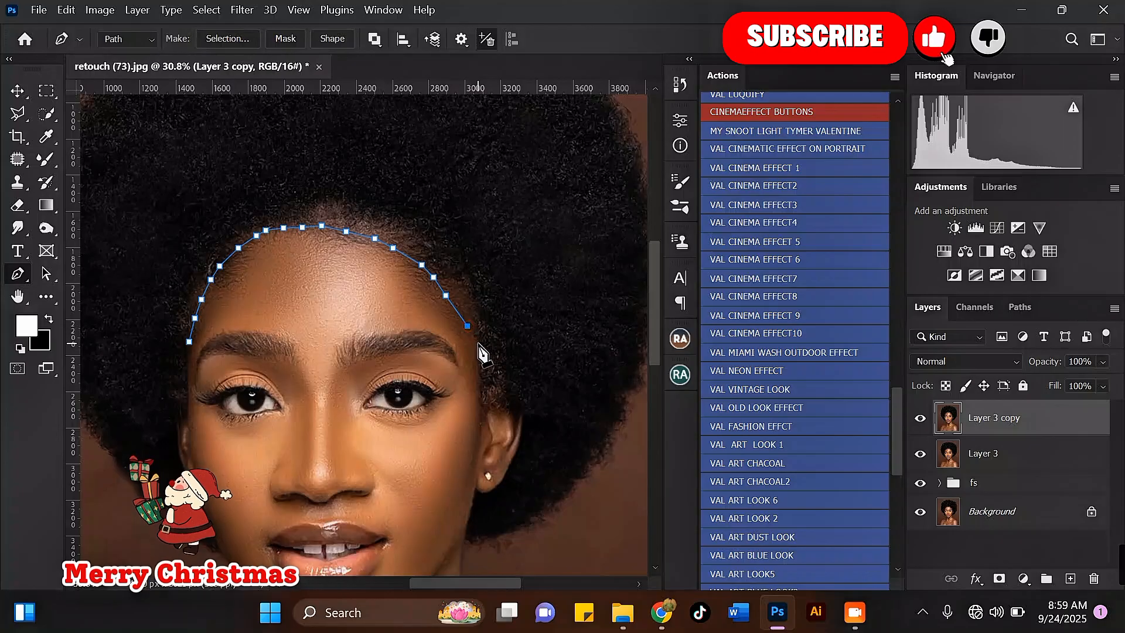
left_click(474, 346)
left_click(481, 360)
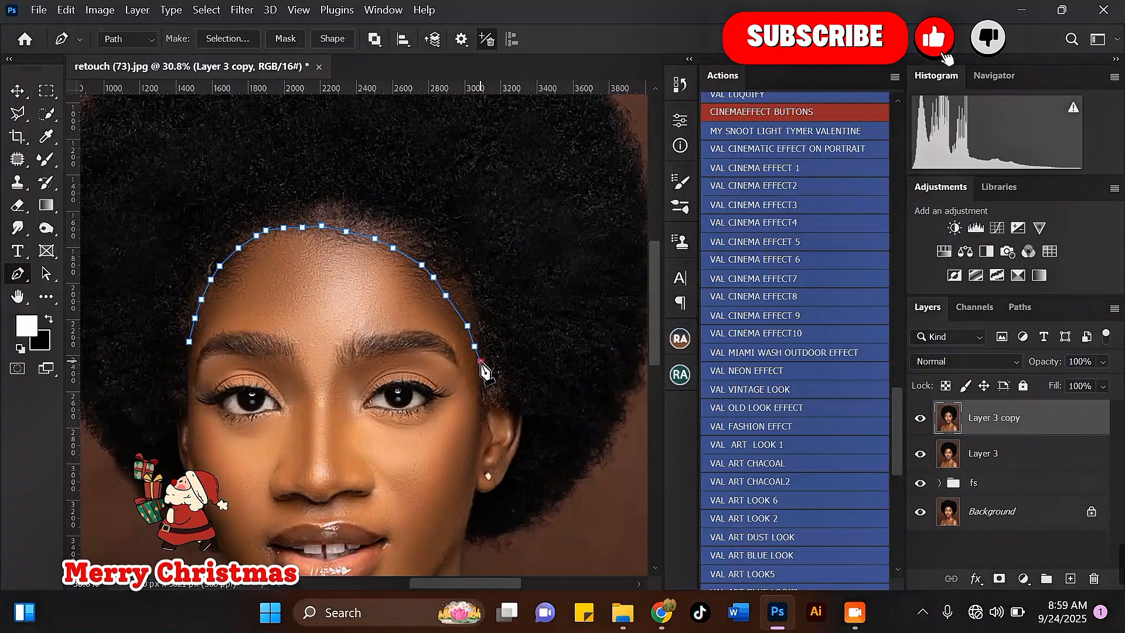
left_click(482, 370)
Extend the path into the hair above the visible ear and back over the forehead, leaving a band above the hairline.
left_click(499, 334)
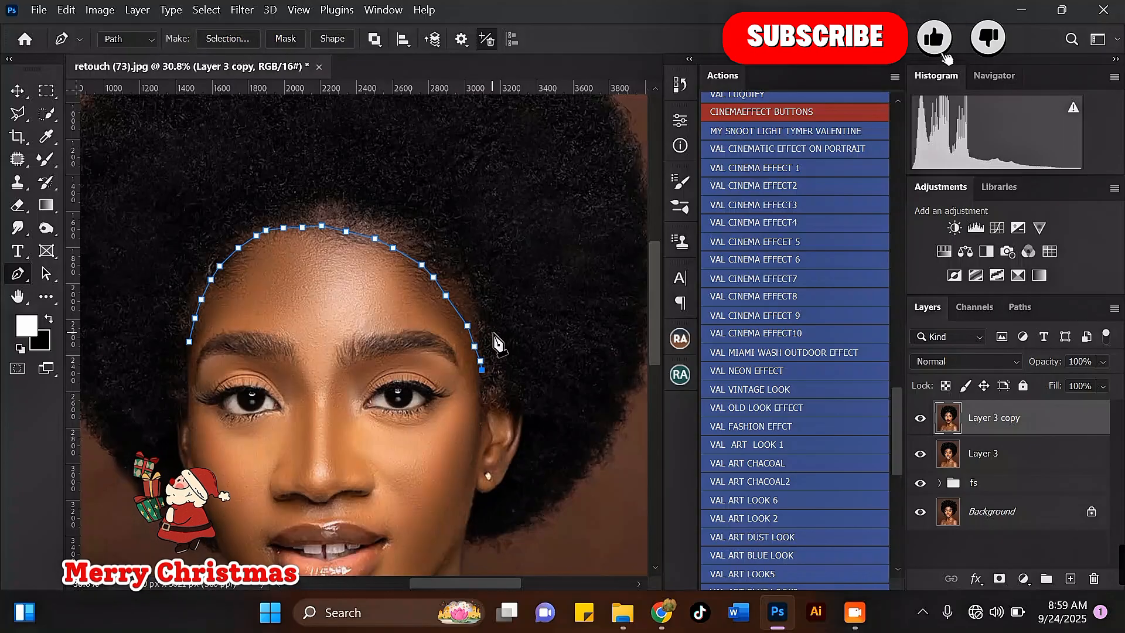
left_click(476, 257)
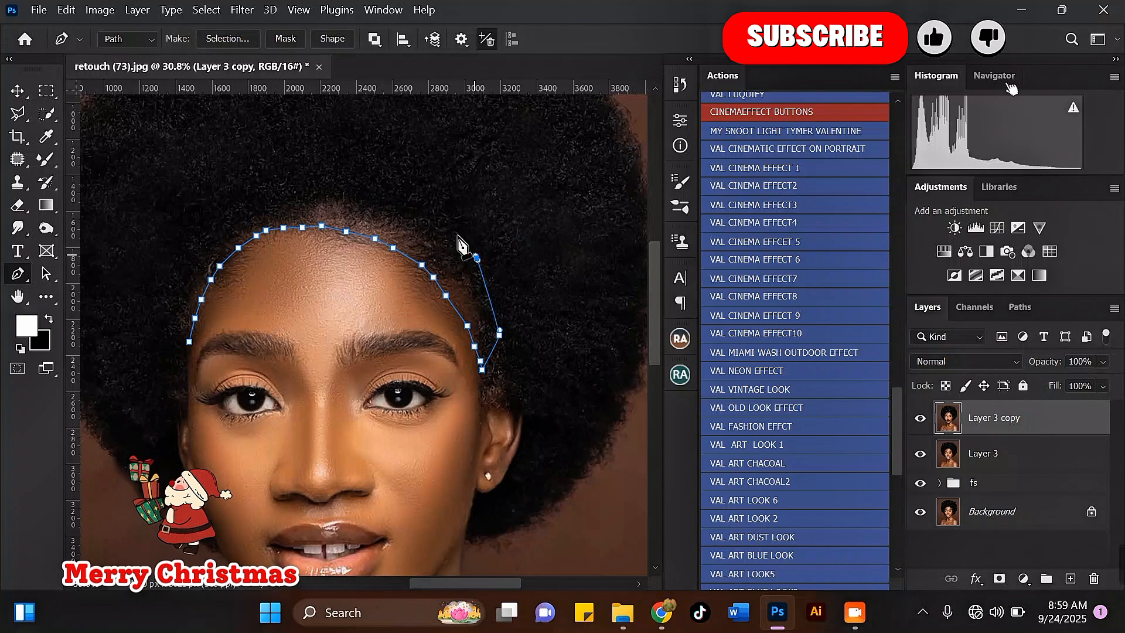
left_click(446, 224)
left_click(407, 195)
left_click(372, 186)
left_click(336, 181)
left_click(305, 180)
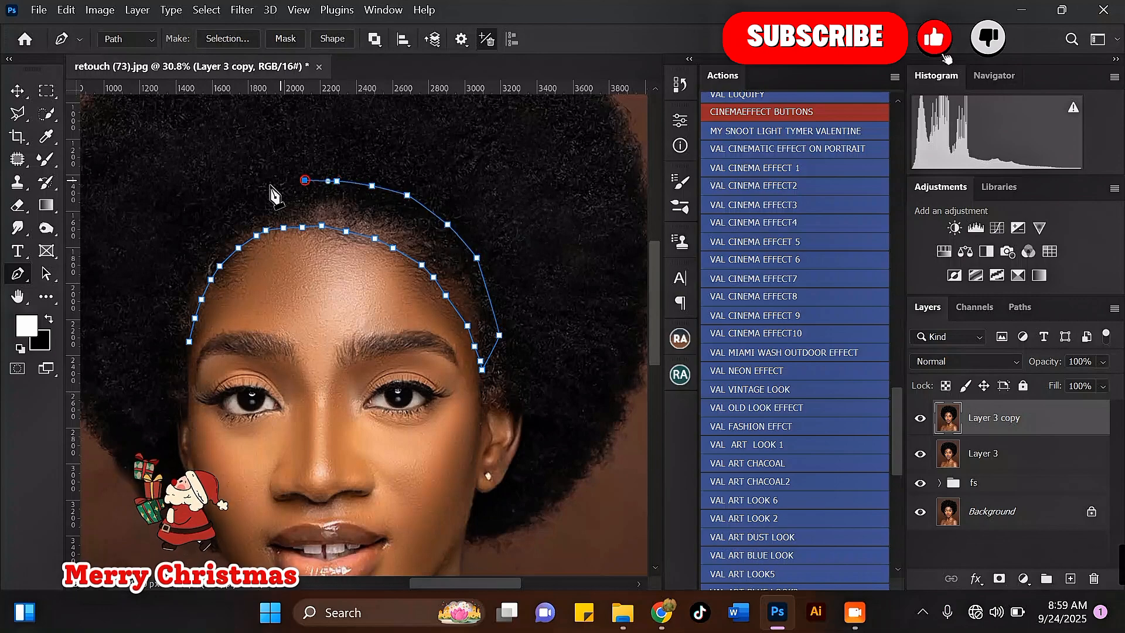
Continue the band's outer edge through the hair down to the opposite temple and close the path at its starting point.
left_click(283, 180)
left_click(259, 190)
left_click(232, 215)
left_click(210, 236)
left_click(192, 260)
left_click(182, 282)
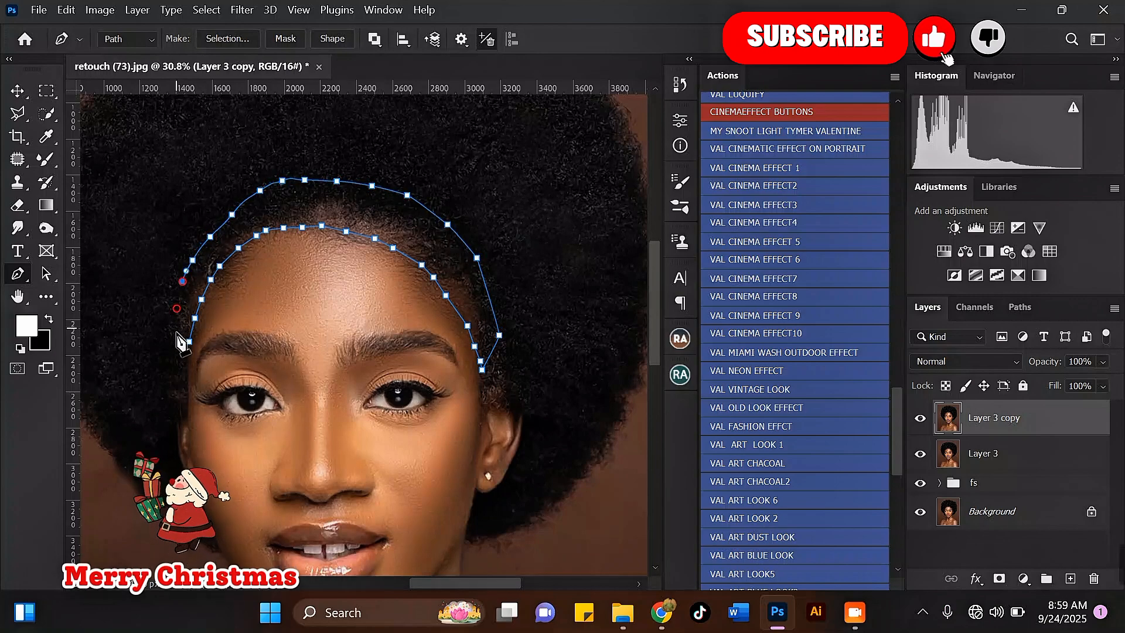
left_click(176, 307)
left_click(176, 322)
left_click(178, 337)
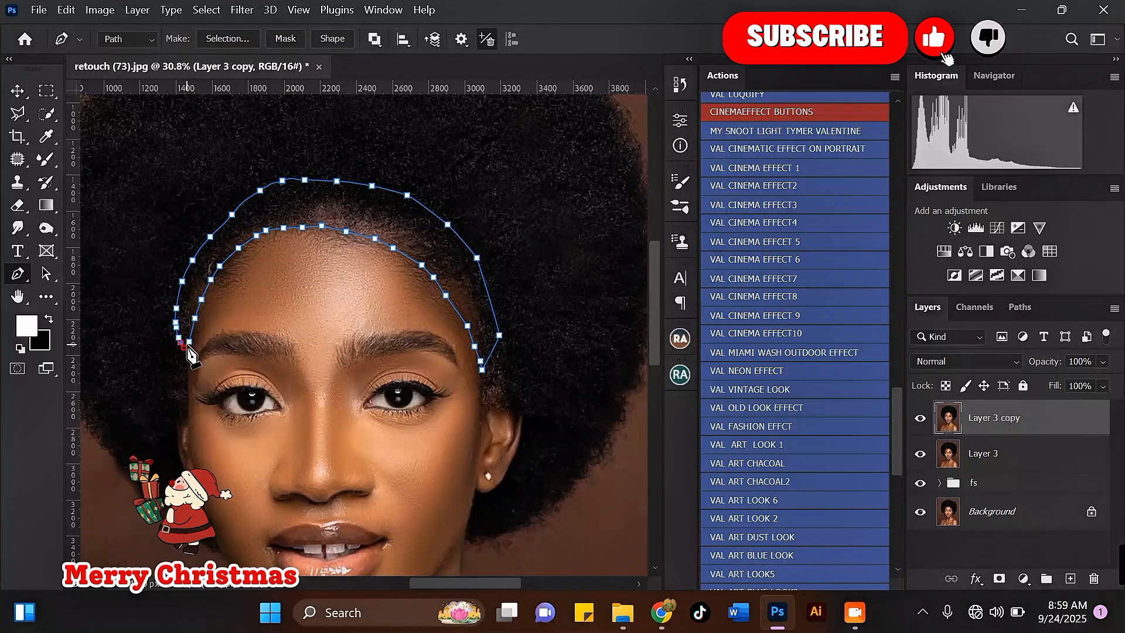
left_click(184, 348)
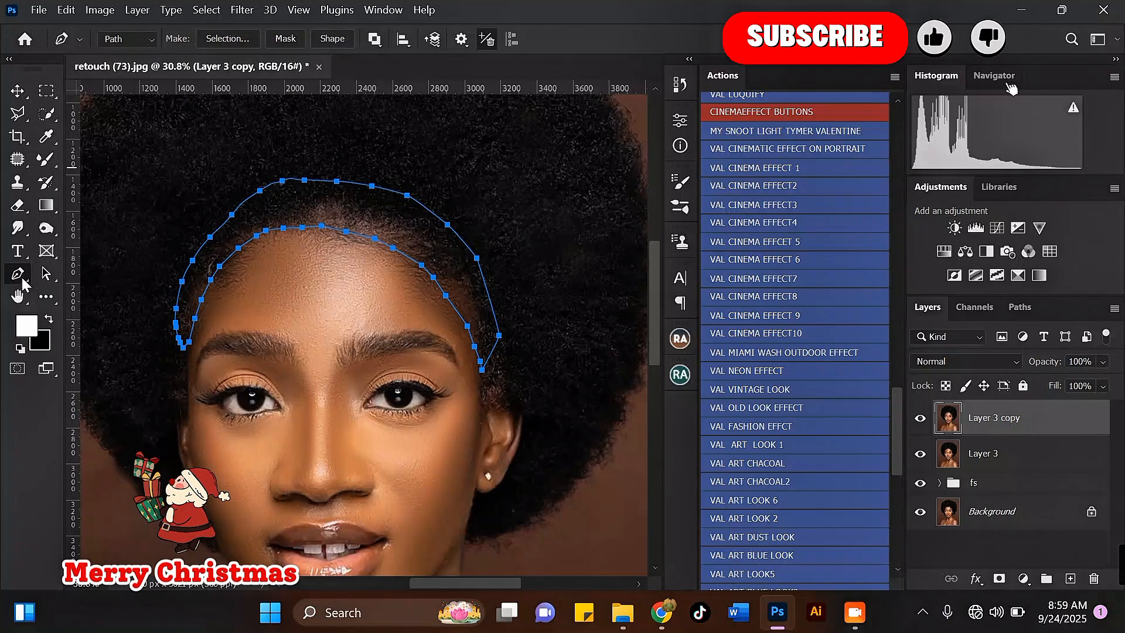
left_click(45, 277)
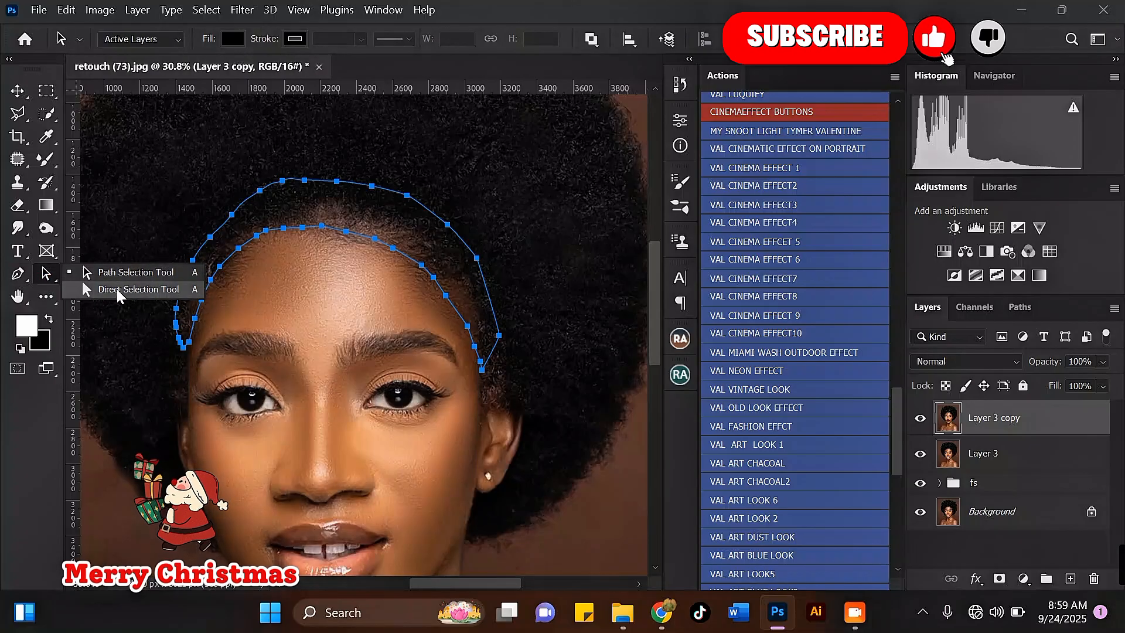
left_click(93, 288)
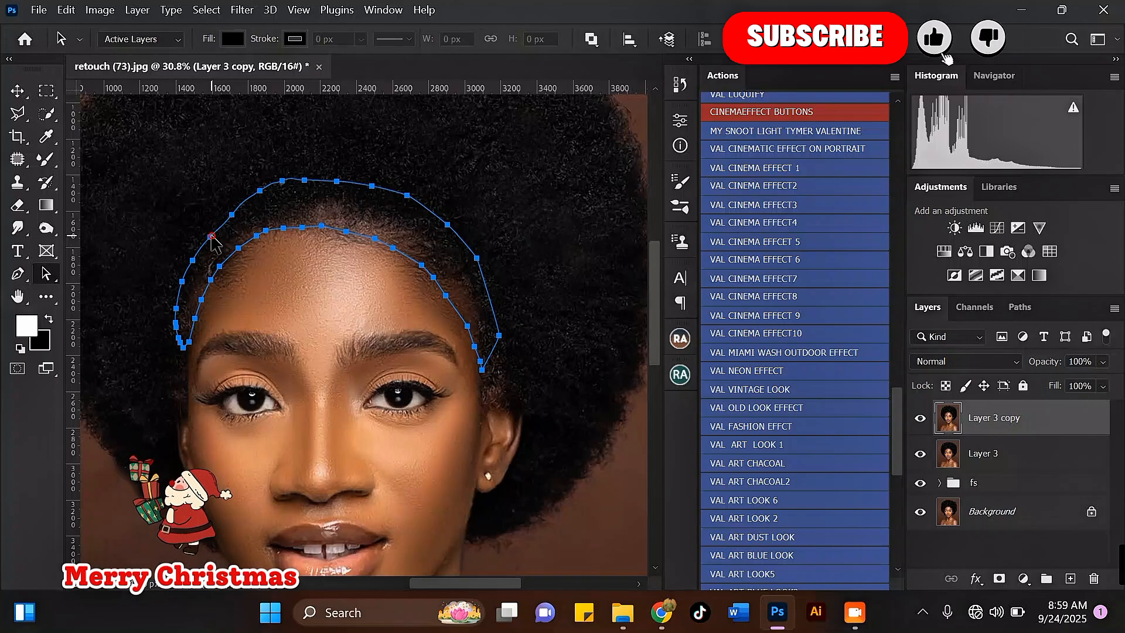
left_click_drag(211, 237, 211, 235)
key("ctrl+z")
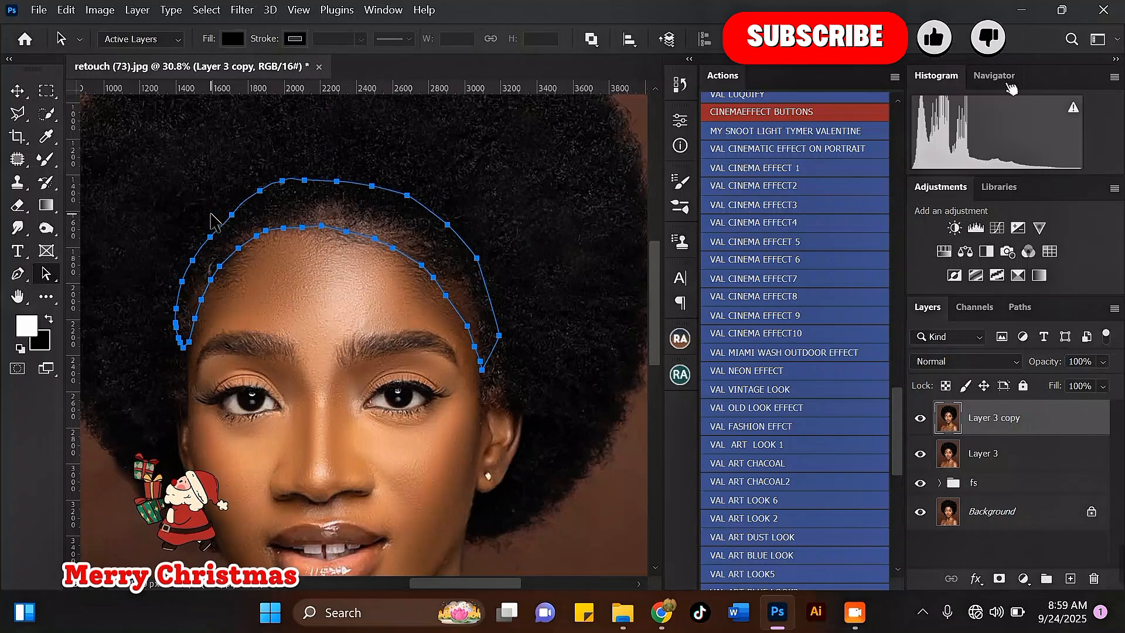
Smooth the path's outer edge on the image's left by repositioning individual anchor points with the Direct Selection tool.
right_click(55, 274)
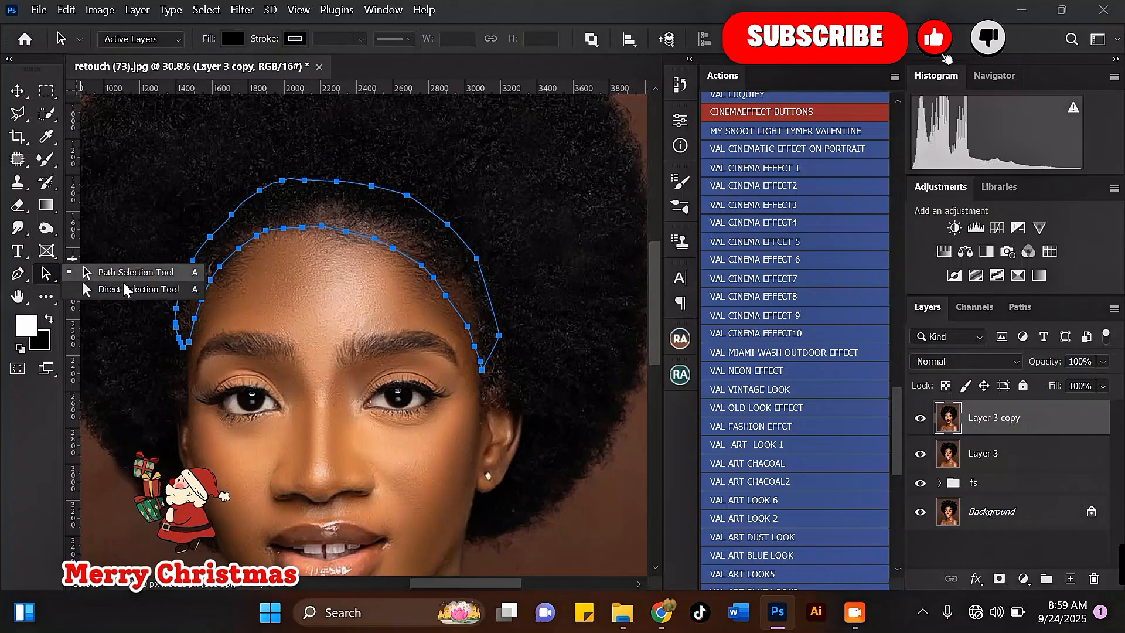
left_click(125, 290)
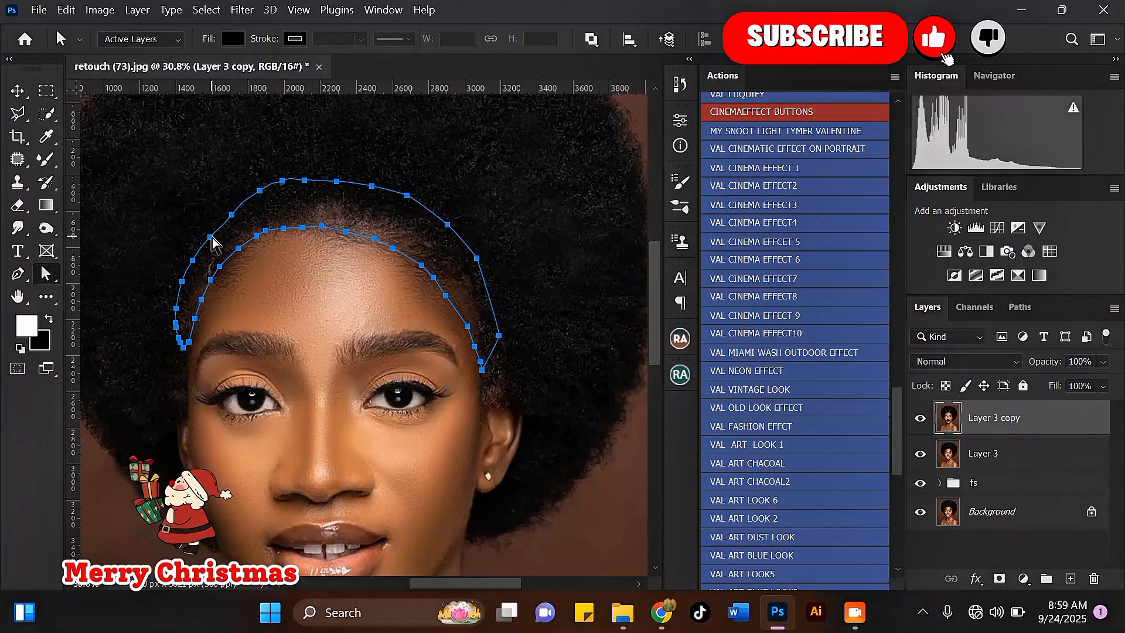
left_click_drag(212, 237, 212, 238)
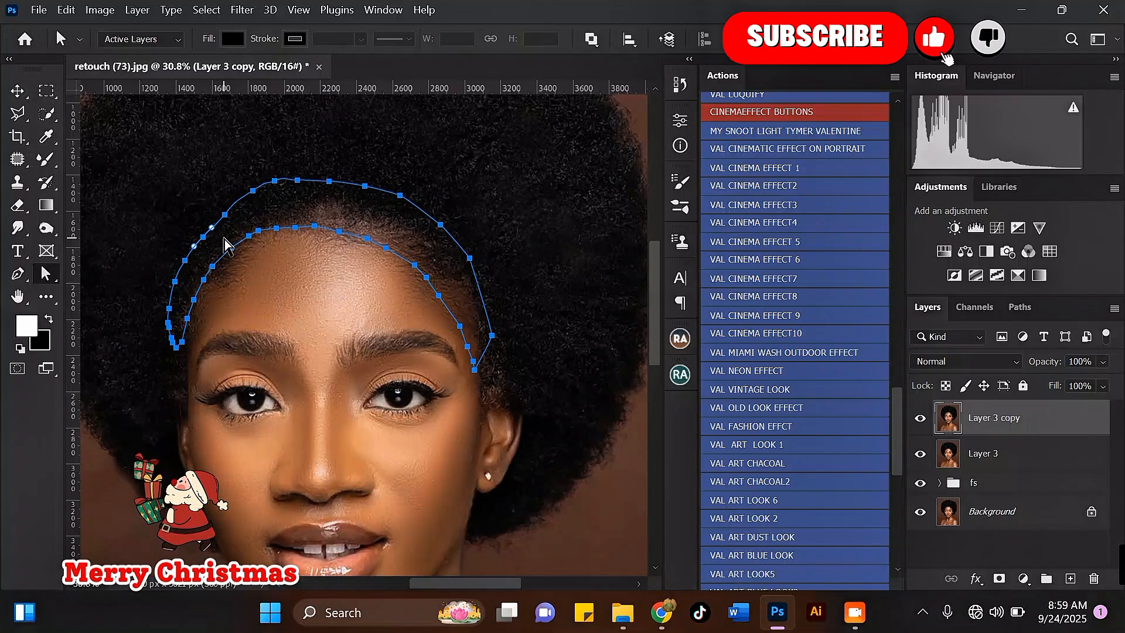
key("ctrl+z")
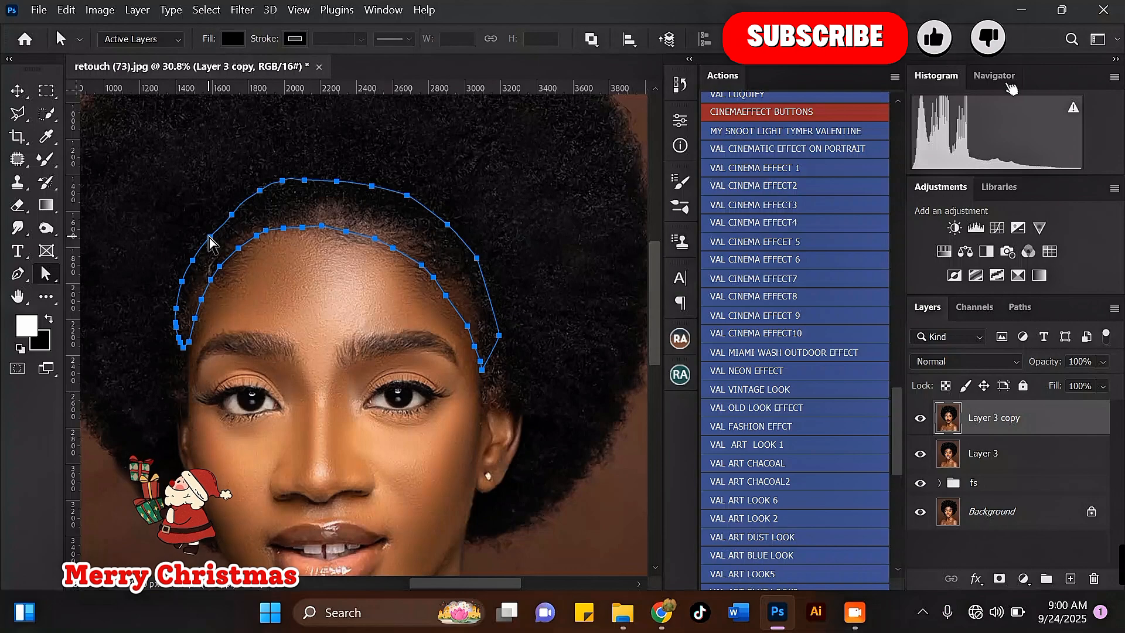
left_click(209, 238)
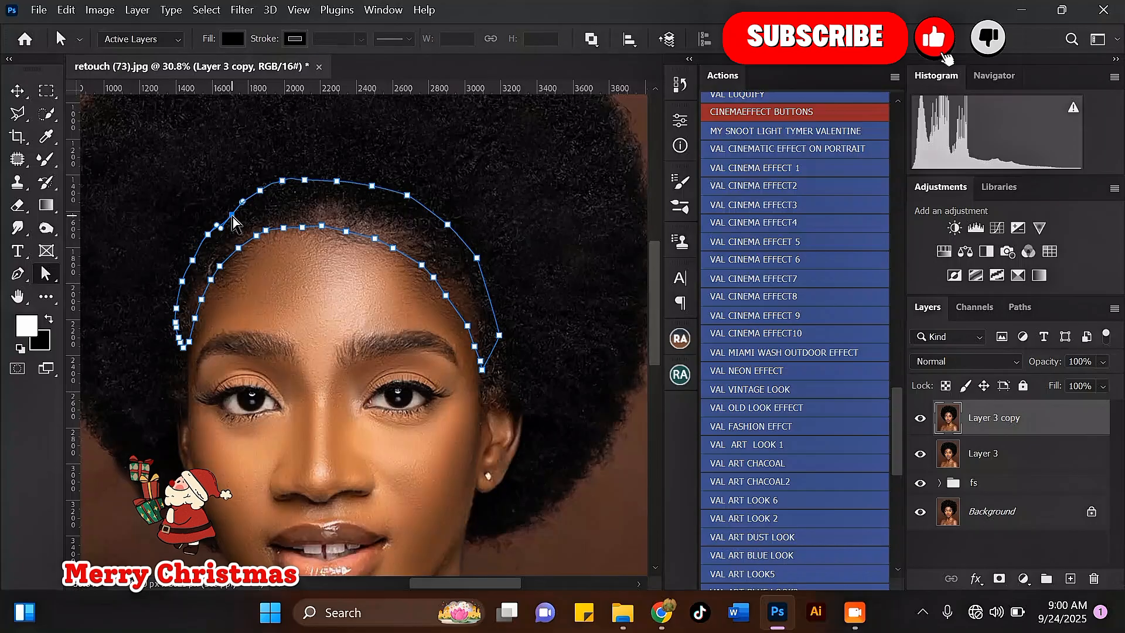
left_click_drag(232, 215, 216, 224)
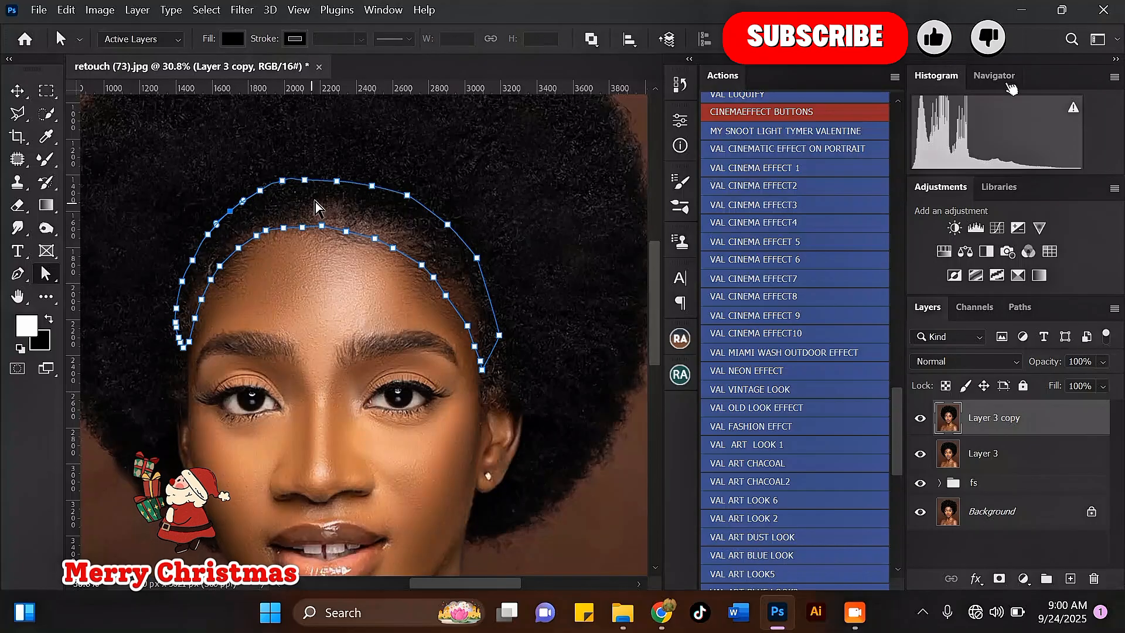
left_click(282, 182)
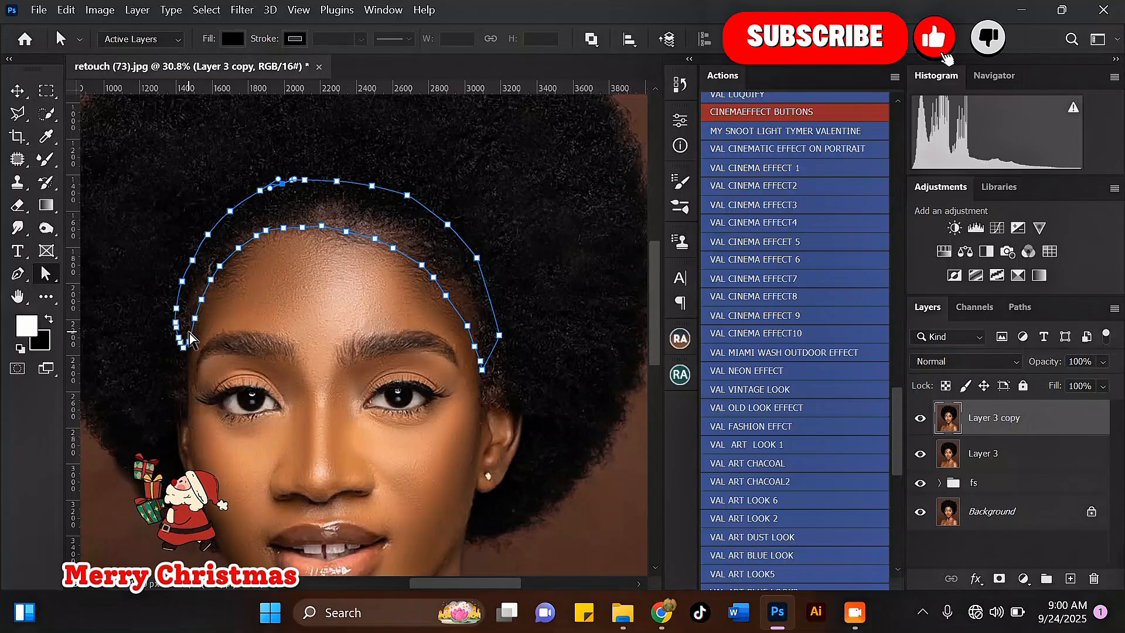
Smooth the path's inner edge by repositioning anchor points along the hairline, from the image's left temple to the top of the forehead.
left_click(212, 282)
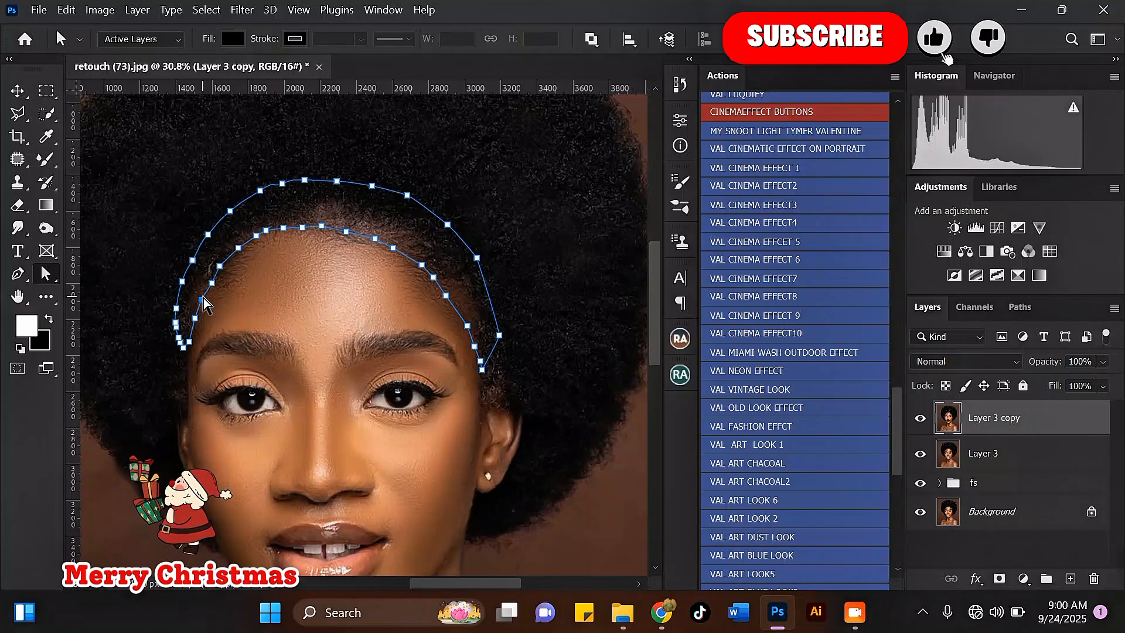
left_click(201, 300)
left_click(195, 318)
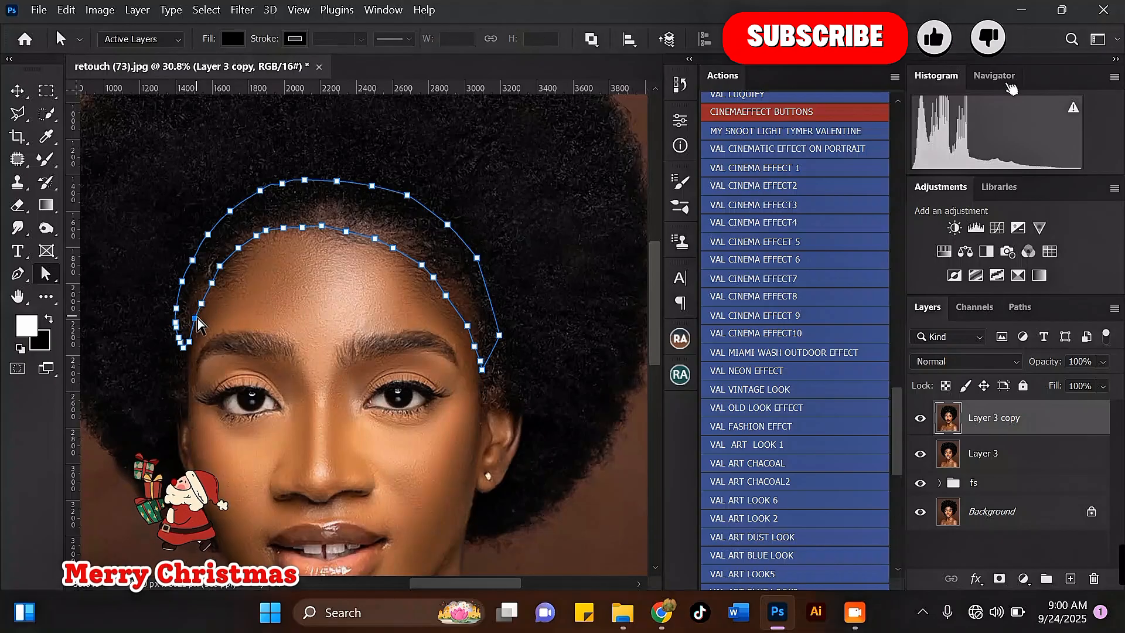
left_click_drag(220, 265, 219, 270)
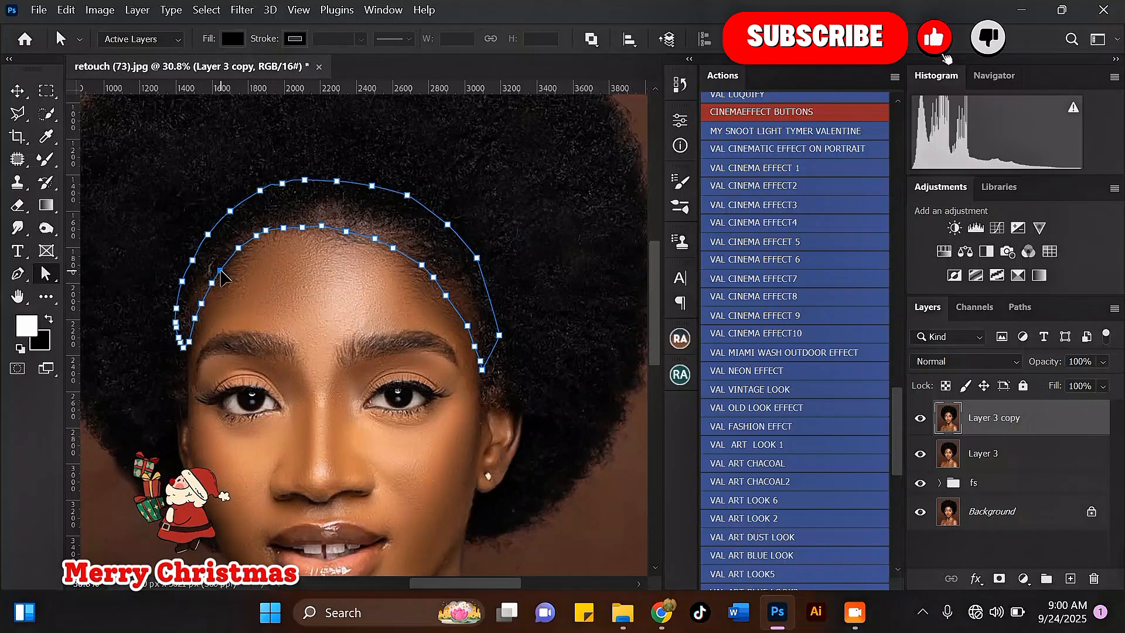
left_click(237, 255)
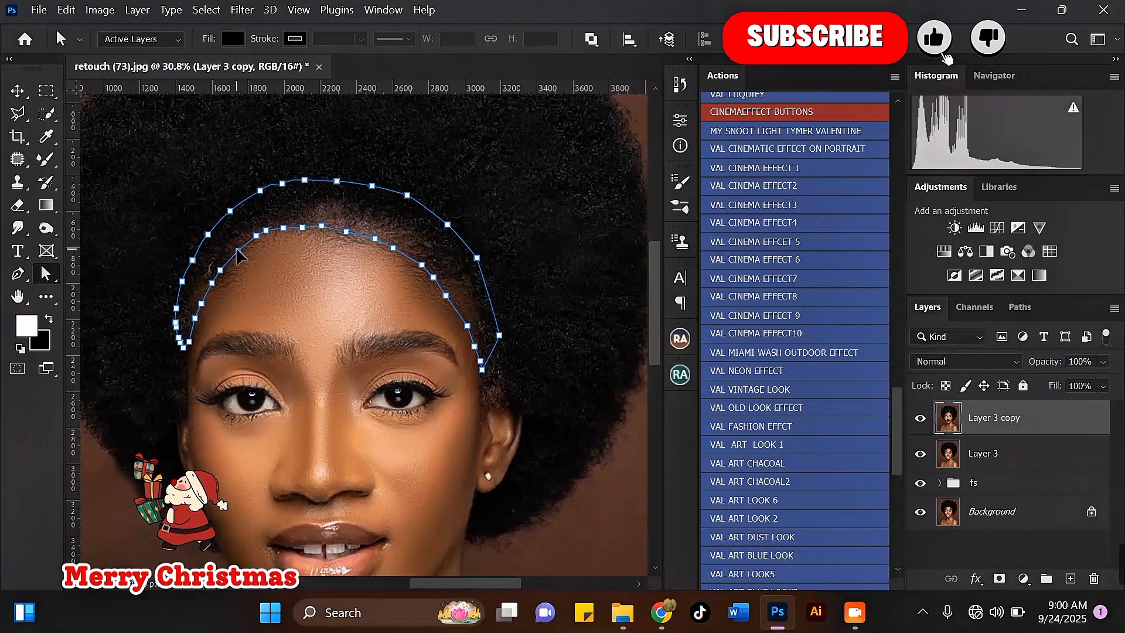
left_click(268, 231, "shift")
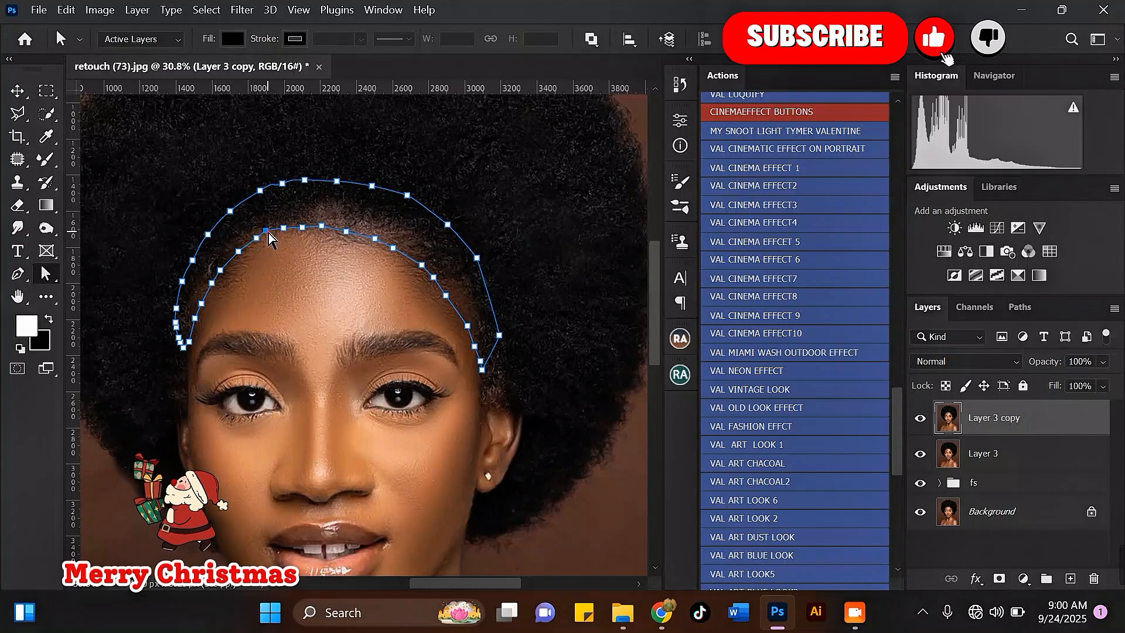
left_click(282, 228)
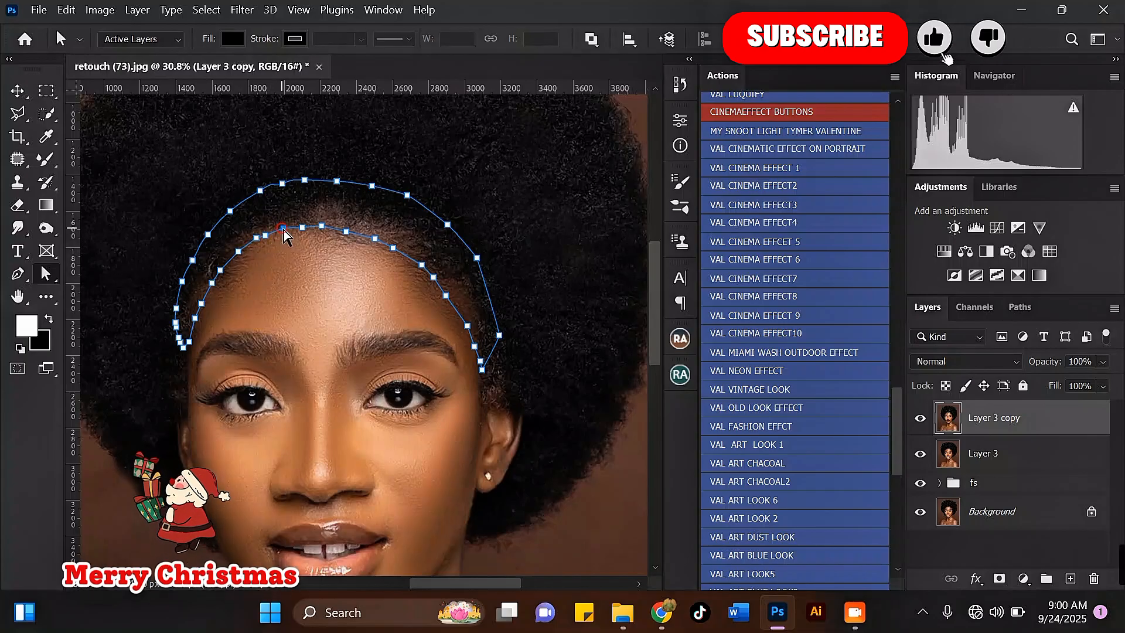
left_click(321, 226)
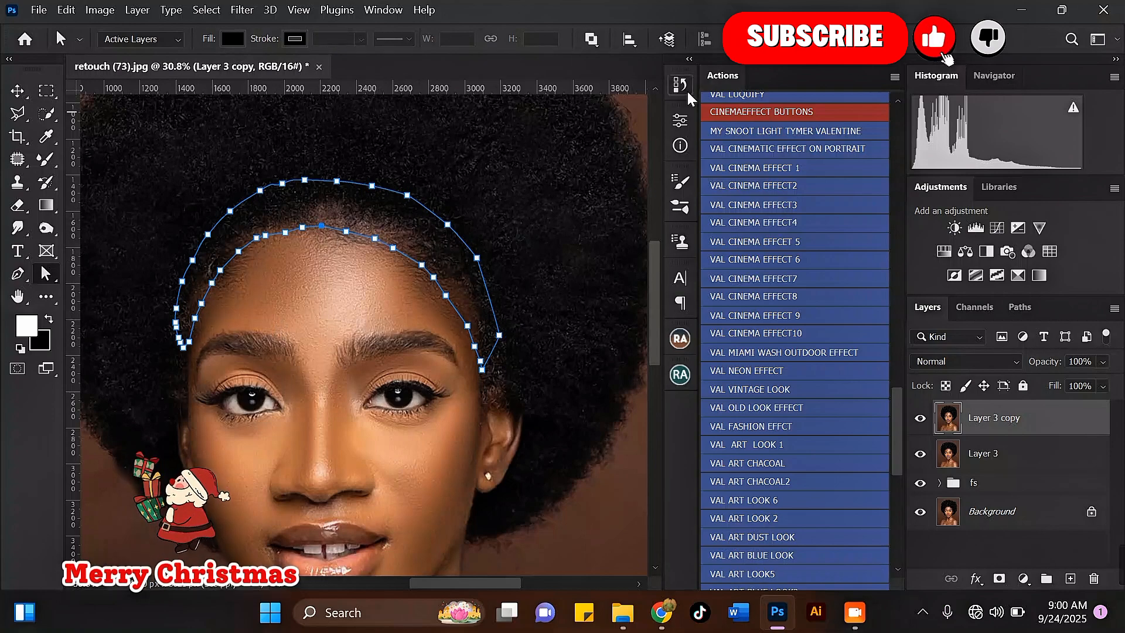
Convert the closed hairline path into a new selection with a feather radius of 0 pixels.
left_click(17, 274)
right_click(457, 163)
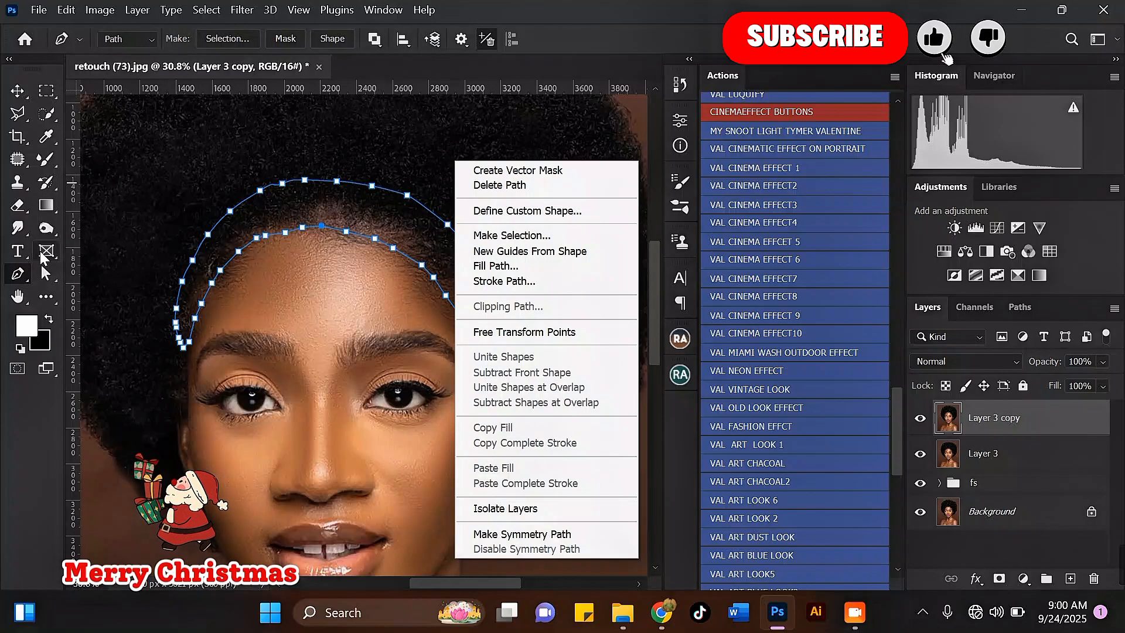
left_click(579, 235)
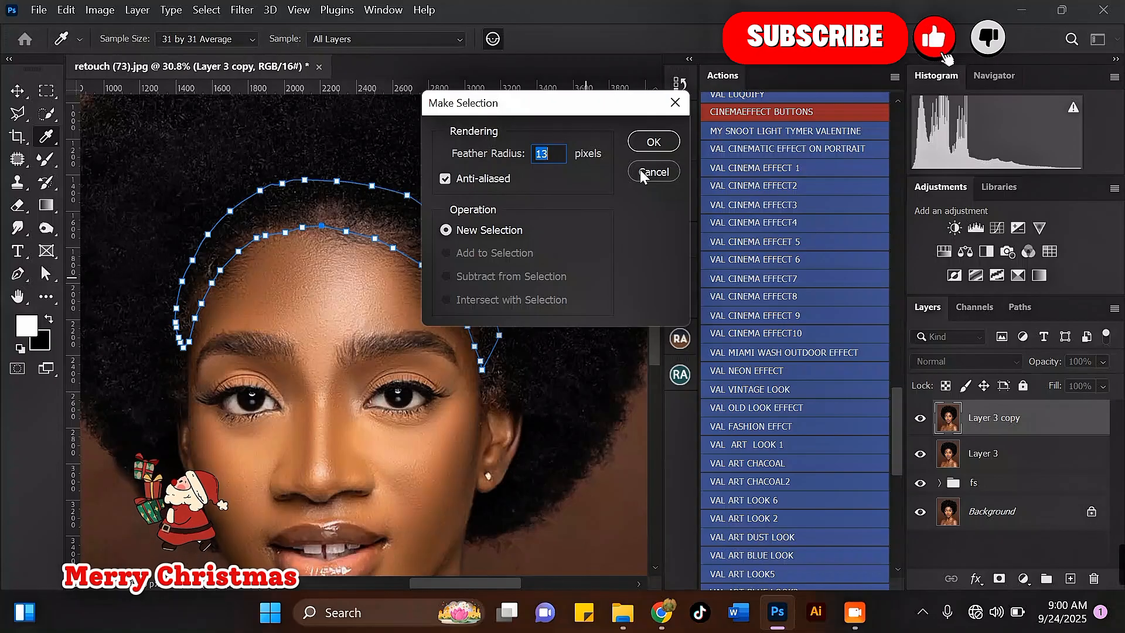
type("0")
key("Return")
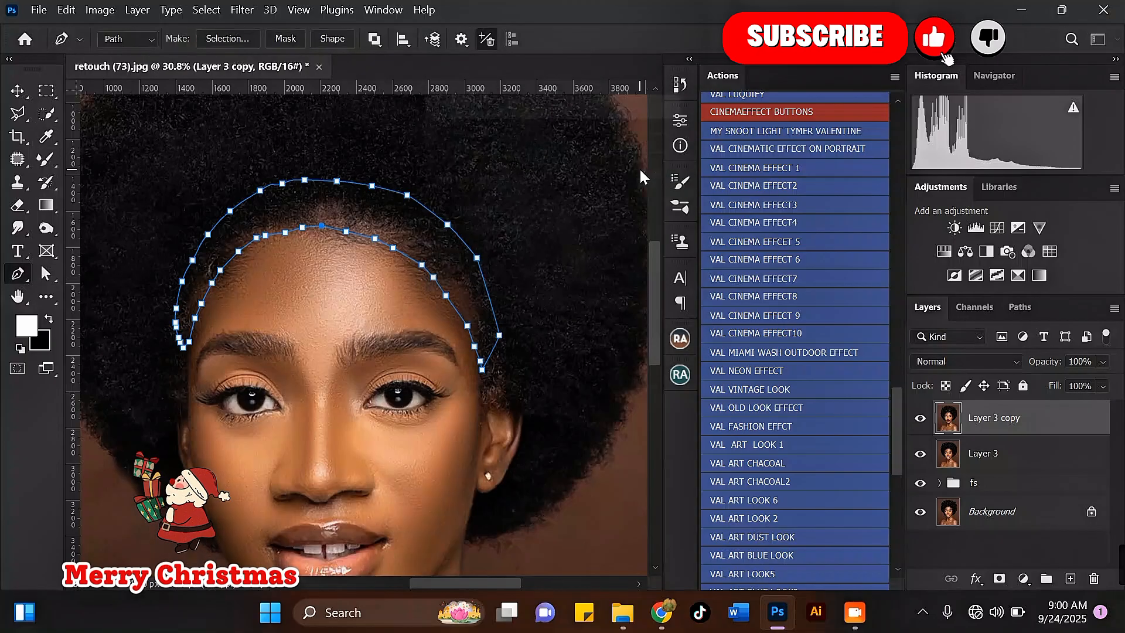
Set up the Clone Stamp tool with a 175-pixel brush at 48% opacity for work on the hairline.
scroll(469, 208, "down", 1)
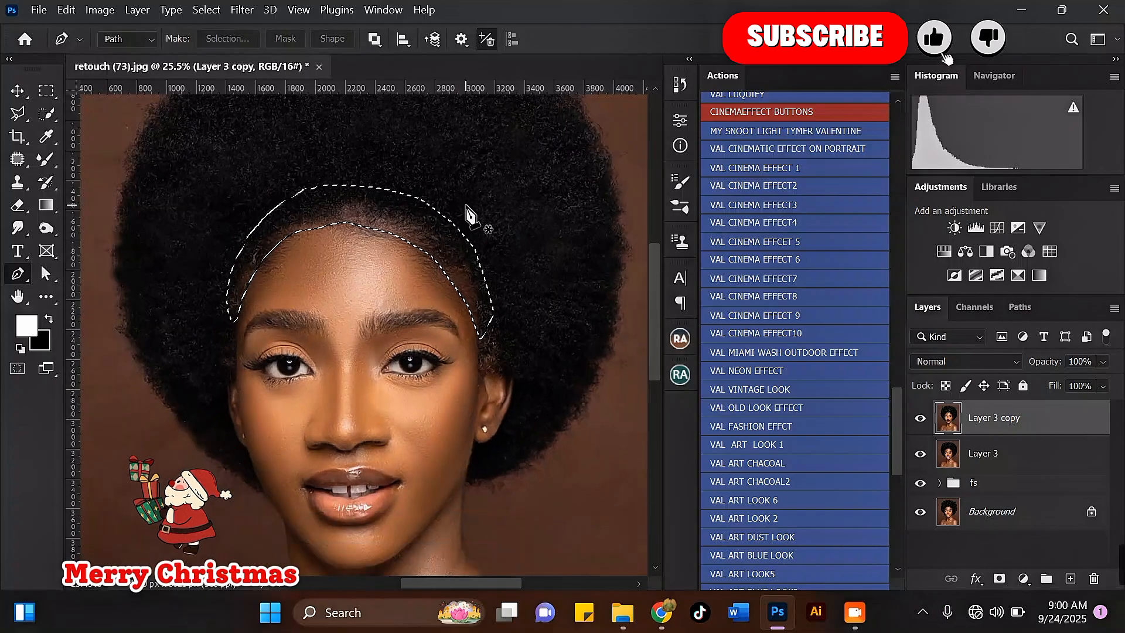
left_click(17, 183)
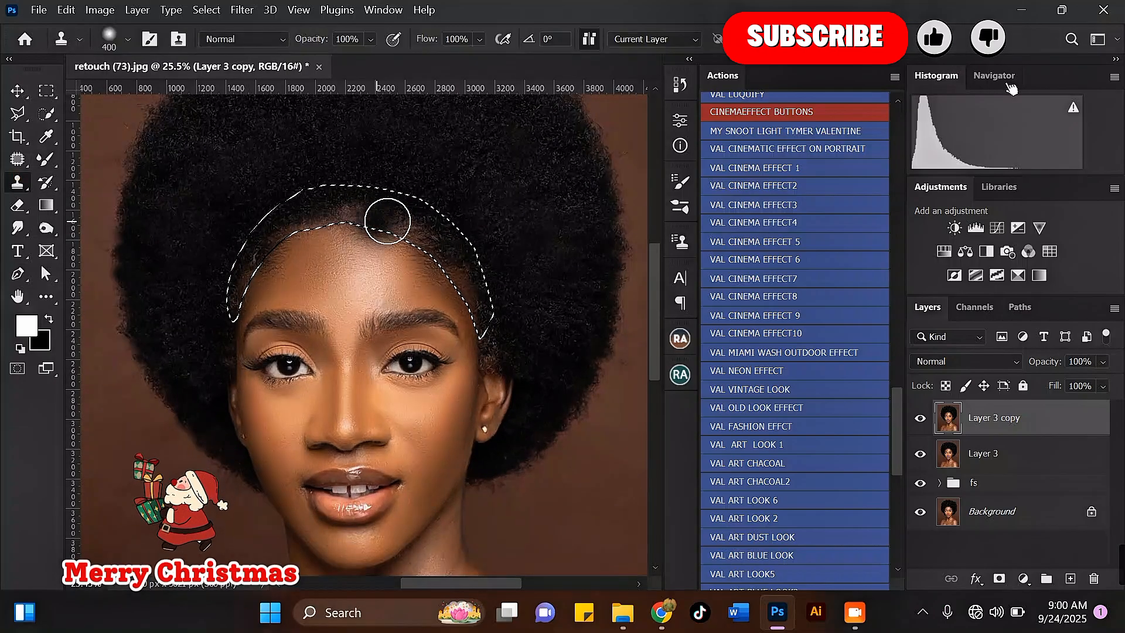
scroll(387, 221, "up", 4)
key("bracketleft")
key("bracketleft")
key("bracketleft")
key("bracketleft")
key("bracketleft")
key("bracketleft")
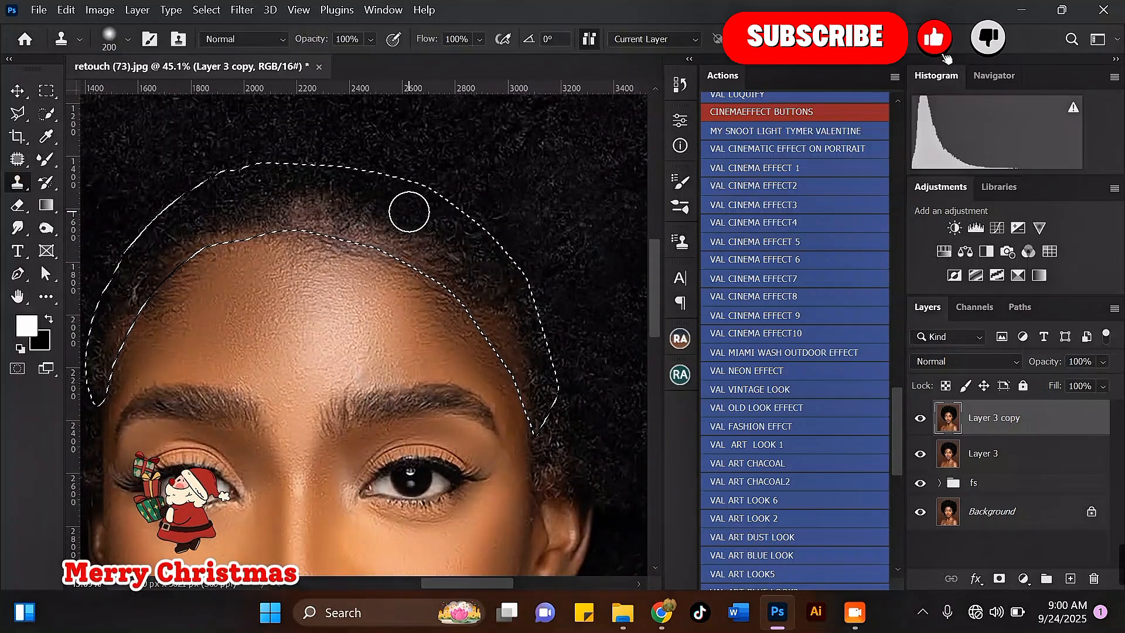
key("bracketleft")
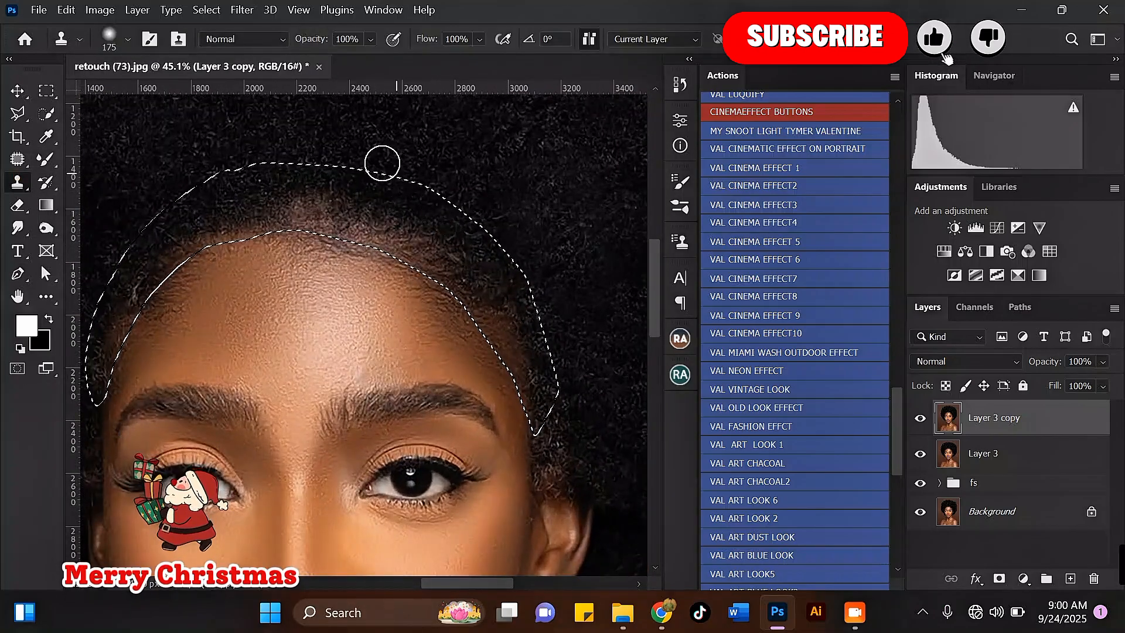
left_click(370, 41)
left_click(358, 58)
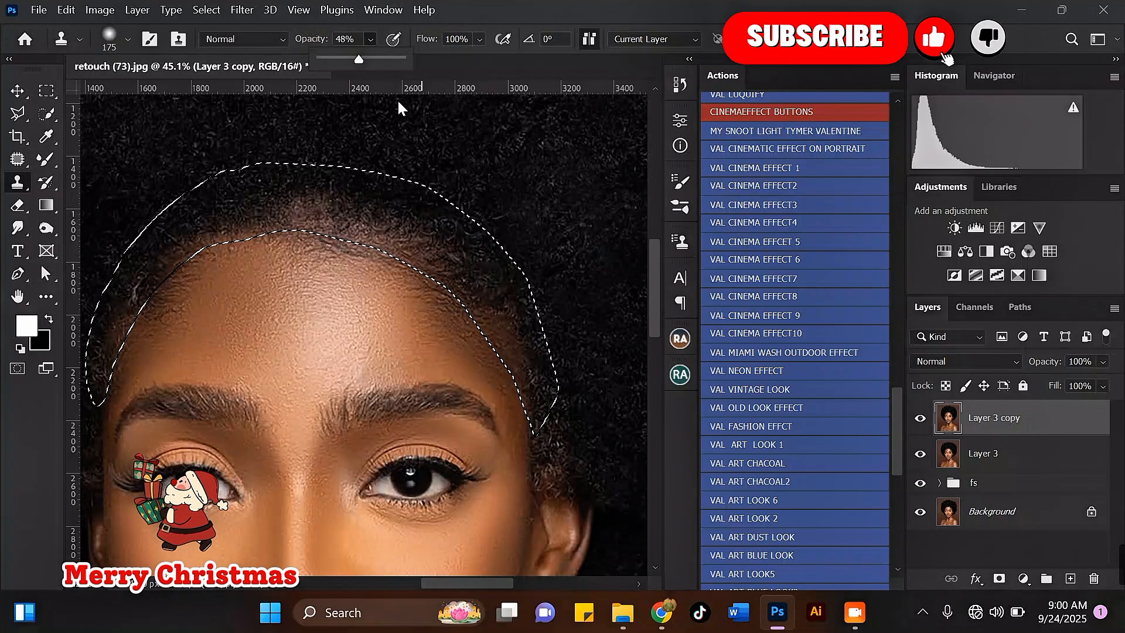
Clone nearby dark hair over the sparse hairline on the image's right and above the forehead, within the selection.
left_click(410, 226, "alt")
left_click(435, 262)
left_click(410, 228, "alt")
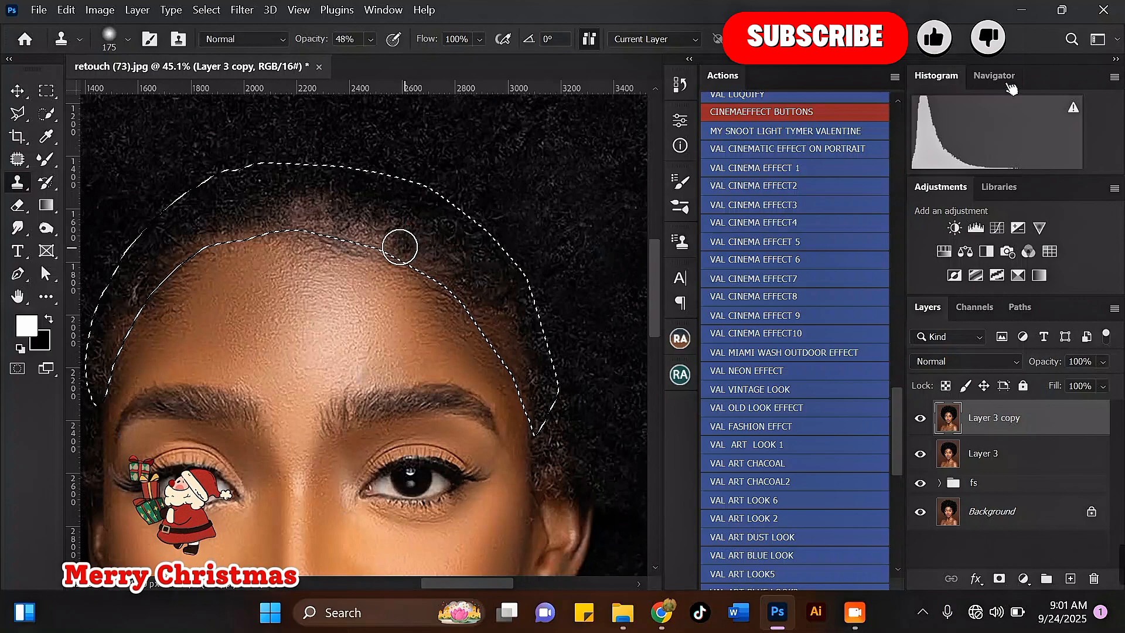
left_click(488, 280, "alt")
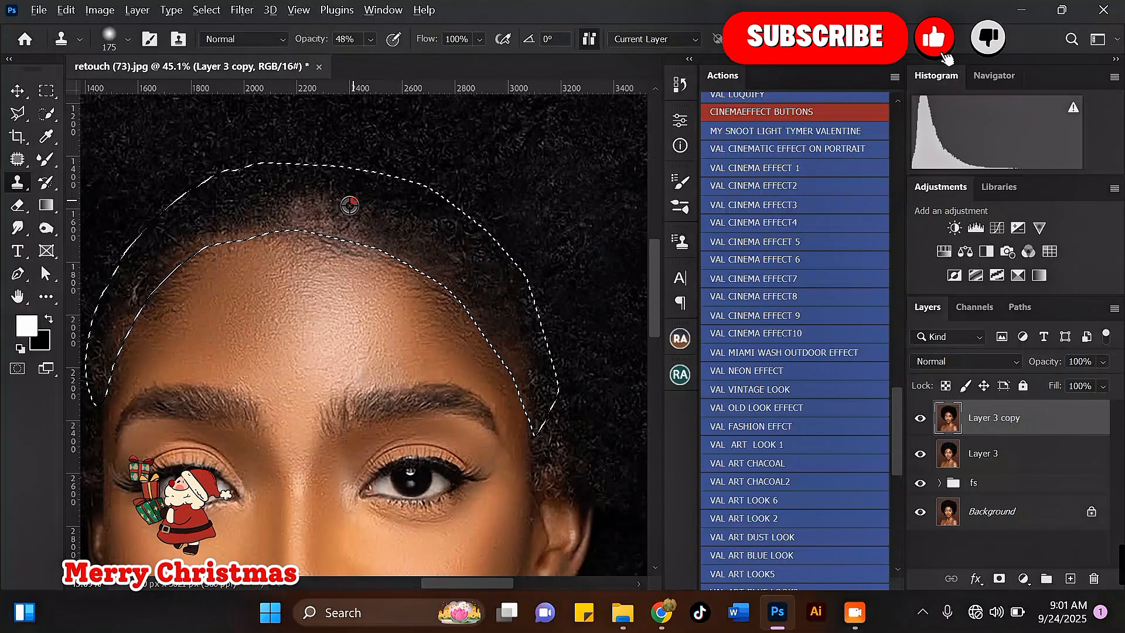
Clone dark hair along the thin hairline on the image's left, from above the forehead down toward the temple.
left_click(204, 226, "alt")
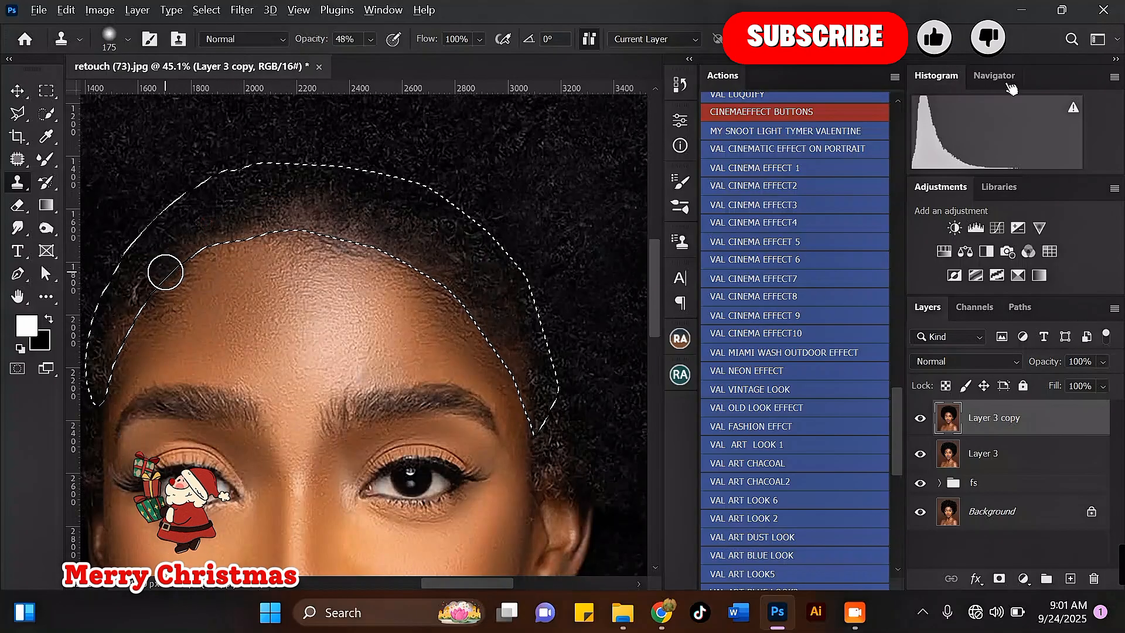
left_click(158, 253, "alt")
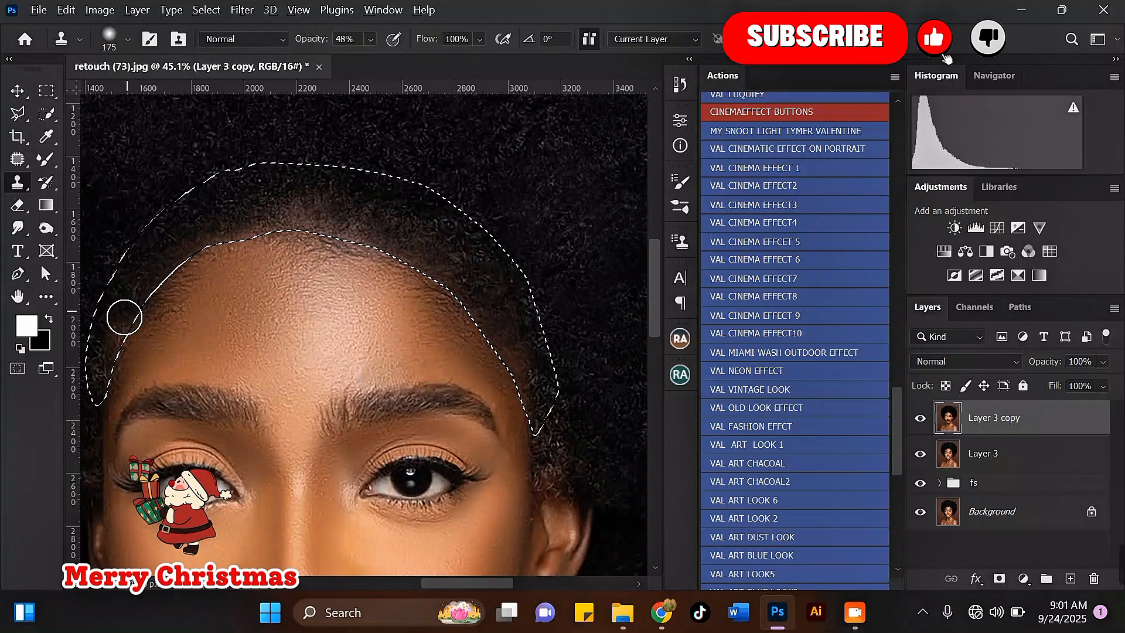
left_click(141, 275, "alt")
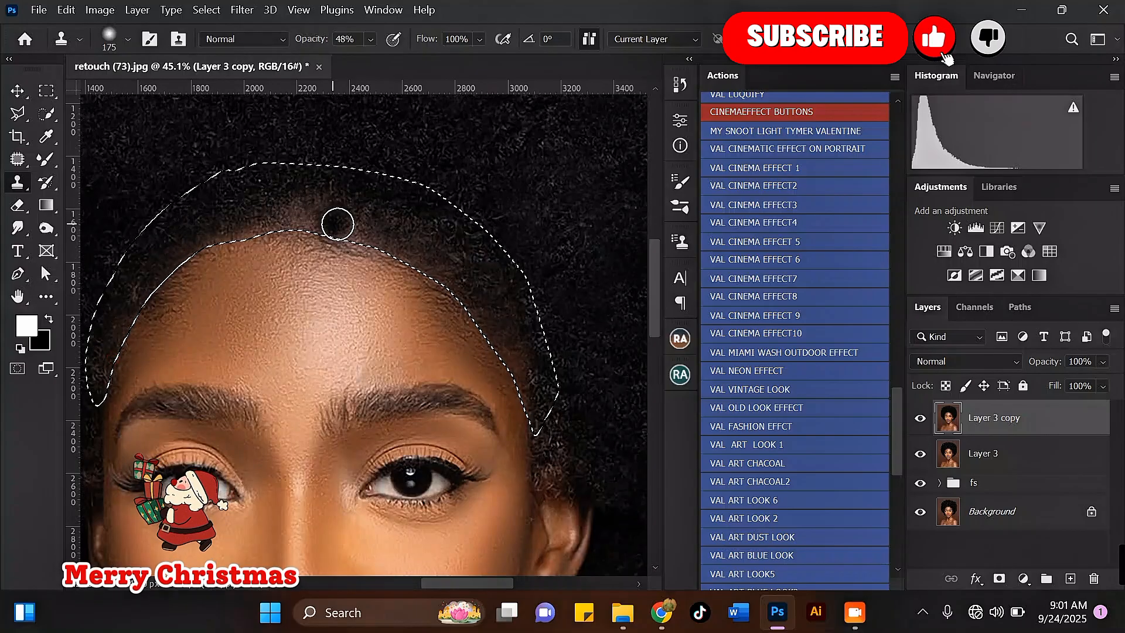
Even out the selected band by cloning hair above the forehead and along the hairline on both sides.
scroll(336, 221, "down", 2)
left_click(278, 211, "alt")
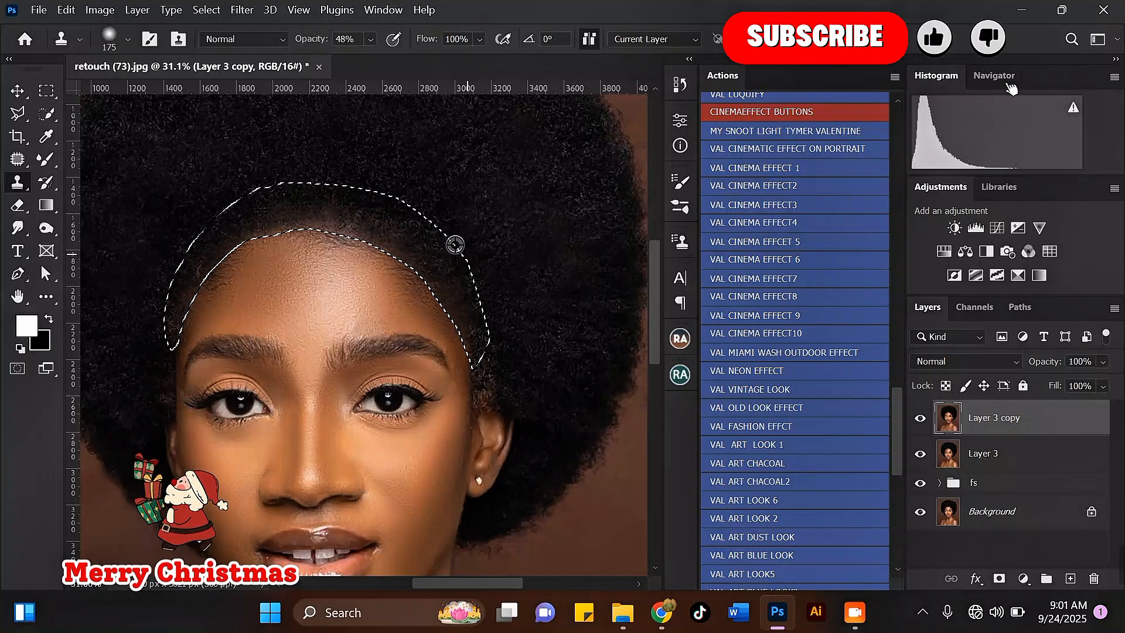
left_click(474, 325, "alt")
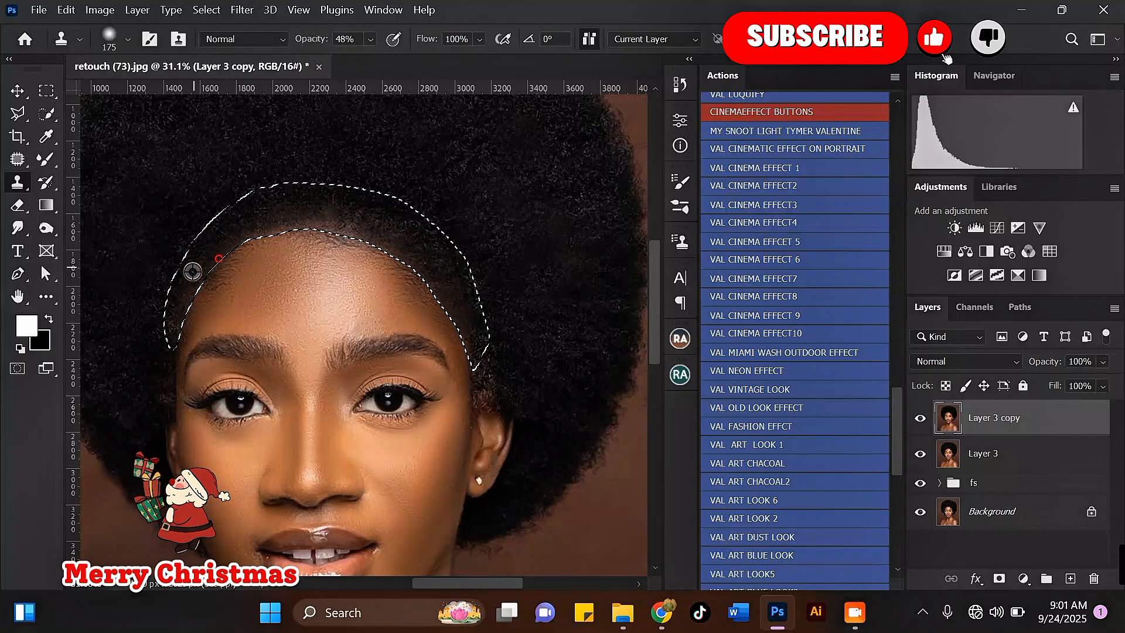
left_click_drag(267, 208, 295, 202)
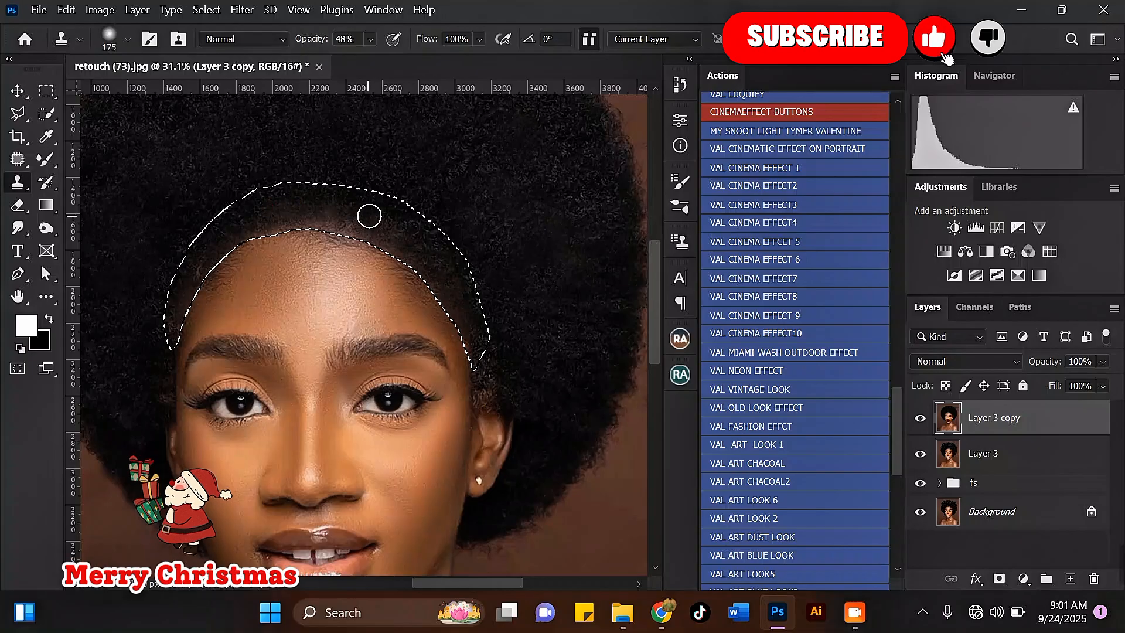
Fill the remaining thin patches at the image's left temple and top center with cloned hair.
scroll(304, 229, "down", 3)
scroll(371, 242, "up", 3)
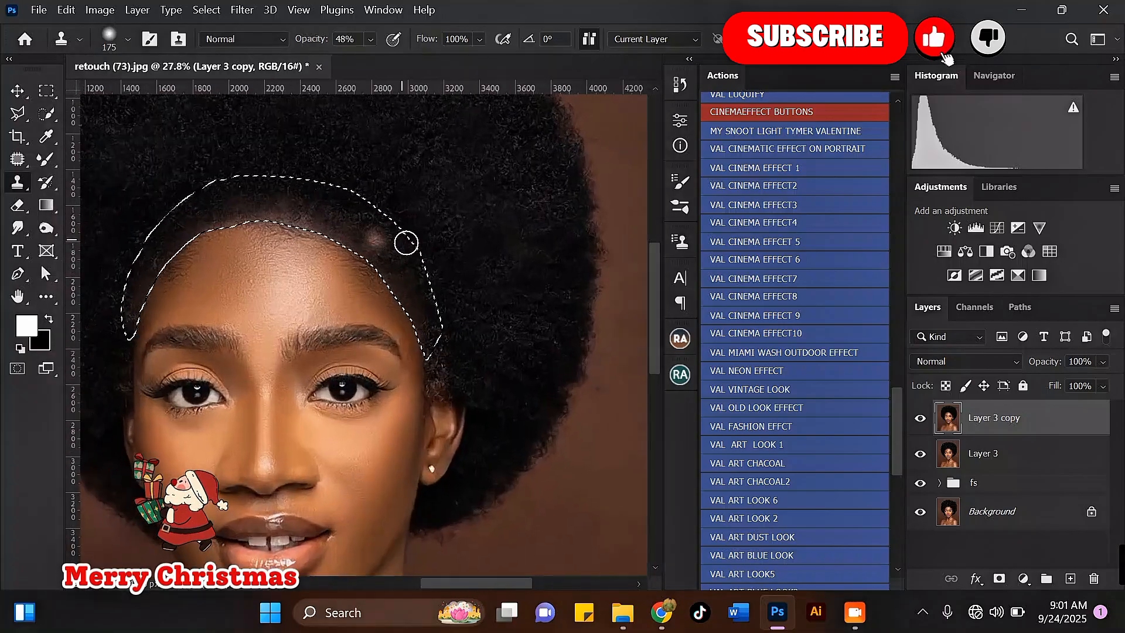
scroll(399, 252, "down", 3)
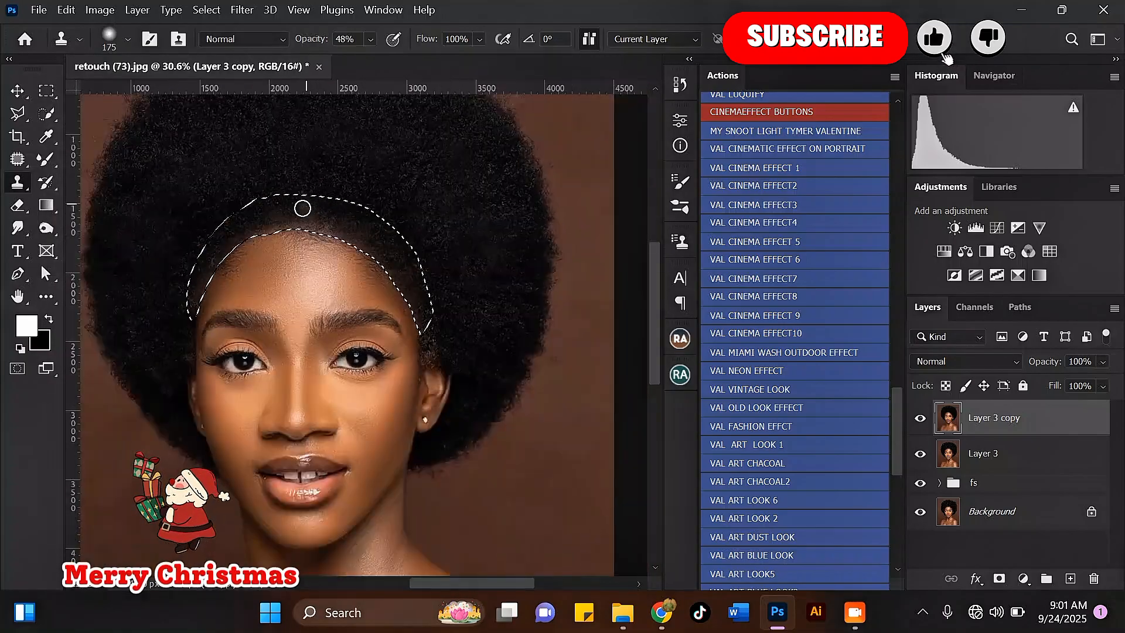
scroll(221, 251, "up", 3)
left_click(228, 234, "alt")
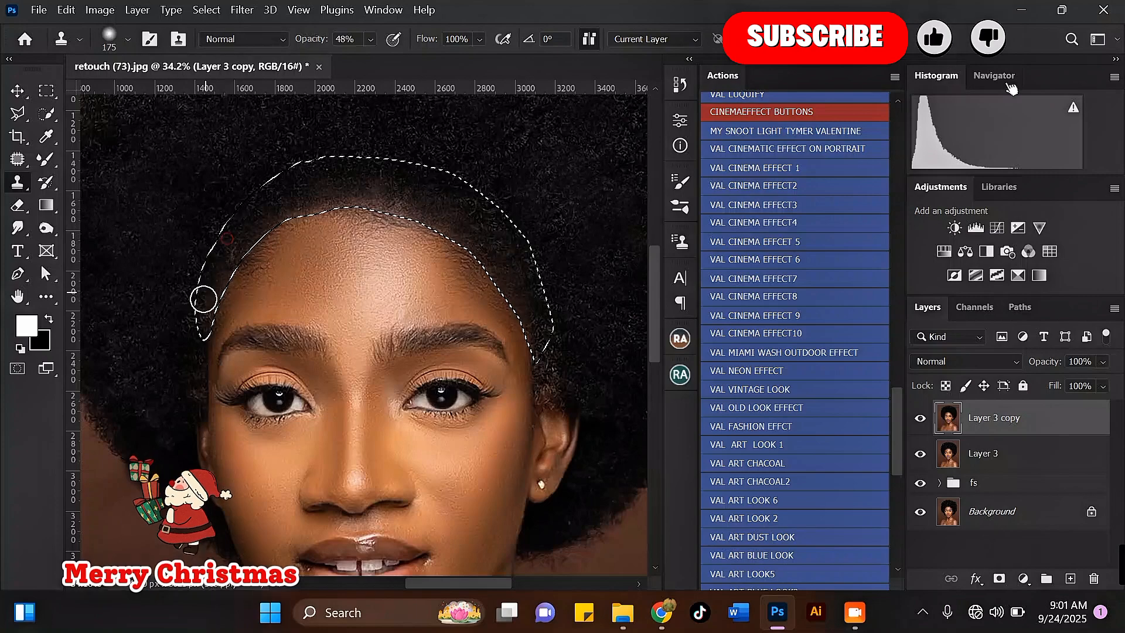
left_click_drag(205, 298, 201, 323)
left_click(290, 187, "alt")
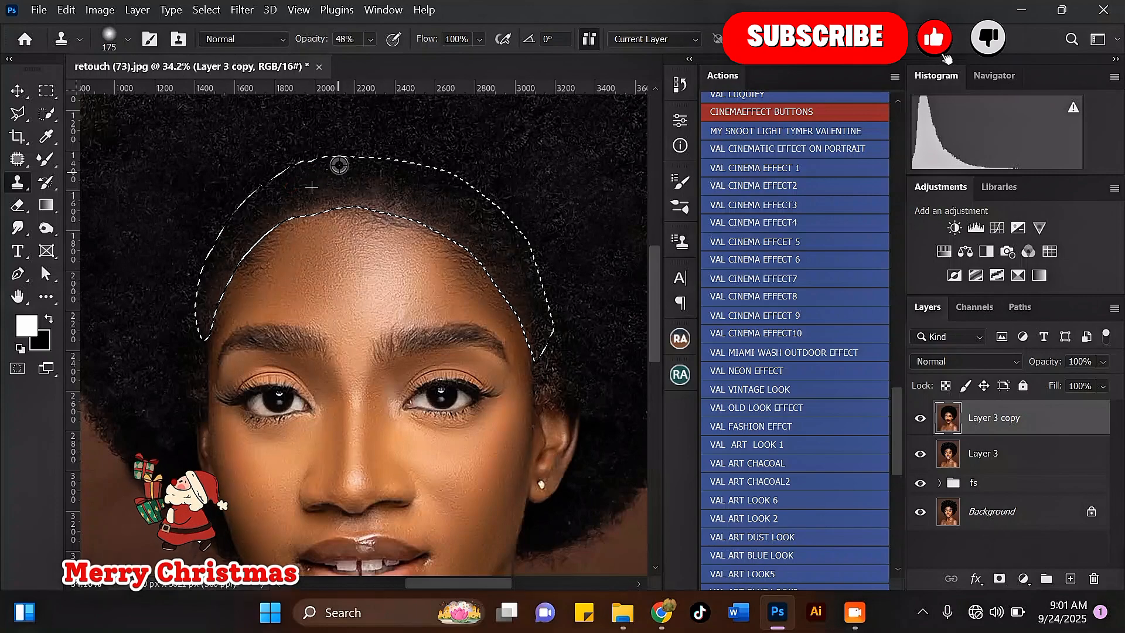
Deselect the hairline band to examine the cloned hair against the whole portrait, and restore the selection.
scroll(341, 181, "down", 2)
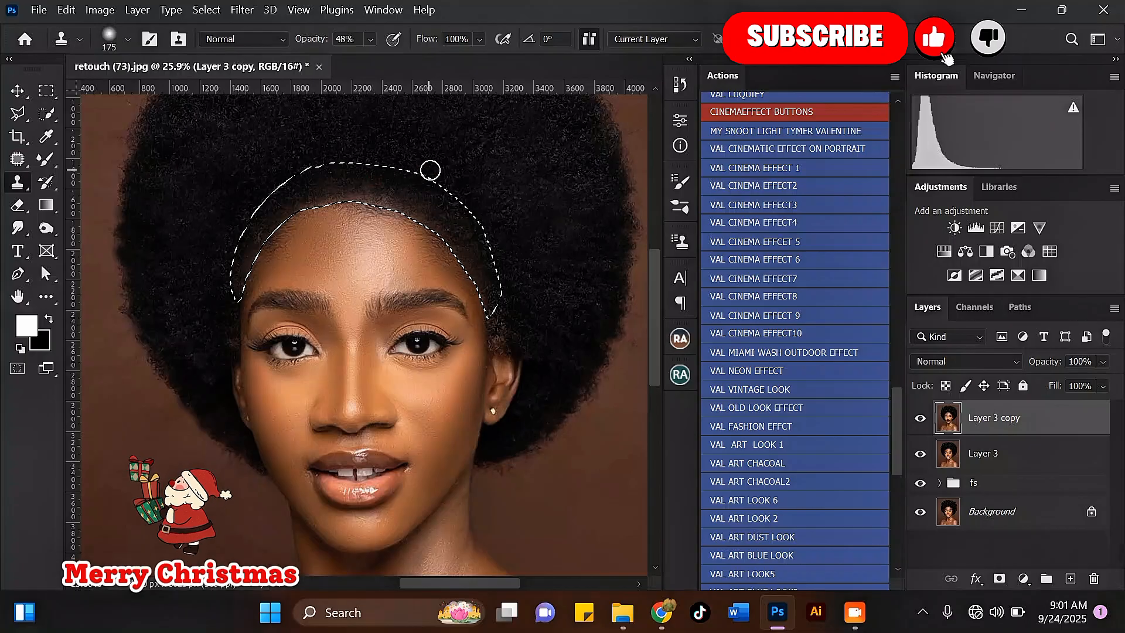
scroll(430, 170, "down", 1)
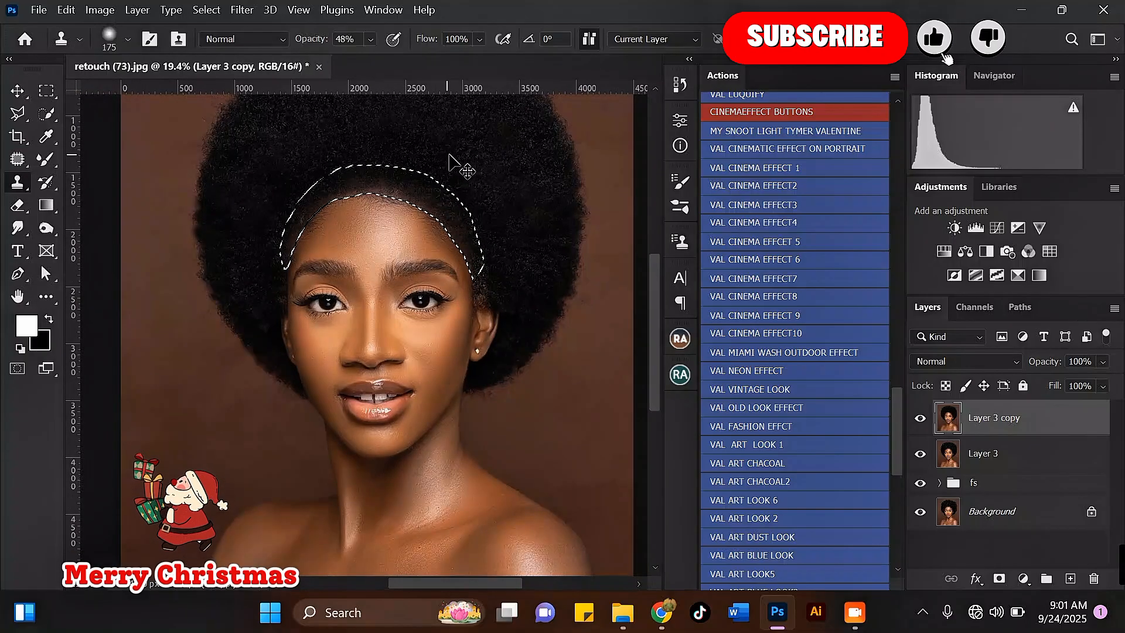
key("ctrl+d")
scroll(463, 158, "down", 2)
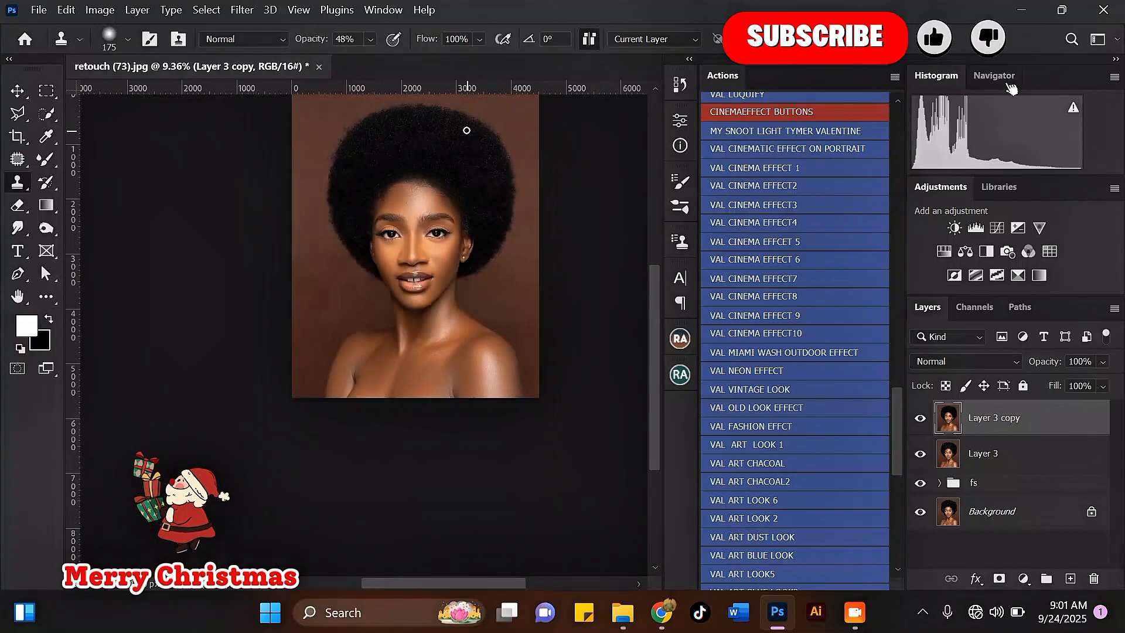
scroll(454, 153, "up", 2)
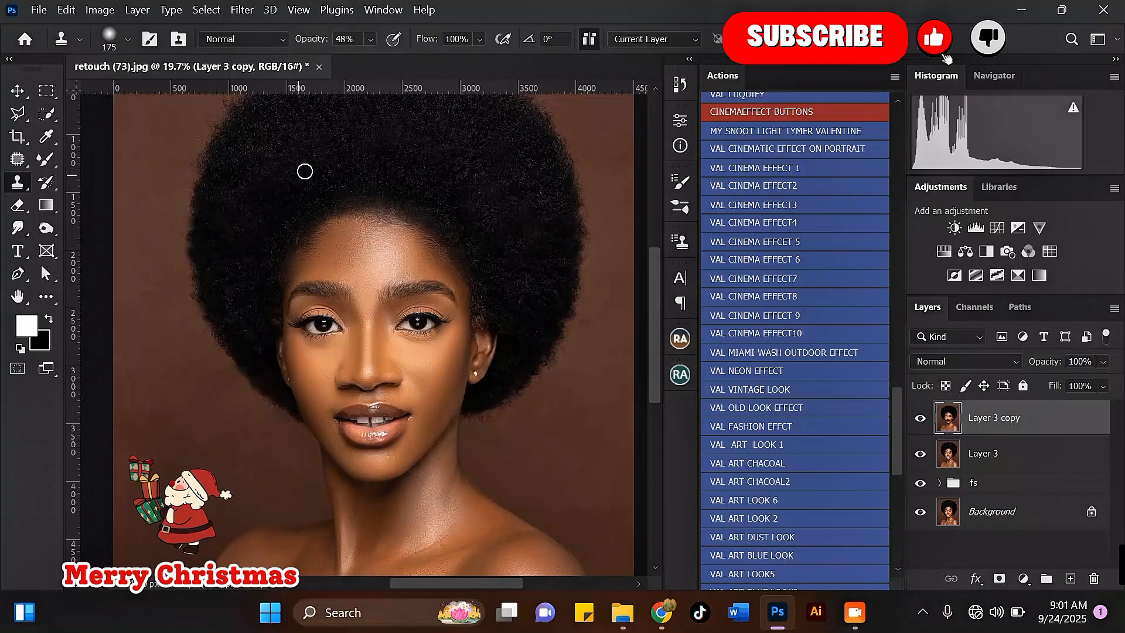
key("ctrl+shift+d")
Clone more dark hair into the light areas at the image's left temple and the center of the hairline.
scroll(372, 156, "up", 2)
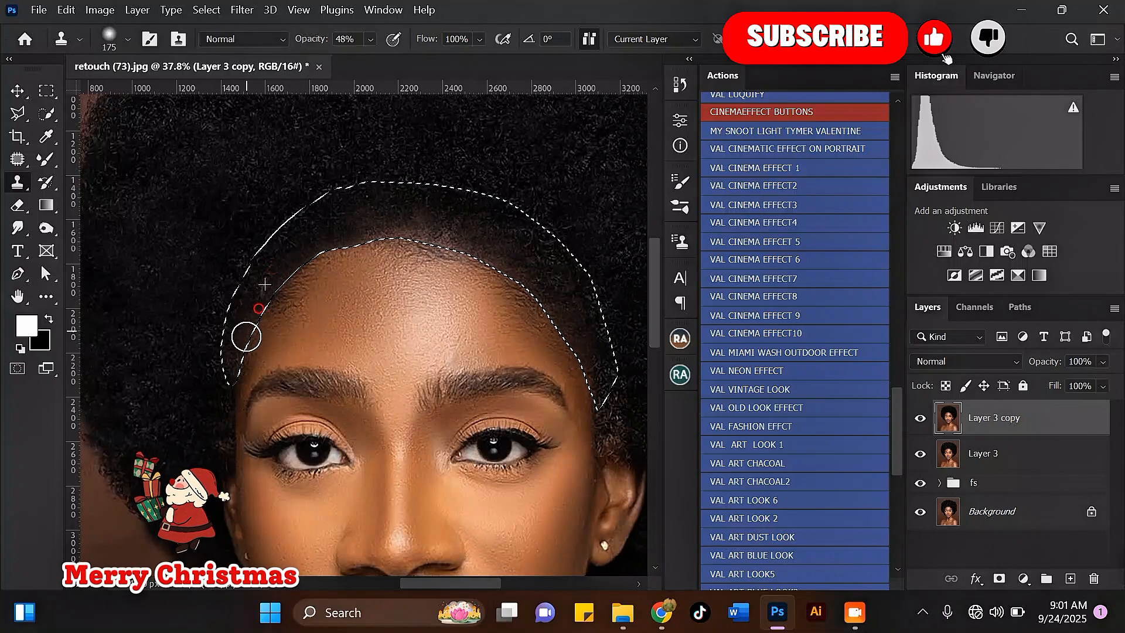
left_click(372, 211, "alt")
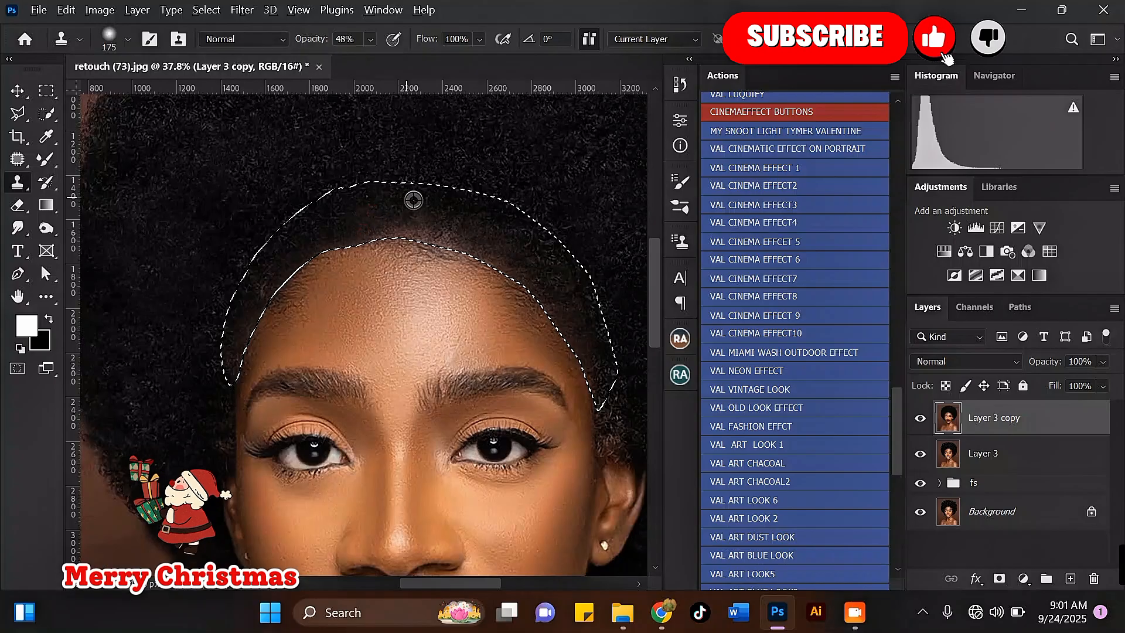
left_click(447, 237)
left_click(387, 207, "alt")
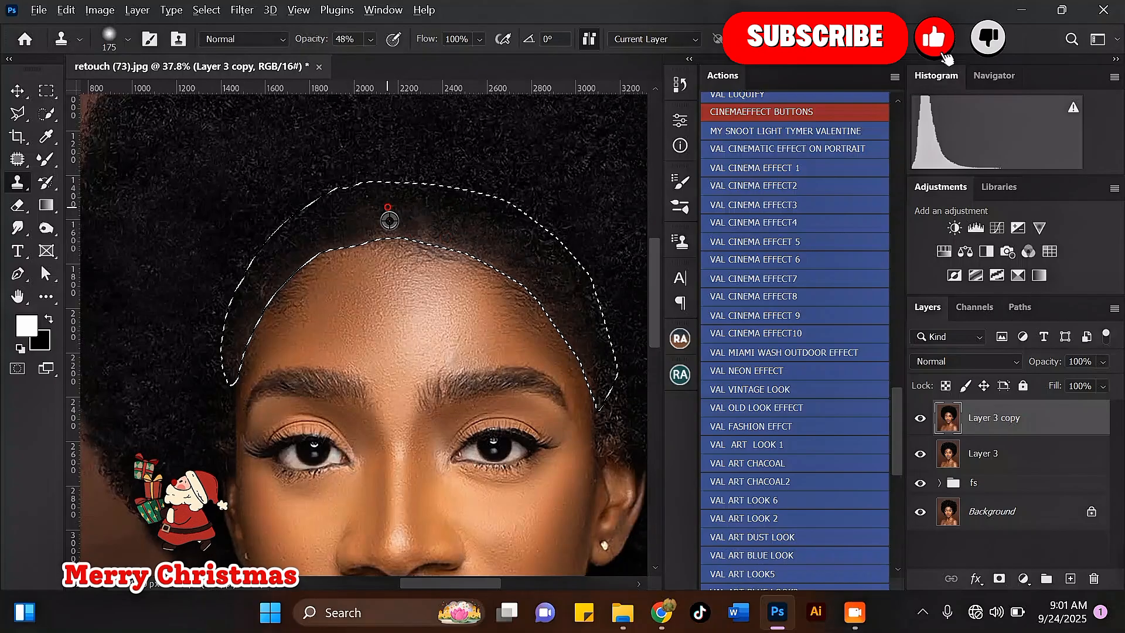
scroll(375, 231, "down", 5)
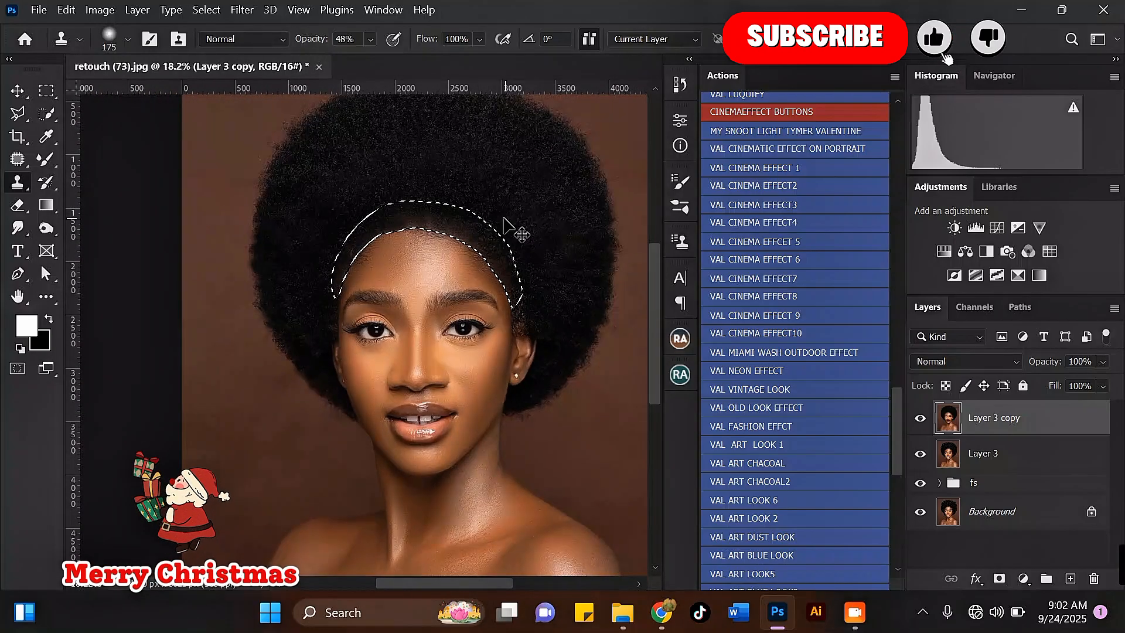
Deselect the hairline band and clone hair over its edge above the image's right side of the forehead with a 300 px brush.
key("ctrl+d")
scroll(477, 186, "down", 4)
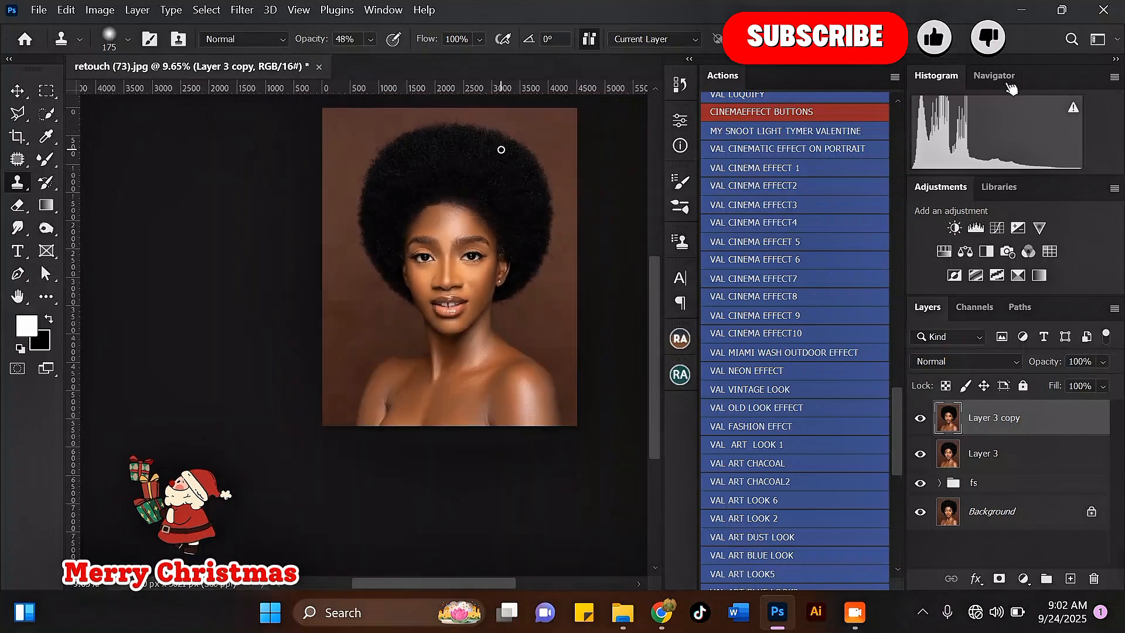
scroll(484, 188, "up", 4)
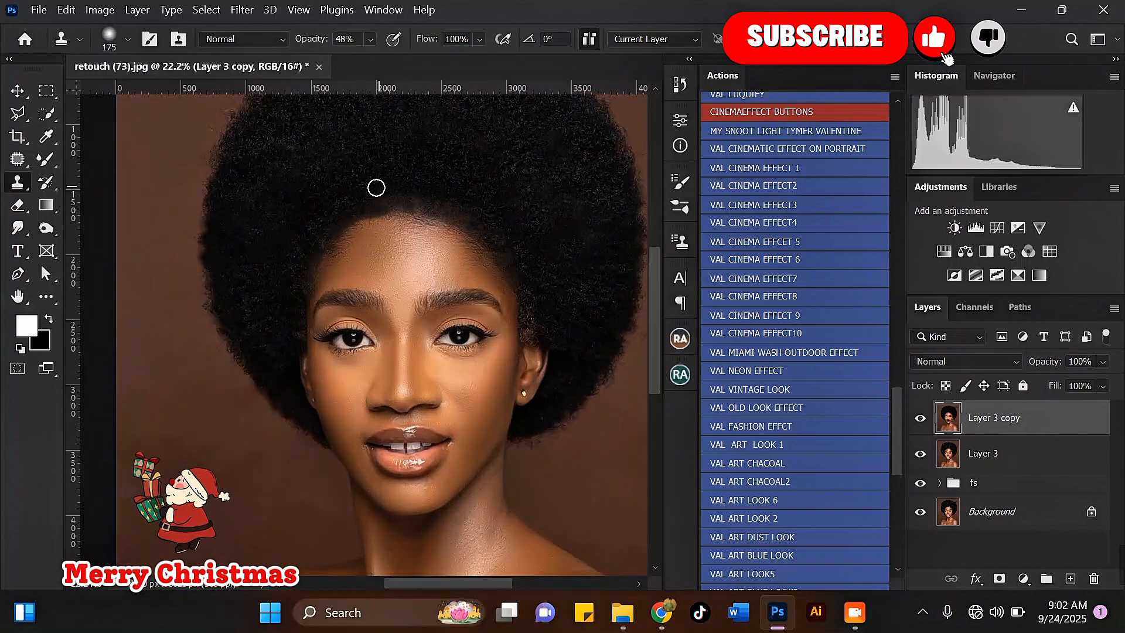
key("bracketright")
scroll(472, 192, "up", 1)
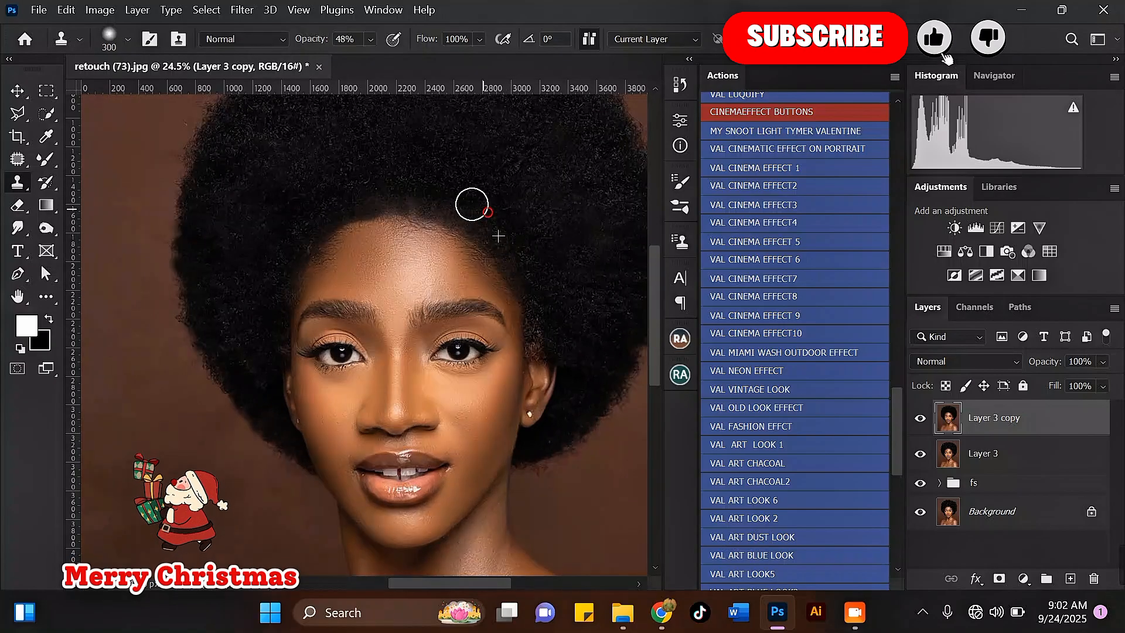
left_click(451, 178, "alt")
left_click(447, 195)
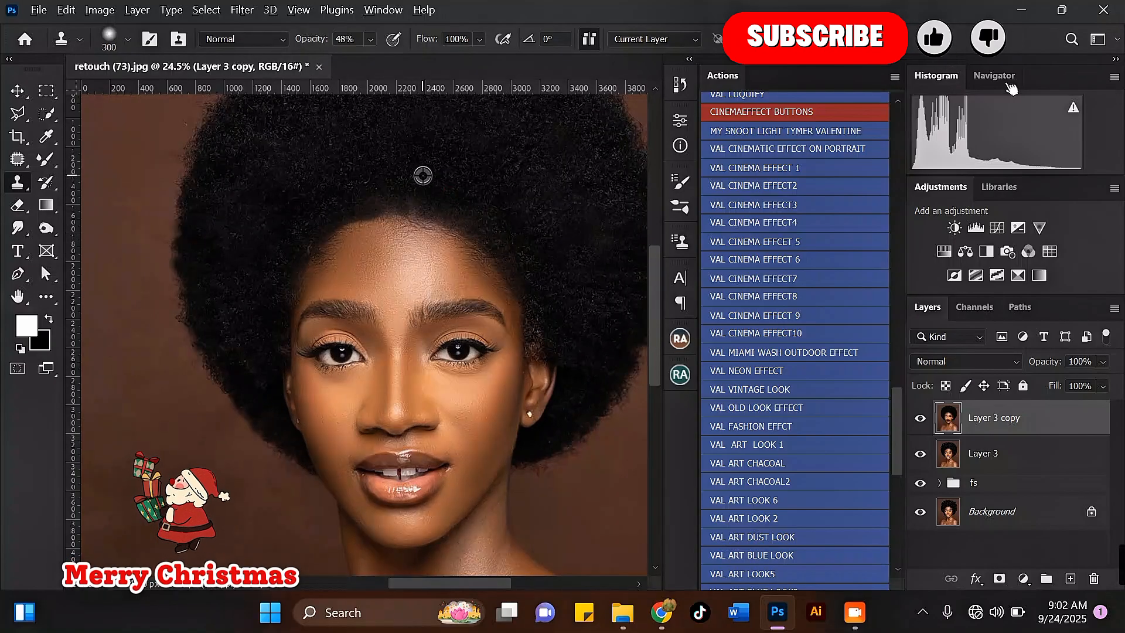
Blend the center and image-left part of the hairline into the afro with cloned dark hair.
left_click(419, 178, "alt")
scroll(472, 261, "down", 2)
scroll(396, 178, "up", 2)
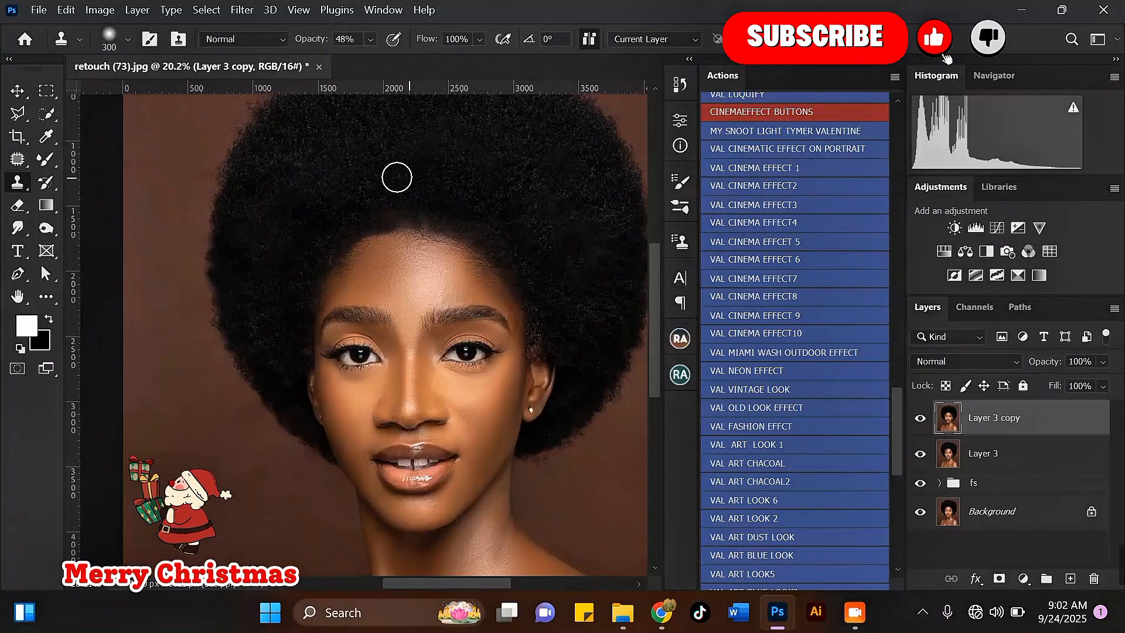
left_click(363, 191, "alt")
left_click_drag(365, 203, 381, 204)
left_click(419, 191)
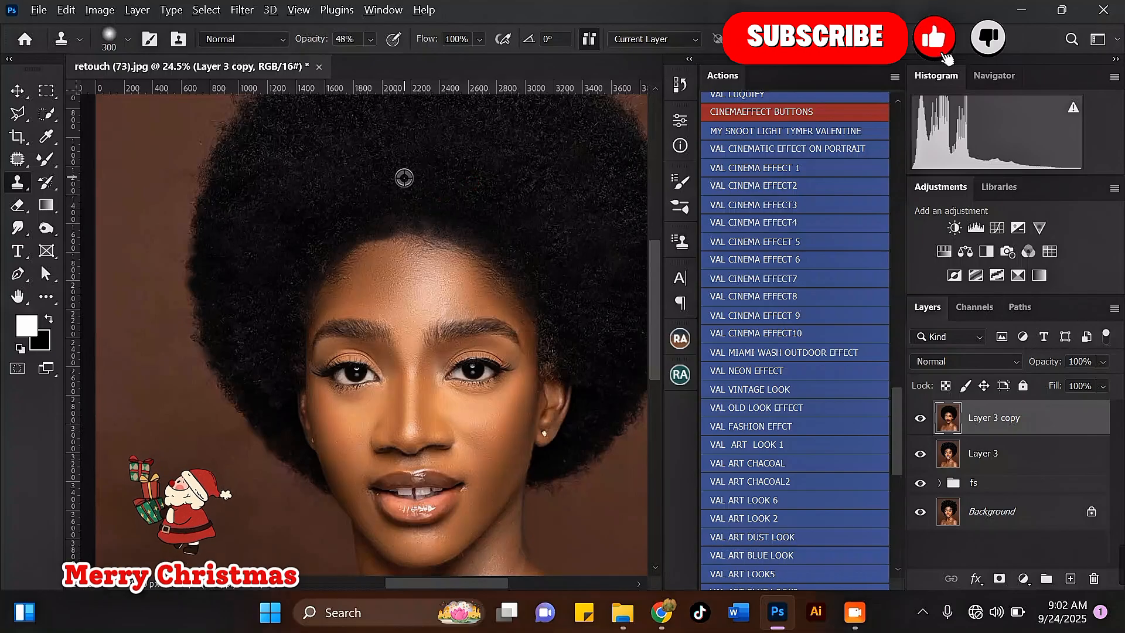
scroll(437, 210, "down", 2)
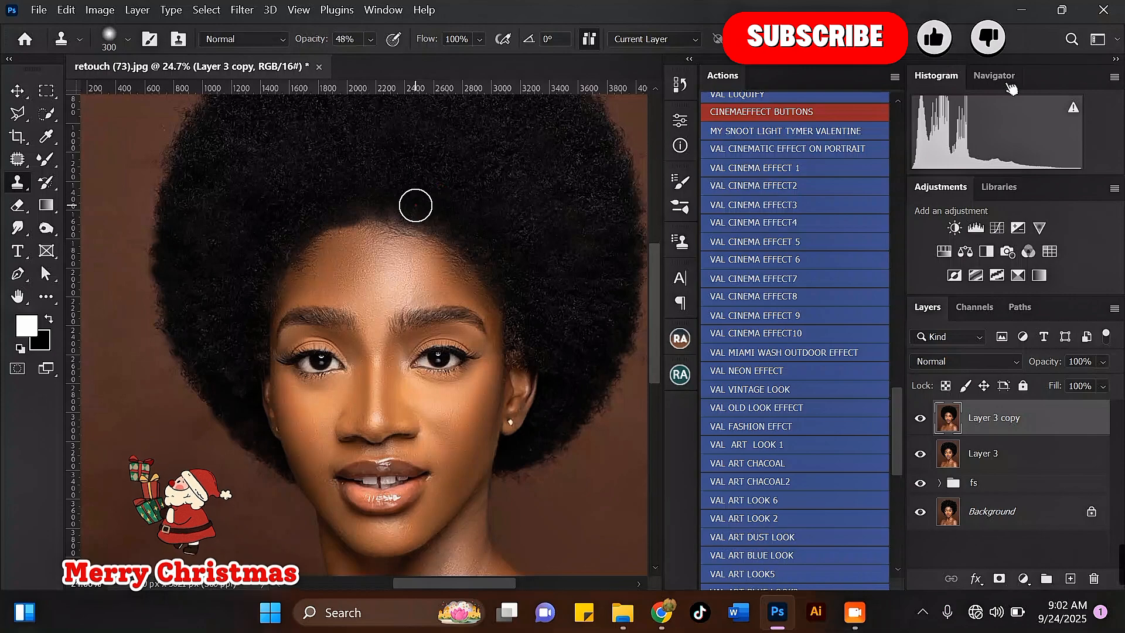
scroll(474, 219, "down", 3)
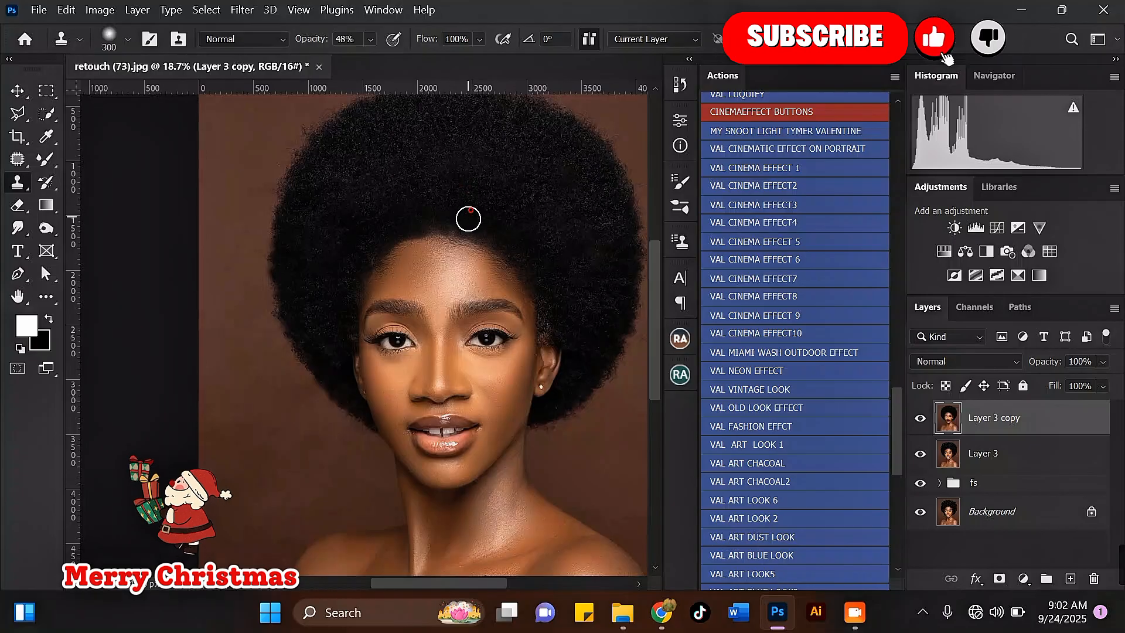
scroll(438, 195, "down", 2)
scroll(504, 202, "down", 2)
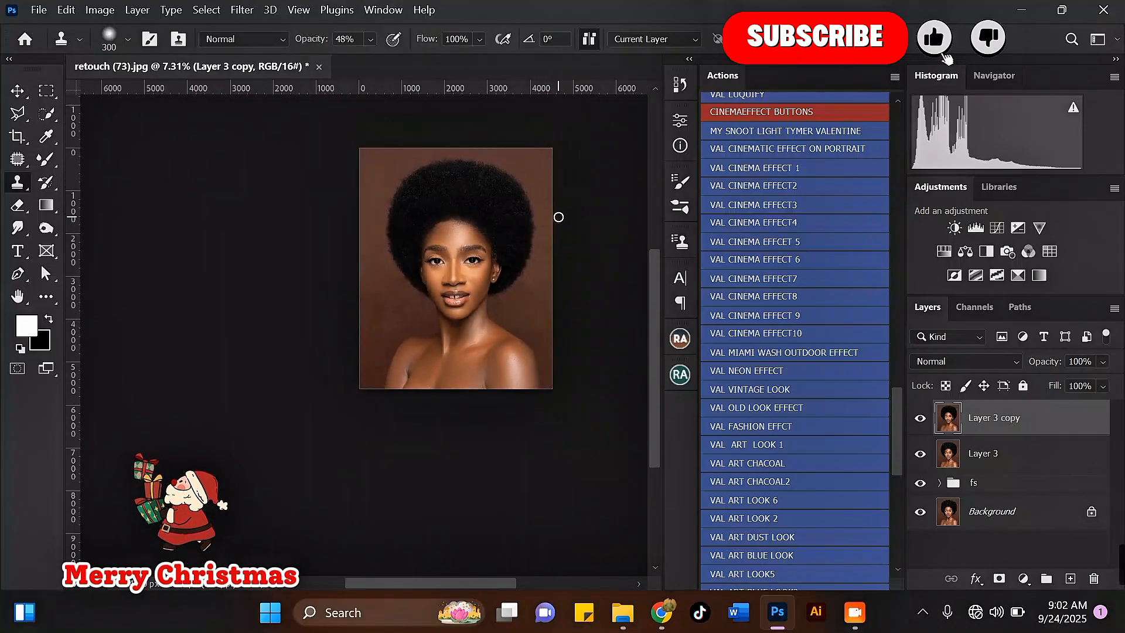
Clone hair beside the image's right temple and above the ear, raising the Clone Stamp opacity to 100%.
scroll(526, 220, "up", 4)
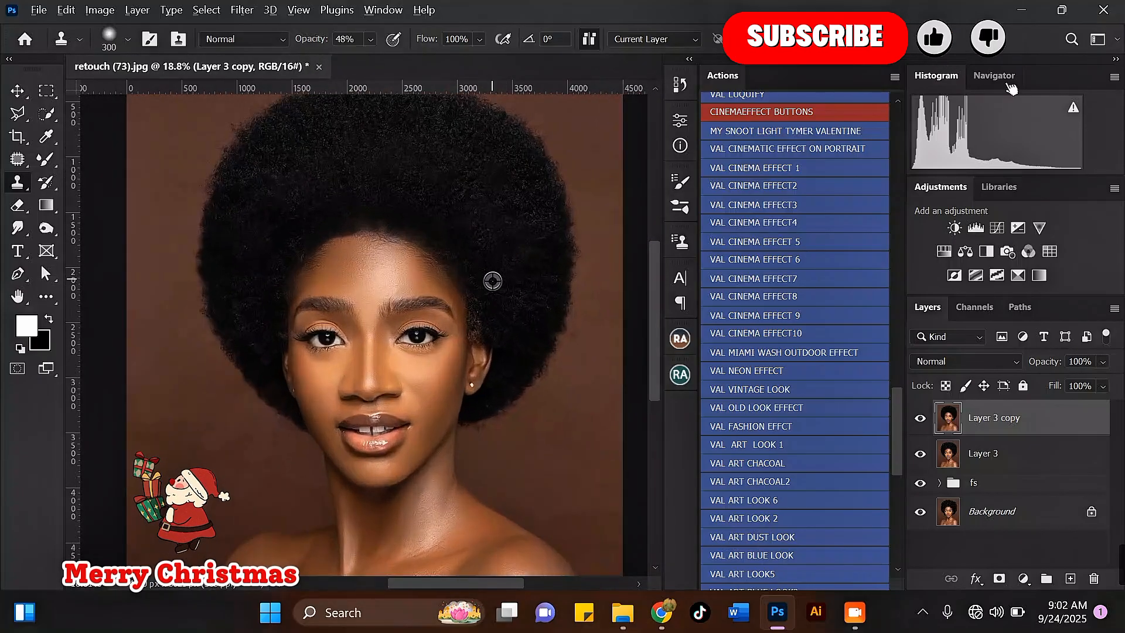
left_click(491, 277, "alt")
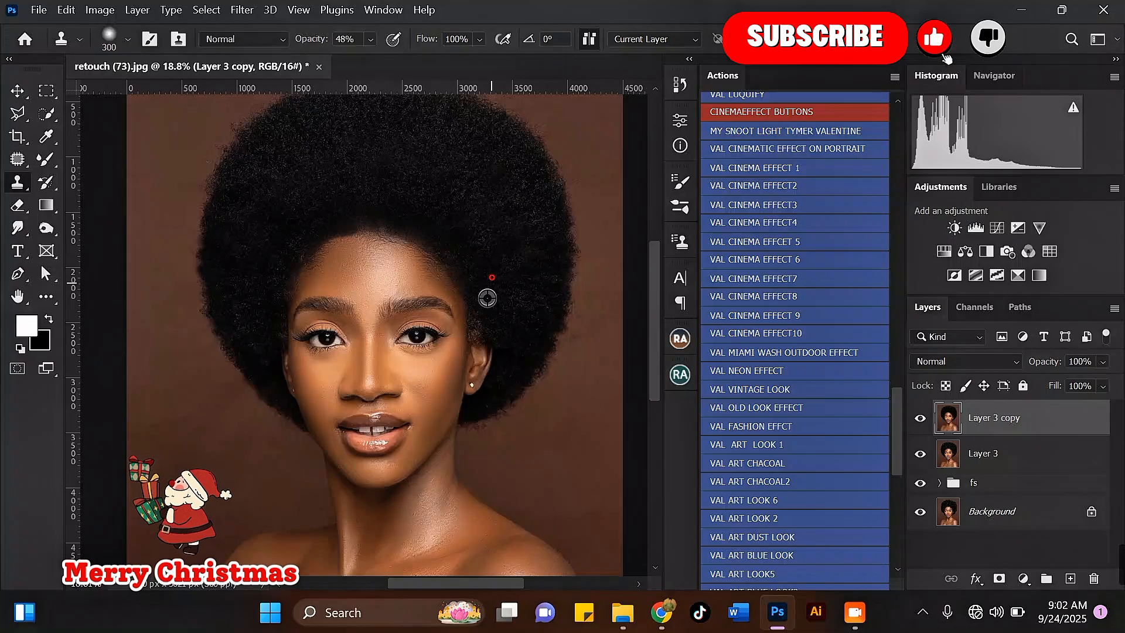
scroll(478, 258, "up", 1)
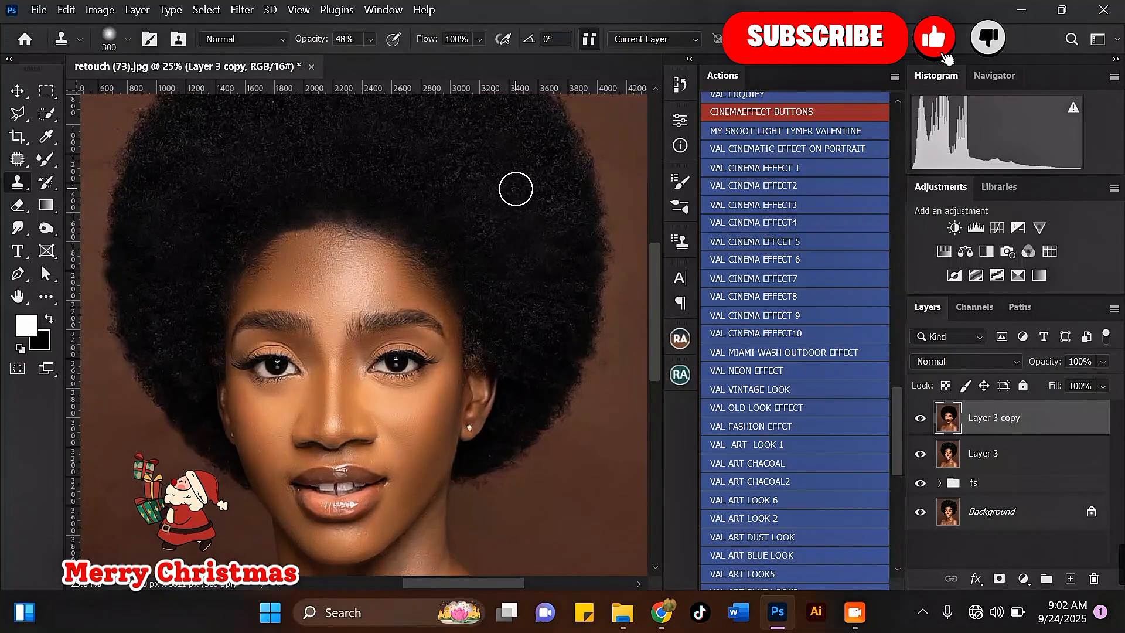
left_click(370, 39)
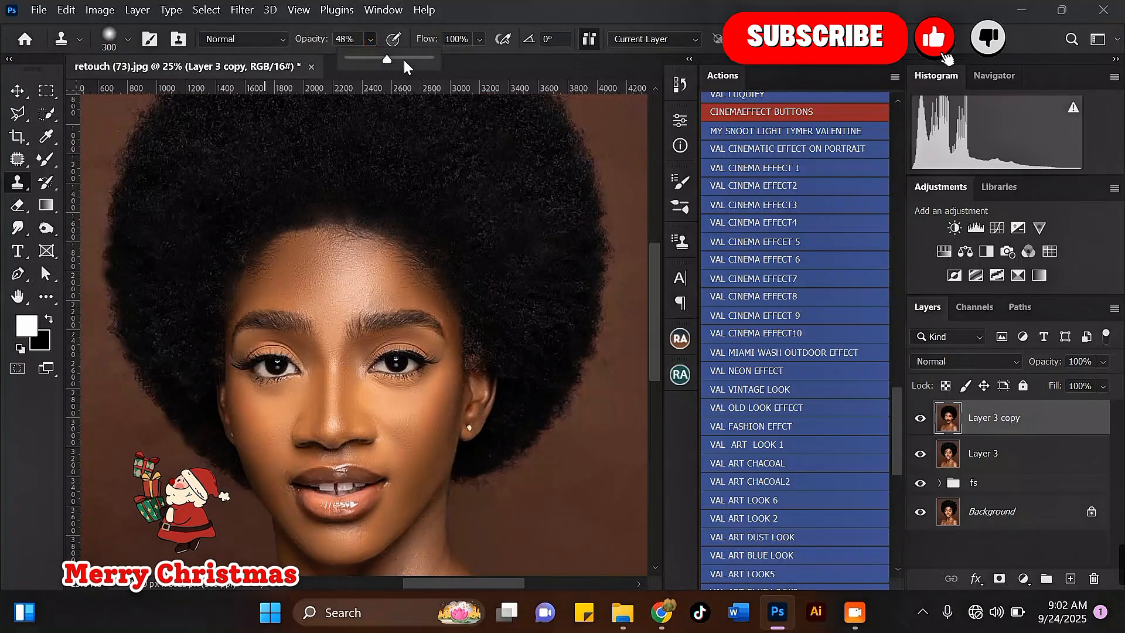
scroll(493, 307, "up", 2)
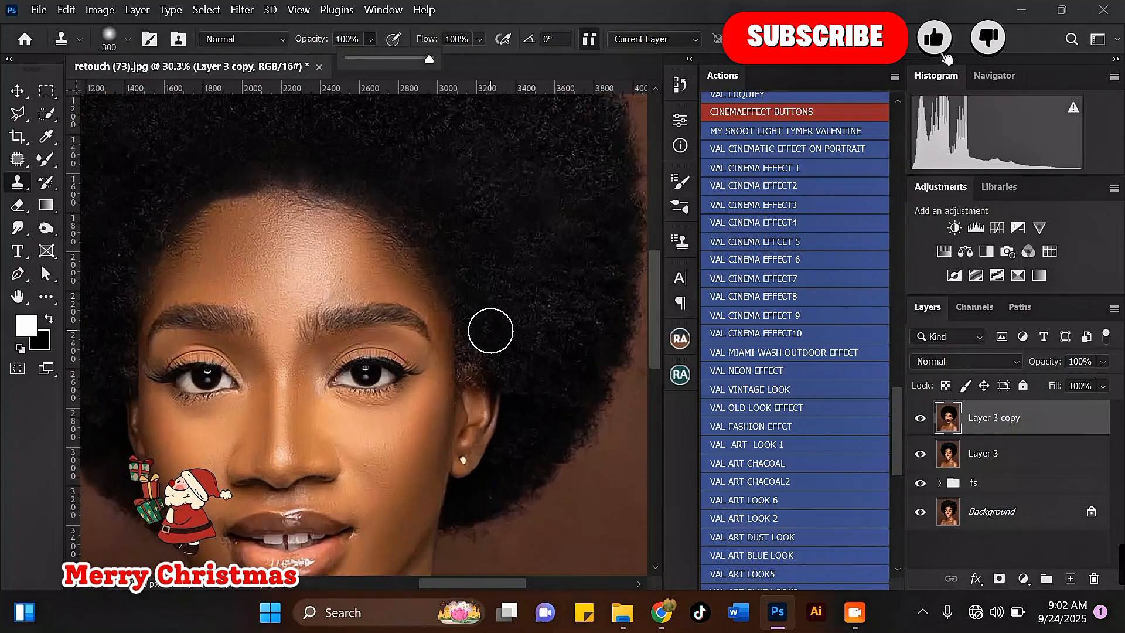
scroll(491, 283, "down", 1)
scroll(480, 293, "up", 2)
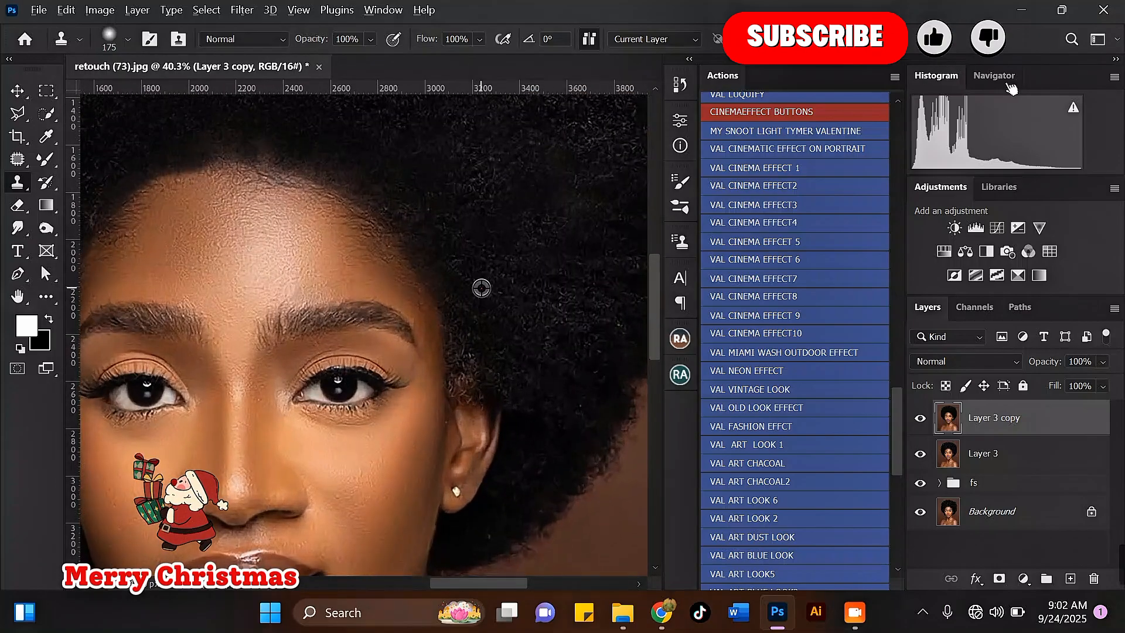
scroll(457, 261, "down", 4)
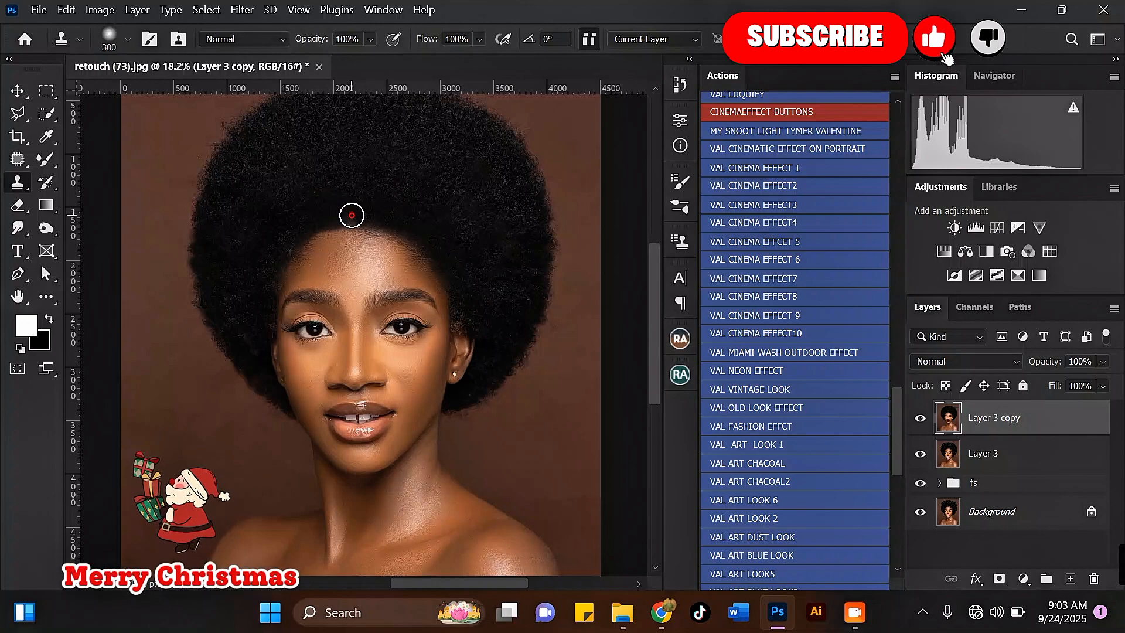
scroll(358, 198, "down", 2)
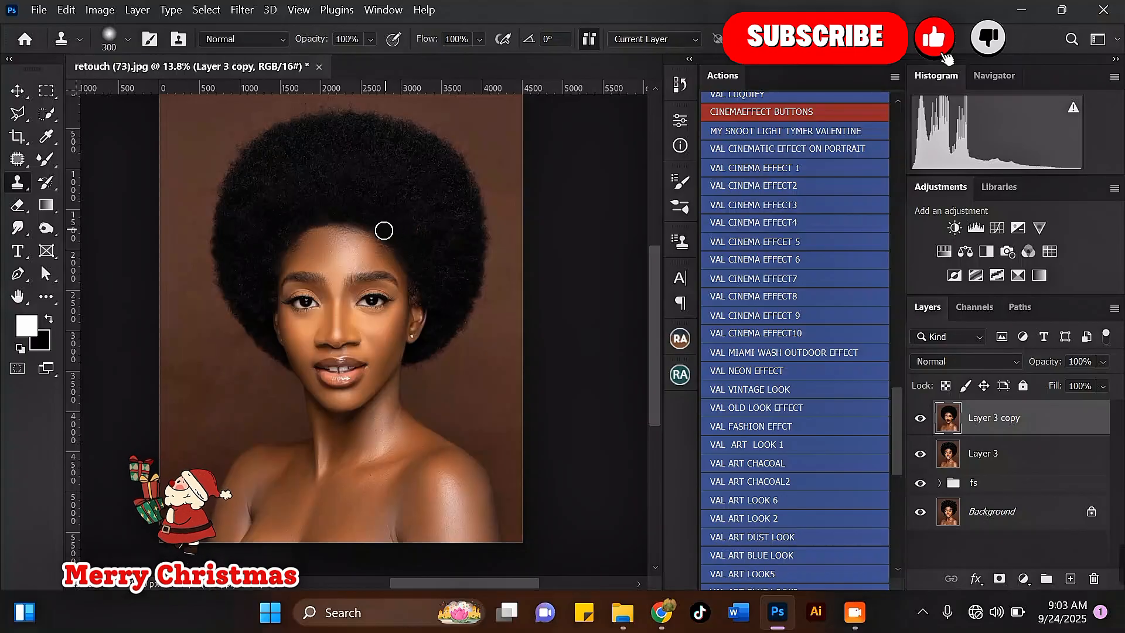
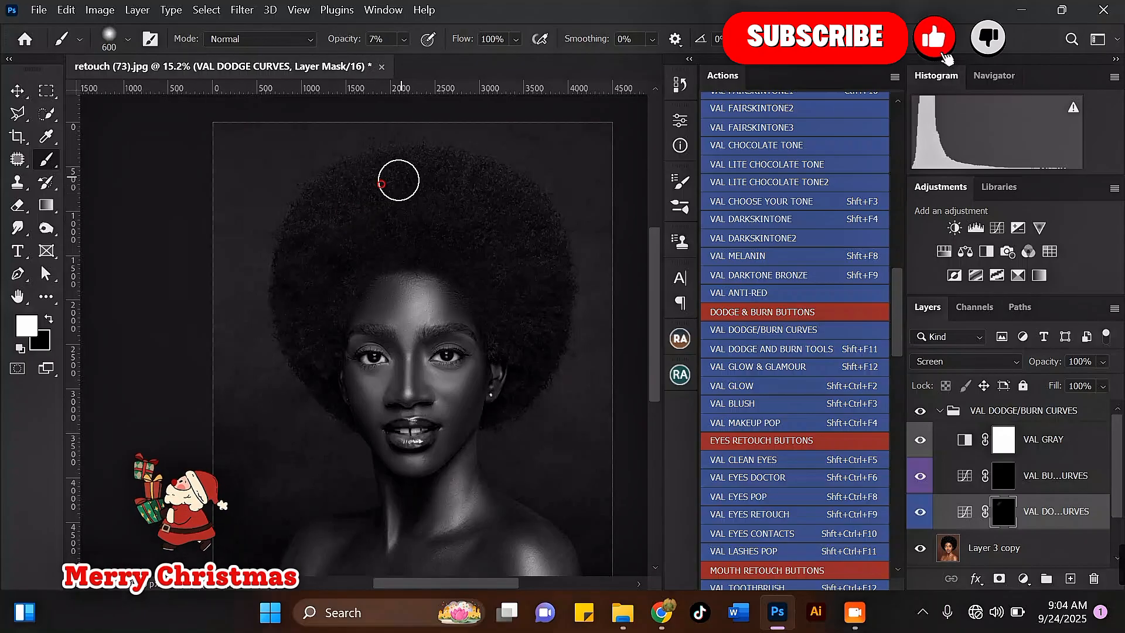
Brighten the crown and upper sides of the afro on the VAL DODGE CURVES mask with a 600 px white brush at 7% opacity.
mouse_move(493, 204)
left_mouse_down()
mouse_move(515, 233)
mouse_move(504, 250)
mouse_move(445, 234)
mouse_move(535, 259)
mouse_move(517, 287)
mouse_move(499, 276)
mouse_move(522, 310)
mouse_move(493, 240)
mouse_move(471, 224)
mouse_move(438, 245)
mouse_move(361, 249)
left_mouse_up()
mouse_move(529, 292)
left_mouse_down()
mouse_move(515, 306)
mouse_move(522, 272)
left_mouse_up()
mouse_move(359, 208)
left_mouse_down()
mouse_move(322, 258)
mouse_move(316, 290)
mouse_move(305, 263)
mouse_move(316, 306)
mouse_move(329, 251)
mouse_move(351, 230)
mouse_move(430, 218)
mouse_move(460, 245)
mouse_move(496, 236)
mouse_move(545, 258)
mouse_move(528, 246)
mouse_move(530, 329)
mouse_move(532, 277)
mouse_move(510, 259)
left_mouse_up()
scroll(461, 211, "up", 4)
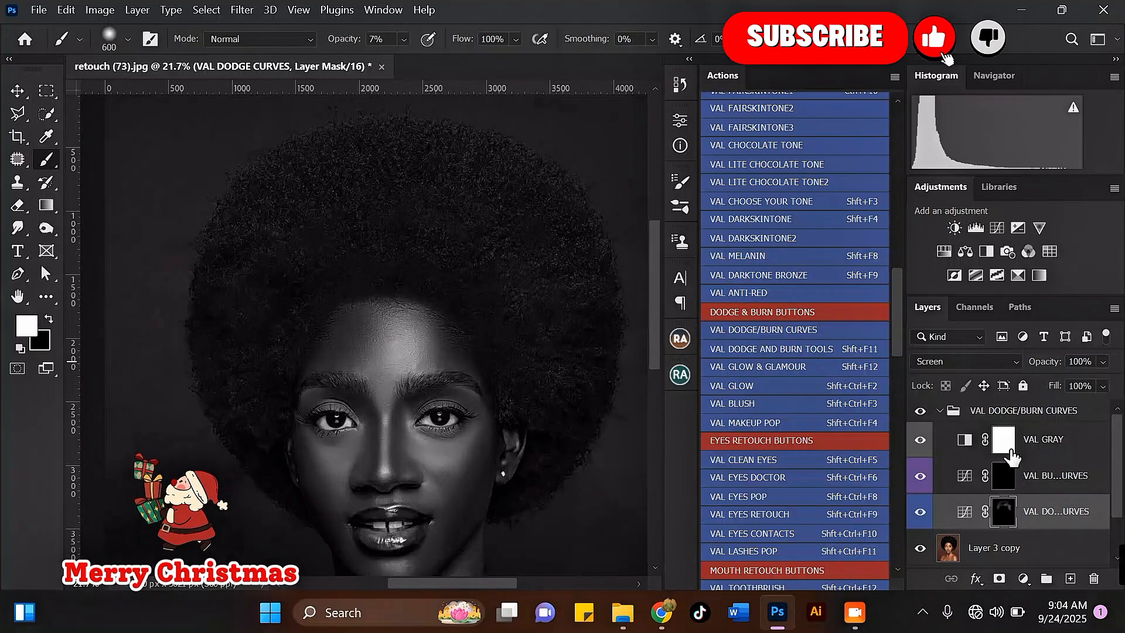
Compare the afro with VAL GRAY off and on, and dodge its lower sides and upper area with a 500 px brush.
left_click(919, 439)
left_click(919, 444)
key("bracketleft")
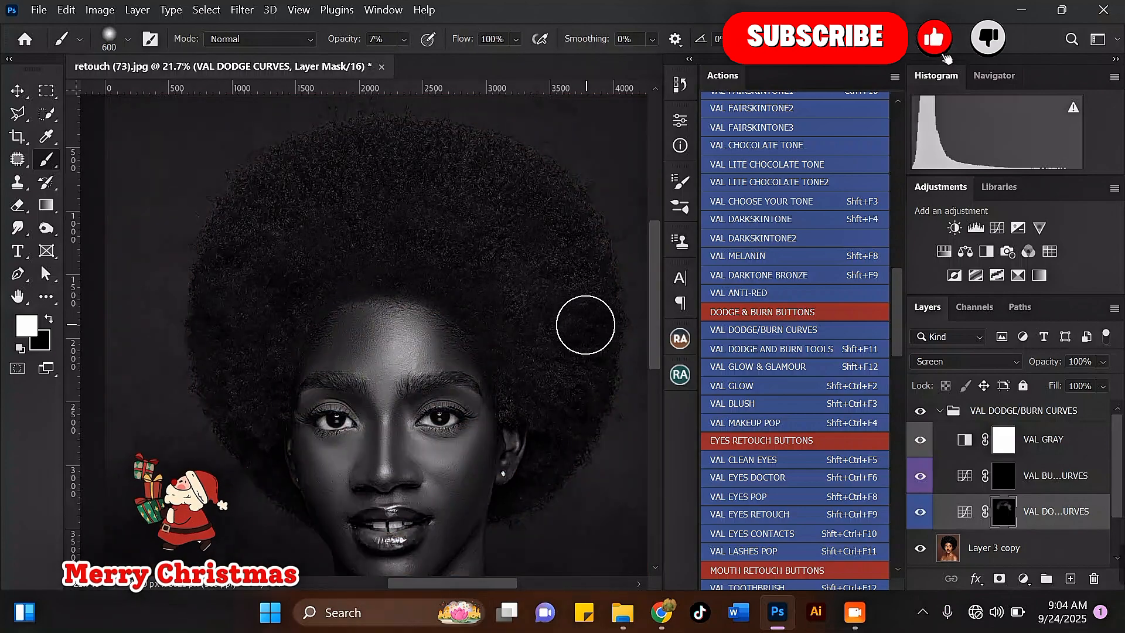
mouse_move(564, 338)
left_mouse_down()
mouse_move(573, 300)
mouse_move(568, 311)
mouse_move(550, 280)
mouse_move(580, 383)
mouse_move(568, 398)
mouse_move(487, 271)
mouse_move(349, 264)
mouse_move(267, 295)
mouse_move(249, 320)
mouse_move(252, 312)
mouse_move(228, 307)
mouse_move(225, 327)
mouse_move(226, 291)
mouse_move(241, 406)
left_mouse_up()
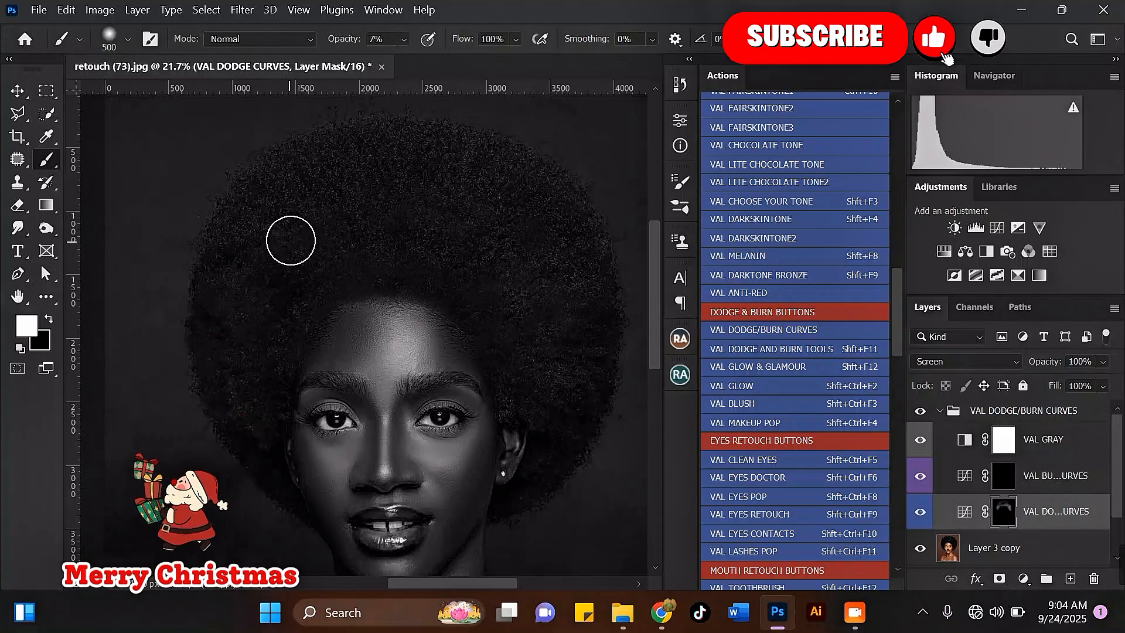
scroll(364, 205, "down", 2)
mouse_move(502, 220)
left_mouse_down()
mouse_move(530, 385)
mouse_move(504, 243)
mouse_move(363, 158)
mouse_move(375, 202)
mouse_move(406, 191)
mouse_move(327, 191)
mouse_move(329, 229)
mouse_move(294, 242)
mouse_move(376, 188)
mouse_move(449, 181)
mouse_move(463, 201)
mouse_move(465, 249)
mouse_move(367, 238)
mouse_move(255, 298)
mouse_move(278, 392)
mouse_move(292, 221)
left_mouse_up()
scroll(295, 222, "down", 3)
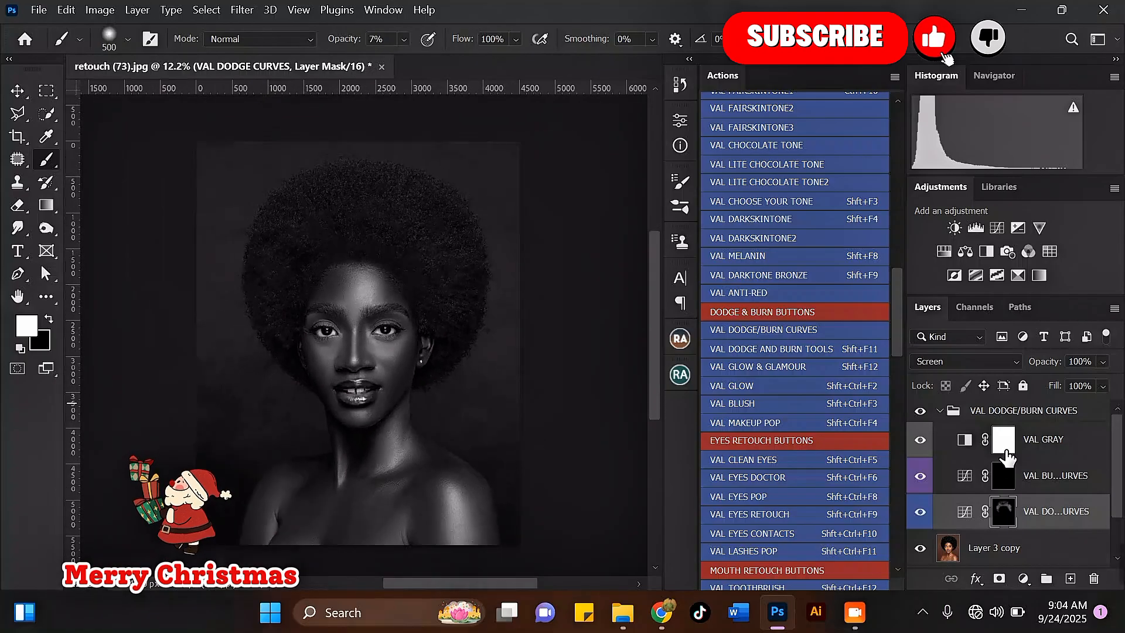
Hide the VAL GRAY layer and toggle the dodge and burn group to compare the afro in color.
left_click(920, 439)
left_click(921, 411)
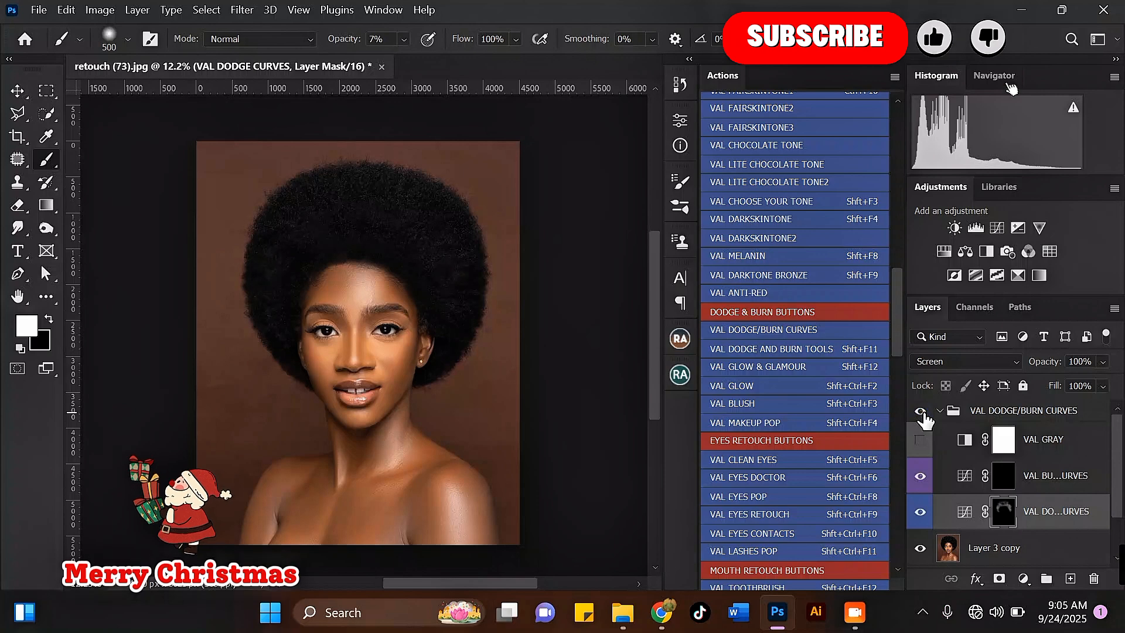
scroll(322, 214, "up", 2)
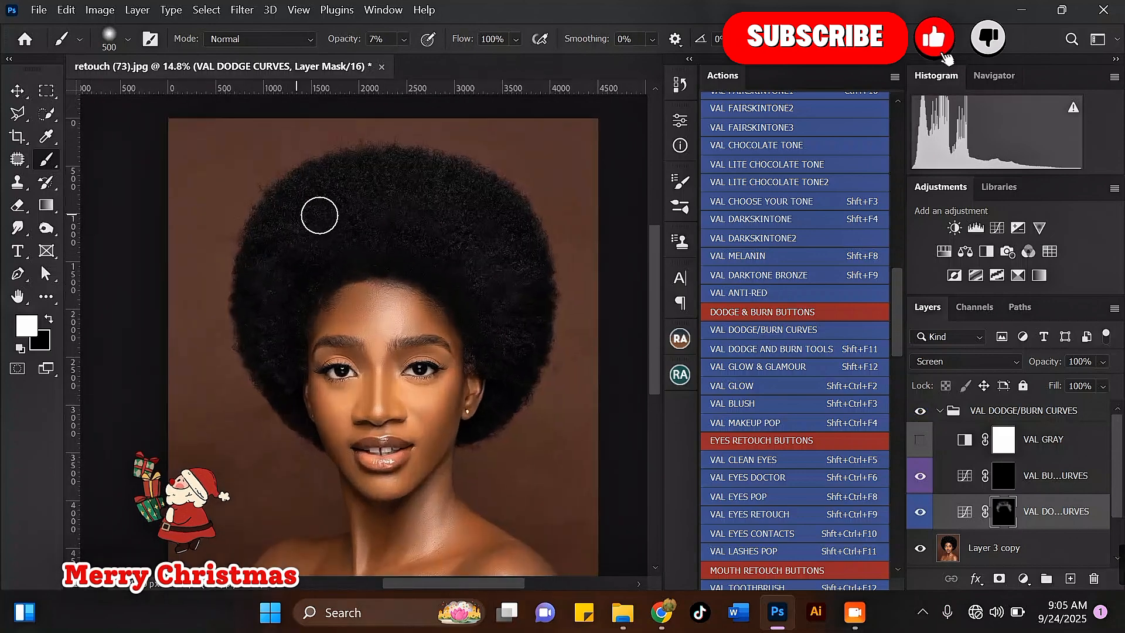
Show the VAL GRAY layer again and dodge the remaining dark patches on the afro's top and both sides.
left_click(920, 440)
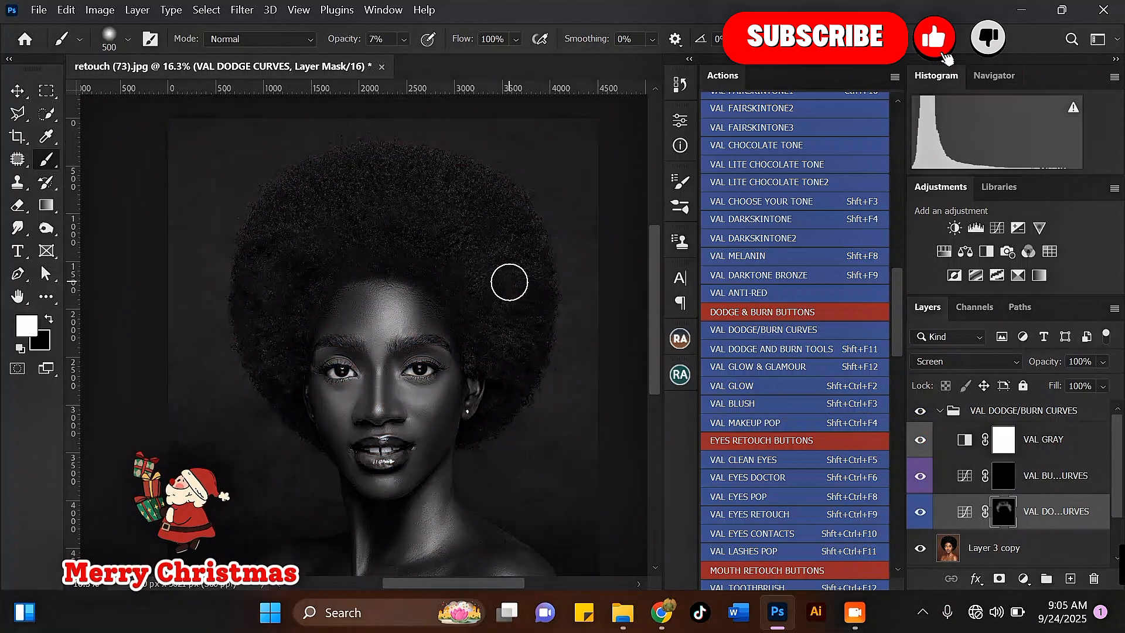
left_click_drag(473, 201, 484, 227)
mouse_move(380, 196)
left_mouse_down()
mouse_move(378, 205)
mouse_move(304, 221)
mouse_move(307, 290)
left_mouse_up()
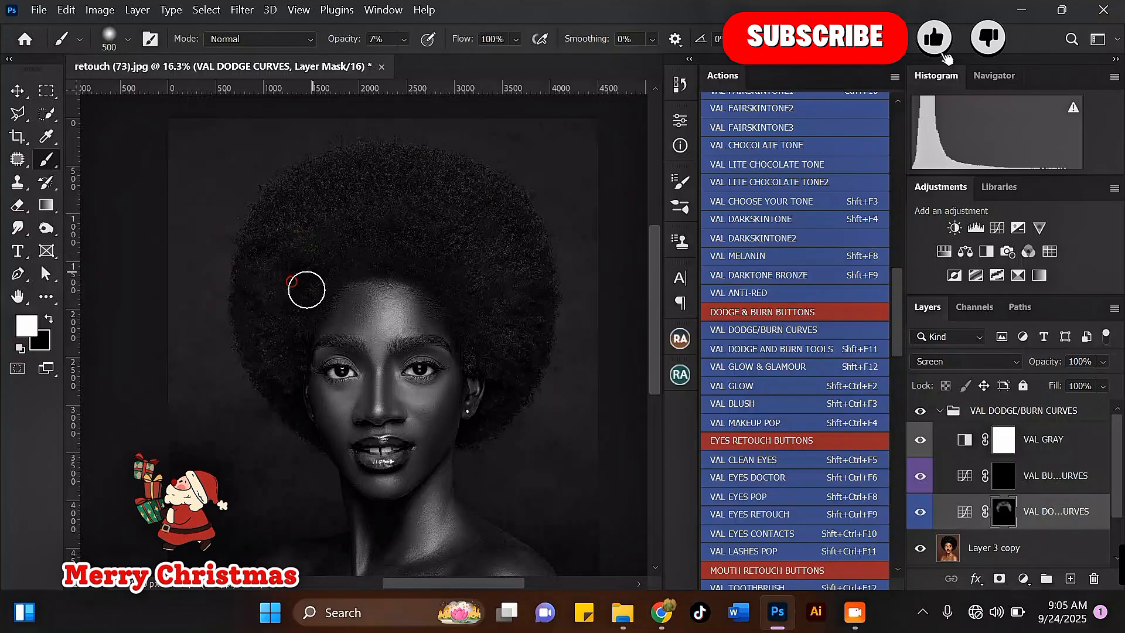
left_click_drag(381, 238, 388, 245)
left_click_drag(509, 313, 507, 325)
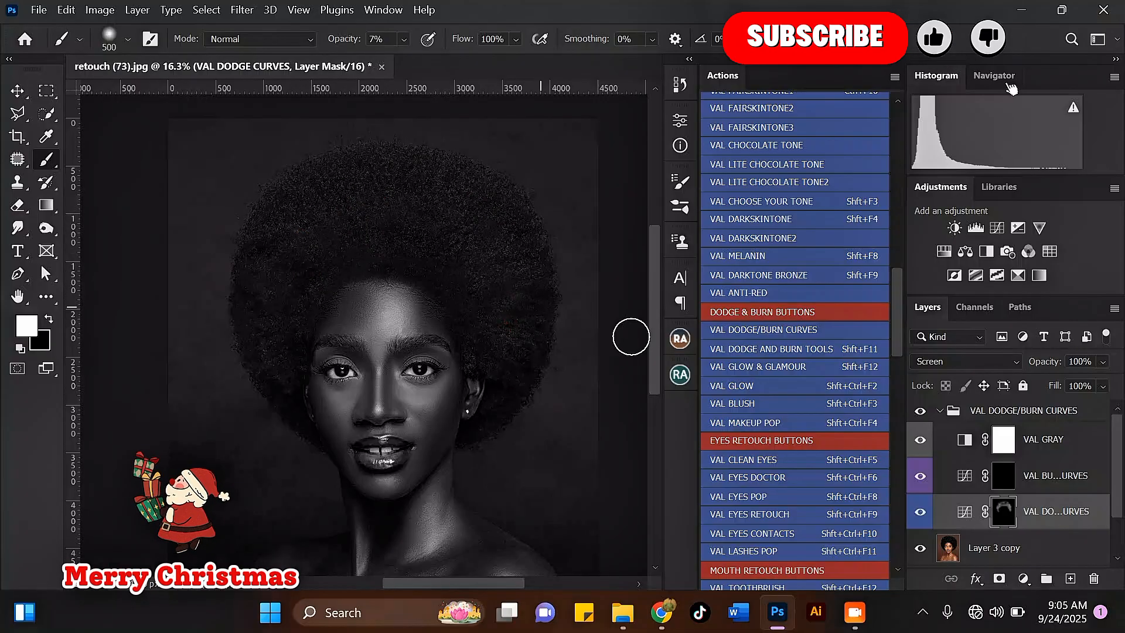
Hide the VAL GRAY layer and compare the whole portrait with the dodge and burn group off and on.
left_click(919, 440)
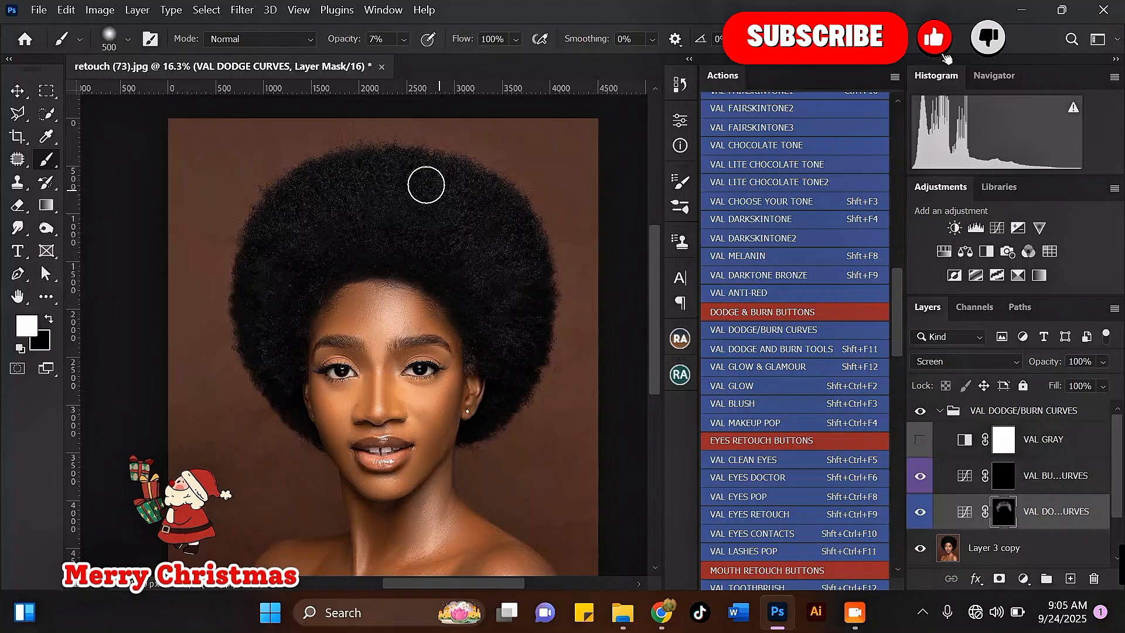
scroll(410, 173, "down", 1)
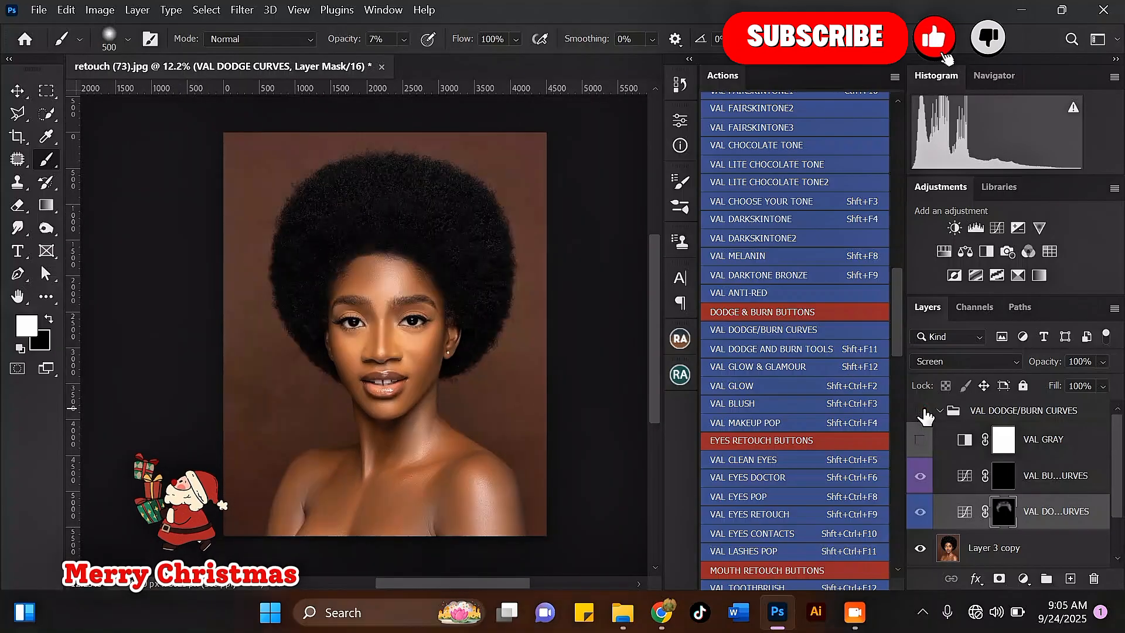
scroll(451, 241, "down", 1)
scroll(462, 213, "down", 1)
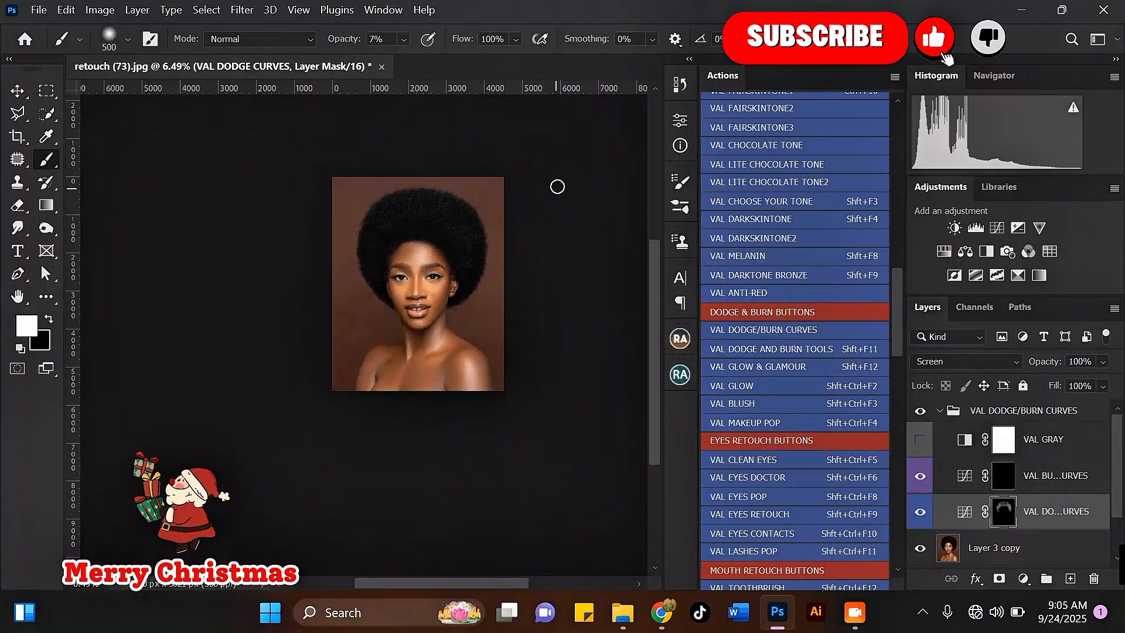
Collapse the VAL DODGE/BURN CURVES group and merge it with Layer 3 copy into a single layer.
left_click(939, 410)
scroll(382, 226, "up", 1)
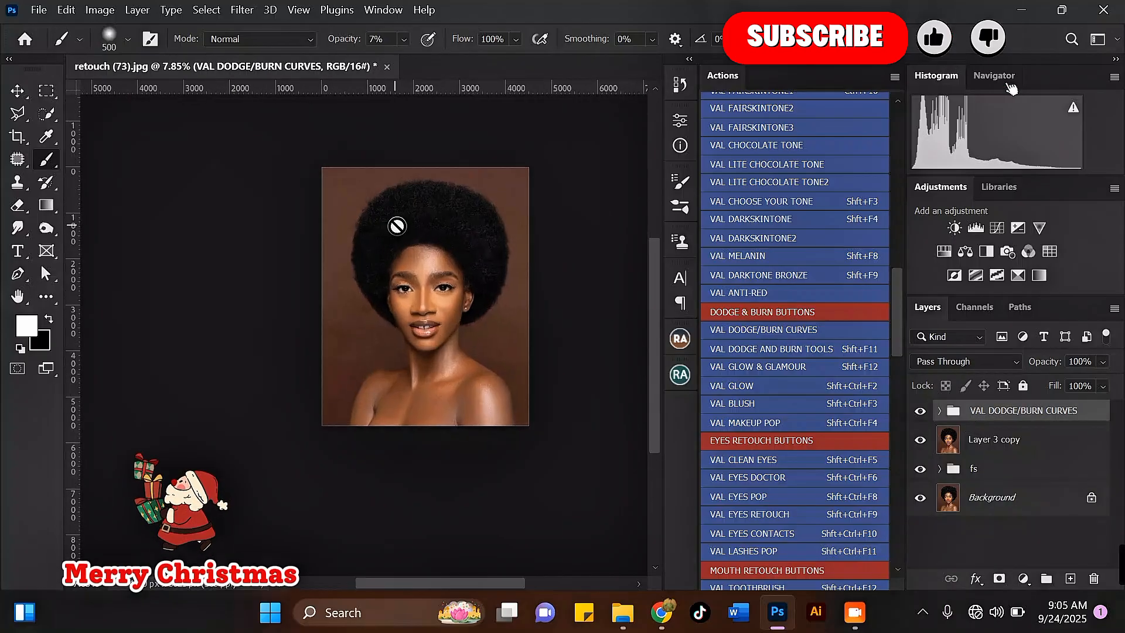
left_click(978, 442)
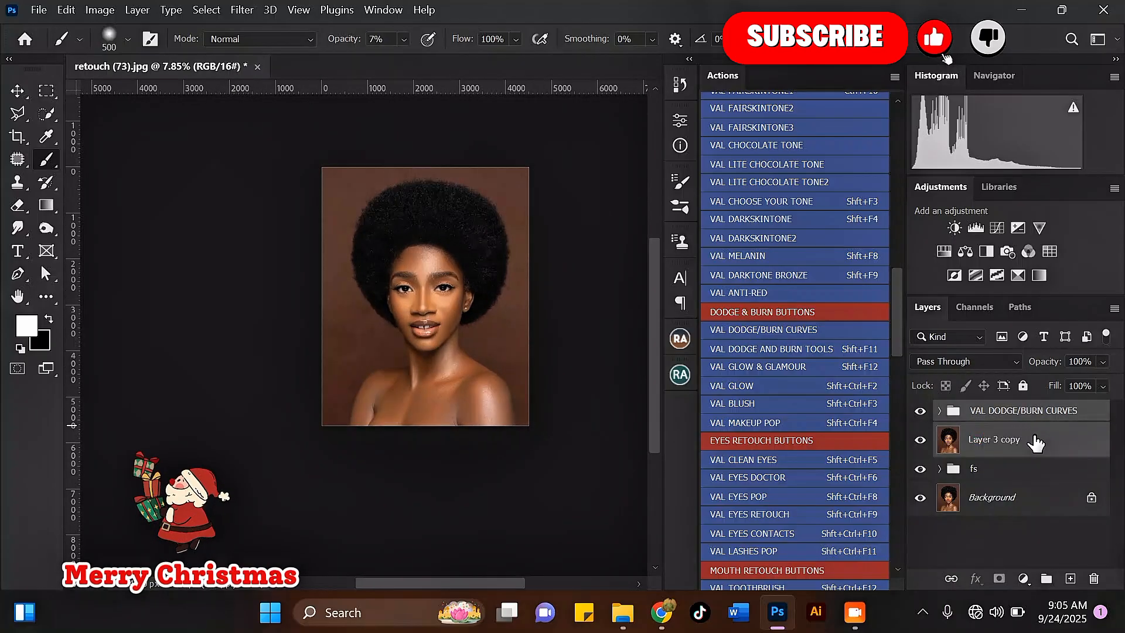
key("ctrl+e")
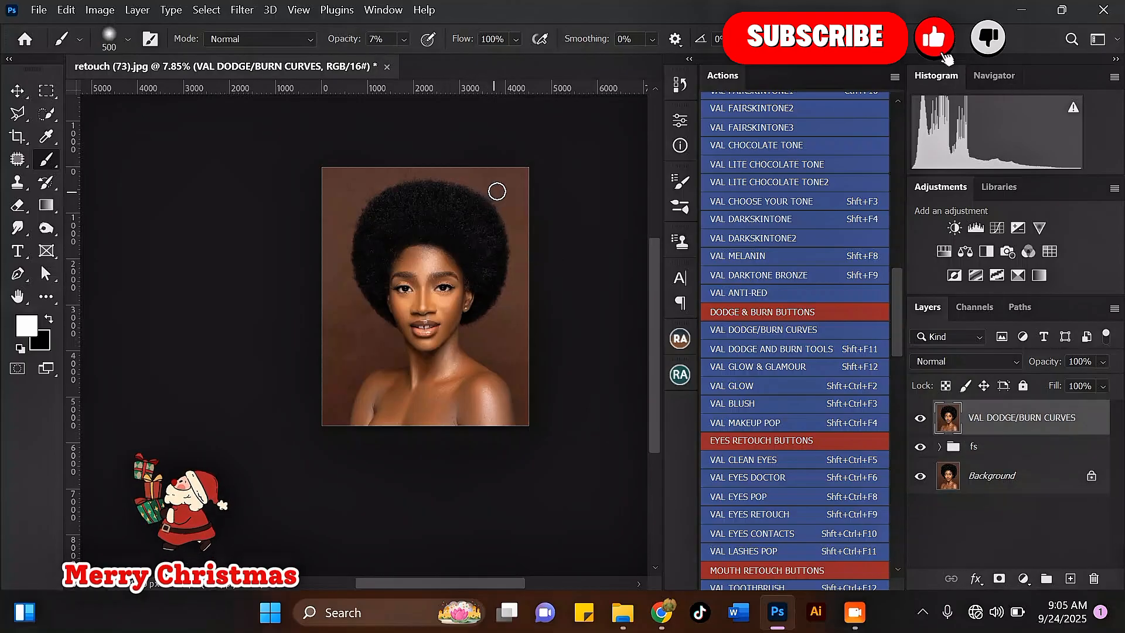
scroll(607, 267, "up", 5)
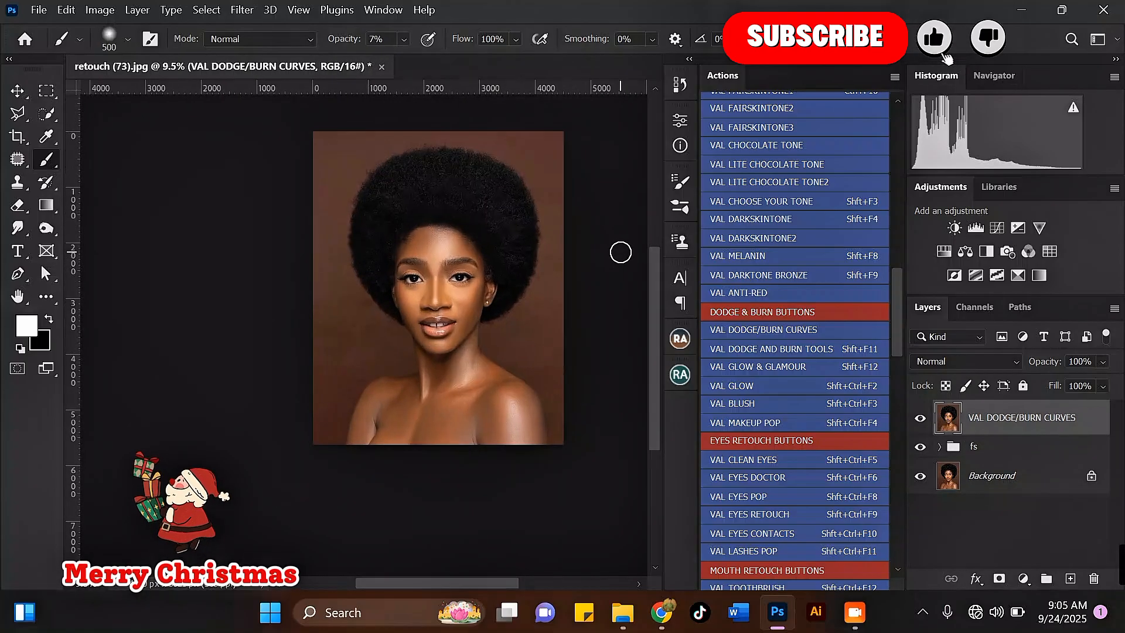
scroll(592, 252, "up", 4)
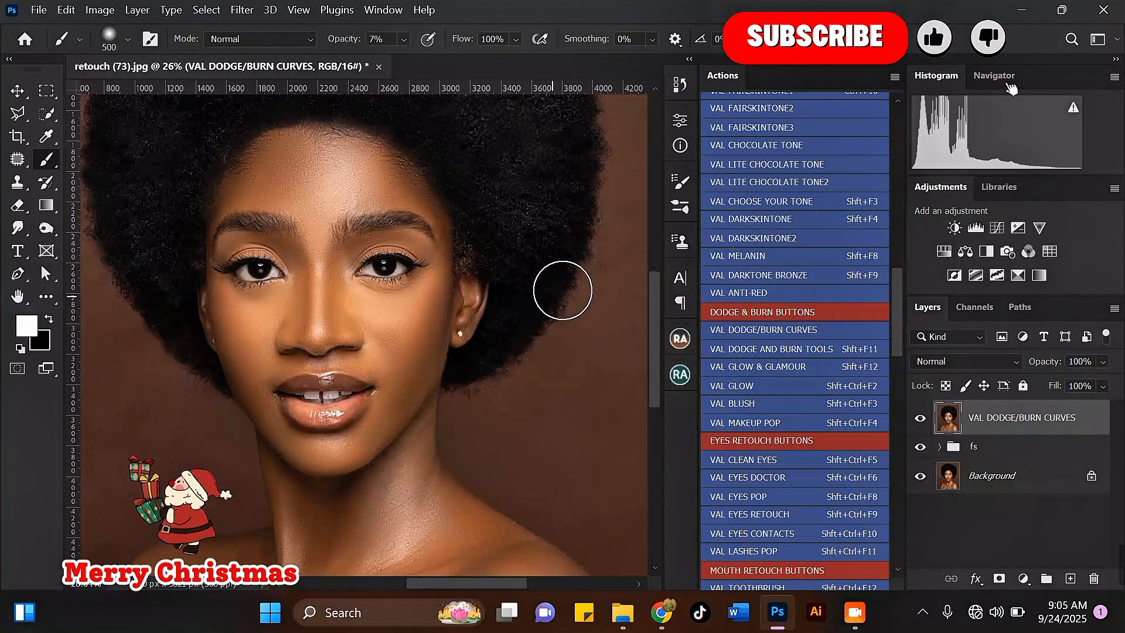
Run the VAL EYES DOCTOR action on the portrait and continue through its messages.
scroll(326, 181, "up", 3)
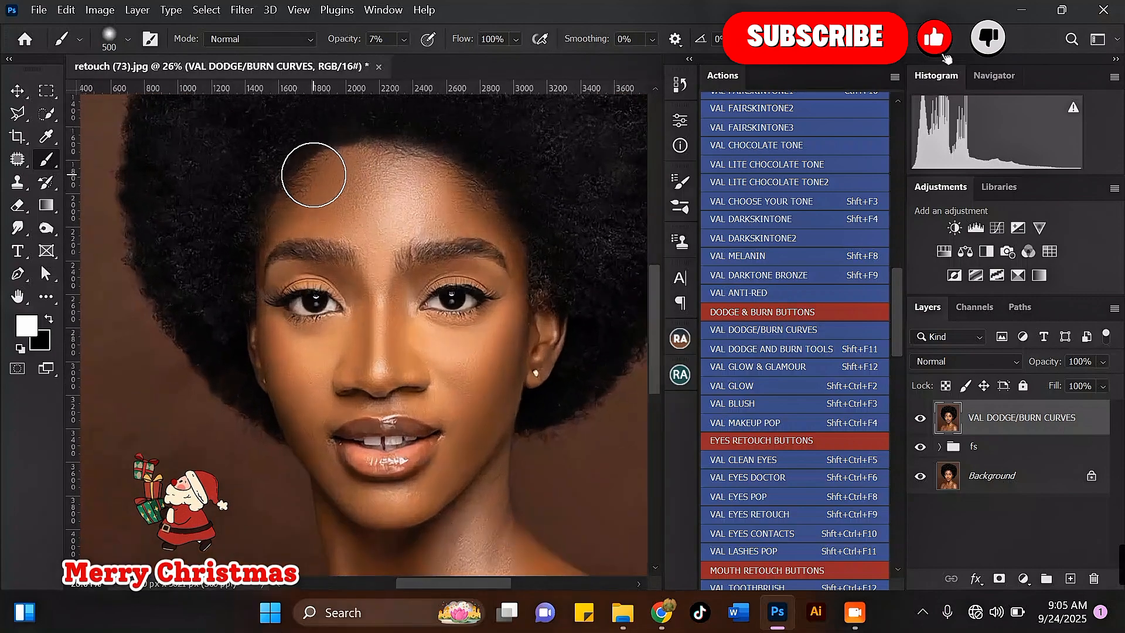
scroll(355, 164, "up", 2)
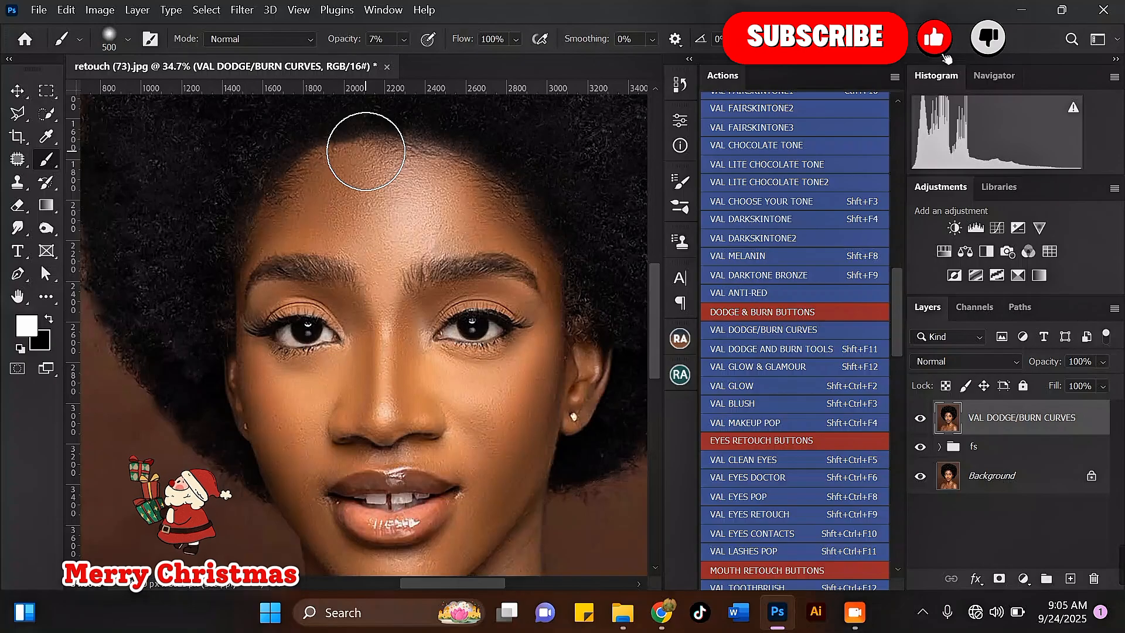
scroll(365, 152, "down", 1)
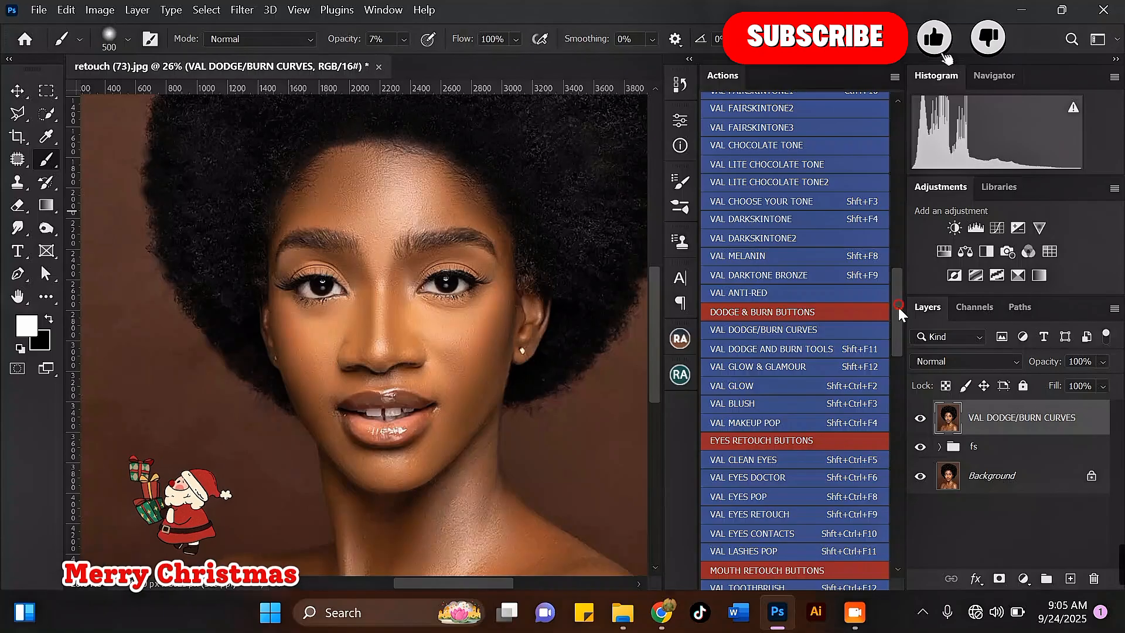
left_click_drag(898, 307, 898, 322)
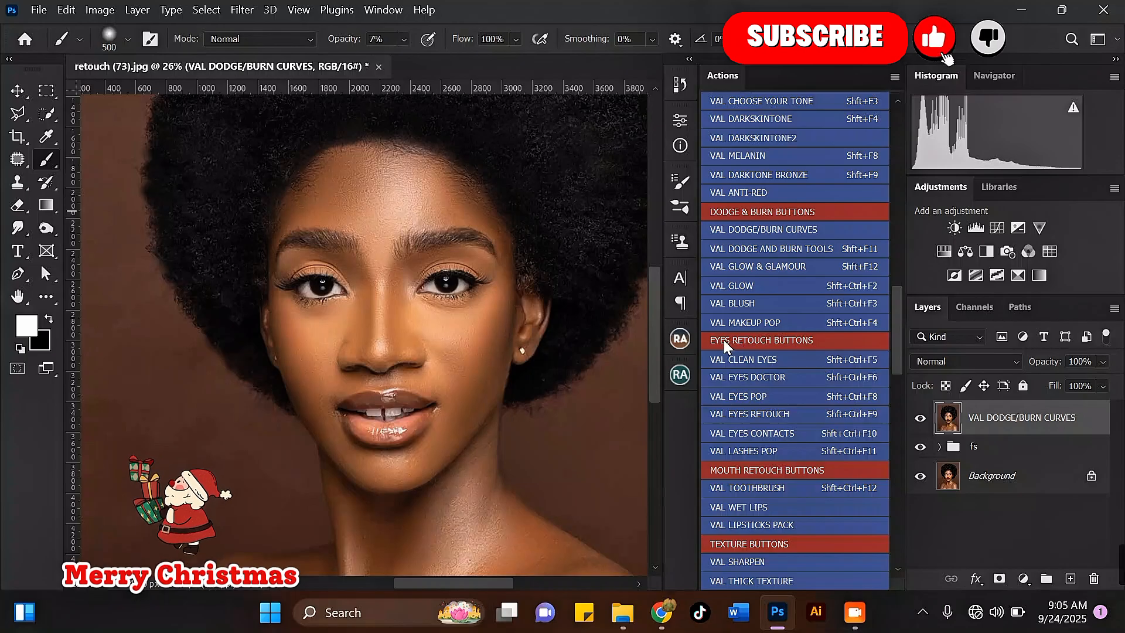
left_click(755, 375)
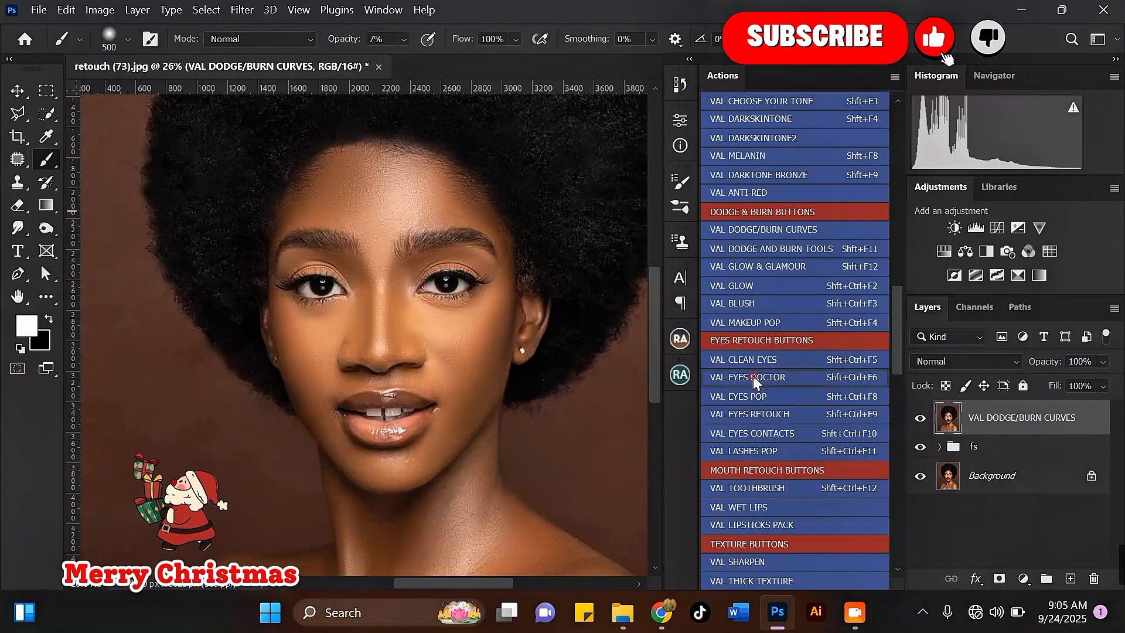
left_click(651, 295)
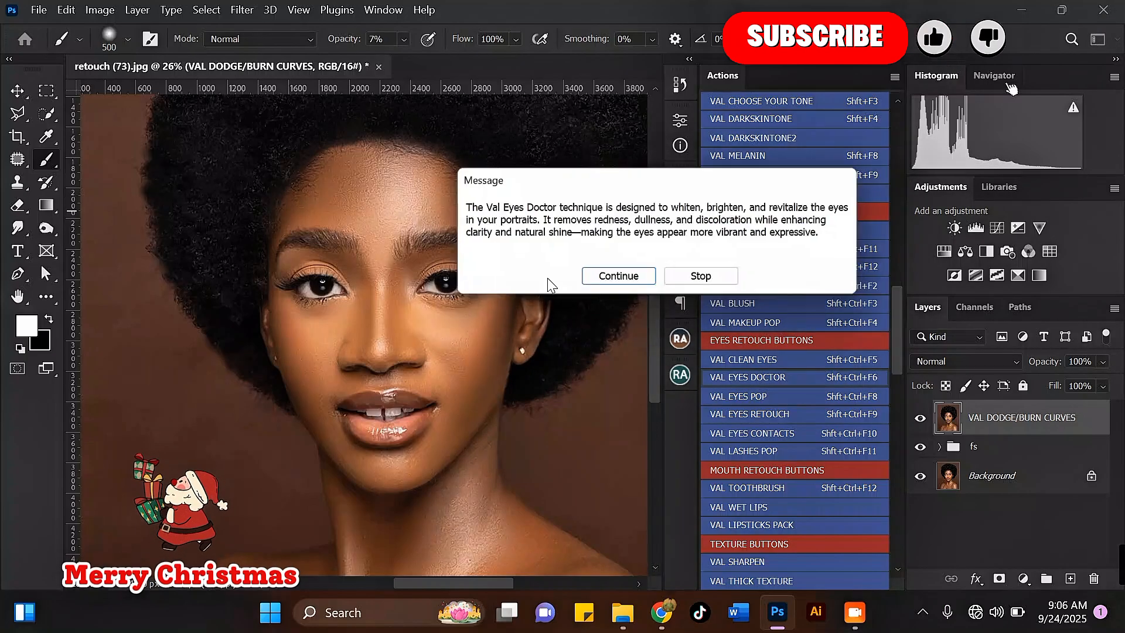
left_click(620, 280)
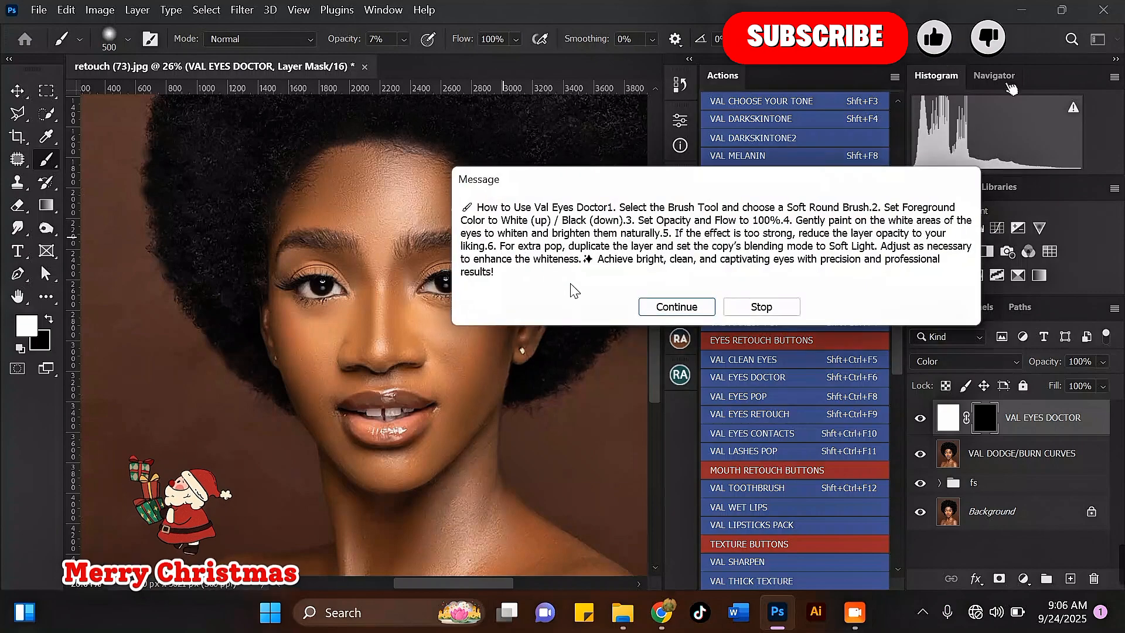
left_click(673, 304)
Whiten the subject's left eye on the VAL EYES DOCTOR mask with a small white brush at 100% opacity, reduced to 25 px.
scroll(453, 277, "up", 9)
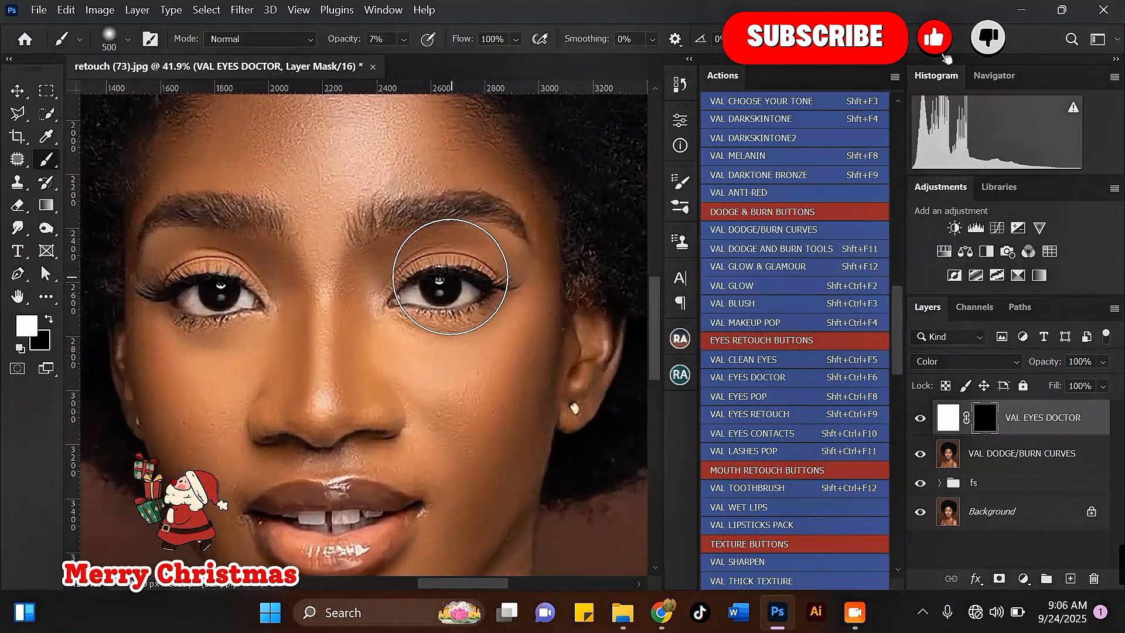
key("bracketleft")
key("bracketleft")
key("bracketleft")
key("bracketleft")
key("bracketleft")
key("bracketleft")
key("bracketleft")
key("bracketleft")
key("bracketleft")
key("bracketleft")
key("bracketleft")
key("bracketleft")
key("bracketleft")
key("bracketleft")
key("bracketleft")
scroll(386, 306, "up", 1)
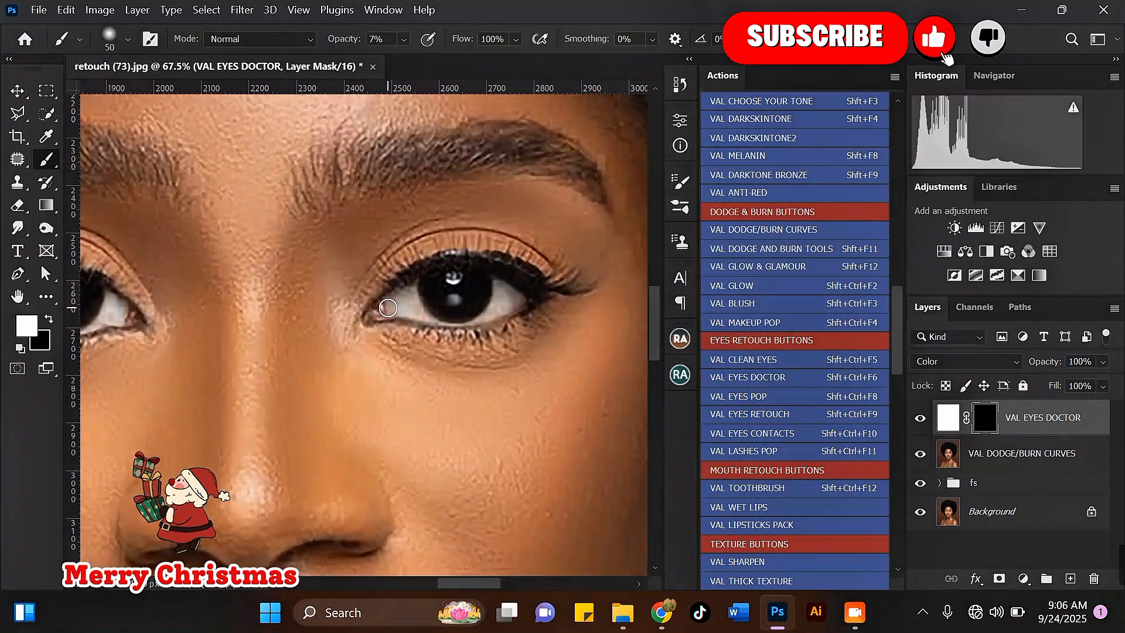
scroll(388, 308, "up", 1)
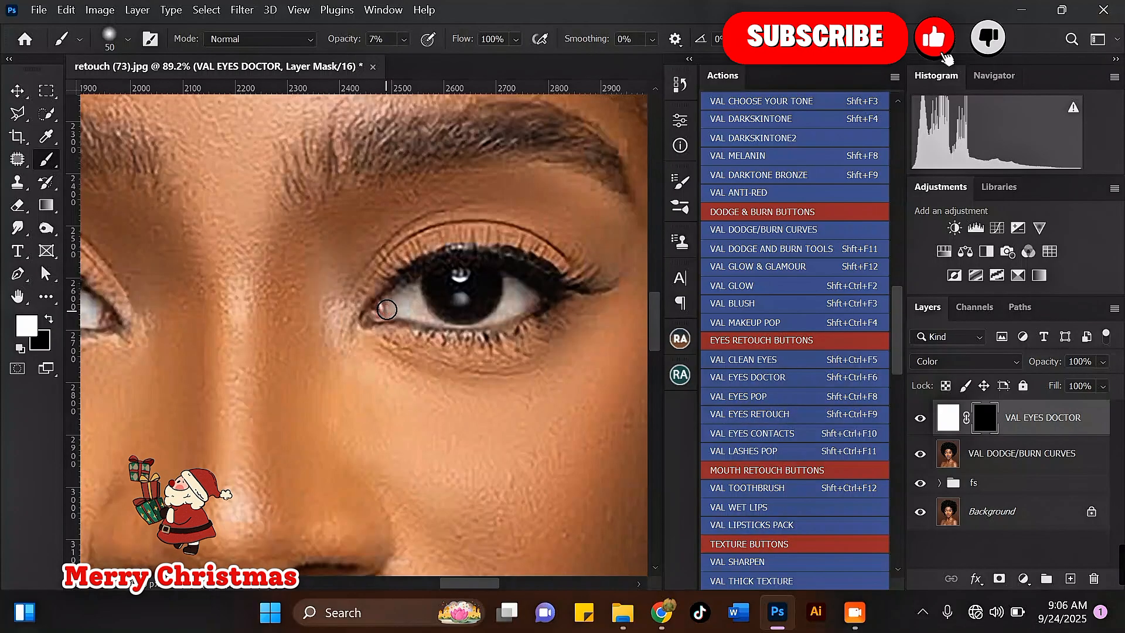
left_click(404, 40)
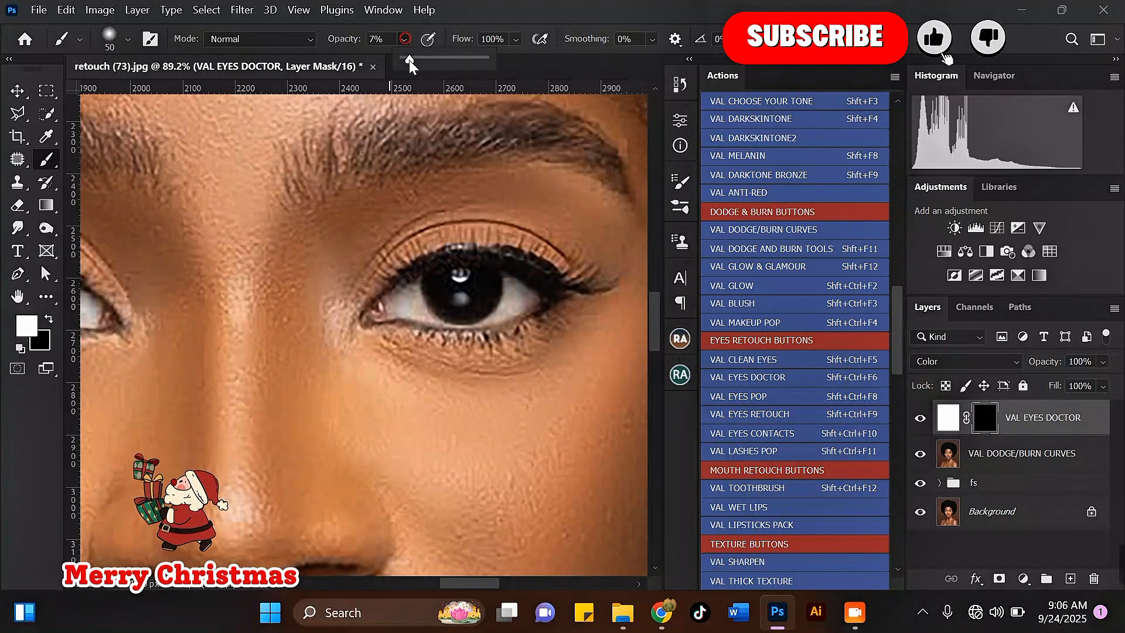
left_click(385, 306)
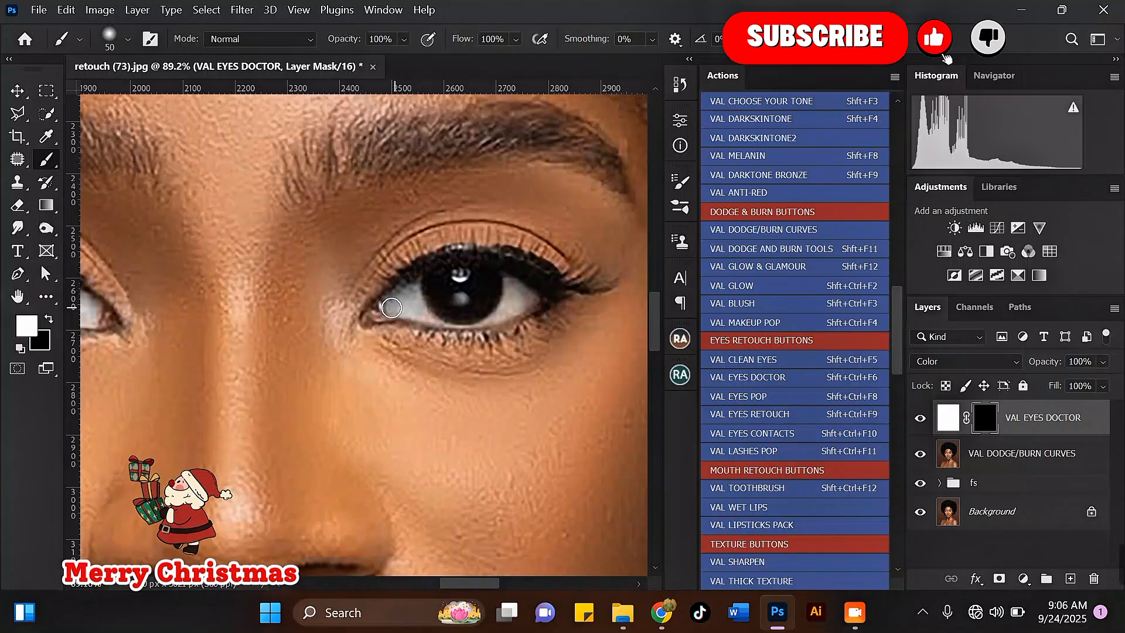
key("bracketleft")
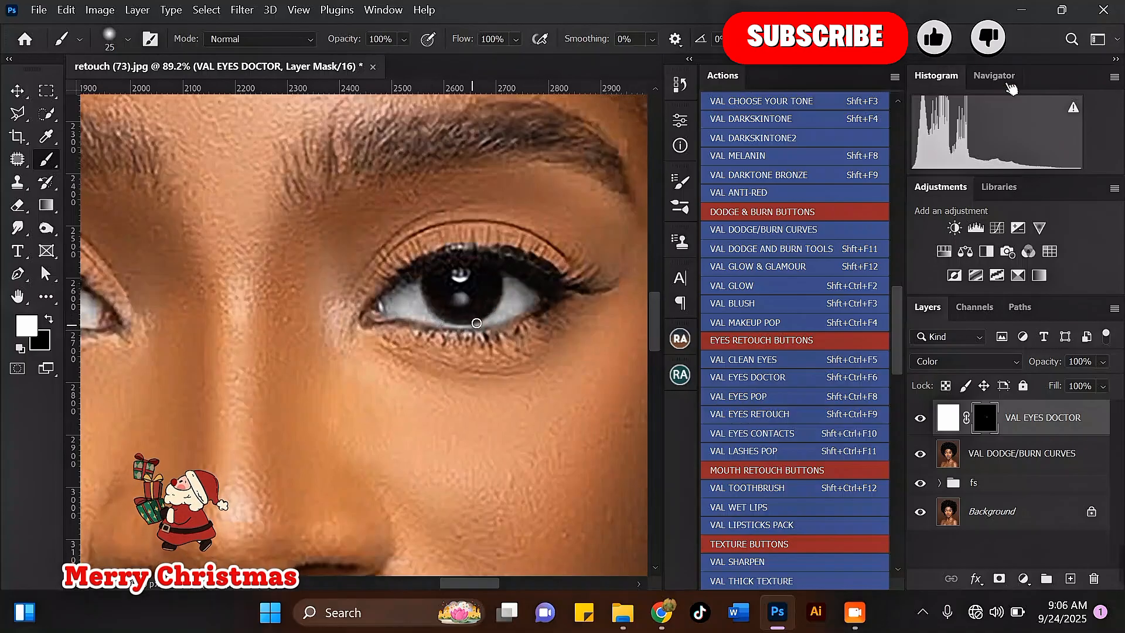
Whiten the subject's right eye on the VAL EYES DOCTOR mask with a 35 px white brush.
scroll(488, 293, "down", 11)
scroll(284, 273, "up", 10)
key("bracketright")
key("bracketright")
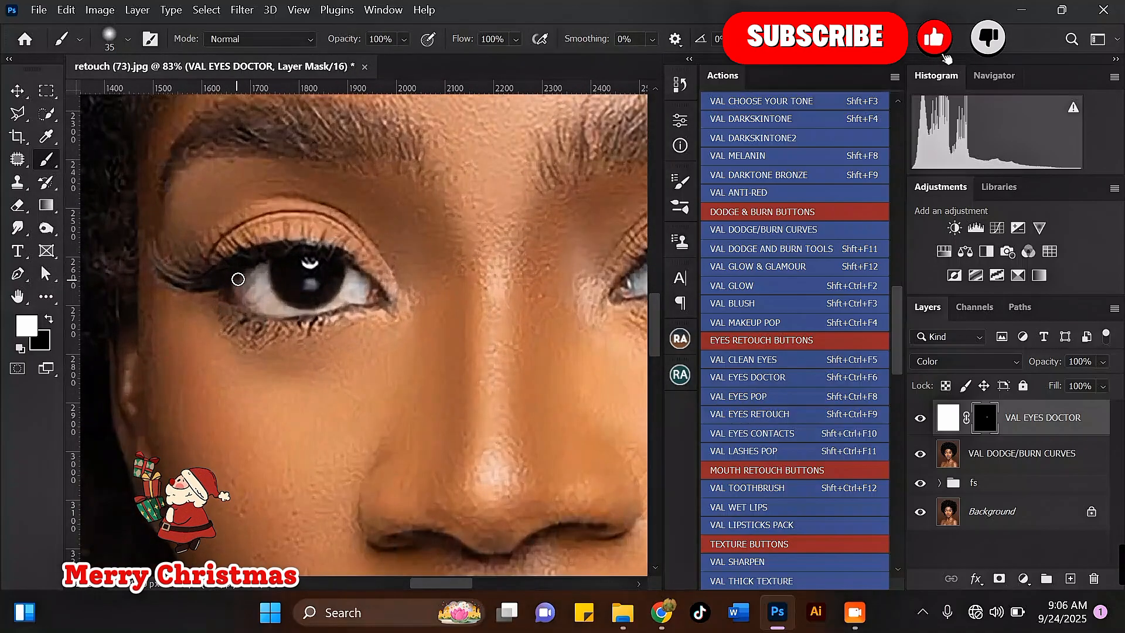
scroll(238, 280, "up", 1)
key("bracketright")
mouse_move(245, 290)
left_mouse_down()
mouse_move(267, 266)
mouse_move(274, 303)
mouse_move(300, 319)
mouse_move(252, 297)
left_mouse_up()
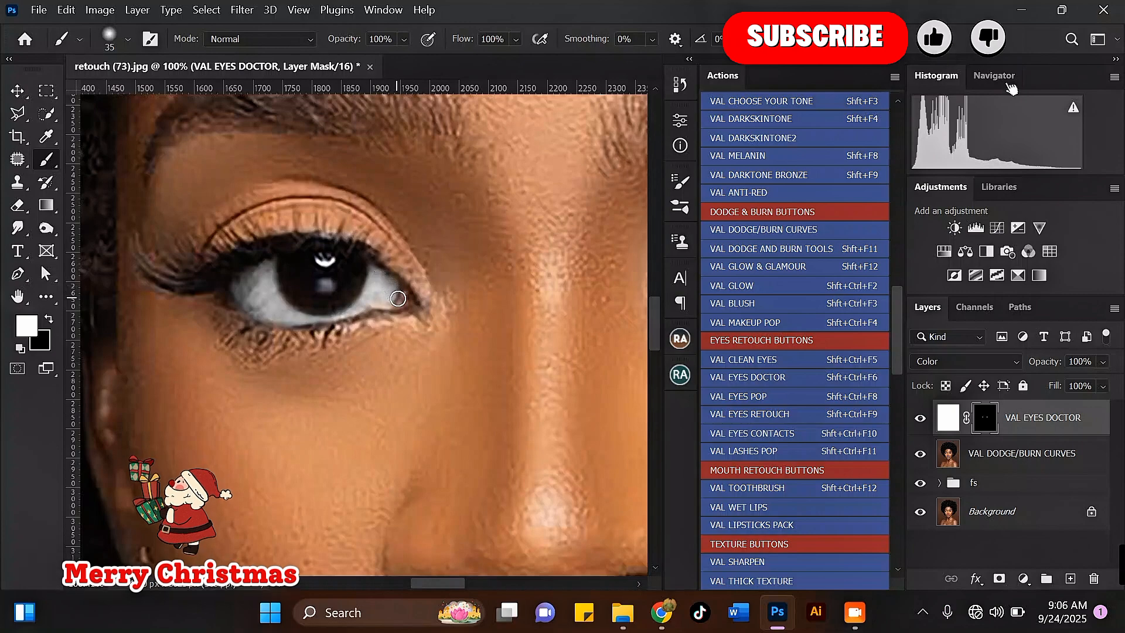
Run the VAL EYES RETOUCH action and continue through its messages to add the Eye Makeover group.
scroll(351, 281, "down", 8)
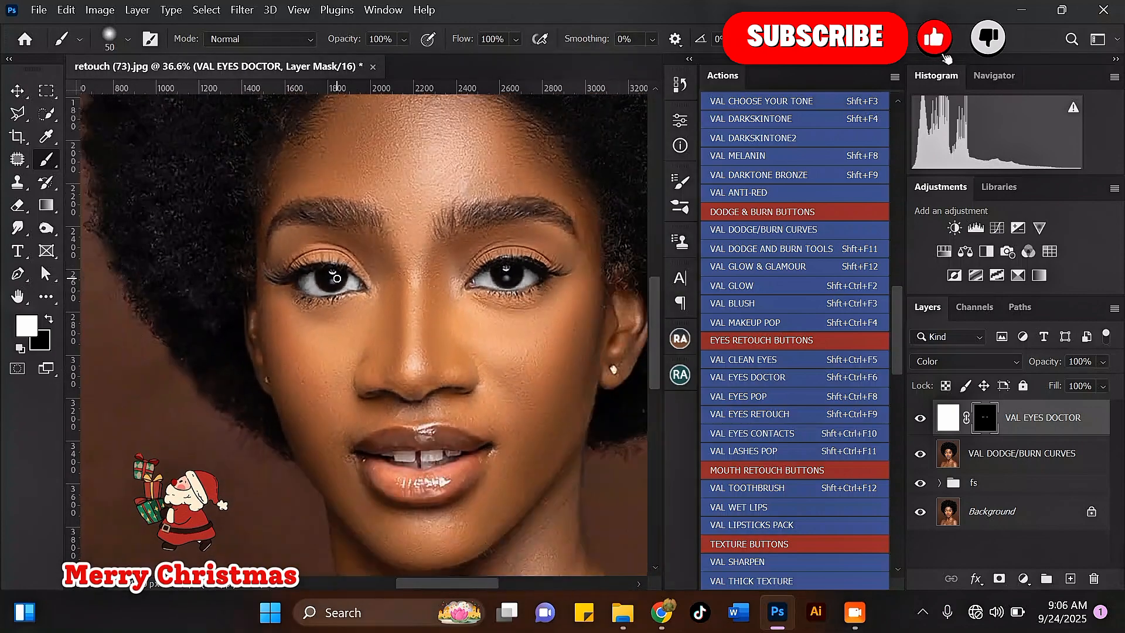
scroll(354, 286, "down", 2)
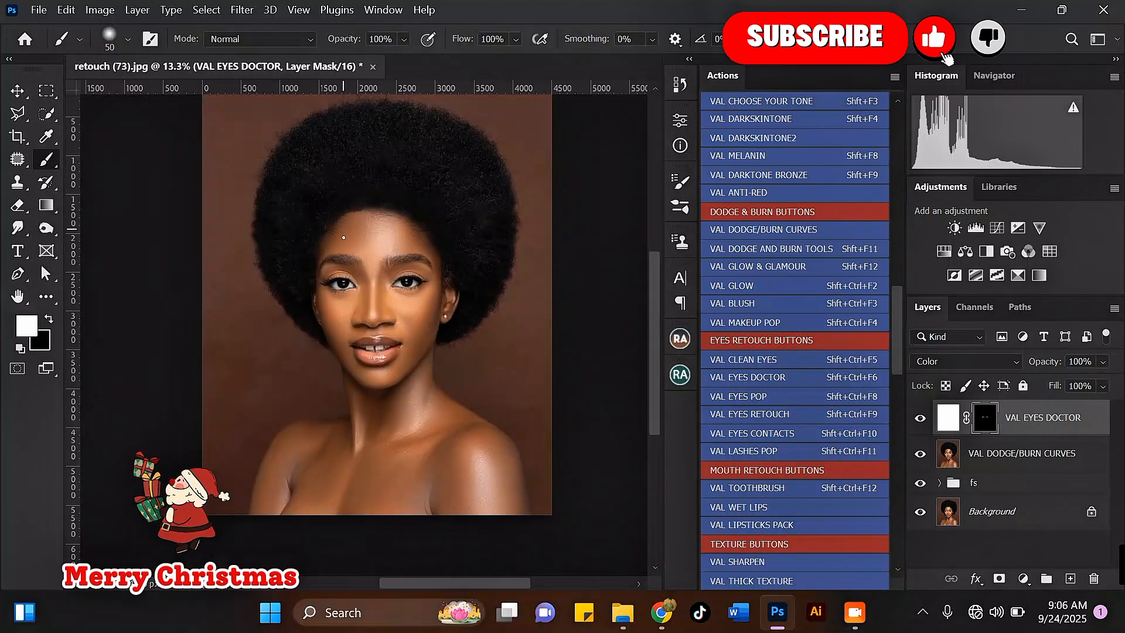
scroll(375, 258, "up", 2)
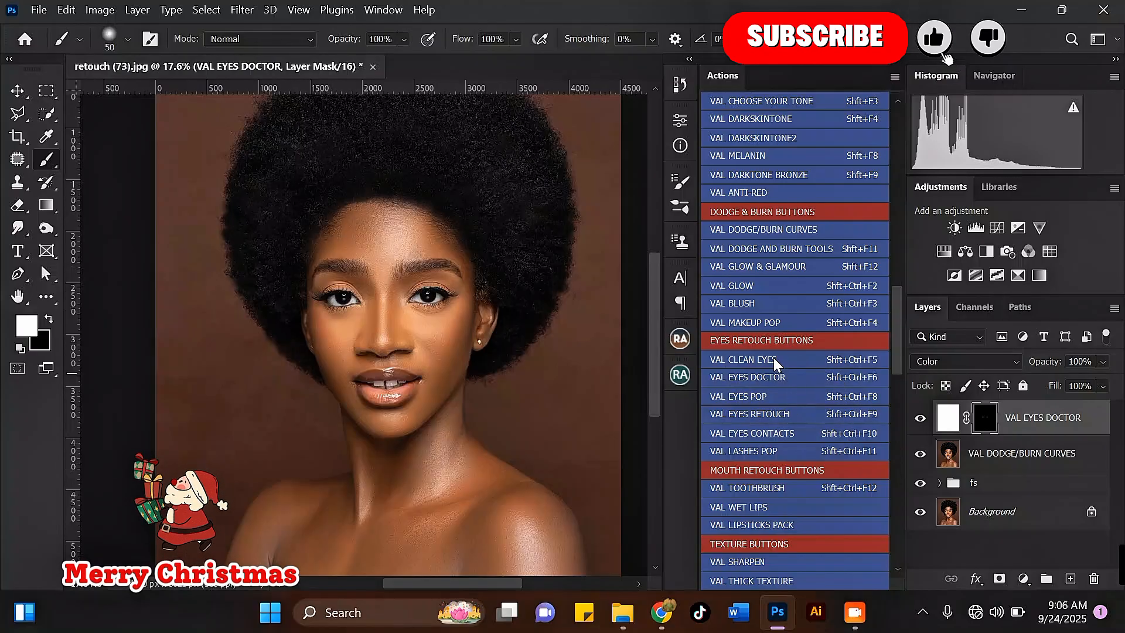
left_click(763, 414)
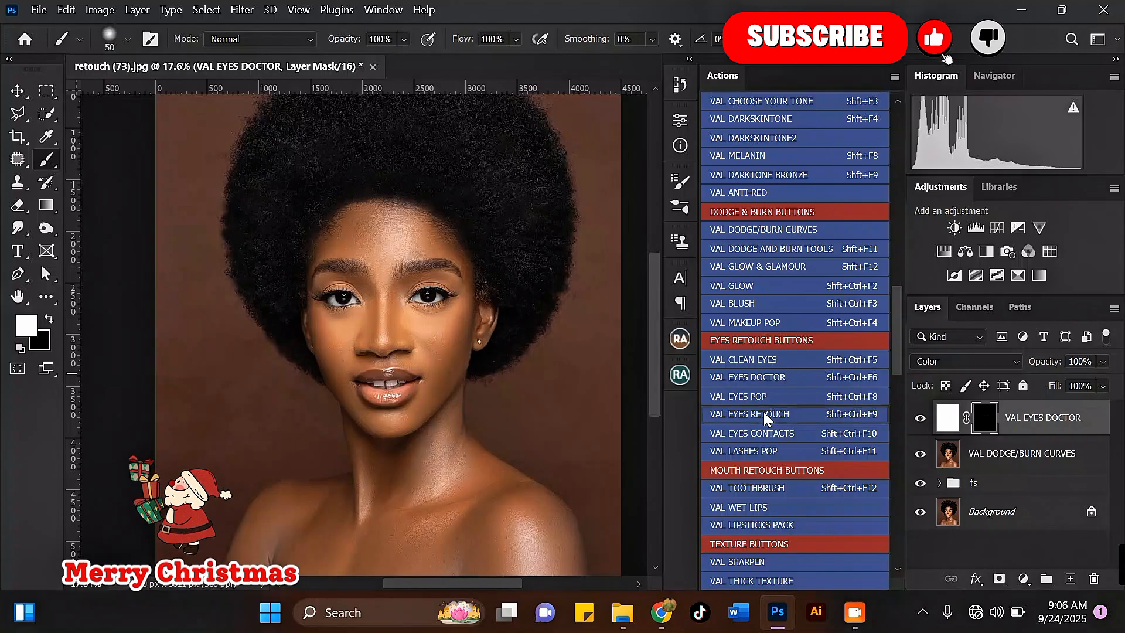
key("Return")
key("Return")
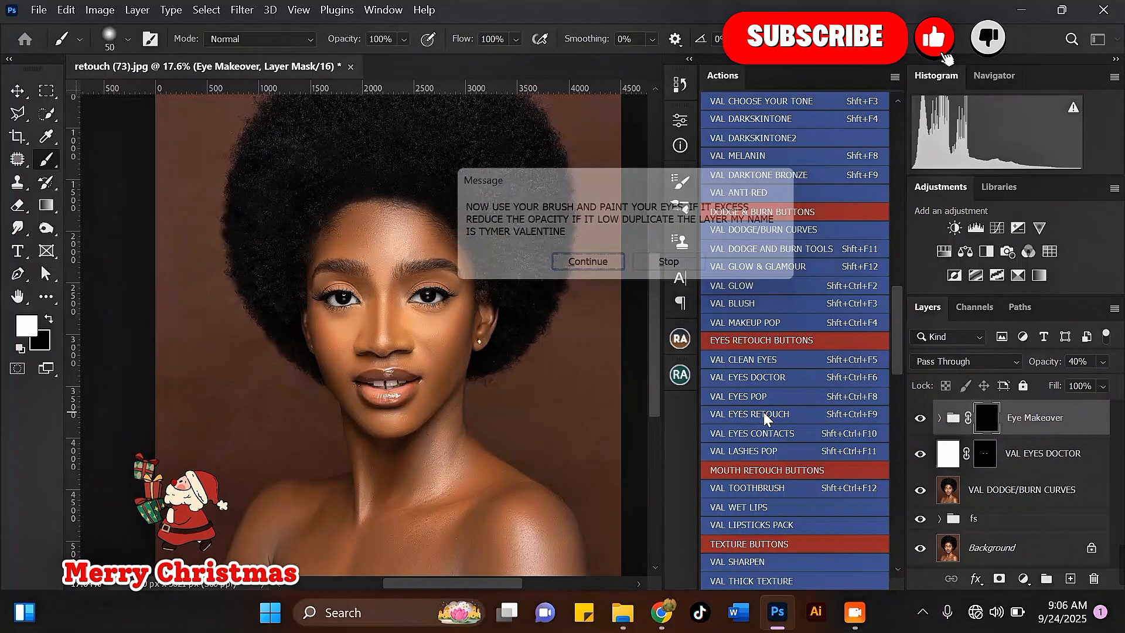
key("Return")
Paint over both eyes on the Eye Makeover mask with a 125 px white brush.
scroll(354, 307, "up", 5)
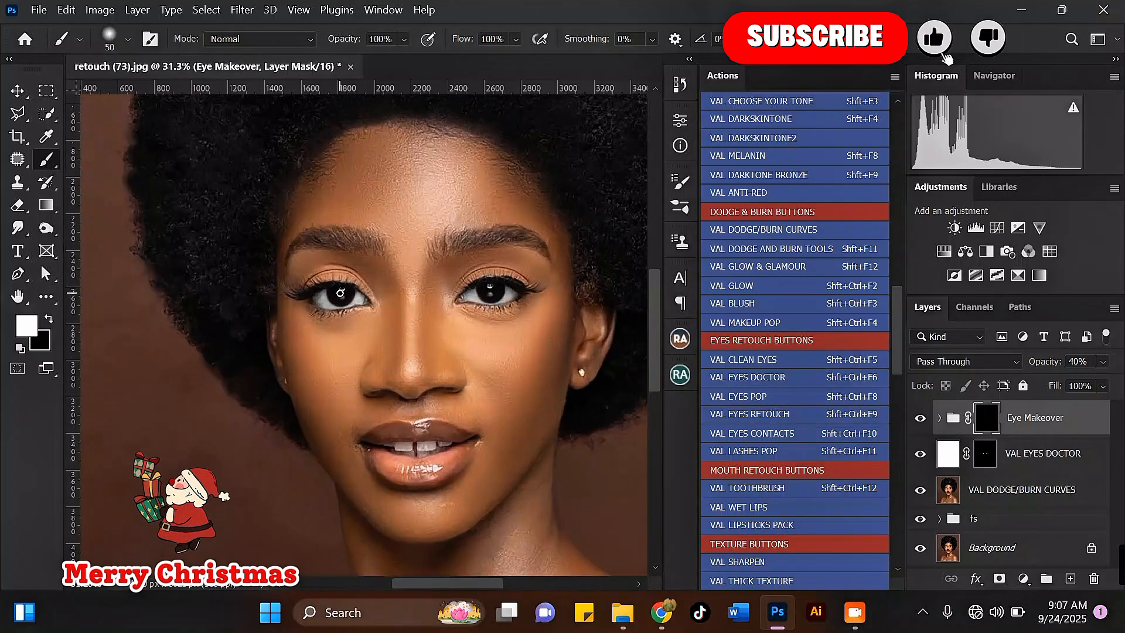
key("bracketright")
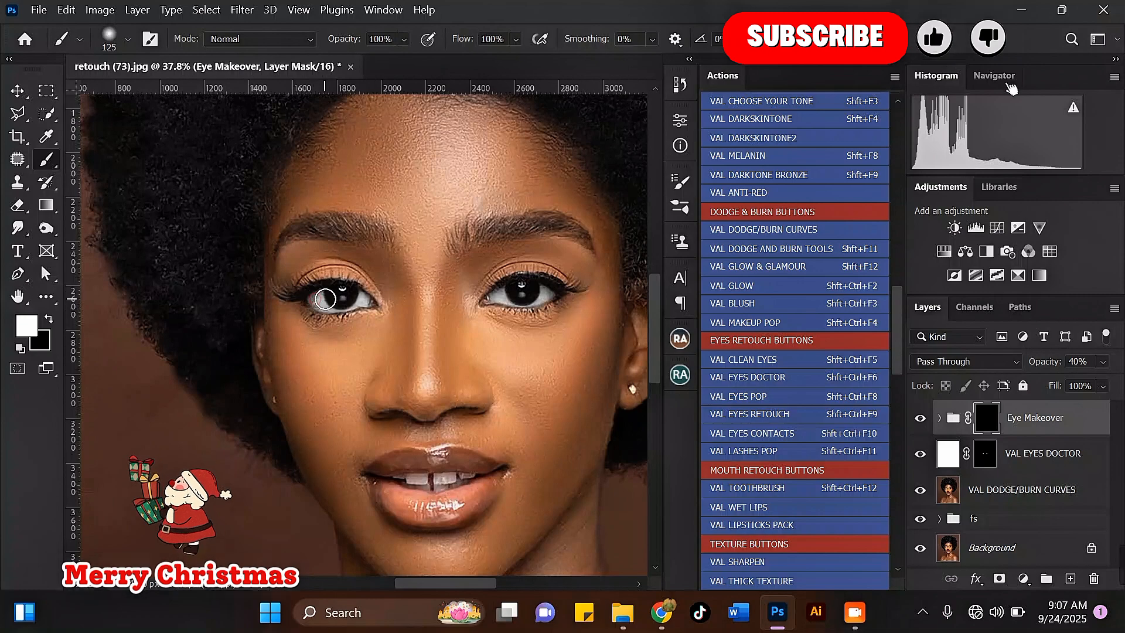
left_click(362, 299)
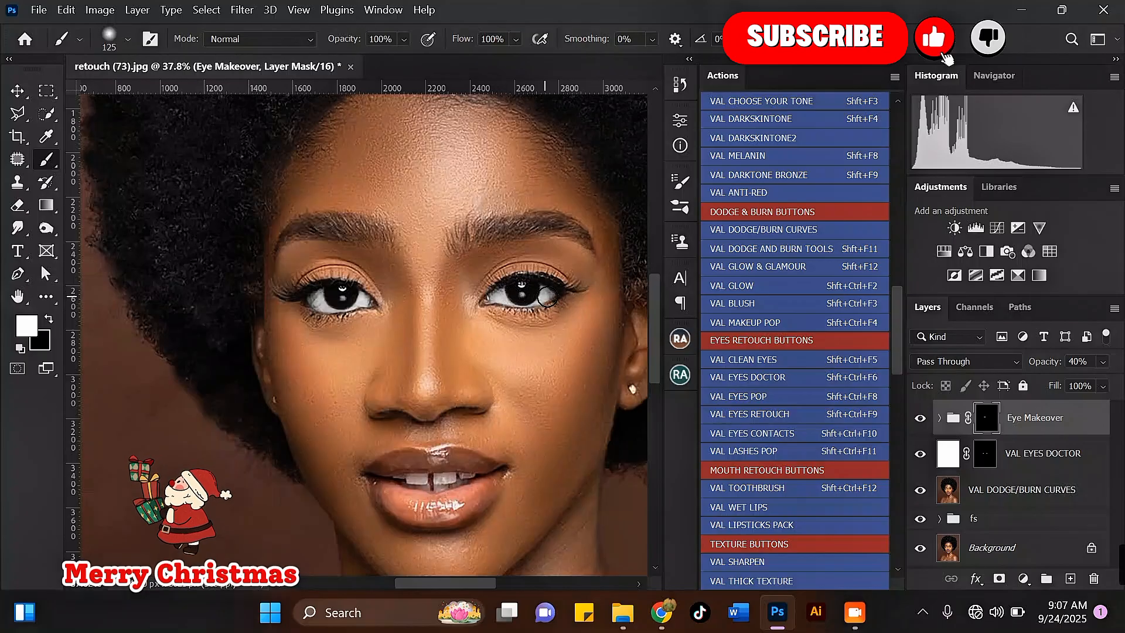
scroll(522, 296, "down", 1)
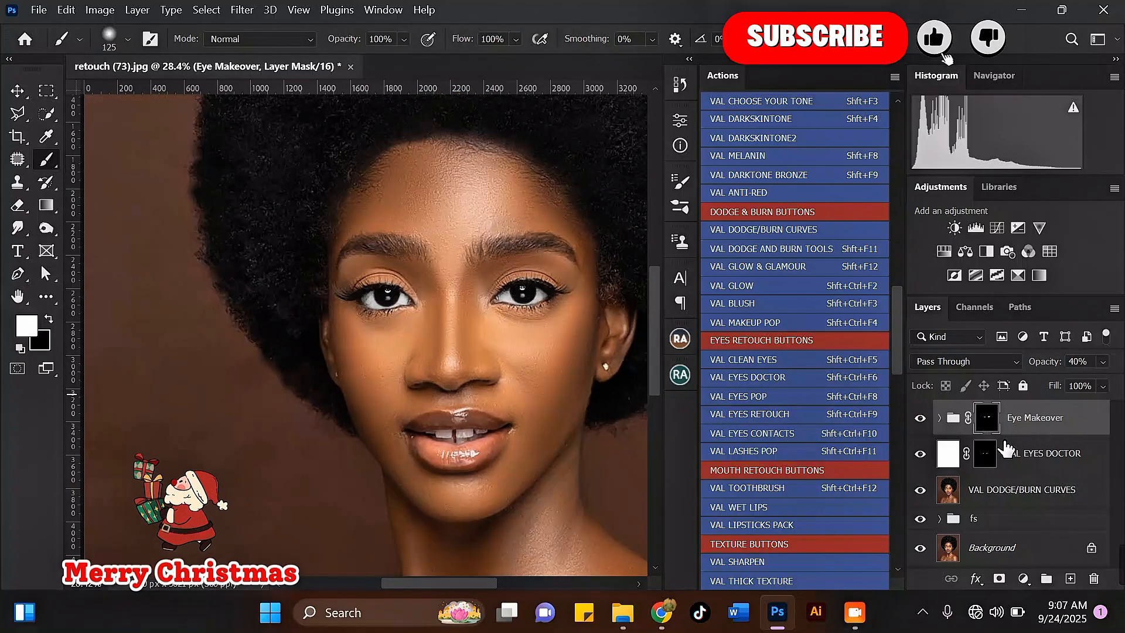
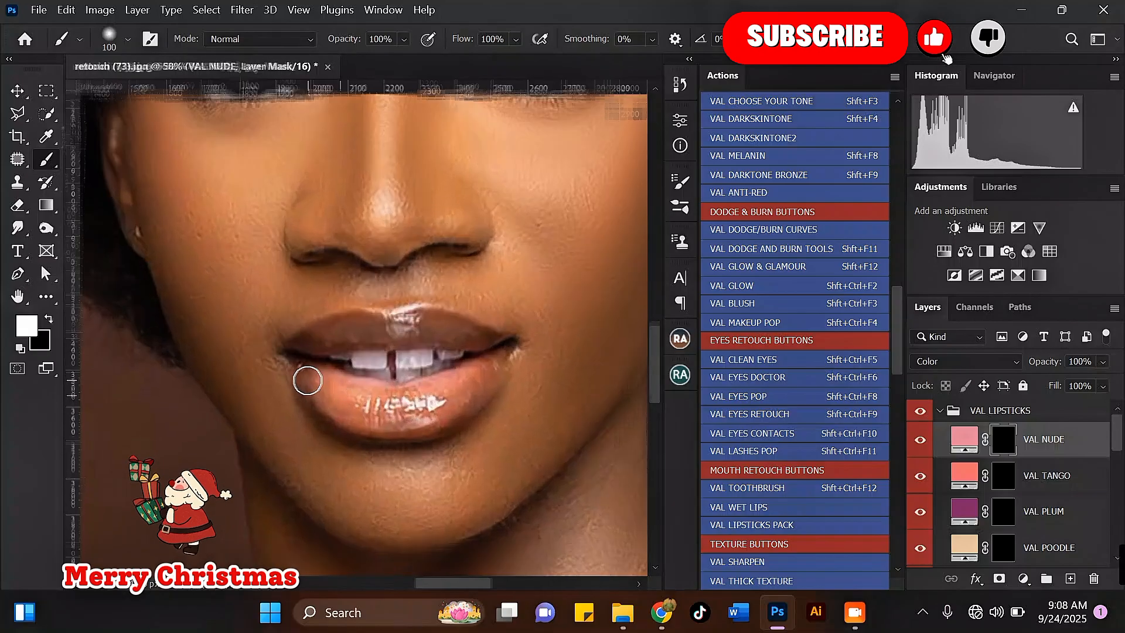
Paint the VAL NUDE lipstick over the lower and upper lips on its mask, reducing the brush to 80 px.
mouse_move(311, 371)
left_mouse_down()
mouse_move(372, 404)
mouse_move(424, 405)
mouse_move(462, 398)
mouse_move(499, 364)
mouse_move(430, 392)
mouse_move(463, 390)
mouse_move(447, 415)
mouse_move(403, 422)
mouse_move(343, 413)
mouse_move(315, 377)
left_mouse_up()
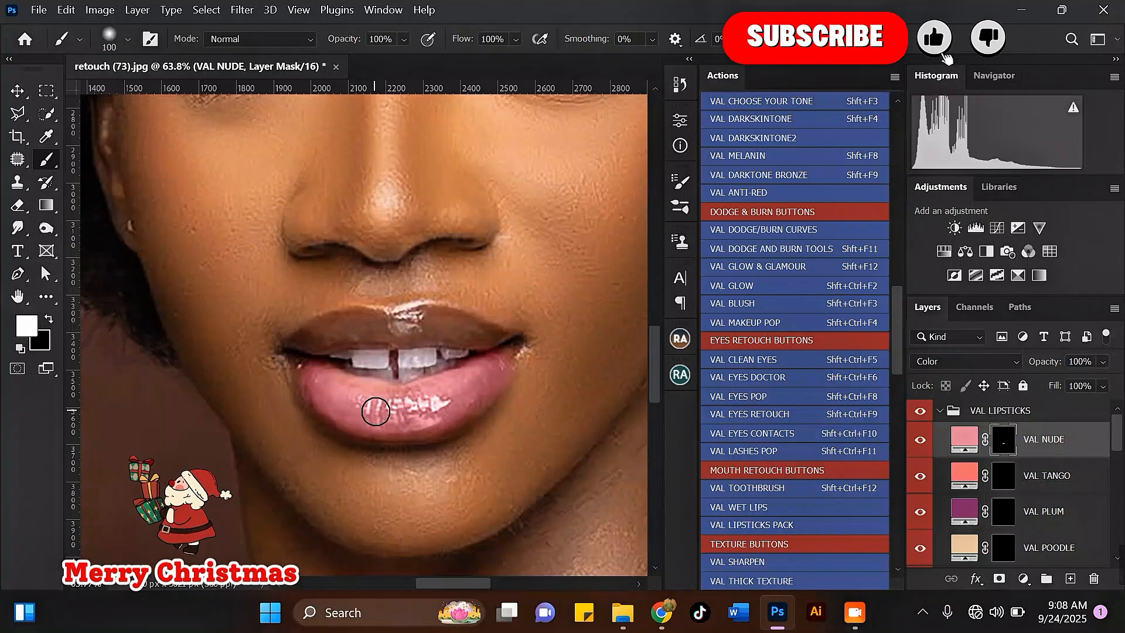
key("bracketleft")
key("bracketleft")
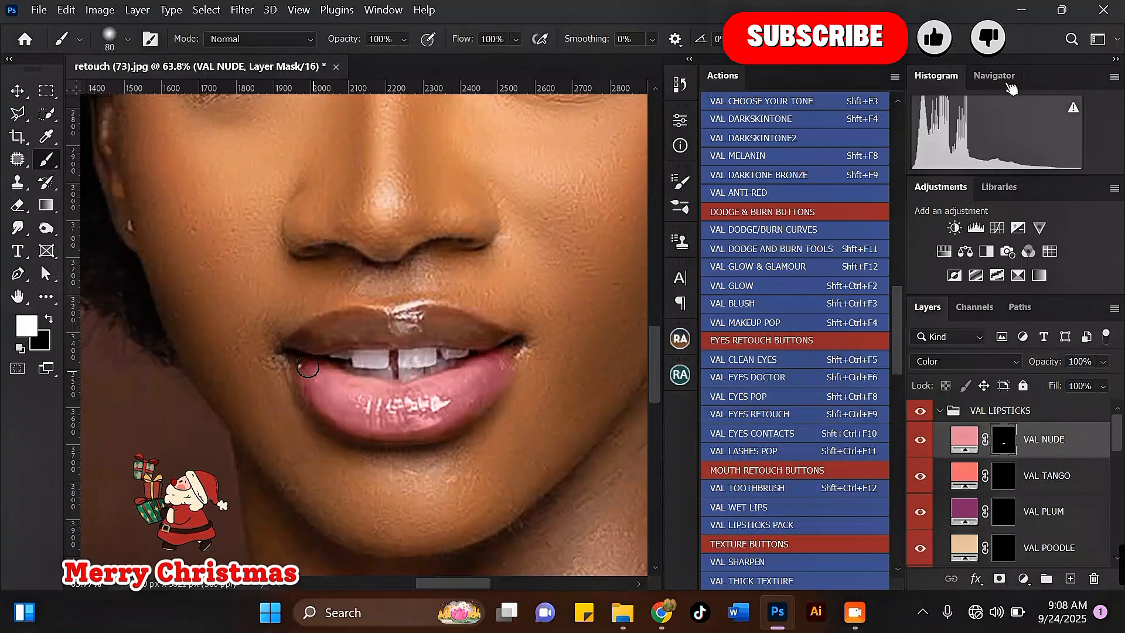
mouse_move(484, 350)
left_mouse_down()
mouse_move(490, 336)
mouse_move(447, 324)
mouse_move(364, 319)
mouse_move(490, 337)
mouse_move(334, 329)
mouse_move(299, 347)
mouse_move(356, 328)
mouse_move(432, 328)
mouse_move(371, 319)
mouse_move(330, 326)
mouse_move(444, 318)
mouse_move(502, 341)
left_mouse_up()
scroll(464, 339, "down", 1)
scroll(464, 339, "down", 4)
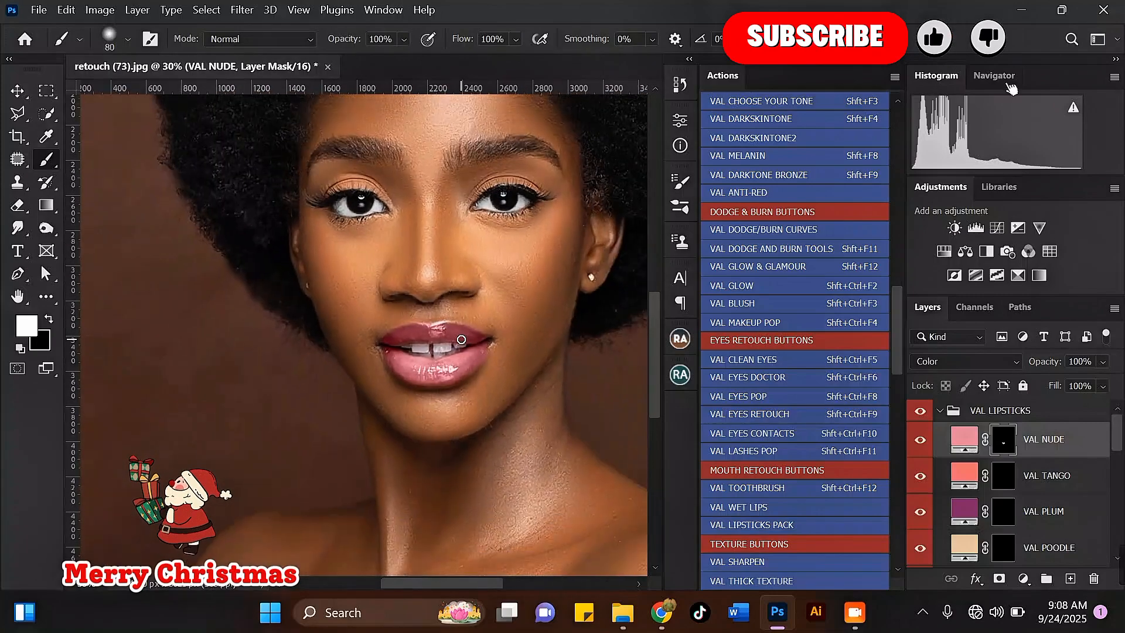
scroll(519, 305, "up", 2)
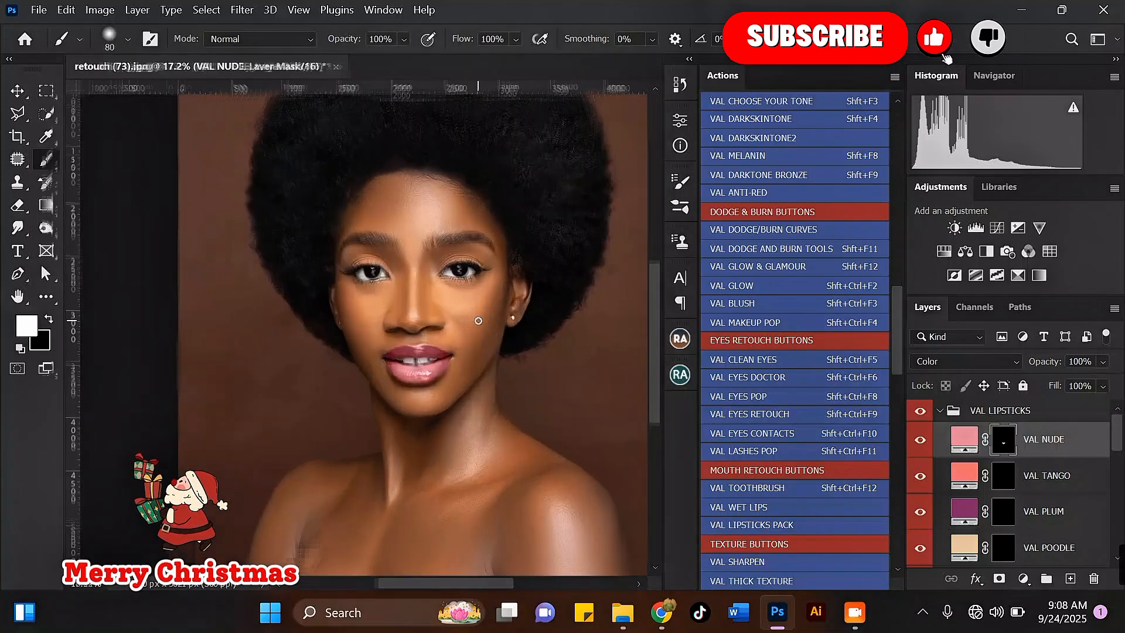
Lower the VAL NUDE layer's opacity to 53%.
left_click(1102, 362)
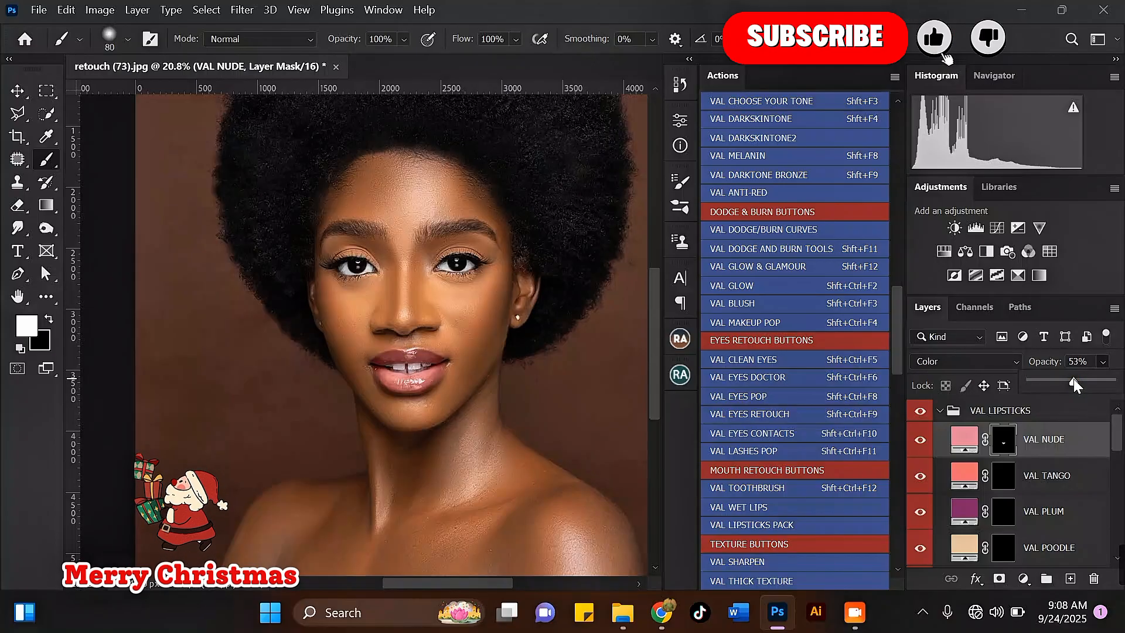
left_click(1074, 379)
scroll(346, 206, "down", 1)
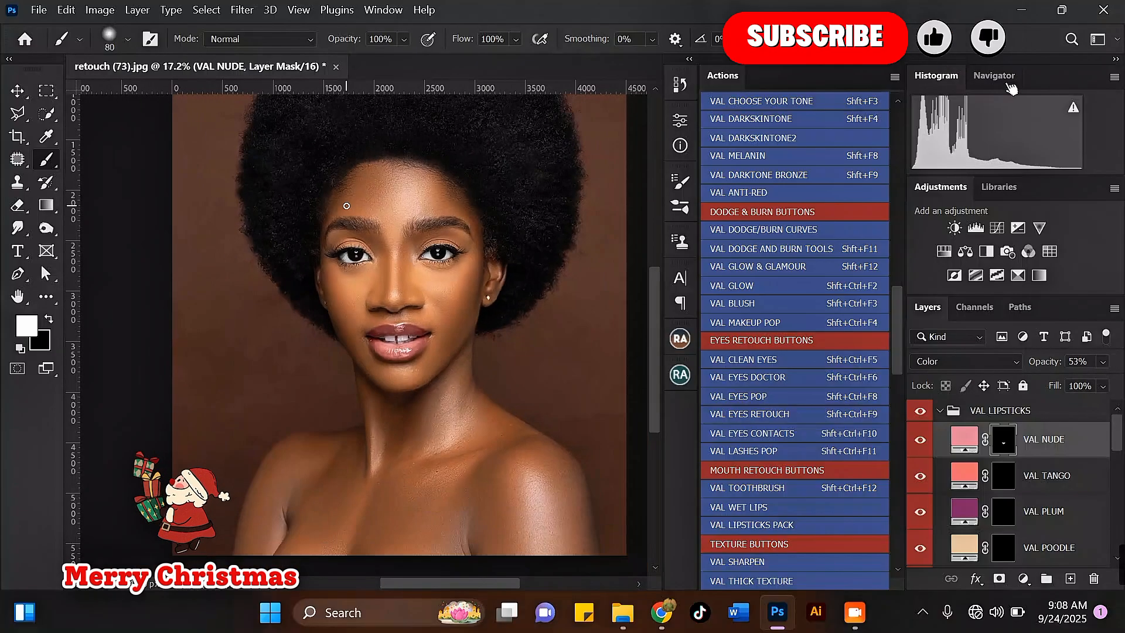
Paint VAL TANGO color over both upper eyelids on its layer mask with the white brush at 42% opacity.
scroll(345, 219, "up", 1)
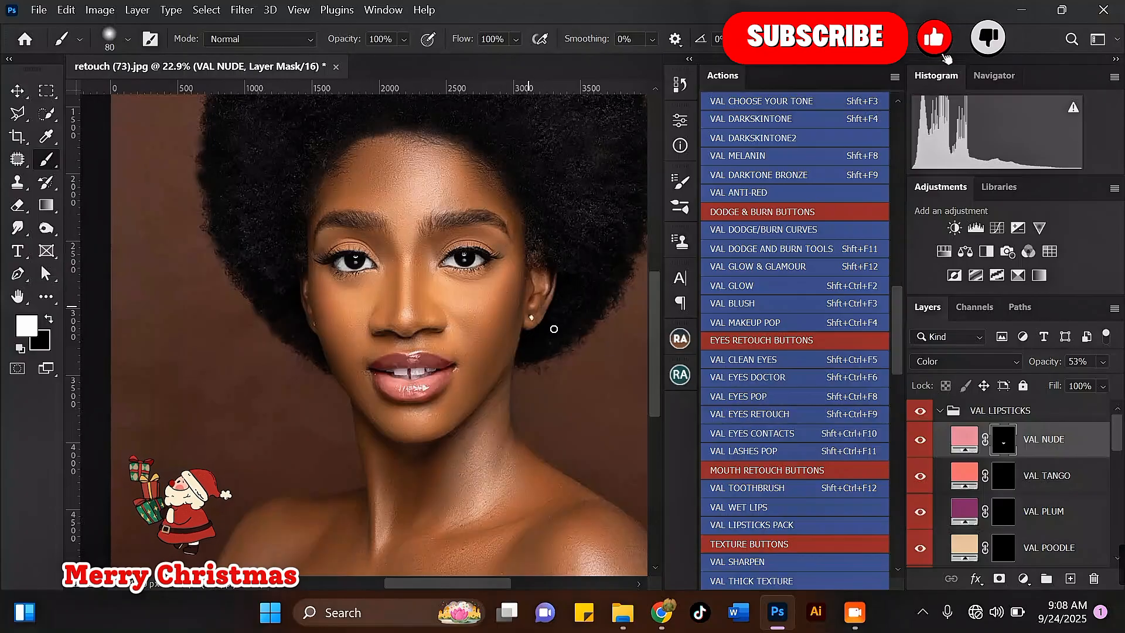
scroll(413, 252, "up", 3)
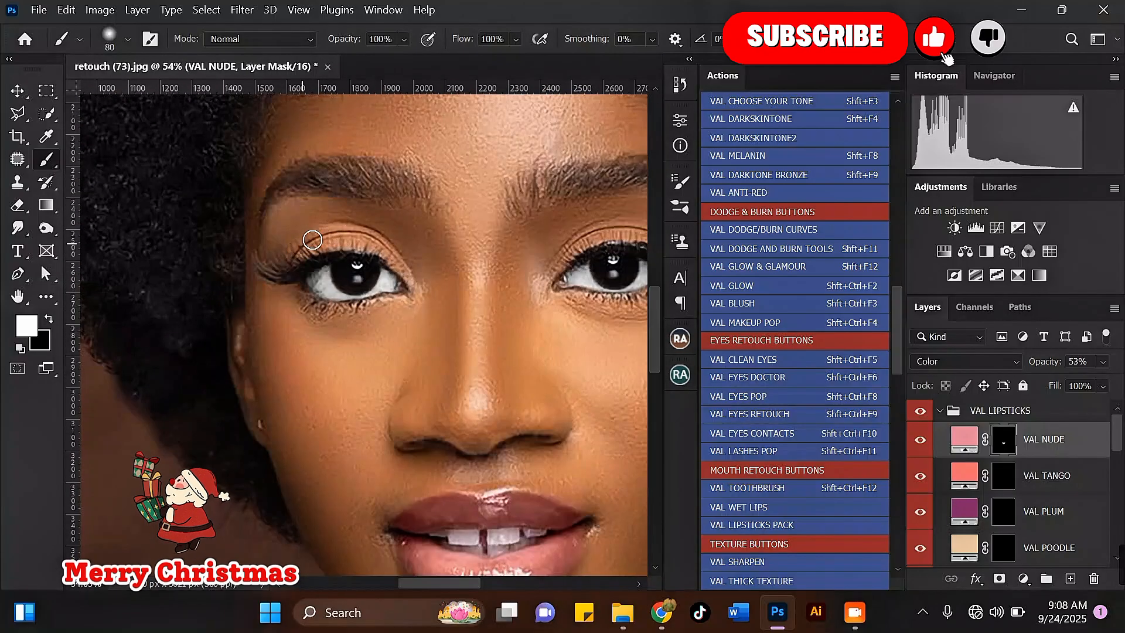
scroll(352, 276, "down", 1)
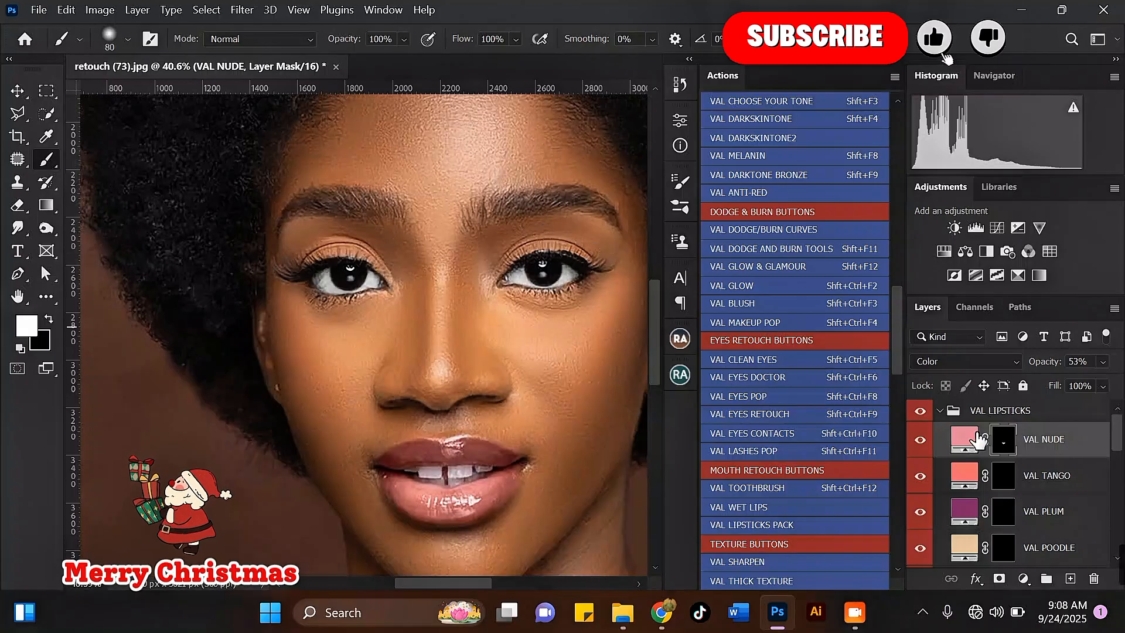
left_click(1005, 484)
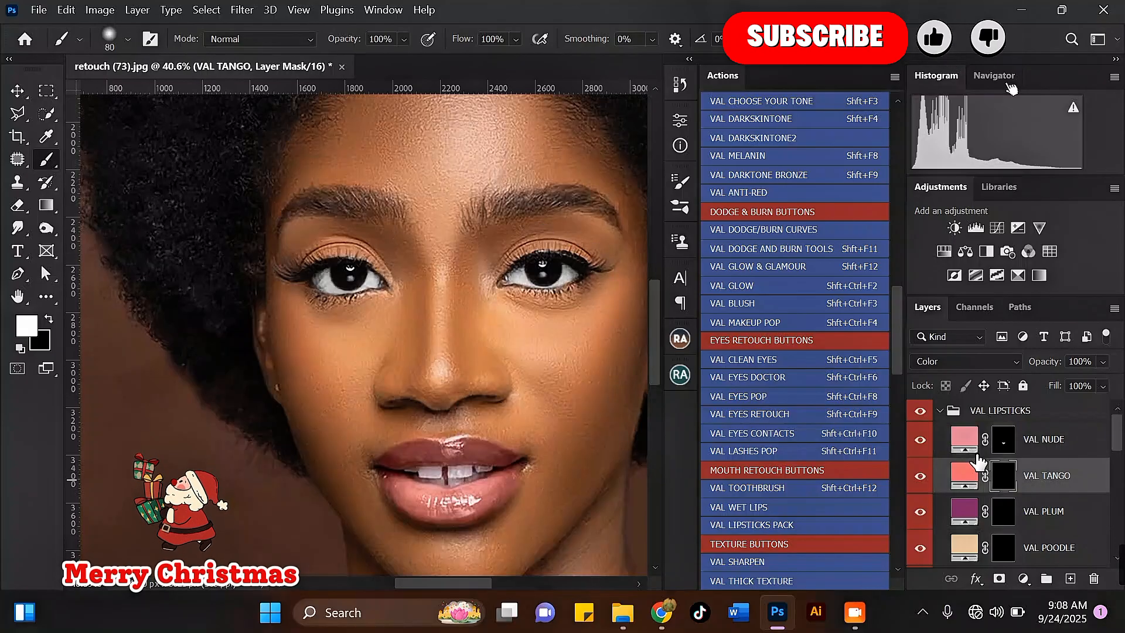
left_click(403, 39)
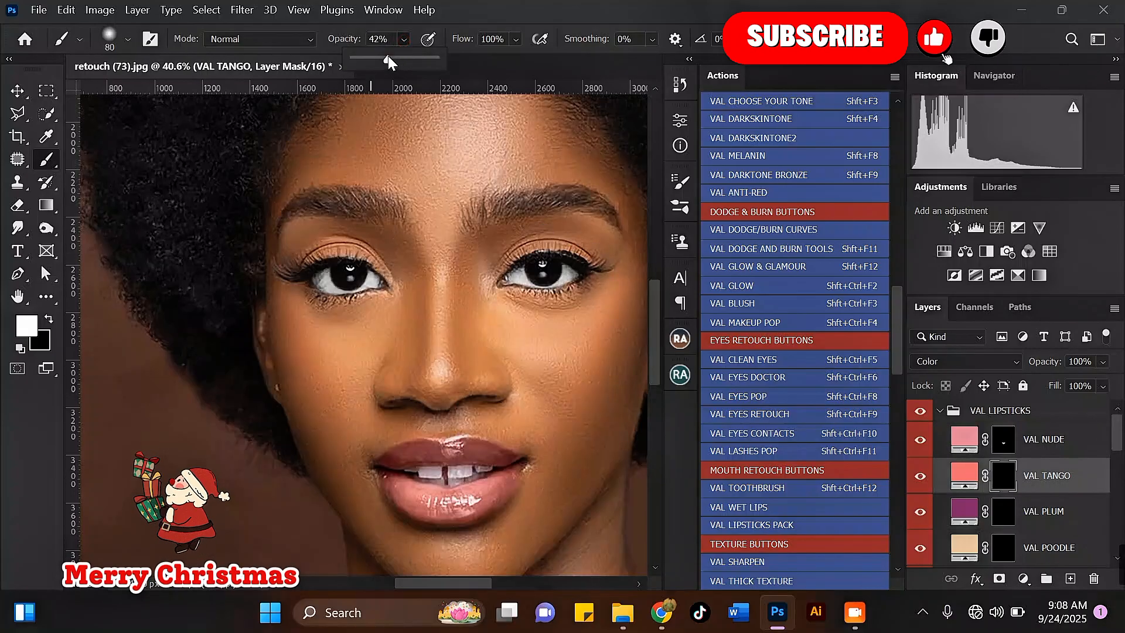
left_click(1035, 434)
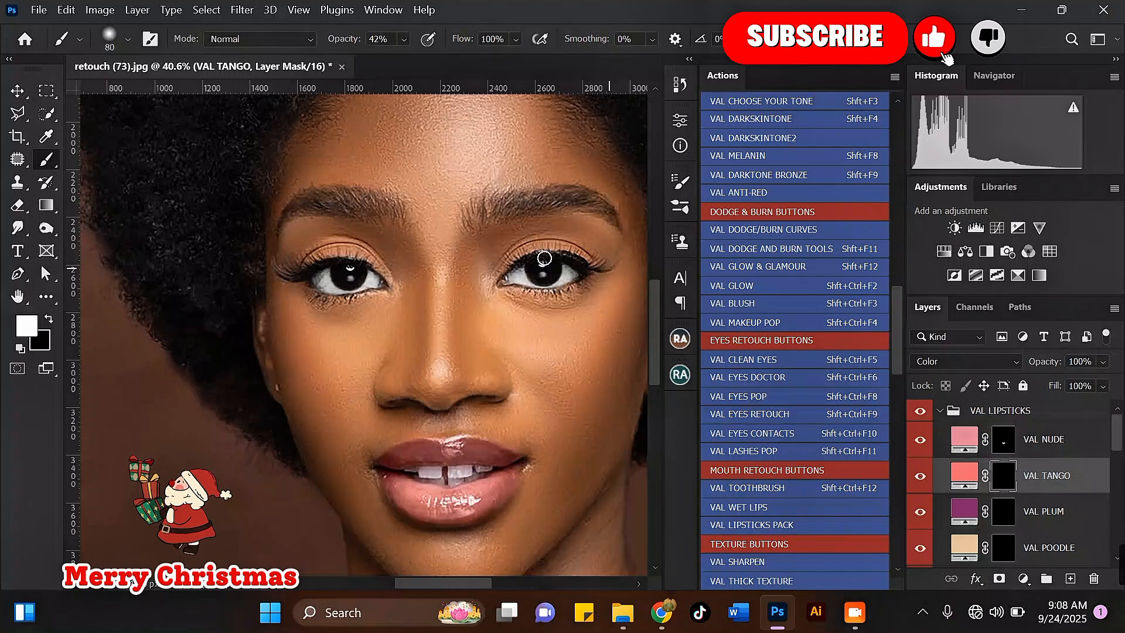
scroll(315, 257, "up", 2)
mouse_move(296, 258)
left_mouse_down()
mouse_move(328, 241)
mouse_move(372, 246)
mouse_move(407, 279)
mouse_move(352, 236)
left_mouse_up()
scroll(258, 251, "down", 3)
scroll(454, 271, "up", 4)
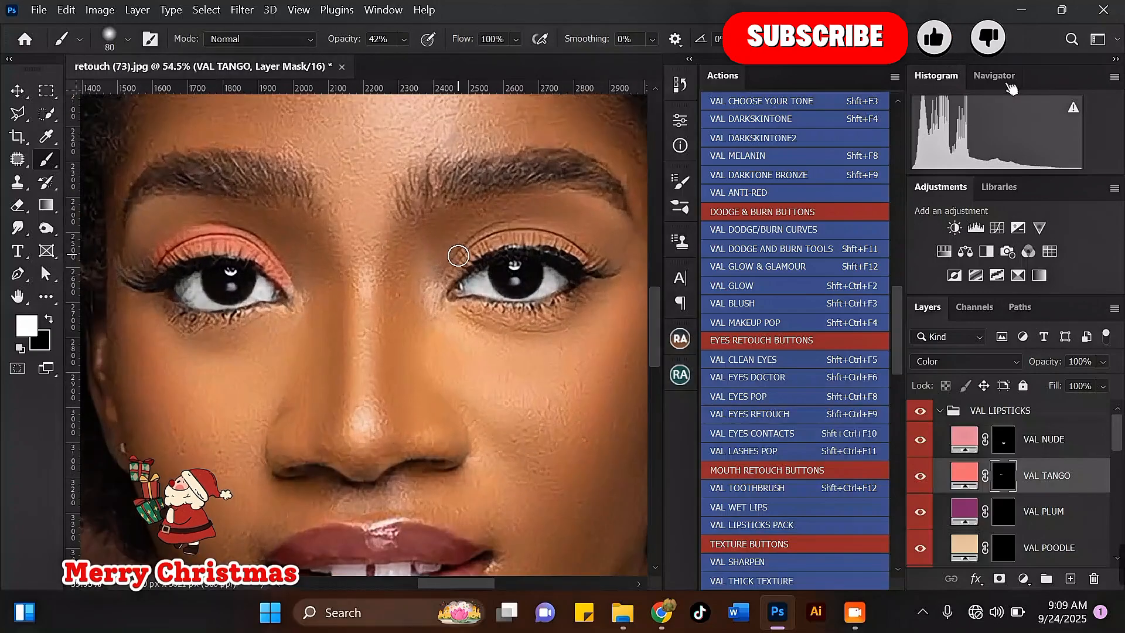
mouse_move(453, 271)
left_mouse_down()
mouse_move(501, 233)
mouse_move(550, 232)
mouse_move(590, 256)
mouse_move(508, 241)
mouse_move(448, 279)
left_mouse_up()
scroll(448, 279, "down", 4)
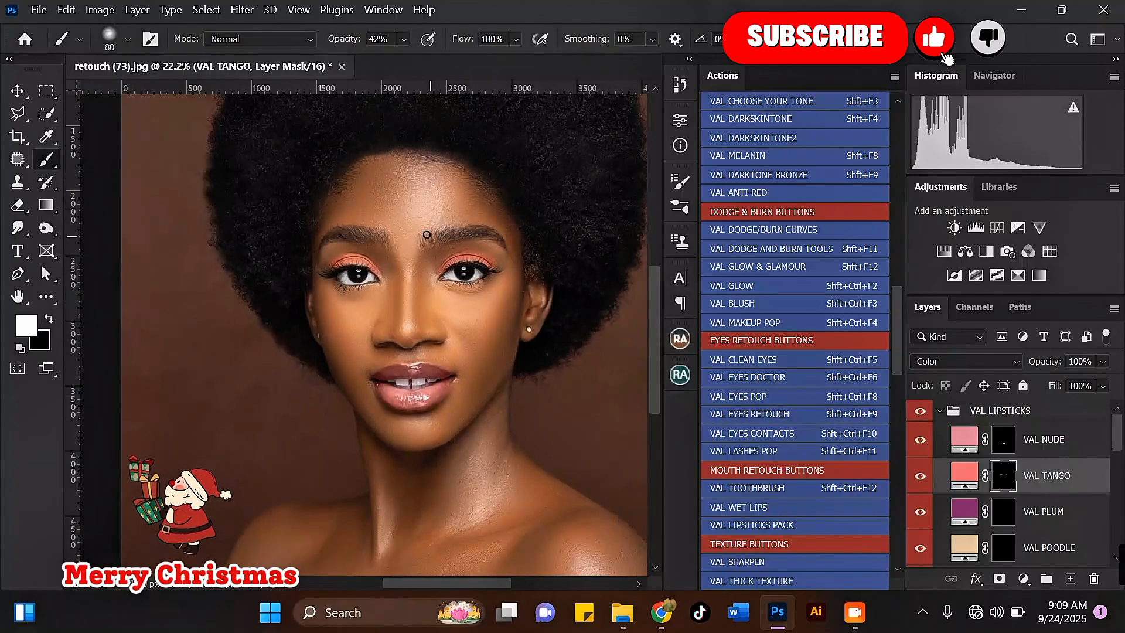
Lower the VAL TANGO layer's opacity to 49%.
left_click(1102, 362)
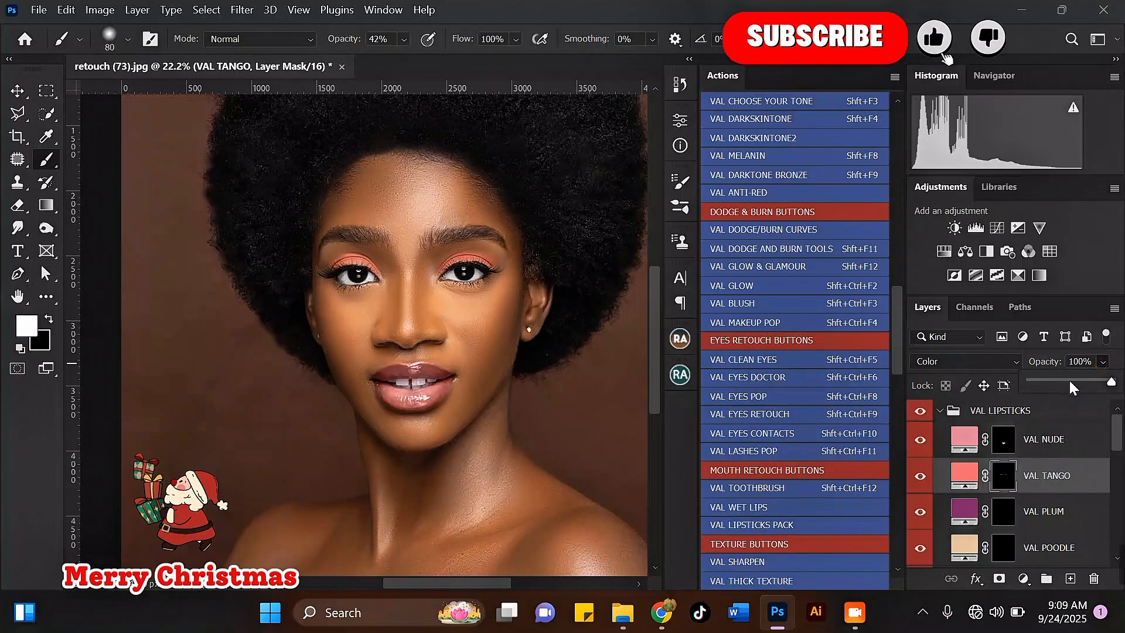
left_click(1070, 381)
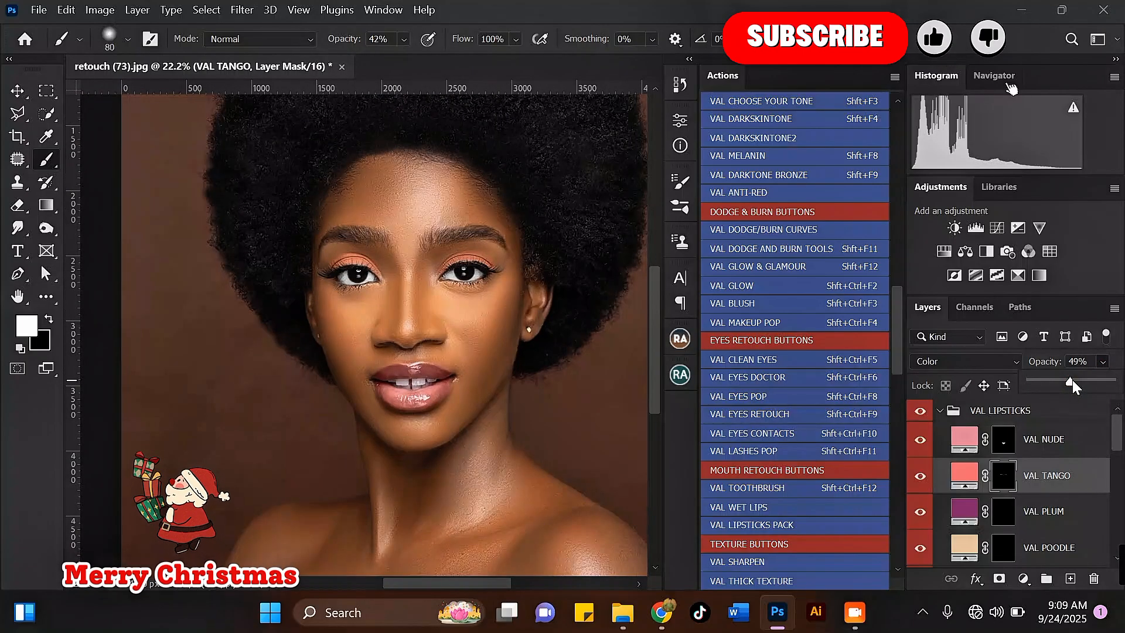
scroll(619, 214, "down", 3)
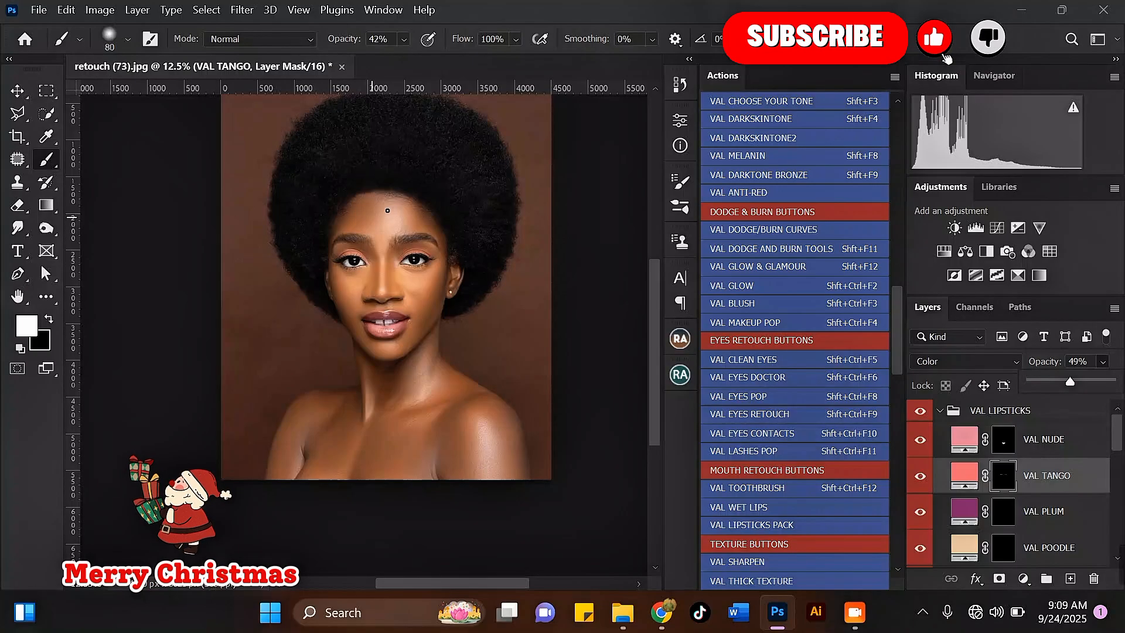
Collapse the VAL LIPSTICKS group and stamp all visible layers into a new layer above it.
left_click(940, 413)
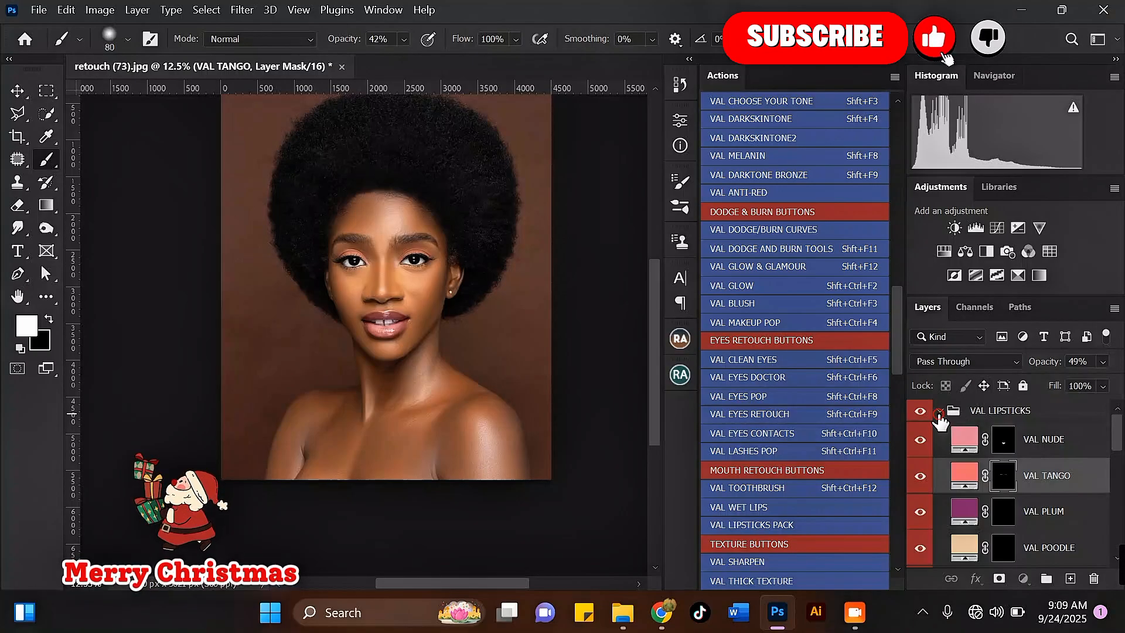
left_click(939, 410)
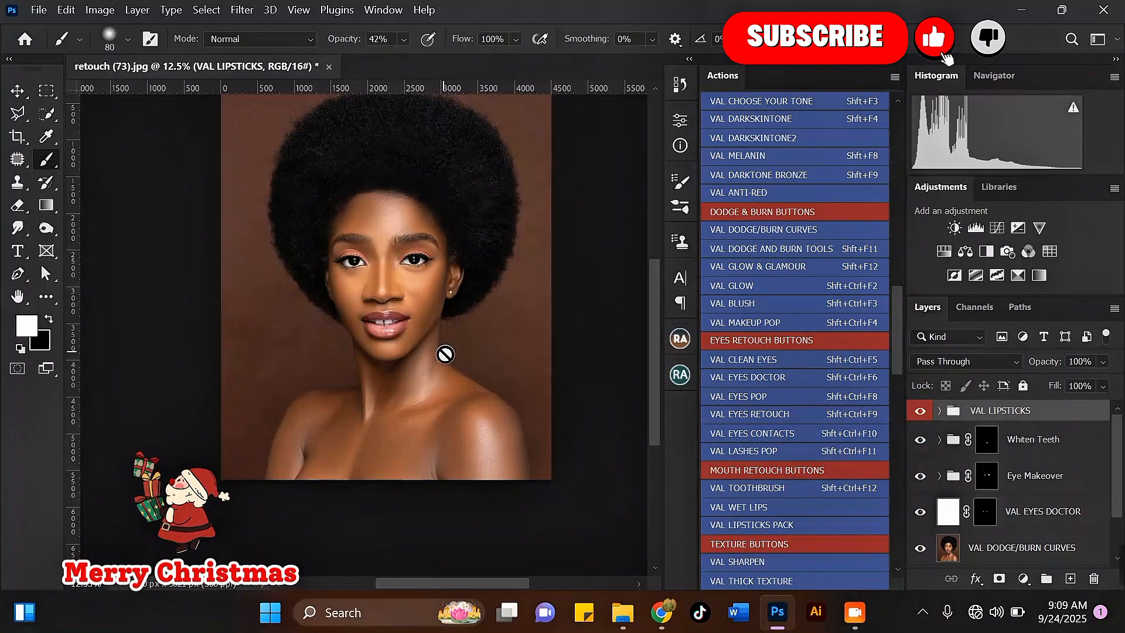
scroll(445, 353, "down", 3)
scroll(413, 356, "up", 3)
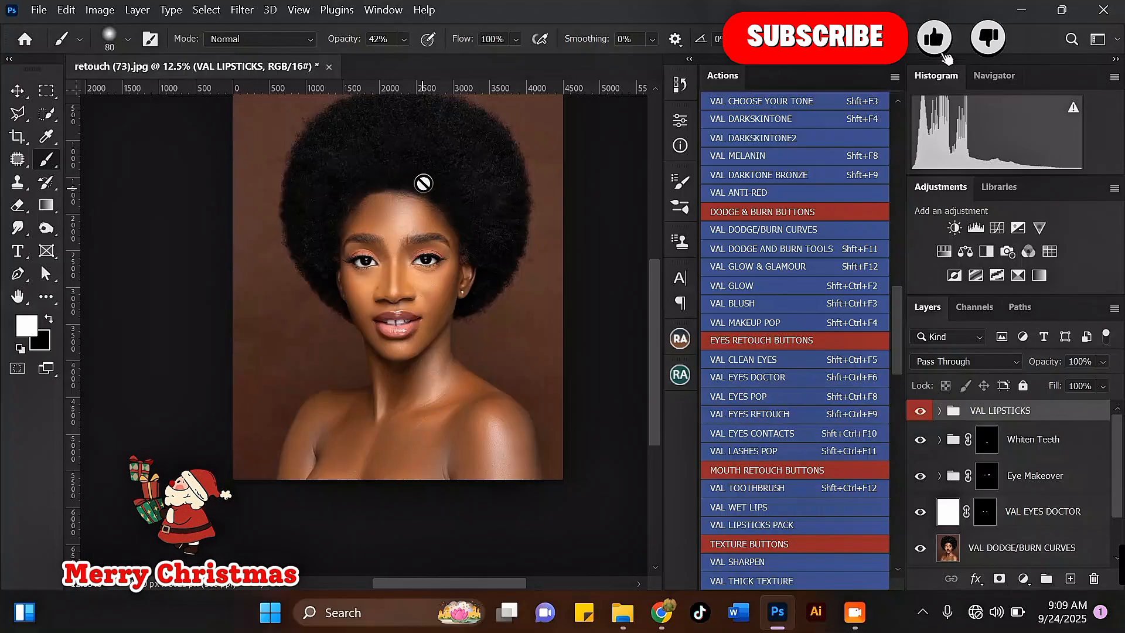
scroll(428, 185, "up", 3)
scroll(449, 246, "down", 3)
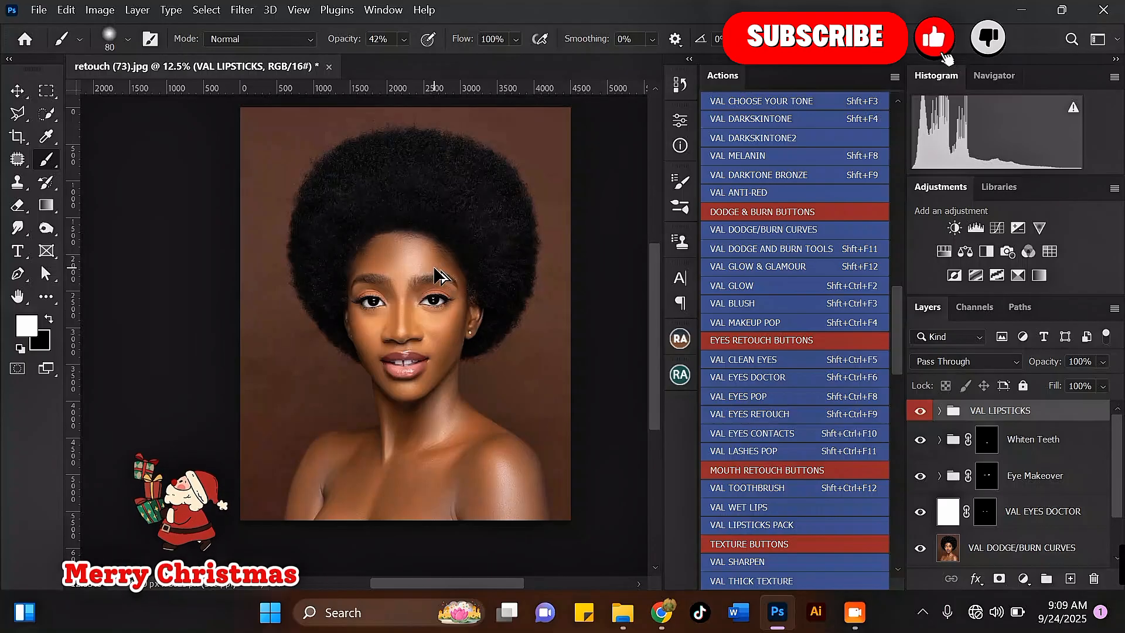
key("ctrl+shift+alt+e")
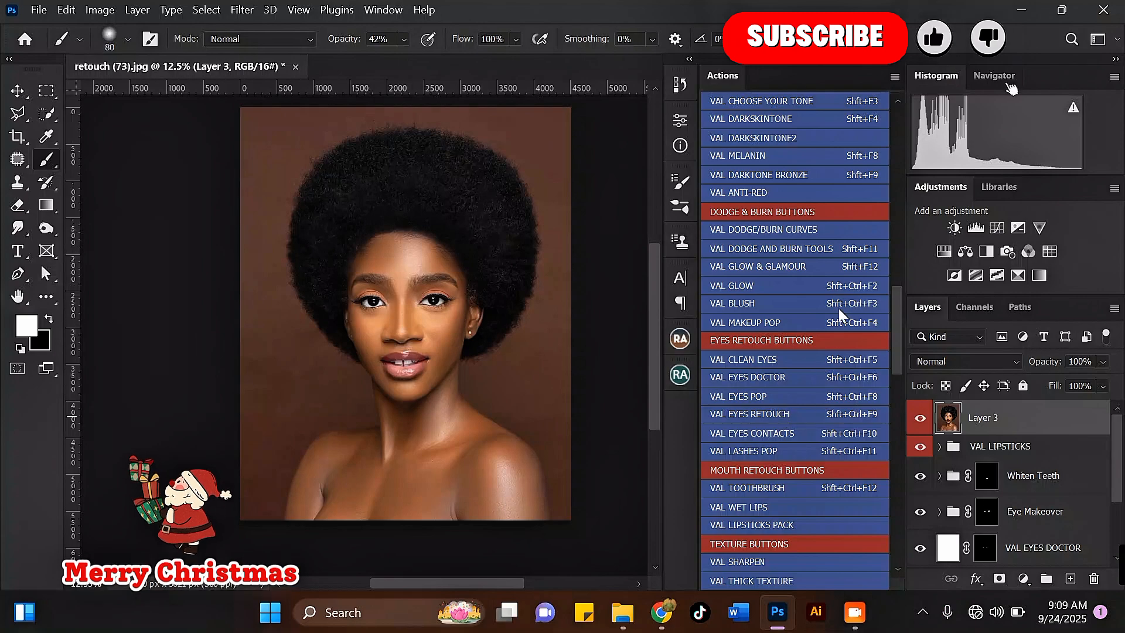
Try the Val deep bronze skin tone action on the stamped layer, continuing through its messages.
left_click_drag(898, 353, 875, 255)
scroll(876, 257, "up", 5)
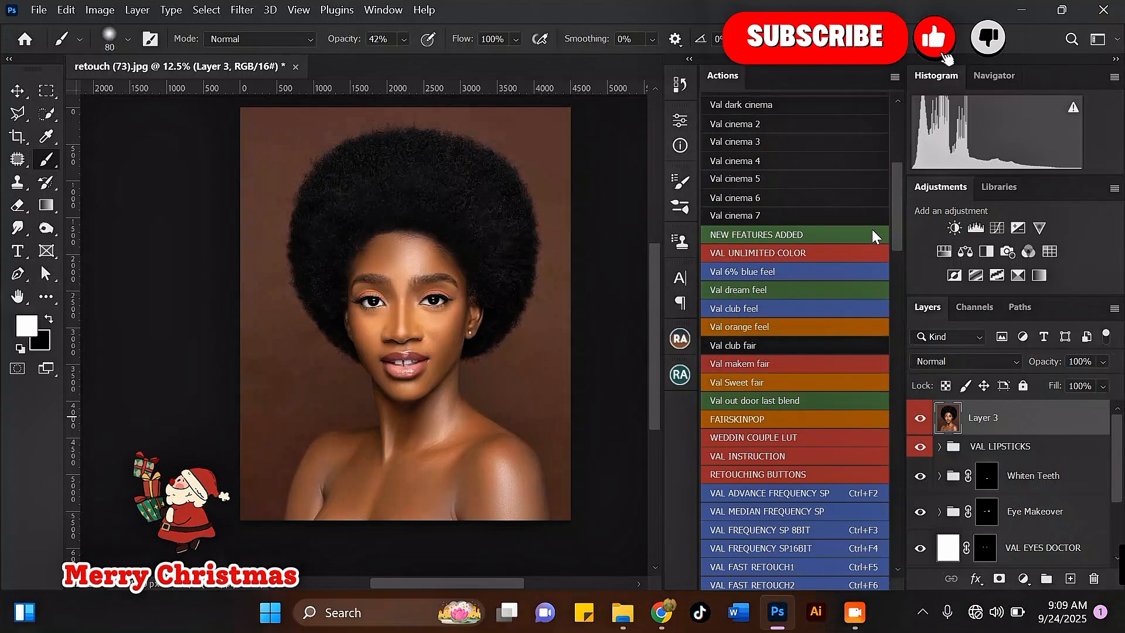
scroll(872, 216, "up", 3)
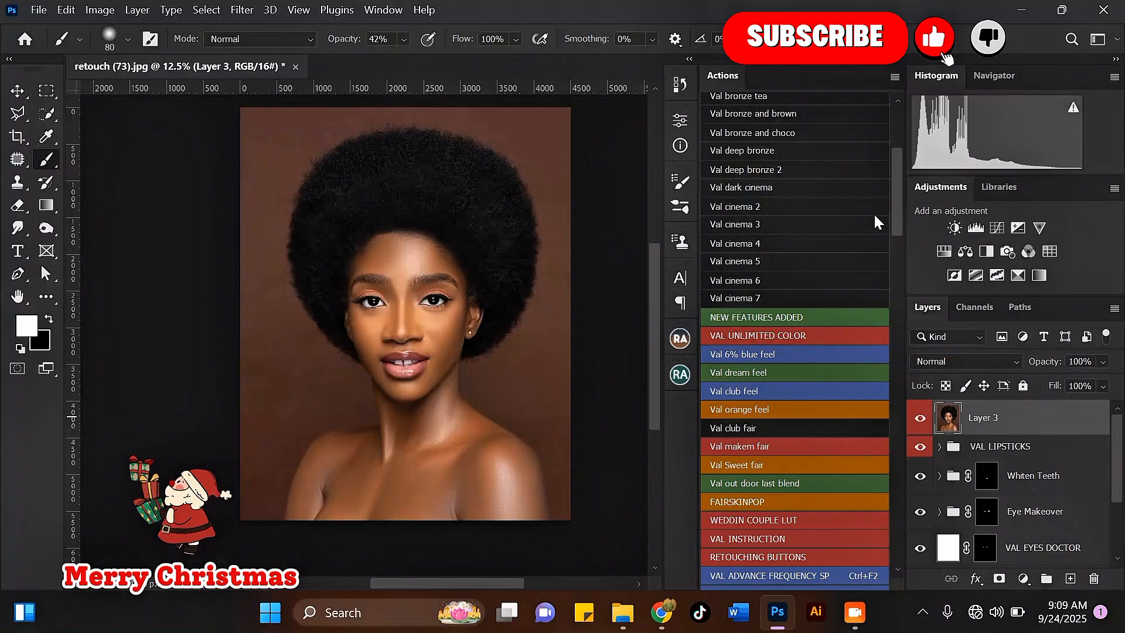
scroll(874, 217, "up", 1)
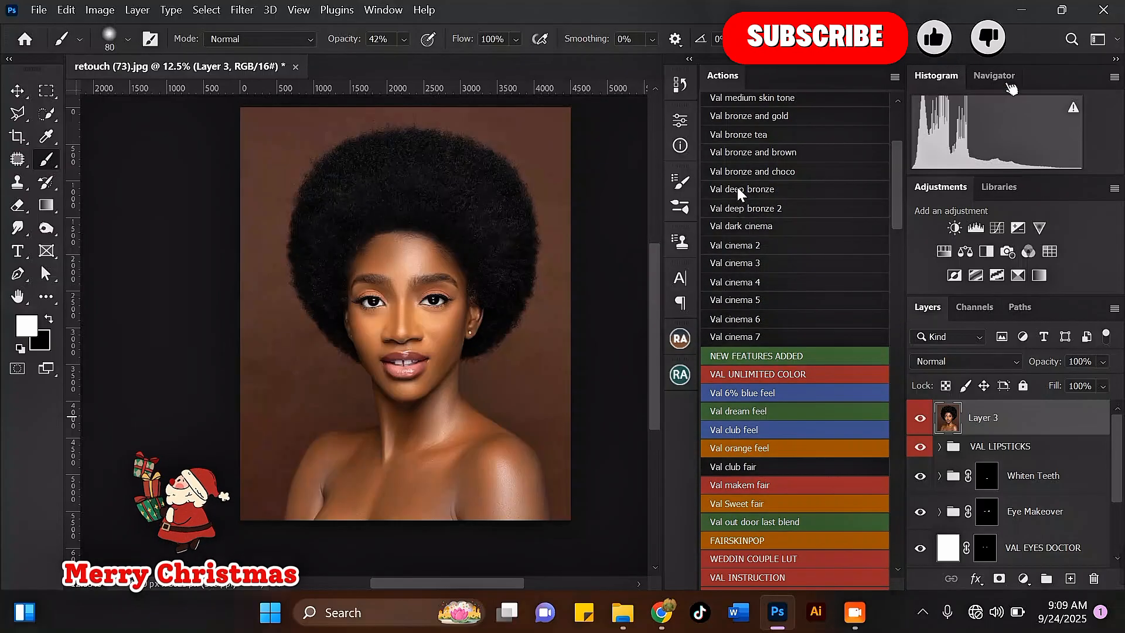
left_click(761, 189)
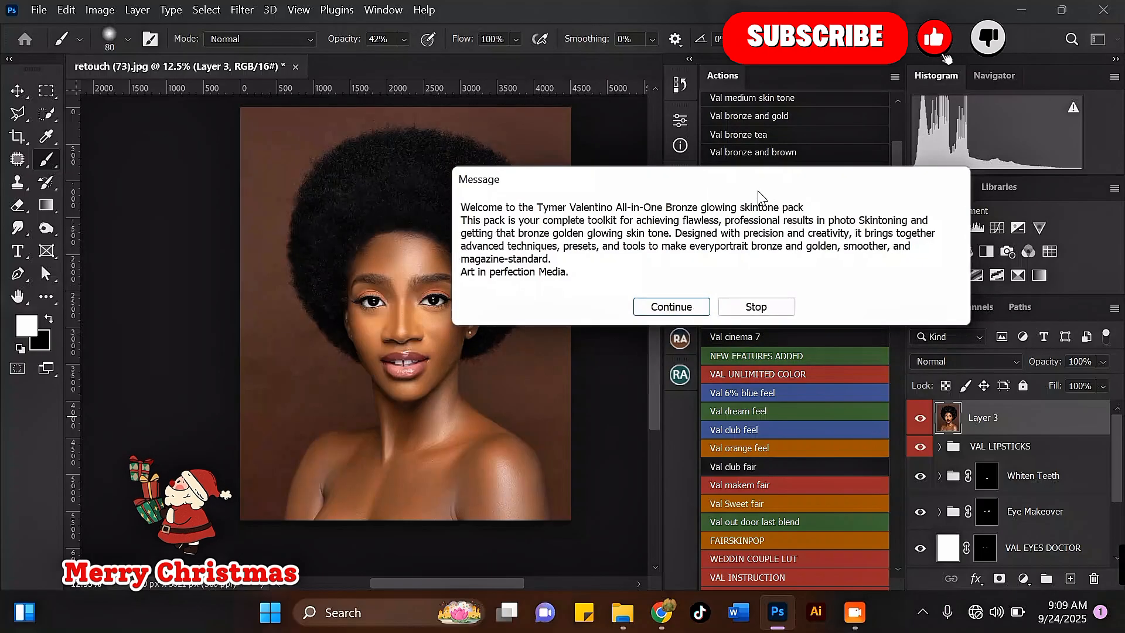
left_click(694, 303)
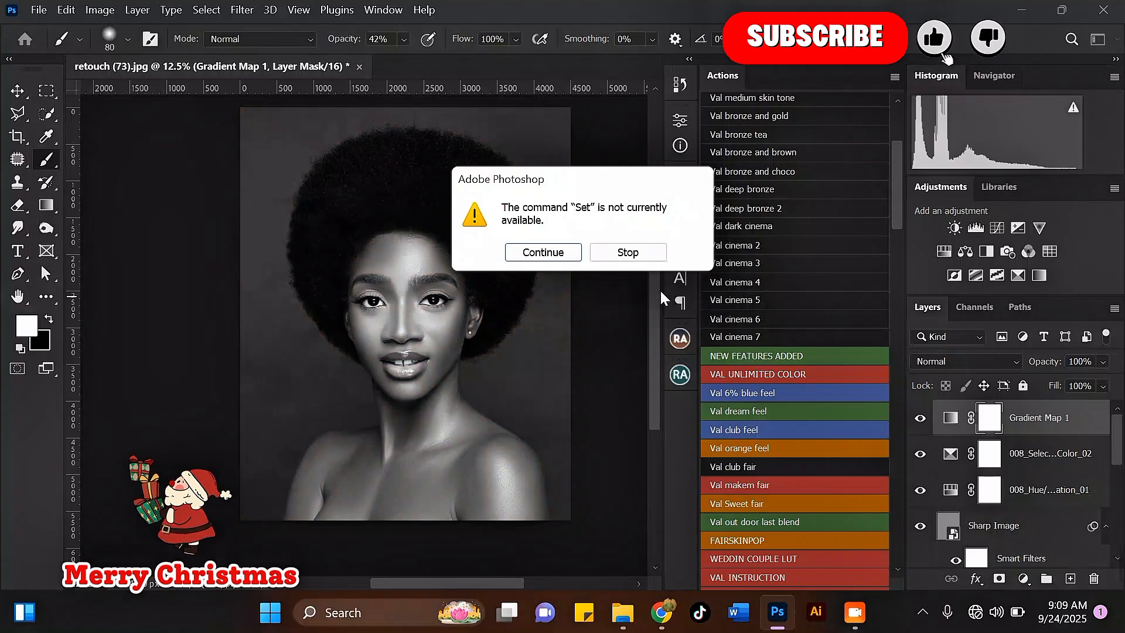
left_click(542, 252)
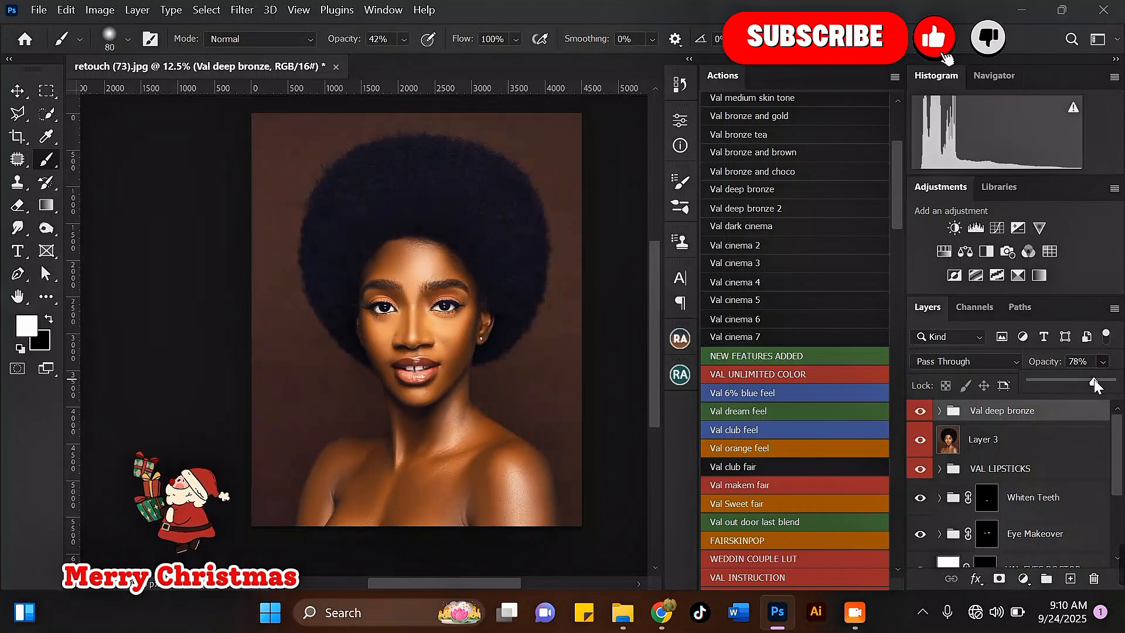
Set the Val deep bronze group's opacity to 77%, and hide and delete the group.
left_click_drag(1095, 378, 1093, 378)
left_click(920, 412)
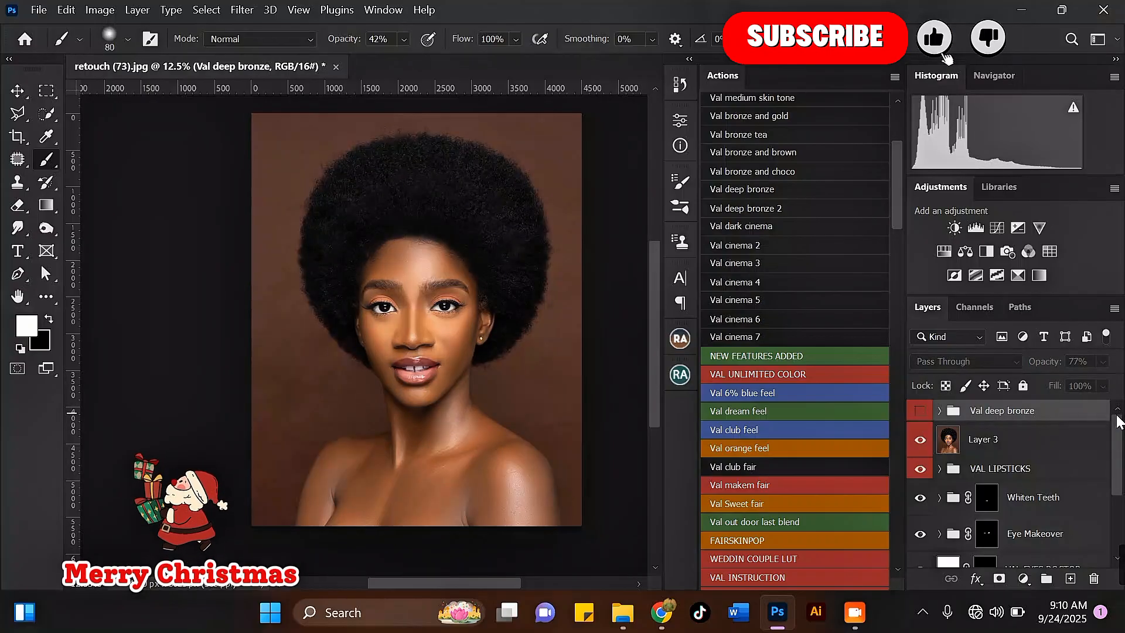
left_click_drag(1023, 413, 1093, 579)
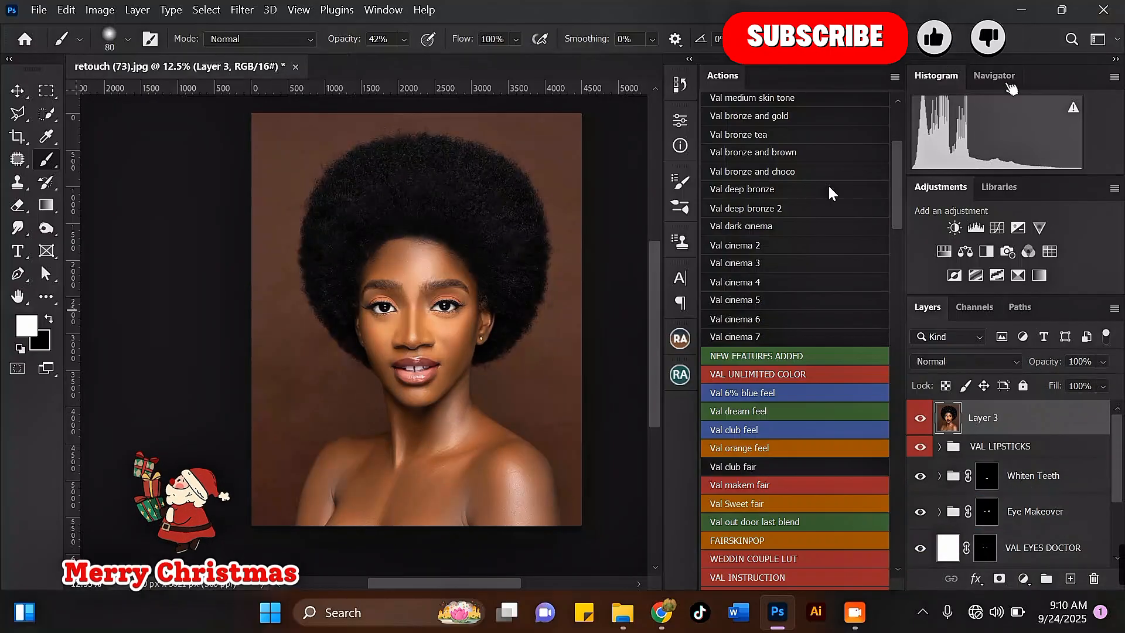
Try the Val new choco tone action on the stamped layer and examine the resulting skin tone.
left_click_drag(900, 205, 901, 173)
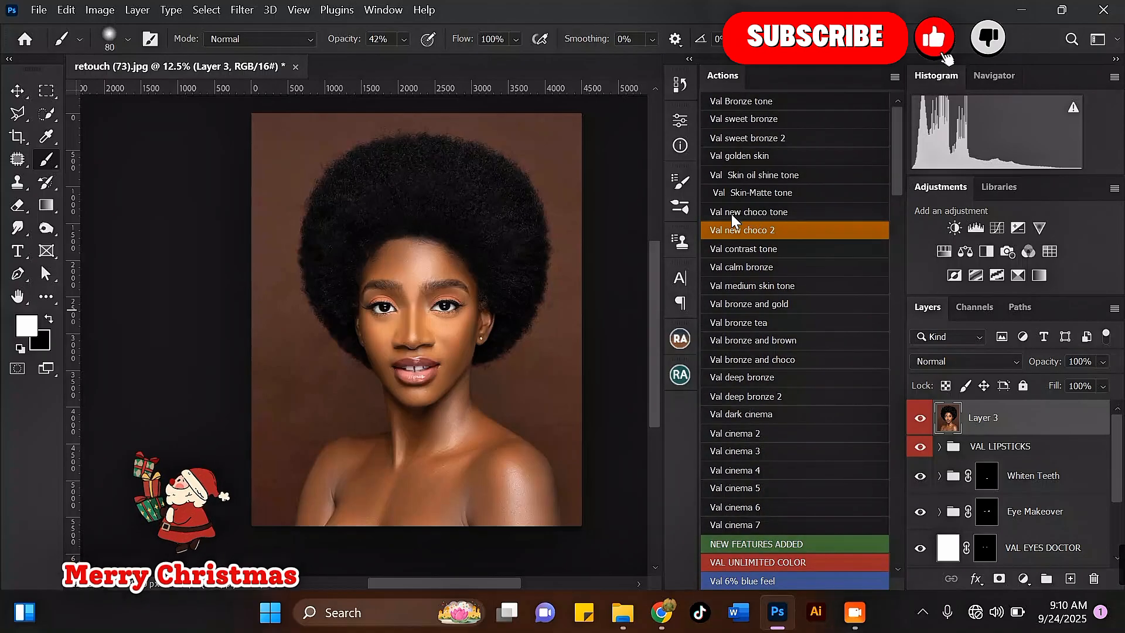
left_click(777, 212)
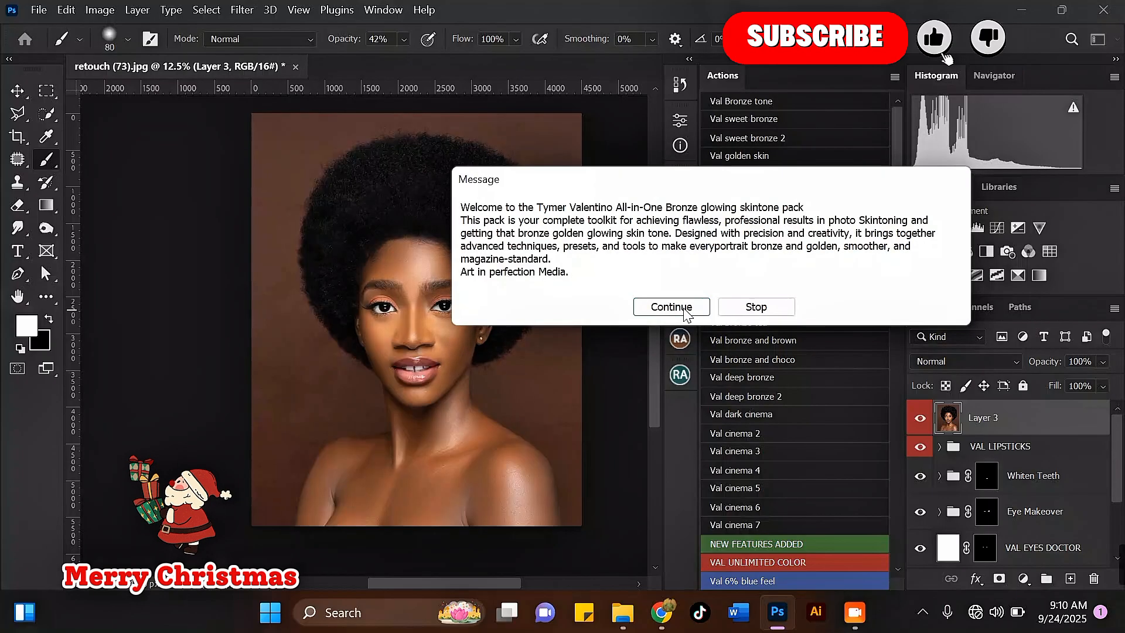
left_click(684, 304)
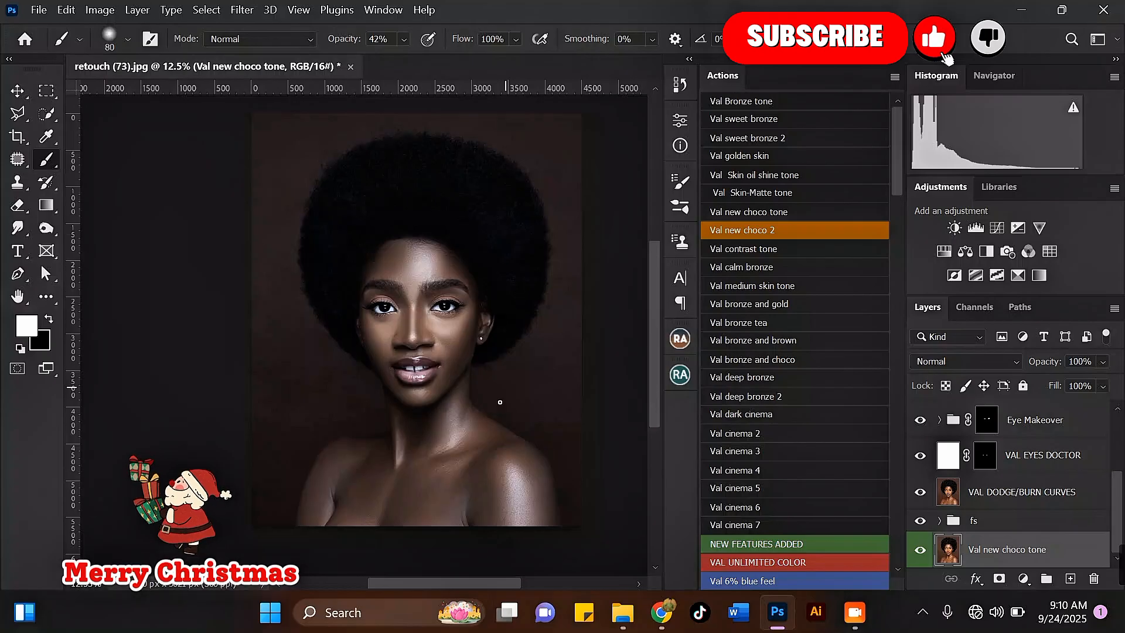
scroll(431, 248, "down", 3)
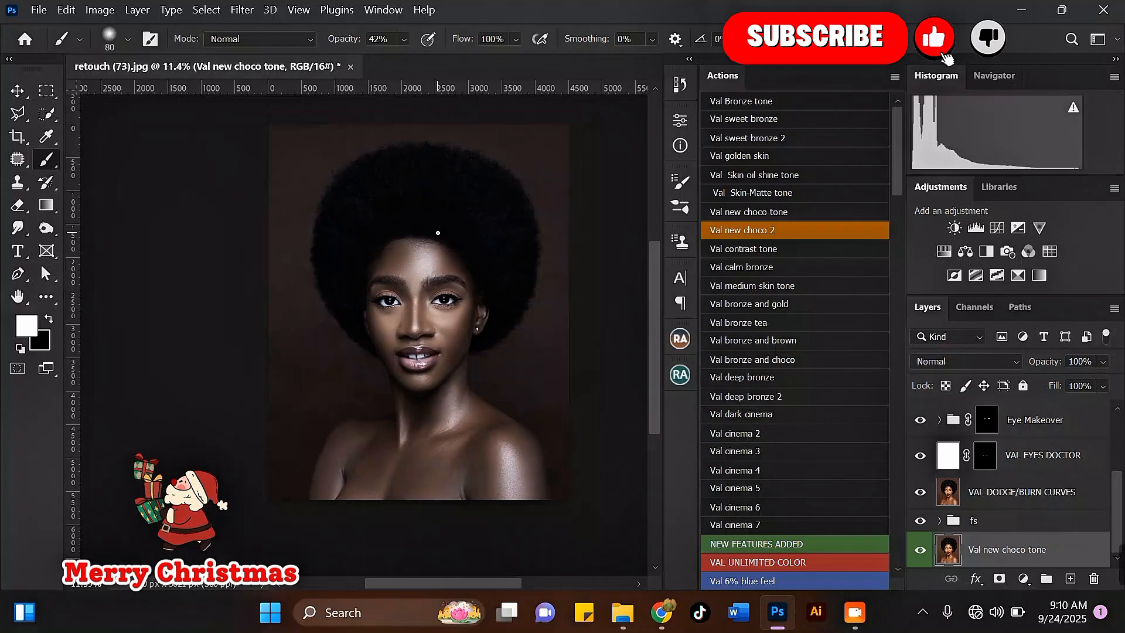
scroll(412, 376, "up", 4)
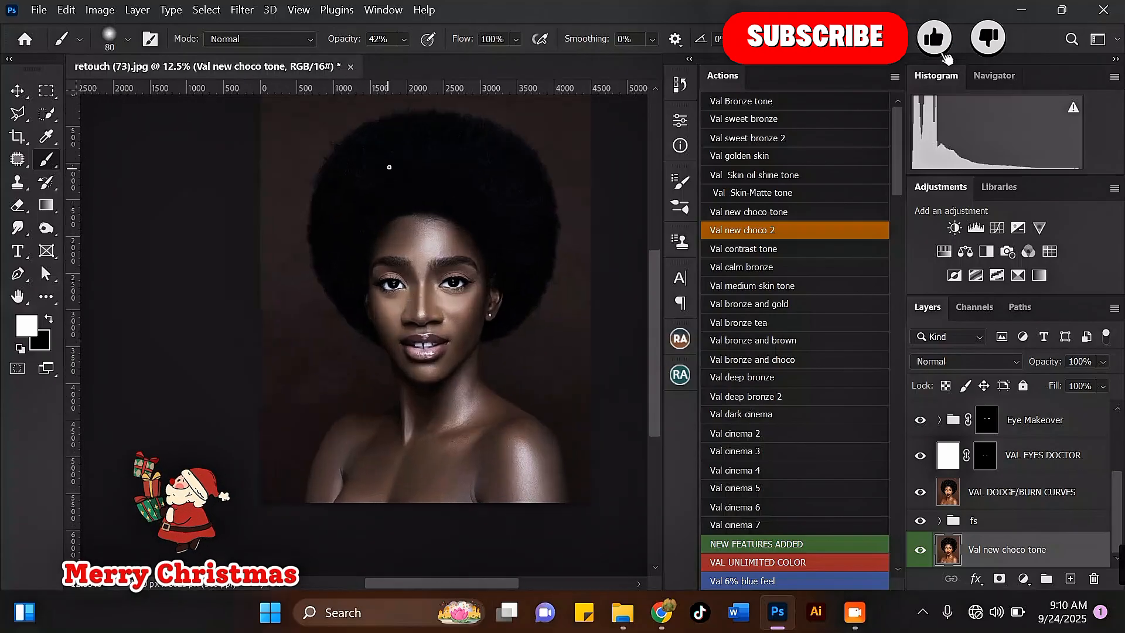
scroll(477, 173, "down", 3)
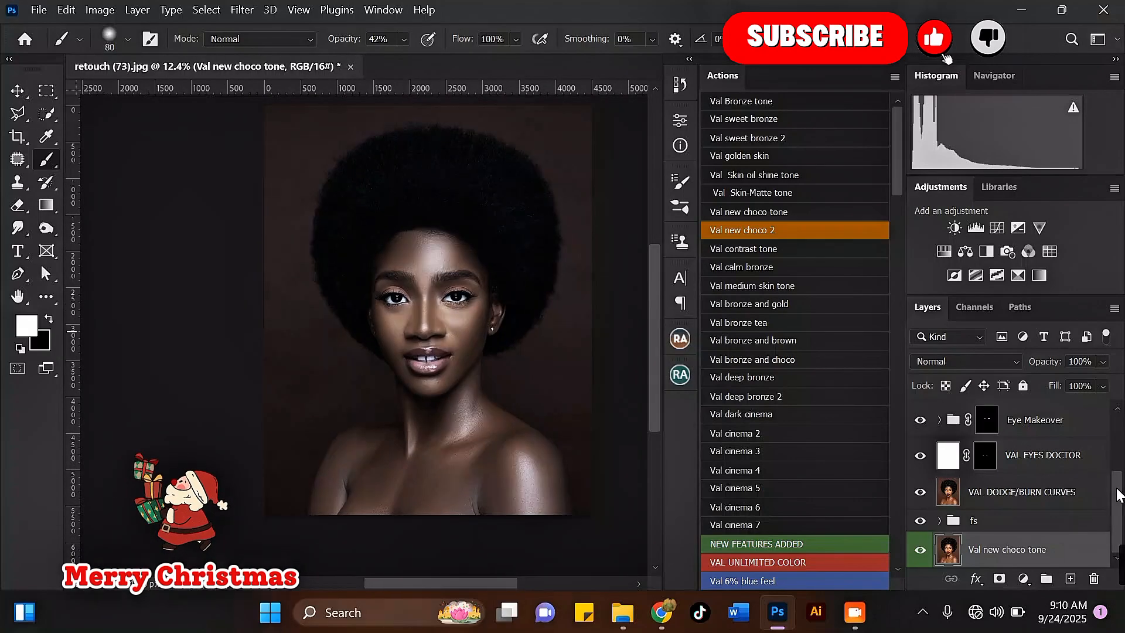
Hide and delete the choco tone group above the stamped layer.
left_click_drag(1120, 500, 1120, 423)
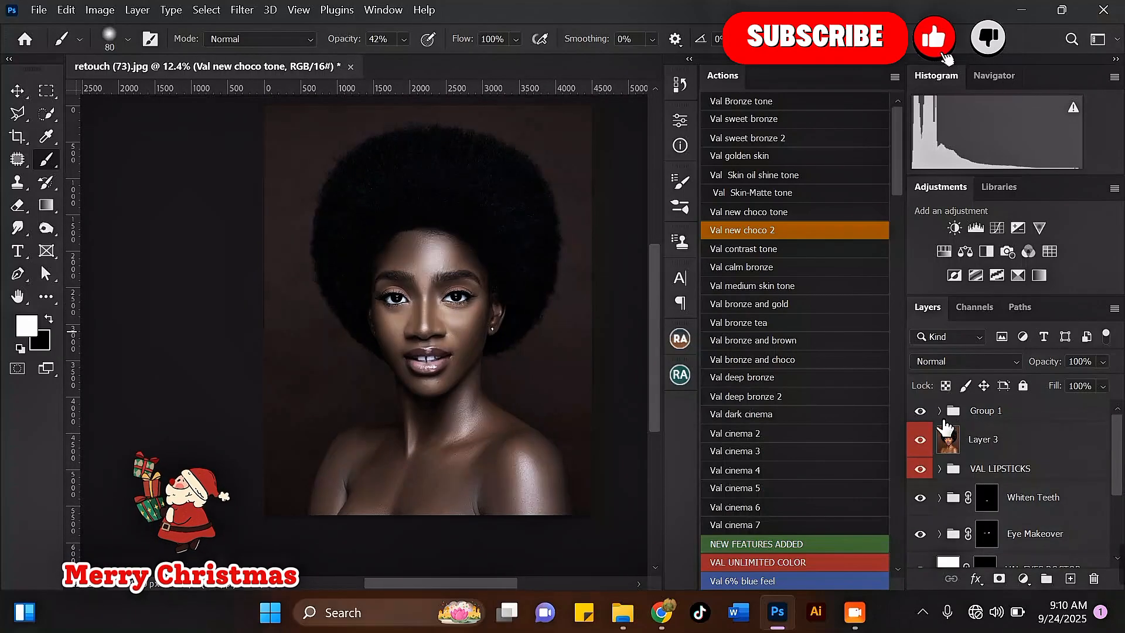
left_click(920, 411)
left_click_drag(1022, 413, 1098, 563)
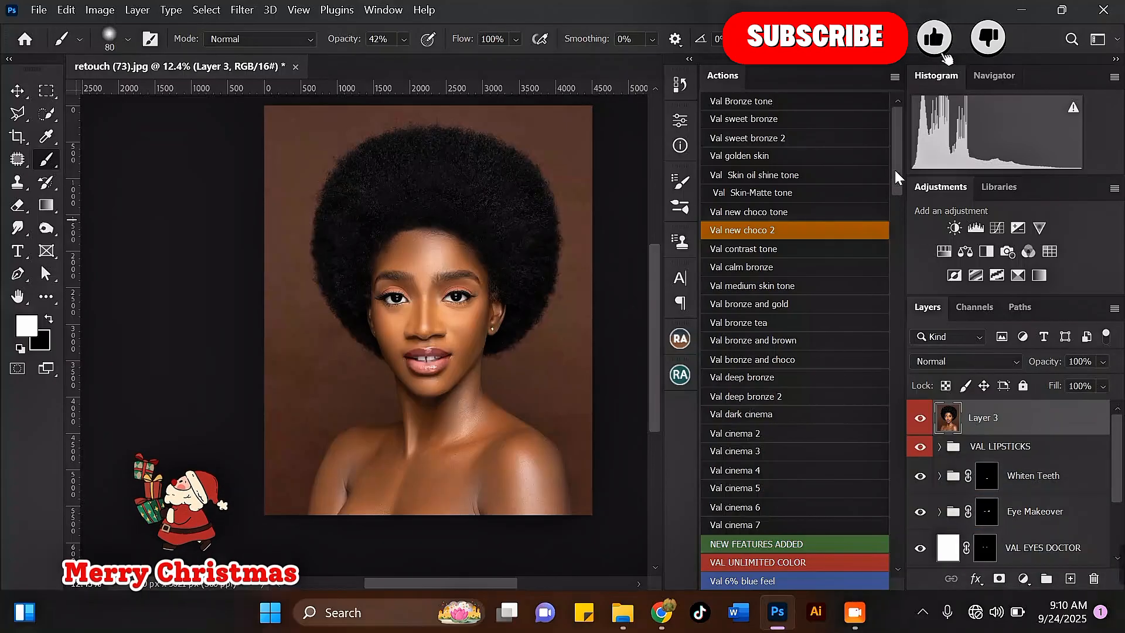
Try the VAL CHOCOLATE TONE skin tone action on the stamped layer, continuing through its messages.
left_click_drag(894, 170, 884, 242)
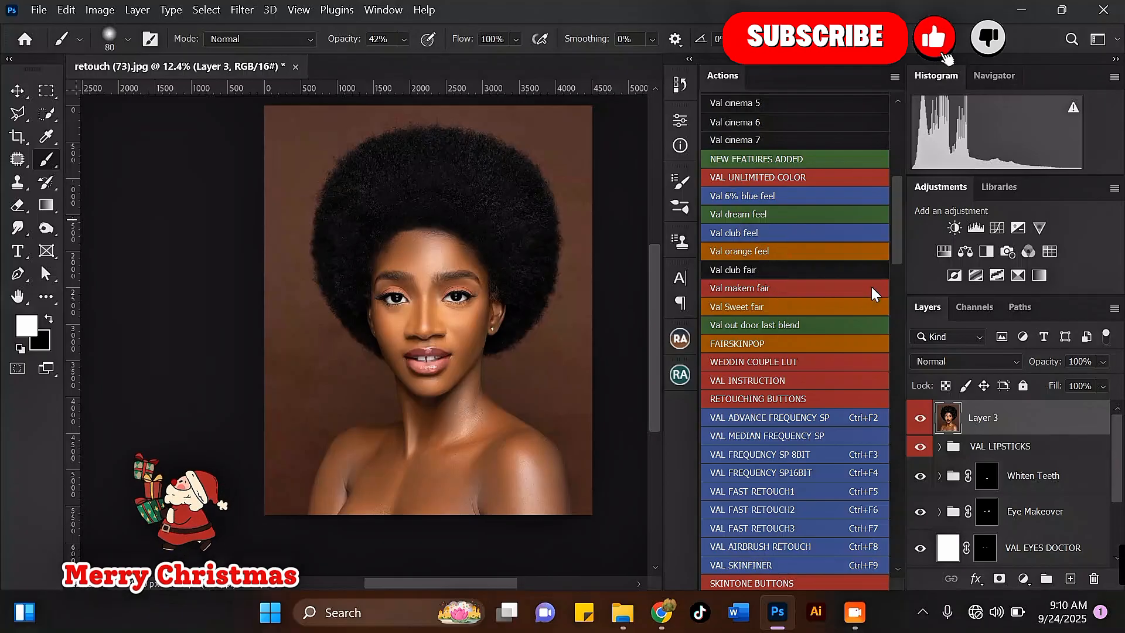
left_click_drag(897, 254, 893, 307)
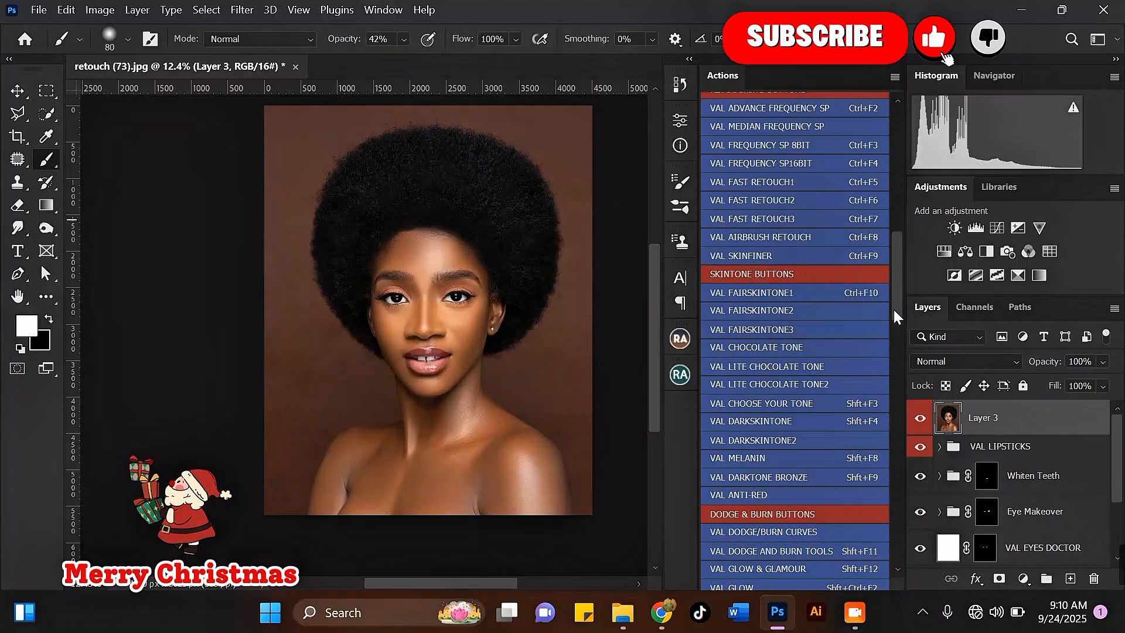
left_click(752, 347)
left_click(626, 291)
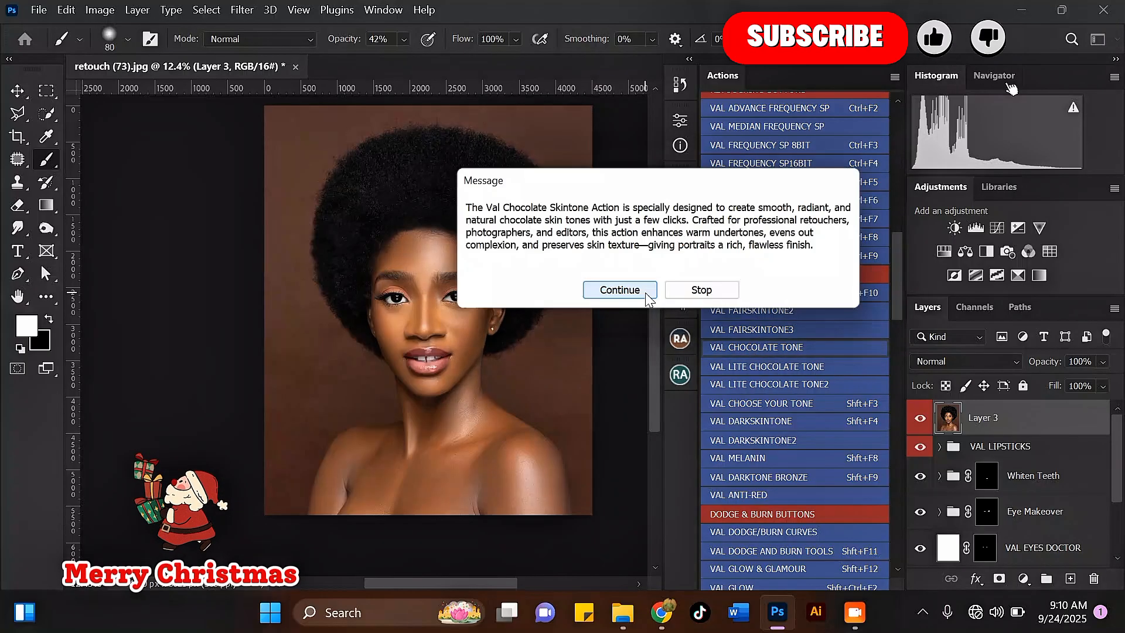
left_click(646, 297)
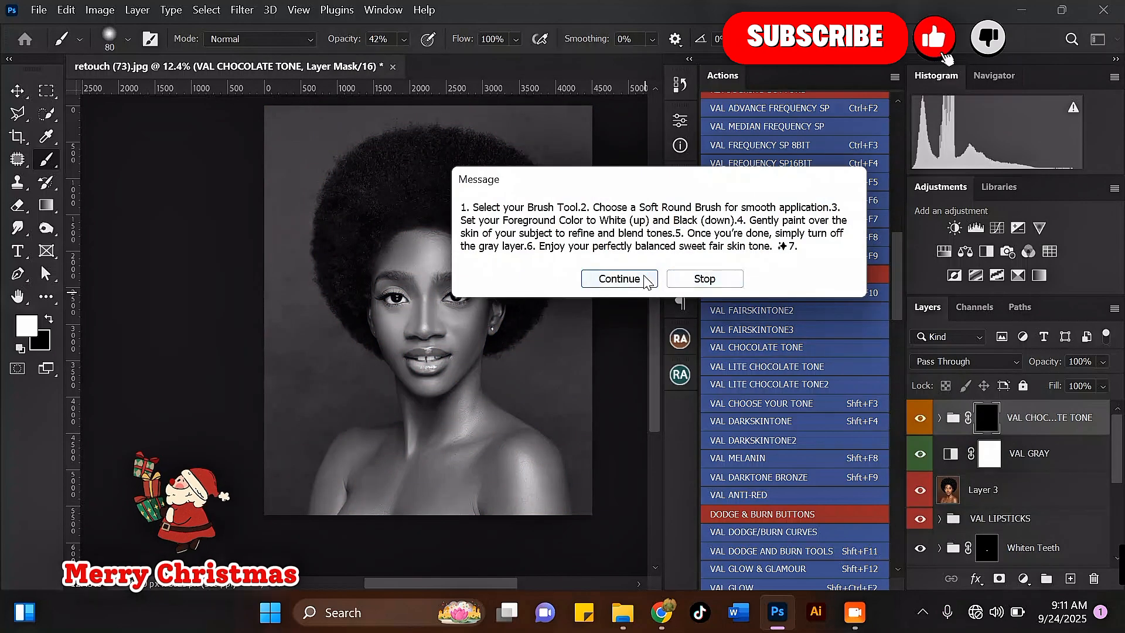
left_click(647, 280)
Paint white over the forehead on the chocolate tone group's mask with a 600 px brush, toggling the VAL GRAY layer to check the tone.
left_click(920, 454)
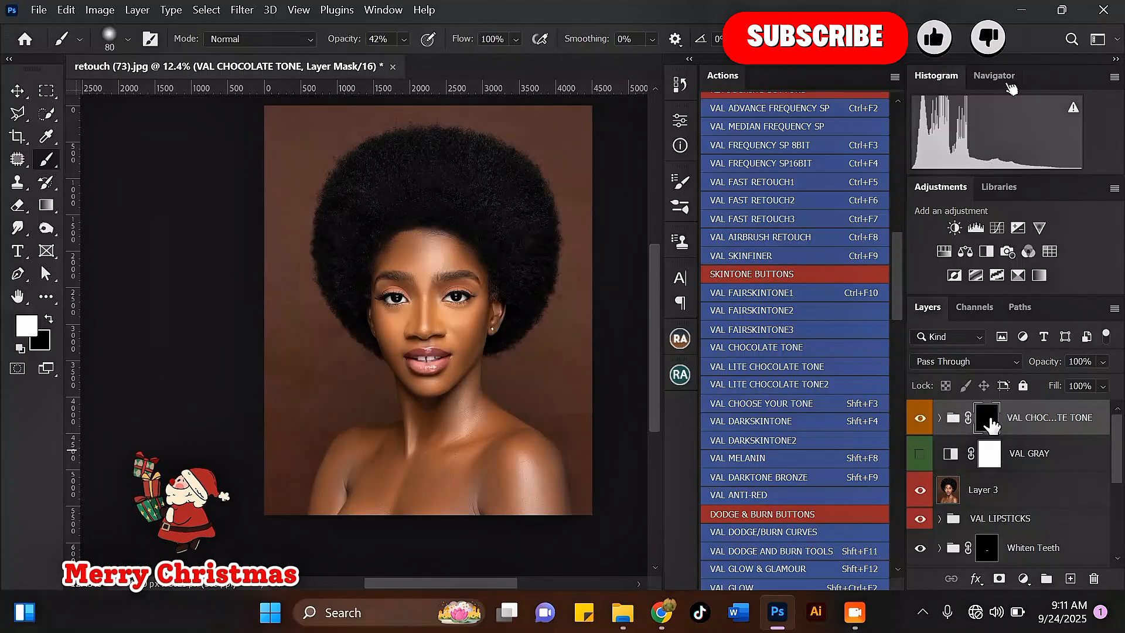
scroll(392, 239, "up", 3)
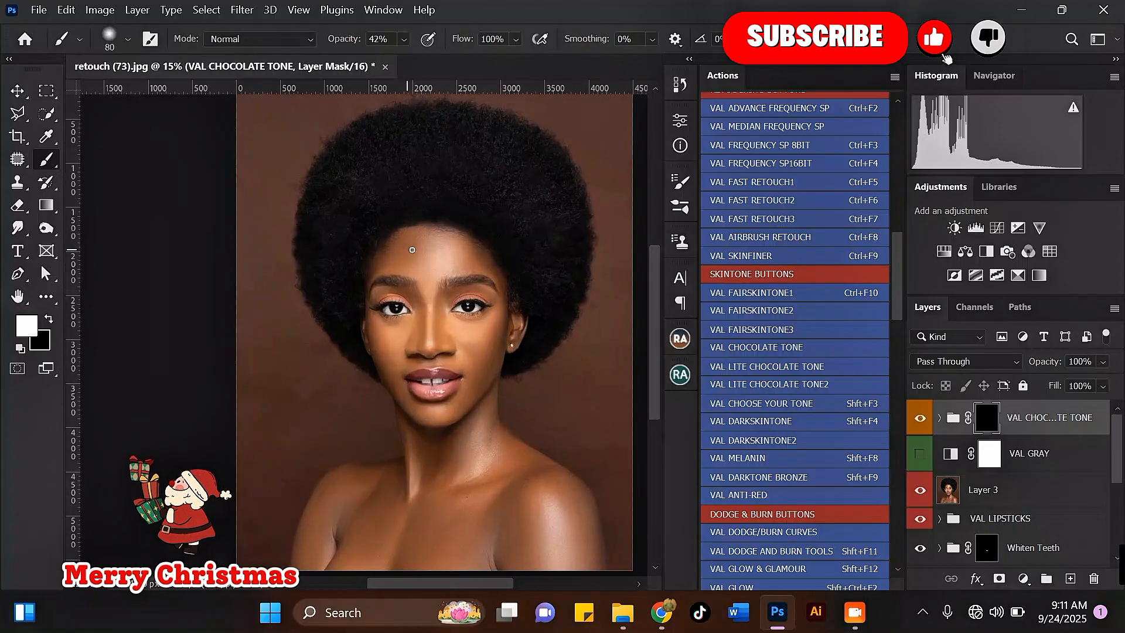
left_click(919, 454)
scroll(426, 261, "up", 1)
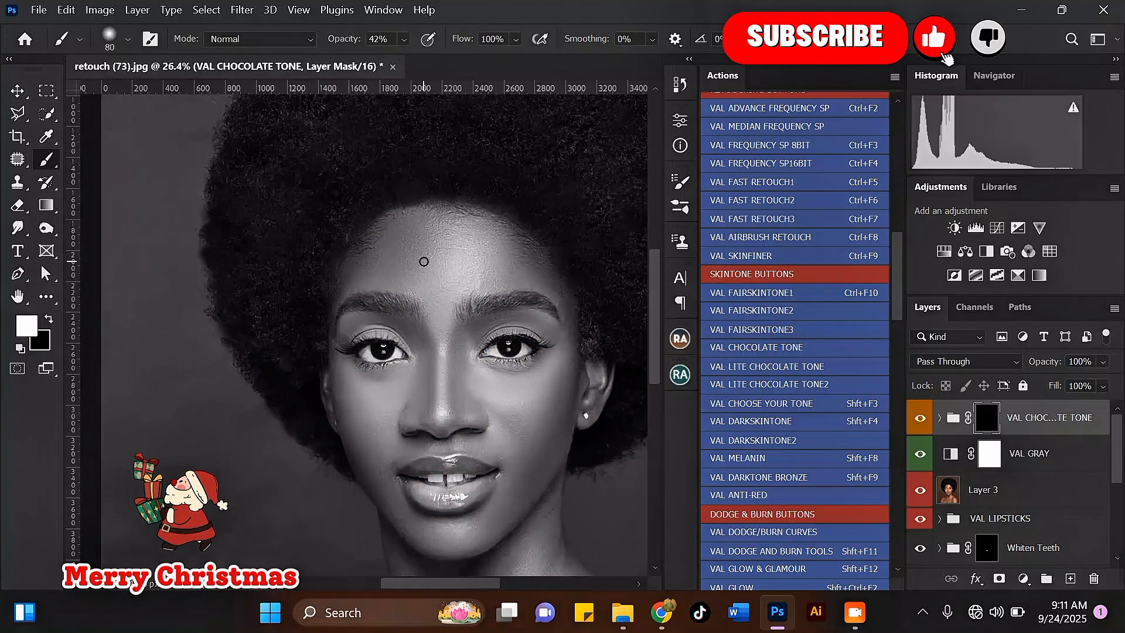
key("bracketright")
key("bracketright")
key("bracketright")
key("bracketright")
key("bracketright")
key("bracketright")
key("bracketright")
key("bracketright")
key("bracketright")
key("bracketright")
key("bracketright")
key("bracketright")
key("bracketright")
key("bracketright")
mouse_move(404, 262)
left_mouse_down()
mouse_move(464, 254)
mouse_move(439, 275)
mouse_move(480, 259)
mouse_move(432, 251)
mouse_move(494, 251)
mouse_move(424, 266)
left_mouse_up()
left_click(918, 457)
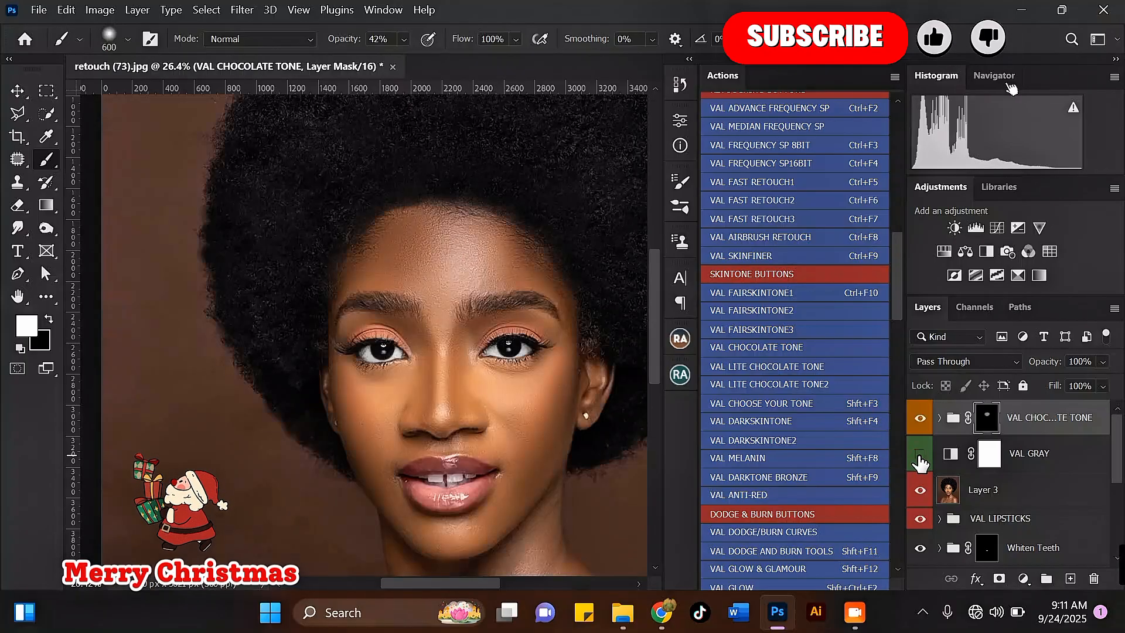
Paint white over the rest of the face on the chocolate tone mask with a 300 px brush, and hide the VAL GRAY layer.
left_click(920, 457)
key("bracketleft")
key("bracketleft")
key("bracketleft")
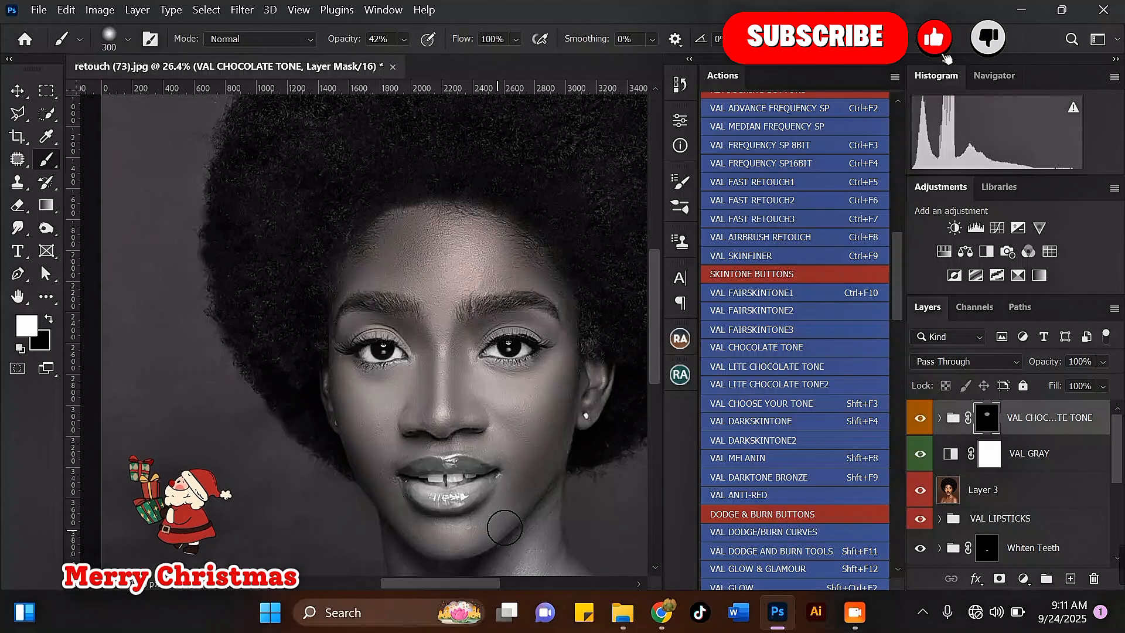
scroll(382, 250, "down", 2)
scroll(382, 250, "down", 2)
key("bracketright")
key("bracketright")
key("bracketright")
key("bracketright")
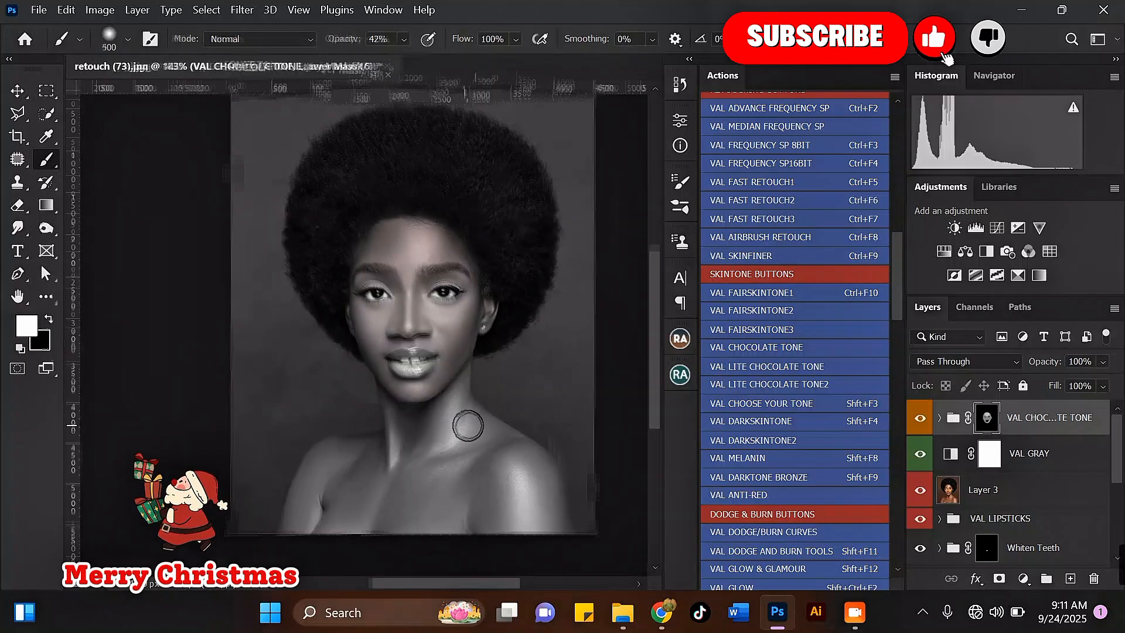
scroll(467, 426, "up", 1)
left_click(924, 457)
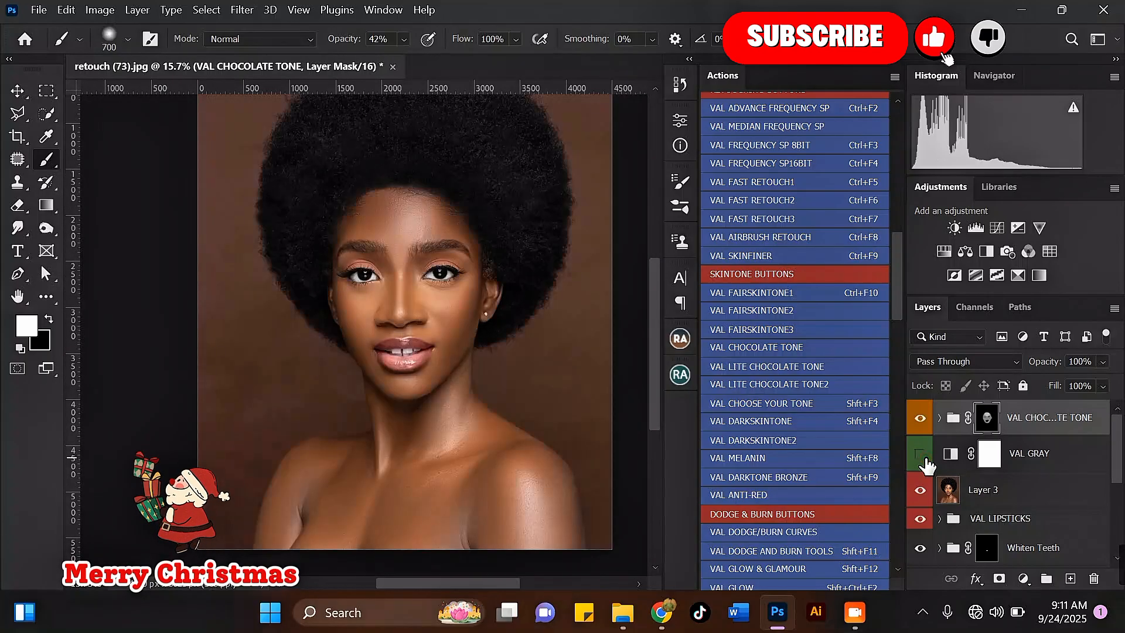
Compare the portrait with and without the chocolate tone group, and delete that group and the VAL GRAY layer.
scroll(529, 246, "down", 2)
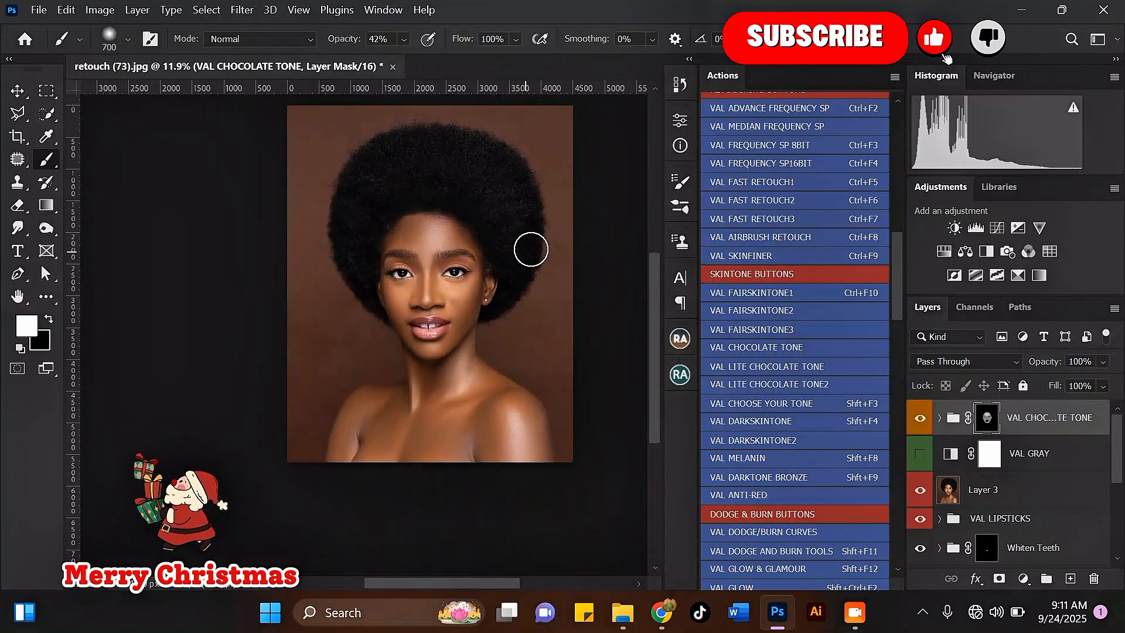
left_click(921, 419)
left_click(920, 419)
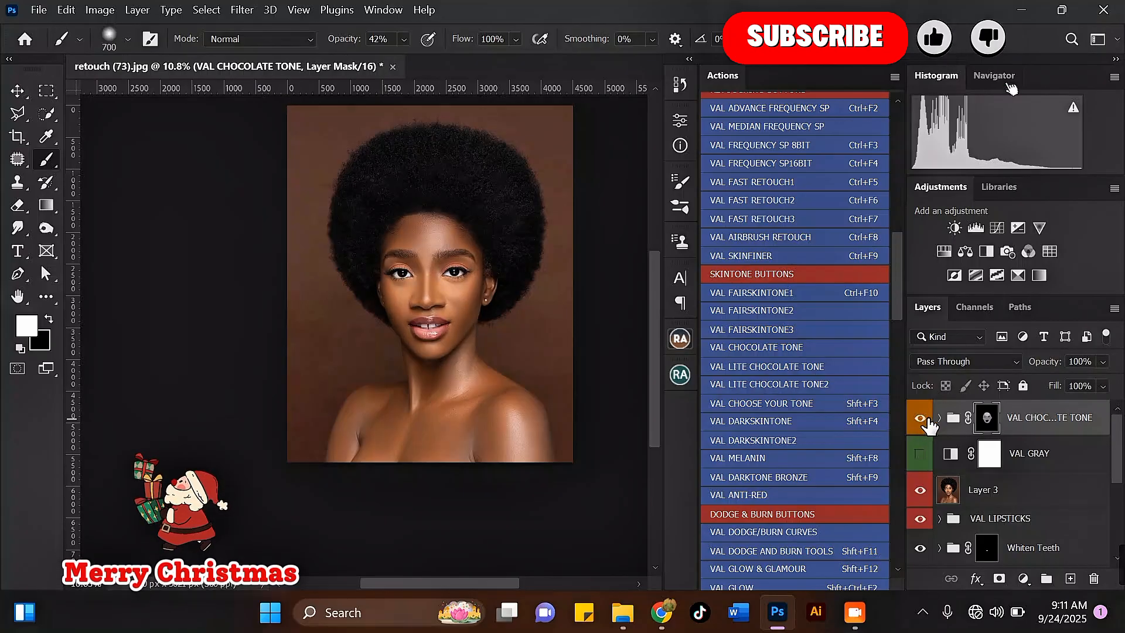
left_click_drag(1077, 423, 1093, 578)
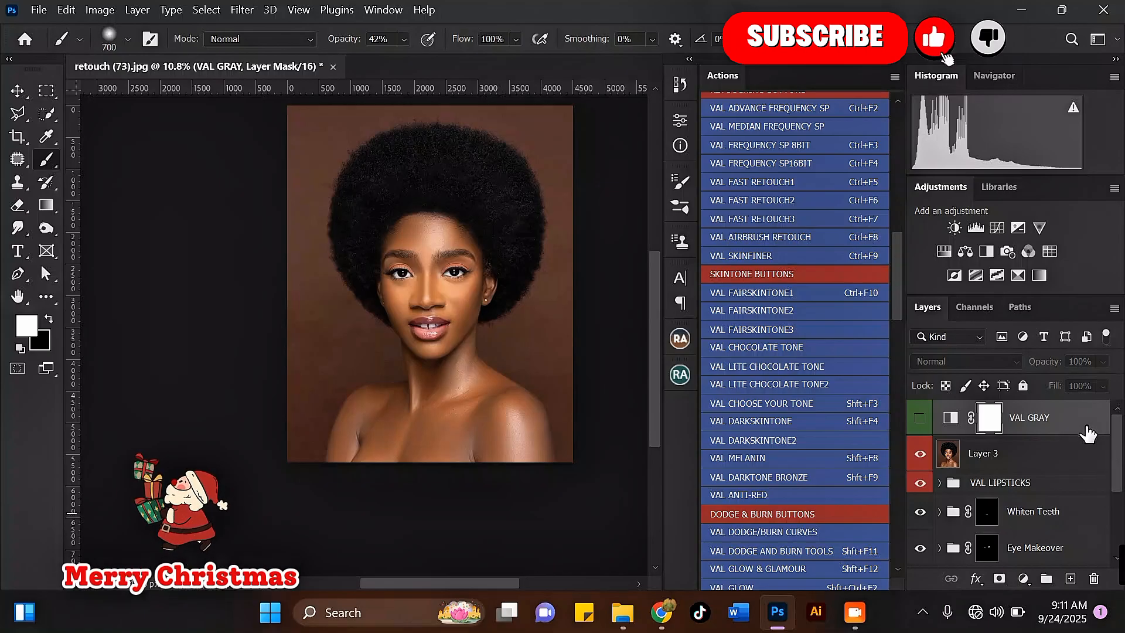
key("Delete")
key("Delete")
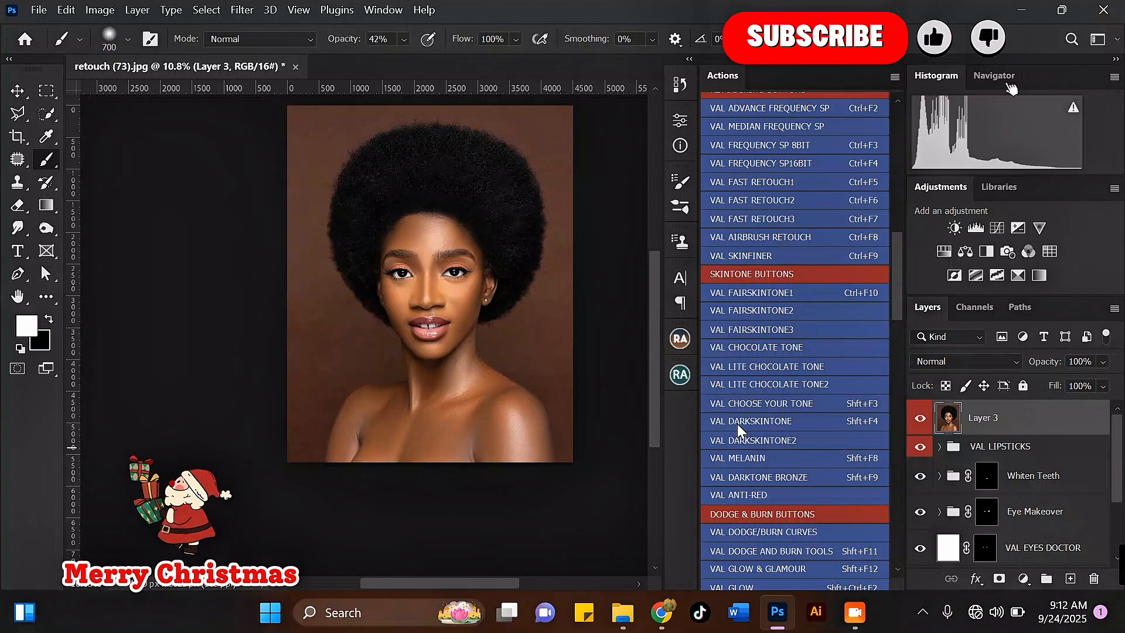
Apply the VAL DARKSKINTONE action to the stamped layer, continuing through its messages.
left_click(777, 421)
key("Return")
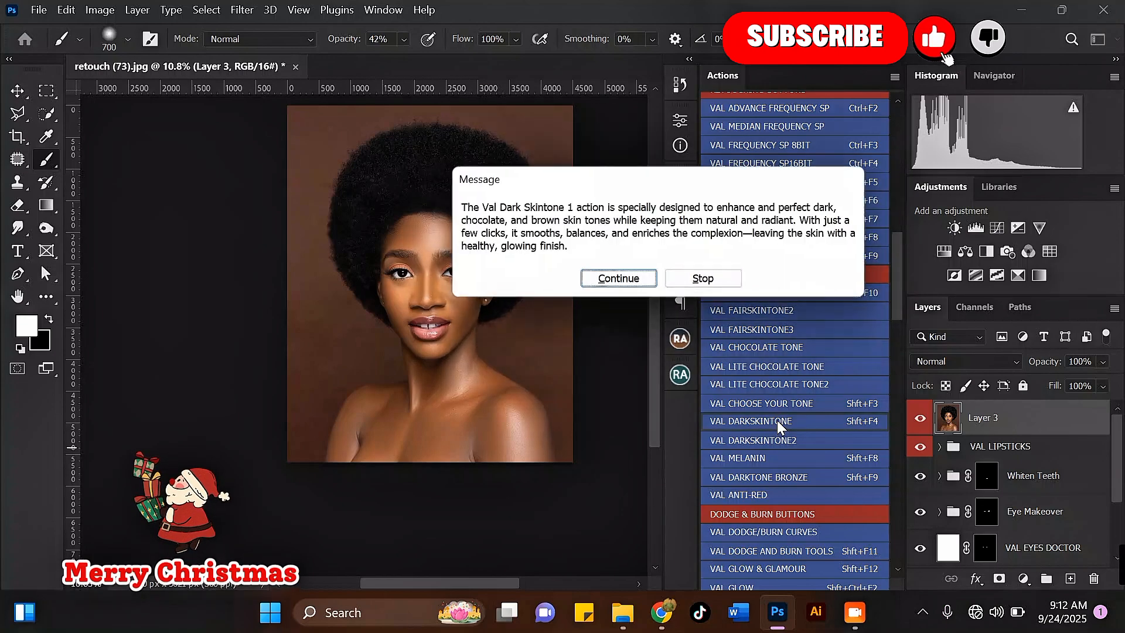
key("Return")
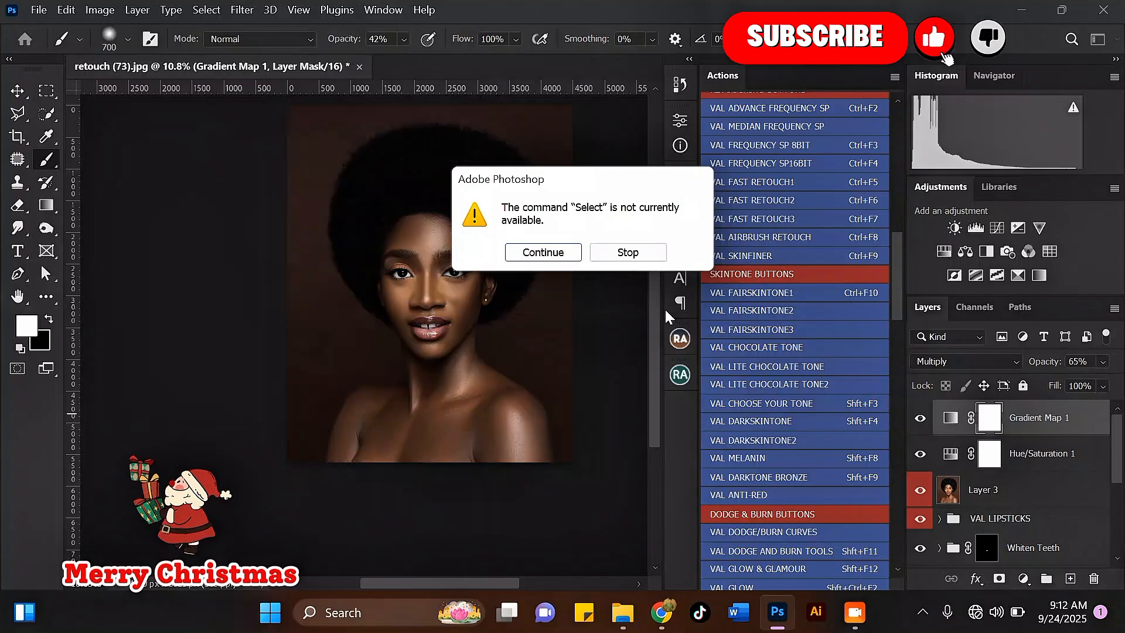
left_click(559, 255)
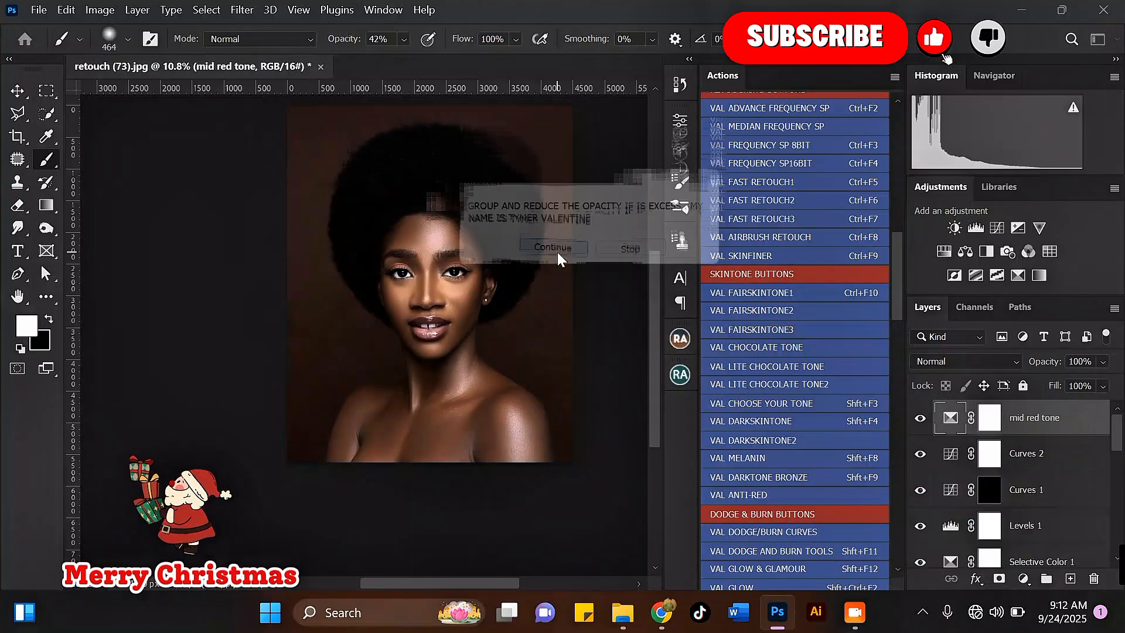
left_click(554, 252)
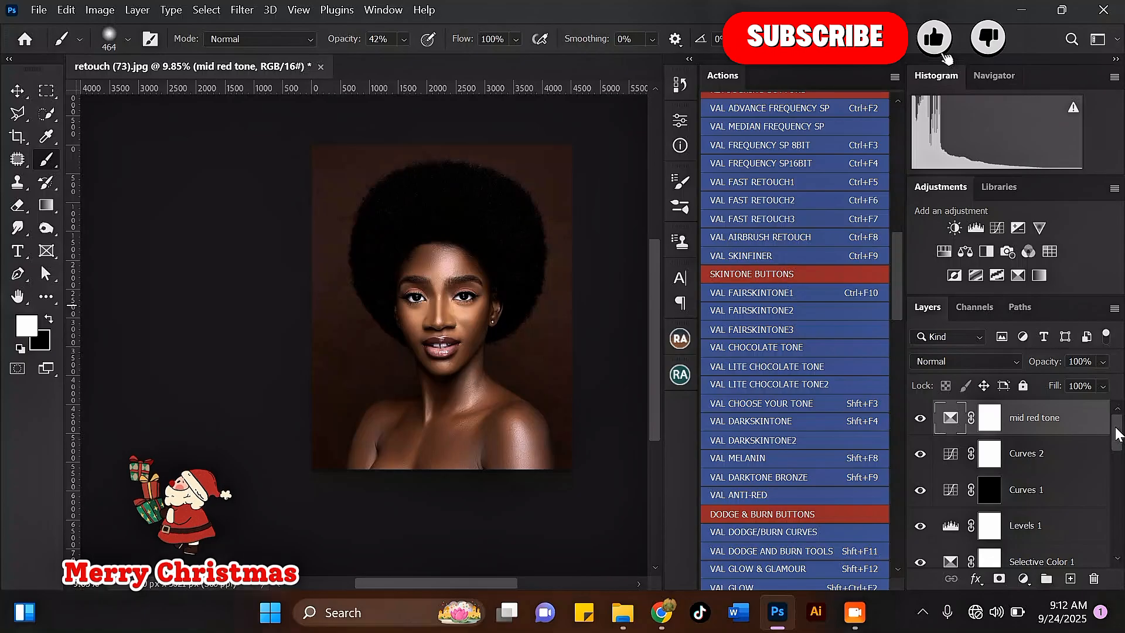
Group the dark skin tone adjustment layers from mid red tone down to Hue/Saturation 1, and switch to the Move tool.
scroll(1119, 436, "down", 8)
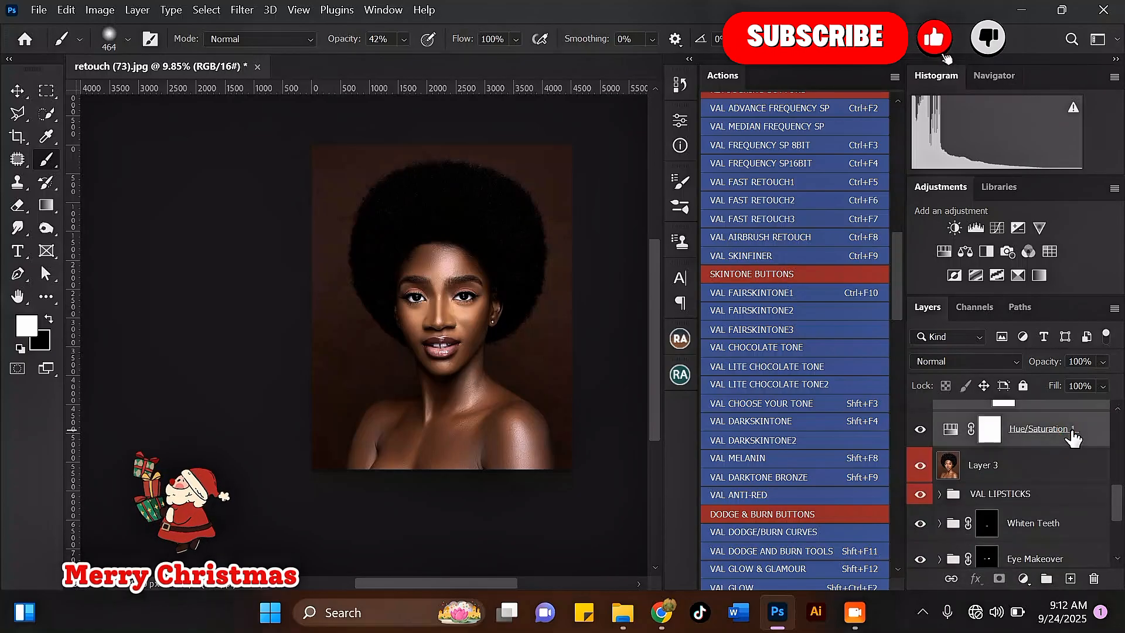
key("ctrl+g")
scroll(487, 297, "up", 2)
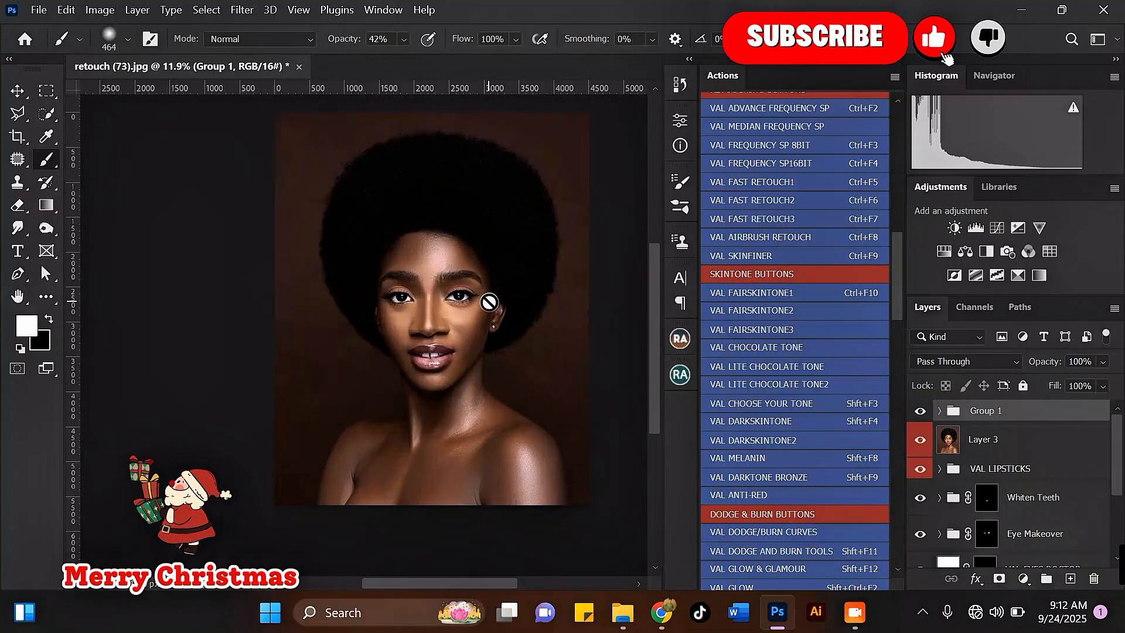
left_click(18, 90)
scroll(419, 284, "up", 1)
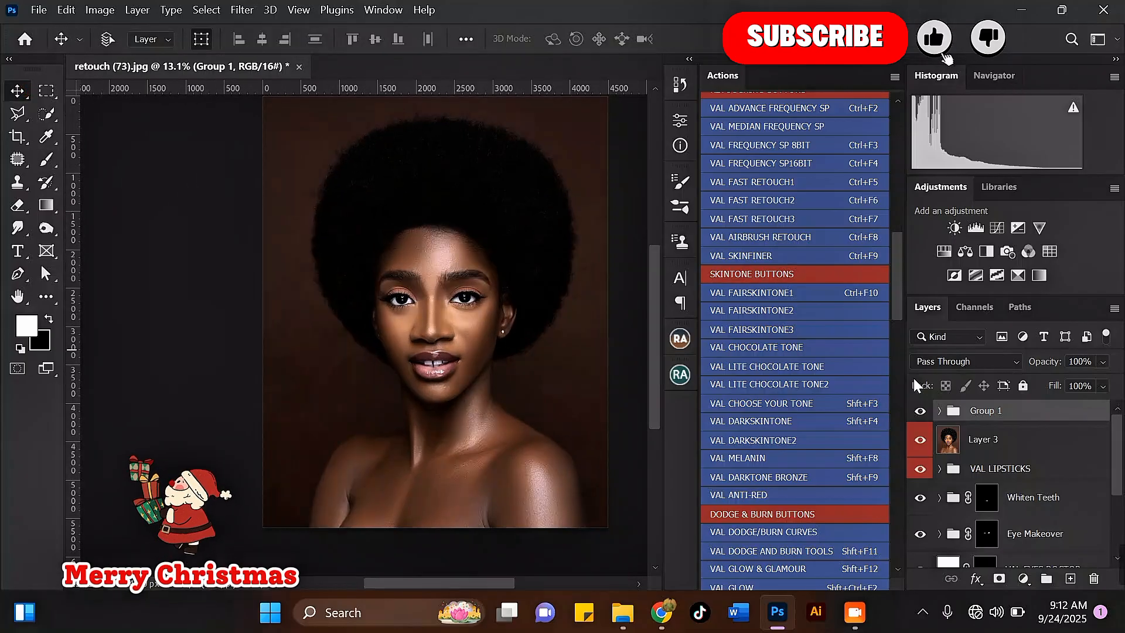
Compare the portrait with and without the dark skin tone group, and set the group's opacity to 82%.
left_click(920, 411)
left_click(922, 413)
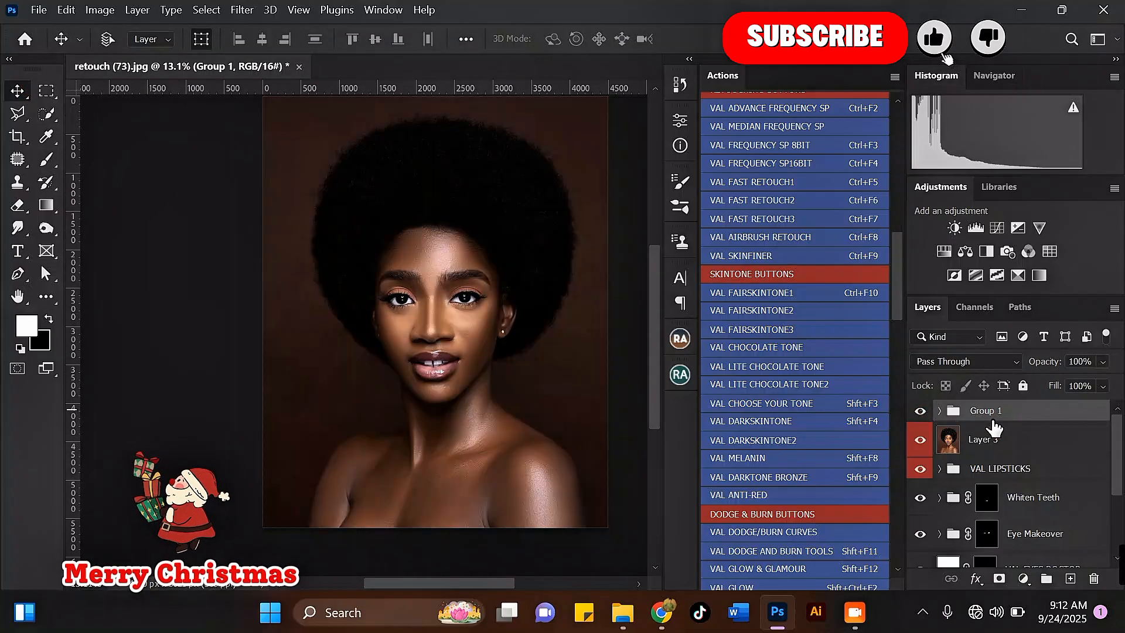
left_click(1102, 363)
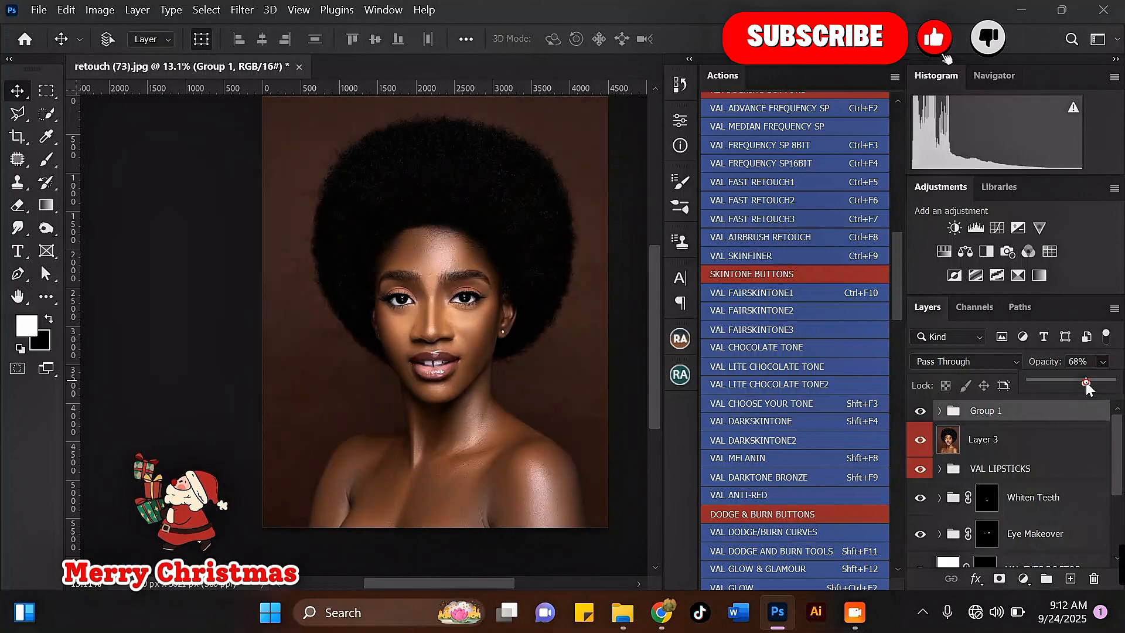
left_click_drag(1091, 381, 1095, 381)
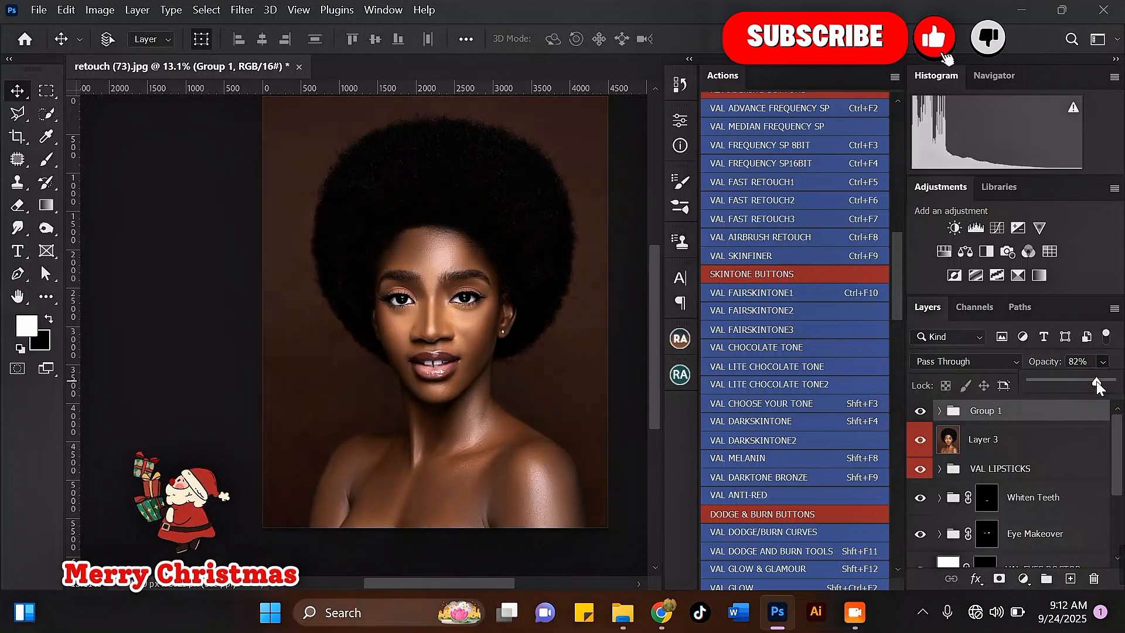
scroll(505, 228, "down", 2)
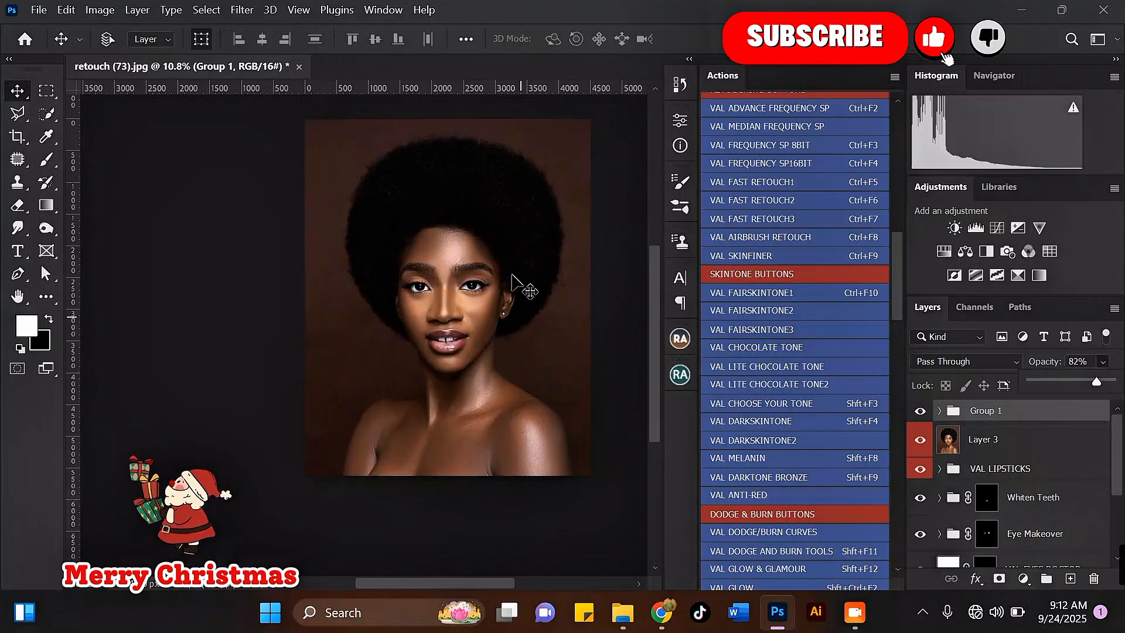
Add a Selective Color adjustment layer above the dark skin tone group.
left_click(1023, 578)
left_click(1032, 568)
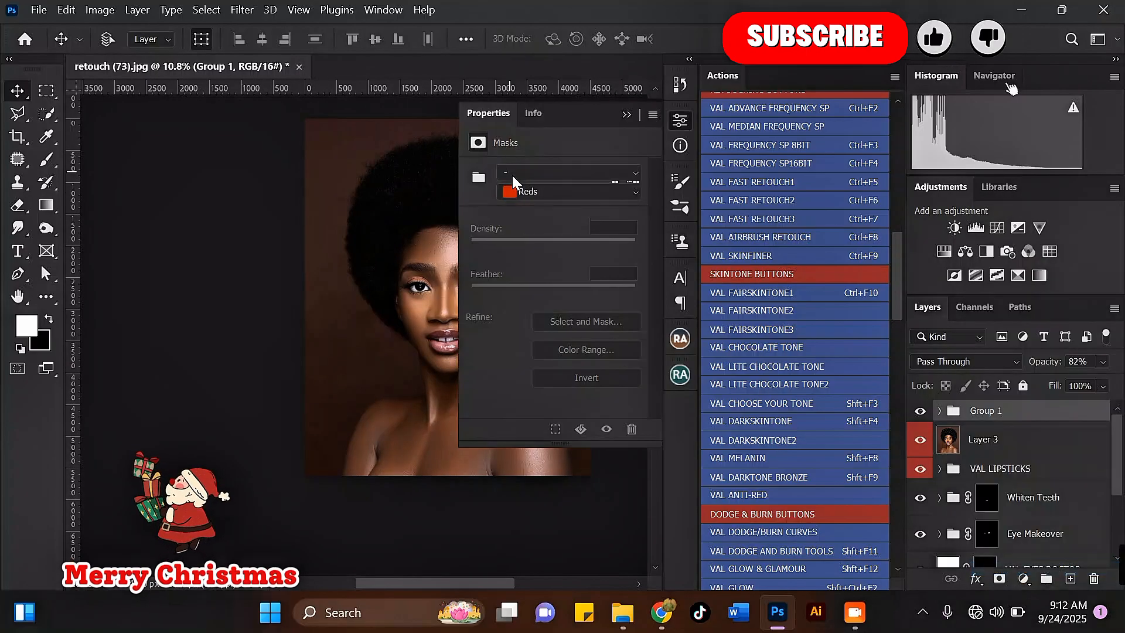